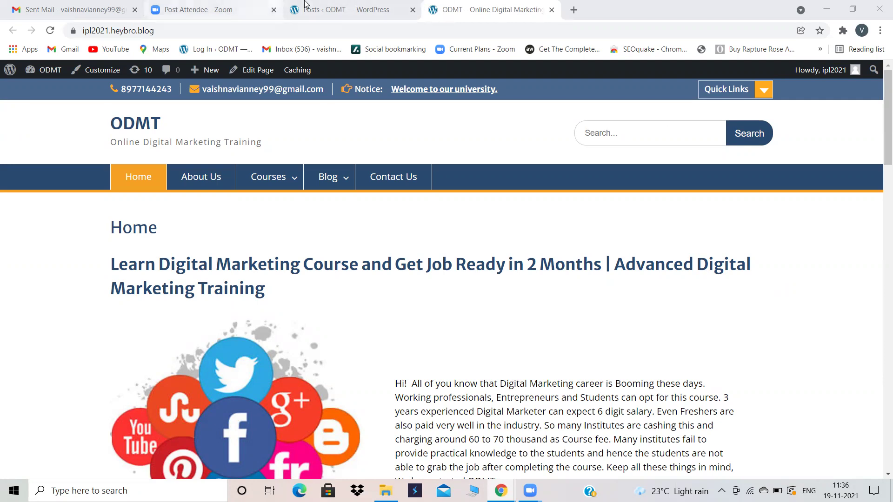
# Step: Switch to the admin Posts screen listing the six published posts
pyautogui.click(351, 6)
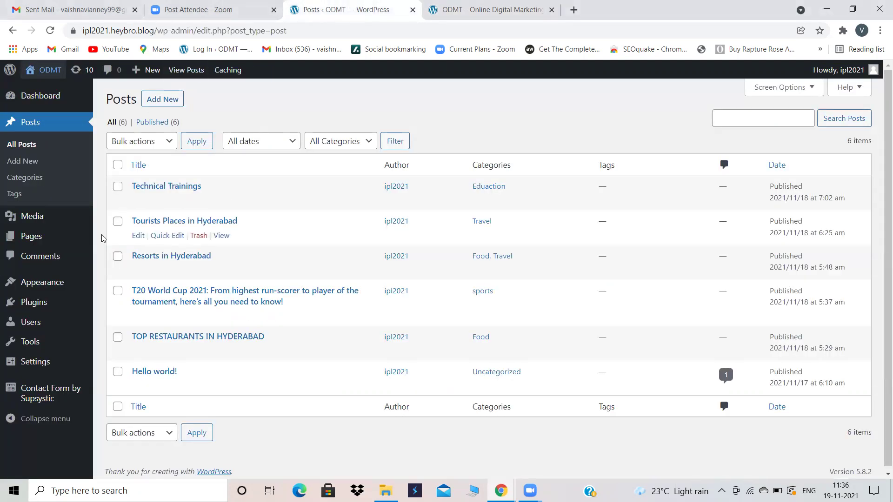
pyautogui.moveTo(58, 283)
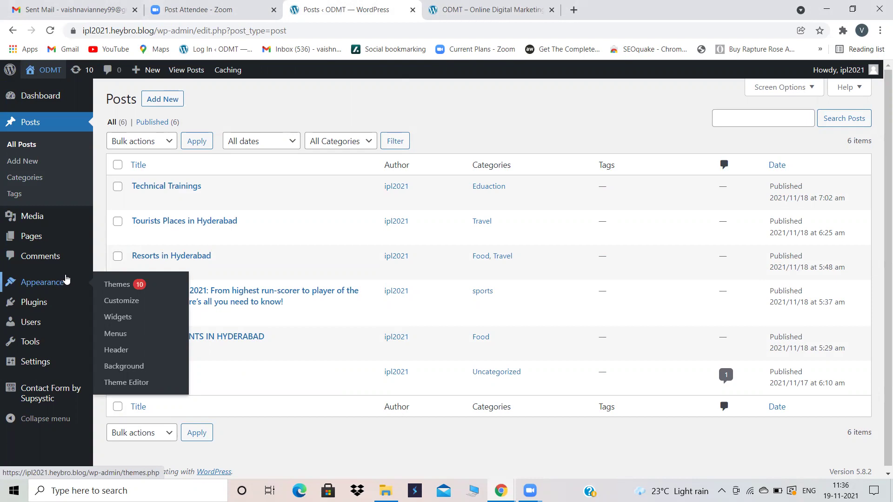
# Step: In the Customizer's Homepage Settings, keep Blog as the Posts page
pyautogui.click(134, 301)
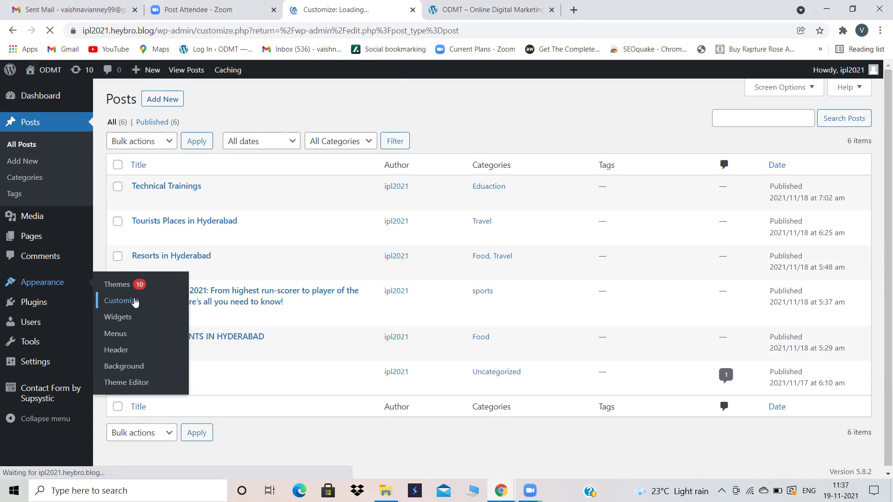
pyautogui.scroll(-1, 85, 346)
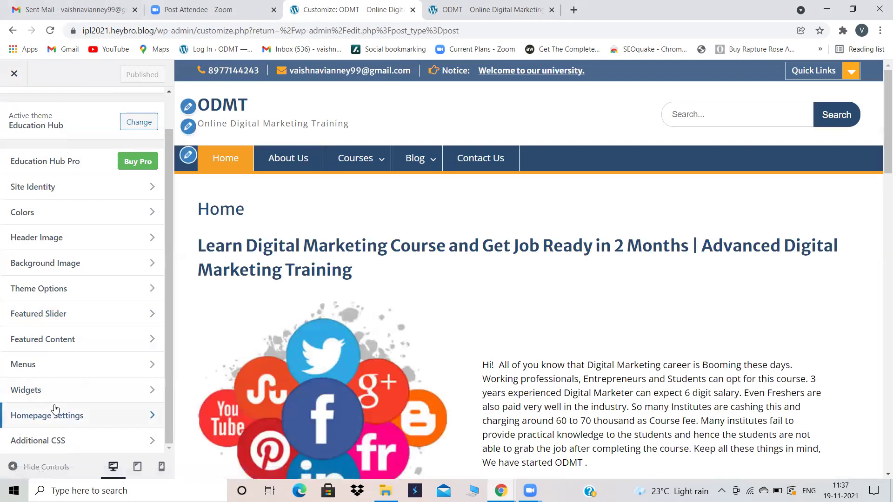
pyautogui.click(54, 407)
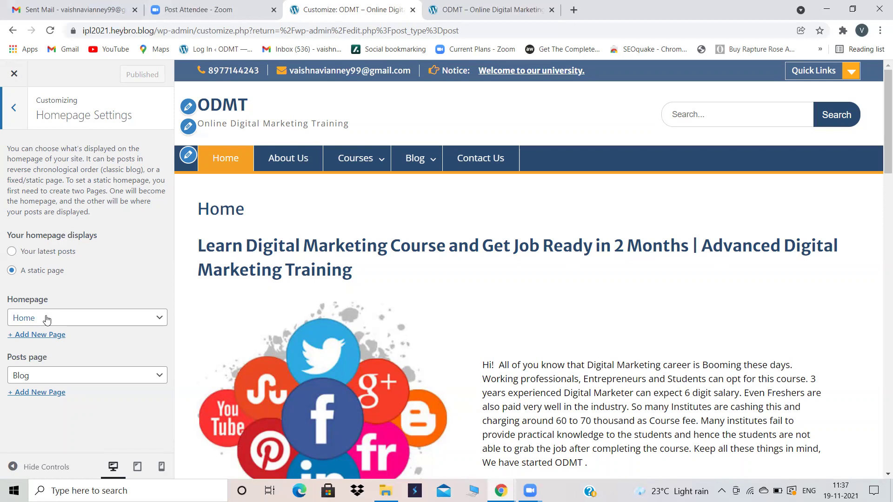
pyautogui.click(42, 377)
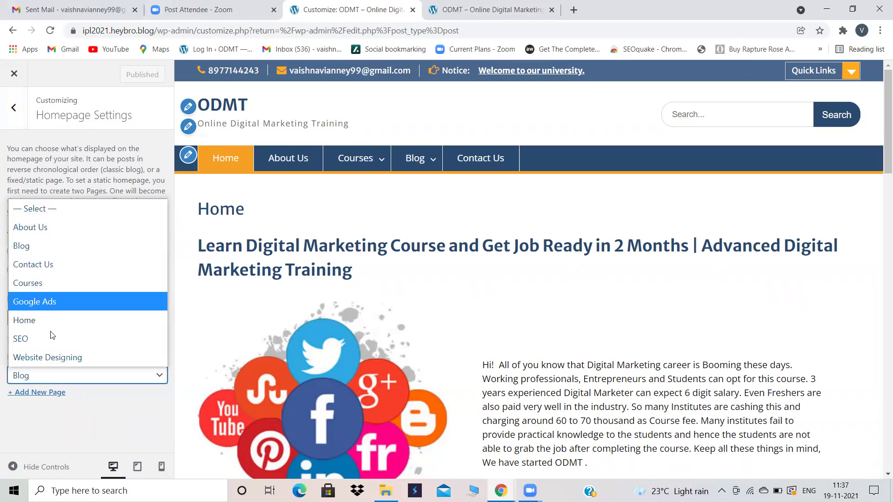
pyautogui.click(113, 407)
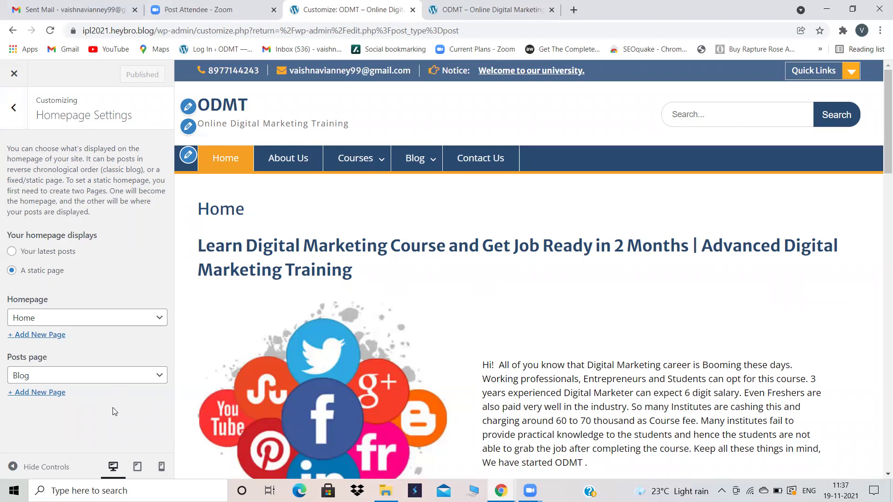
pyautogui.moveTo(433, 161)
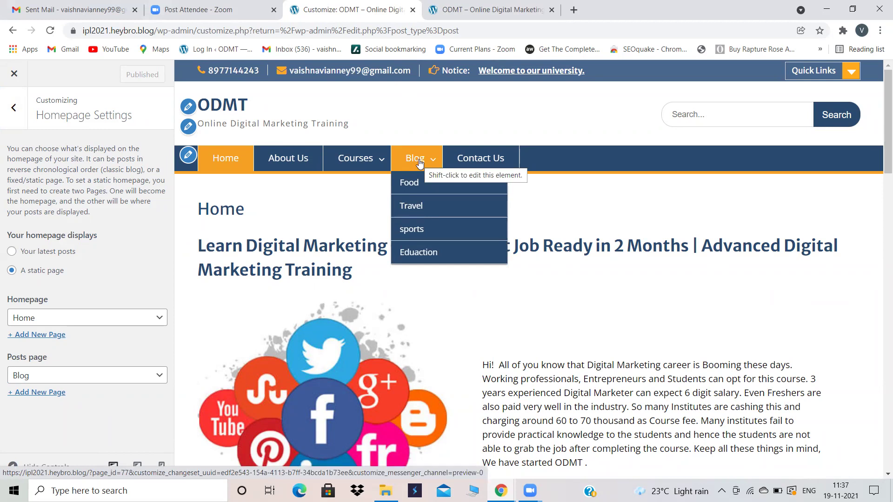
pyautogui.click(149, 376)
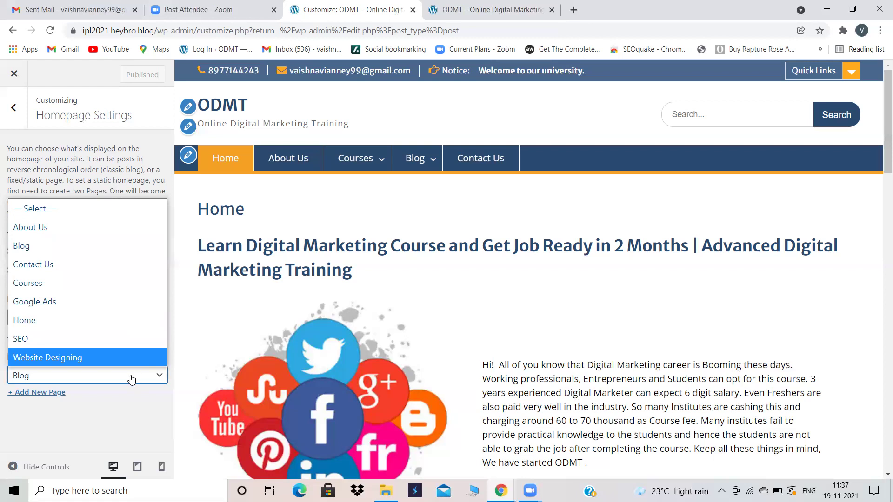
# Step: View the live Blog page listing posts like Technical Trainings and Tourists Places in Hyderabad
pyautogui.click(507, 8)
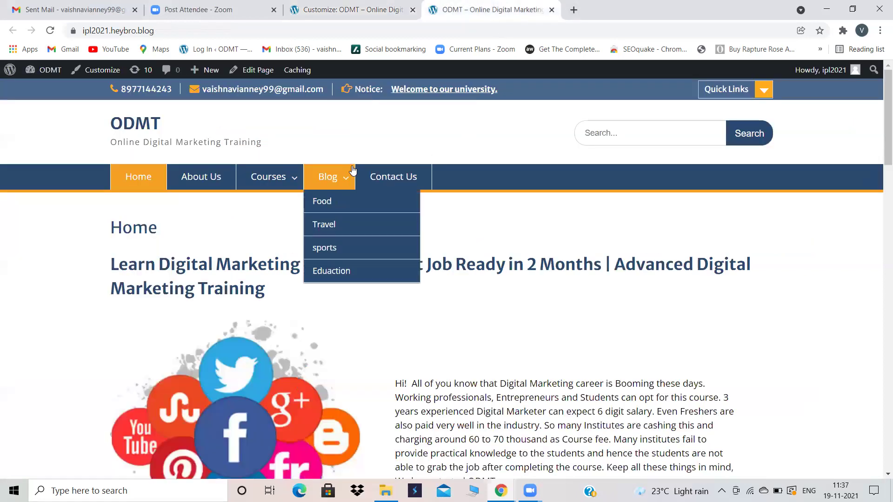
pyautogui.click(325, 181)
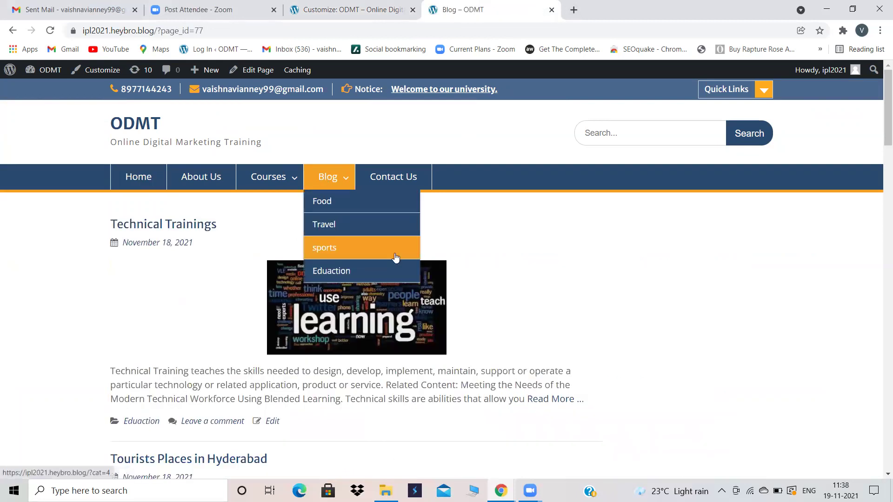
pyautogui.scroll(-3, 395, 249)
pyautogui.scroll(-9, 396, 248)
pyautogui.scroll(12, 395, 249)
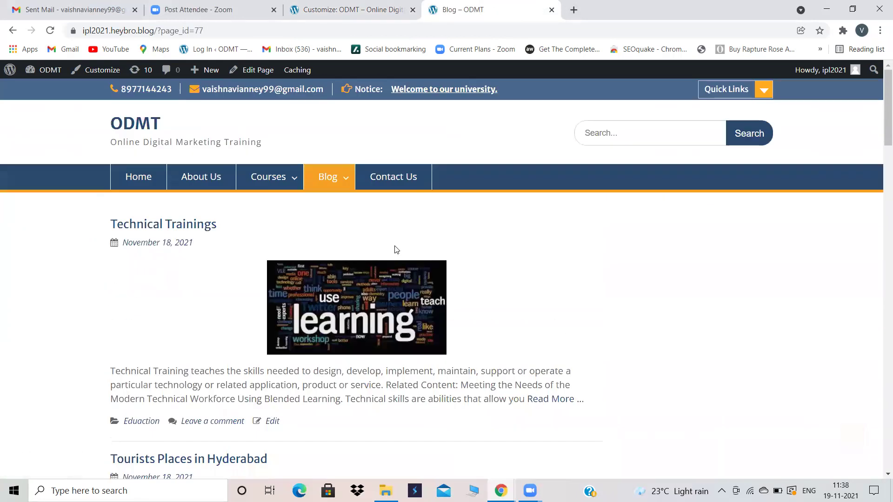
# Step: Set the Posts page to SEO in Homepage Settings and publish
pyautogui.click(390, 5)
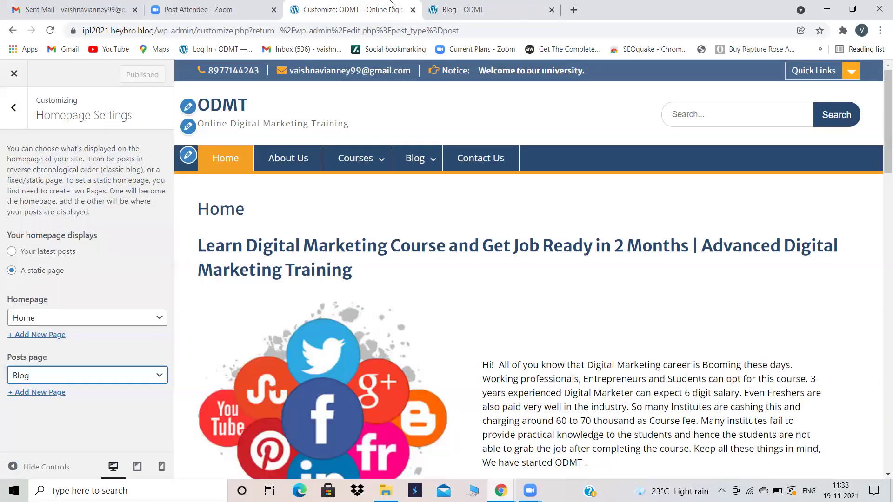
pyautogui.click(80, 374)
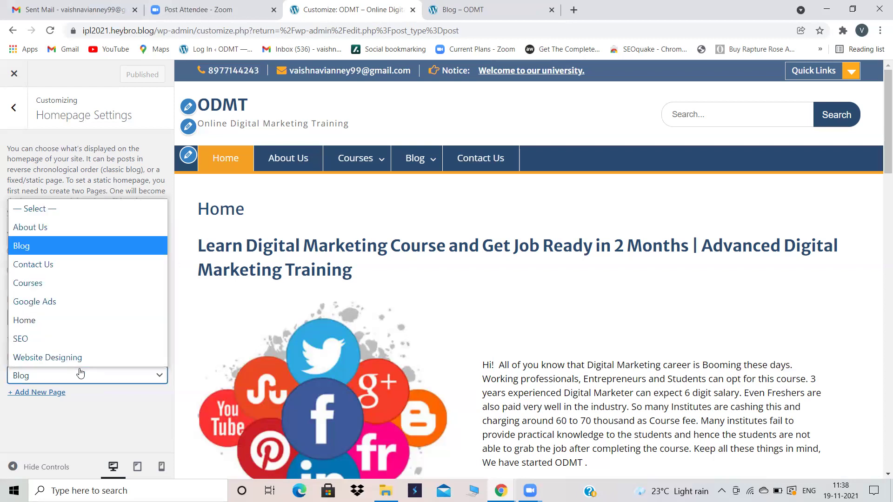
pyautogui.click(46, 338)
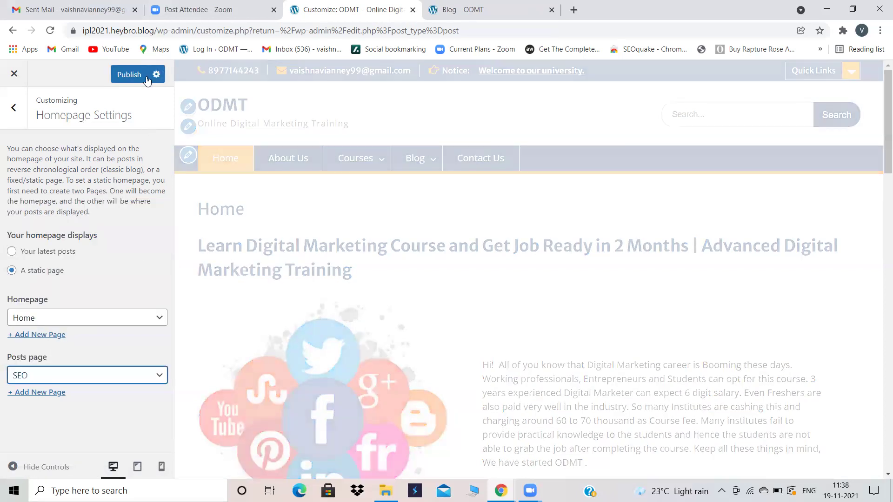
pyautogui.click(139, 76)
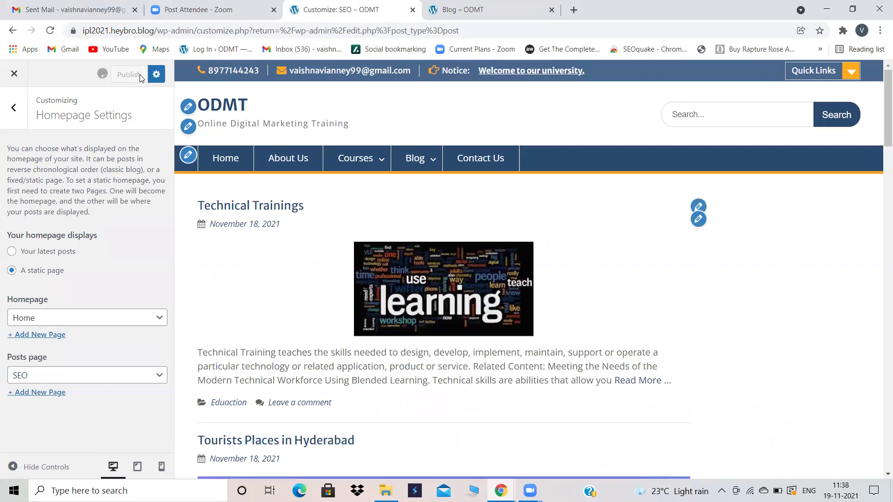
# Step: Reload the live Blog page to confirm it no longer lists posts
pyautogui.click(507, 9)
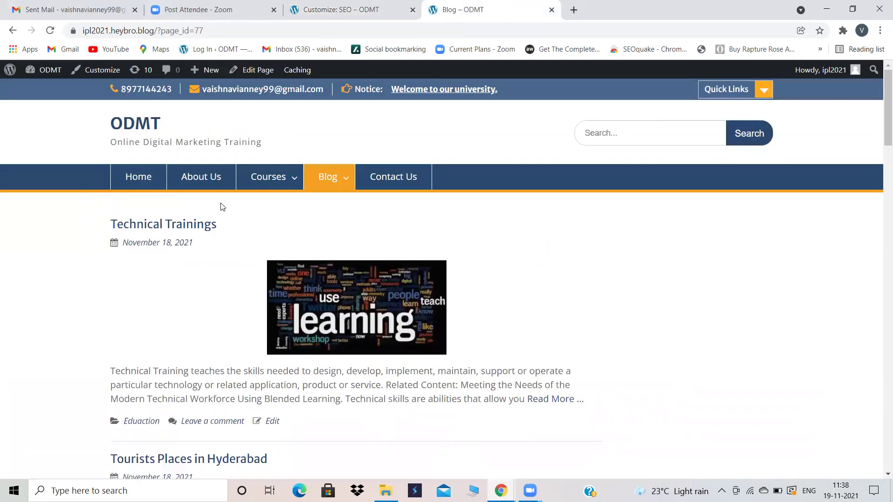
pyautogui.moveTo(326, 175)
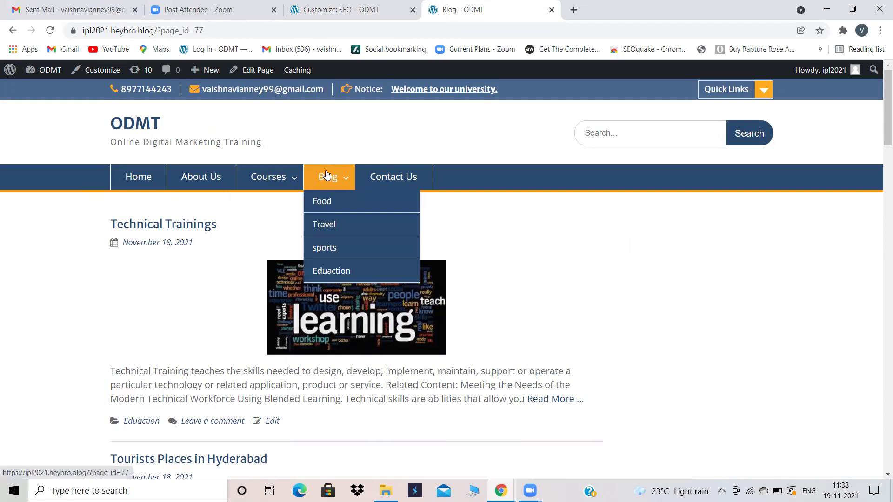
pyautogui.click(326, 175)
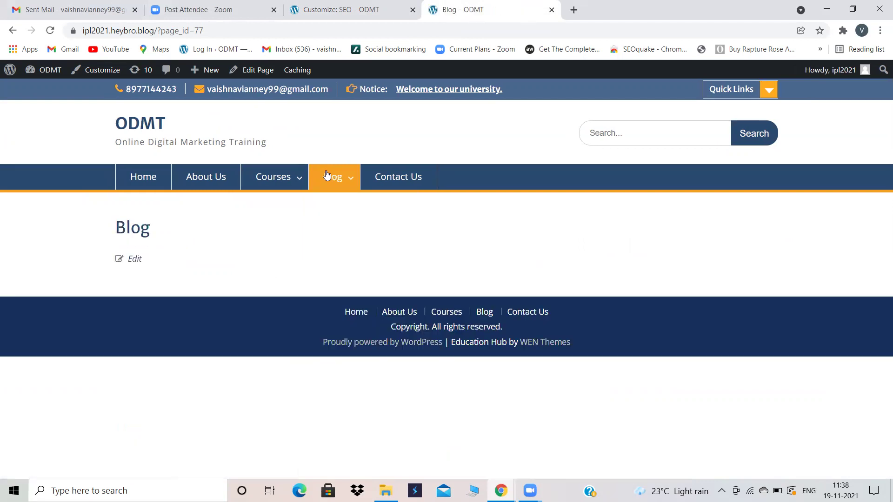
pyautogui.click(351, 6)
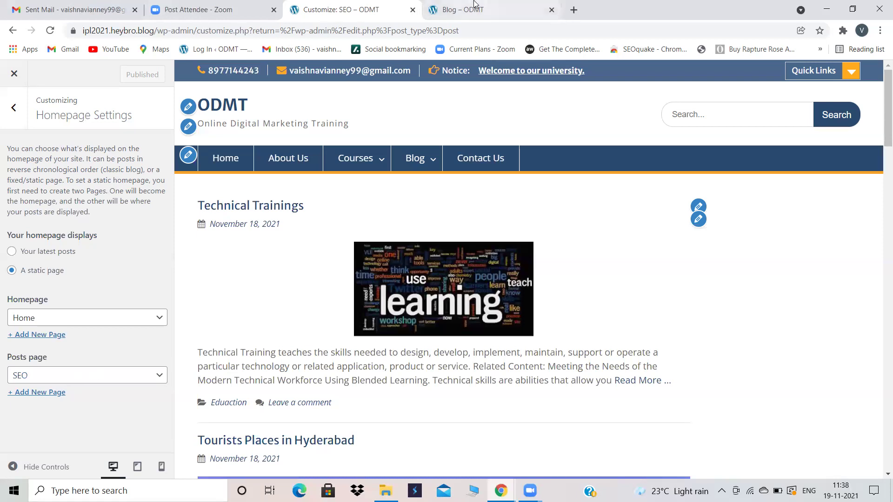
# Step: Open the Courses > SEO page on the live site, now listing the posts
pyautogui.click(485, 9)
pyautogui.moveTo(346, 191)
pyautogui.moveTo(303, 176)
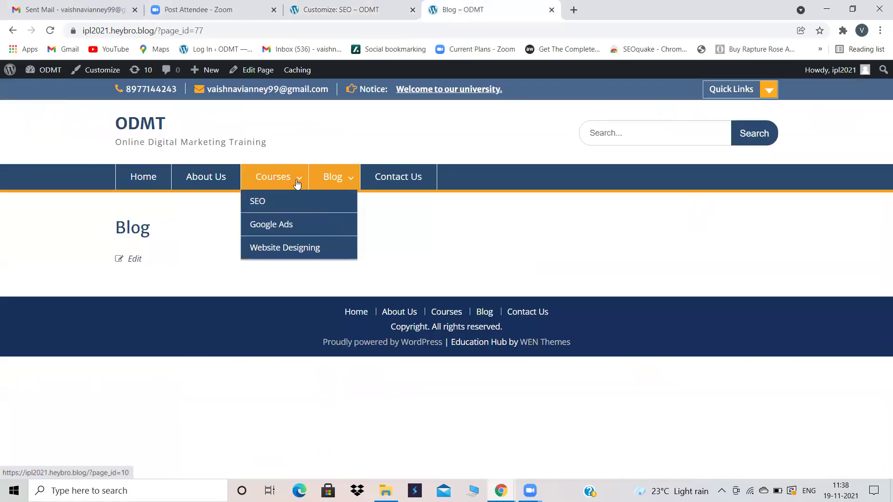
pyautogui.click(273, 205)
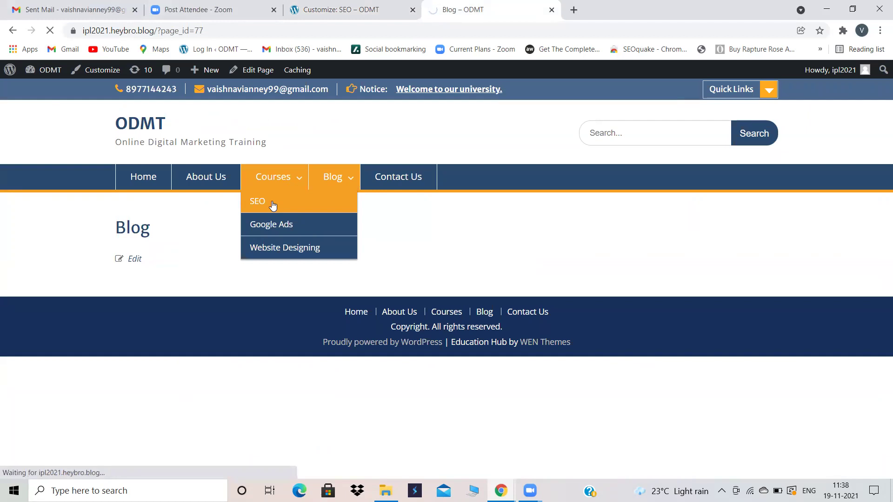
pyautogui.scroll(-10, 273, 203)
pyautogui.scroll(-20, 272, 205)
pyautogui.scroll(5, 273, 199)
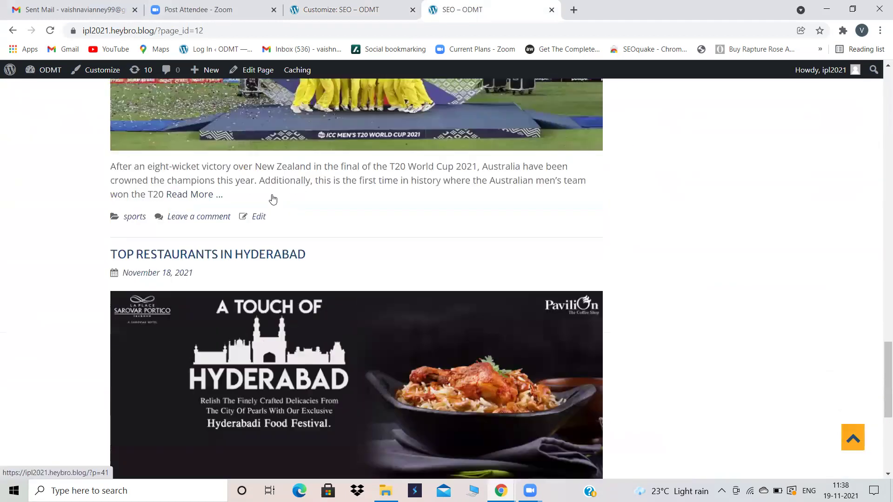
pyautogui.scroll(7, 273, 198)
pyautogui.scroll(5, 272, 199)
# Step: Choose Blog again as the Posts page in Homepage Settings and publish it
pyautogui.click(341, 9)
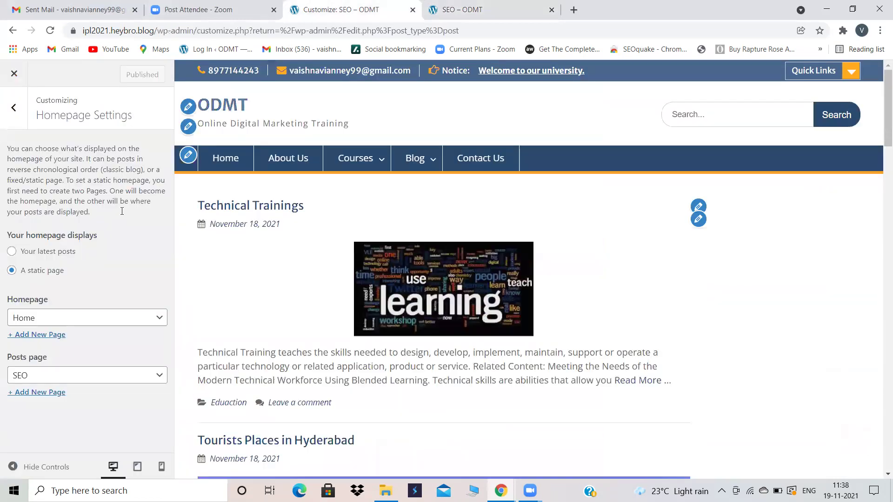
pyautogui.moveTo(424, 173)
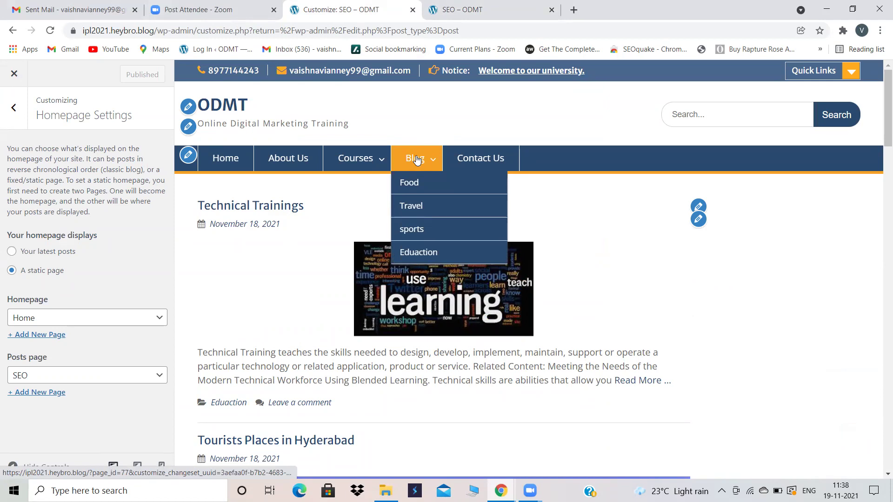
pyautogui.click(150, 375)
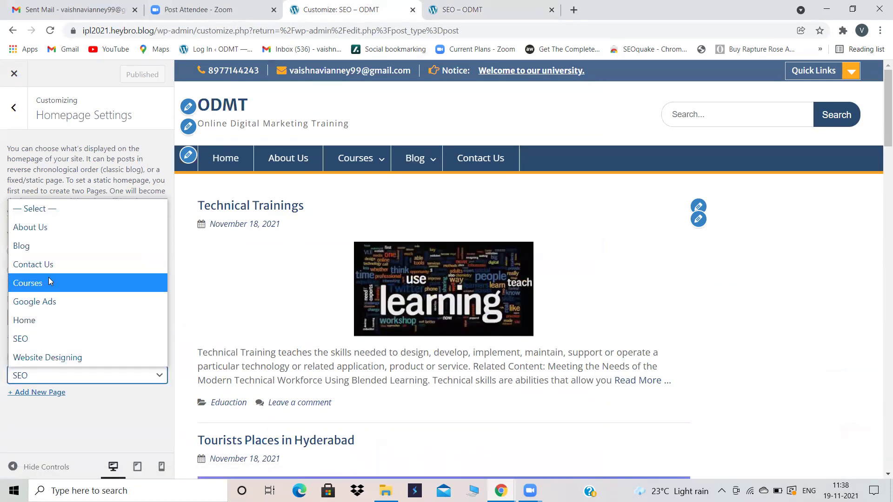
pyautogui.click(53, 254)
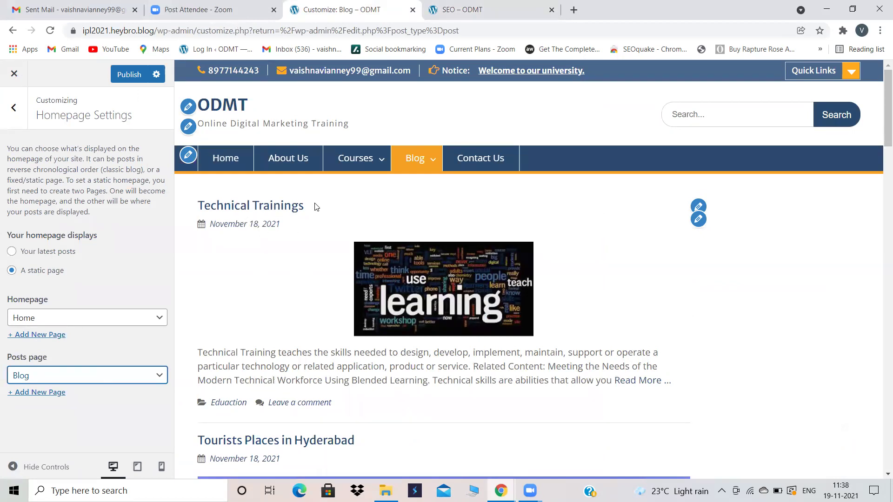
pyautogui.scroll(-1, 271, 302)
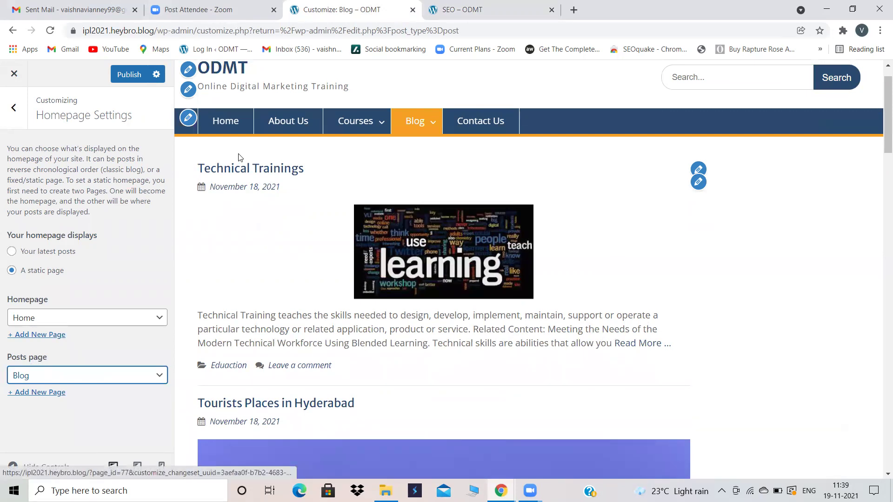
pyautogui.click(135, 75)
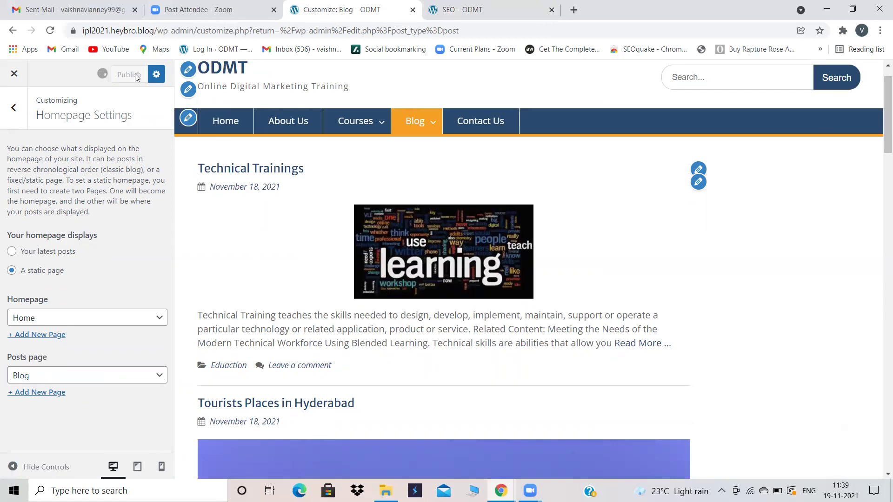
pyautogui.click(512, 4)
pyautogui.scroll(5, 311, 159)
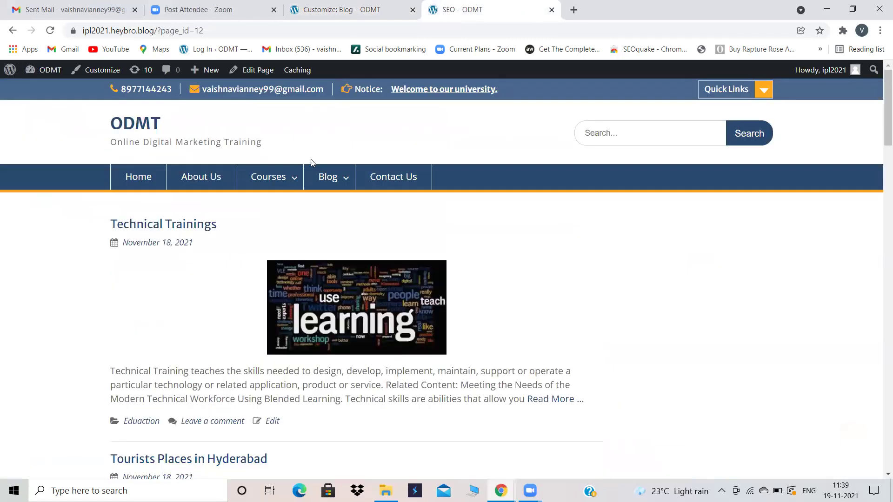
# Step: Reload the live site, visit the Blog page, then navigate to the Home page
pyautogui.click(50, 31)
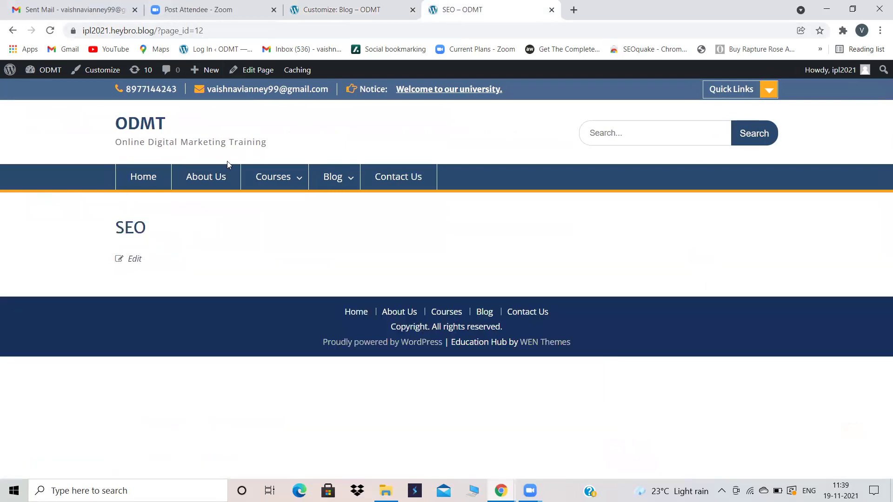
pyautogui.click(344, 175)
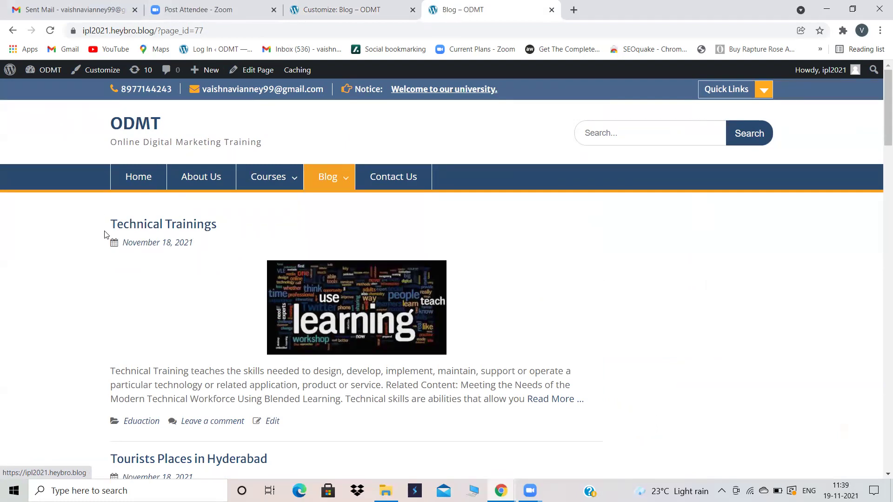
pyautogui.moveTo(331, 180)
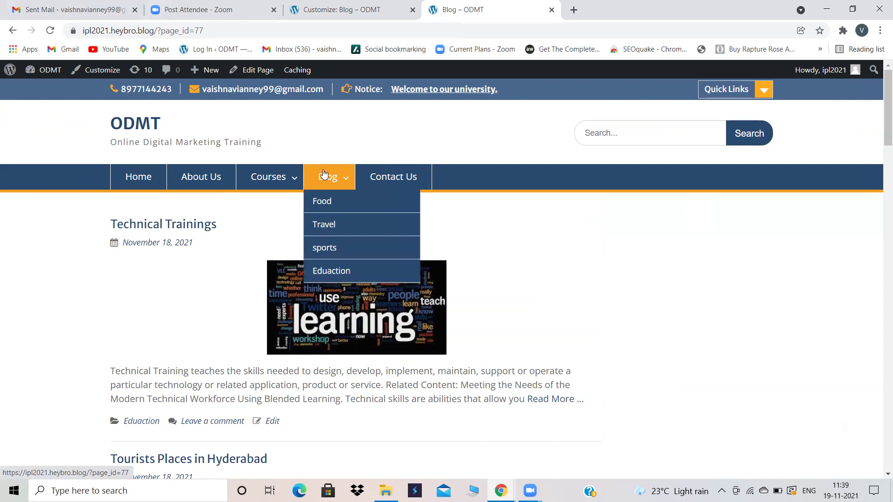
pyautogui.click(140, 171)
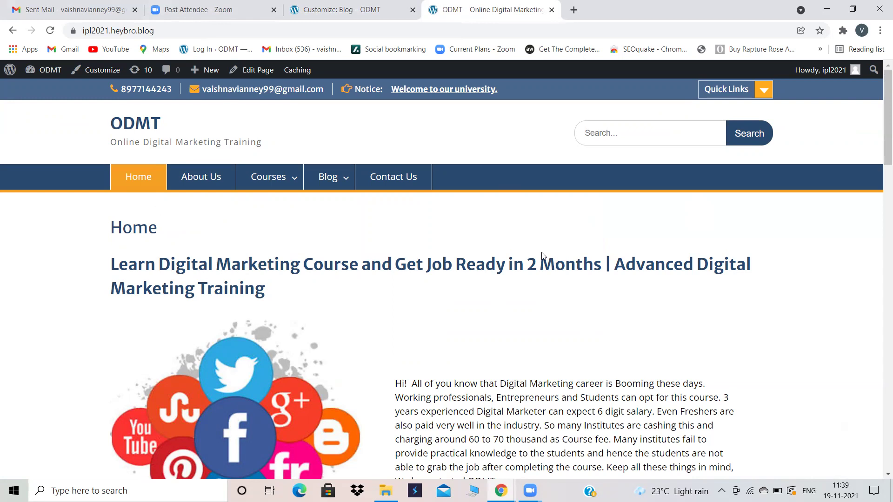
# Step: Close the Customizer and open Appearance > Menus to edit the First menu
pyautogui.click(320, 8)
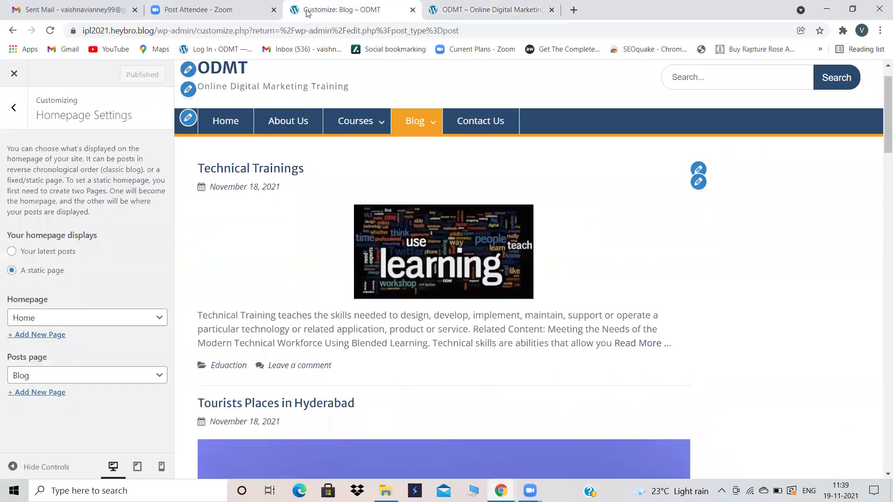
pyautogui.click(14, 75)
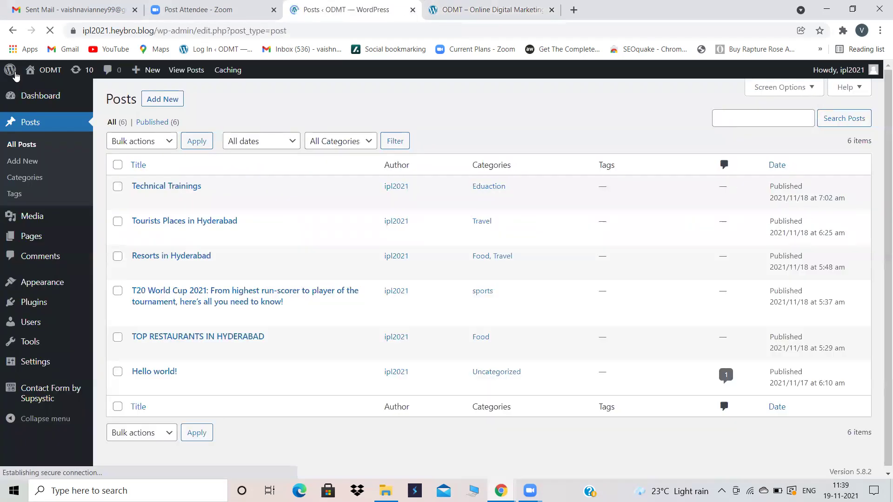
pyautogui.moveTo(38, 289)
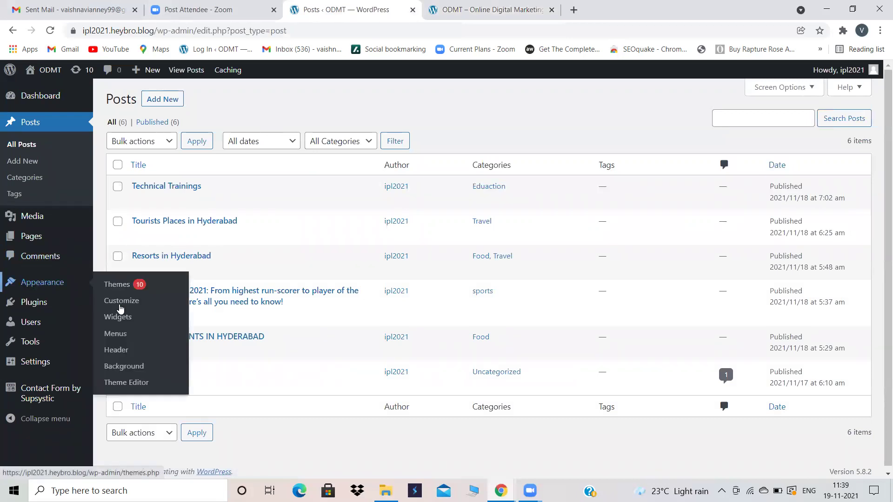
pyautogui.click(122, 333)
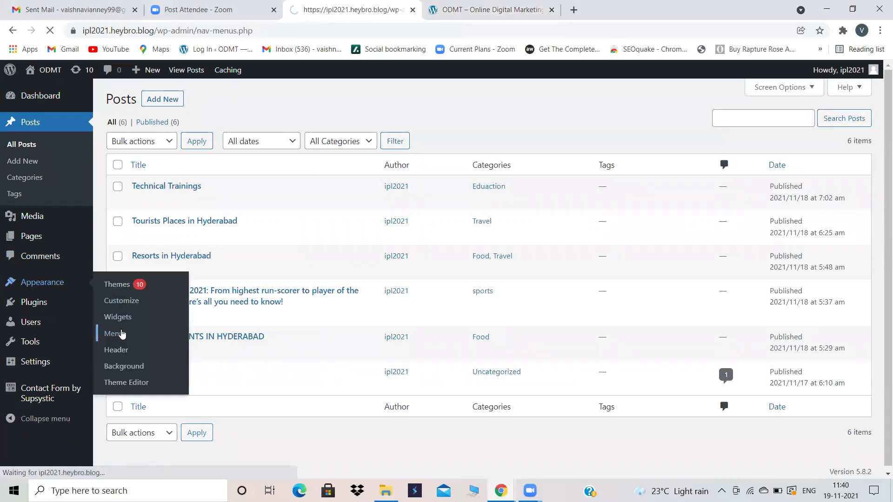
pyautogui.scroll(-2, 602, 271)
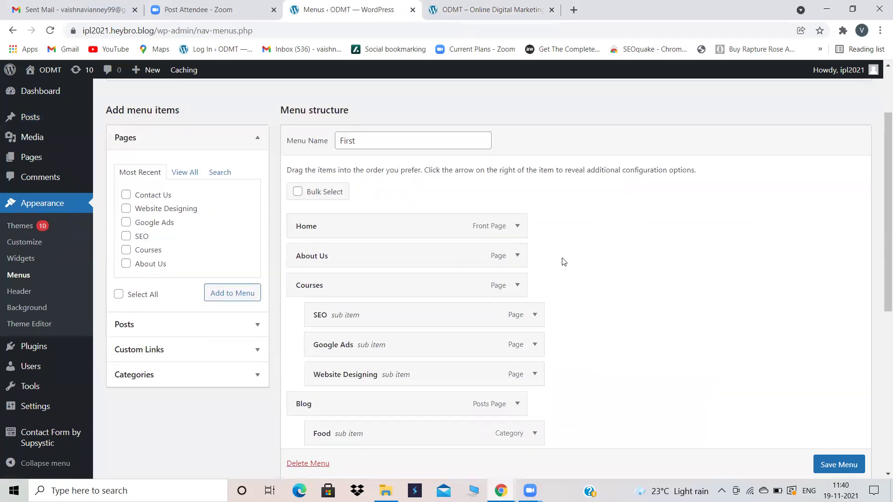
pyautogui.click(465, 8)
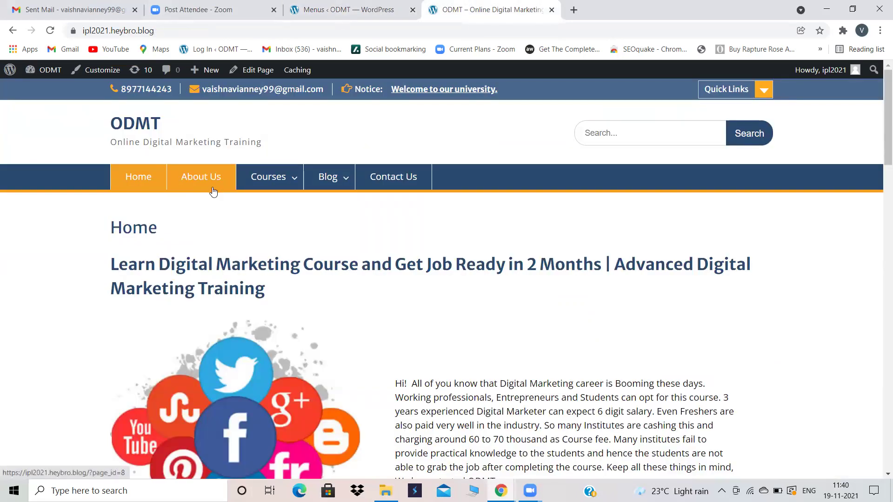
pyautogui.click(349, 9)
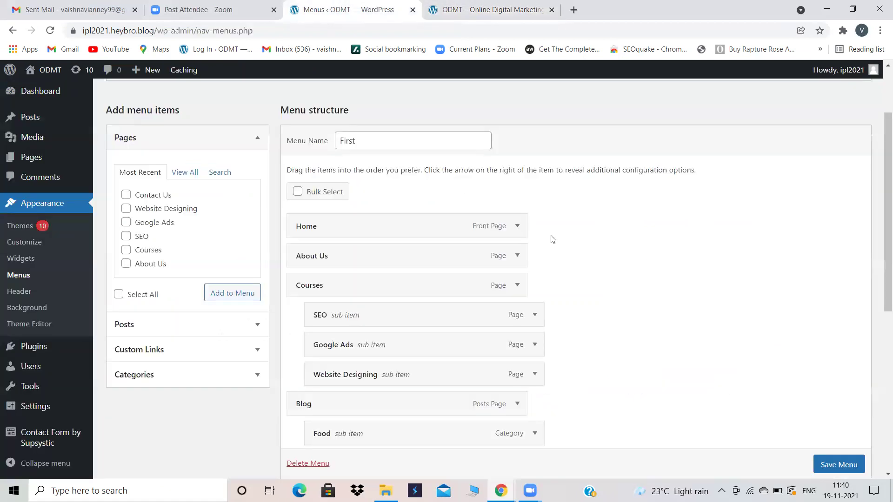
pyautogui.scroll(-2, 553, 239)
# Step: Remove the About Us and Courses items from the First menu
pyautogui.click(516, 187)
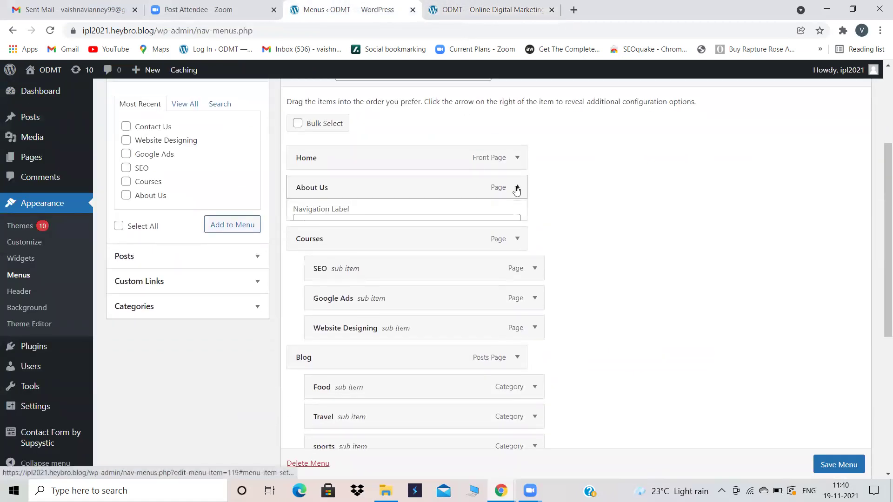
pyautogui.click(300, 294)
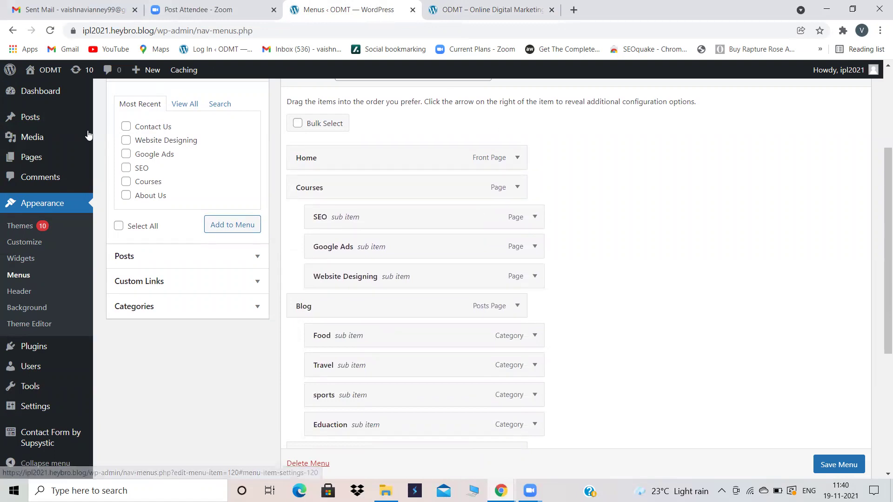
pyautogui.moveTo(37, 165)
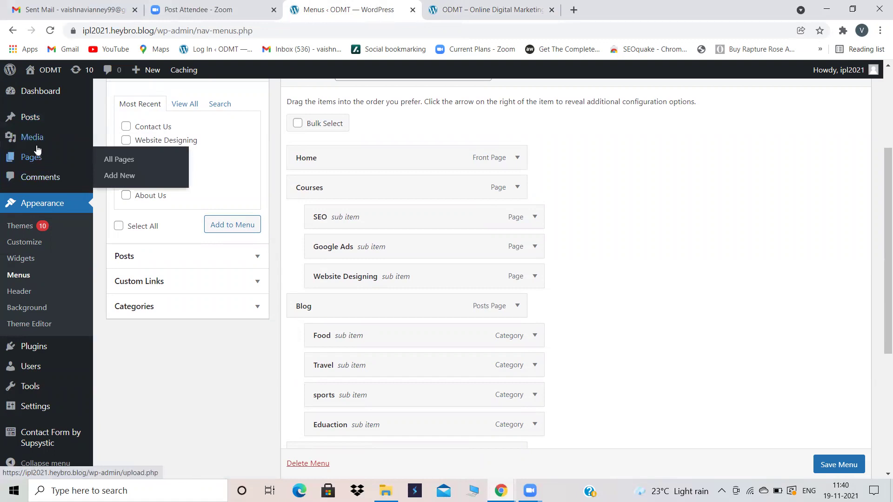
pyautogui.click(518, 188)
pyautogui.click(302, 295)
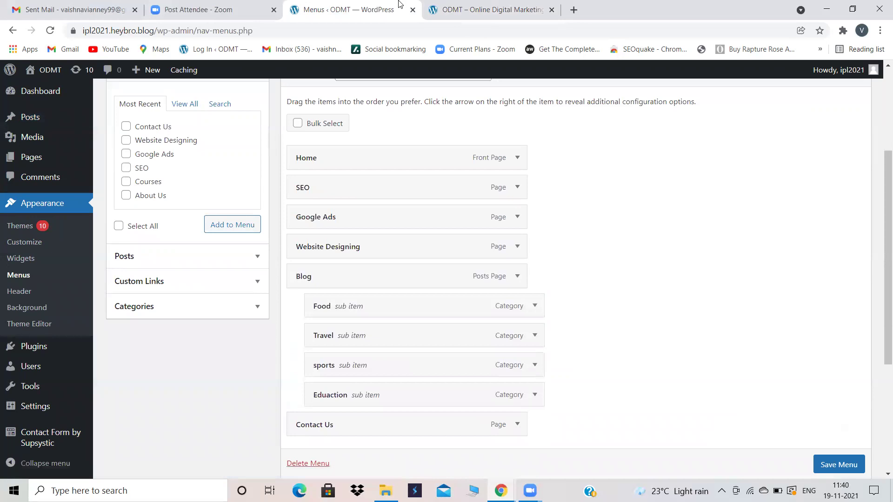
pyautogui.click(493, 9)
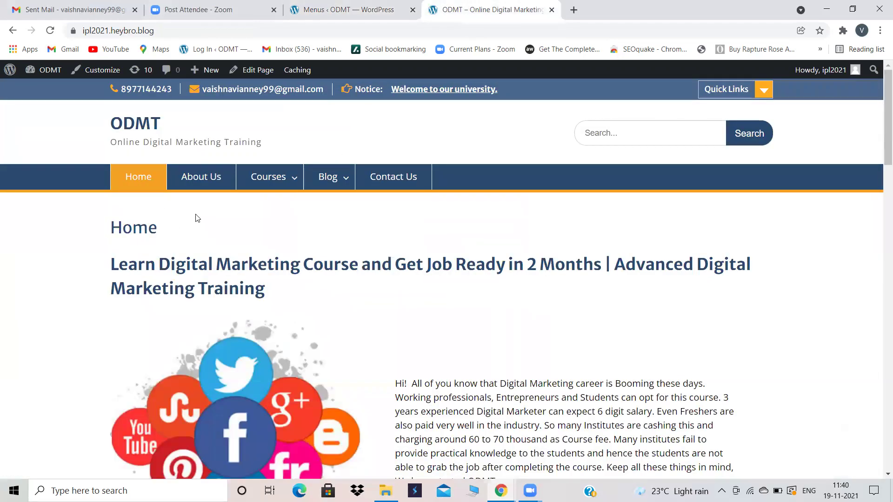
pyautogui.click(346, 6)
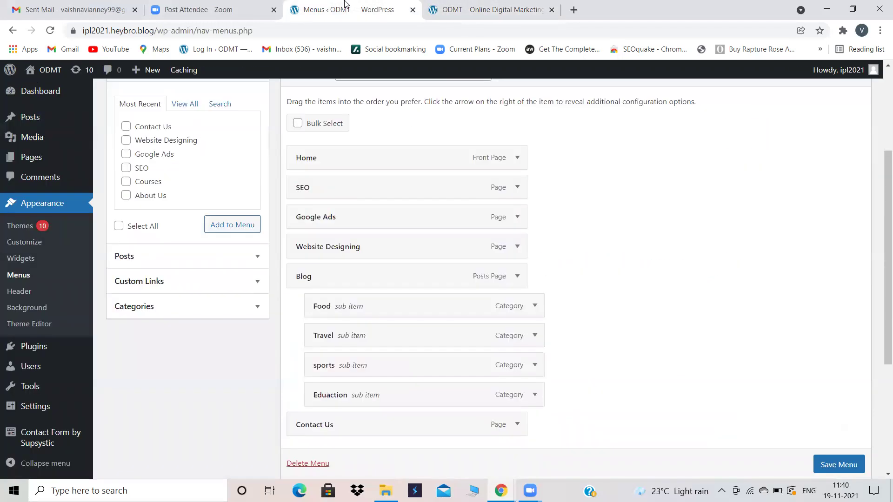
# Step: Remove the SEO, Google Ads, Website Designing and Contact Us menu items
pyautogui.click(517, 187)
pyautogui.click(299, 295)
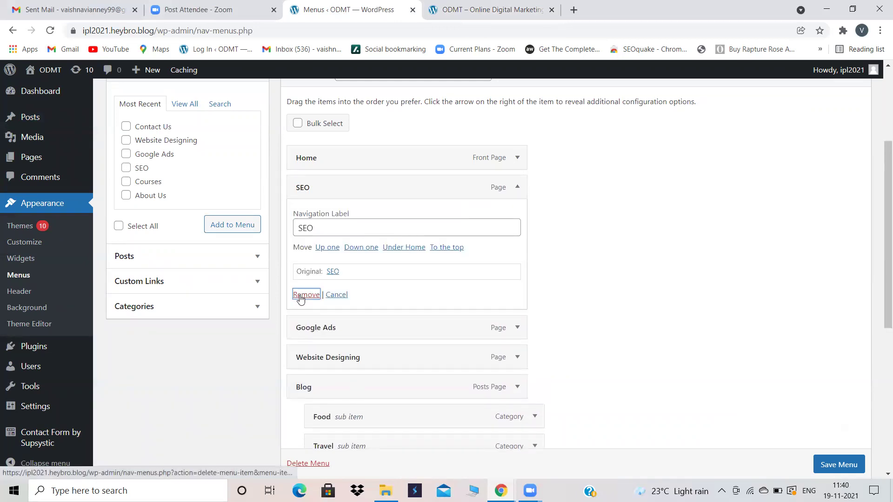
pyautogui.click(516, 187)
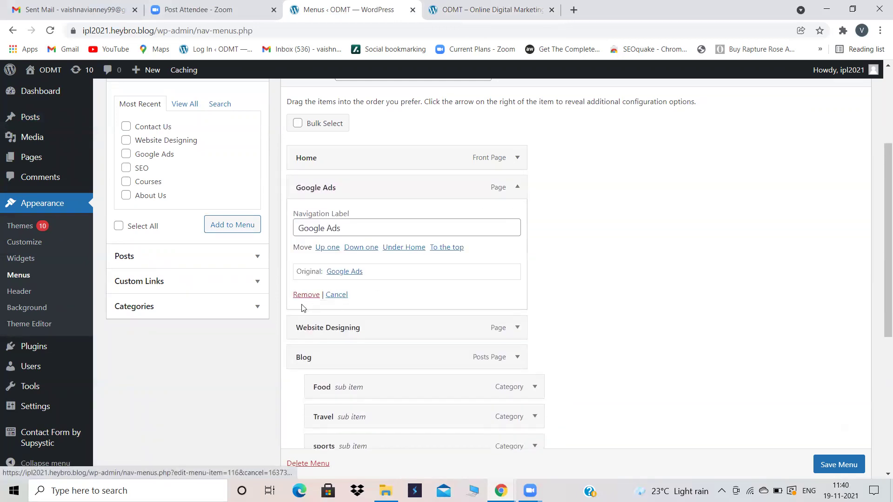
pyautogui.click(299, 295)
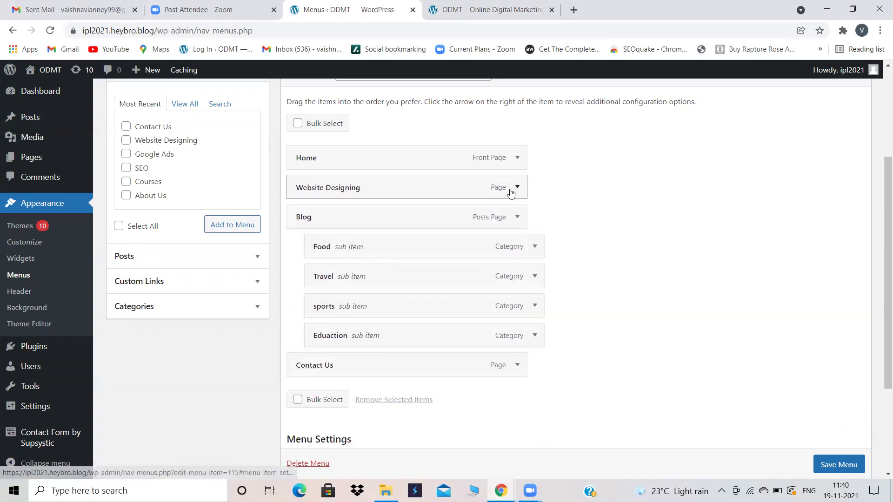
pyautogui.click(516, 188)
pyautogui.click(299, 295)
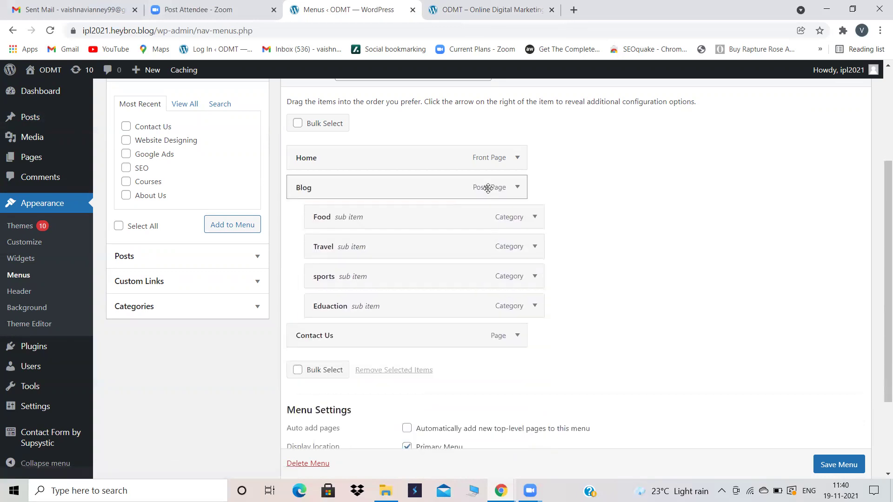
pyautogui.click(515, 339)
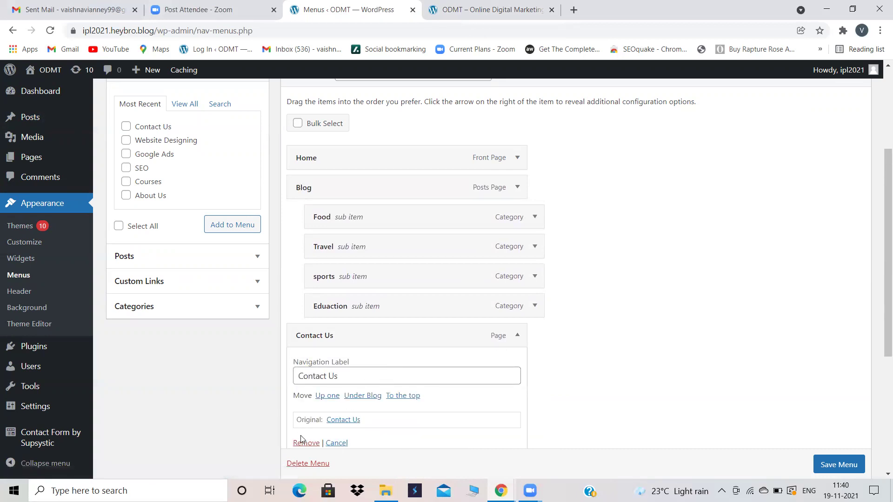
pyautogui.click(303, 444)
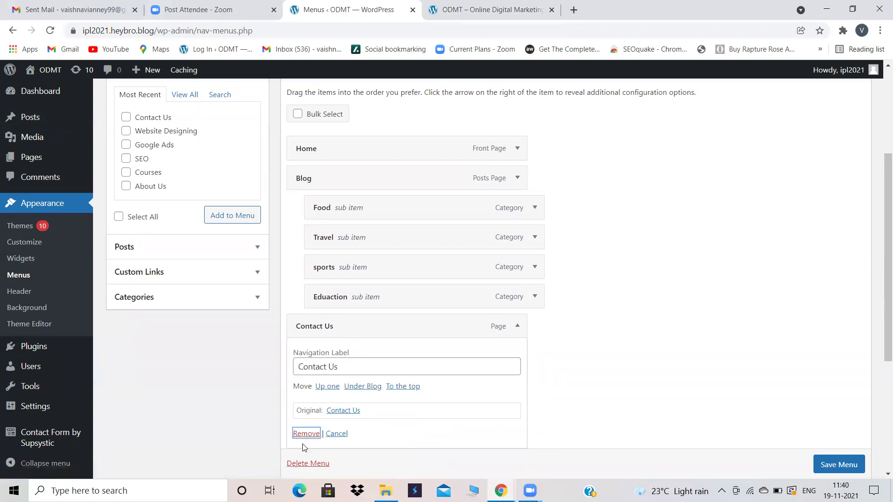
pyautogui.click(306, 433)
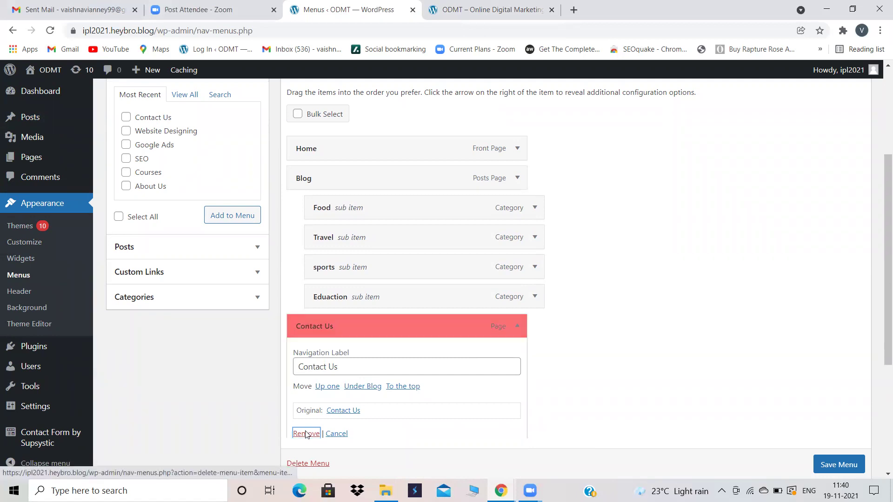
pyautogui.scroll(1, 577, 257)
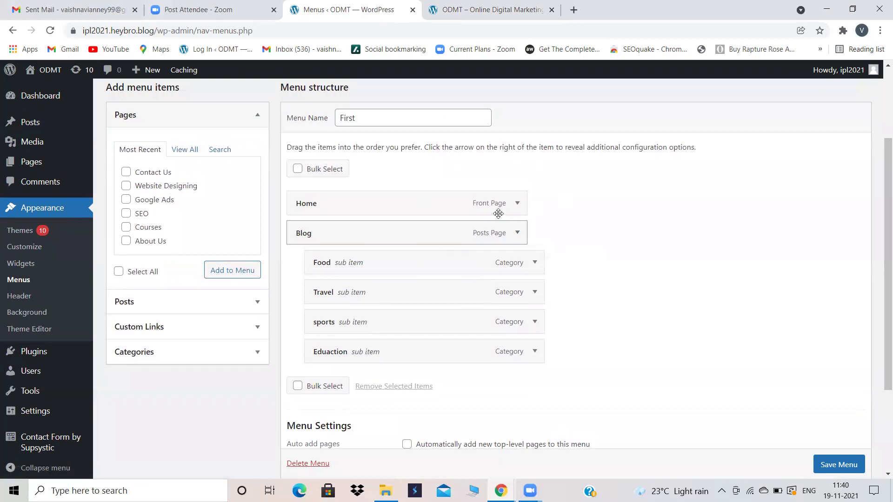
pyautogui.click(475, 3)
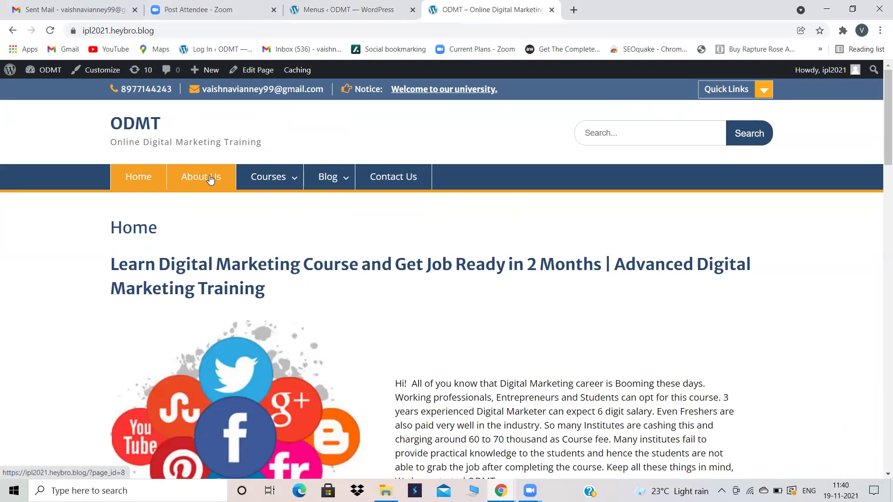
pyautogui.moveTo(267, 179)
pyautogui.moveTo(321, 178)
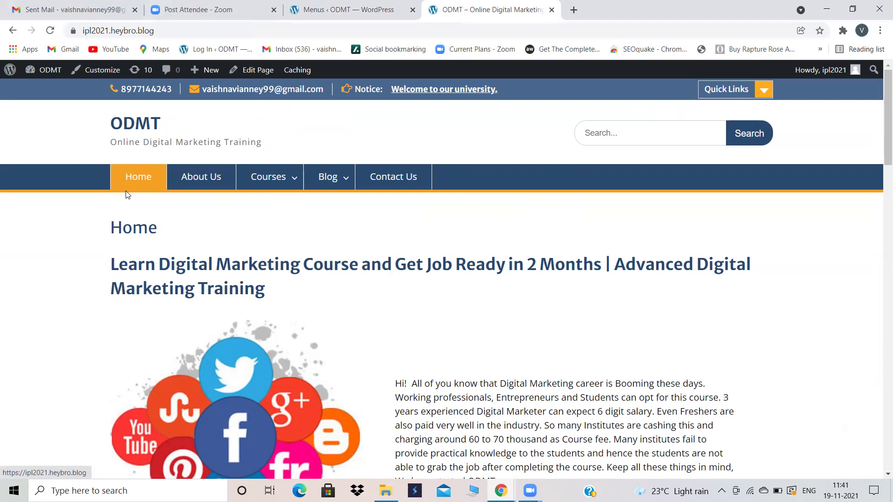
pyautogui.click(345, 10)
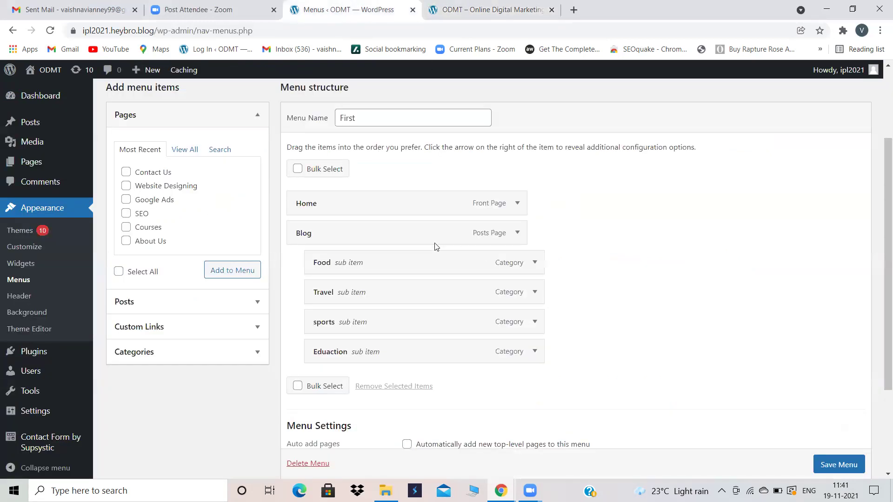
# Step: Remove the Blog item, promoting its Food, Travel, sports and Eduaction sub-items
pyautogui.click(516, 233)
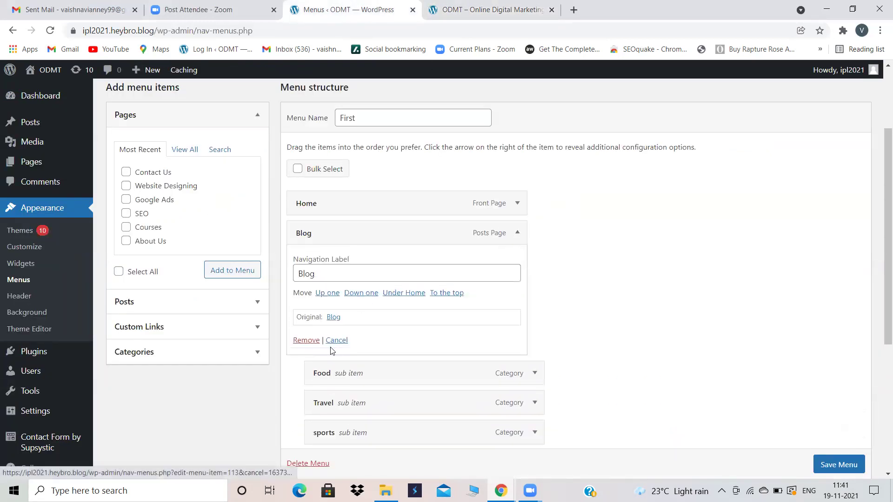
pyautogui.scroll(-1, 574, 361)
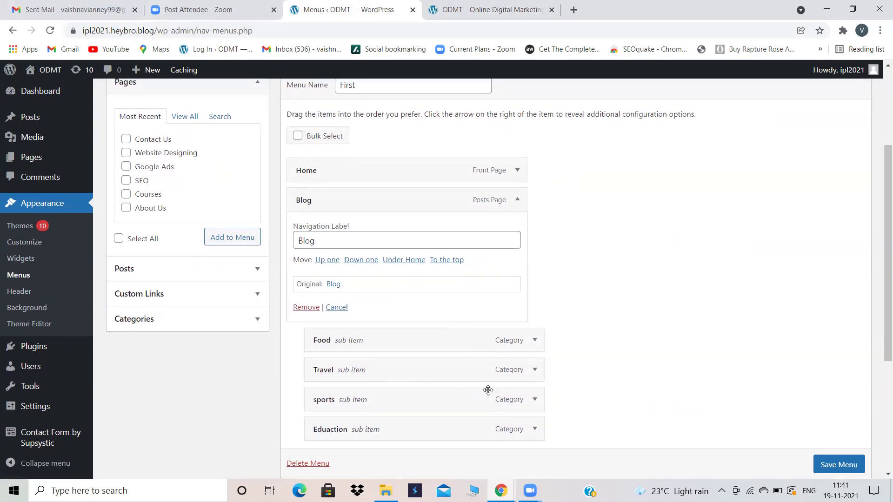
pyautogui.click(535, 9)
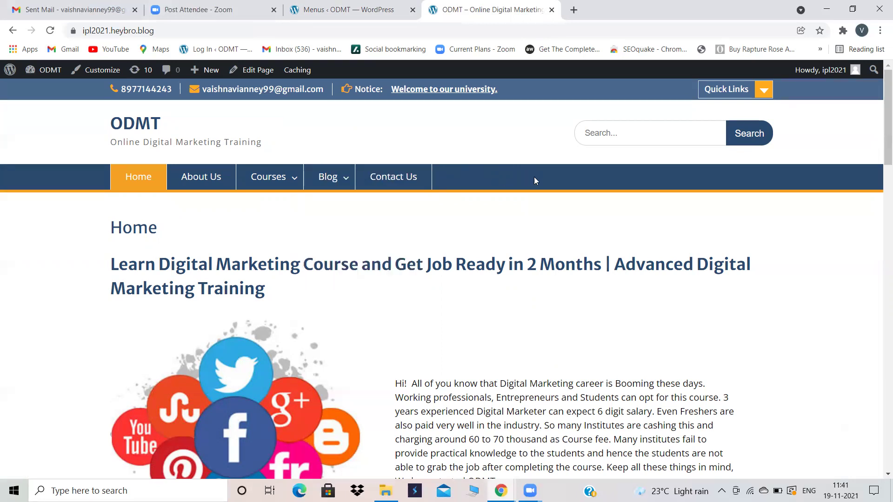
pyautogui.click(396, 5)
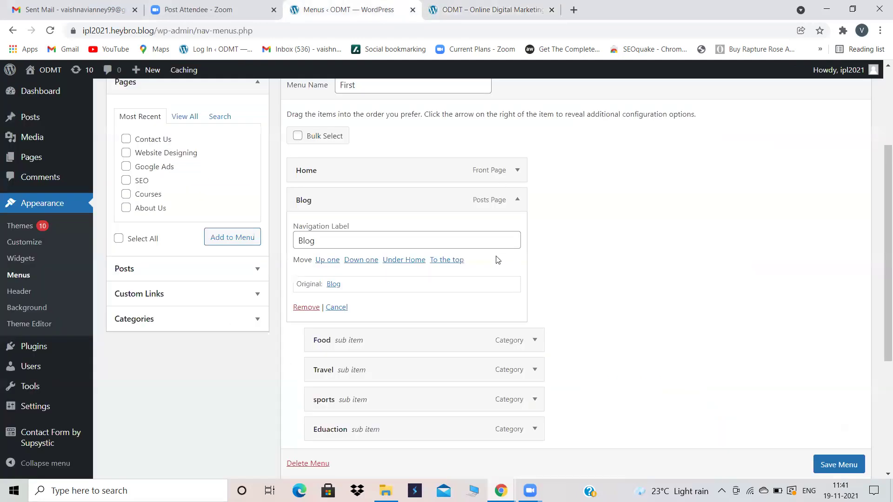
pyautogui.click(307, 307)
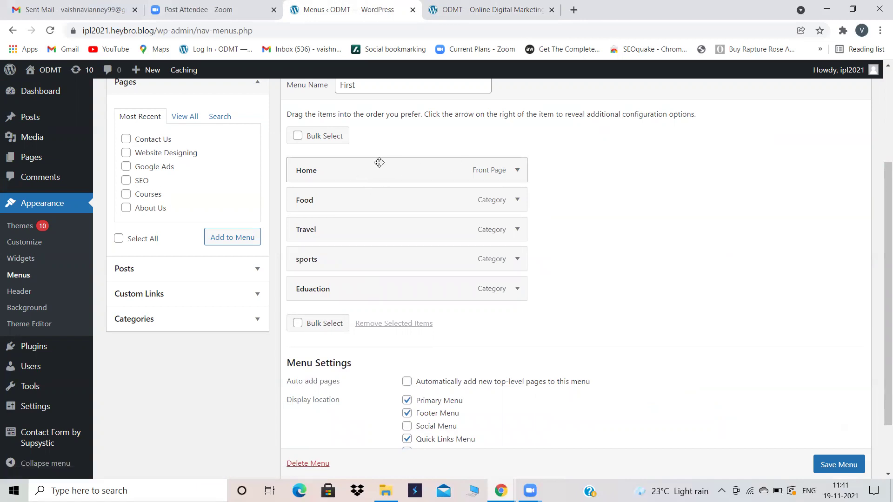
pyautogui.click(468, 3)
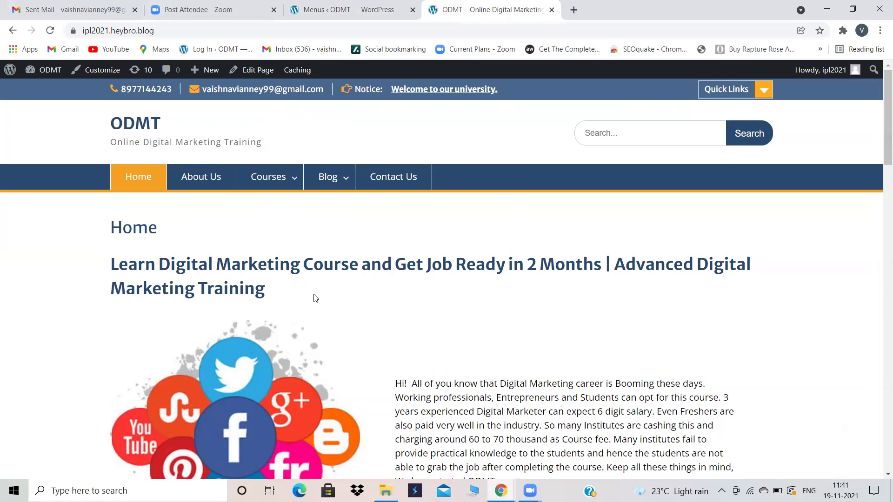
pyautogui.click(314, 5)
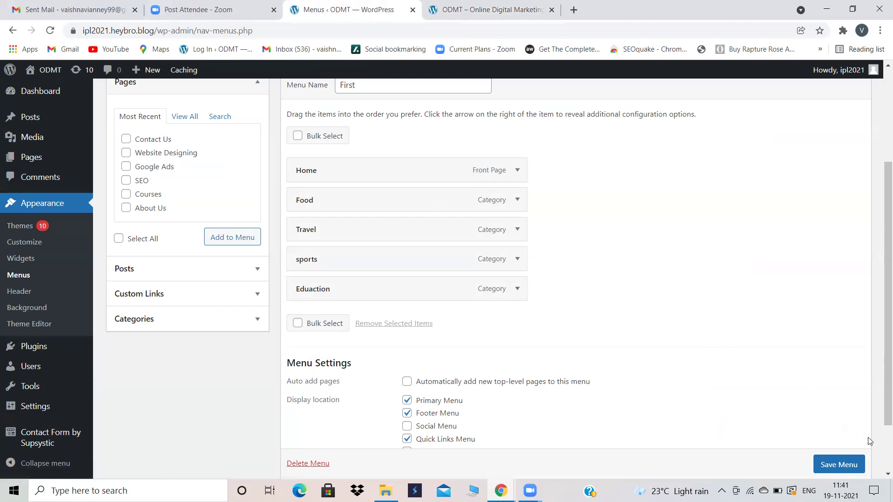
# Step: Save the First menu and reload the site to see Home, Food, Travel, sports, Eduaction
pyautogui.scroll(-1, 835, 462)
pyautogui.click(836, 450)
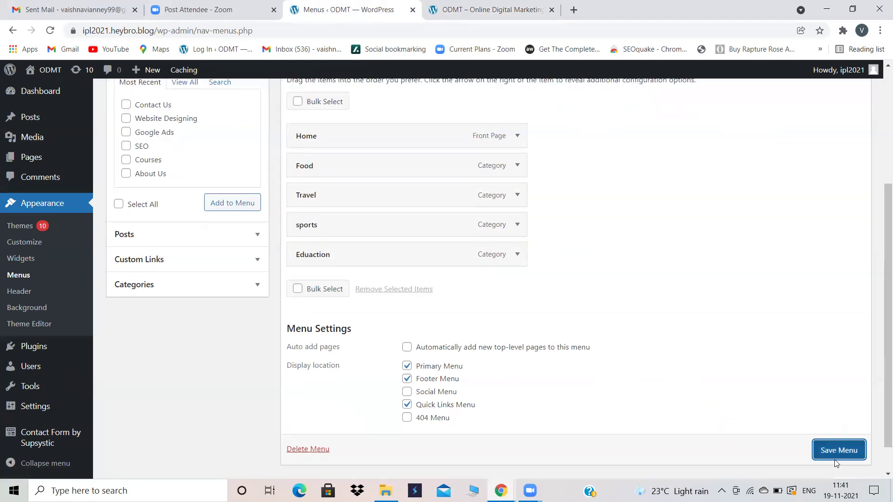
pyautogui.click(831, 458)
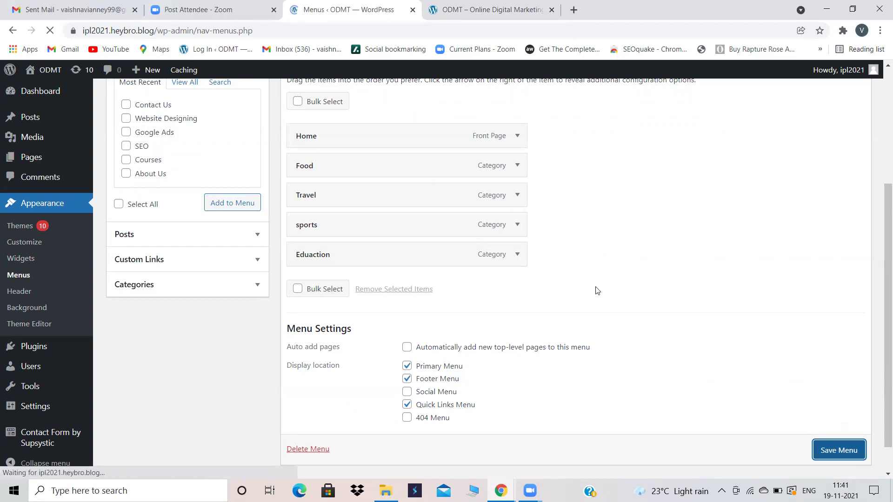
pyautogui.click(470, 5)
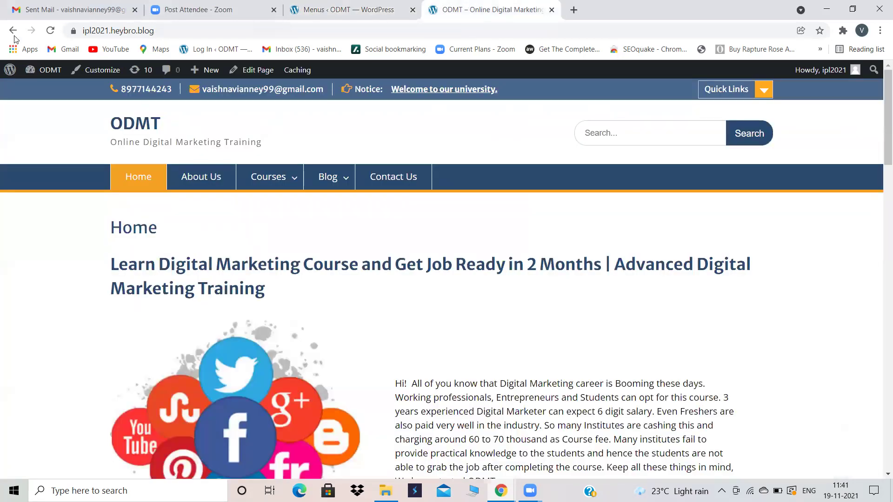
pyautogui.click(51, 30)
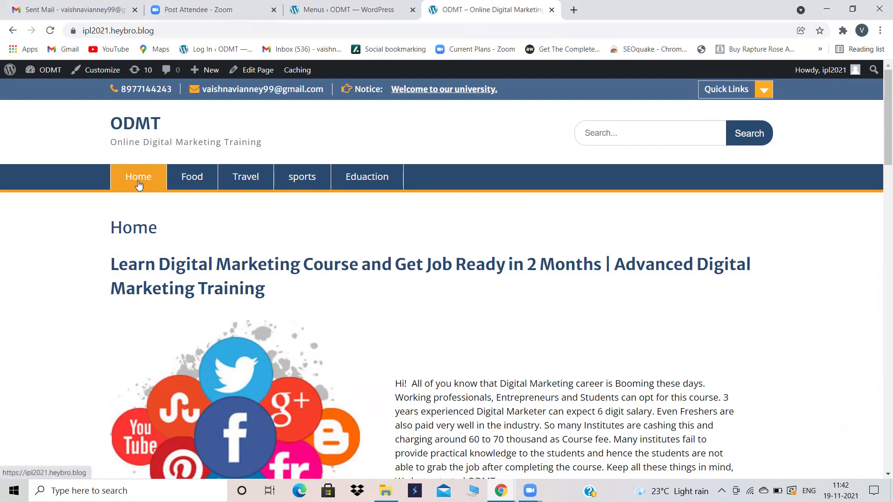
pyautogui.scroll(-9, 384, 351)
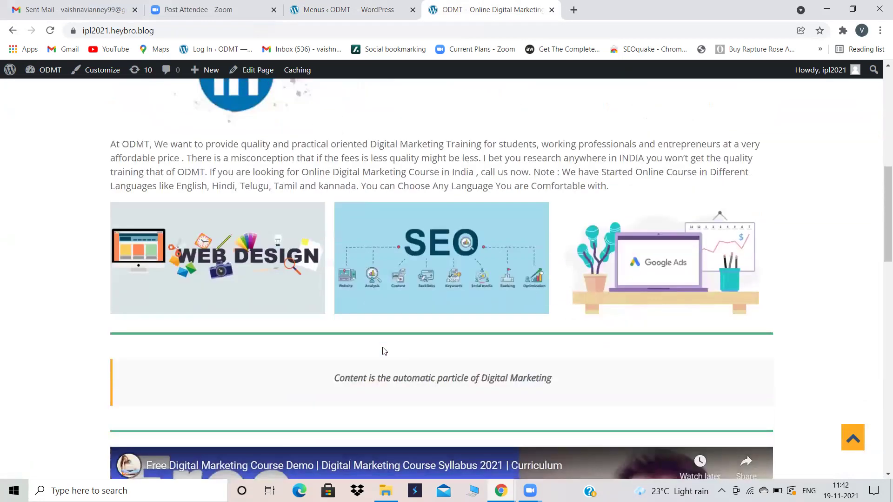
pyautogui.scroll(5, 384, 351)
pyautogui.scroll(5, 384, 351)
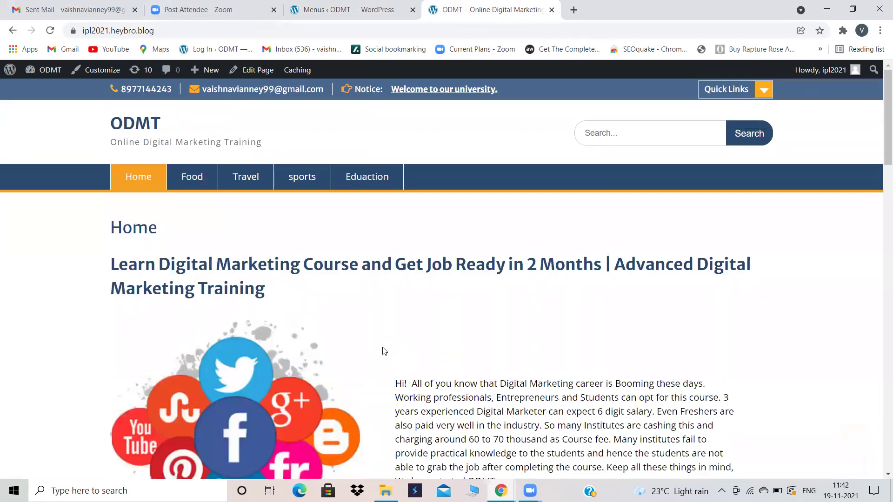
# Step: Remove Home from the First menu, save, and reload the site to check
pyautogui.click(387, 3)
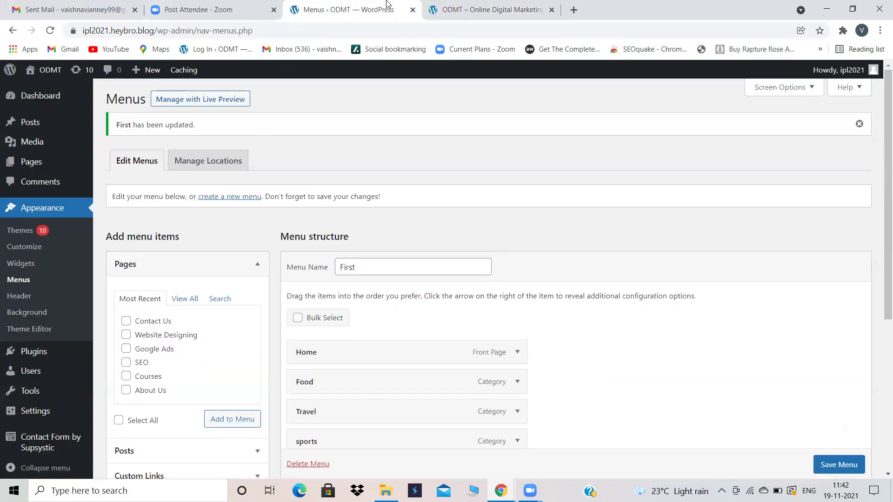
pyautogui.scroll(-1, 498, 283)
pyautogui.click(517, 299)
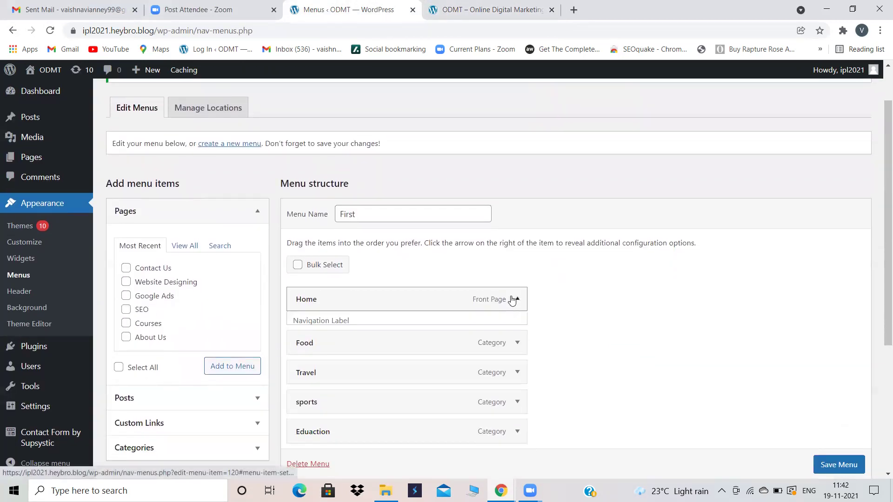
pyautogui.click(302, 408)
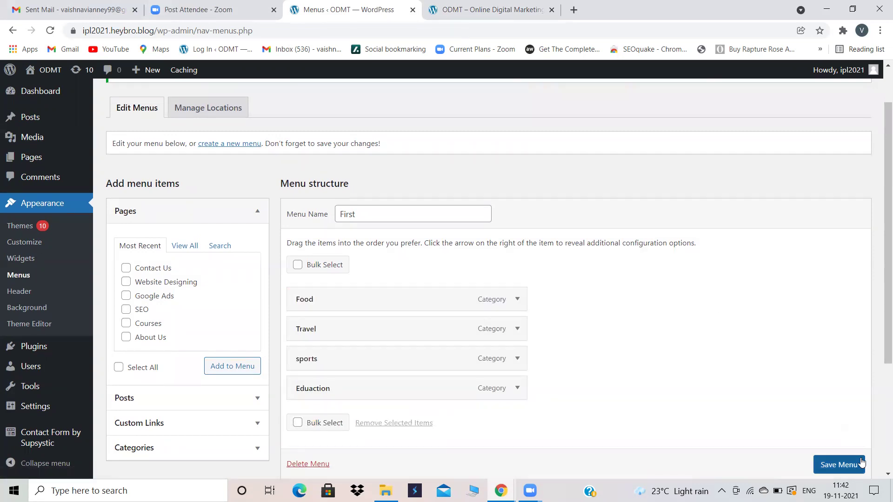
pyautogui.click(838, 464)
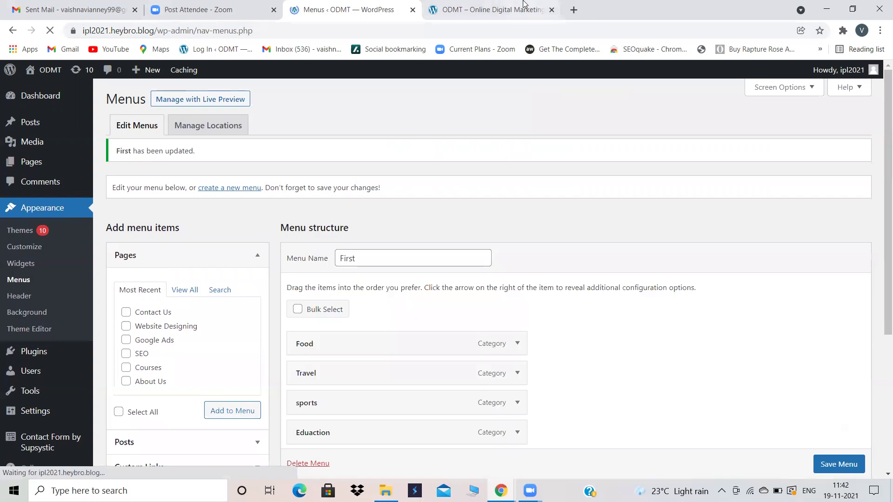
pyautogui.click(523, 6)
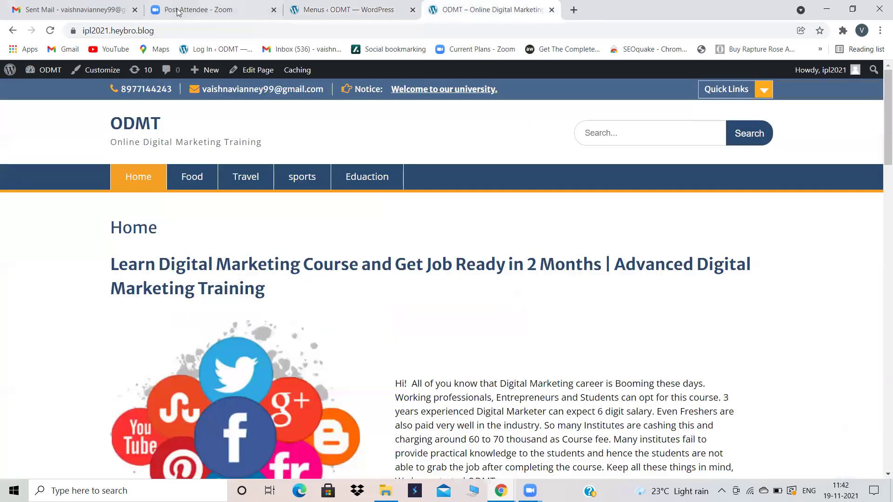
pyautogui.click(50, 32)
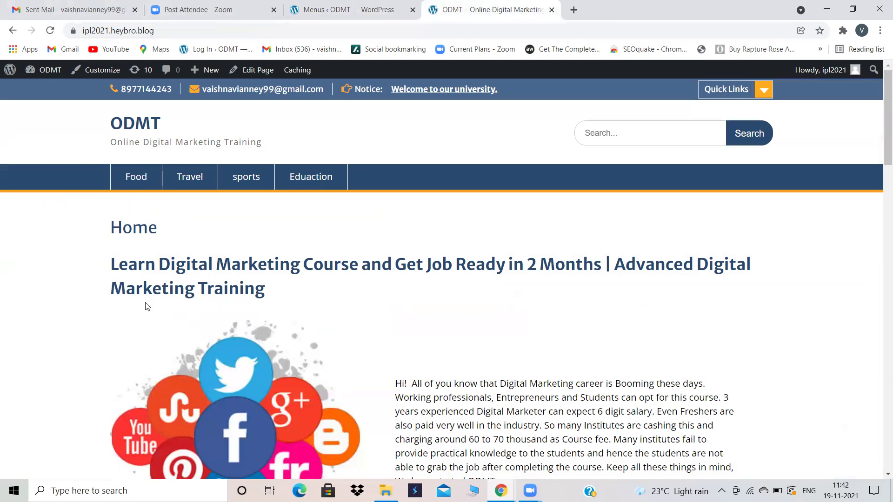
# Step: Open Appearance > Customize from the menu editor
pyautogui.click(326, 5)
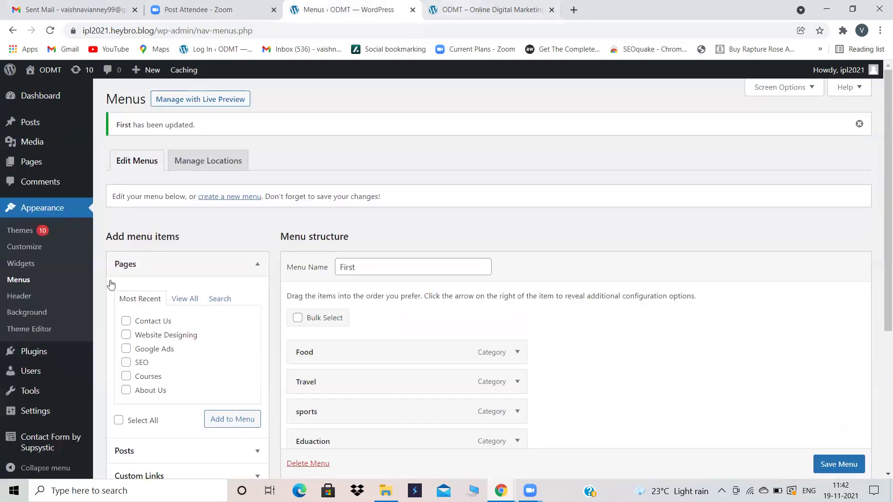
pyautogui.moveTo(26, 349)
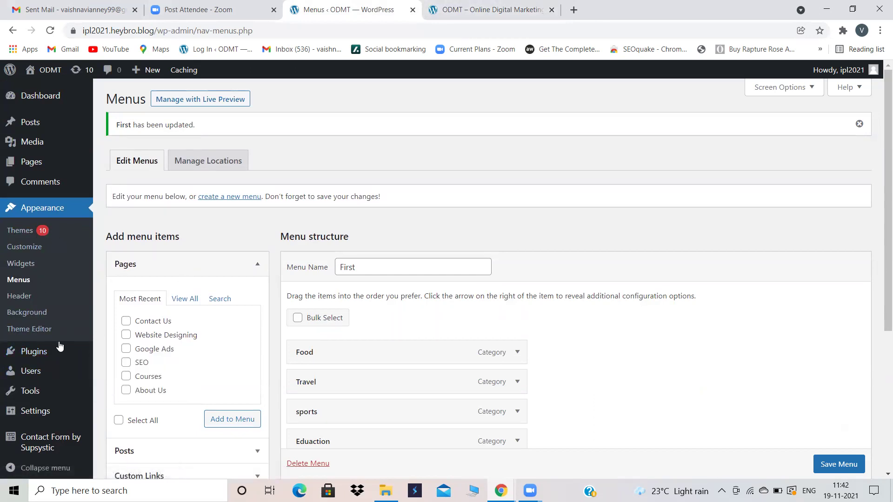
pyautogui.click(24, 250)
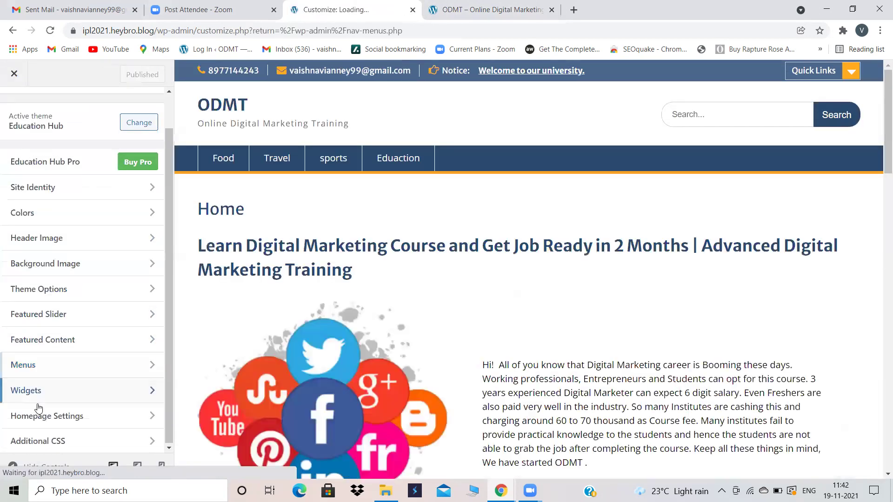
# Step: Set the homepage to display 'Your latest posts' and publish
pyautogui.click(60, 418)
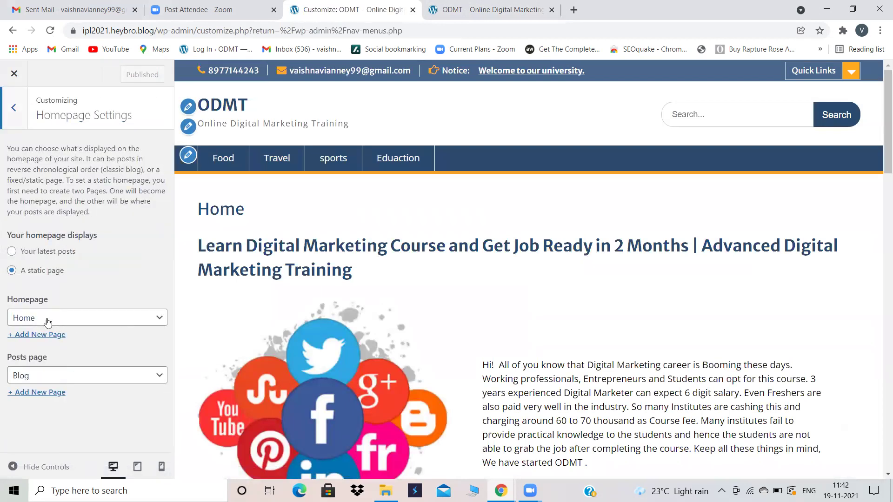
pyautogui.click(472, 8)
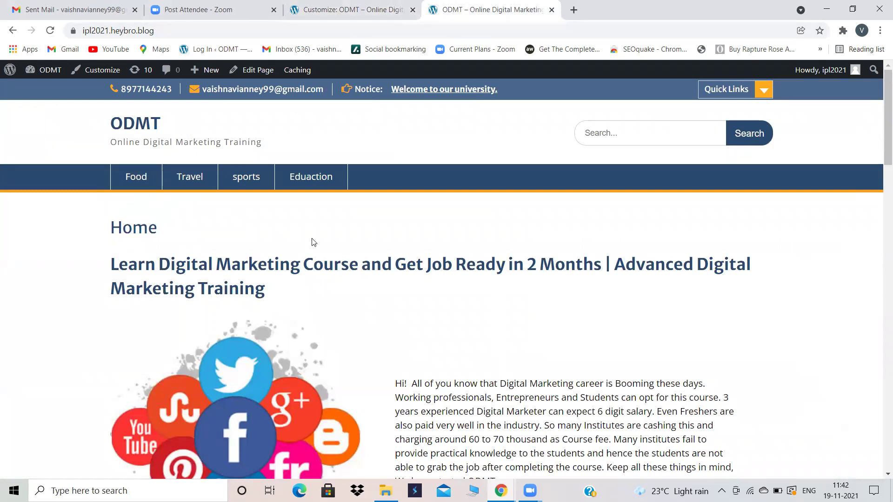
pyautogui.click(354, 4)
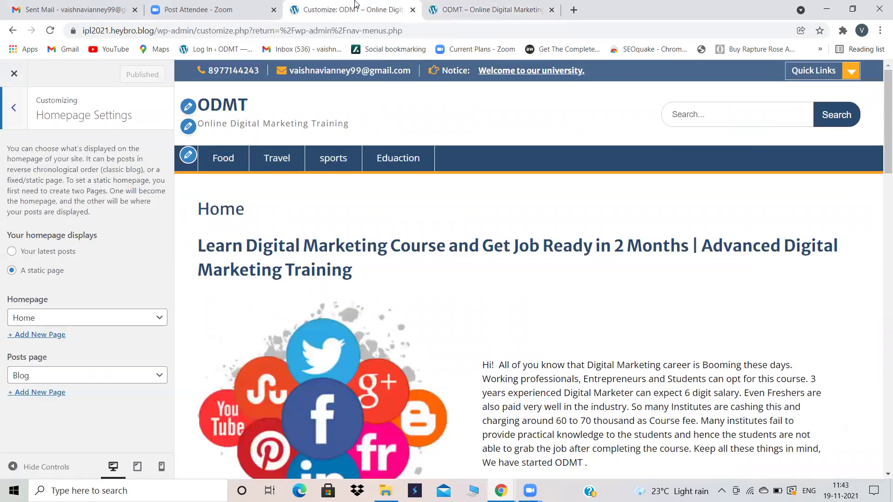
pyautogui.click(12, 251)
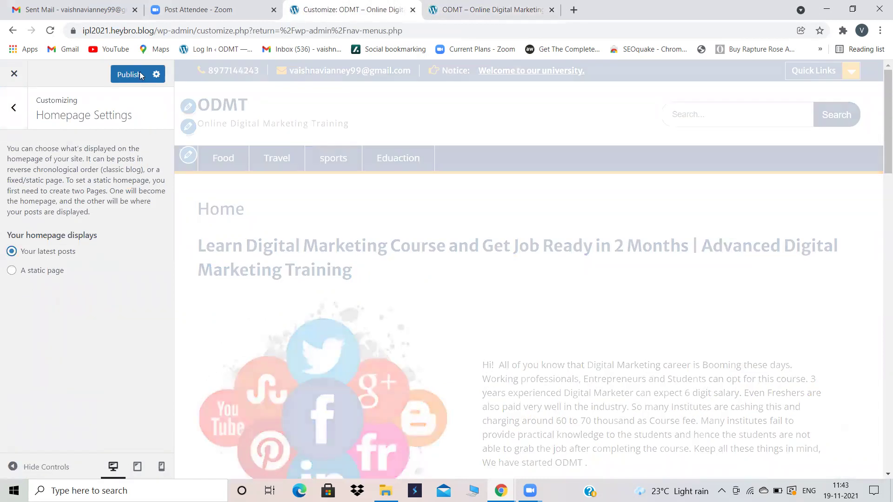
pyautogui.click(123, 74)
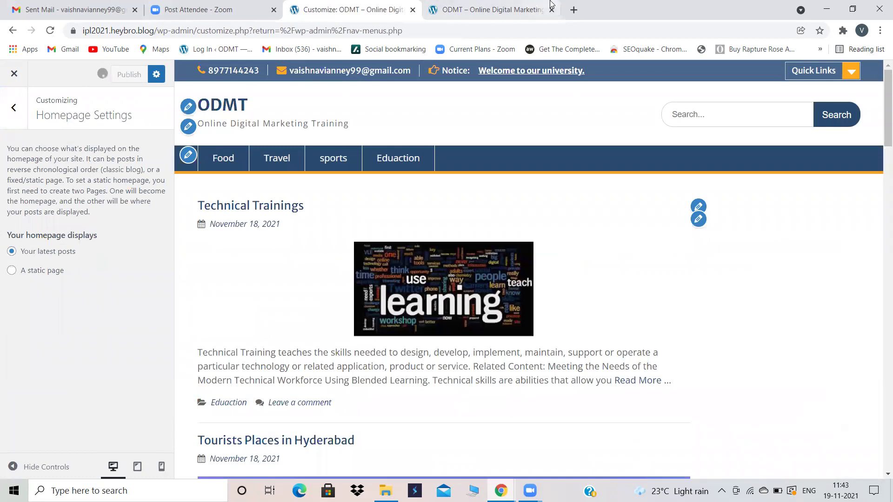
# Step: Reload the live site to confirm the home page lists latest posts like Technical Trainings
pyautogui.click(527, 5)
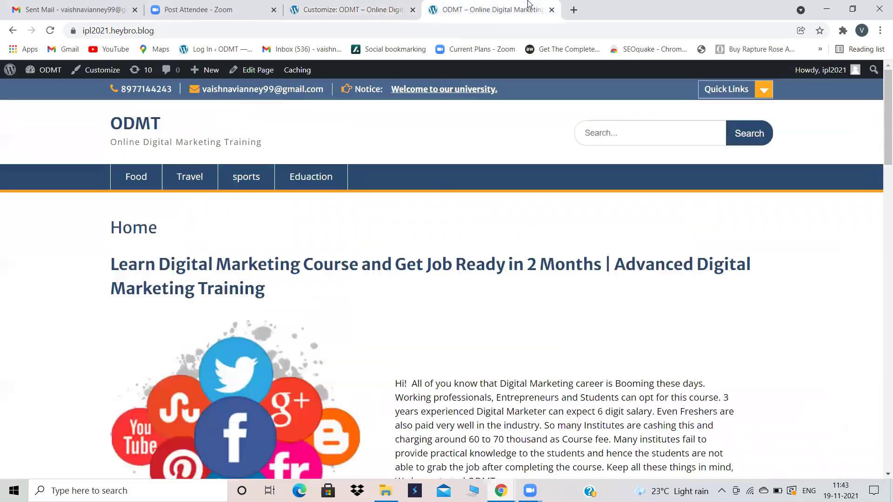
pyautogui.click(50, 31)
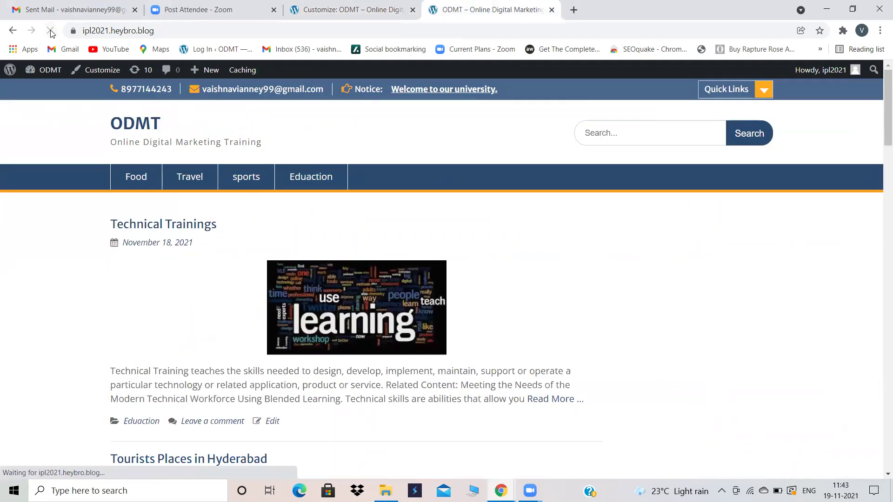
pyautogui.scroll(-3, 444, 306)
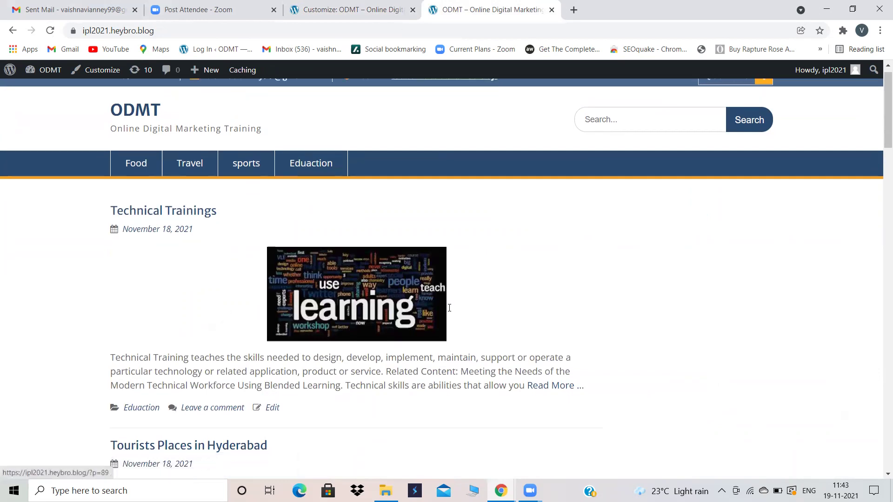
pyautogui.scroll(3, 447, 309)
pyautogui.scroll(-3, 450, 312)
pyautogui.scroll(3, 450, 312)
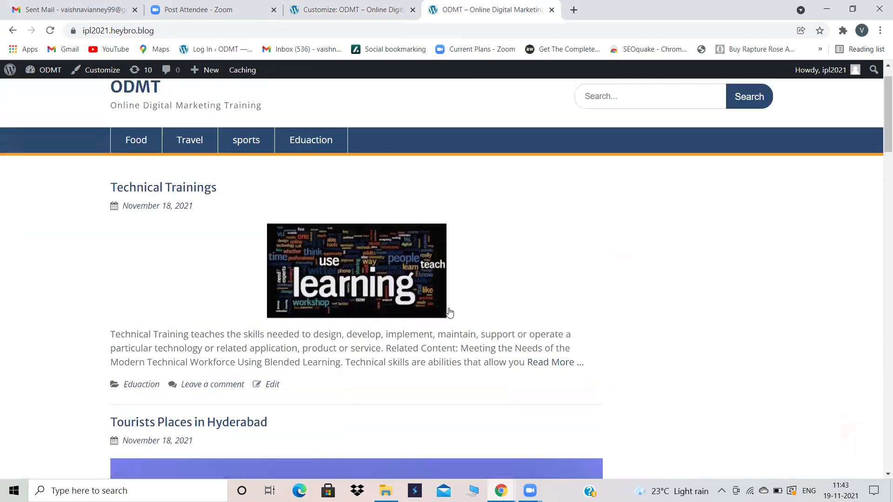
# Step: Select the site's address and open a new blank browser tab
pyautogui.doubleClick(145, 31)
pyautogui.moveTo(108, 31); pyautogui.dragTo(86, 32)
pyautogui.hotkey('ctrl', 'c')
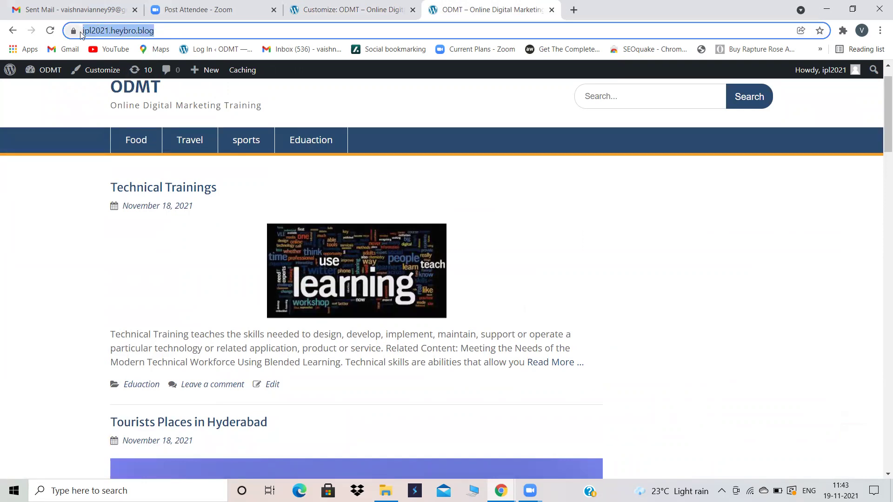
pyautogui.click(573, 10)
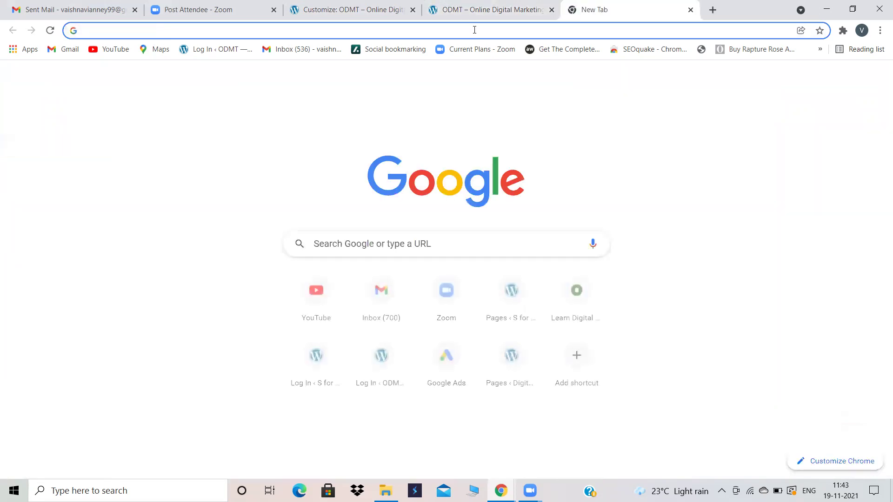
# Step: Load the ODMT site's latest posts in the new tab from the copied address
pyautogui.click(474, 30)
pyautogui.hotkey('ctrl', 'v')
pyautogui.press('Return')
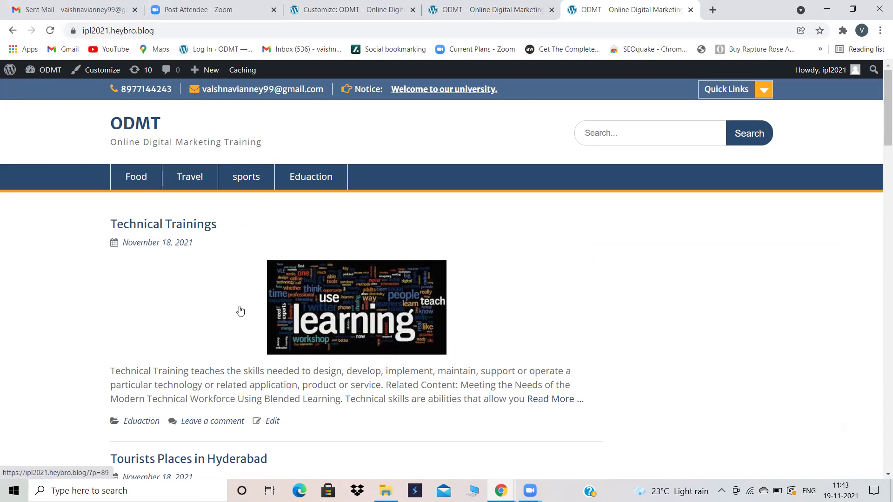
pyautogui.scroll(-12, 239, 308)
pyautogui.scroll(8, 241, 310)
pyautogui.scroll(5, 240, 310)
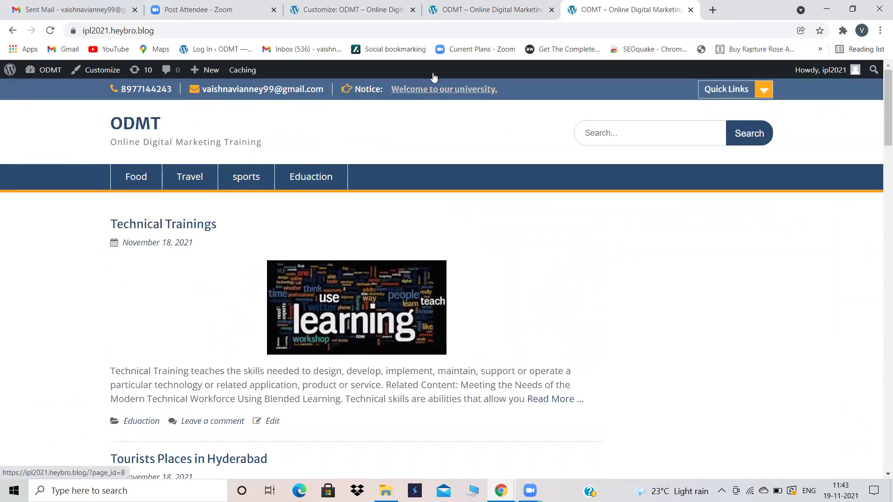
# Step: Back out of the customizer to its main settings list and exit it
pyautogui.click(492, 3)
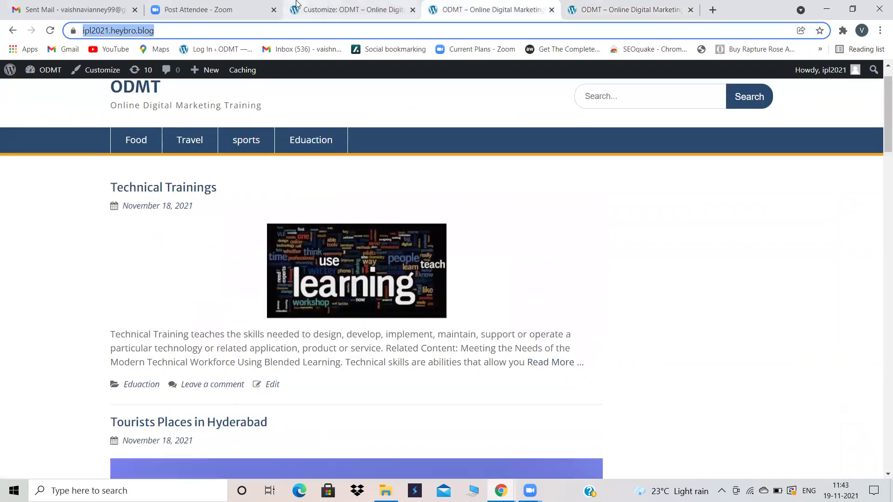
pyautogui.click(296, 4)
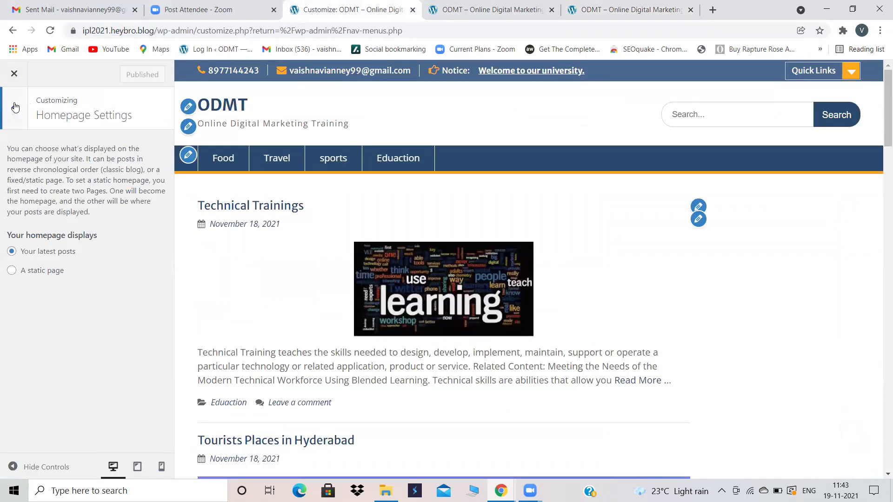
pyautogui.click(14, 107)
pyautogui.click(14, 72)
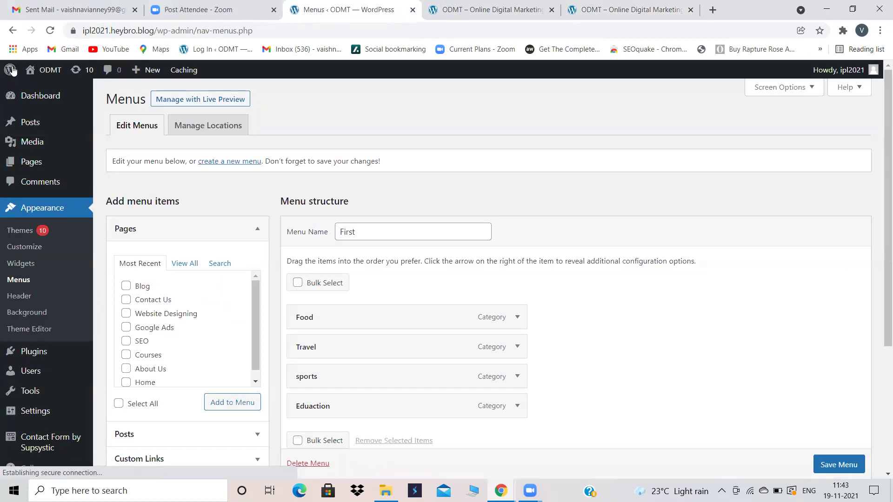
# Step: Add a 'Home' custom link with the site address as its URL to the First menu
pyautogui.scroll(-3, 371, 228)
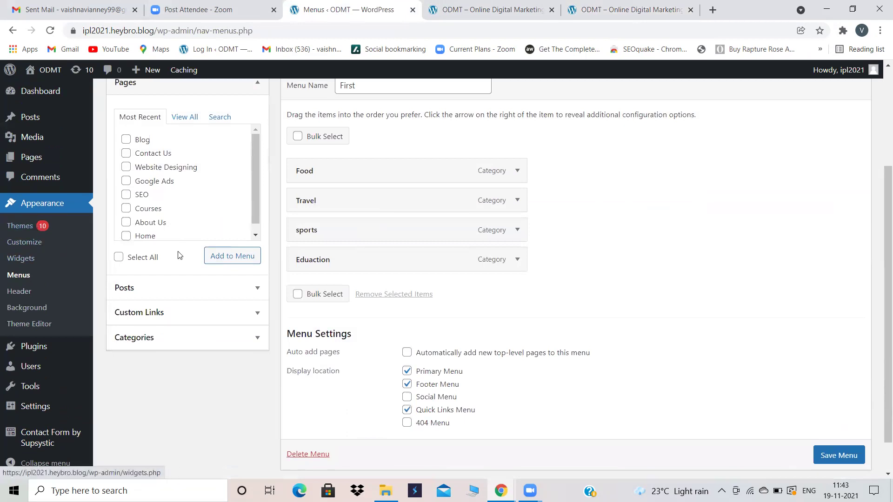
pyautogui.scroll(2, 122, 392)
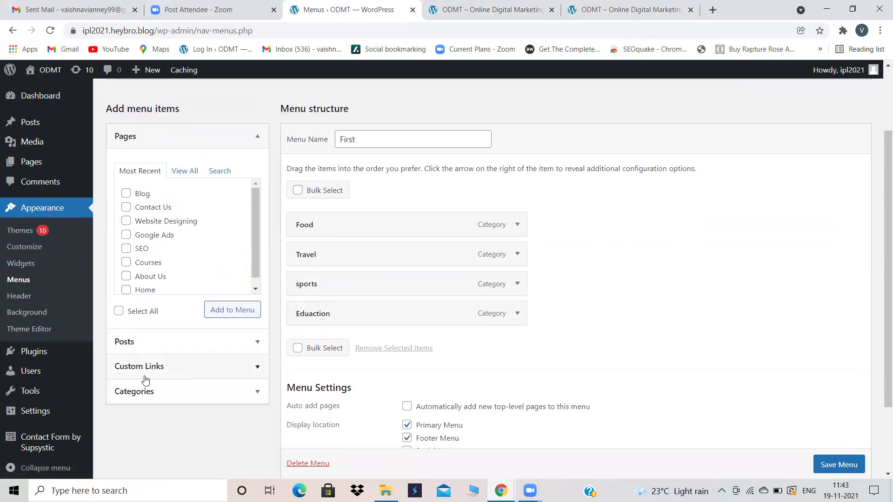
pyautogui.click(195, 368)
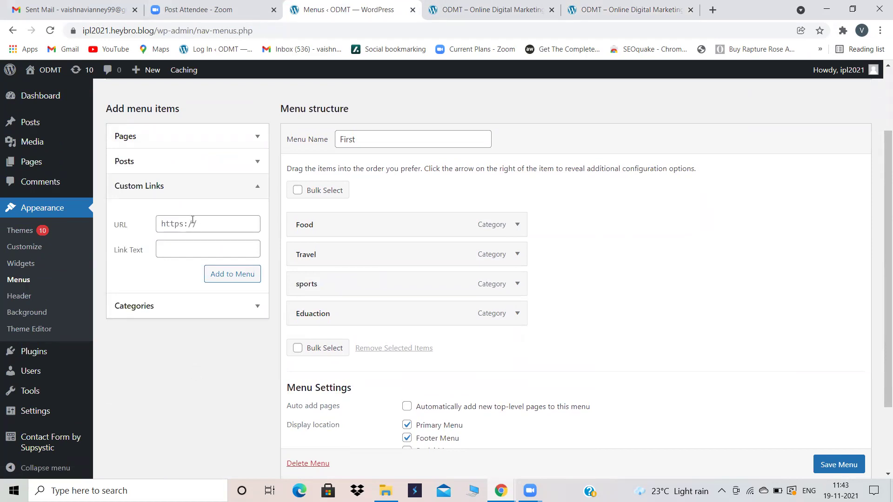
pyautogui.click(191, 222)
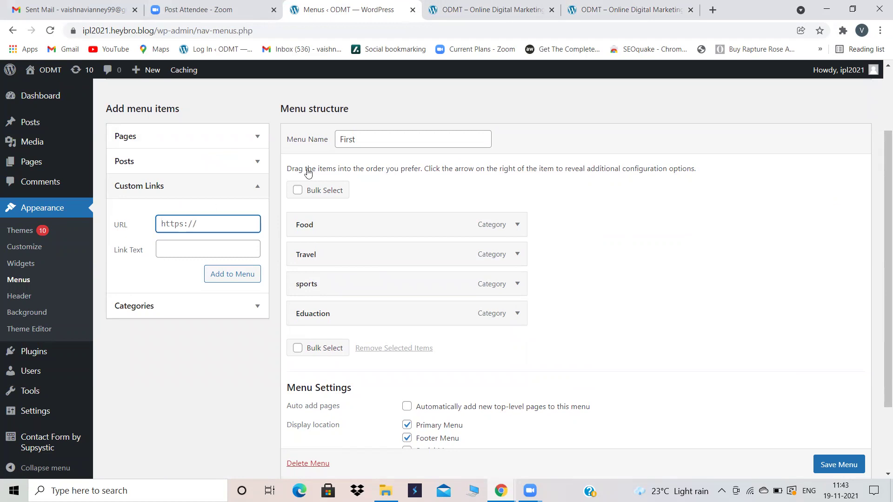
pyautogui.click(488, 9)
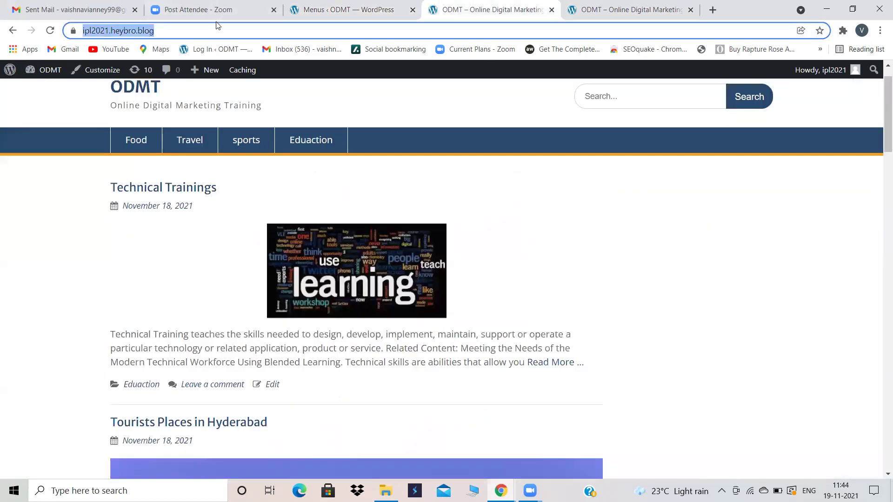
pyautogui.click(347, 9)
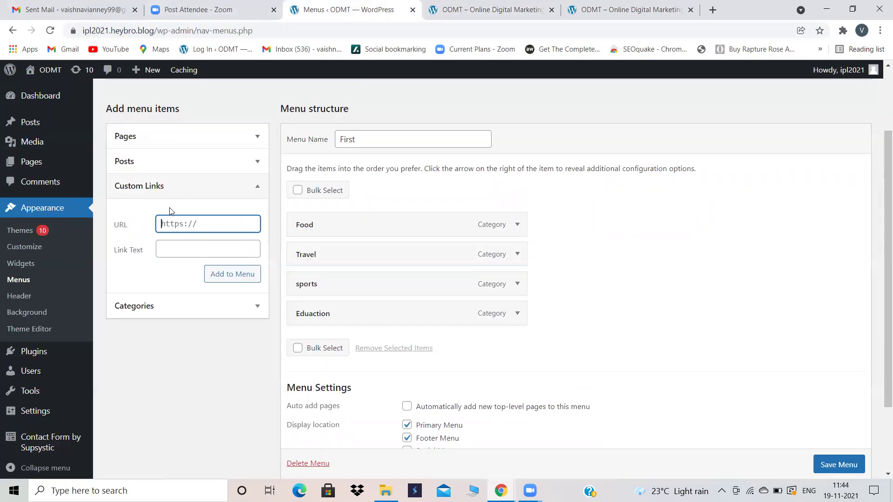
pyautogui.hotkey('ctrl', 'v')
pyautogui.click(173, 246)
pyautogui.write('Home')
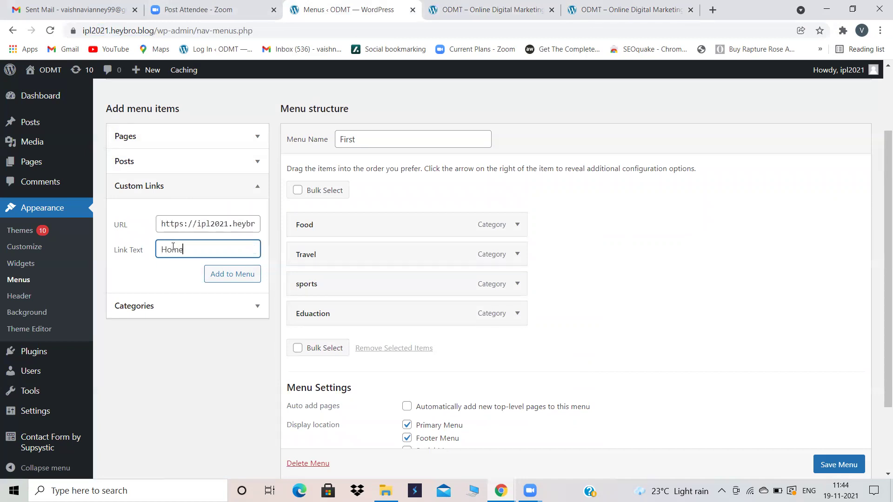
pyautogui.click(245, 275)
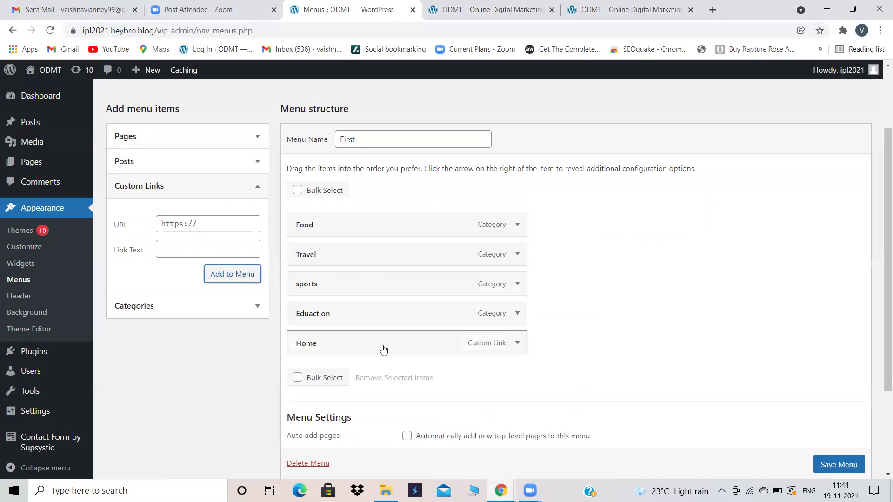
# Step: Drag Home above Food to the top of the menu and save it
pyautogui.moveTo(339, 346); pyautogui.dragTo(339, 225)
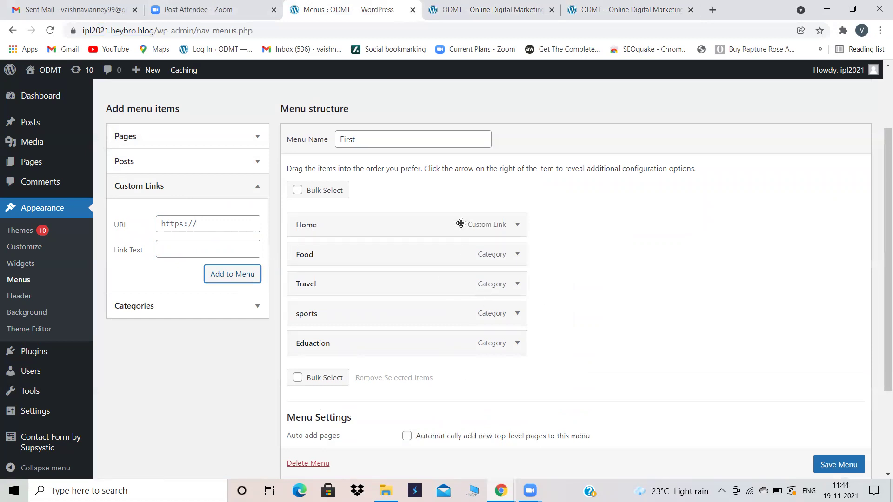
pyautogui.click(861, 464)
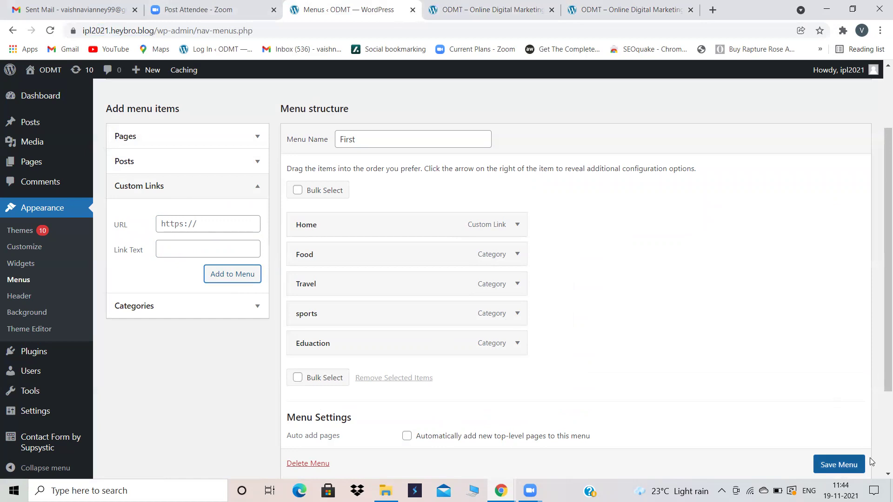
pyautogui.scroll(-1, 871, 461)
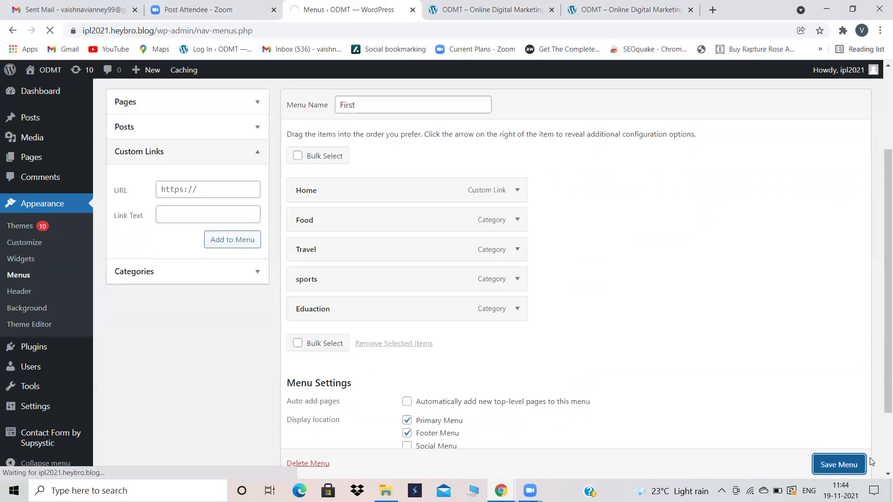
pyautogui.click(502, 3)
pyautogui.click(49, 31)
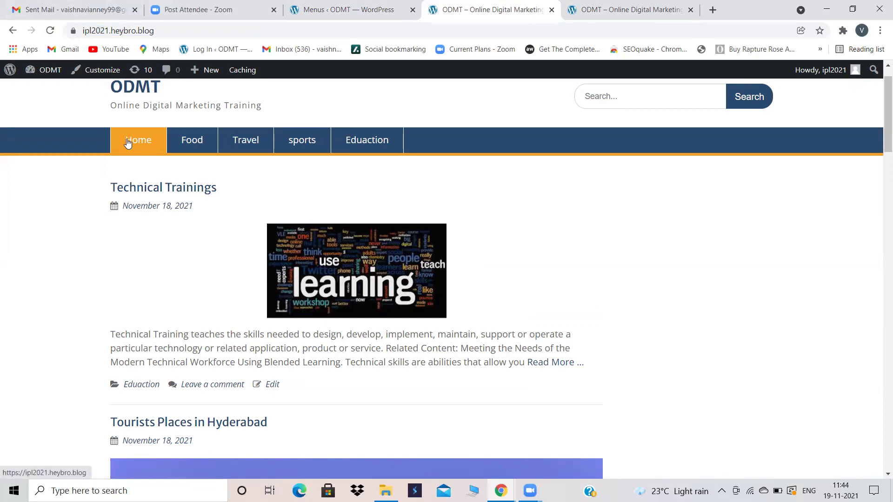
pyautogui.scroll(-3, 305, 241)
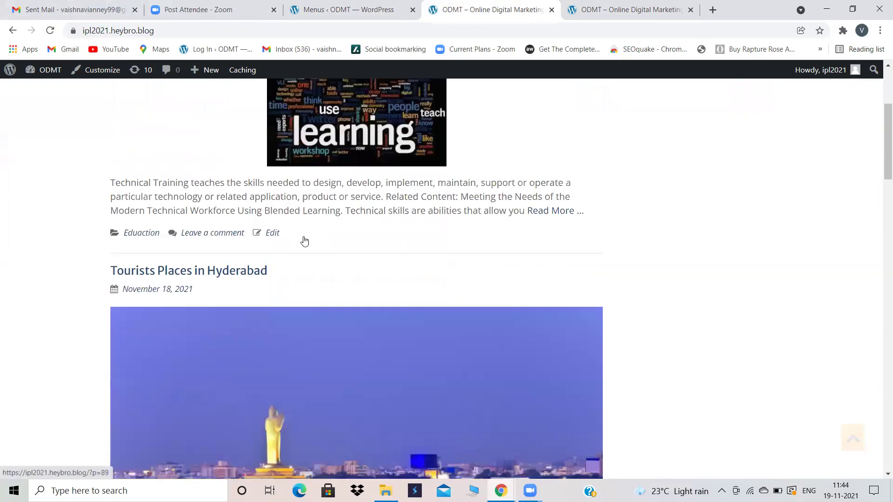
pyautogui.scroll(-20, 305, 241)
pyautogui.scroll(-5, 304, 238)
pyautogui.scroll(20, 305, 237)
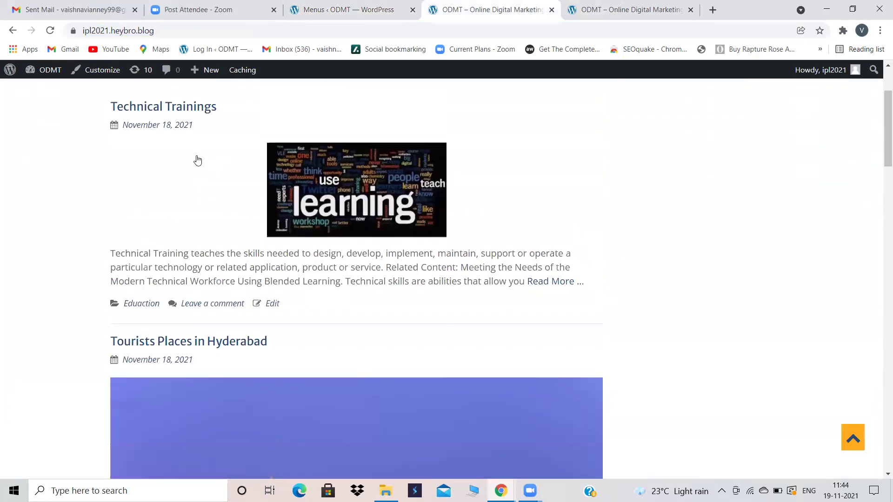
pyautogui.scroll(3, 181, 144)
pyautogui.click(190, 182)
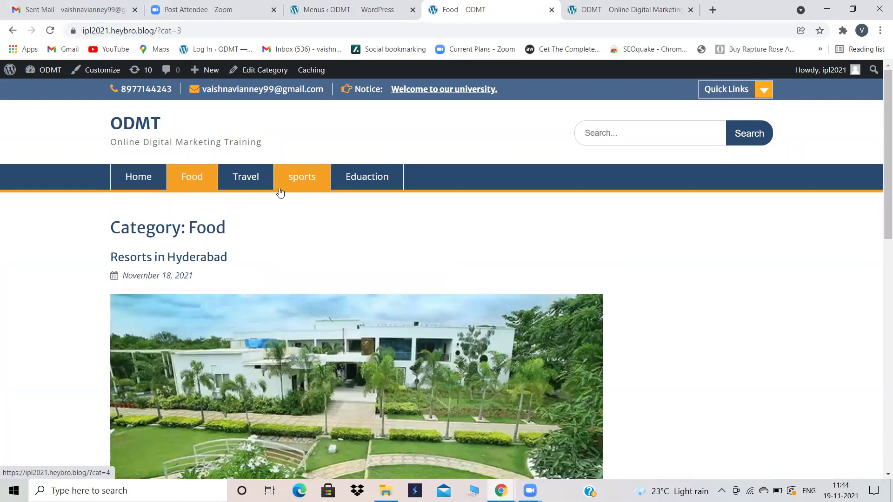
pyautogui.click(305, 185)
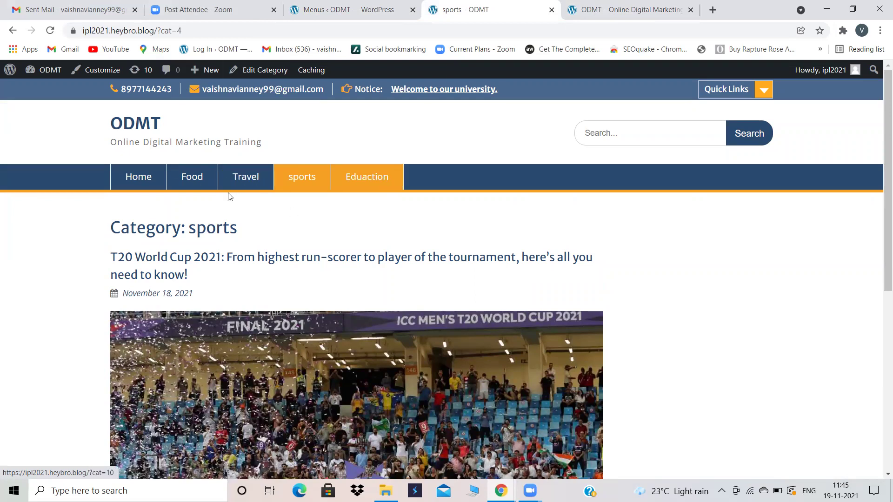
pyautogui.click(330, 6)
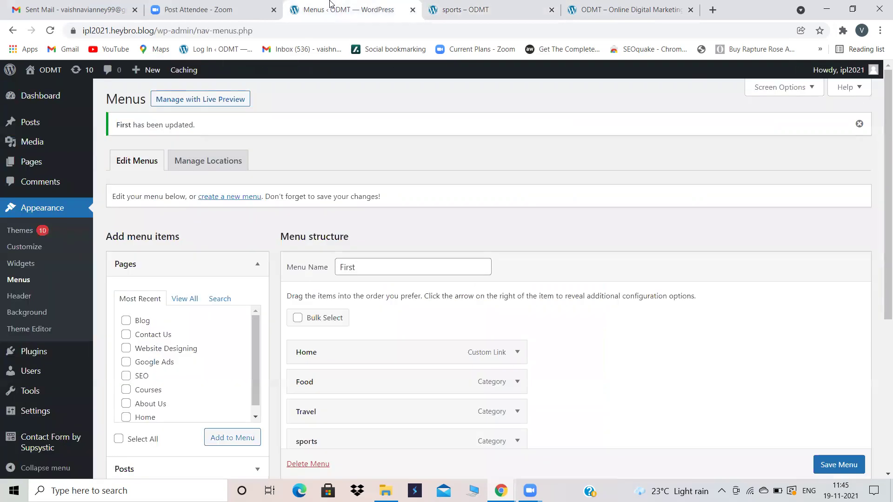
# Step: Search the theme directory for 'news way' under Themes > Add New
pyautogui.click(28, 231)
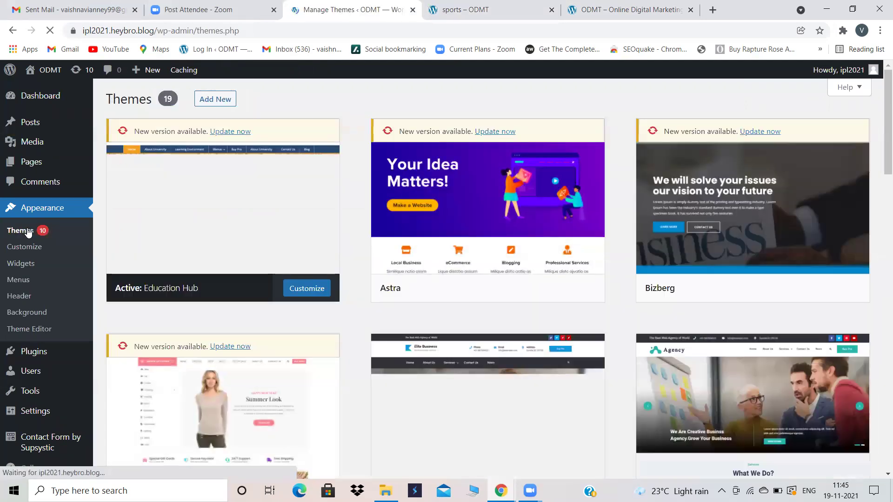
pyautogui.click(213, 106)
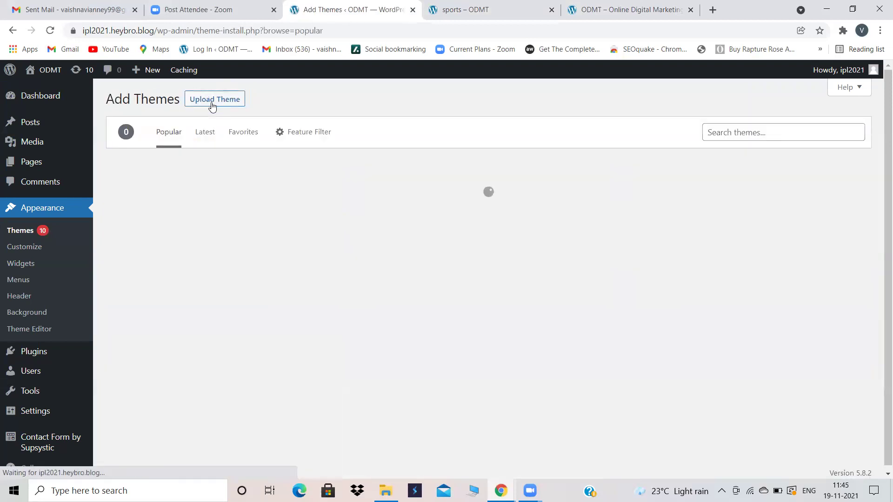
pyautogui.click(734, 133)
pyautogui.write('ne')
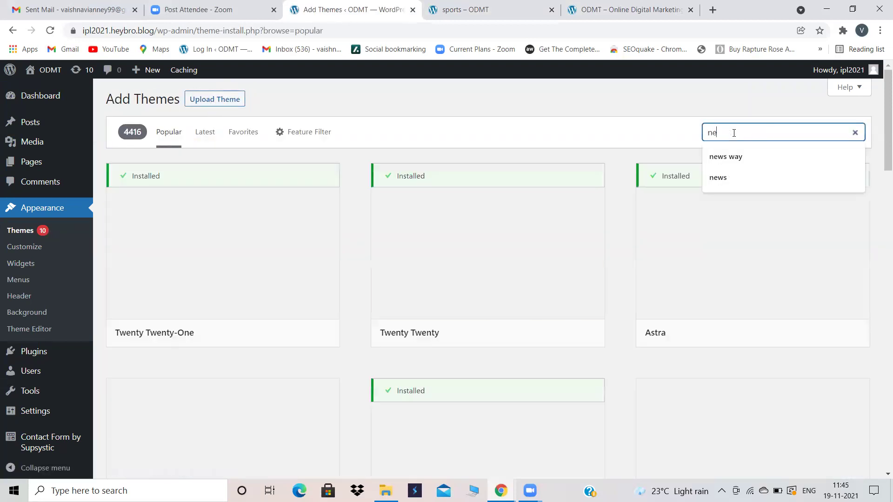
pyautogui.write('ws way')
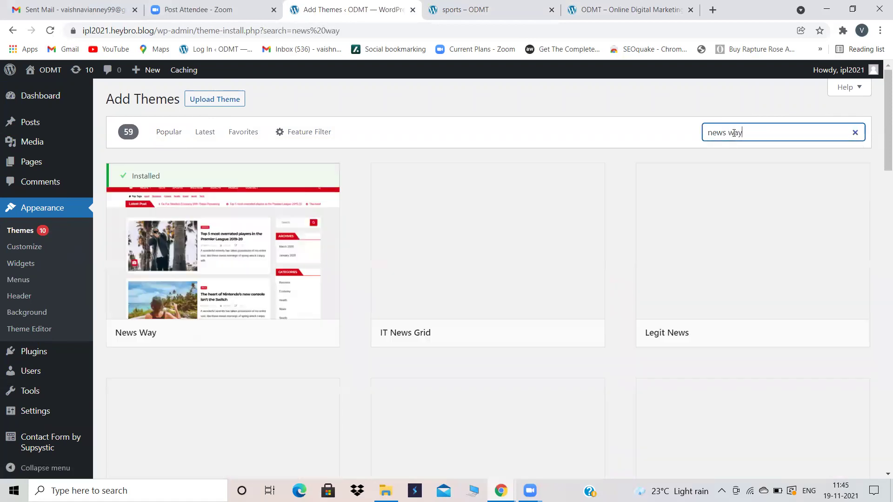
# Step: Activate News Way and reload the sports category page to see the red nav bar
pyautogui.moveTo(286, 264)
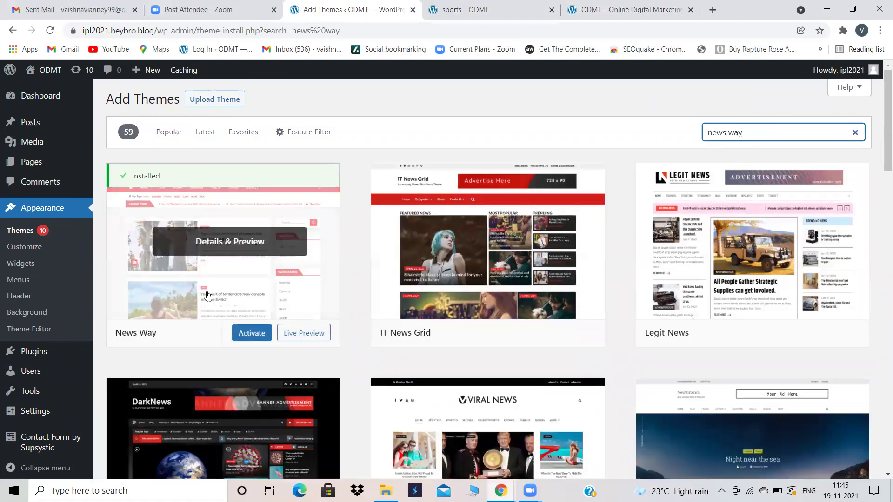
pyautogui.moveTo(494, 229)
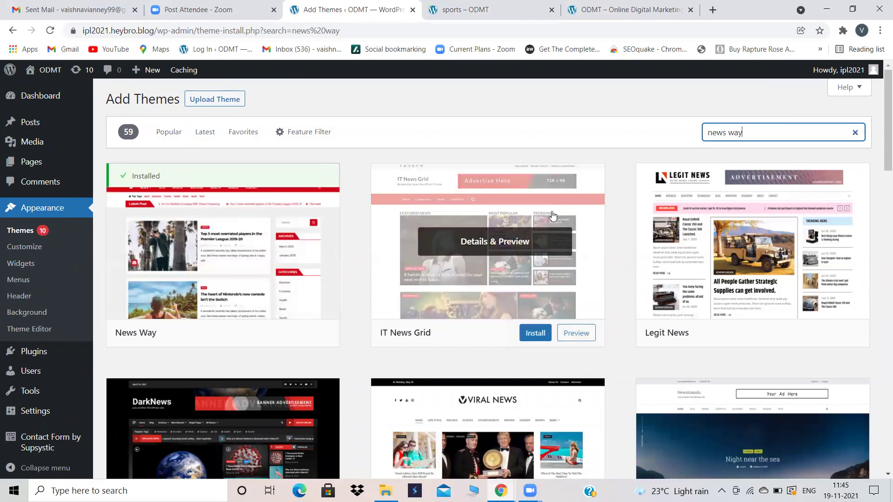
pyautogui.moveTo(728, 232)
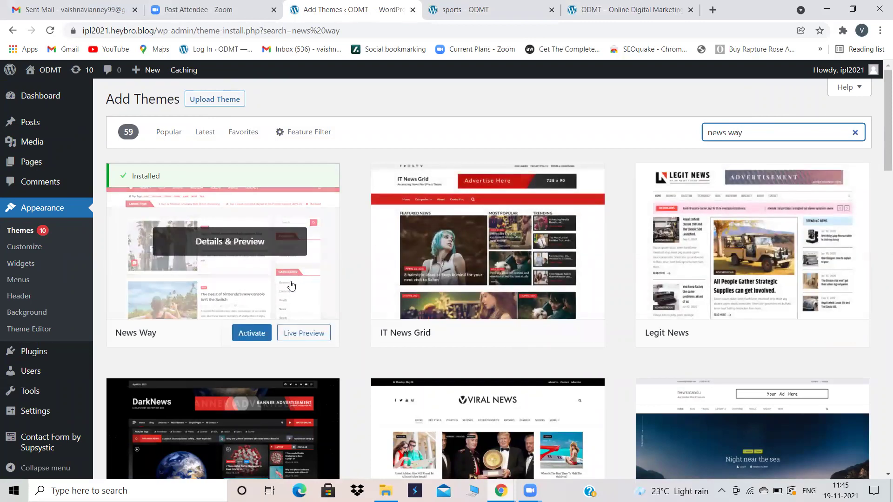
pyautogui.click(248, 335)
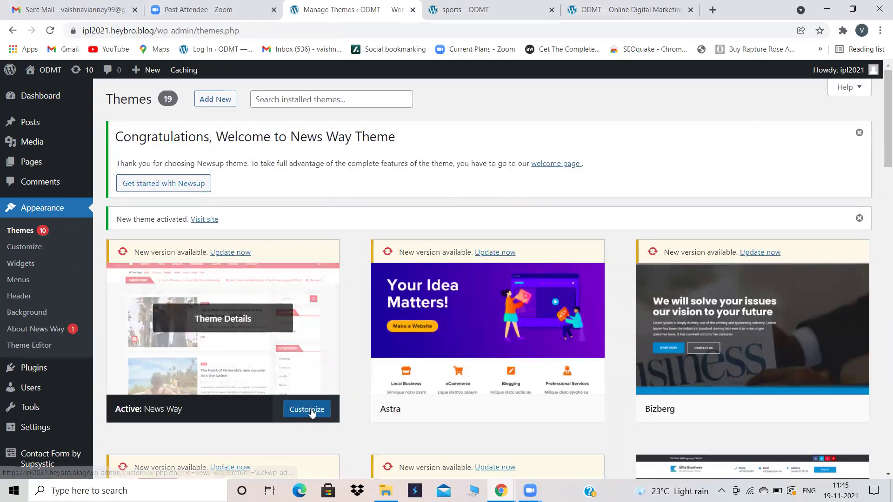
pyautogui.click(461, 9)
pyautogui.click(50, 33)
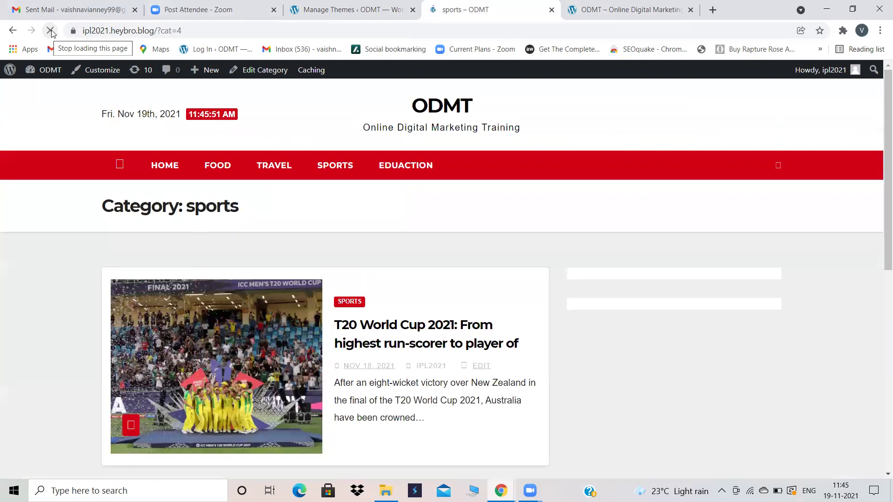
# Step: Scroll the restyled sports category page and open one of its posts
pyautogui.scroll(-1, 442, 194)
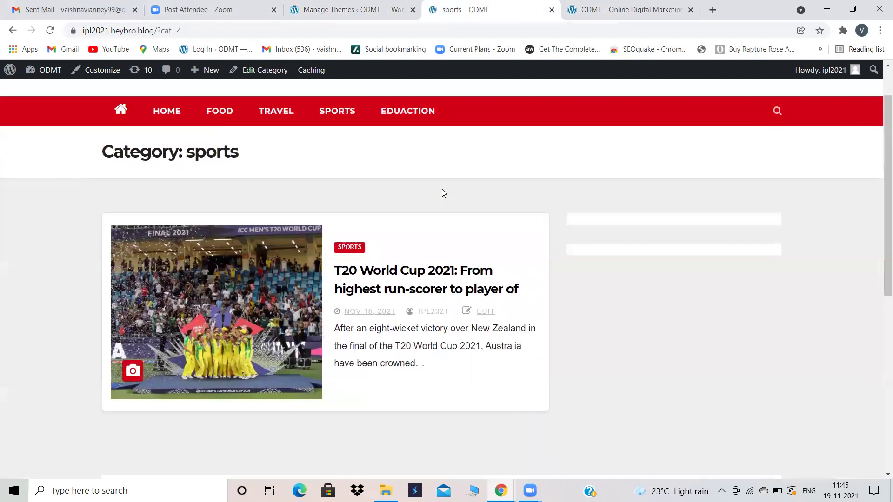
pyautogui.scroll(-3, 444, 193)
pyautogui.scroll(-3, 444, 193)
pyautogui.scroll(-1, 444, 193)
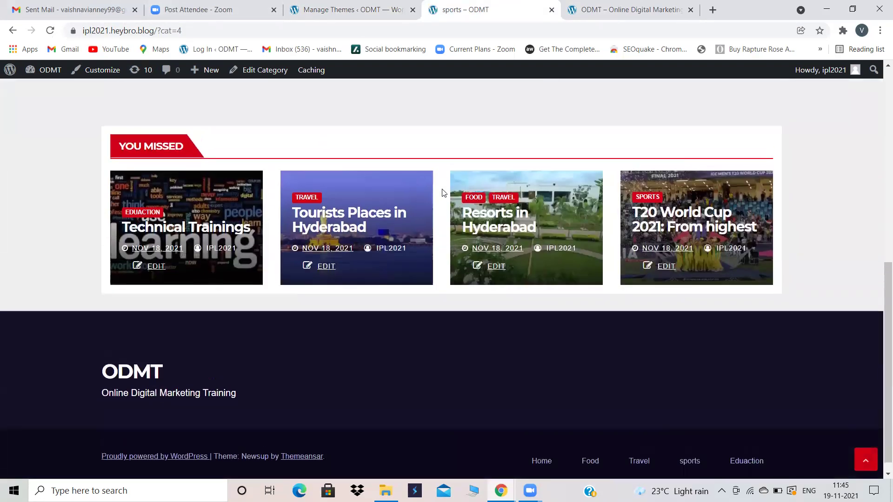
pyautogui.scroll(6, 444, 193)
pyautogui.scroll(-3, 444, 193)
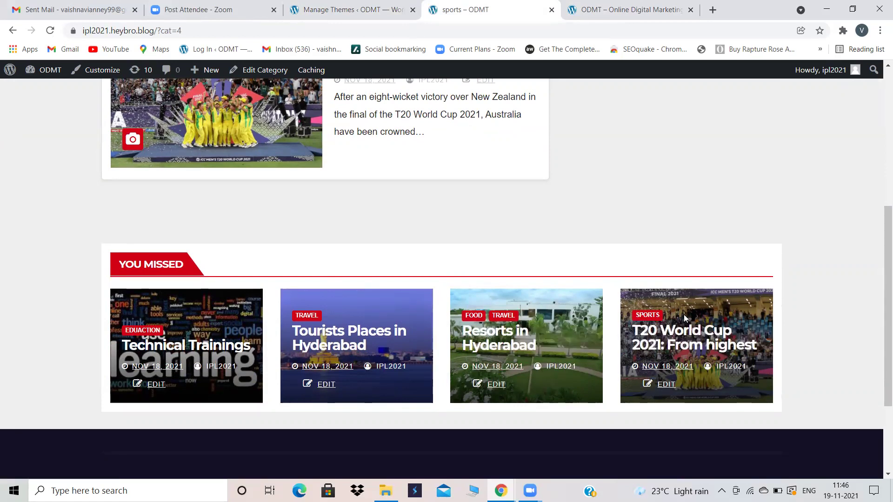
pyautogui.click(666, 348)
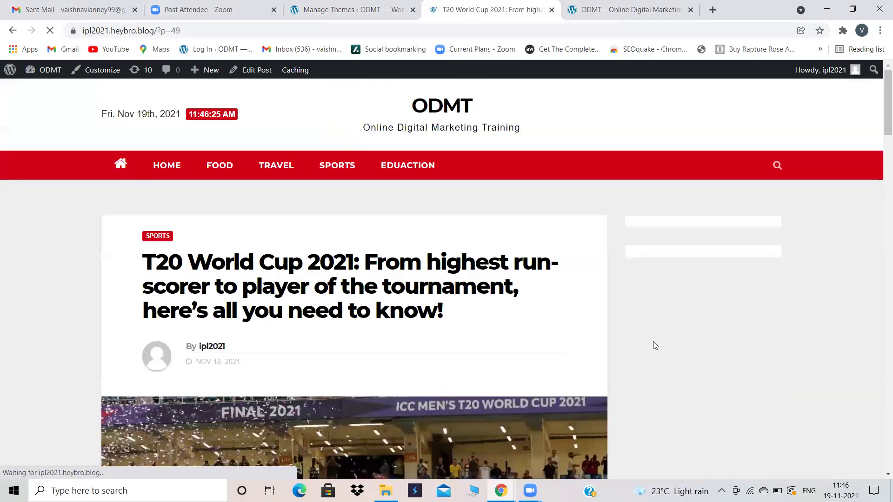
pyautogui.scroll(-7, 404, 319)
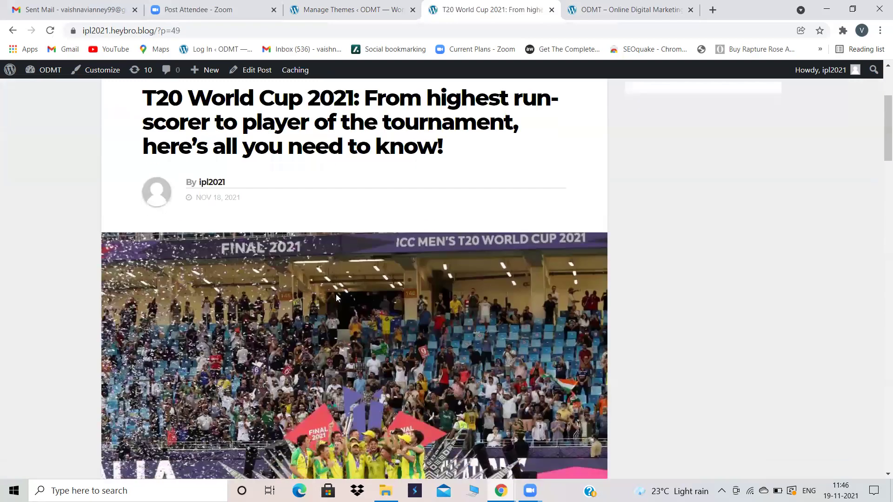
pyautogui.scroll(-15, 423, 360)
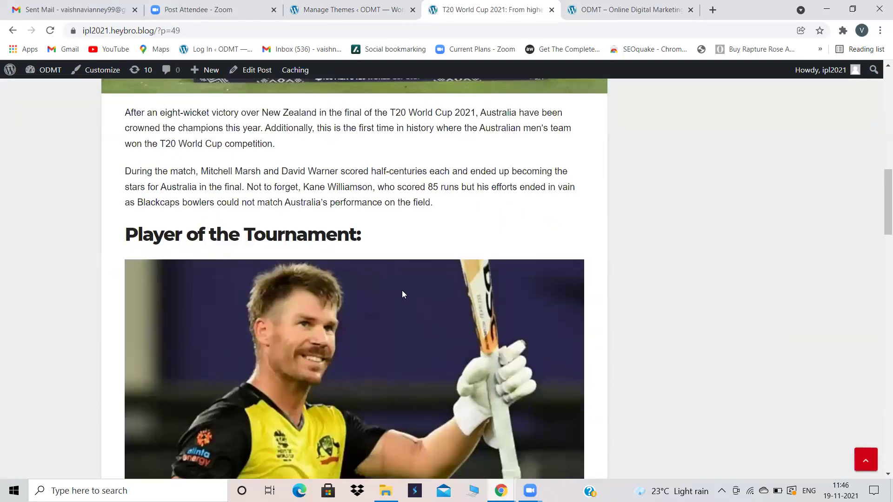
pyautogui.scroll(-6, 403, 291)
pyautogui.scroll(20, 402, 285)
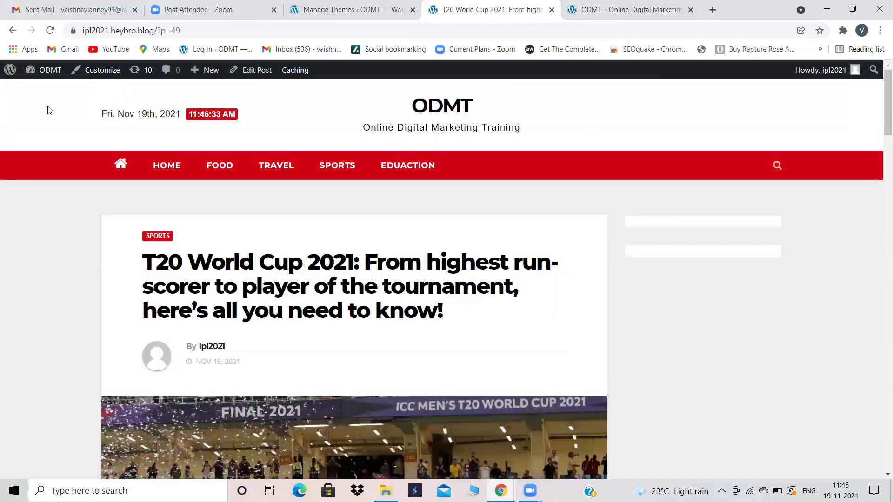
# Step: Go back to the sports category and open the Food category page
pyautogui.click(10, 31)
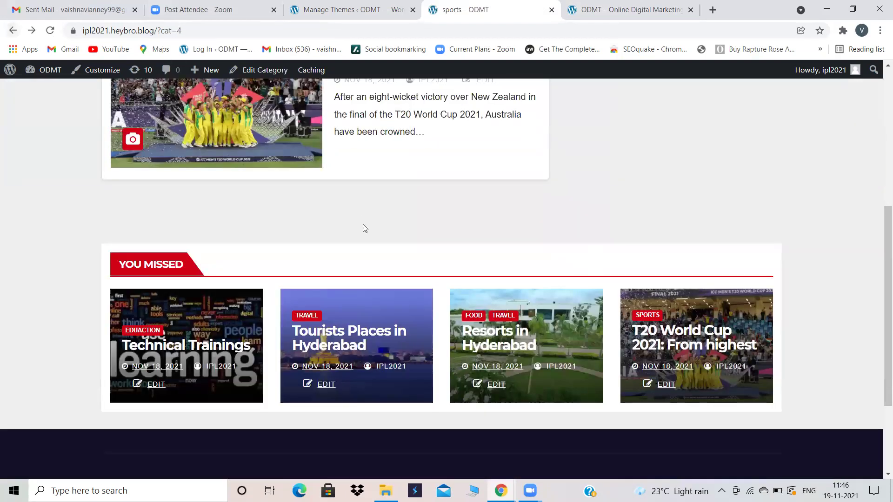
pyautogui.scroll(6, 363, 228)
pyautogui.click(214, 160)
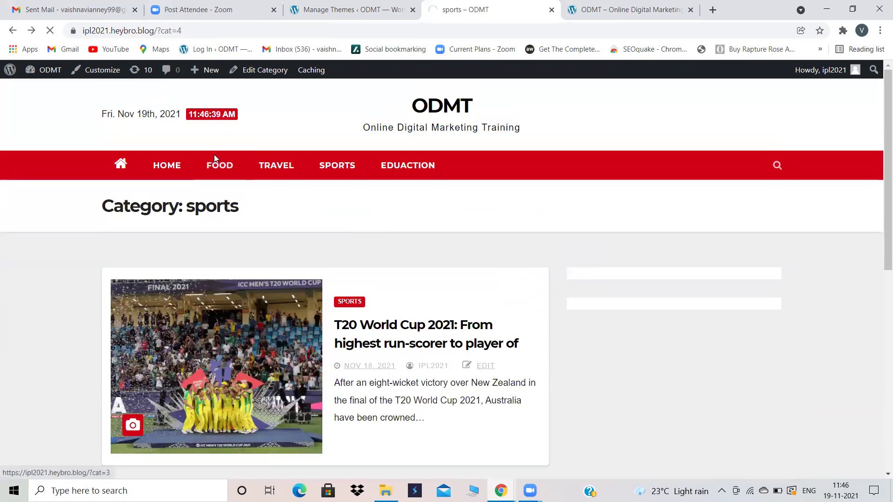
pyautogui.scroll(-10, 259, 364)
pyautogui.scroll(10, 257, 365)
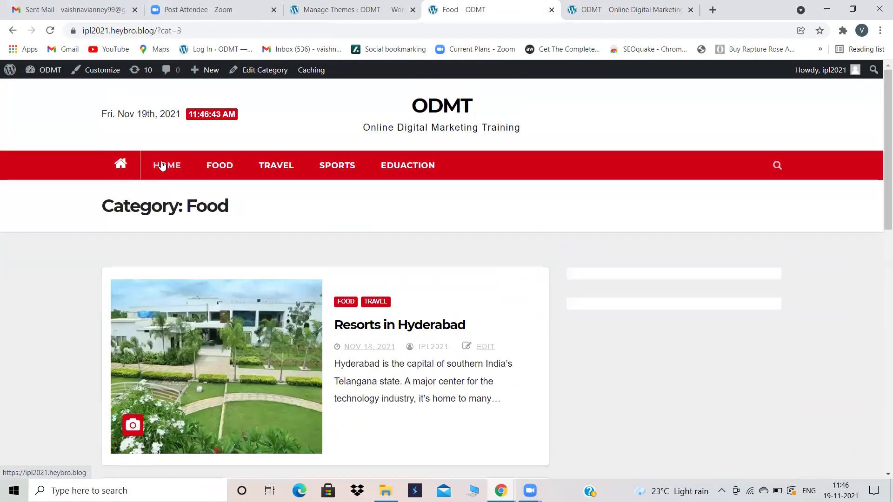
# Step: Browse the site's home page, then return to the themes admin page
pyautogui.click(162, 166)
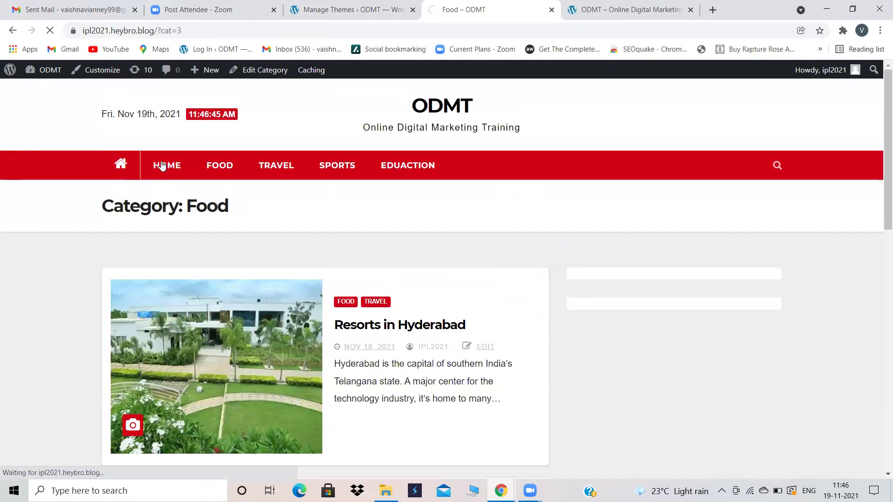
pyautogui.scroll(-3, 332, 232)
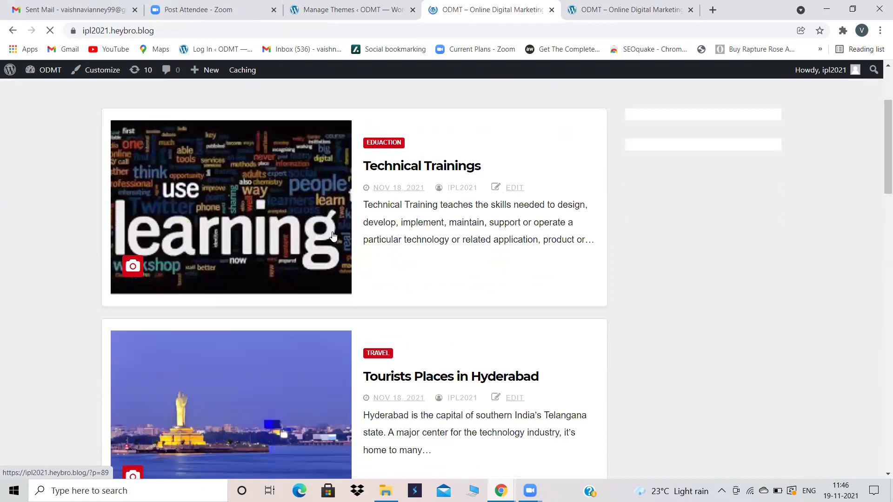
pyautogui.scroll(-6, 406, 279)
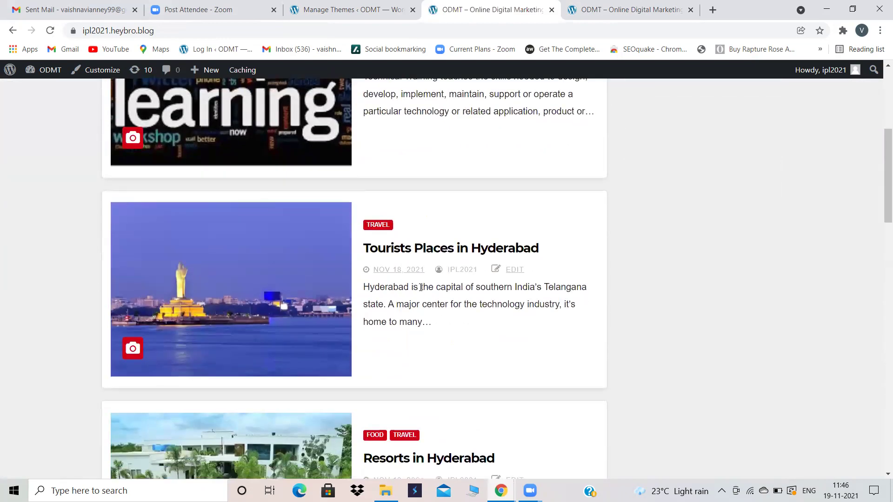
pyautogui.scroll(-9, 412, 307)
pyautogui.scroll(20, 411, 307)
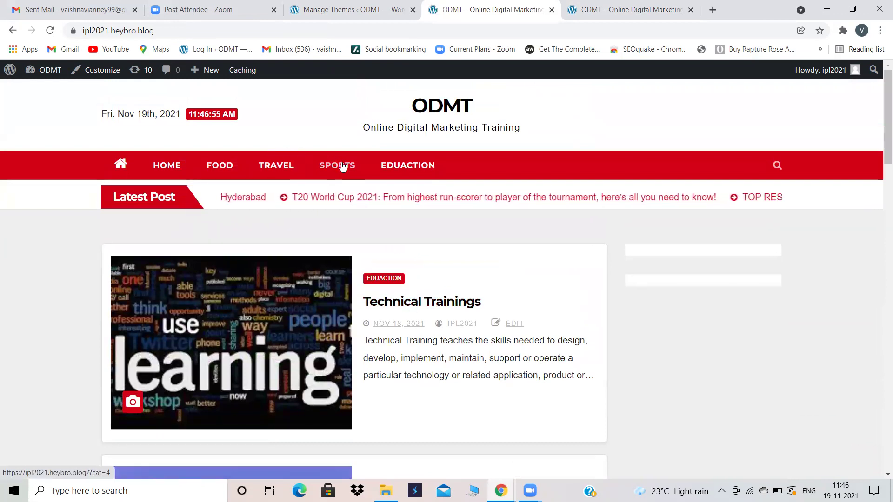
pyautogui.click(353, 10)
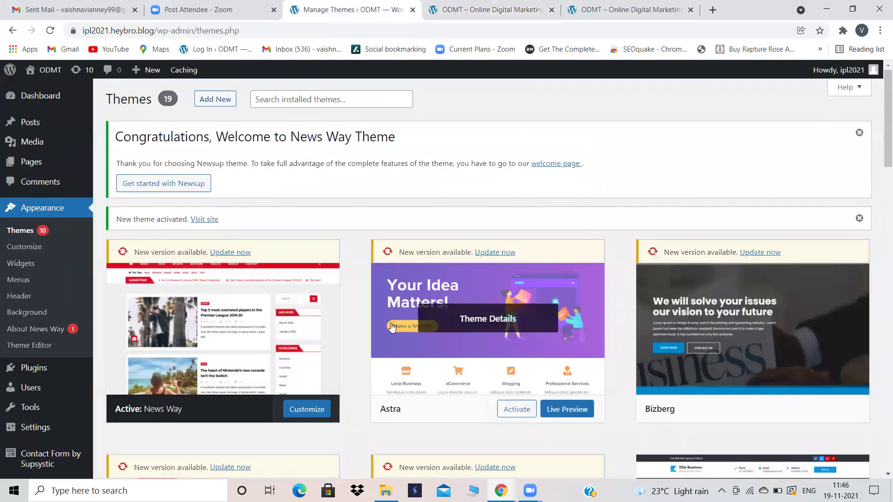
# Step: Search new themes for 'news way', then install and activate News Talk
pyautogui.click(225, 99)
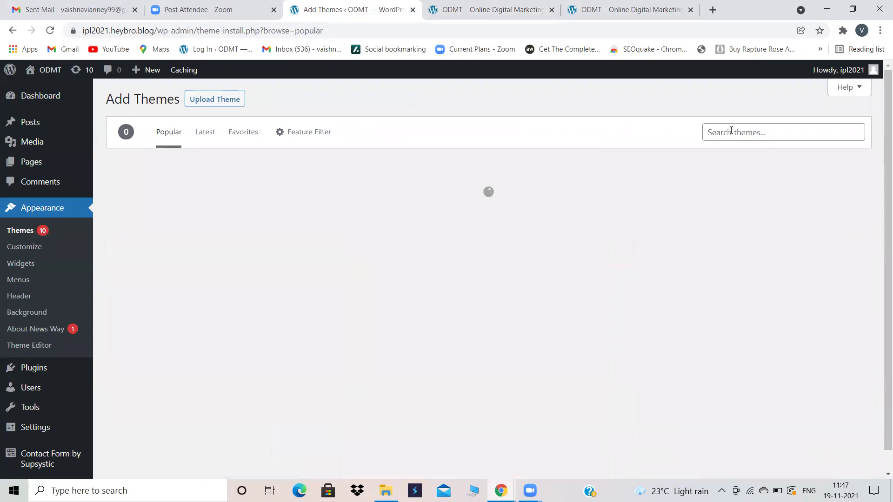
pyautogui.click(731, 131)
pyautogui.write('news way')
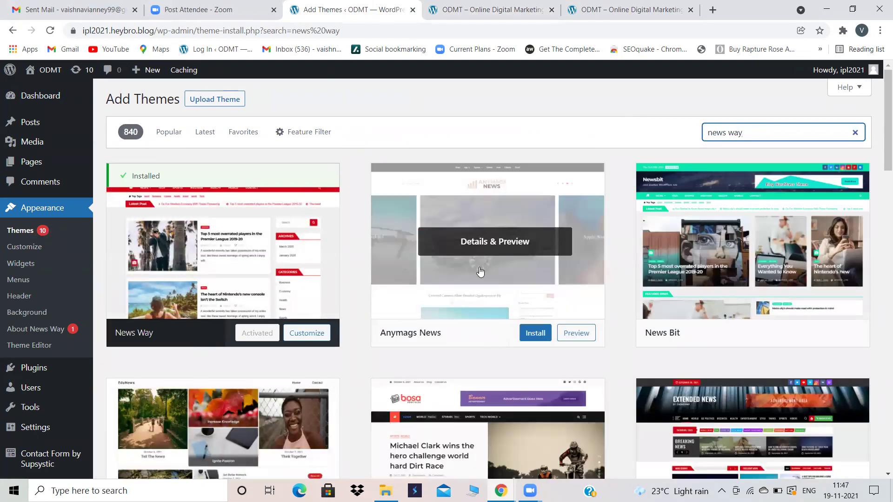
pyautogui.scroll(-2, 450, 361)
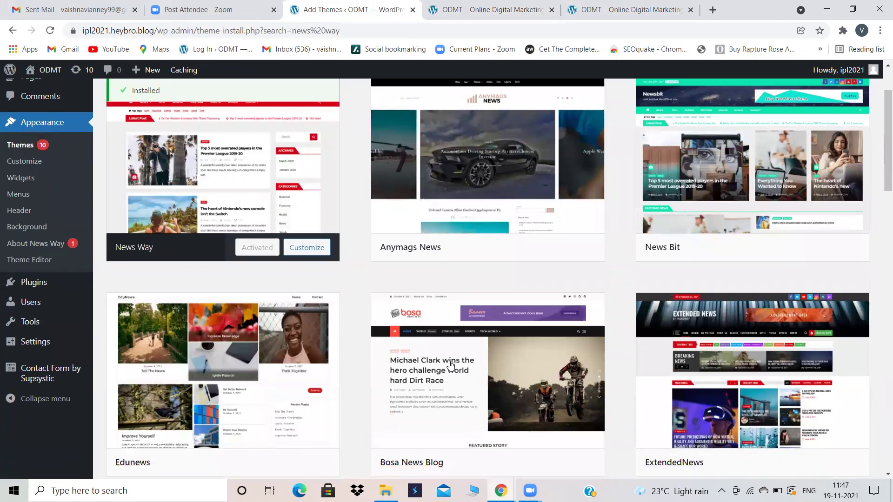
pyautogui.scroll(-2, 450, 366)
pyautogui.scroll(-6, 450, 366)
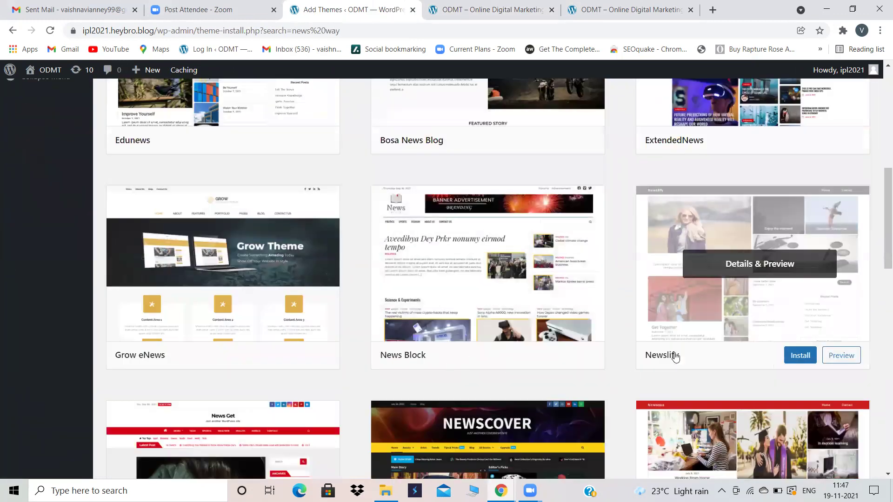
pyautogui.scroll(-5, 552, 374)
pyautogui.scroll(-4, 552, 374)
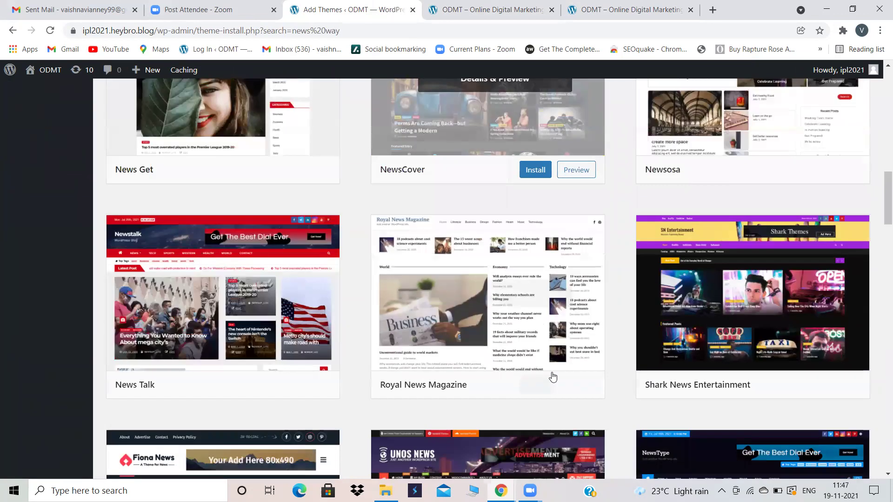
pyautogui.click(281, 385)
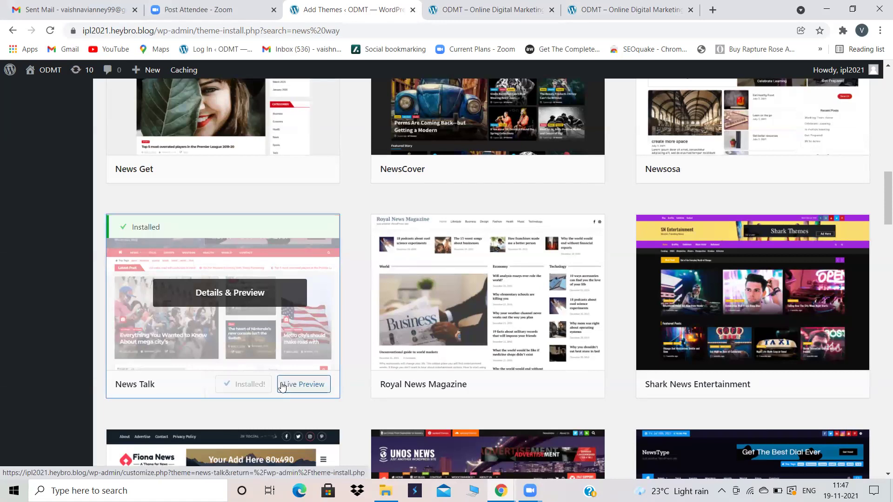
pyautogui.click(250, 384)
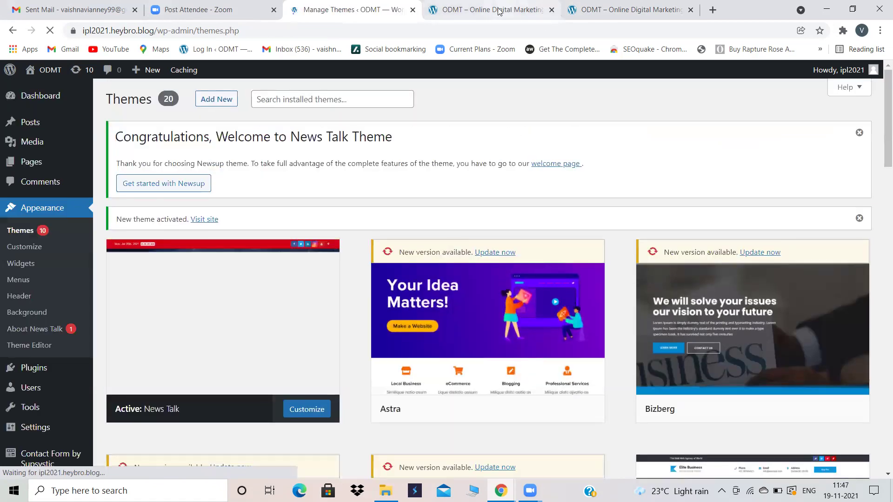
# Step: Reload the live site in the News Talk layout, open Food, then return to Themes
pyautogui.click(493, 10)
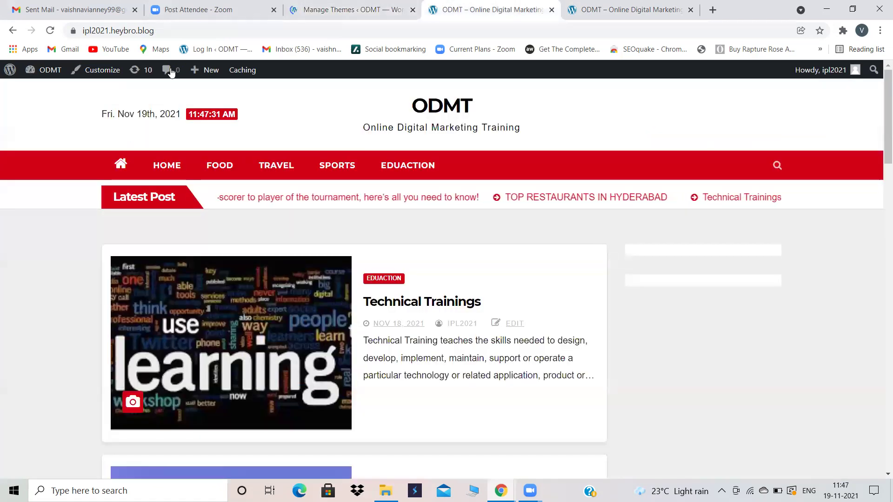
pyautogui.click(51, 30)
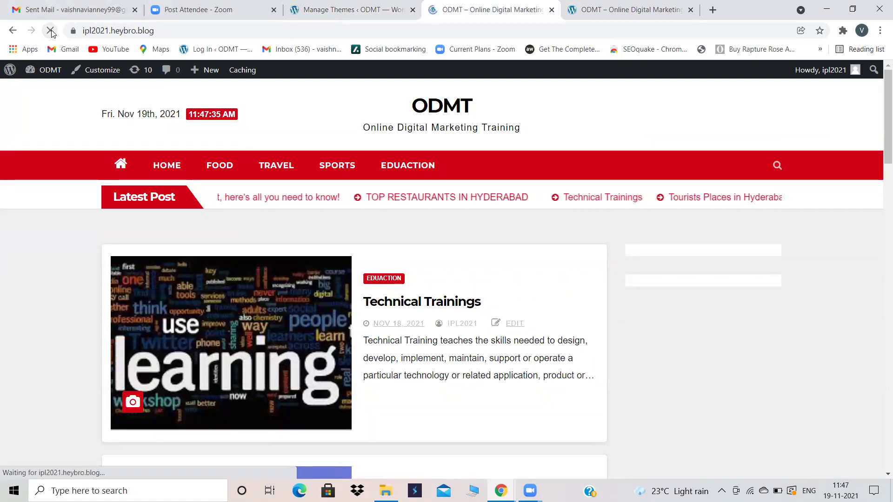
pyautogui.scroll(-4, 321, 231)
pyautogui.scroll(-10, 320, 232)
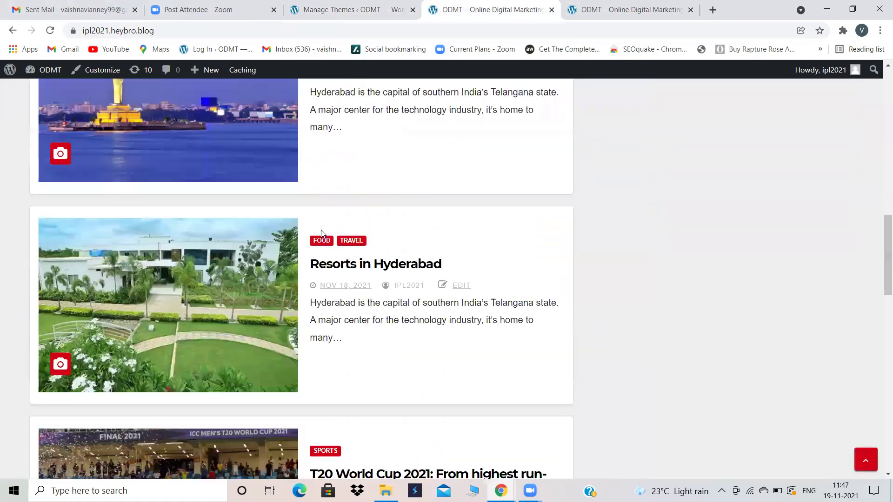
pyautogui.scroll(14, 320, 233)
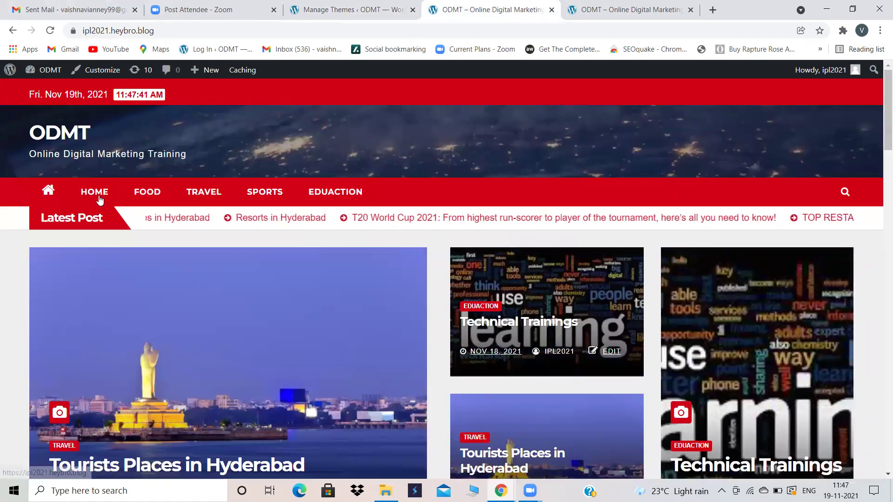
pyautogui.scroll(-10, 268, 290)
pyautogui.scroll(12, 269, 290)
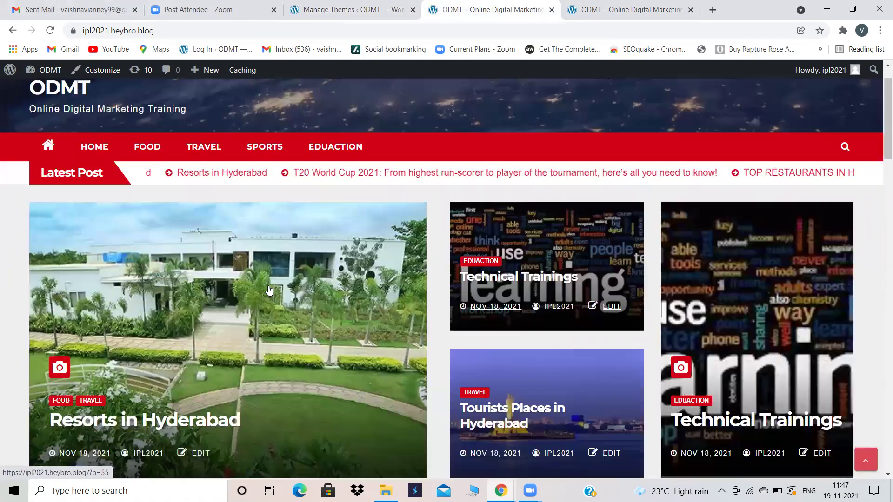
pyautogui.scroll(1, 165, 222)
pyautogui.click(155, 195)
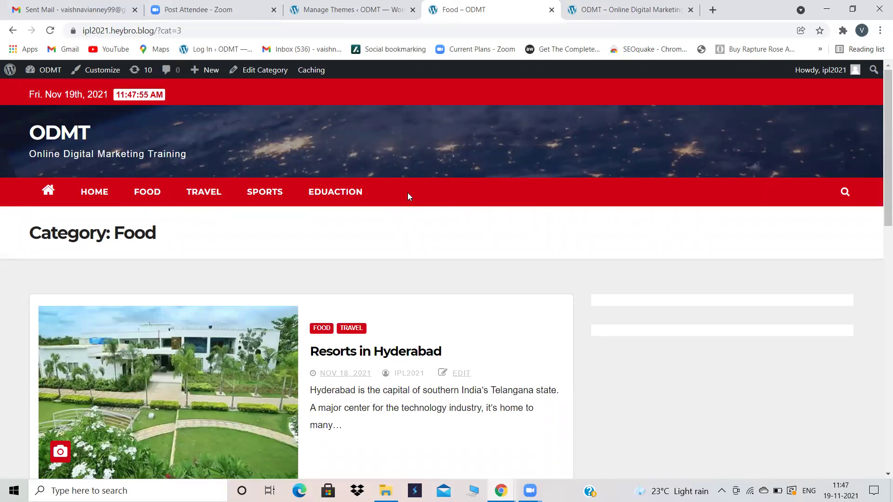
pyautogui.click(367, 8)
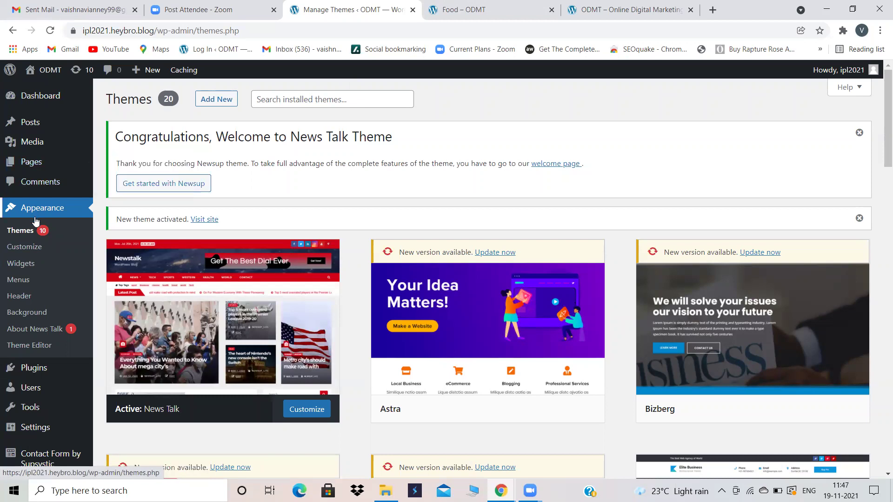
# Step: Open the menu editor and remove the Home custom link from the First menu
pyautogui.click(43, 168)
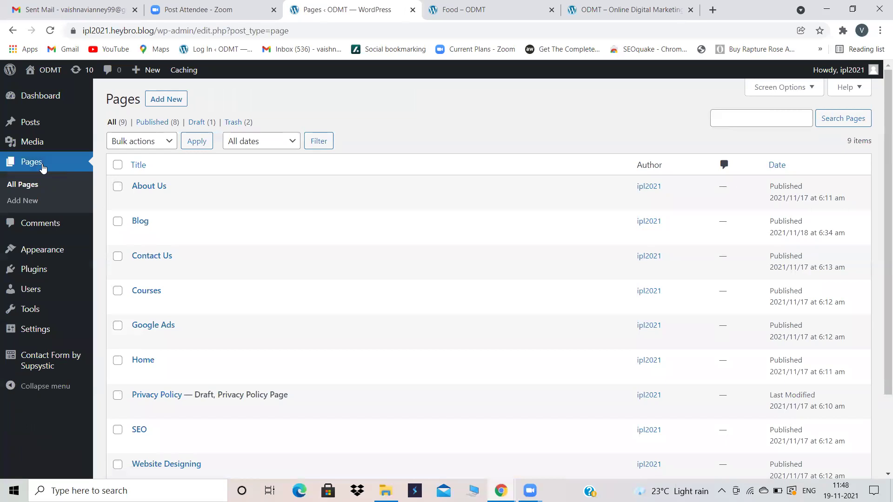
pyautogui.moveTo(55, 252)
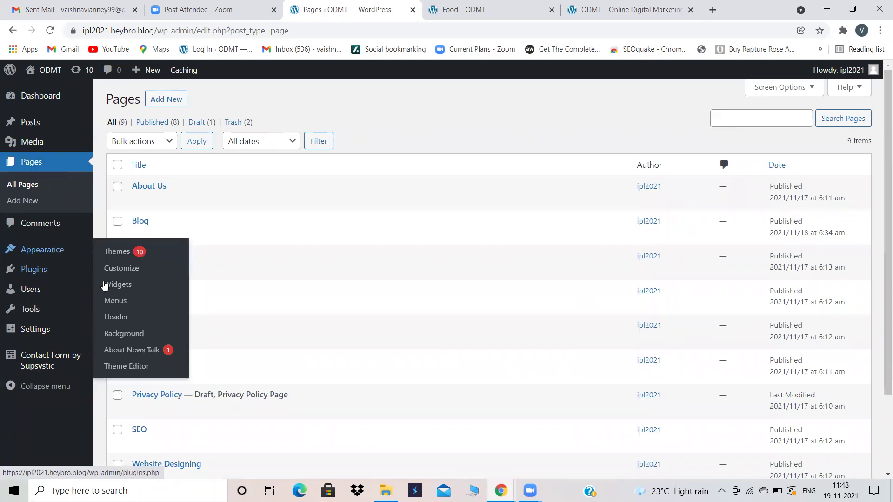
pyautogui.click(111, 301)
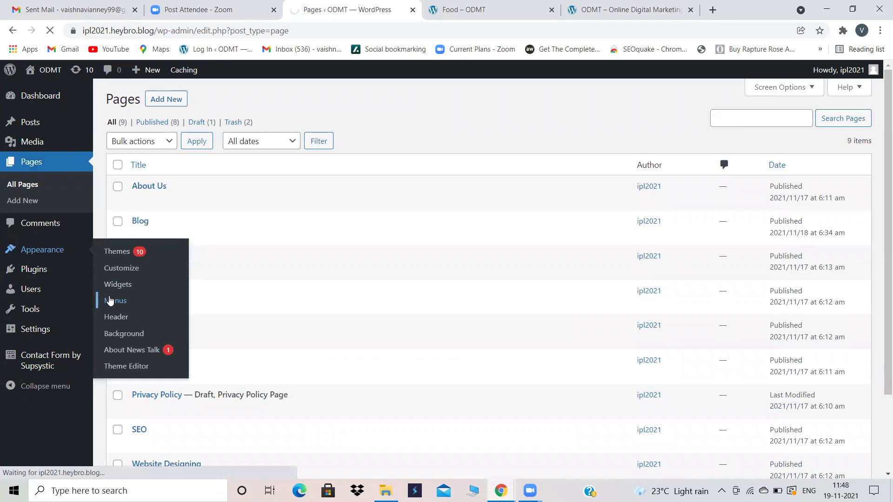
pyautogui.scroll(-4, 584, 311)
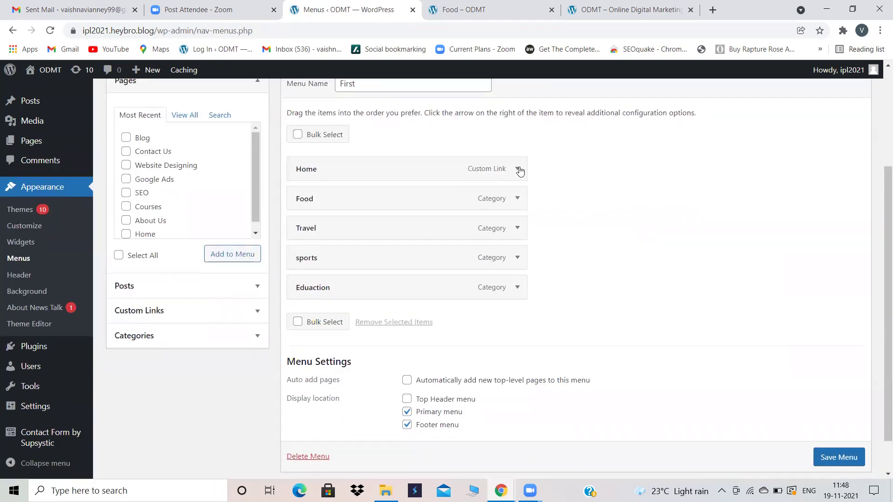
pyautogui.click(519, 170)
pyautogui.click(301, 287)
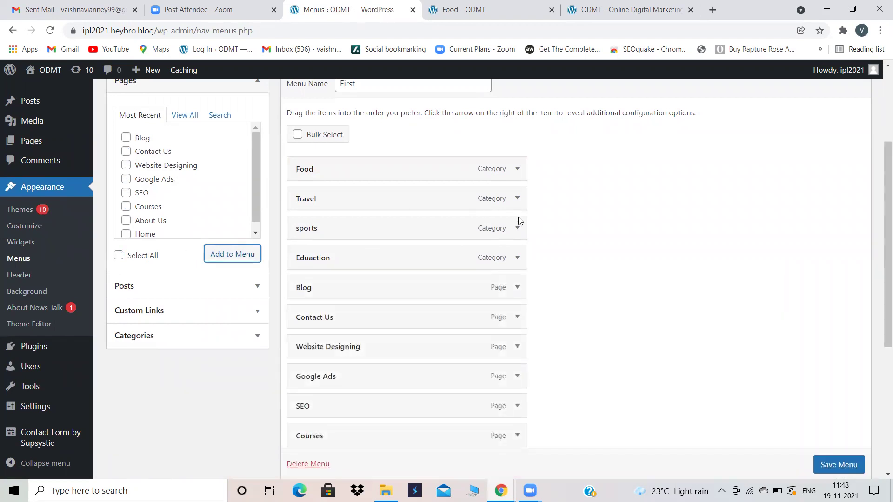
# Step: Drag the Home page to the top with About Us directly below it
pyautogui.scroll(-1, 341, 410)
pyautogui.scroll(1, 342, 416)
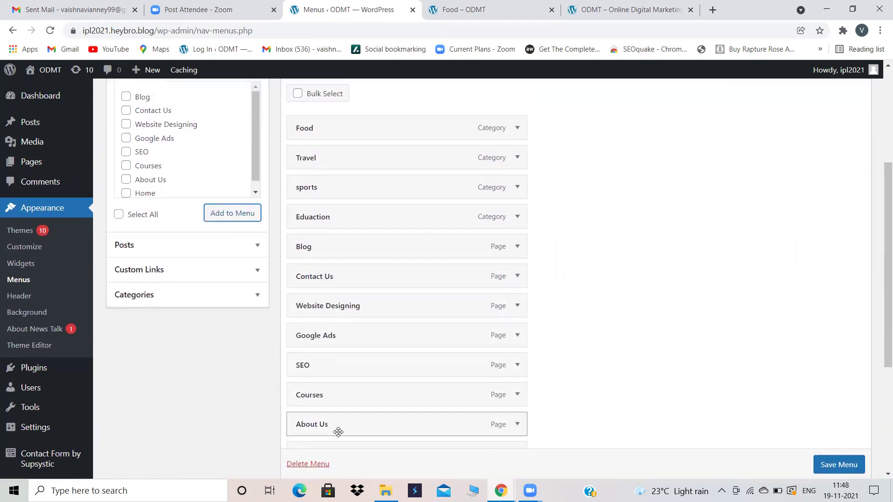
pyautogui.scroll(-1, 355, 407)
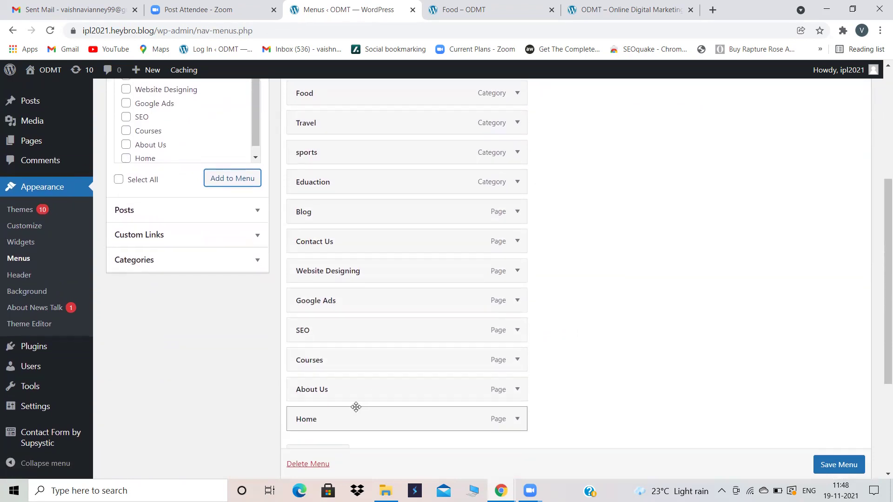
pyautogui.moveTo(371, 398); pyautogui.dragTo(319, 222)
pyautogui.scroll(-3, 347, 400)
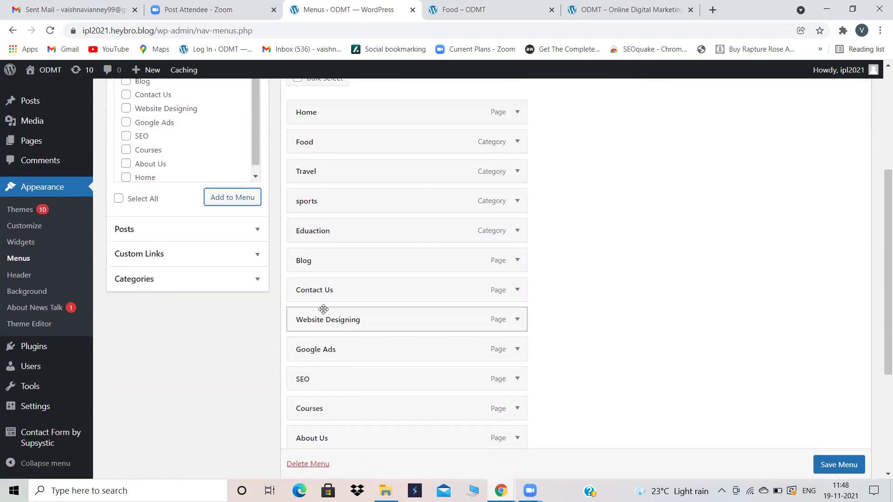
pyautogui.scroll(-2, 324, 309)
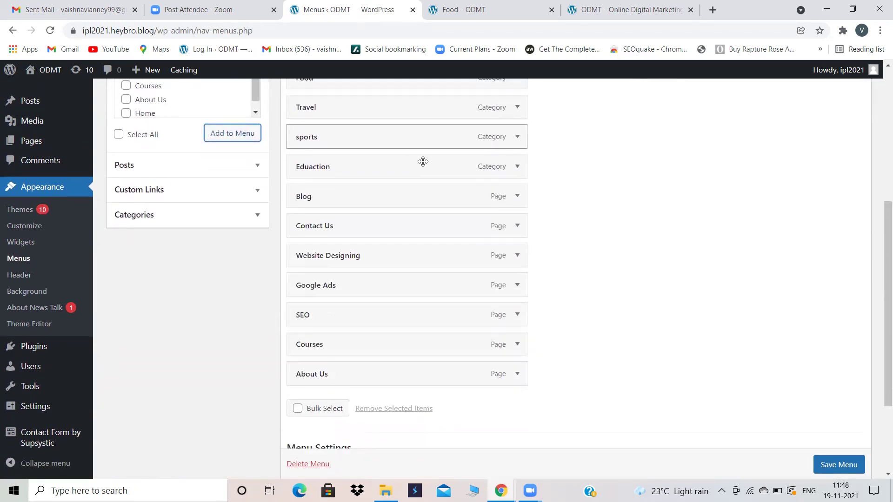
pyautogui.moveTo(346, 373); pyautogui.dragTo(337, 289)
pyautogui.scroll(5, 339, 211)
pyautogui.scroll(-3, 337, 289)
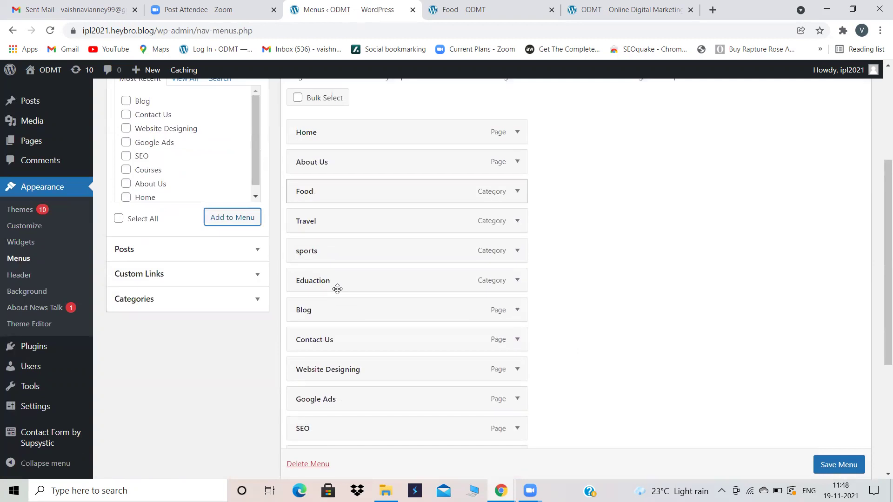
pyautogui.scroll(-2, 318, 357)
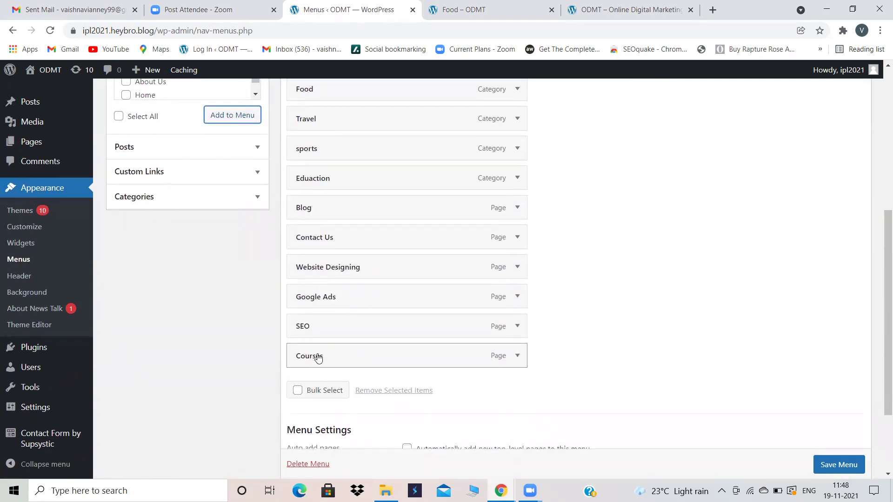
# Step: Place Courses as a top-level item after About Us and move Food below Blog
pyautogui.moveTo(318, 354); pyautogui.dragTo(342, 111)
pyautogui.scroll(4, 343, 111)
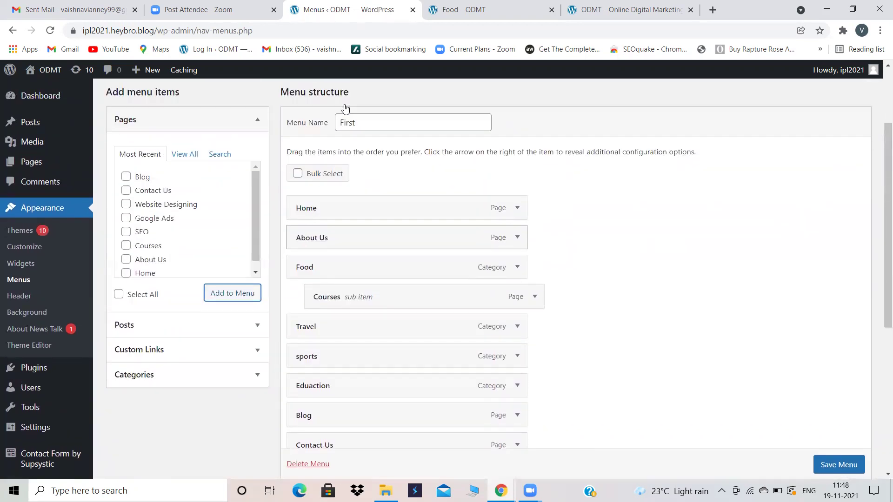
pyautogui.moveTo(323, 290); pyautogui.dragTo(310, 258)
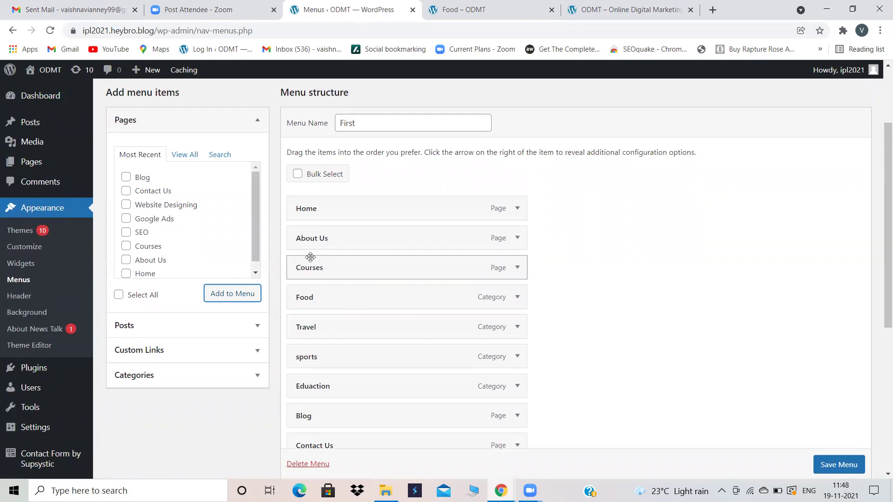
pyautogui.scroll(-2, 389, 373)
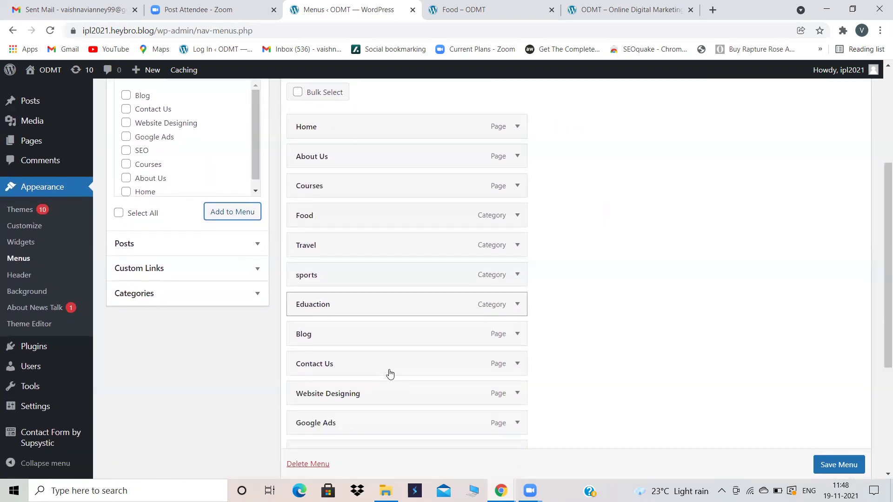
pyautogui.scroll(1, 376, 309)
pyautogui.moveTo(353, 275); pyautogui.dragTo(364, 393)
pyautogui.moveTo(335, 278); pyautogui.dragTo(355, 195)
pyautogui.scroll(-2, 350, 380)
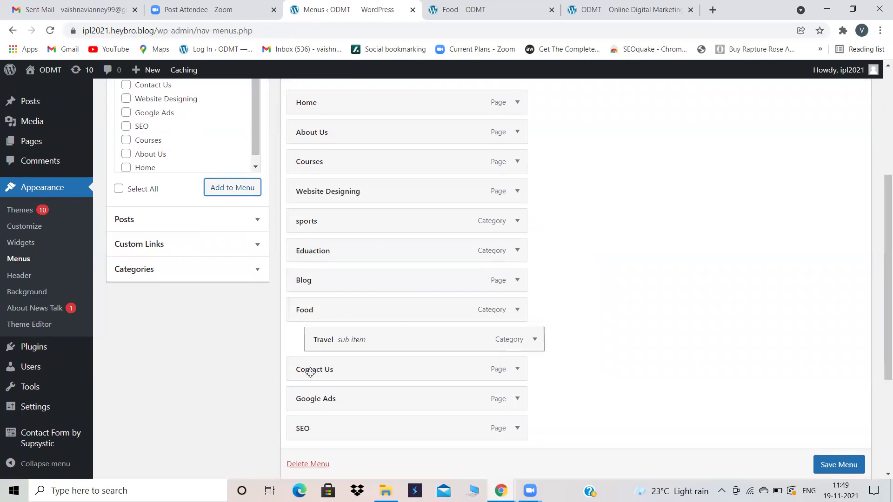
# Step: Nest Website Designing, Google Ads and SEO as sub items under Courses
pyautogui.moveTo(330, 398); pyautogui.dragTo(359, 218)
pyautogui.moveTo(347, 182); pyautogui.dragTo(364, 182)
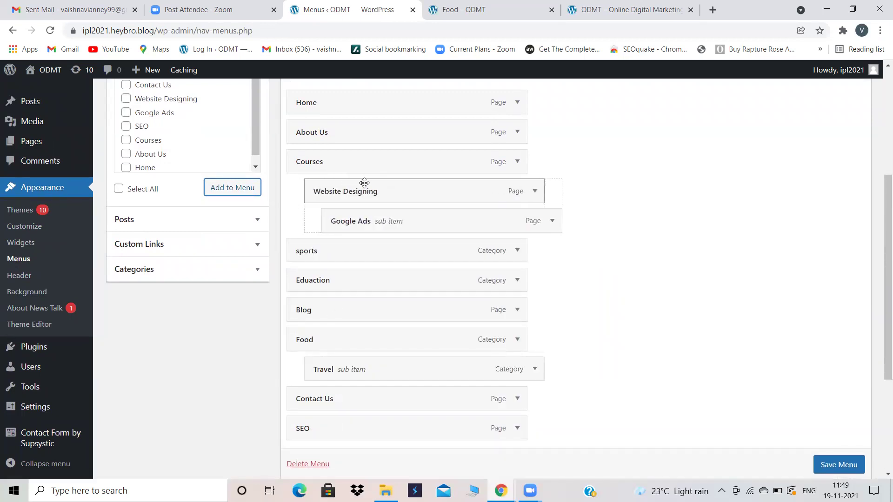
pyautogui.moveTo(354, 220); pyautogui.dragTo(330, 223)
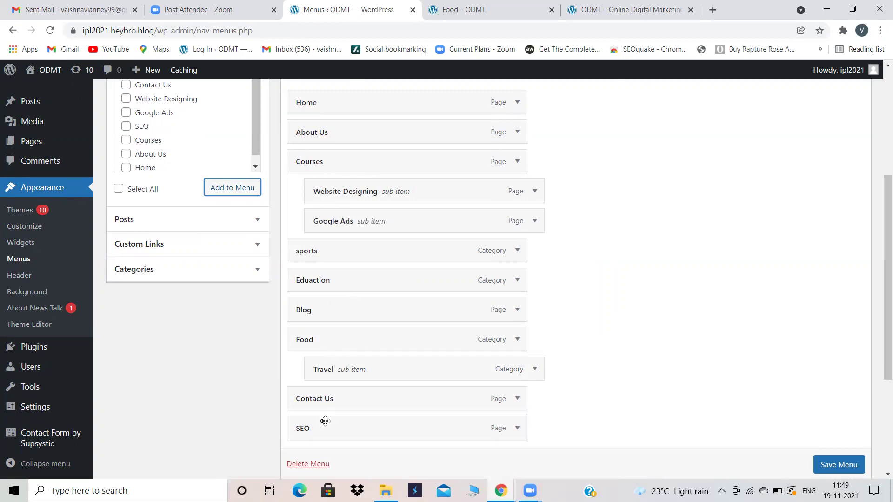
pyautogui.moveTo(346, 425); pyautogui.dragTo(335, 242)
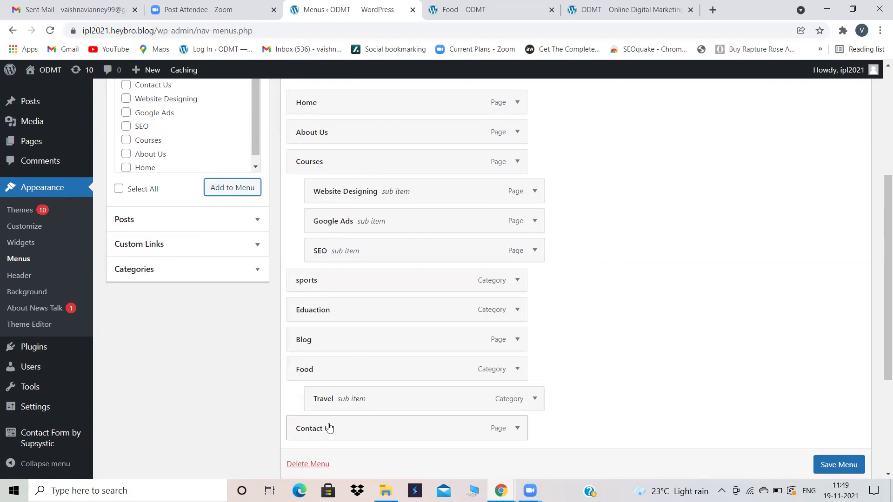
pyautogui.scroll(-1, 329, 426)
pyautogui.scroll(3, 329, 427)
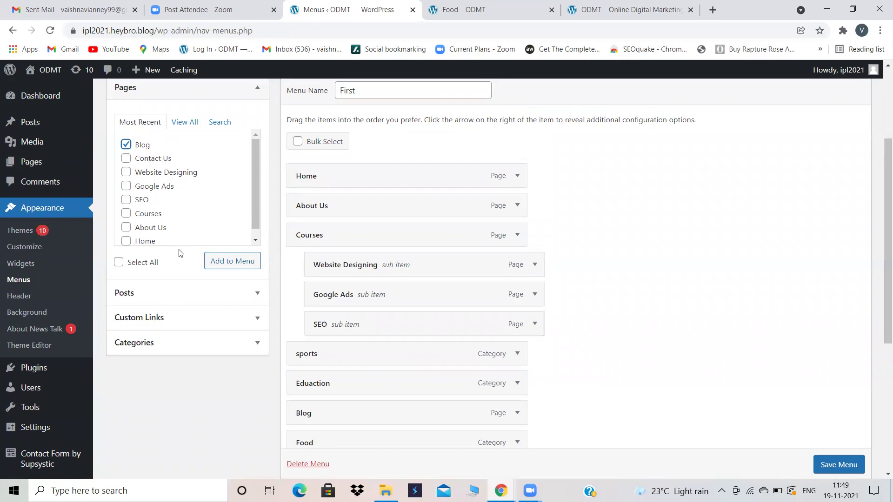
pyautogui.scroll(-3, 494, 318)
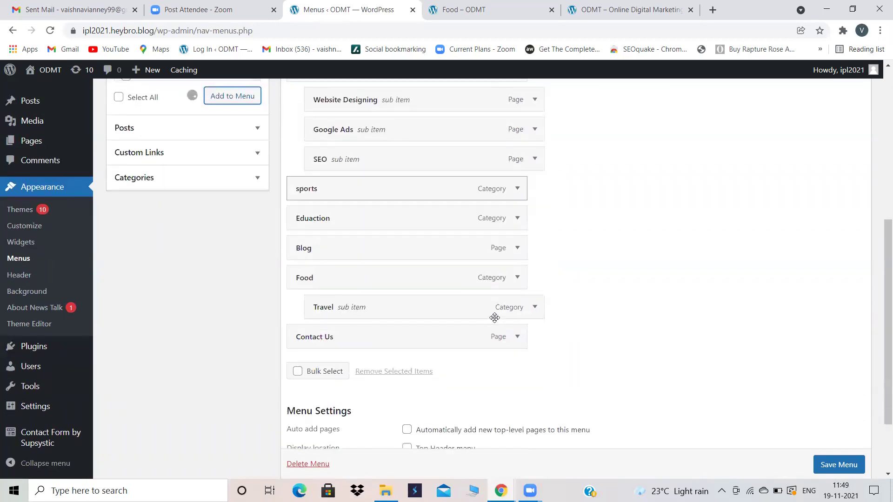
pyautogui.scroll(1, 404, 363)
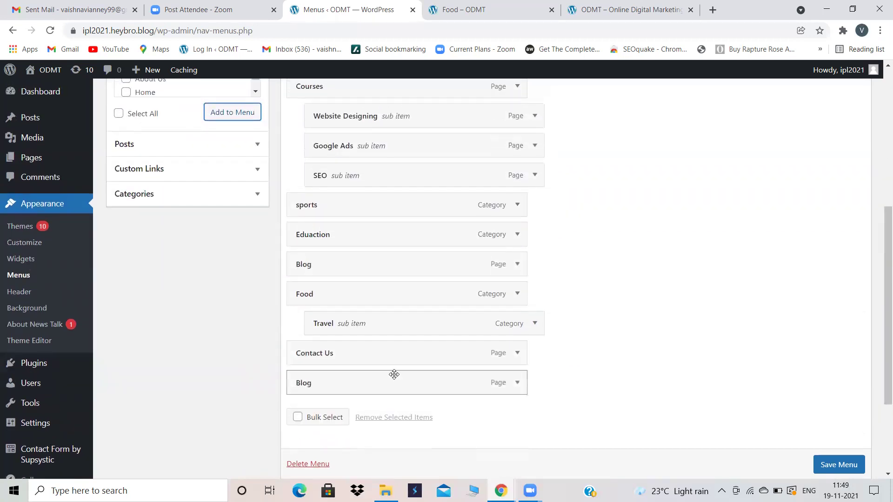
# Step: Move Blog below SEO, nest sports, Eduaction, Blog and Food under it, and save
pyautogui.moveTo(368, 382); pyautogui.dragTo(368, 205)
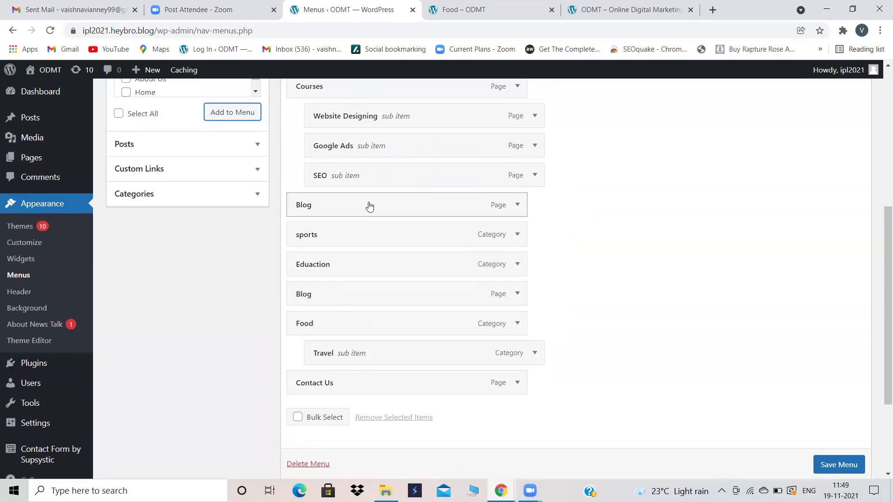
pyautogui.moveTo(378, 238); pyautogui.dragTo(405, 241)
pyautogui.moveTo(364, 265); pyautogui.dragTo(383, 285)
pyautogui.moveTo(368, 319); pyautogui.dragTo(327, 354)
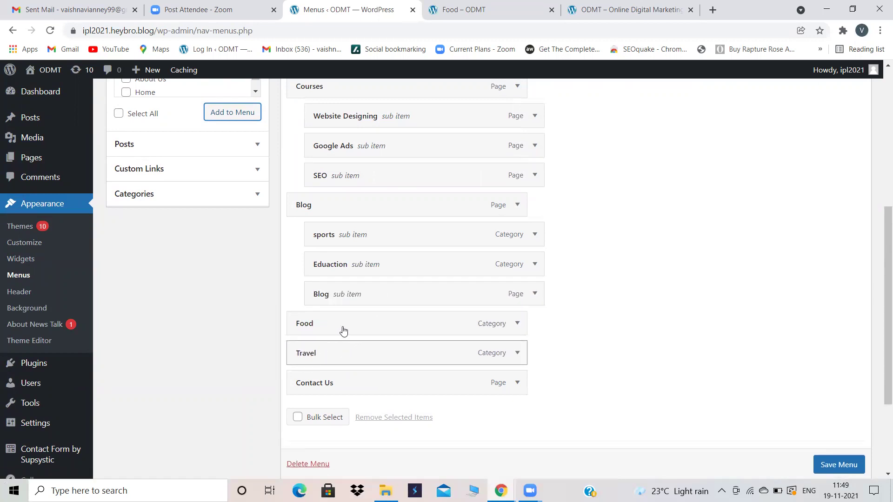
pyautogui.moveTo(358, 321); pyautogui.dragTo(364, 341)
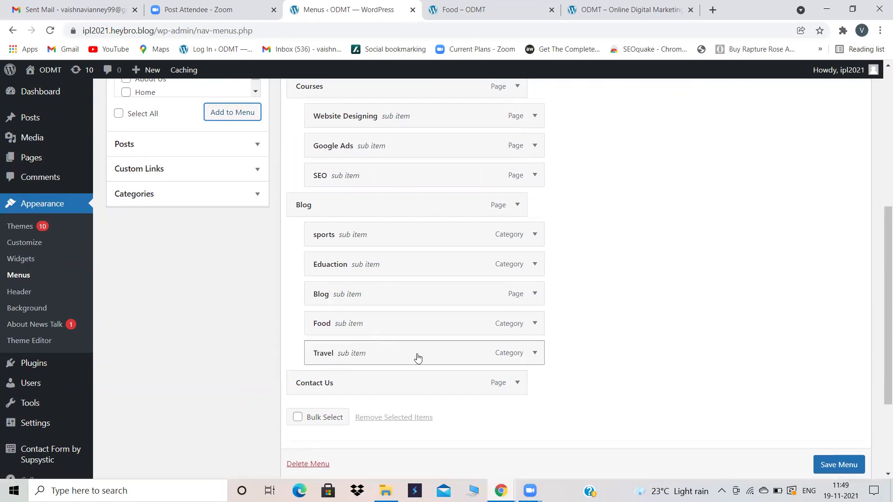
pyautogui.scroll(-1, 821, 464)
pyautogui.click(820, 464)
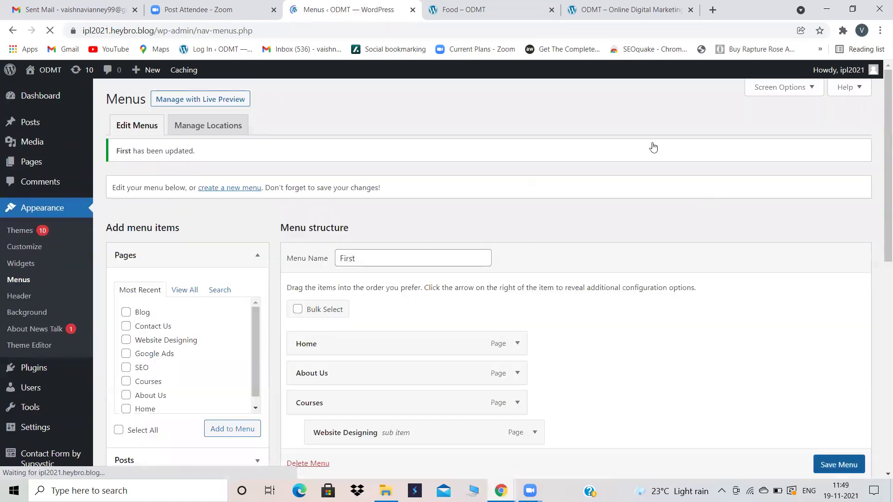
# Step: Filter the installed themes by 'ed' and activate Education Hub
pyautogui.click(17, 233)
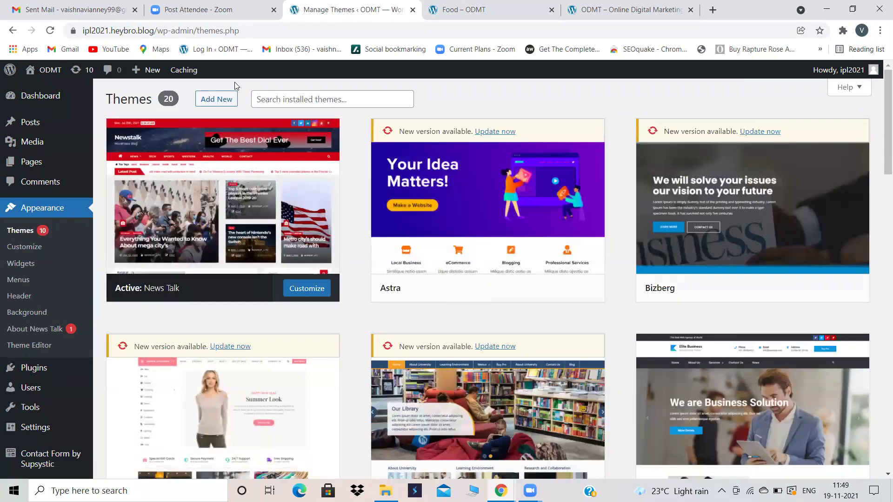
pyautogui.click(303, 99)
pyautogui.write('ed')
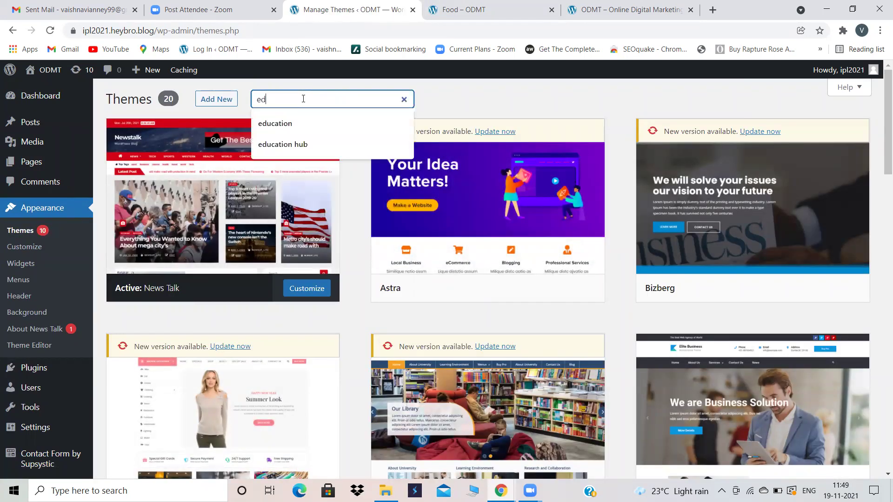
pyautogui.press('Return')
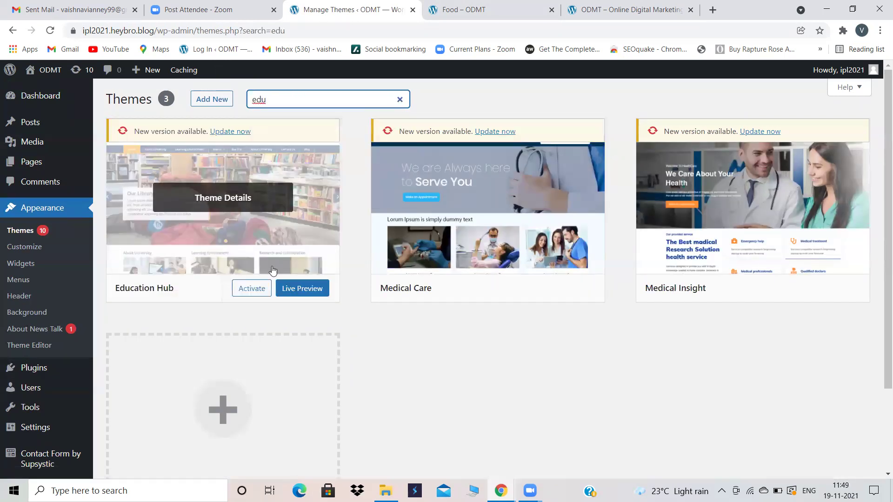
pyautogui.click(255, 287)
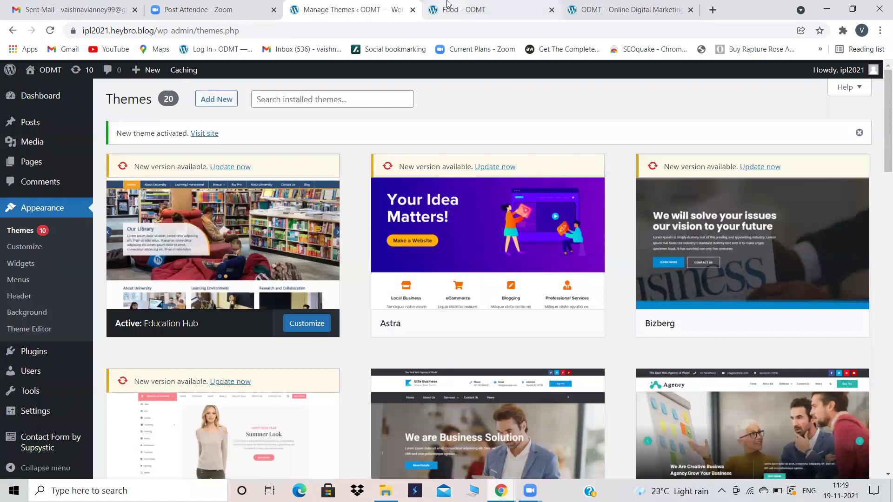
# Step: Reload the Food category page to check the blue nav bar, then return to Themes
pyautogui.click(446, 5)
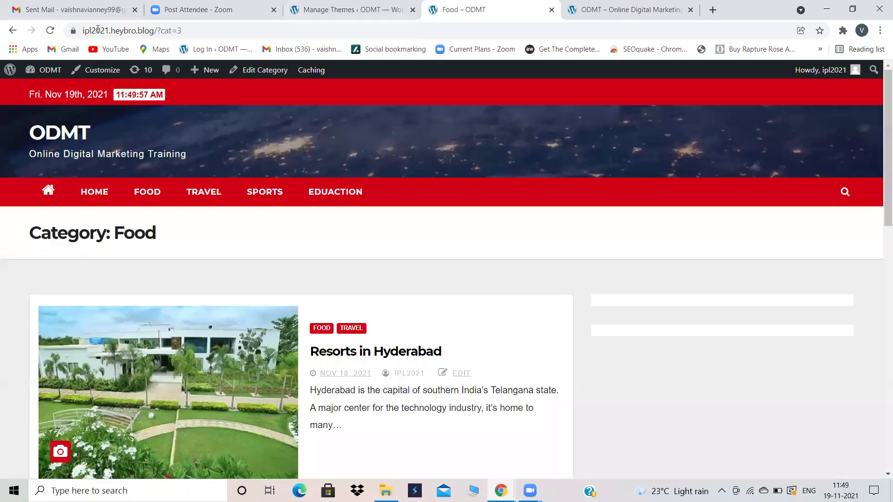
pyautogui.click(51, 31)
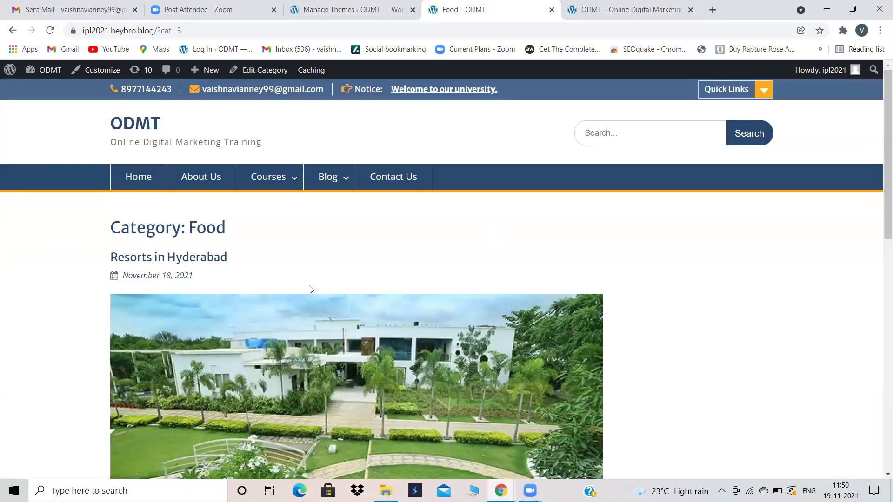
pyautogui.scroll(-2, 311, 289)
pyautogui.scroll(2, 309, 285)
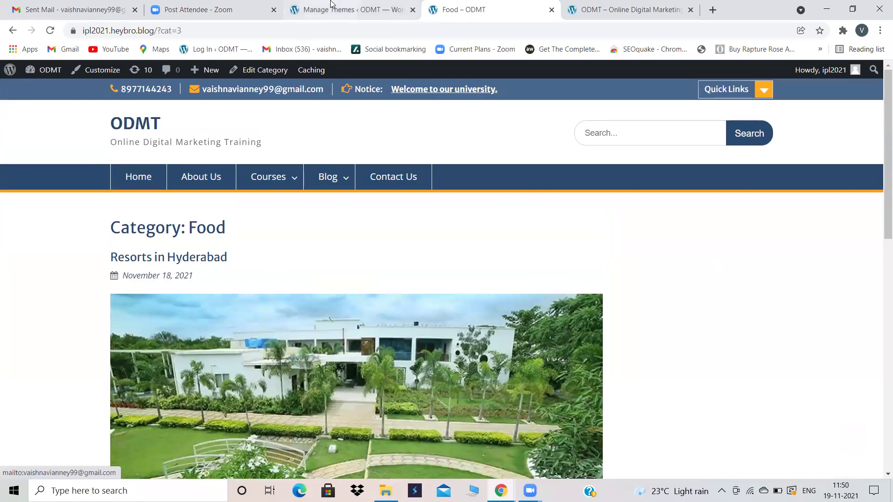
pyautogui.click(332, 5)
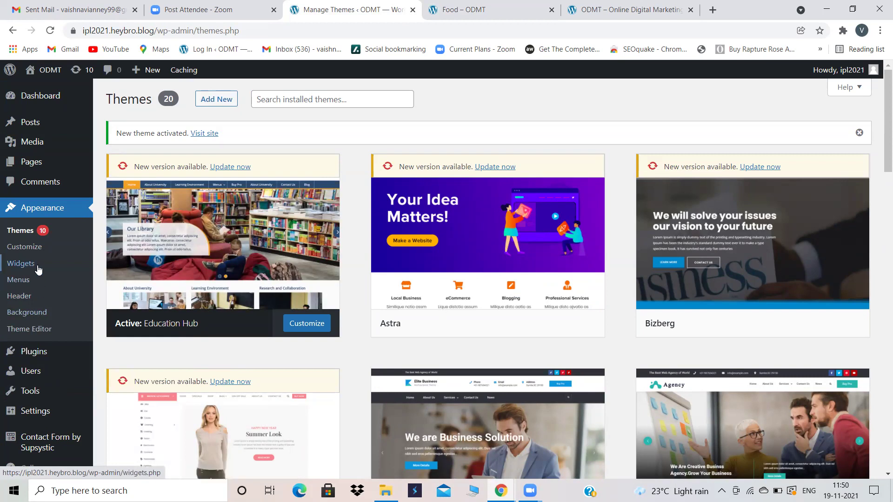
# Step: Set the homepage to a static page, Home with Blog for posts, and publish
pyautogui.click(29, 250)
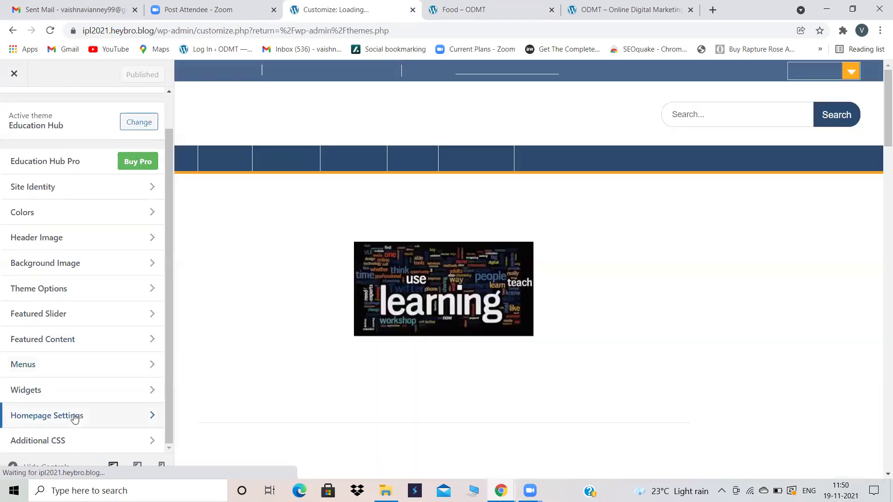
pyautogui.click(74, 416)
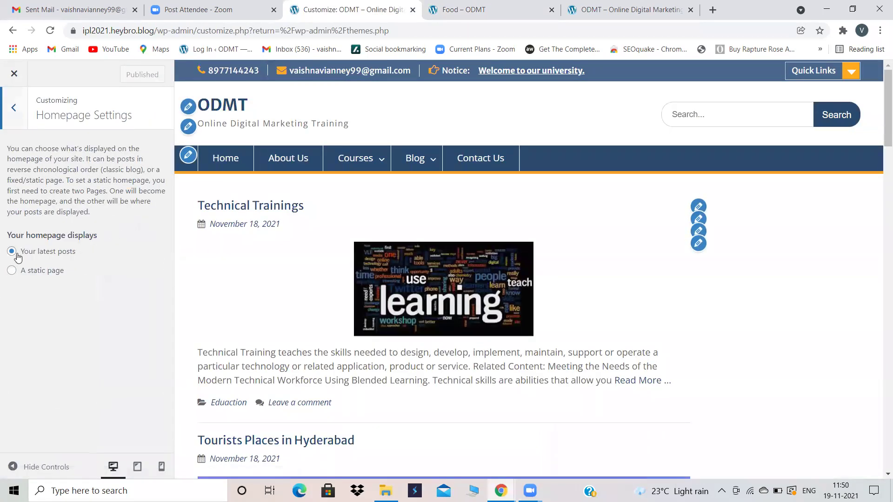
pyautogui.click(12, 270)
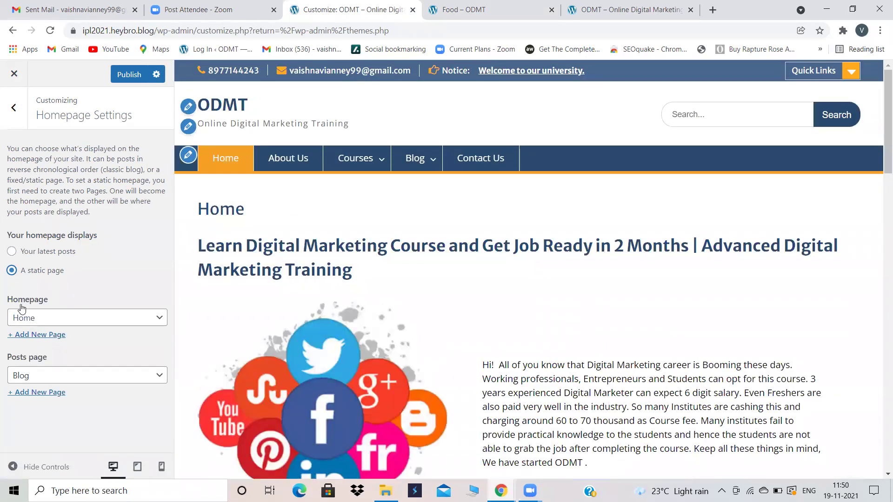
pyautogui.click(135, 73)
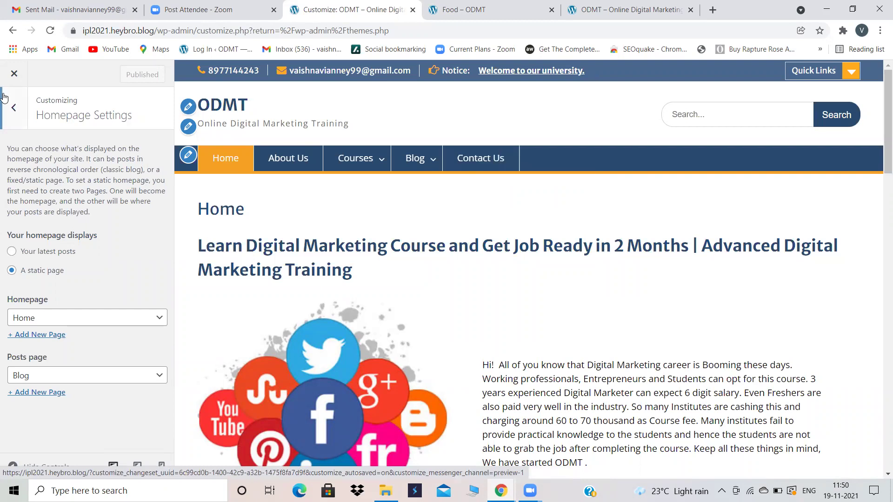
# Step: Close the customizer and open Home from the live site's menu
pyautogui.click(14, 107)
pyautogui.click(13, 76)
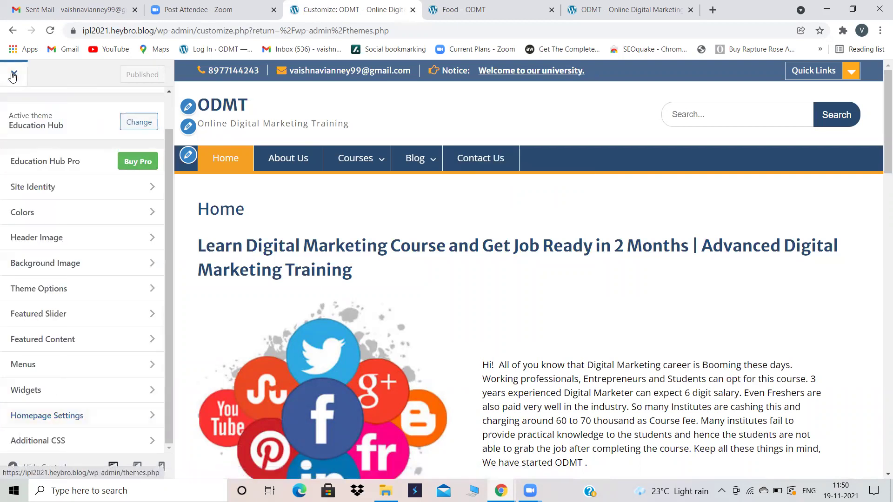
pyautogui.click(13, 76)
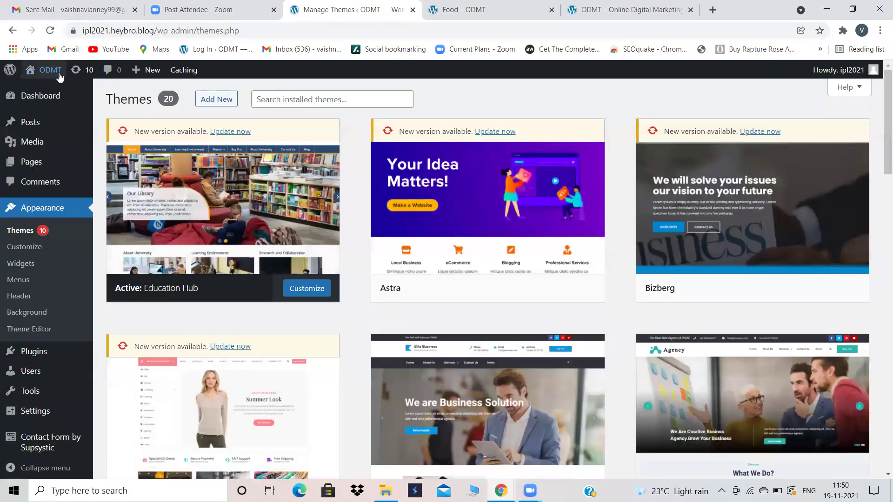
pyautogui.click(461, 9)
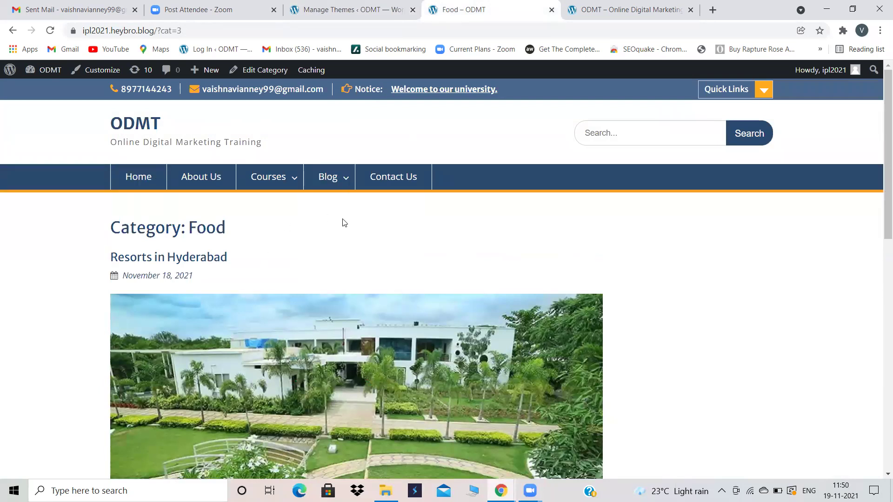
pyautogui.click(145, 180)
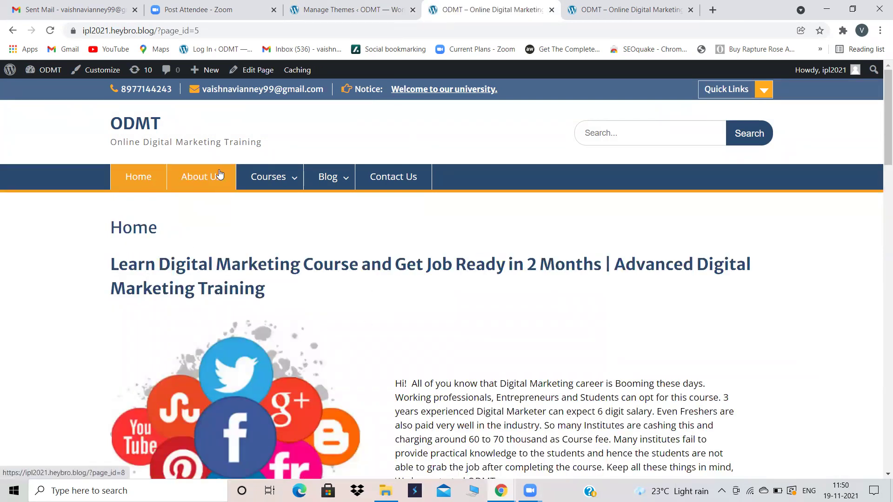
# Step: View the Courses submenu on the live site, then return to the Manage Themes tab
pyautogui.moveTo(275, 175)
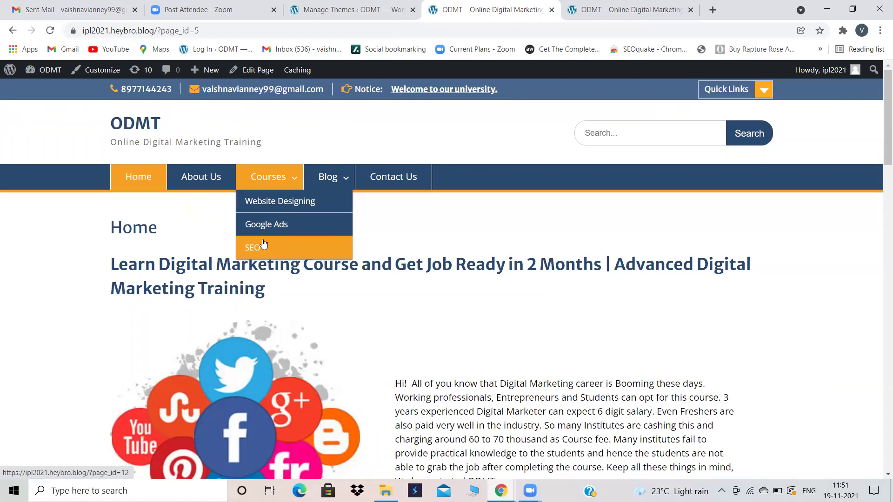
pyautogui.hotkey('ctrl', 'shift', 'Tab')
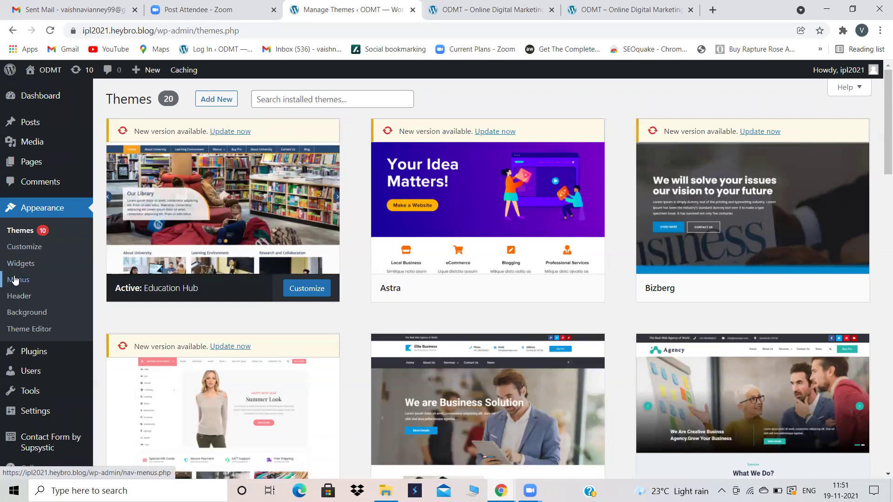
# Step: In the menu editor, remove Home, About Us and Courses from the First menu
pyautogui.click(14, 280)
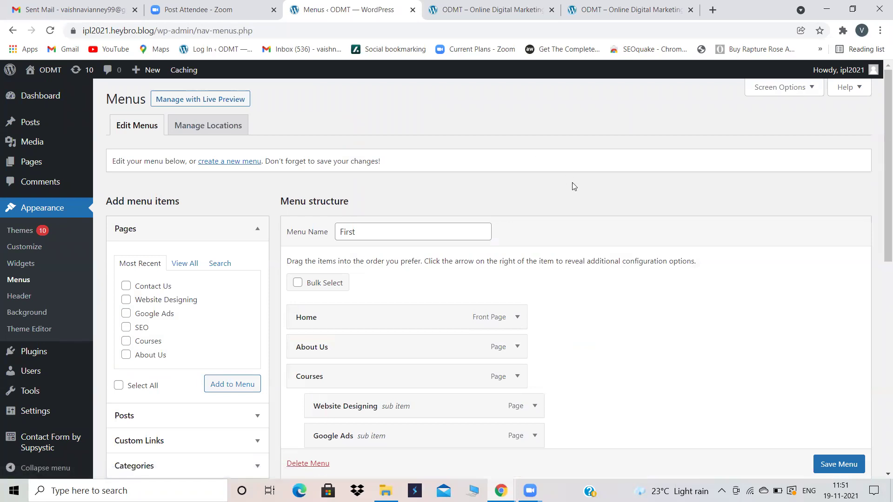
pyautogui.press('XF86AudioRaiseVolume')
pyautogui.press('XF86AudioLowerVolume')
pyautogui.press('XF86AudioLowerVolume')
pyautogui.press('XF86AudioLowerVolume')
pyautogui.press('XF86AudioLowerVolume')
pyautogui.press('XF86AudioLowerVolume')
pyautogui.press('XF86AudioLowerVolume')
pyautogui.press('XF86AudioLowerVolume')
pyautogui.press('XF86AudioLowerVolume')
pyautogui.press('XF86AudioLowerVolume')
pyautogui.press('XF86AudioLowerVolume')
pyautogui.press('XF86AudioLowerVolume')
pyautogui.press('XF86AudioLowerVolume')
pyautogui.press('XF86AudioLowerVolume')
pyautogui.press('XF86AudioLowerVolume')
pyautogui.press('XF86AudioLowerVolume')
pyautogui.press('XF86AudioLowerVolume')
pyautogui.press('XF86AudioLowerVolume')
pyautogui.press('XF86AudioLowerVolume')
pyautogui.press('XF86AudioLowerVolume')
pyautogui.press('XF86AudioLowerVolume')
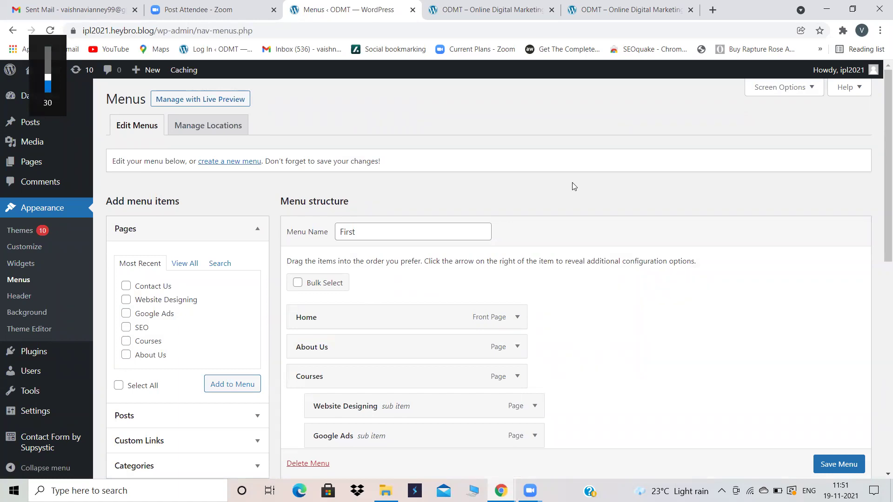
pyautogui.scroll(-2, 574, 186)
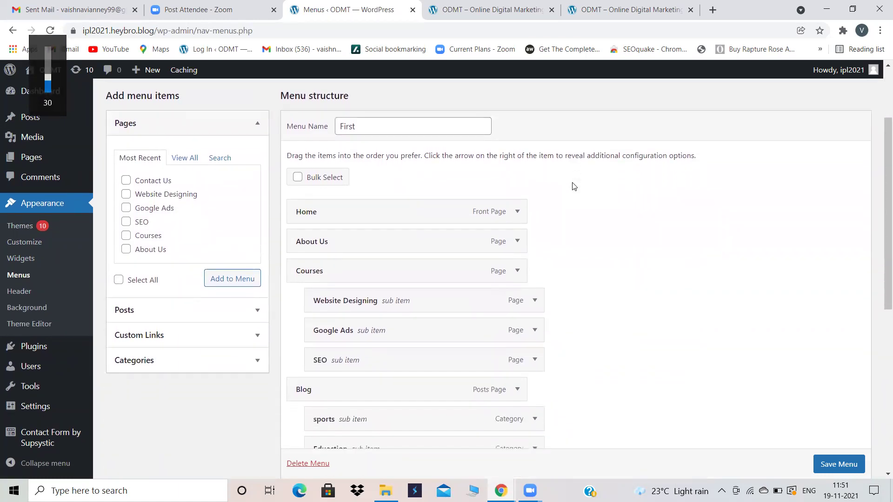
pyautogui.scroll(-1, 549, 221)
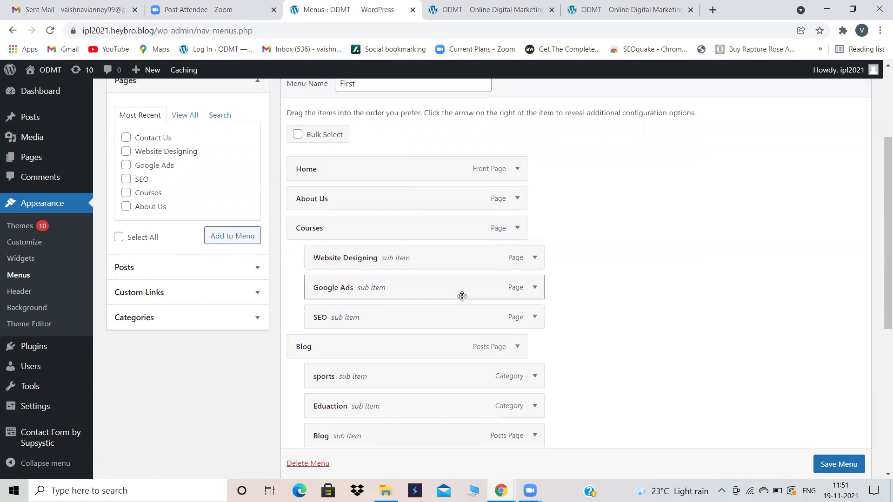
pyautogui.click(517, 168)
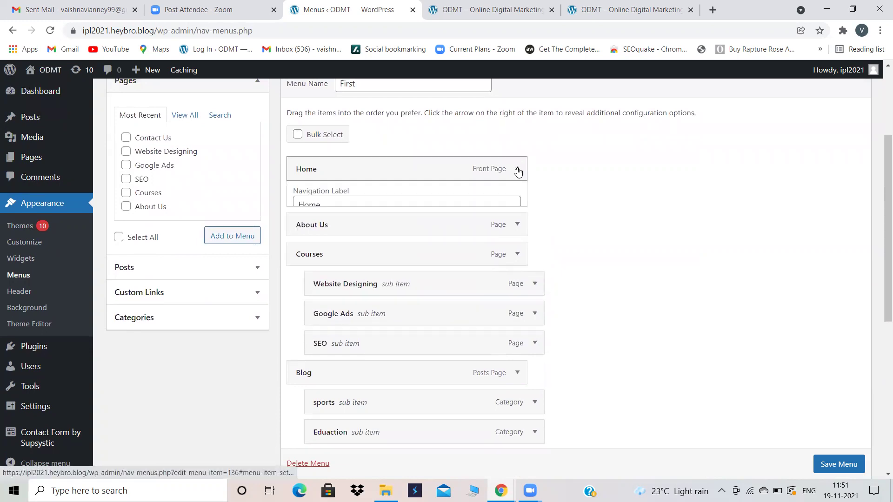
pyautogui.click(307, 276)
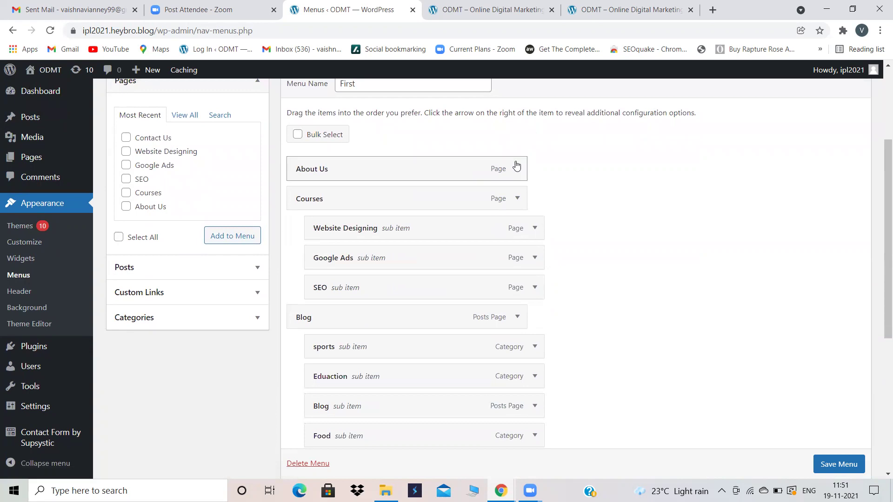
pyautogui.click(515, 169)
pyautogui.click(310, 276)
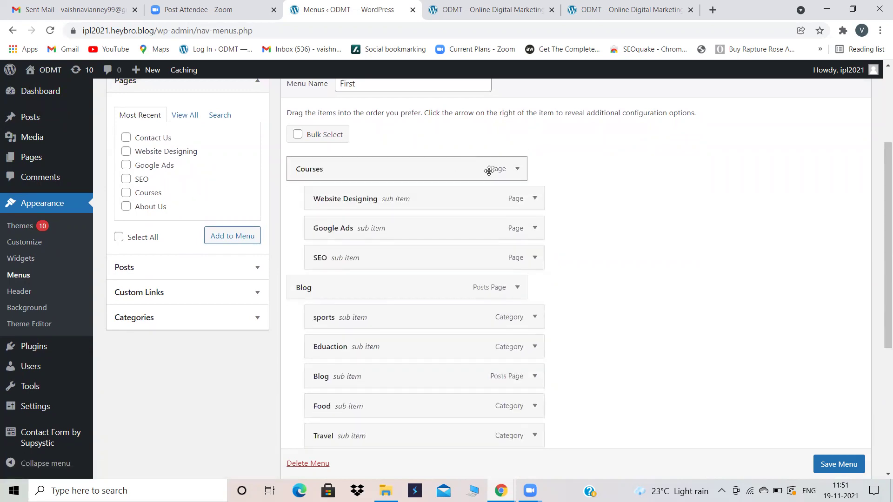
pyautogui.click(520, 173)
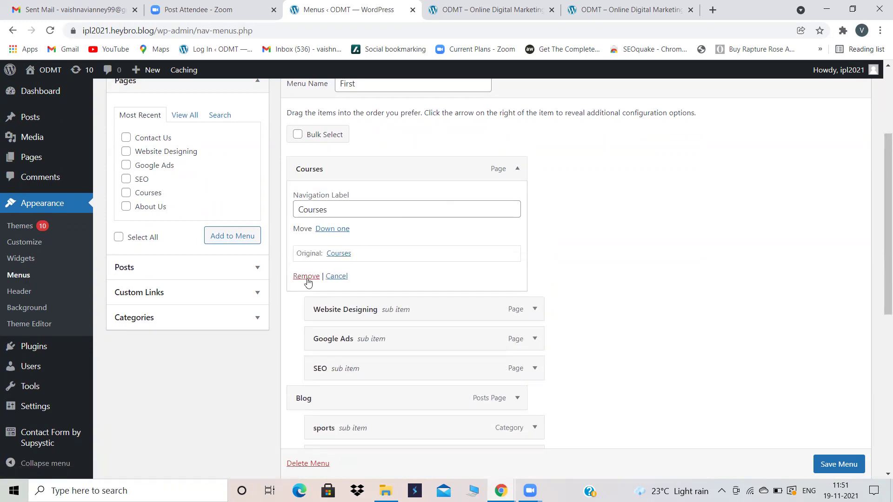
pyautogui.click(307, 278)
# Step: Remove the Website Designing, Google Ads, SEO and top-level Blog menu items
pyautogui.click(518, 168)
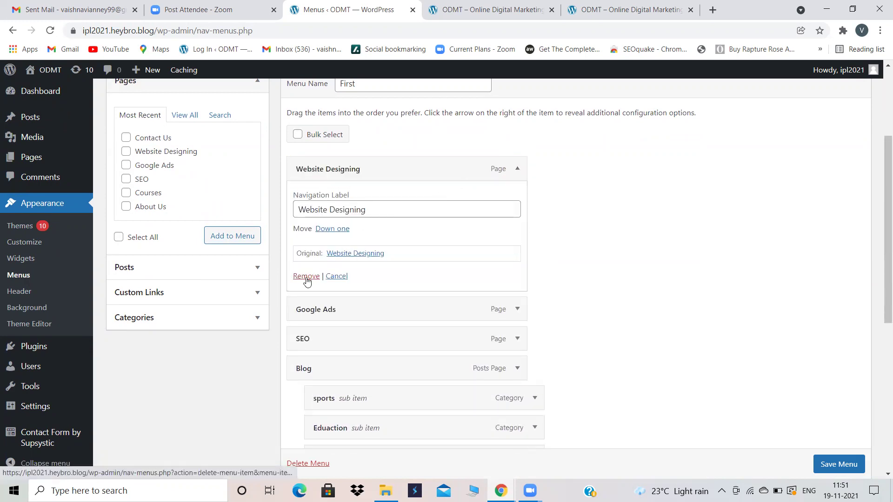
pyautogui.click(305, 277)
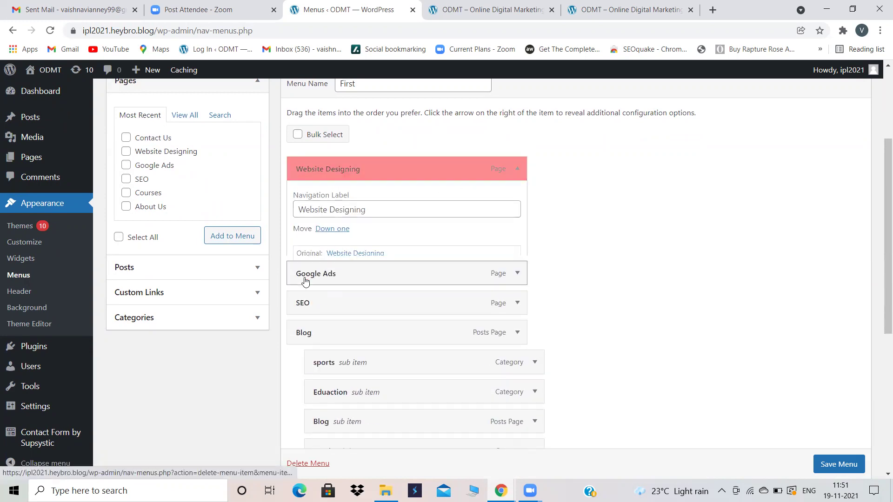
pyautogui.click(519, 172)
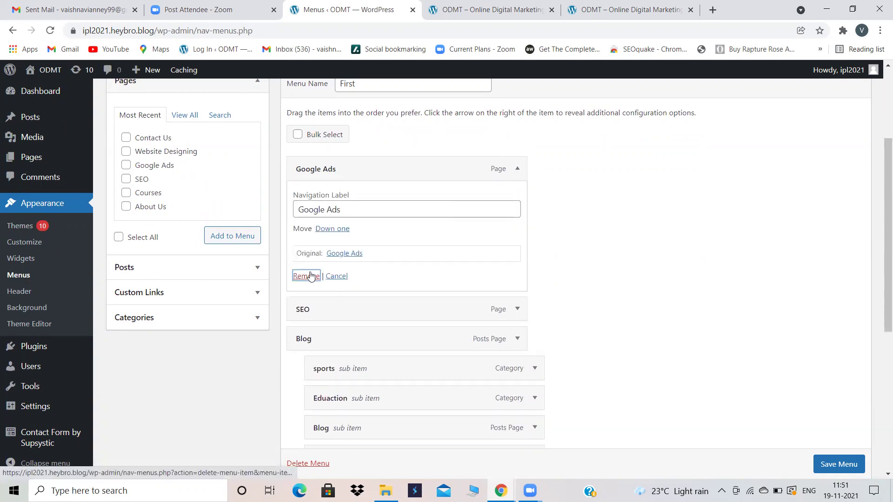
pyautogui.click(306, 276)
pyautogui.click(516, 171)
pyautogui.click(301, 277)
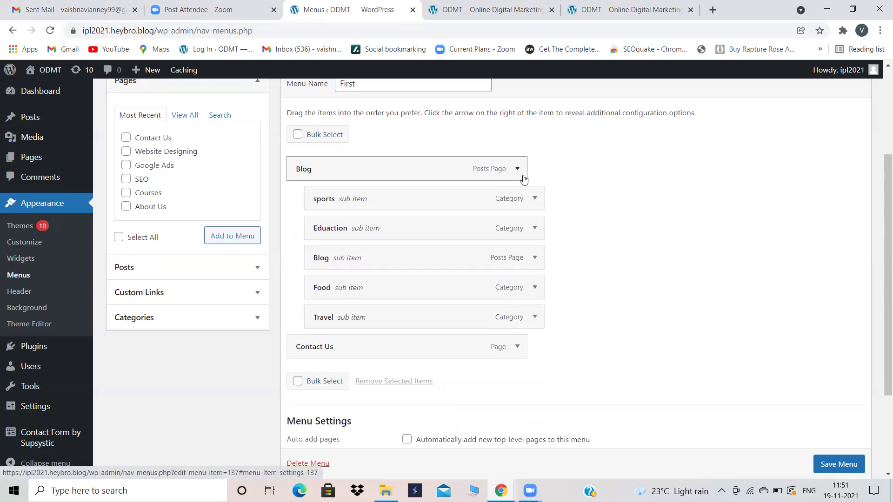
pyautogui.click(515, 171)
pyautogui.click(298, 279)
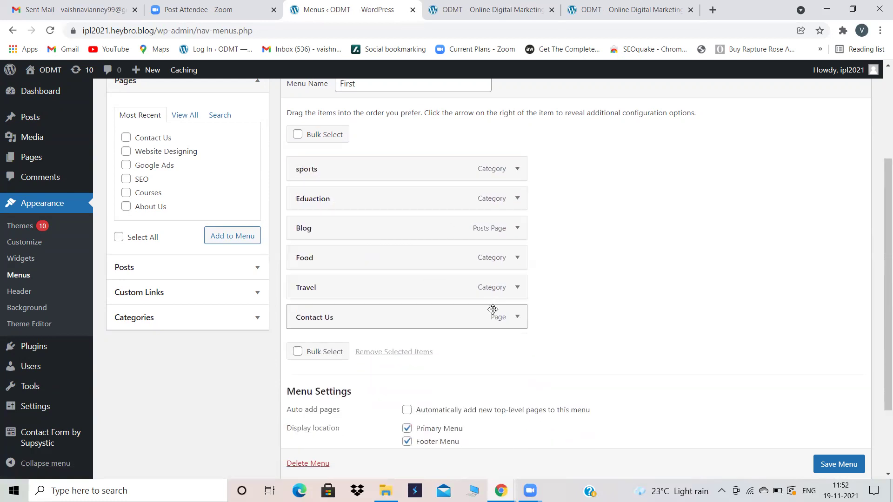
# Step: Remove Contact Us from the First menu and save the menu
pyautogui.click(514, 318)
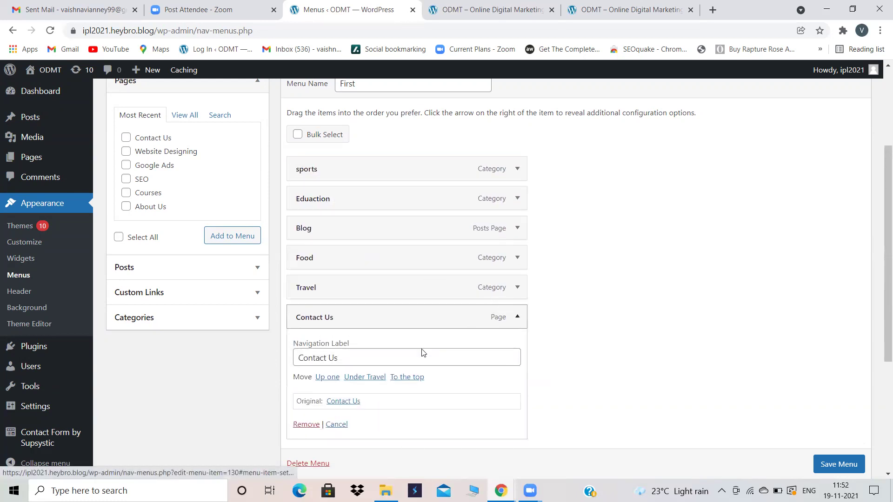
pyautogui.click(307, 422)
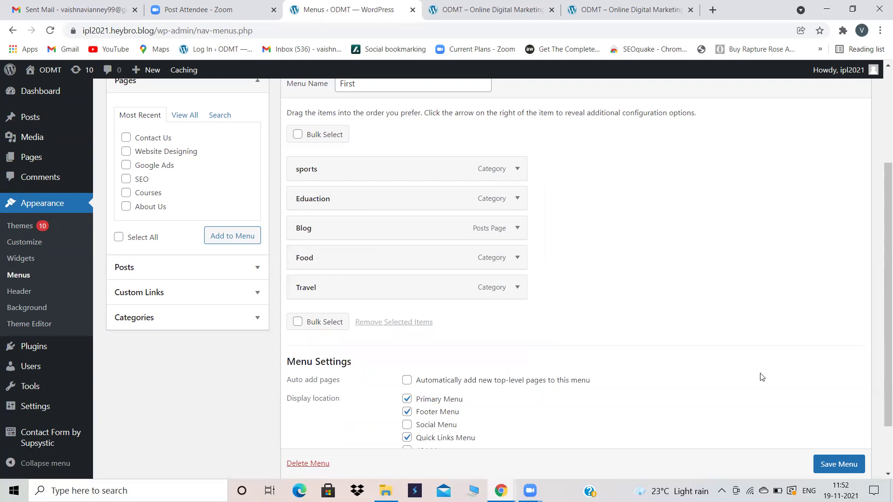
pyautogui.click(837, 460)
pyautogui.scroll(-1, 835, 460)
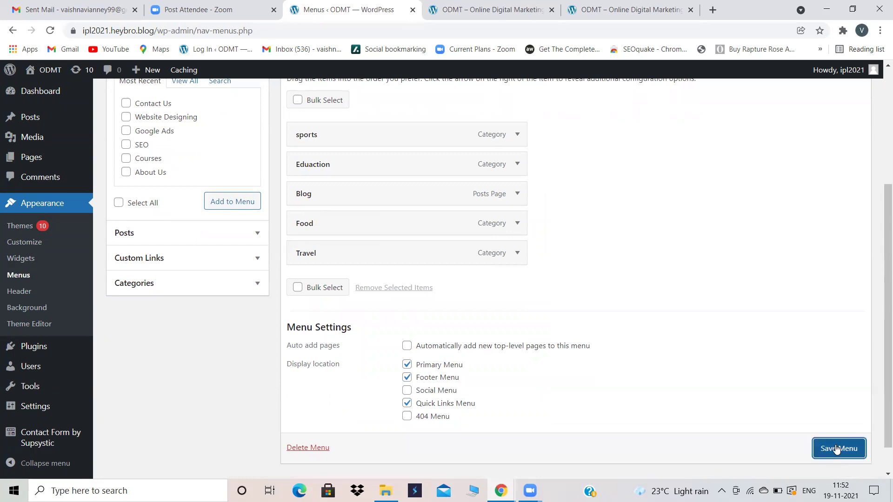
pyautogui.click(835, 448)
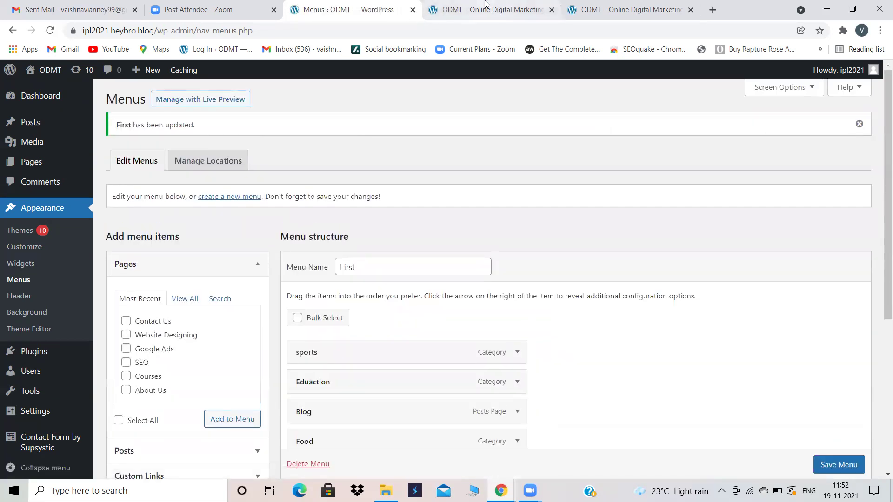
# Step: Check the reloaded live site, then remove Blog from the First menu and save it
pyautogui.click(488, 9)
pyautogui.click(50, 30)
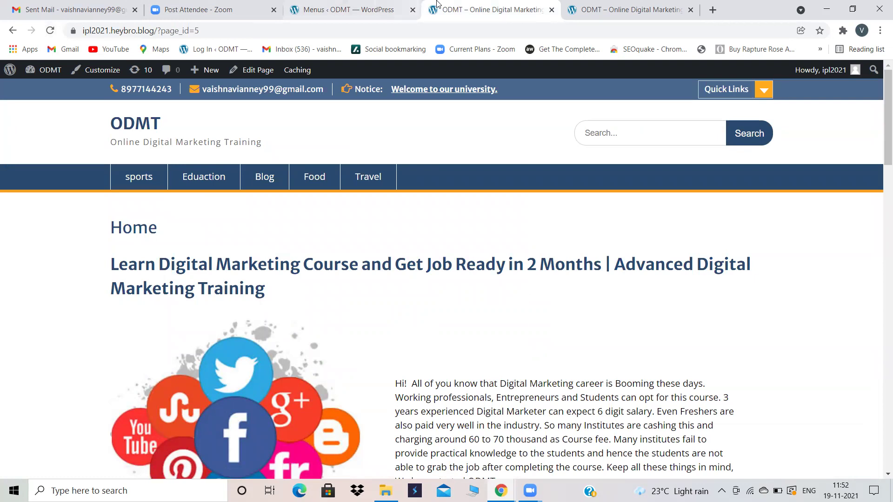
pyautogui.click(372, 10)
pyautogui.scroll(-3, 403, 314)
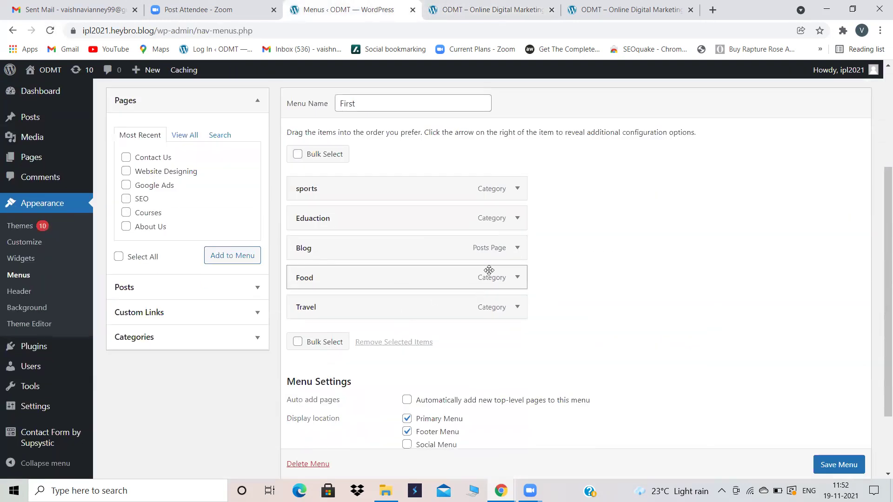
pyautogui.click(517, 248)
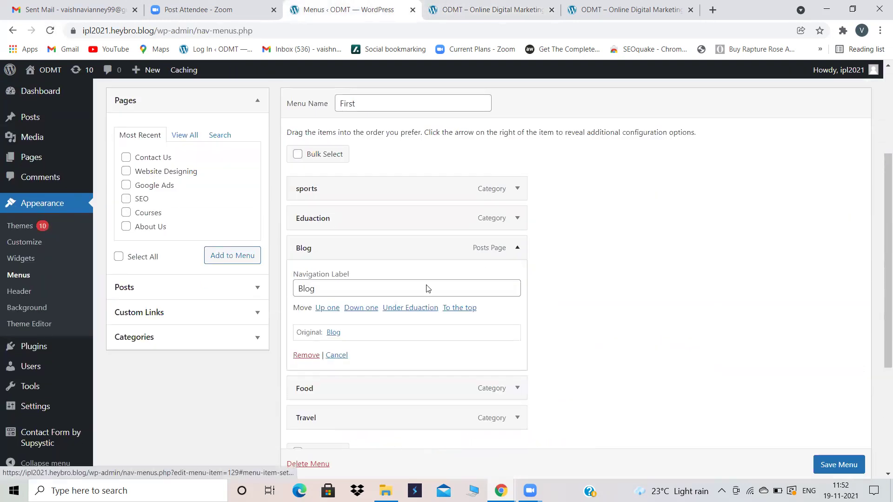
pyautogui.click(305, 355)
pyautogui.click(837, 463)
pyautogui.scroll(-1, 840, 464)
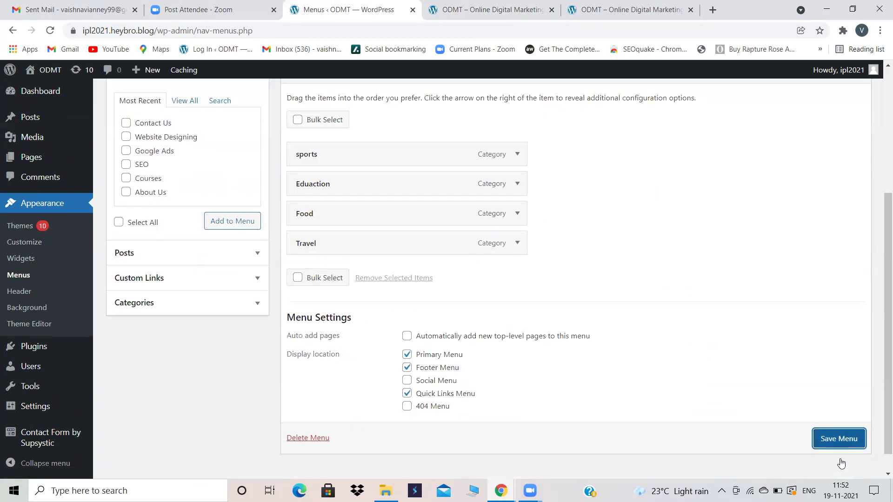
pyautogui.click(840, 442)
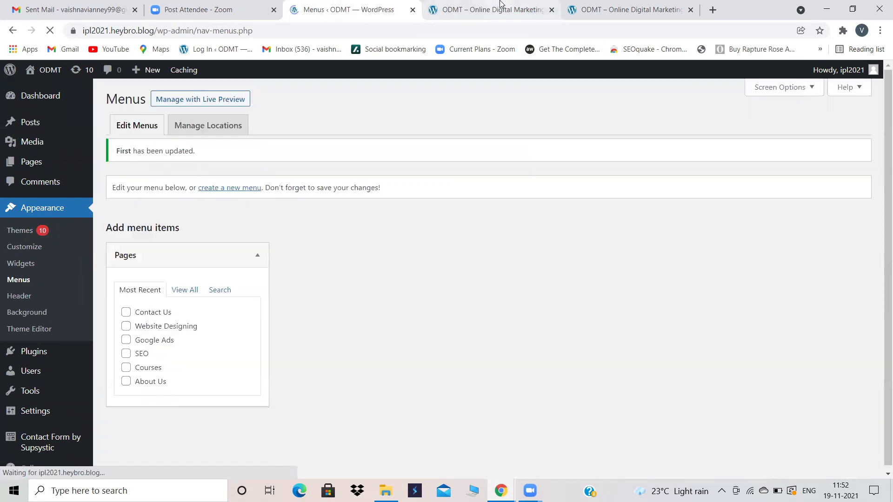
# Step: Reload the live site to confirm Blog is gone, then return to the menu editor
pyautogui.click(501, 3)
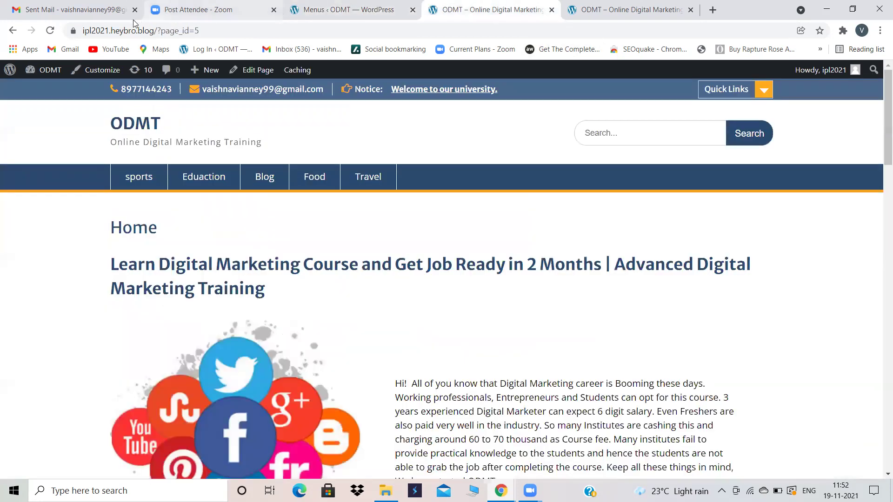
pyautogui.click(50, 32)
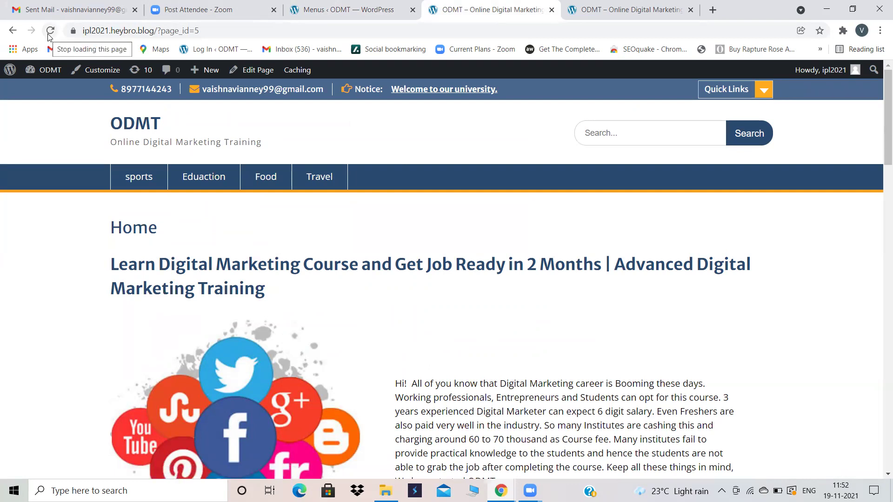
pyautogui.click(319, 4)
pyautogui.scroll(-1, 514, 256)
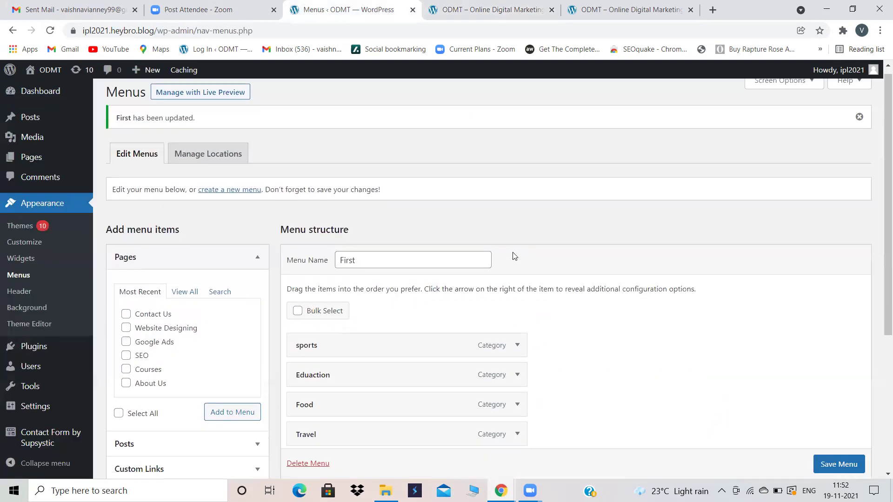
pyautogui.scroll(-1, 513, 256)
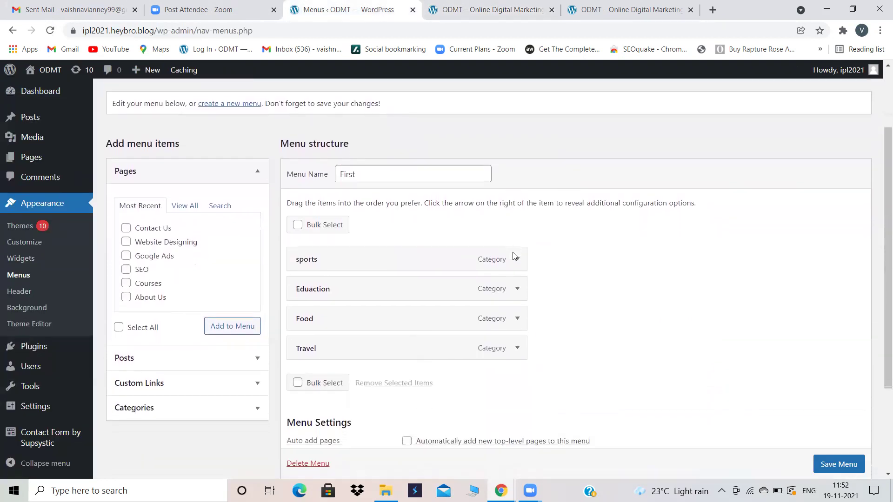
pyautogui.scroll(-1, 514, 256)
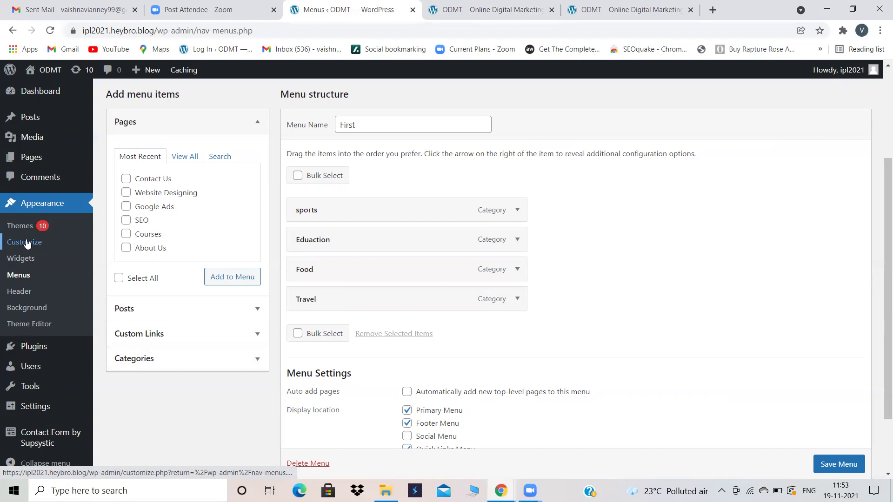
# Step: In the Customizer's Homepage Settings, choose 'Your latest posts' and publish
pyautogui.click(27, 243)
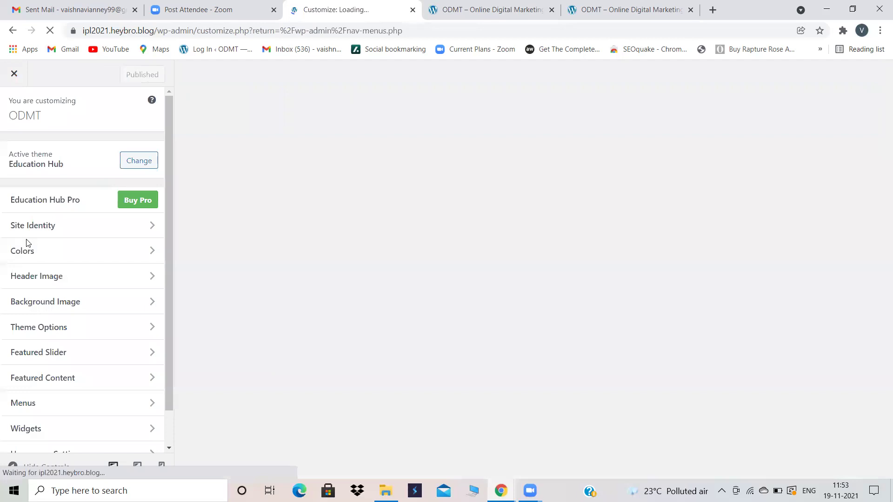
pyautogui.scroll(-1, 97, 340)
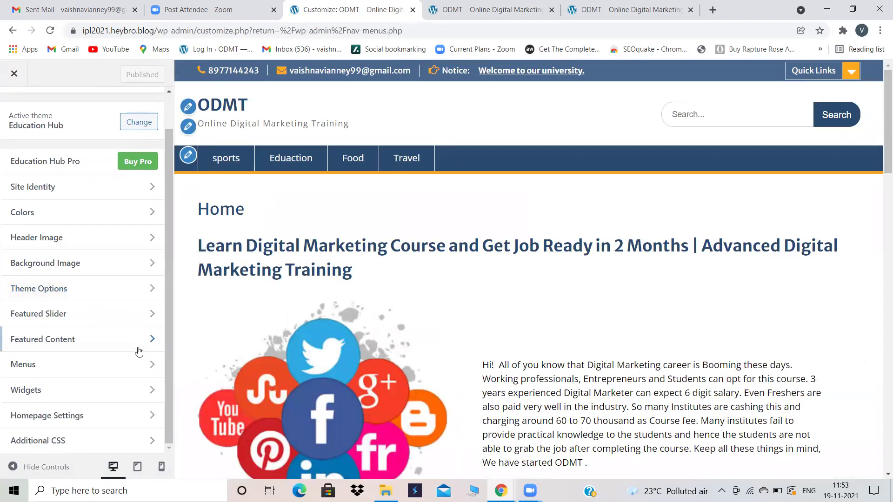
pyautogui.click(94, 421)
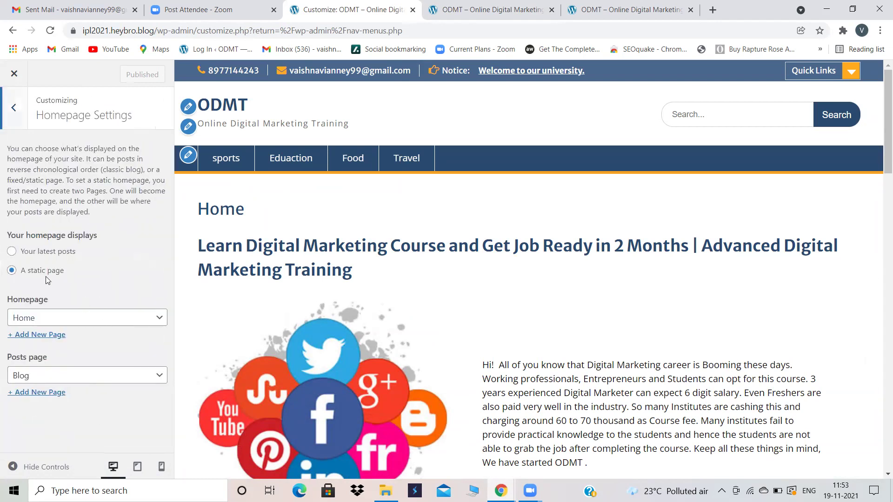
pyautogui.click(12, 251)
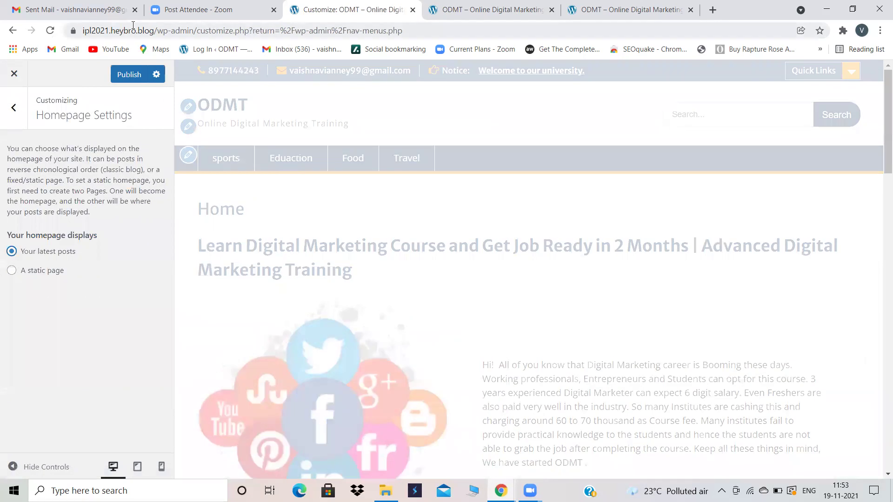
pyautogui.click(131, 71)
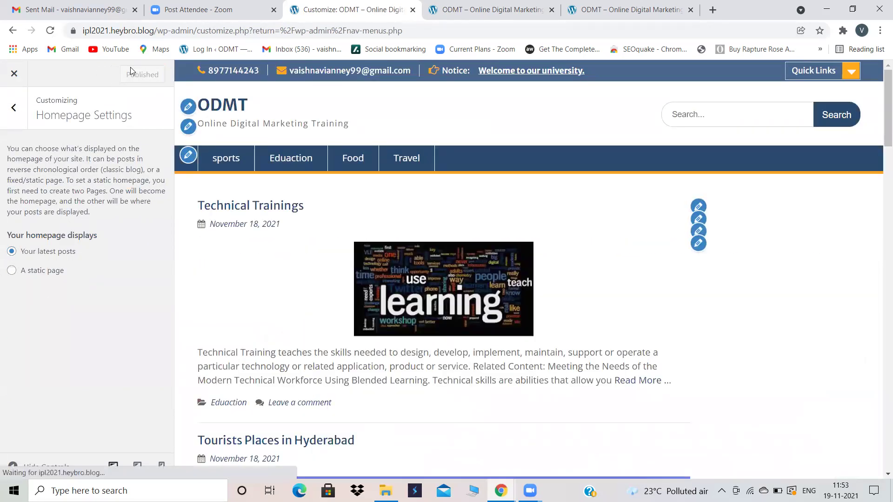
# Step: Reload the Home page to check it, copy the site address, and close the customizer
pyautogui.click(483, 9)
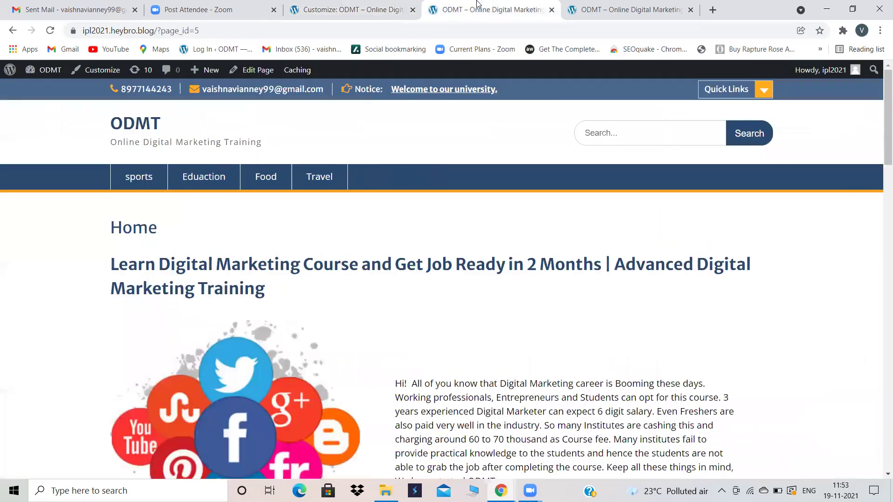
pyautogui.click(51, 32)
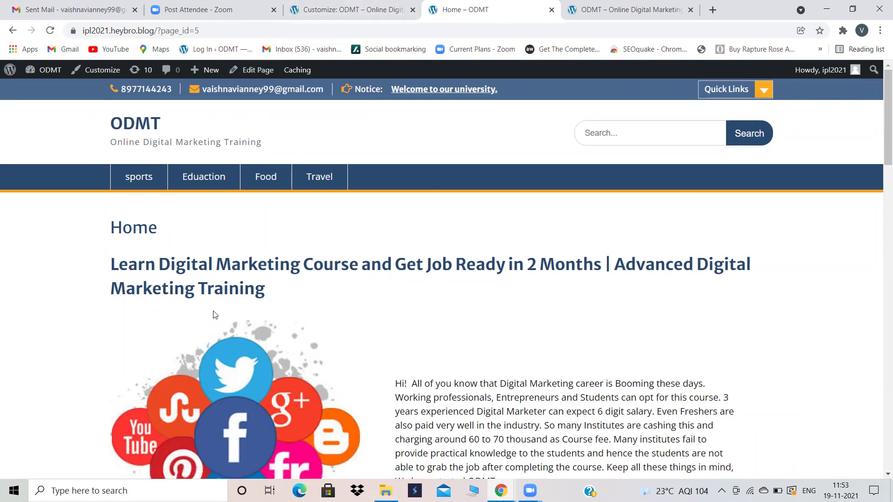
pyautogui.click(346, 6)
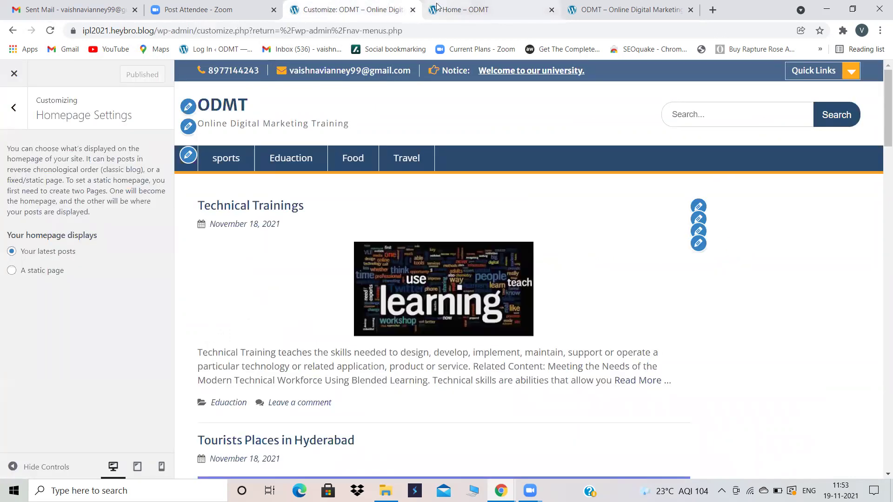
pyautogui.click(438, 6)
pyautogui.click(372, 3)
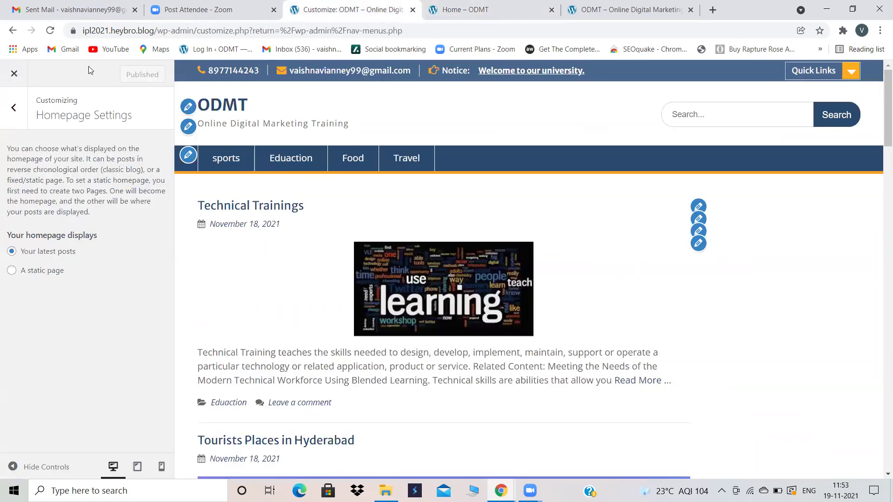
pyautogui.moveTo(154, 31); pyautogui.dragTo(78, 32)
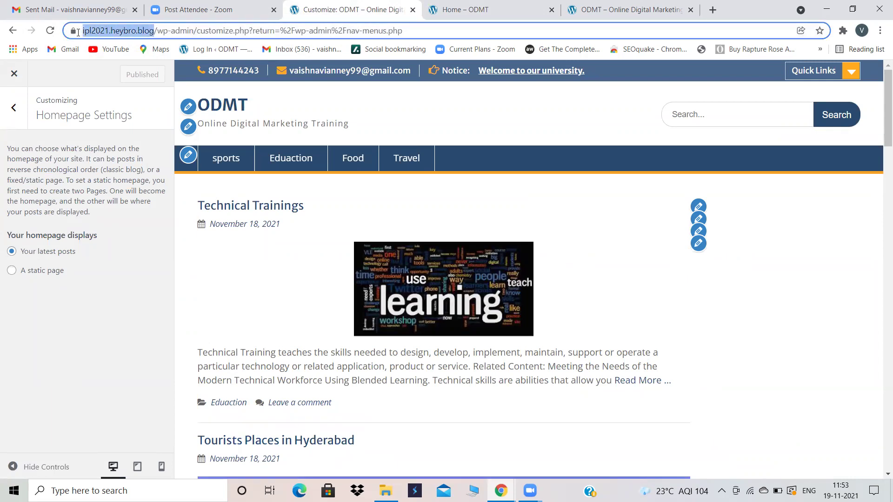
pyautogui.click(14, 75)
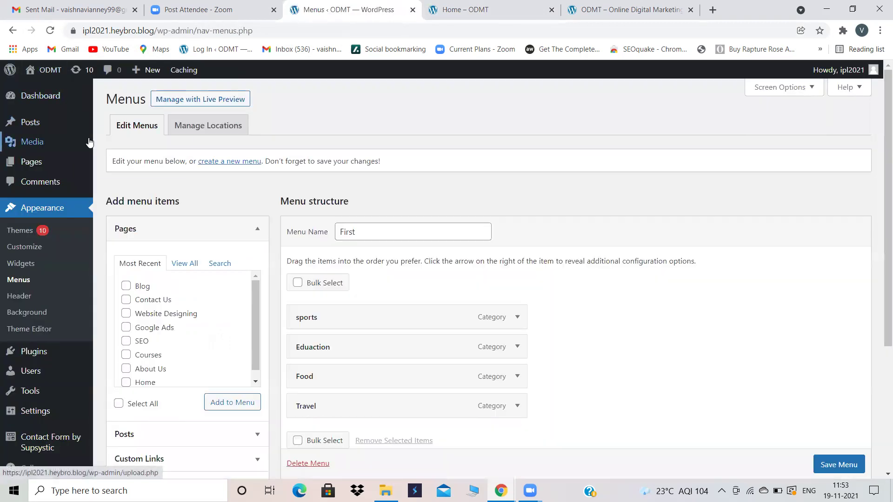
# Step: Paste the site address as the URL of a new custom link
pyautogui.moveTo(89, 142)
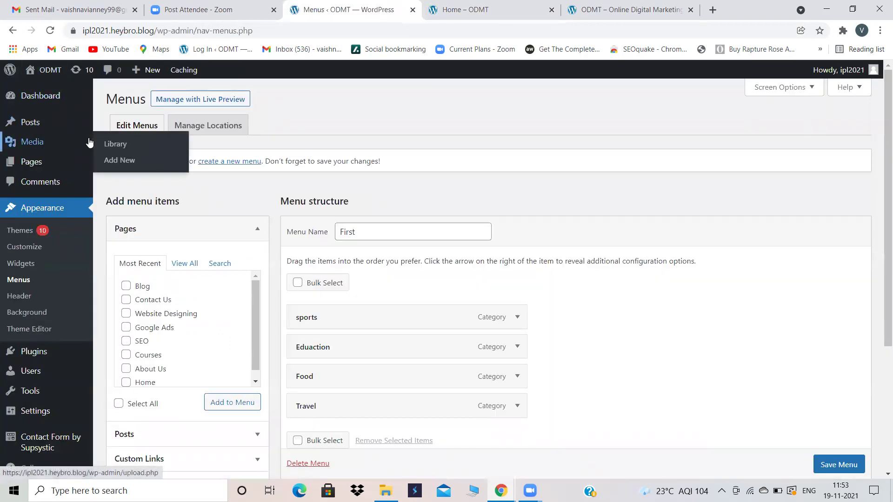
pyautogui.scroll(-2, 545, 114)
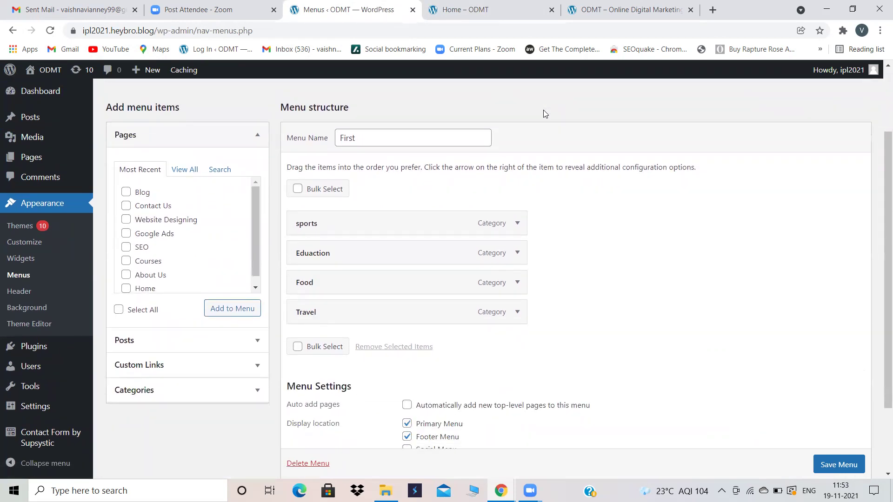
pyautogui.click(208, 366)
pyautogui.click(213, 223)
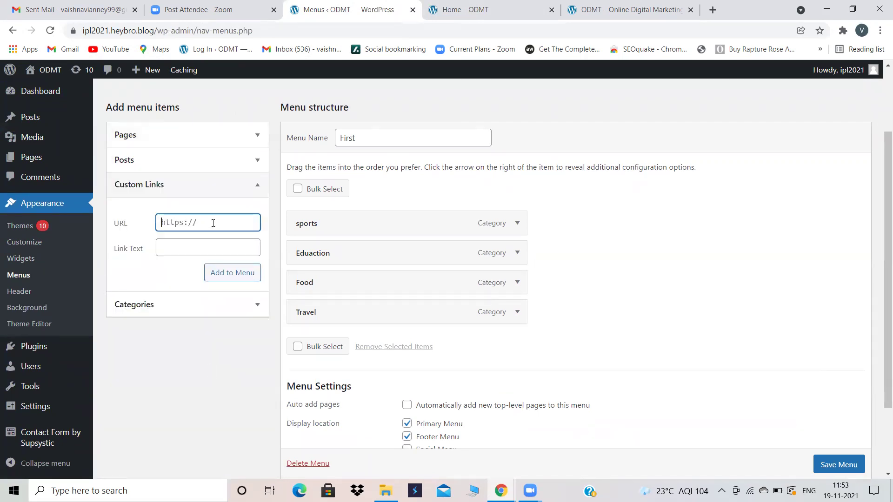
pyautogui.hotkey('ctrl', 'v')
# Step: Set the custom link text to Home and add it to the First menu
pyautogui.click(189, 252)
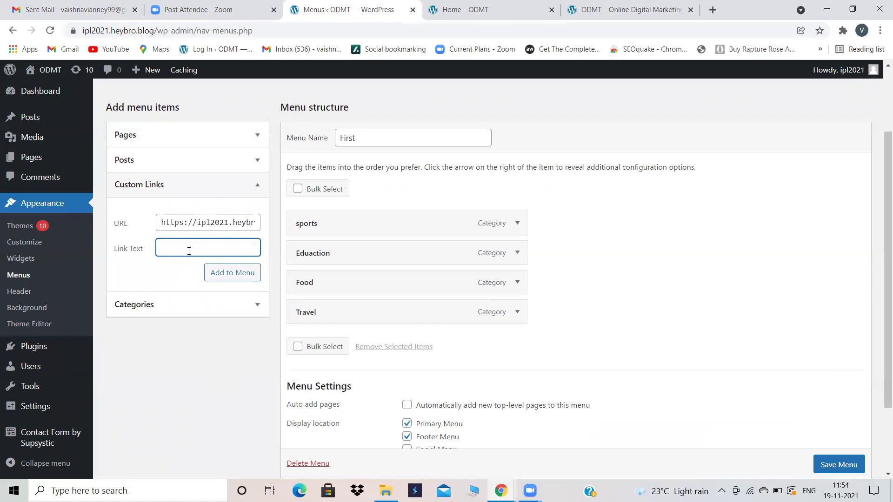
pyautogui.write('Home')
pyautogui.moveTo(188, 251); pyautogui.dragTo(127, 245)
pyautogui.press('BackSpace')
pyautogui.write('Blog')
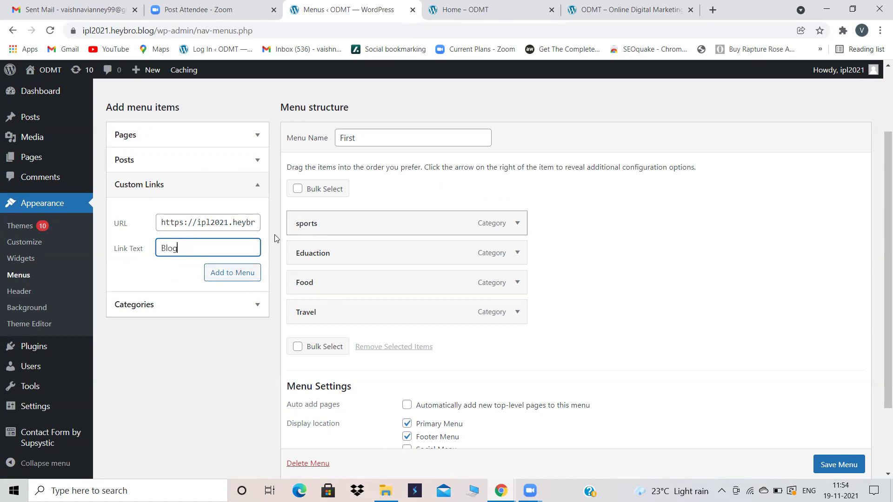
pyautogui.moveTo(175, 248); pyautogui.dragTo(159, 249)
pyautogui.press('BackSpace')
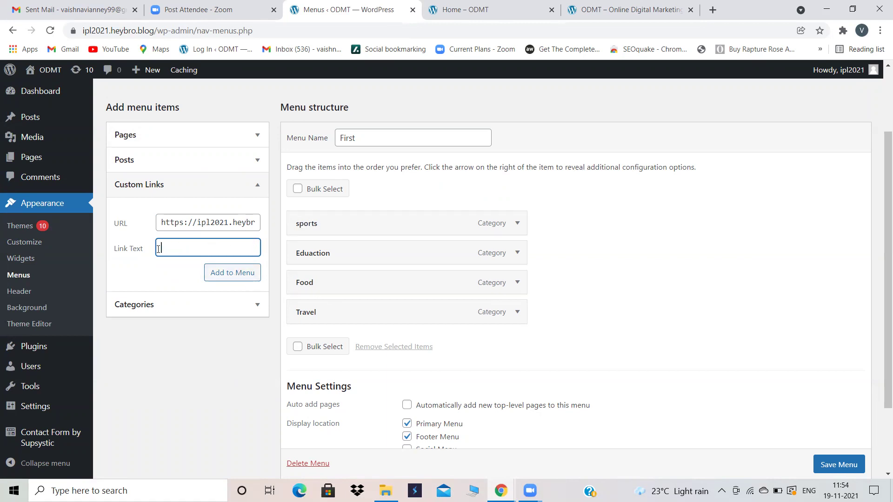
pyautogui.write('Home')
pyautogui.click(222, 271)
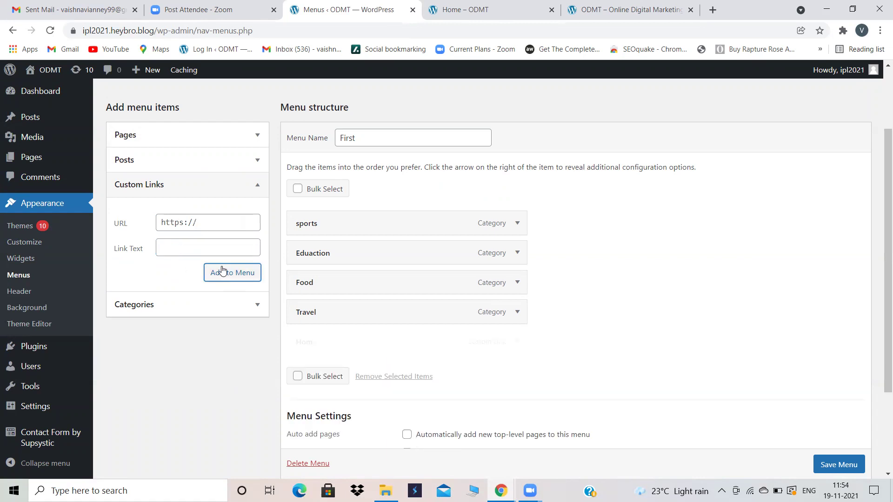
# Step: Drag Home to the top of the First menu and save it
pyautogui.moveTo(387, 344); pyautogui.dragTo(376, 225)
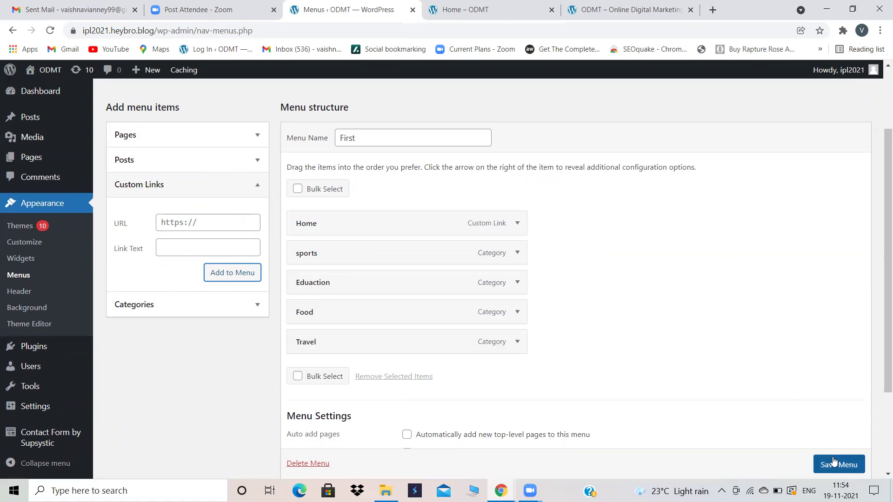
pyautogui.click(834, 462)
pyautogui.scroll(-1, 833, 462)
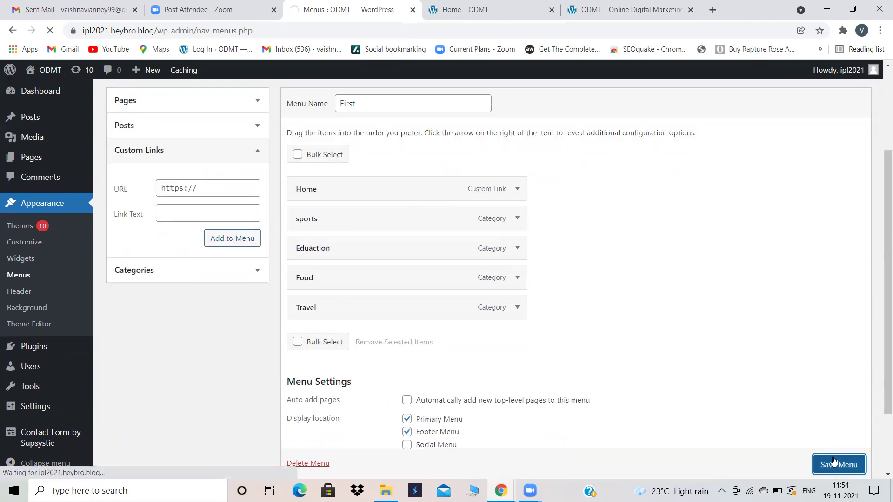
# Step: Reload the live Home page to check the new menu, then reopen the Custom Links form
pyautogui.click(469, 10)
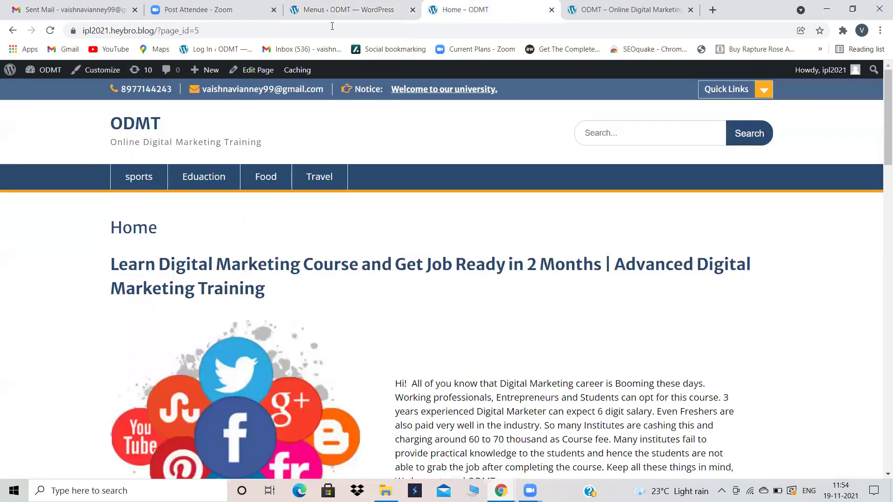
pyautogui.click(50, 30)
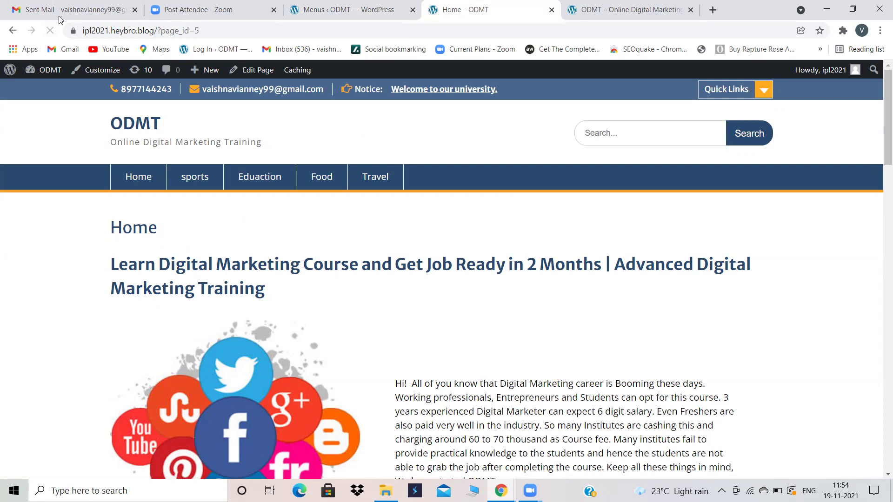
pyautogui.click(389, 4)
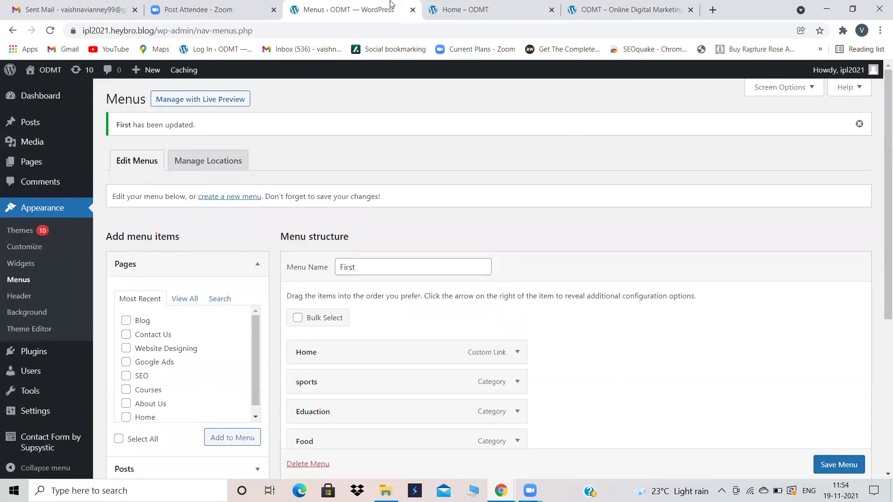
pyautogui.click(495, 6)
pyautogui.click(388, 4)
pyautogui.scroll(-2, 271, 362)
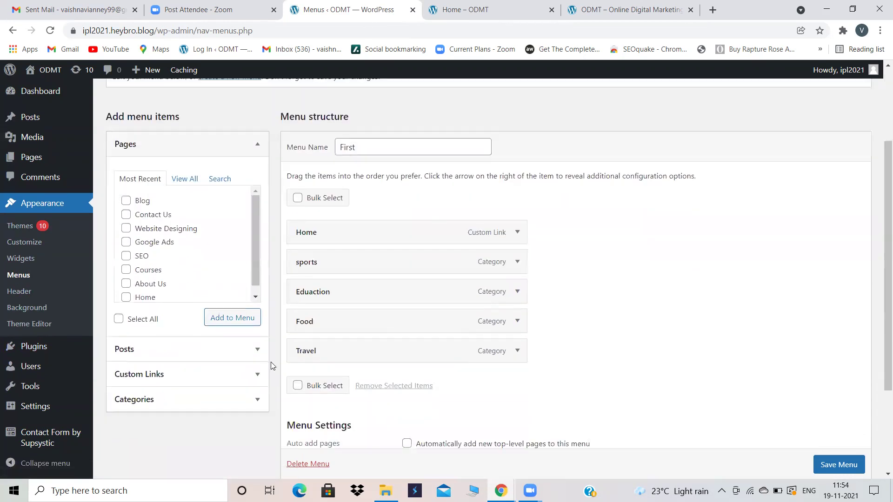
pyautogui.click(140, 370)
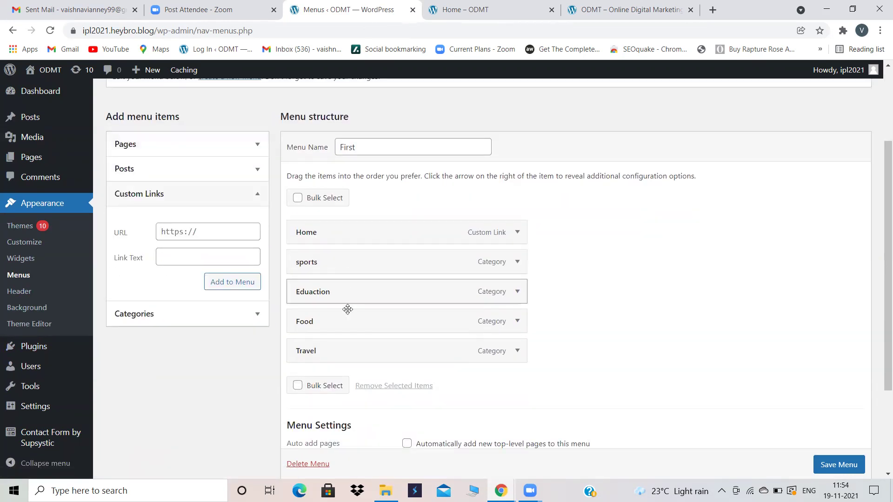
# Step: In the Customizer's Homepage Settings, keep 'Your latest posts' selected
pyautogui.moveTo(21, 380)
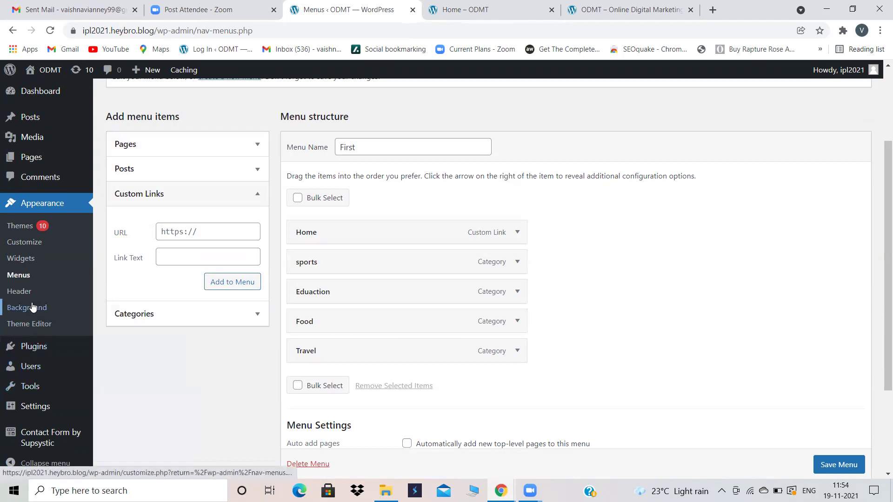
pyautogui.click(22, 243)
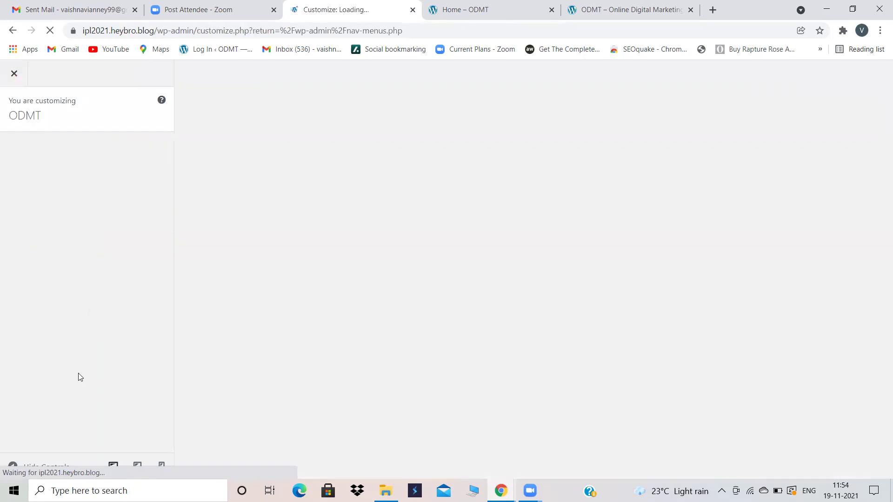
pyautogui.scroll(-1, 54, 390)
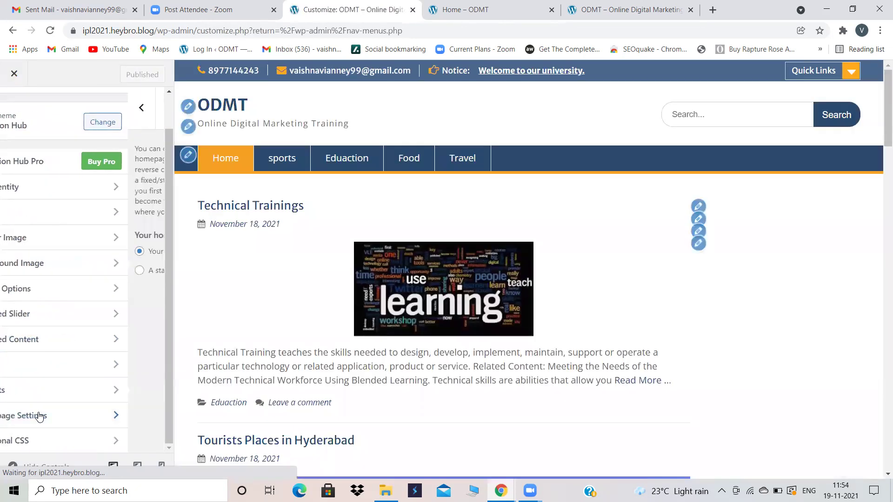
pyautogui.click(40, 414)
pyautogui.click(13, 252)
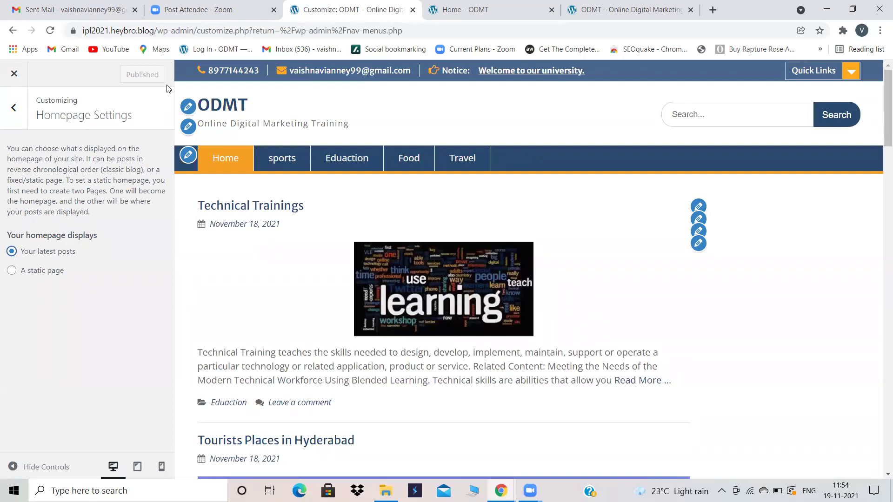
# Step: Reload and close the Home page tab, then load the copied site address in a new tab
pyautogui.click(510, 6)
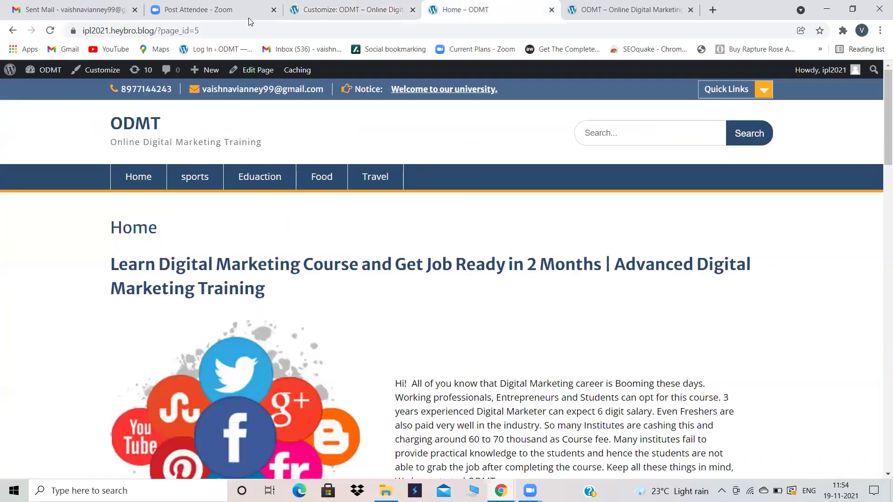
pyautogui.click(50, 32)
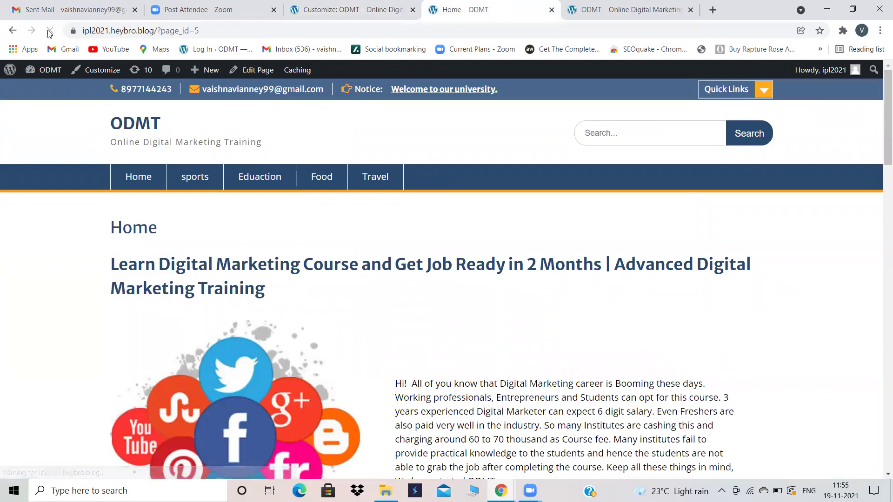
pyautogui.click(552, 10)
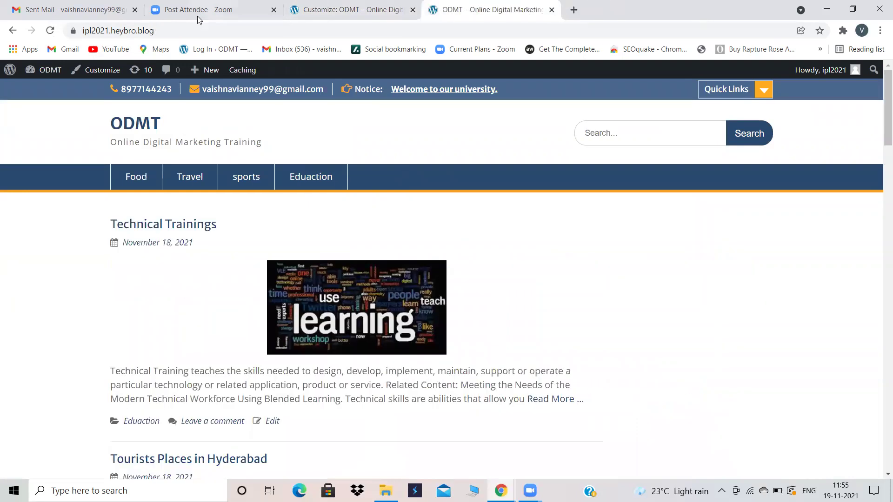
pyautogui.moveTo(155, 31); pyautogui.dragTo(86, 27)
pyautogui.hotkey('ctrl', 'c')
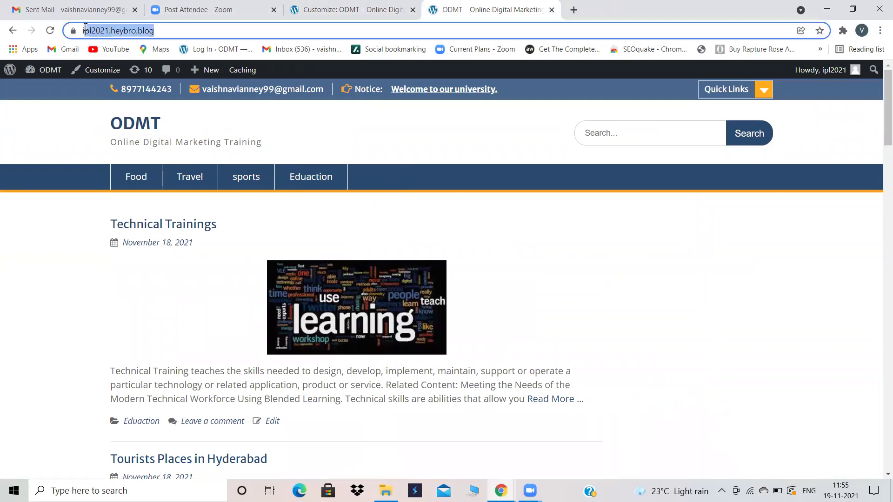
pyautogui.click(574, 10)
pyautogui.click(517, 26)
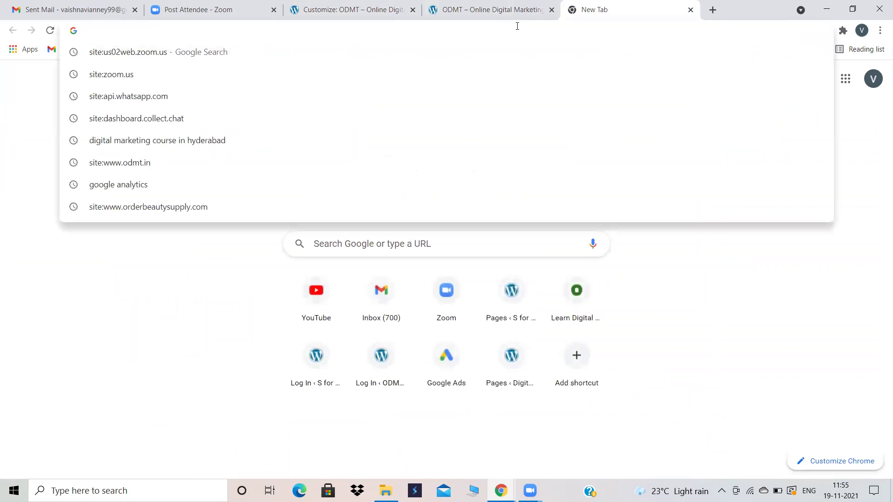
pyautogui.hotkey('ctrl', 'v')
pyautogui.press('Return')
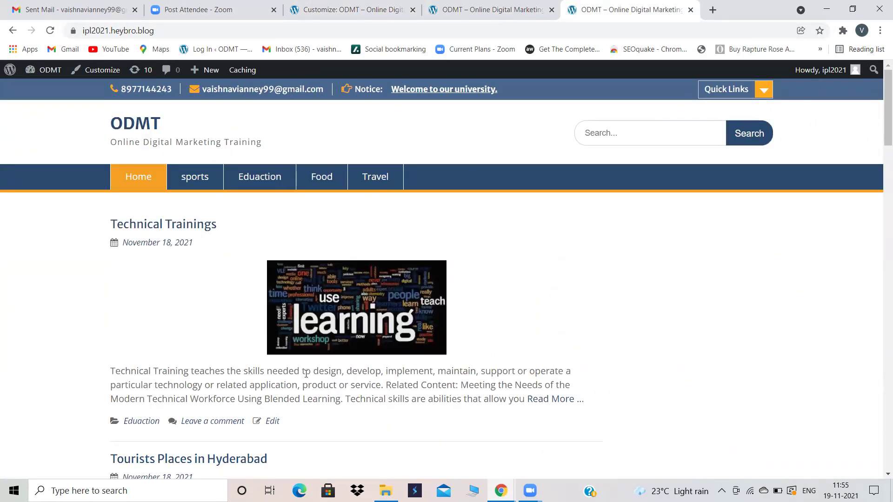
# Step: Glance over the ODMT site, then close the customizer to reach menu editing
pyautogui.scroll(-3, 305, 378)
pyautogui.scroll(3, 305, 378)
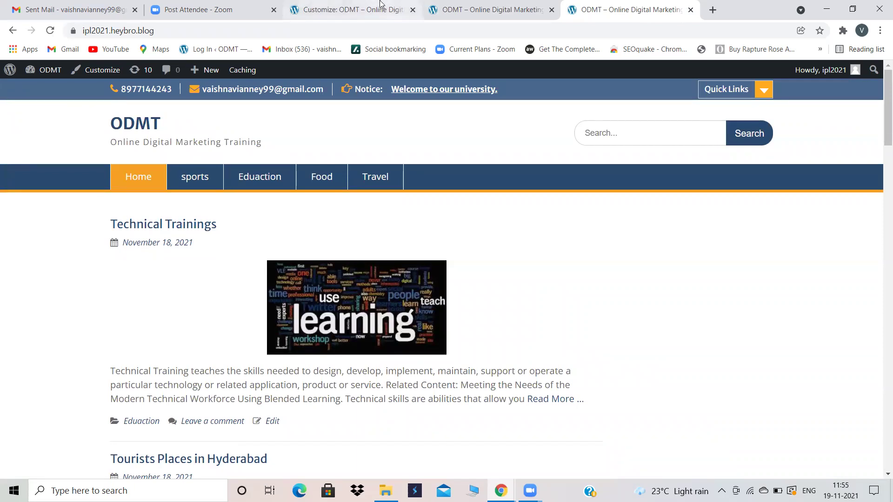
pyautogui.click(358, 9)
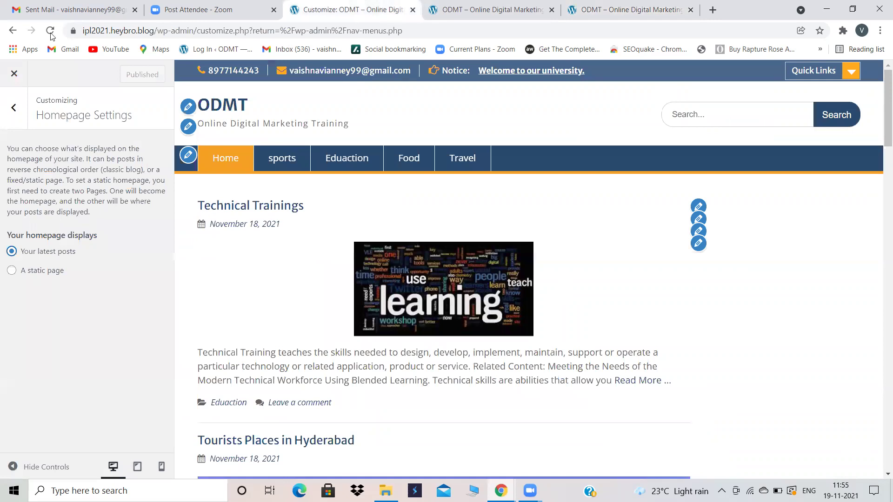
pyautogui.click(7, 81)
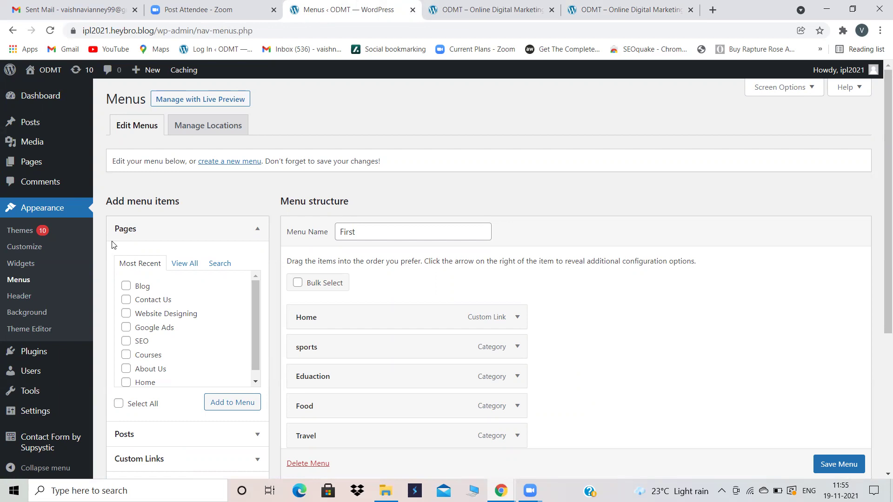
# Step: Search Add New themes for 'news way' and activate the News Way theme
pyautogui.click(24, 236)
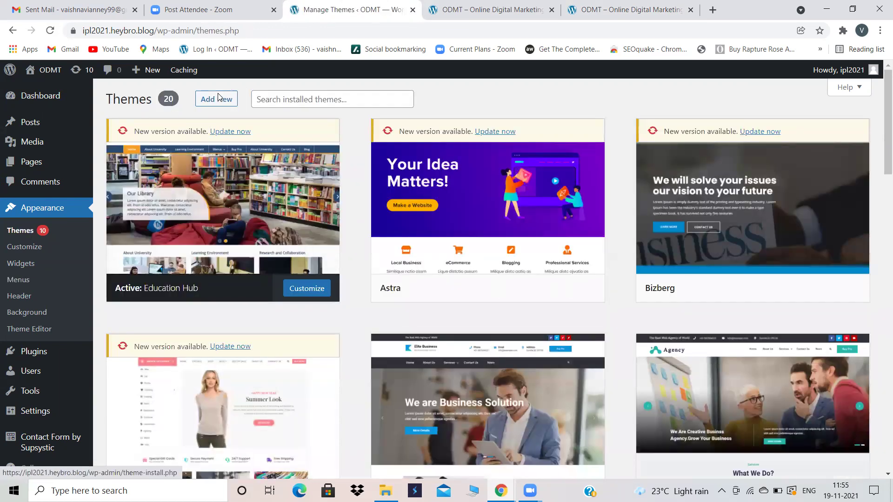
pyautogui.click(214, 100)
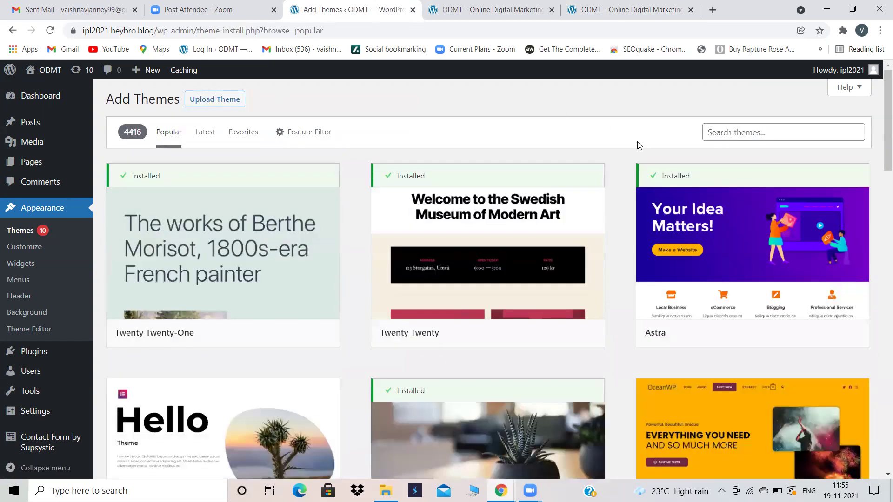
pyautogui.click(743, 130)
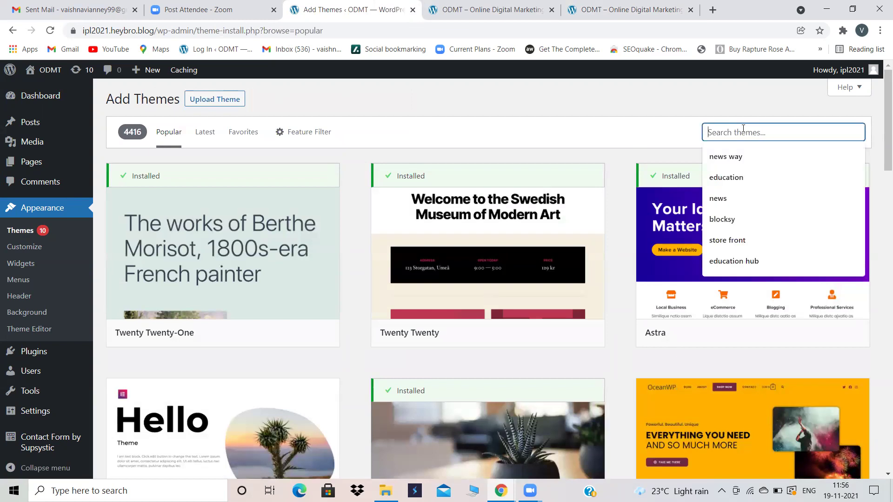
pyautogui.click(731, 157)
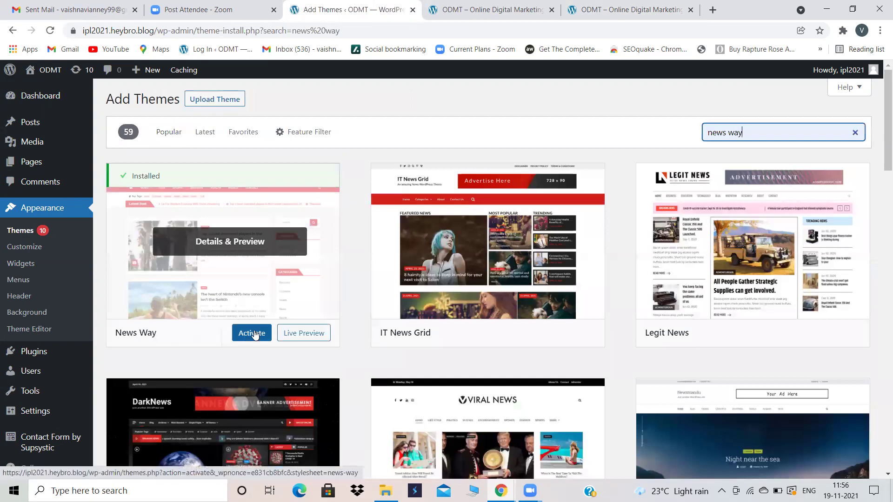
pyautogui.click(254, 334)
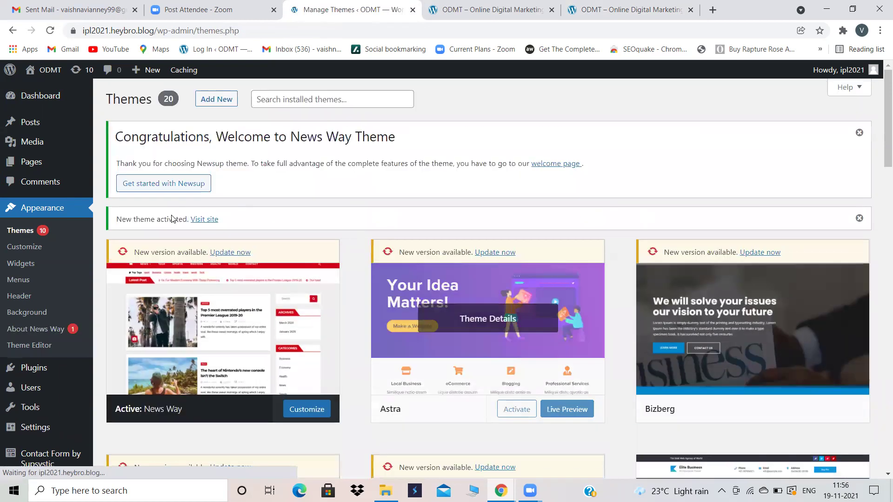
pyautogui.click(523, 5)
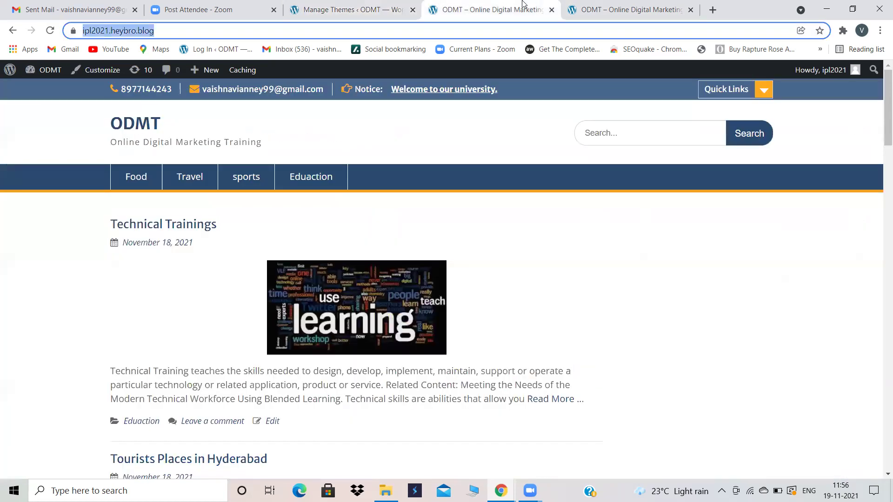
# Step: Reload the live site in News Way, browse the sports and home pages, then return to Themes
pyautogui.click(47, 29)
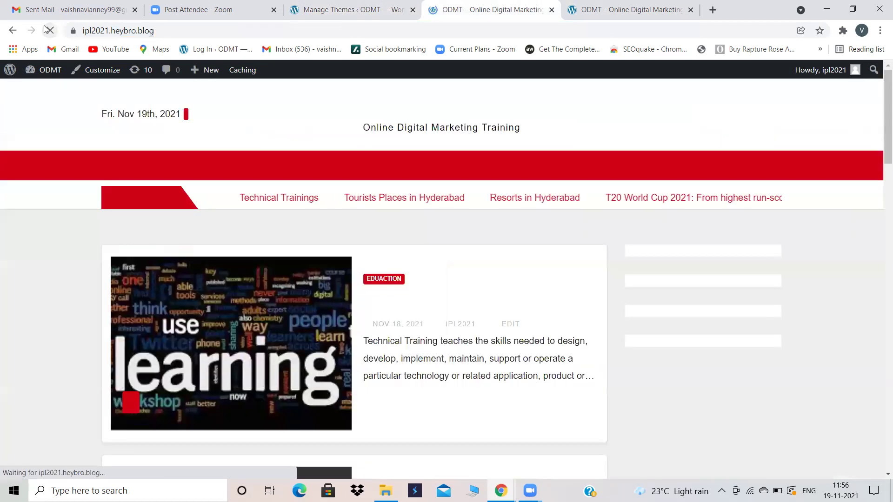
pyautogui.scroll(-4, 376, 234)
pyautogui.scroll(-4, 374, 233)
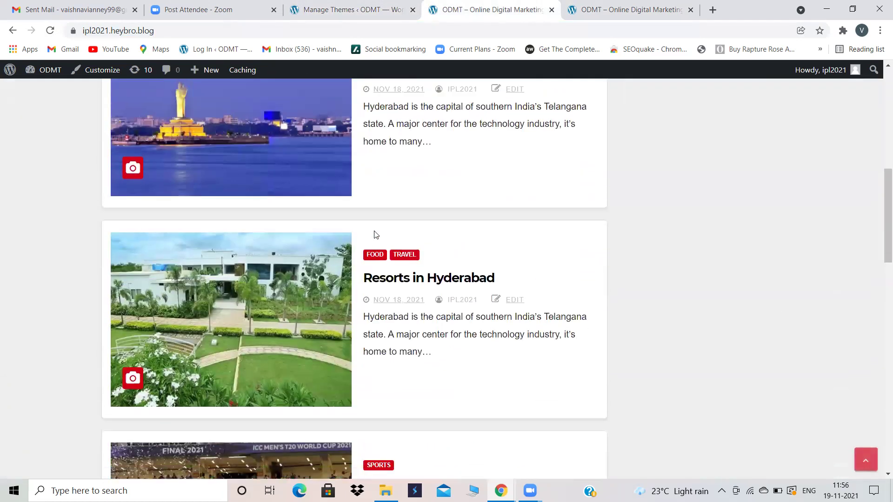
pyautogui.scroll(12, 374, 231)
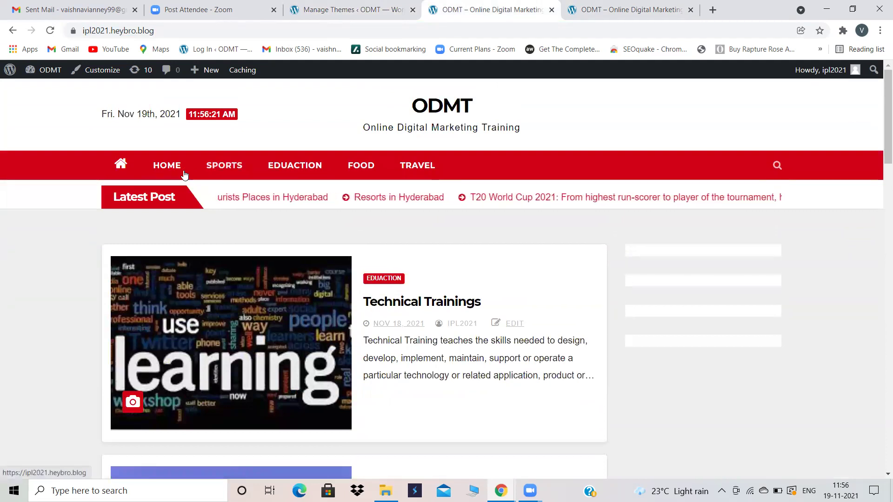
pyautogui.click(223, 167)
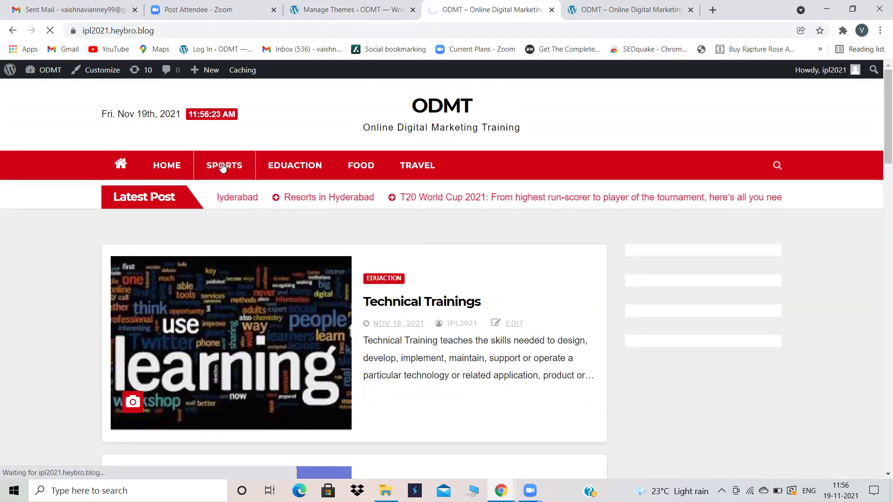
pyautogui.scroll(-4, 304, 331)
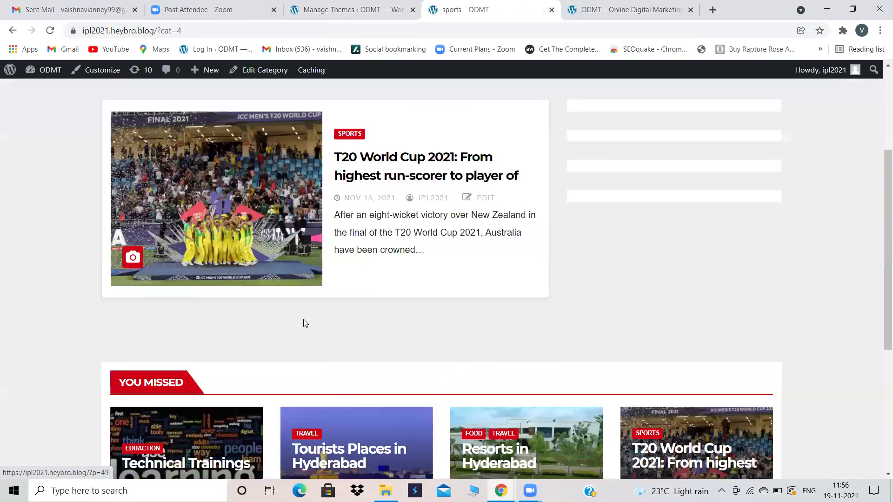
pyautogui.scroll(4, 303, 321)
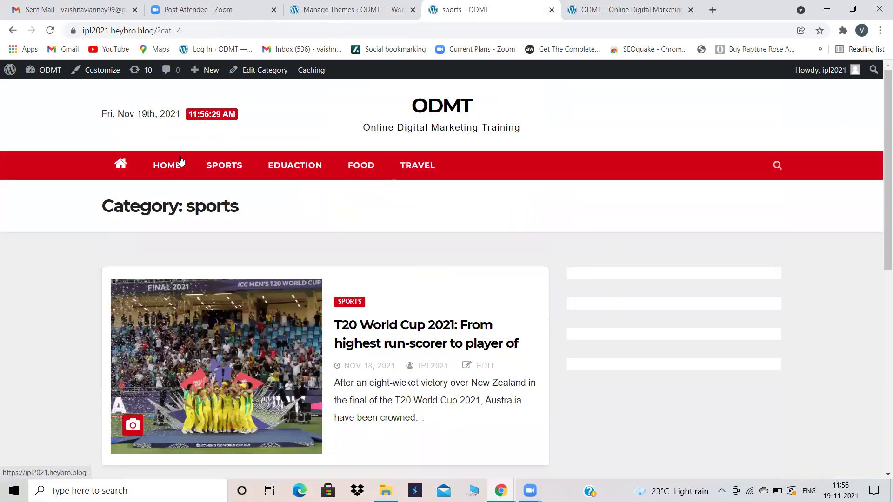
pyautogui.click(163, 169)
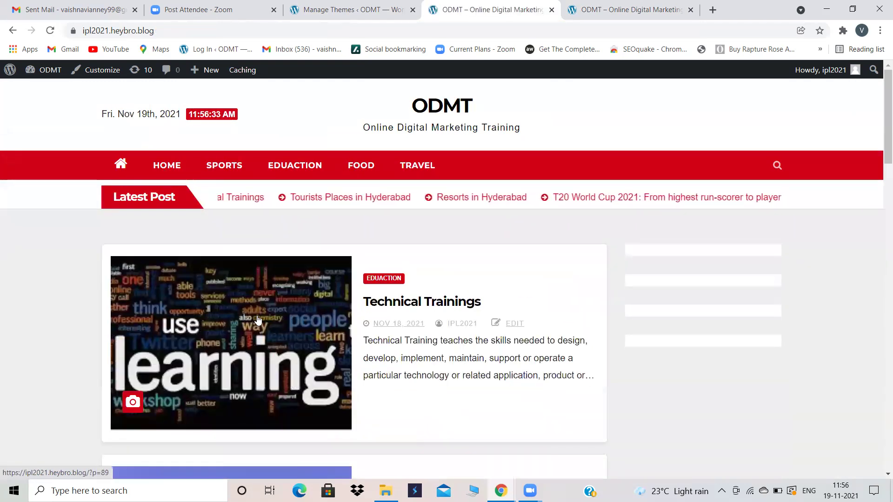
pyautogui.scroll(-5, 203, 357)
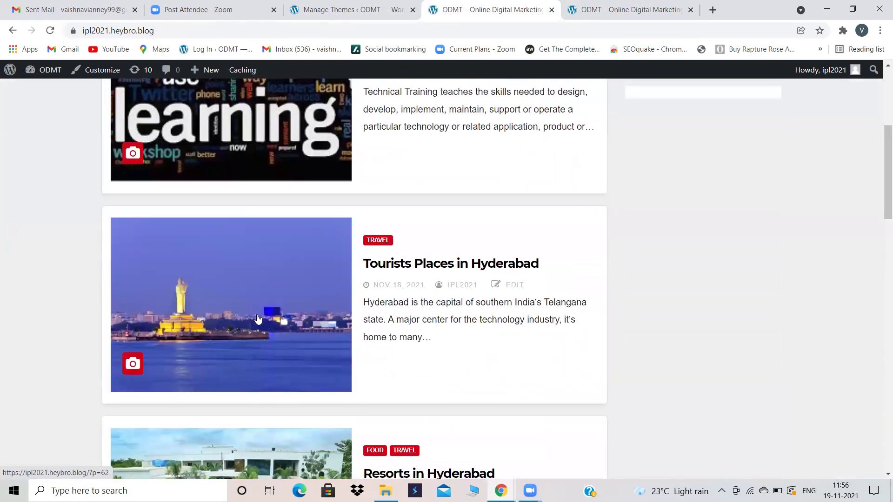
pyautogui.scroll(5, 257, 319)
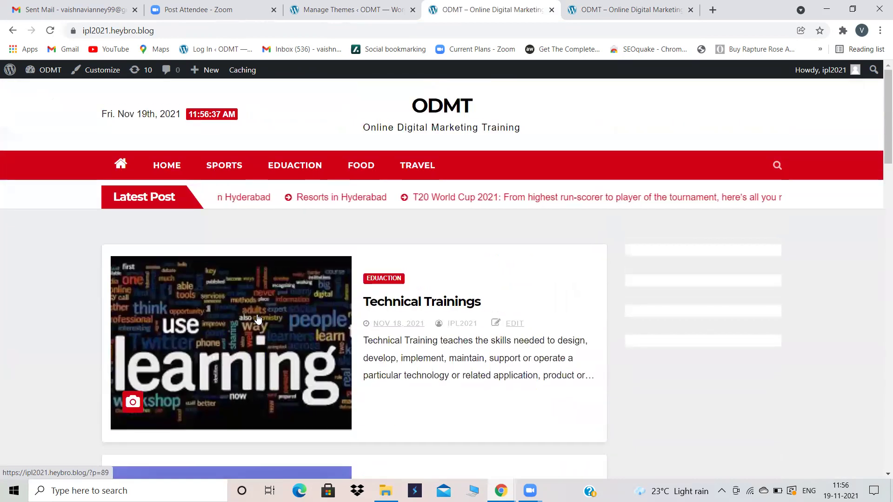
pyautogui.click(384, 4)
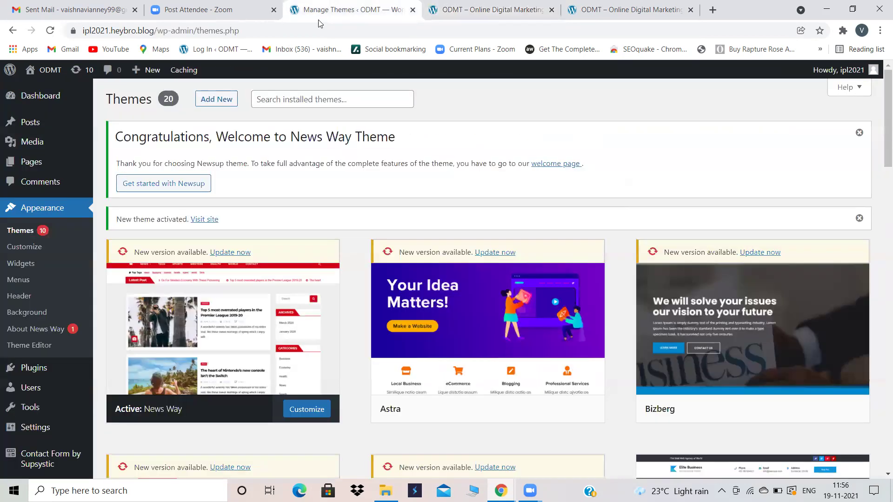
# Step: Review the Customizer's Homepage Settings for News Way, then back out to the main sections
pyautogui.click(20, 246)
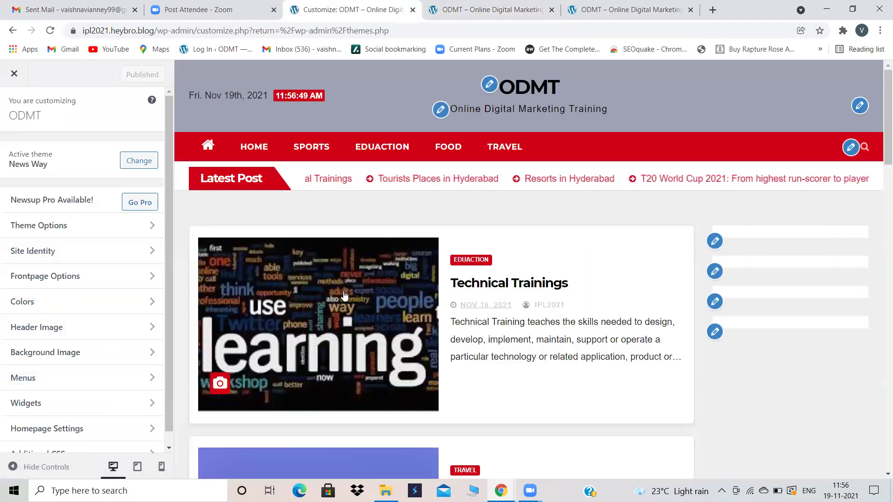
pyautogui.click(79, 428)
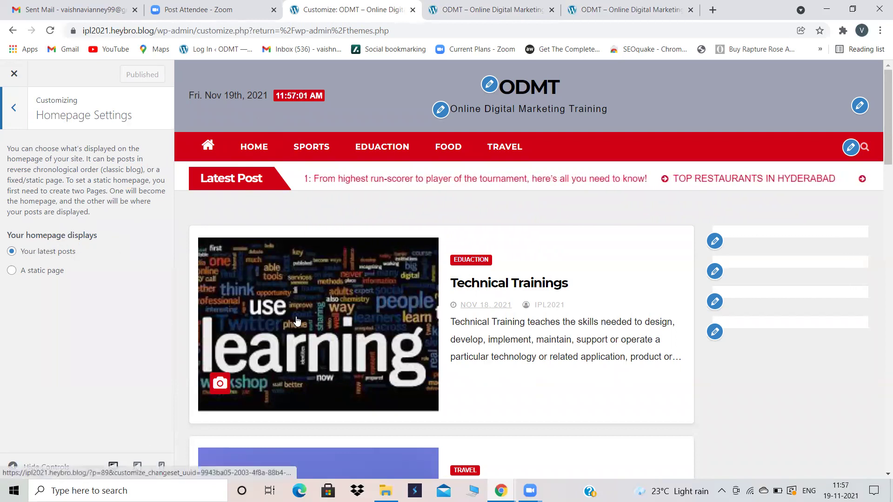
pyautogui.scroll(-20, 288, 316)
pyautogui.scroll(-4, 299, 315)
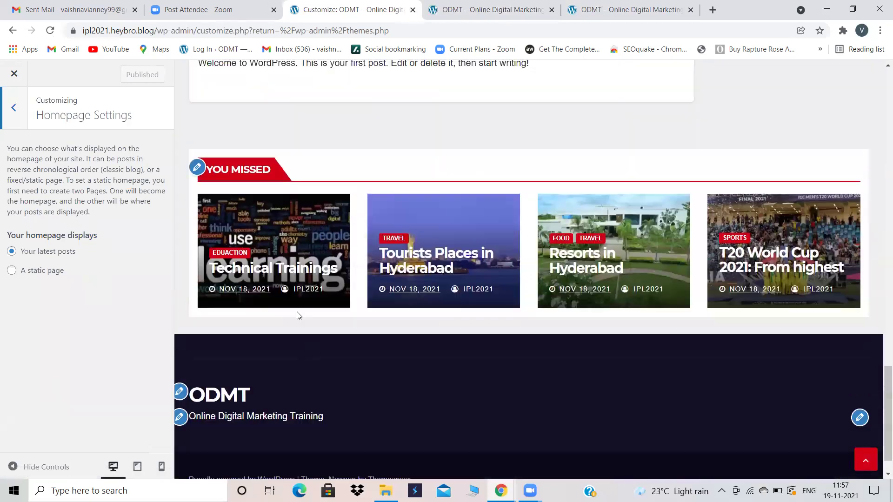
pyautogui.scroll(20, 299, 316)
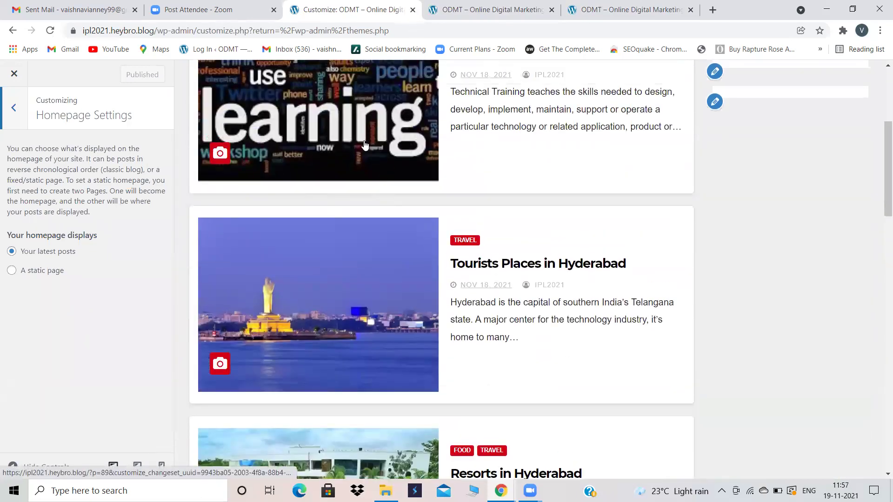
pyautogui.scroll(3, 364, 146)
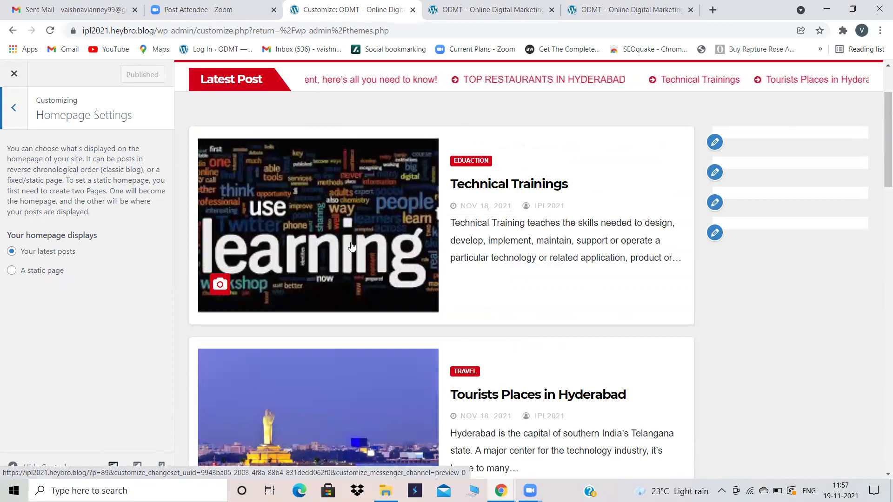
pyautogui.scroll(1, 389, 233)
pyautogui.scroll(1, 389, 233)
pyautogui.scroll(-7, 388, 234)
pyautogui.scroll(7, 387, 233)
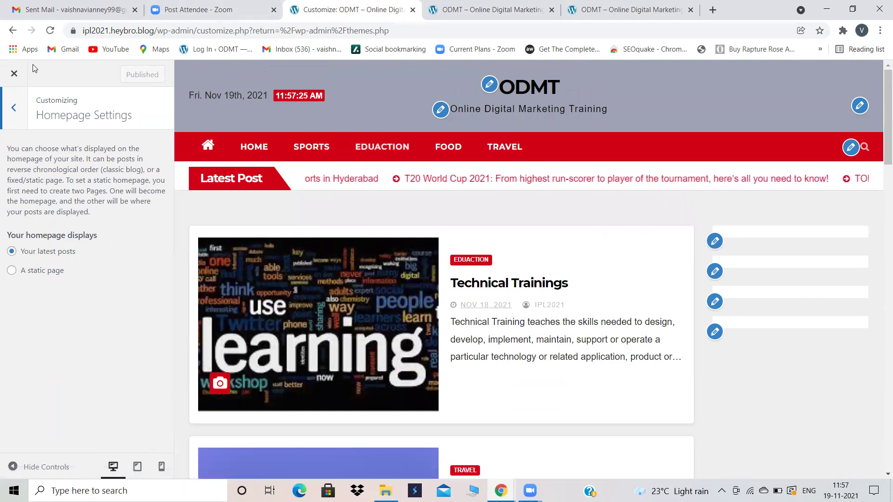
pyautogui.click(14, 110)
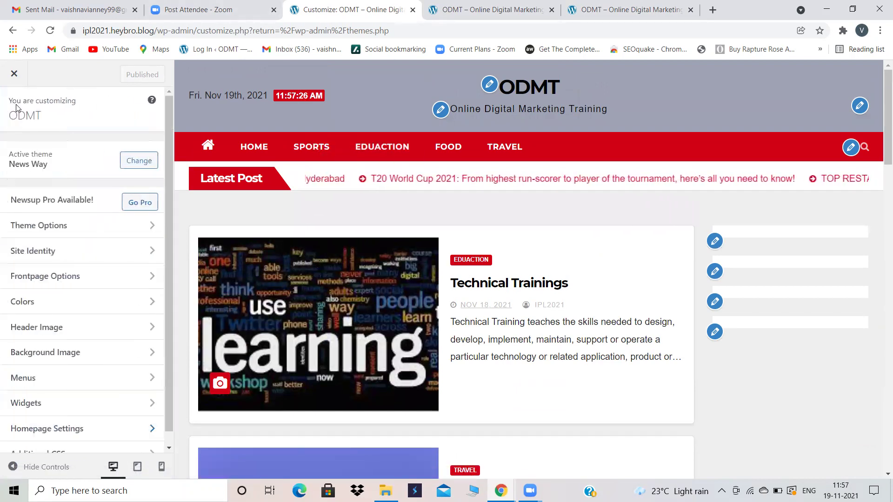
# Step: Close the customizer, open Menus, and view the live ODMT home page
pyautogui.click(8, 73)
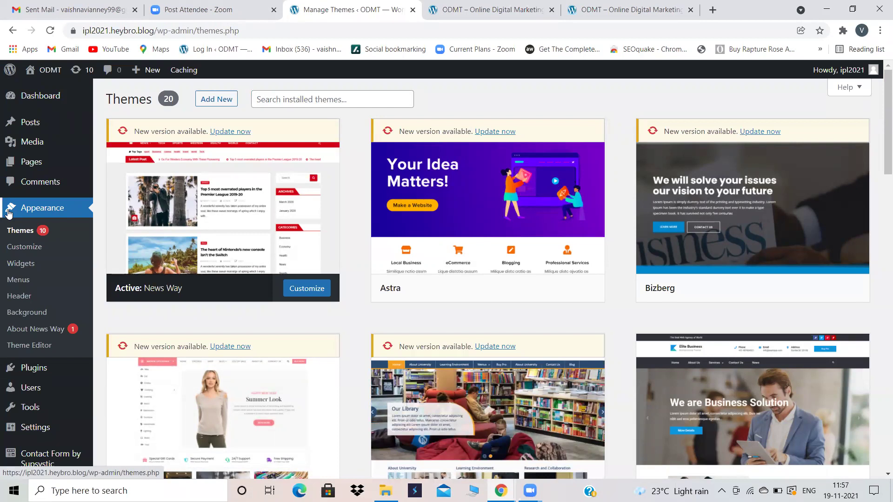
pyautogui.click(15, 280)
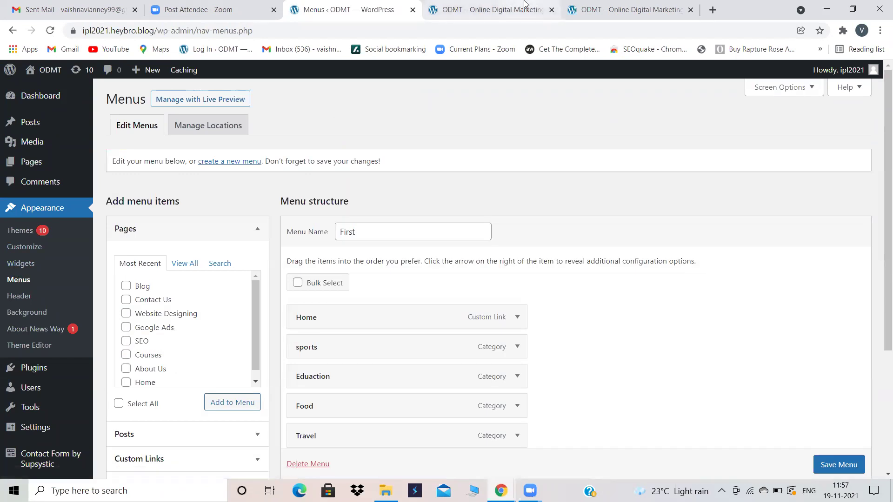
pyautogui.click(524, 5)
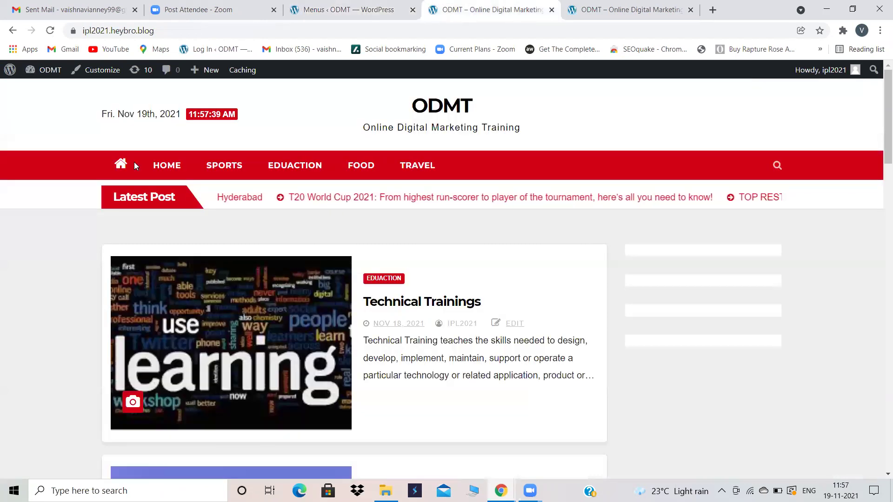
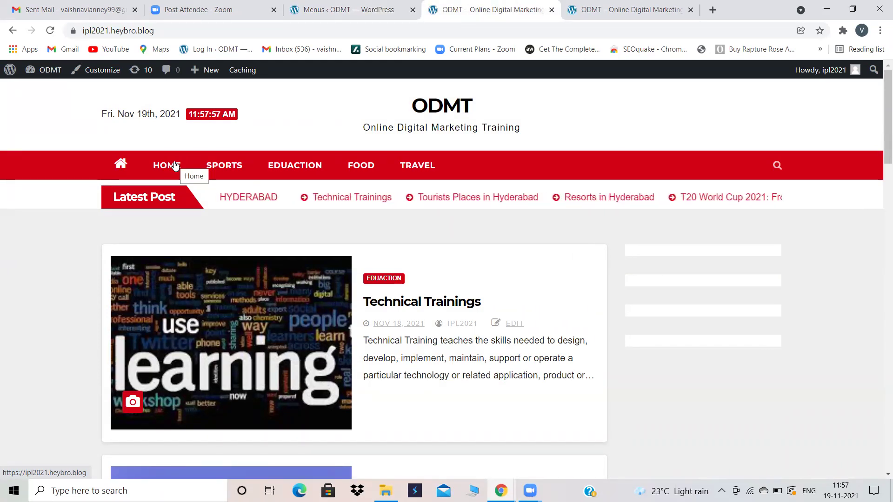
# Step: In the menu editor, expand the Posts and Custom Links panels and click into the link text field
pyautogui.click(403, 5)
pyautogui.scroll(-2, 163, 421)
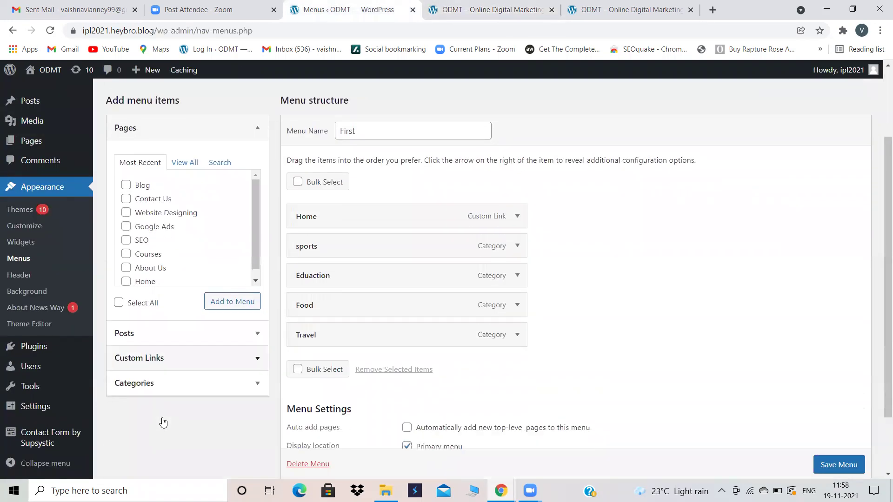
pyautogui.click(188, 343)
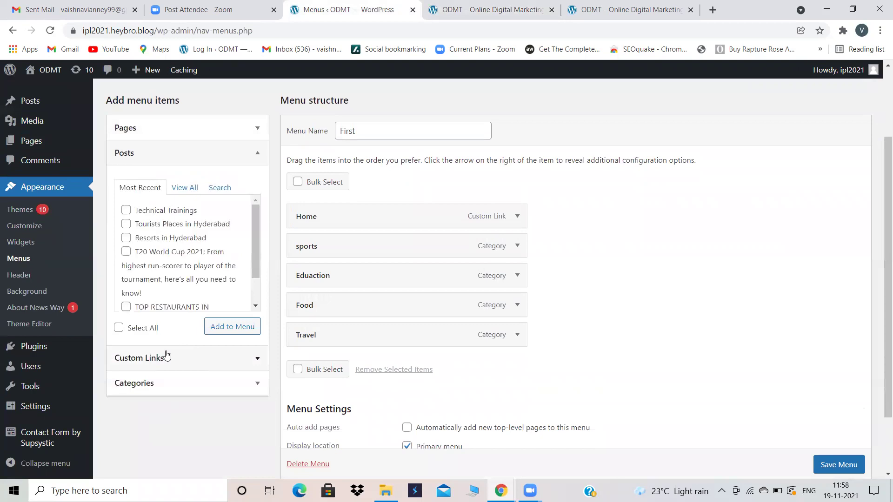
pyautogui.click(167, 356)
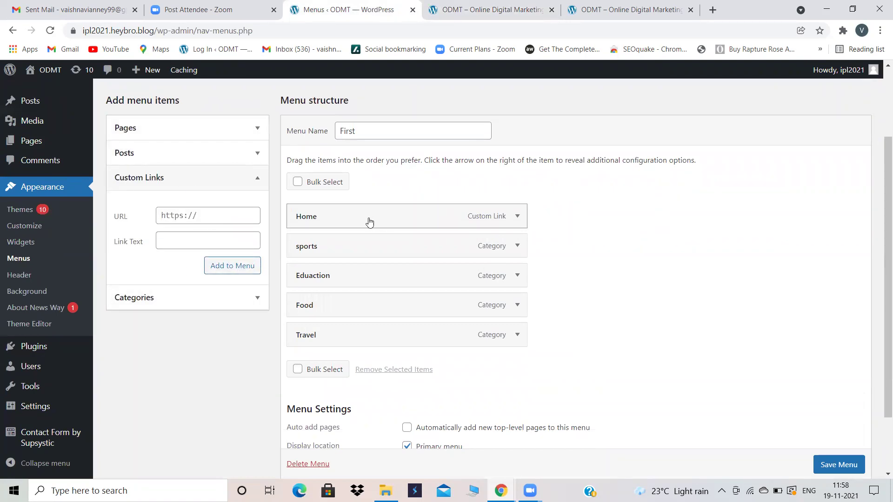
pyautogui.click(207, 240)
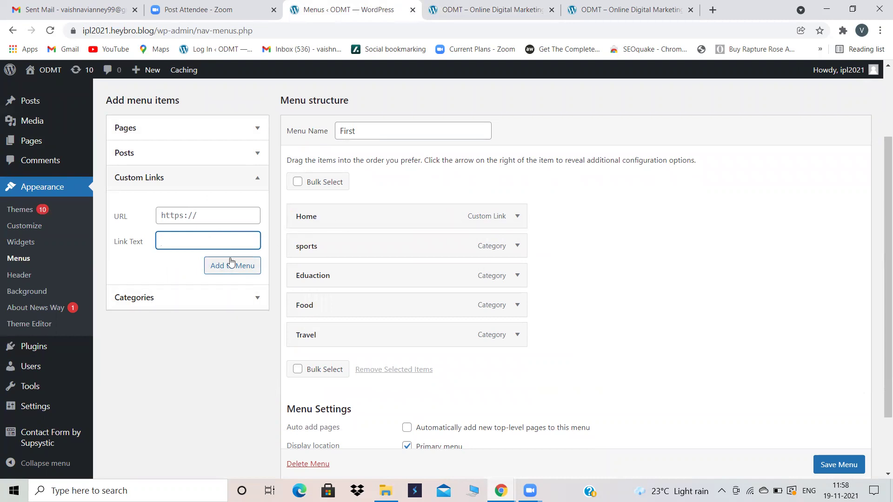
# Step: Scroll through the live ODMT site, then search Windows for notepad
pyautogui.click(493, 9)
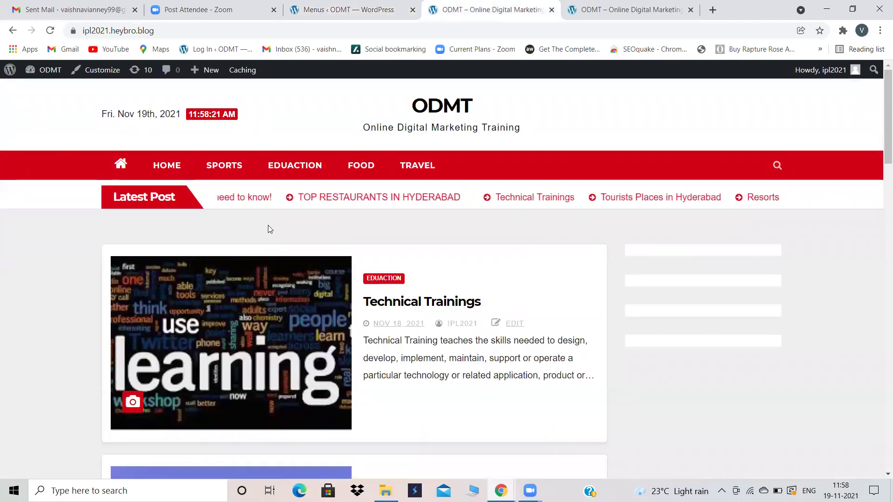
pyautogui.scroll(-3, 268, 225)
pyautogui.scroll(-5, 269, 229)
pyautogui.scroll(8, 268, 228)
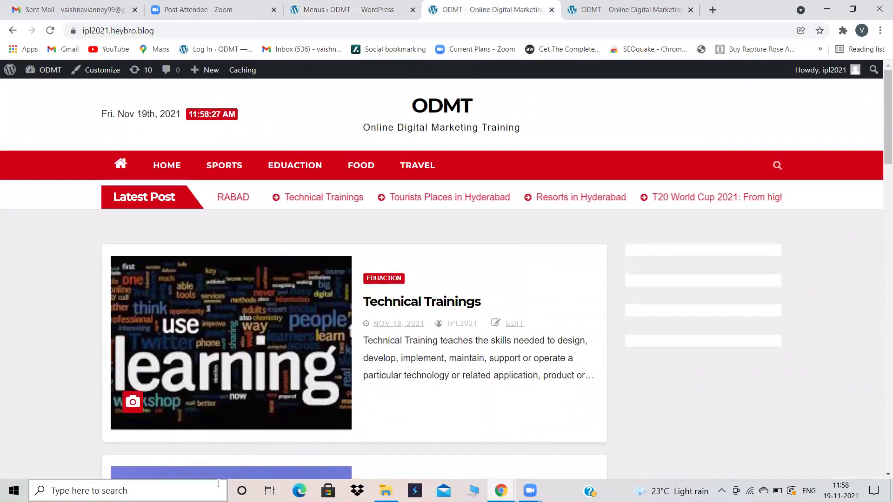
pyautogui.write('notepad')
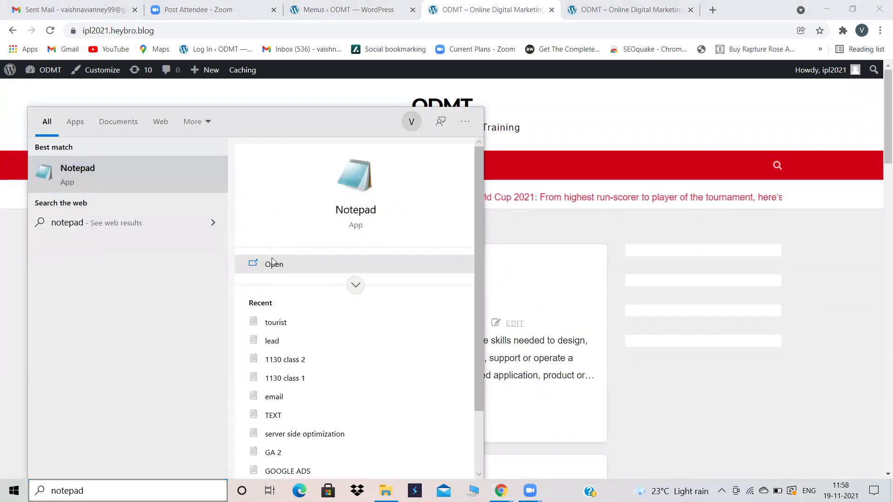
# Step: In Notepad, write a list headed plugins: contact form, whatsapp, live, popups
pyautogui.click(270, 263)
pyautogui.write('plugins ')
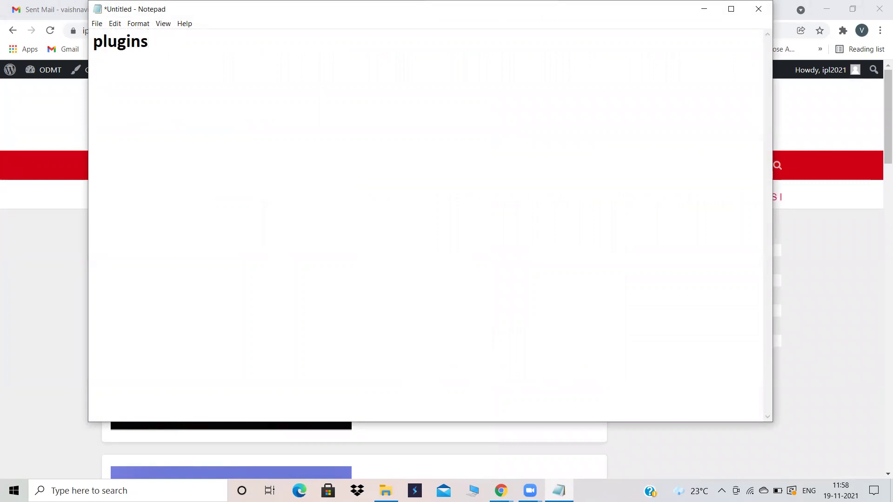
pyautogui.write('contact form ')
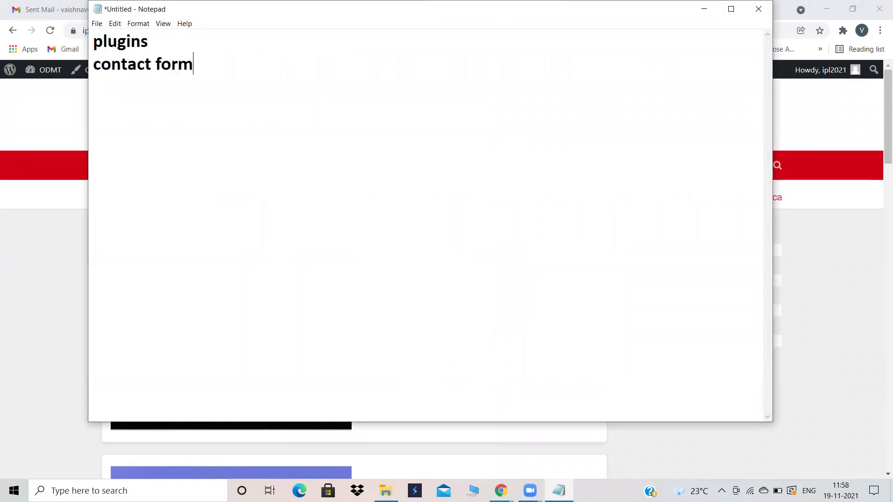
pyautogui.write('whatsapp')
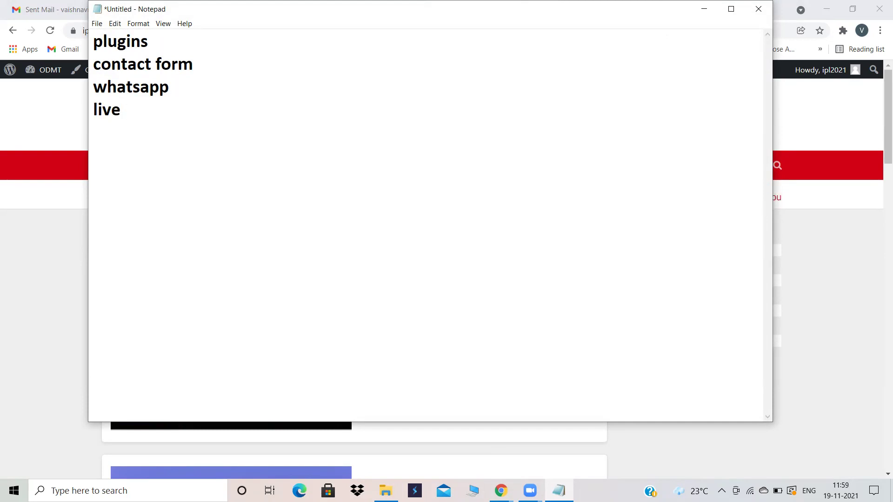
pyautogui.write('opups')
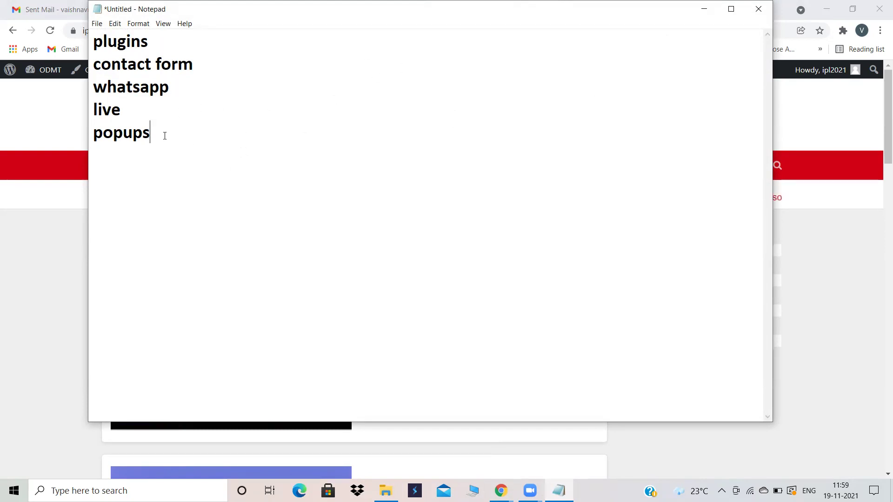
# Step: Move the Notepad window aside and minimize it to reveal the ODMT site
pyautogui.moveTo(151, 133); pyautogui.dragTo(90, 64)
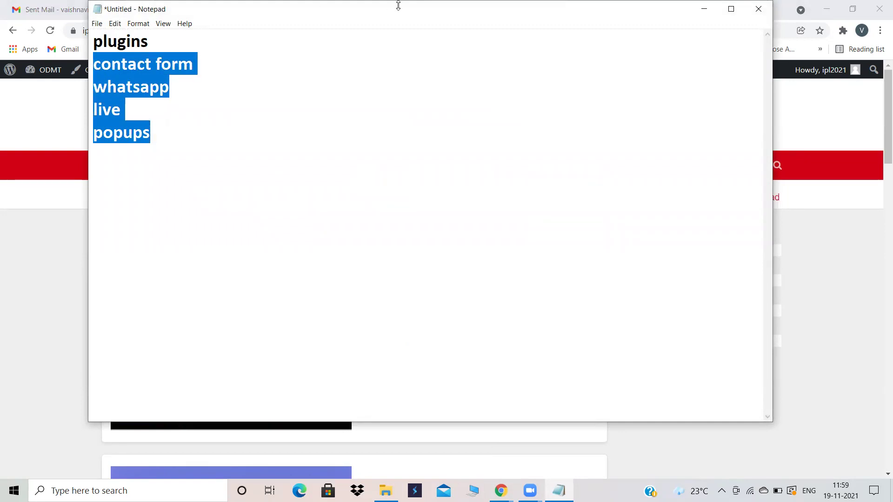
pyautogui.moveTo(378, 13); pyautogui.dragTo(337, 82)
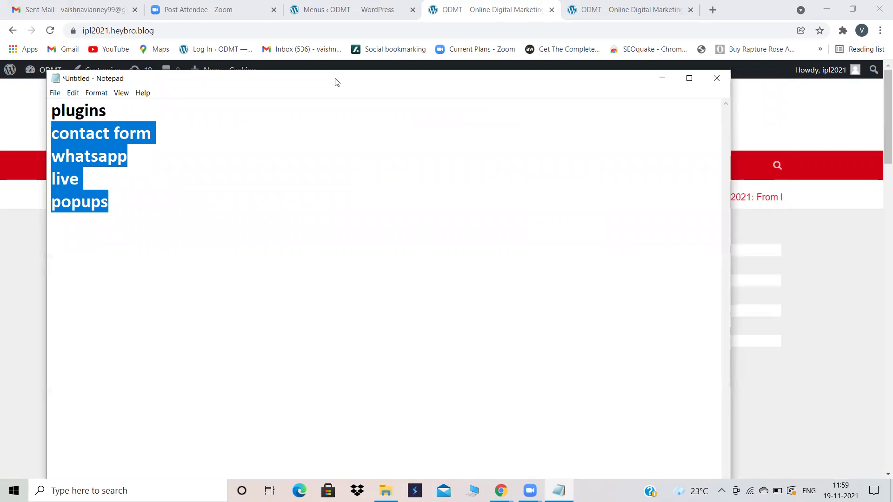
pyautogui.click(203, 143)
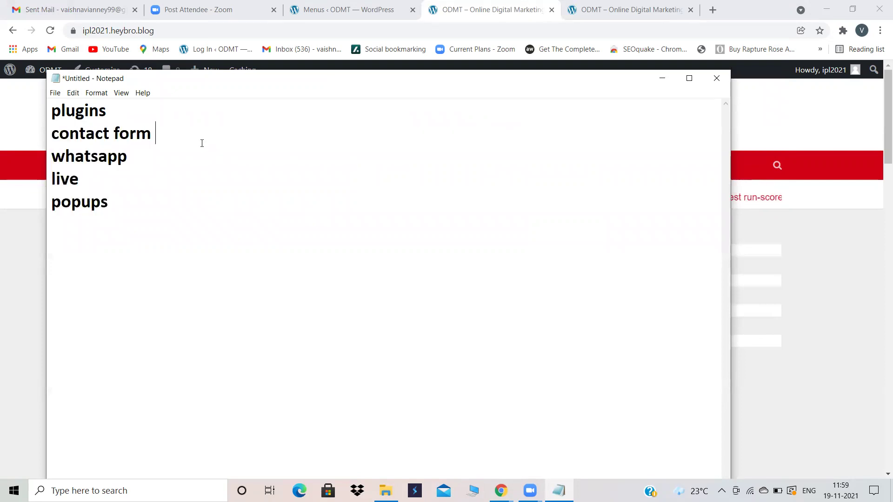
pyautogui.click(662, 77)
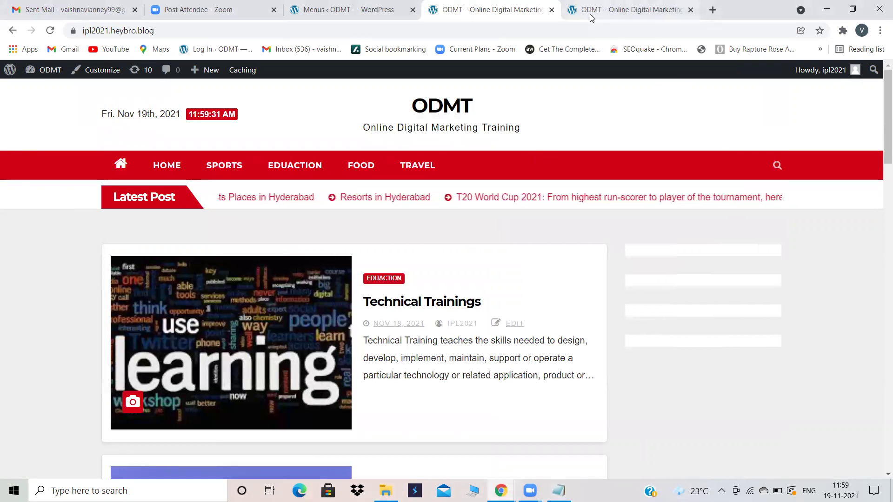
# Step: Go from the site tabs to the installed Plugins list in the WordPress admin
pyautogui.click(389, 10)
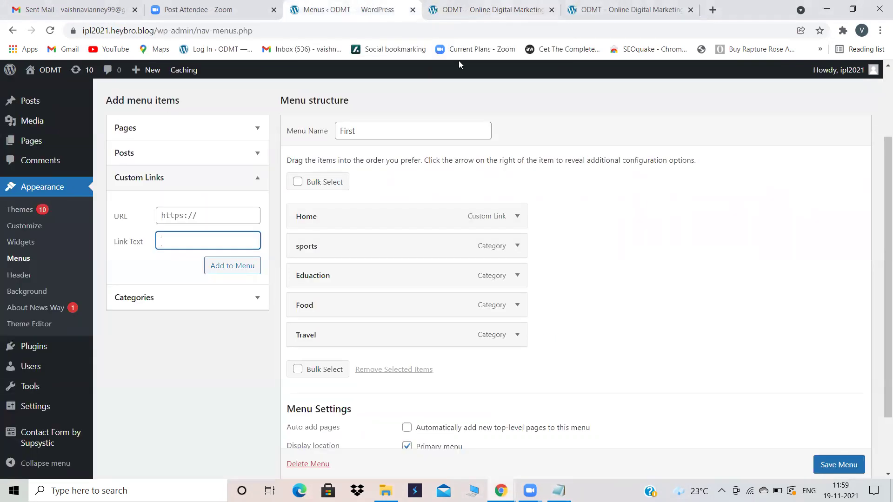
pyautogui.click(500, 10)
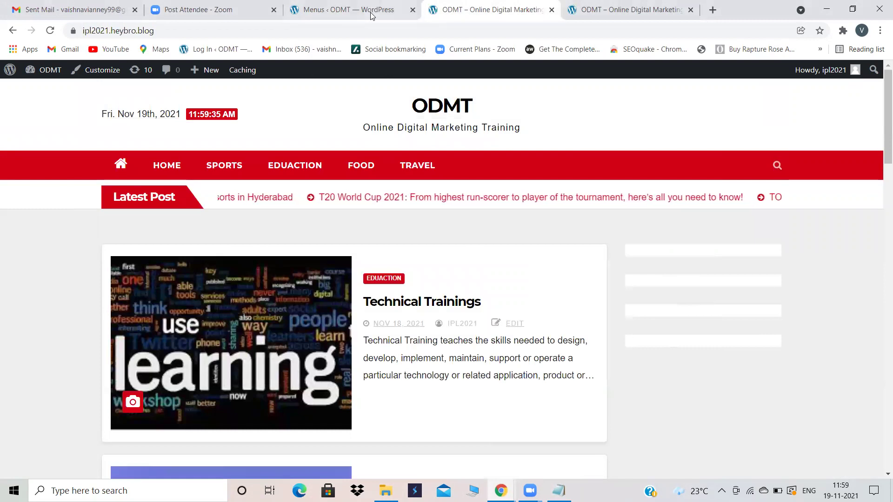
pyautogui.click(372, 10)
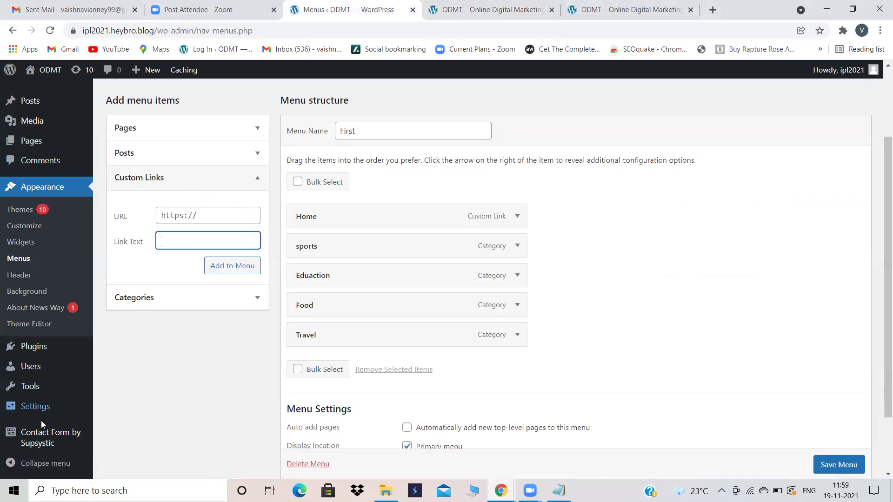
pyautogui.moveTo(45, 445)
pyautogui.click(21, 344)
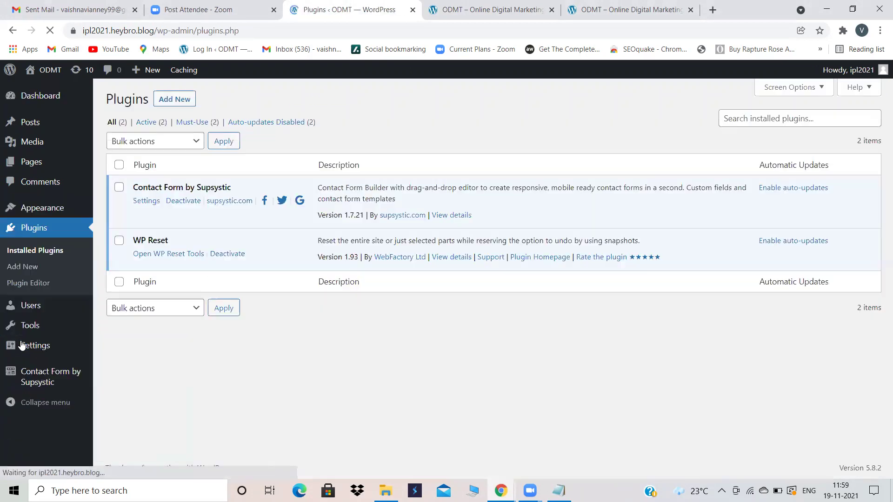
# Step: Deactivate Contact Form by Supsystic and delete it along with its data
pyautogui.click(184, 201)
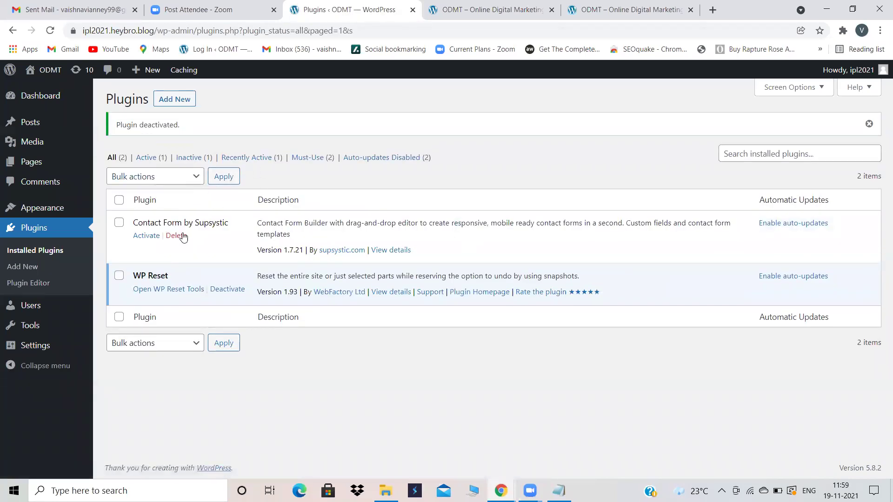
pyautogui.click(176, 239)
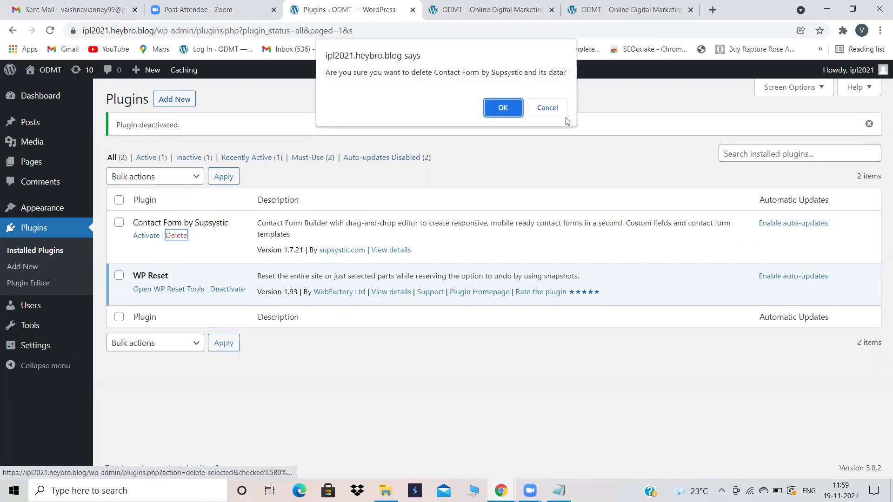
pyautogui.click(492, 105)
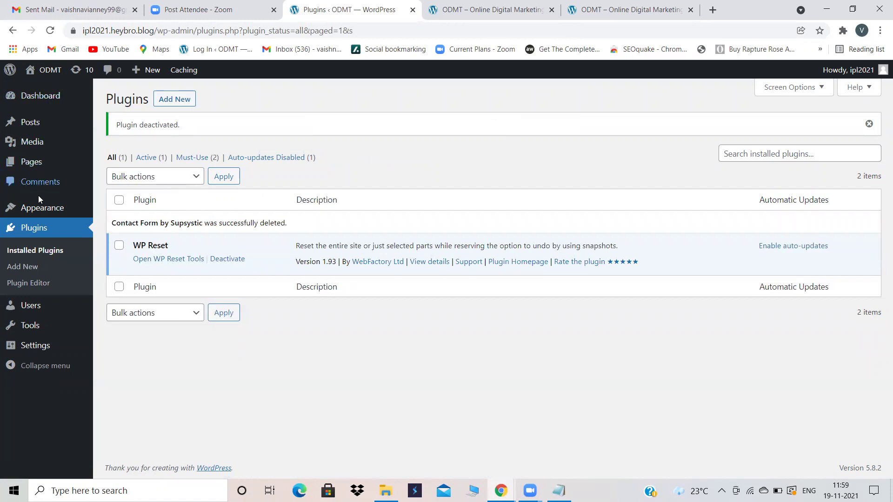
pyautogui.click(32, 161)
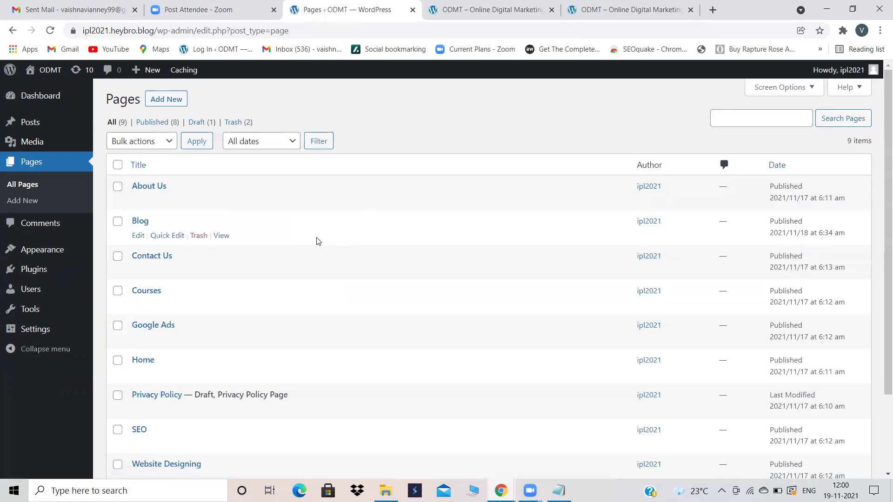
# Step: Open the First menu in the menu editor and expand the Home custom link's settings
pyautogui.moveTo(42, 249)
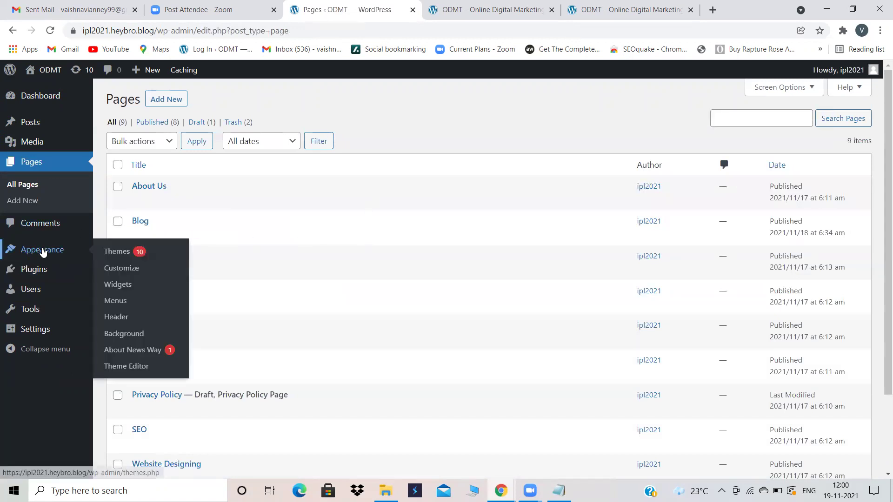
pyautogui.click(115, 301)
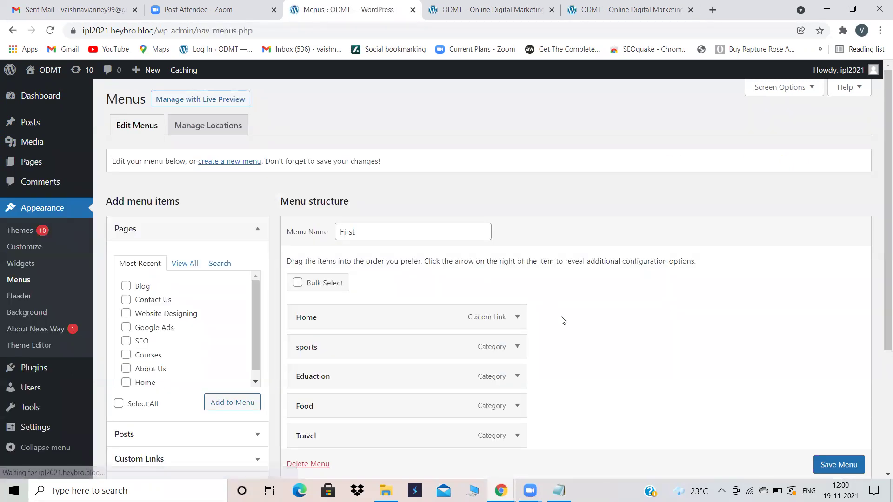
pyautogui.scroll(-2, 561, 321)
pyautogui.click(519, 211)
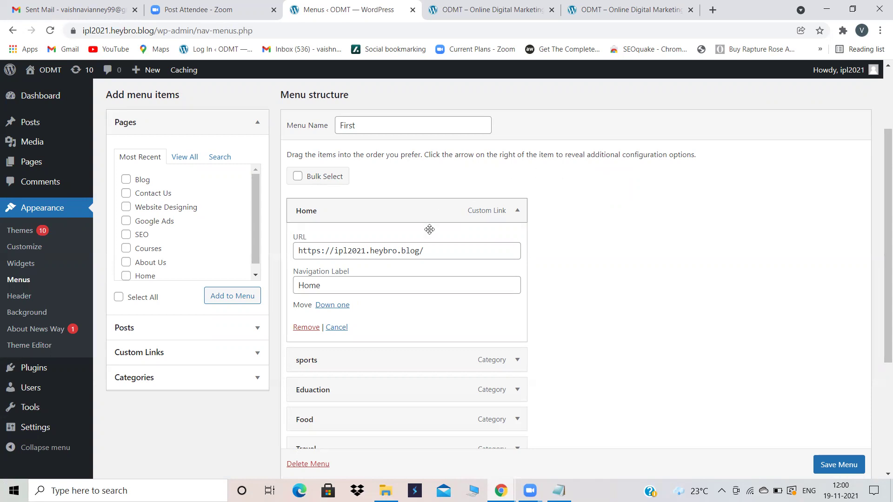
# Step: Remove the Home custom link, put the Home page first and About Us below it
pyautogui.click(305, 328)
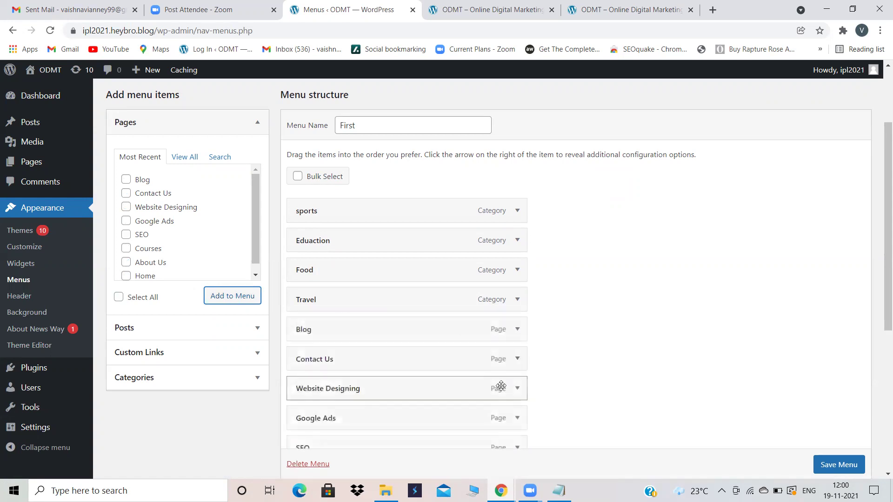
pyautogui.scroll(-1, 501, 385)
pyautogui.scroll(-1, 501, 386)
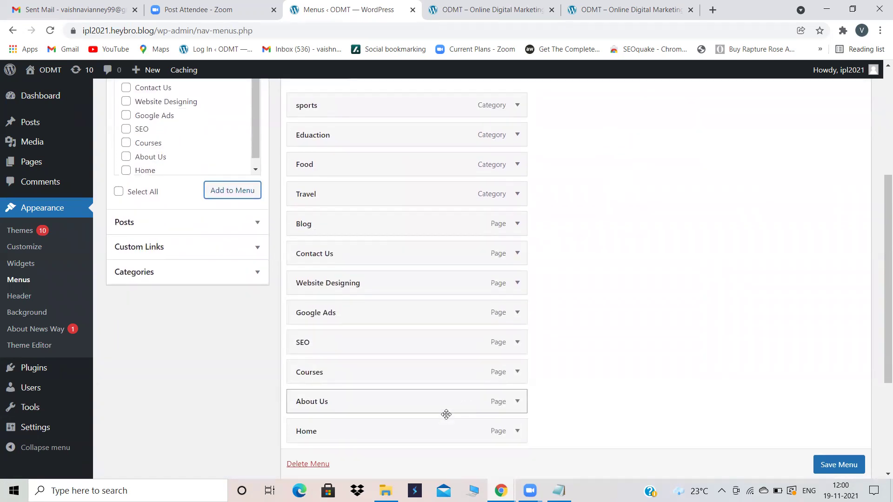
pyautogui.moveTo(451, 413); pyautogui.dragTo(453, 278)
pyautogui.moveTo(392, 319); pyautogui.dragTo(369, 255)
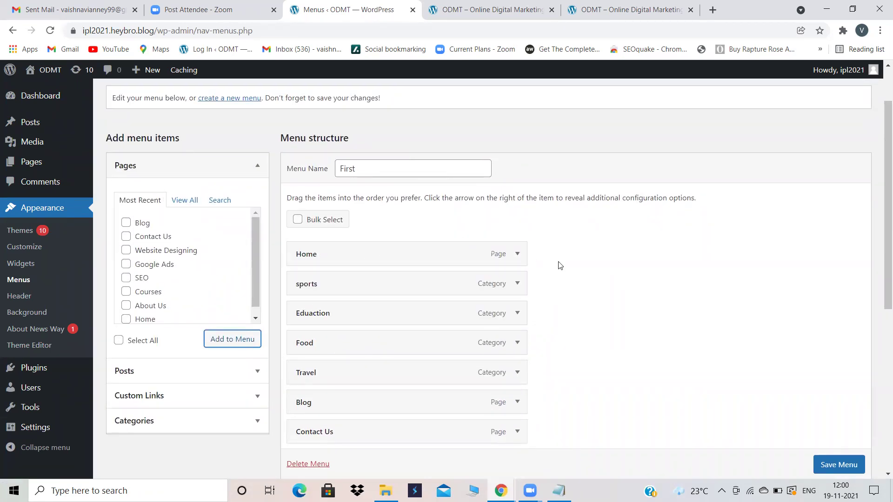
pyautogui.scroll(-2, 559, 264)
pyautogui.scroll(-1, 560, 265)
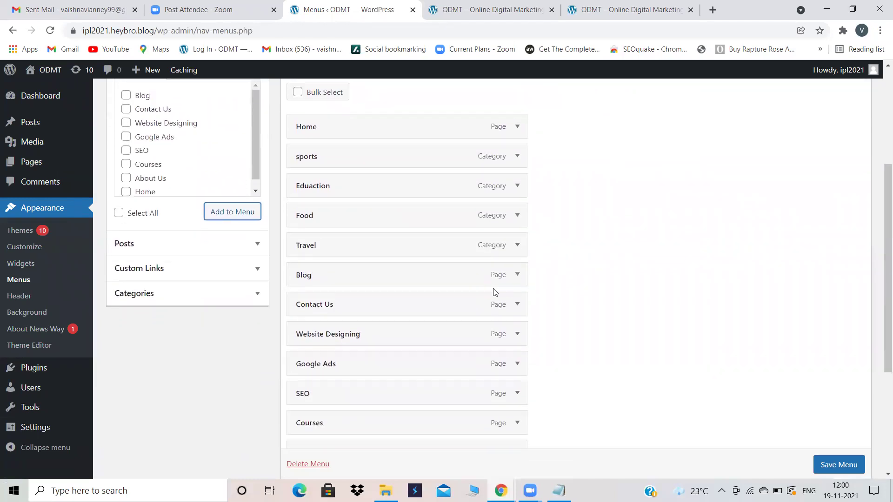
pyautogui.scroll(-2, 372, 392)
pyautogui.moveTo(375, 383); pyautogui.dragTo(358, 189)
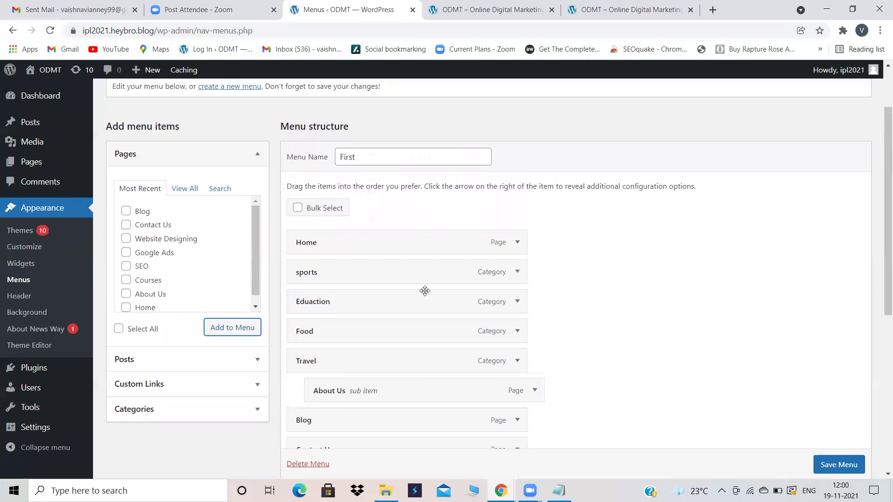
pyautogui.moveTo(345, 391); pyautogui.dragTo(320, 263)
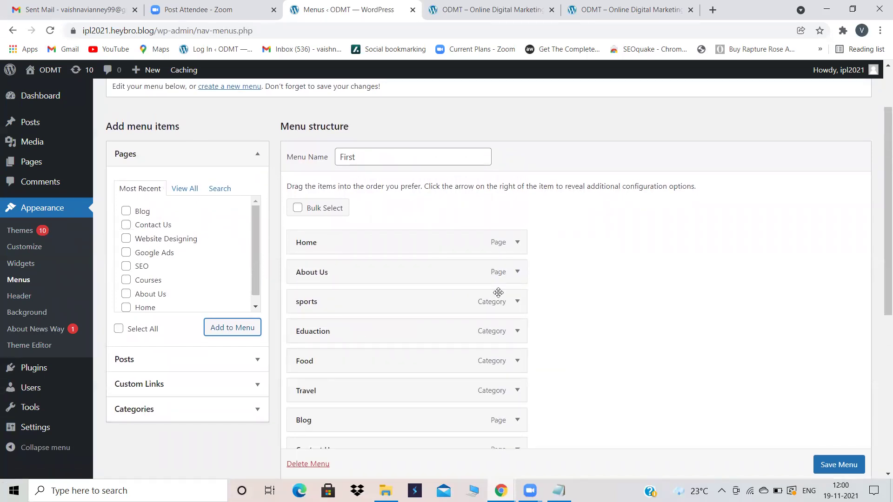
# Step: Nest Website Designing, Google Ads and SEO as sub items under Courses
pyautogui.scroll(-2, 504, 298)
pyautogui.scroll(-2, 417, 354)
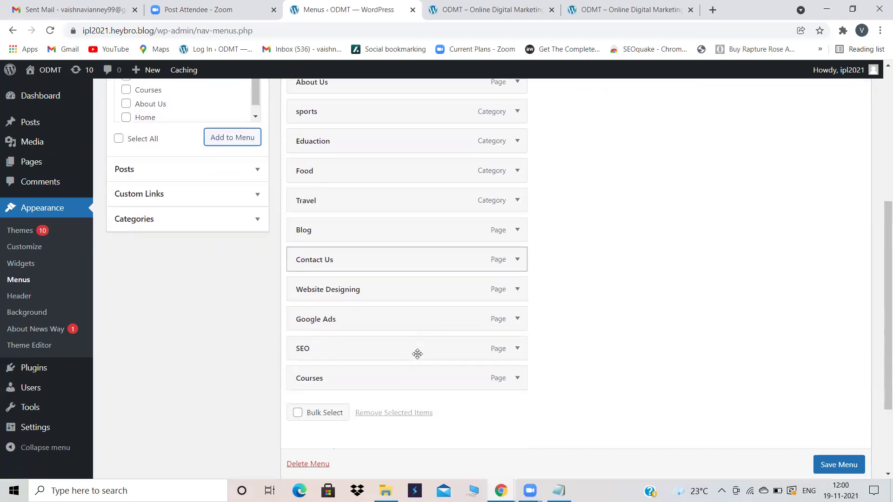
pyautogui.moveTo(349, 402); pyautogui.dragTo(345, 166)
pyautogui.scroll(4, 344, 166)
pyautogui.moveTo(395, 360); pyautogui.dragTo(370, 295)
pyautogui.scroll(-1, 371, 295)
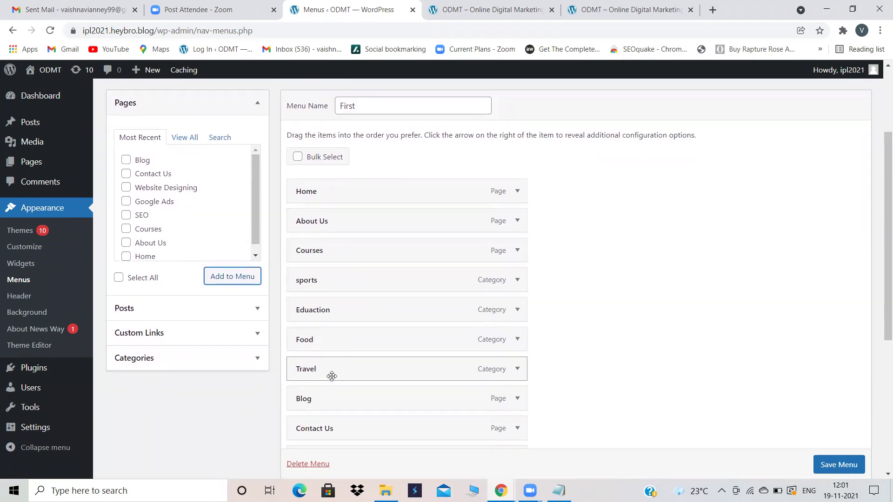
pyautogui.scroll(-2, 330, 372)
pyautogui.moveTo(342, 339); pyautogui.dragTo(370, 150)
pyautogui.moveTo(343, 370); pyautogui.dragTo(364, 191)
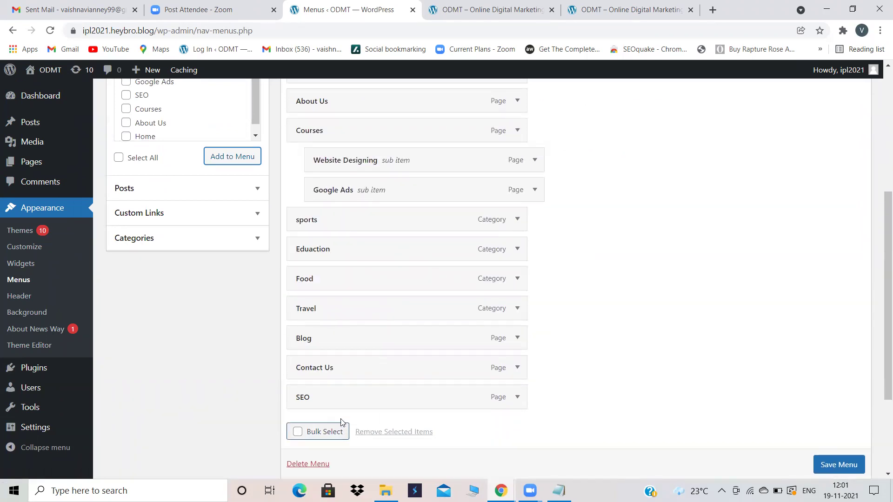
pyautogui.moveTo(332, 397); pyautogui.dragTo(379, 224)
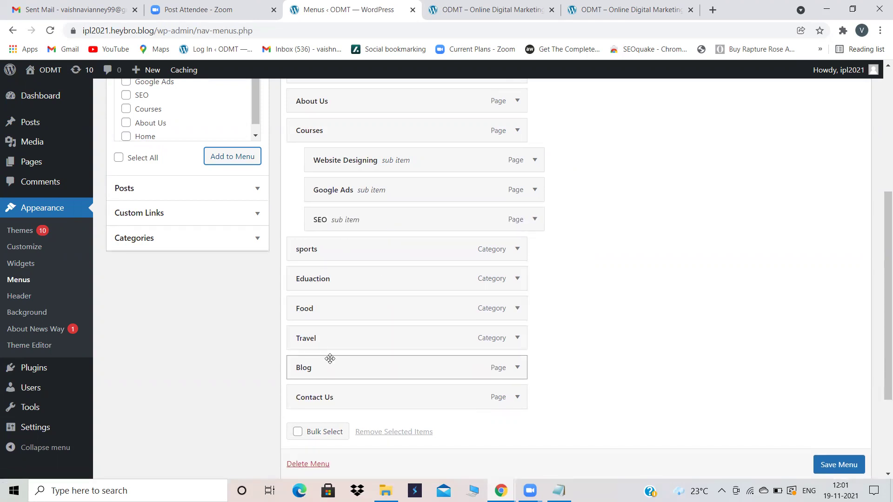
# Step: Move Blog after the Courses group and nest sports, Eduaction, Food and Travel under it
pyautogui.moveTo(326, 367); pyautogui.dragTo(319, 253)
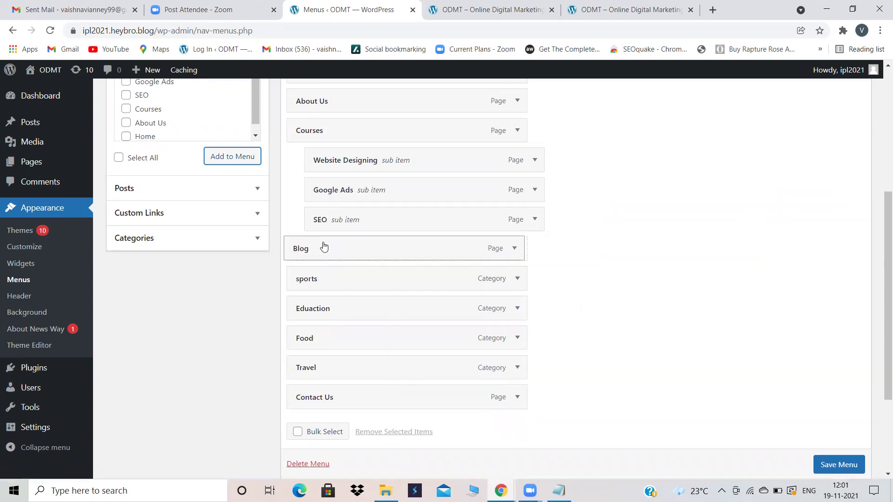
pyautogui.moveTo(322, 283); pyautogui.dragTo(357, 308)
pyautogui.moveTo(332, 337); pyautogui.dragTo(356, 327)
pyautogui.moveTo(331, 375); pyautogui.dragTo(380, 373)
pyautogui.scroll(-1, 826, 464)
# Step: Save the menu and set the homepage to a static page: Home, with Blog as posts page
pyautogui.click(825, 465)
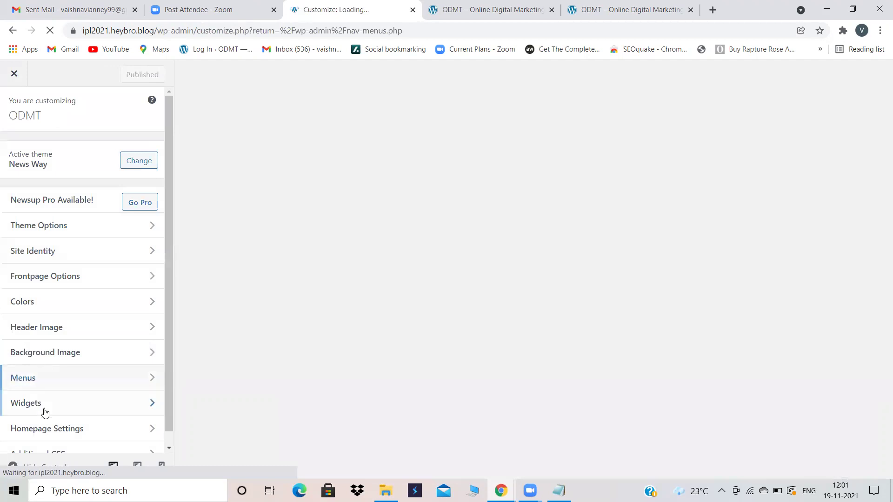
pyautogui.click(40, 427)
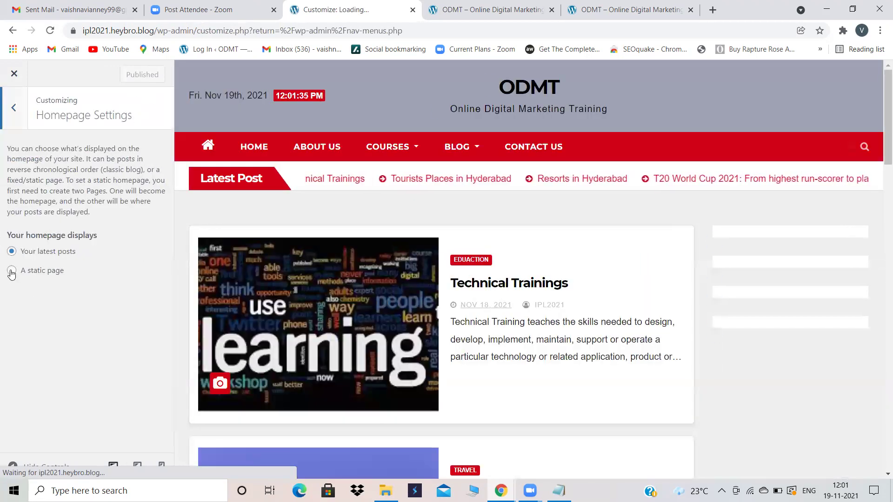
pyautogui.click(11, 273)
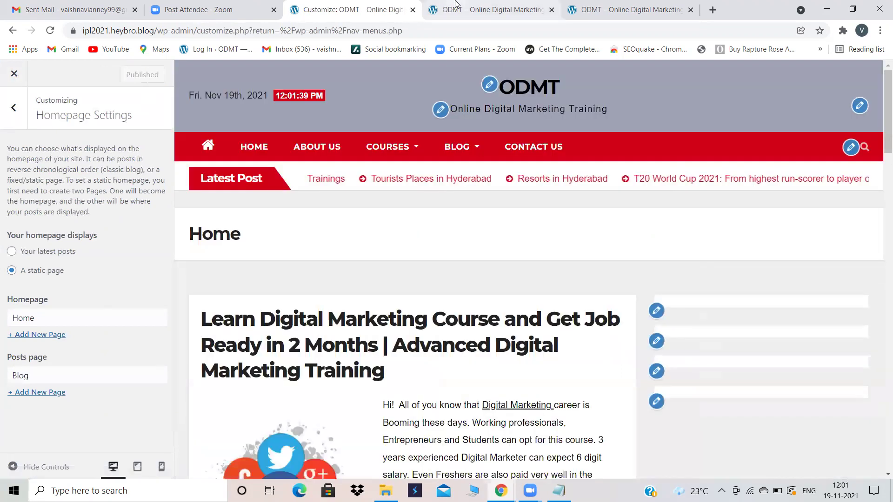
# Step: Reload the live site to check the new homepage, then close that tab
pyautogui.click(456, 8)
pyautogui.click(50, 31)
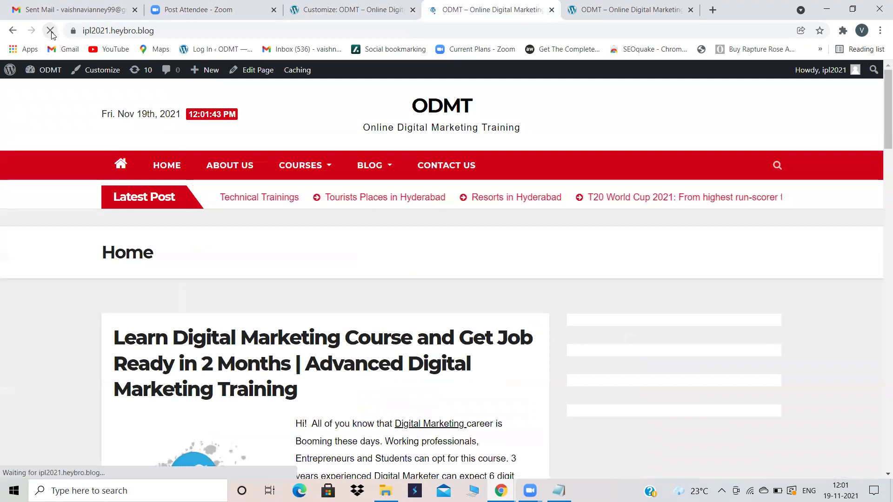
pyautogui.hotkey('ctrl', 'pageup')
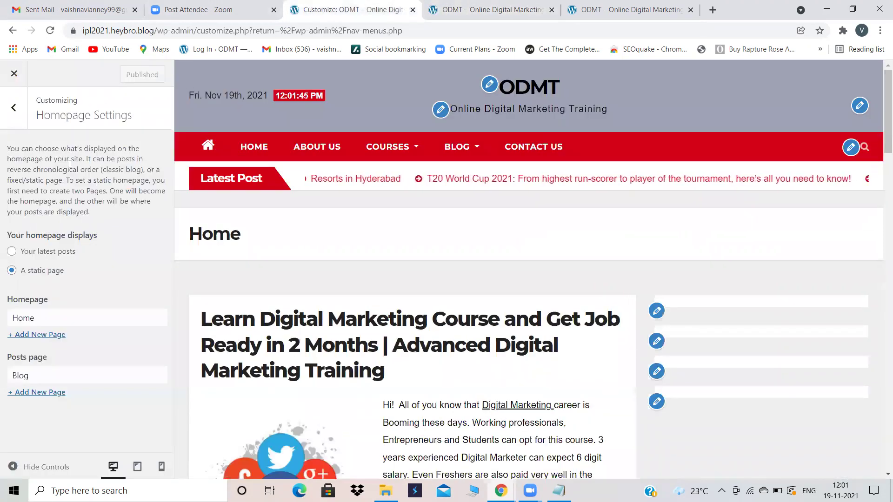
pyautogui.click(437, 5)
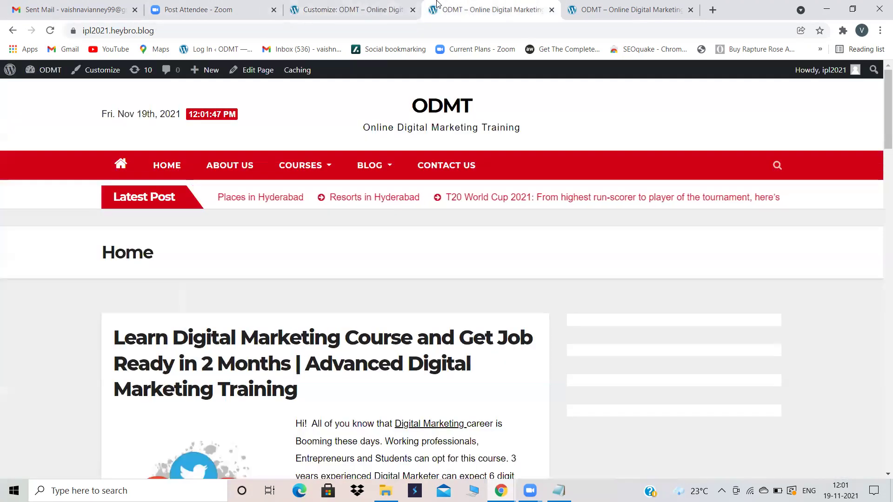
pyautogui.click(552, 10)
# Step: Reopen the site address in a new tab, view it, and close the Customizer
pyautogui.moveTo(155, 29); pyautogui.dragTo(98, 23)
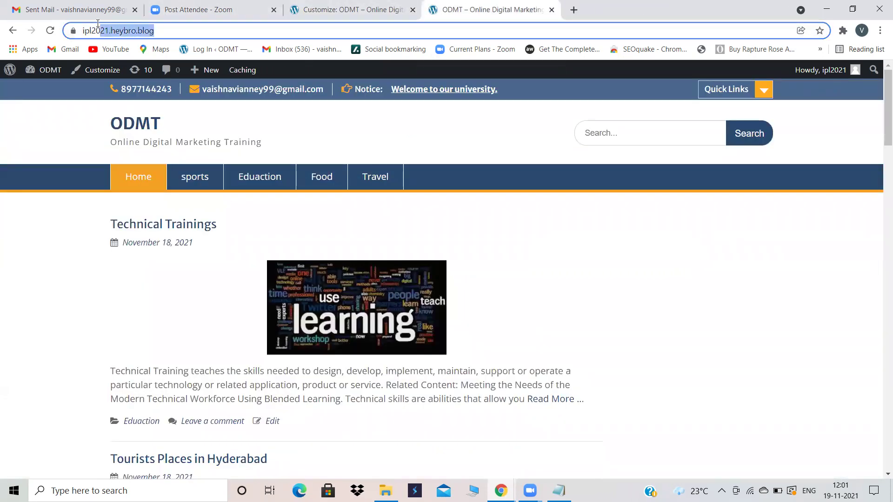
pyautogui.click(575, 9)
pyautogui.click(441, 30)
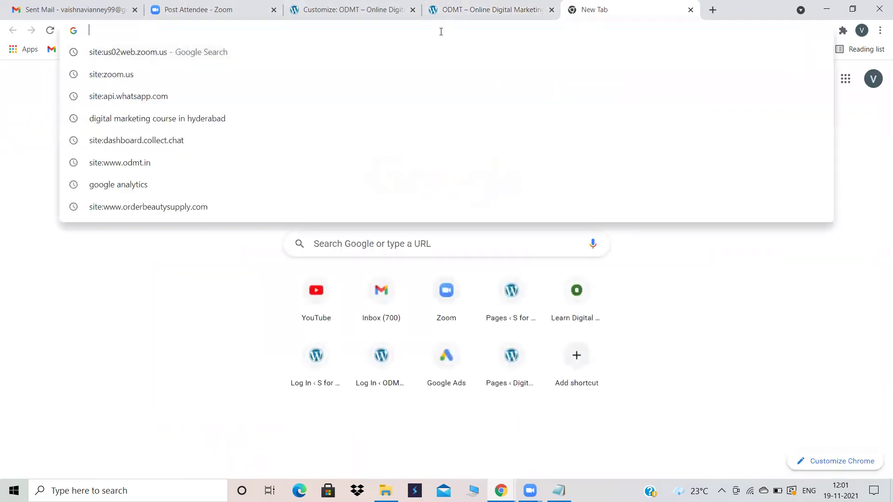
pyautogui.write('https://ipl2021.heybro.blog/')
pyautogui.press('Return')
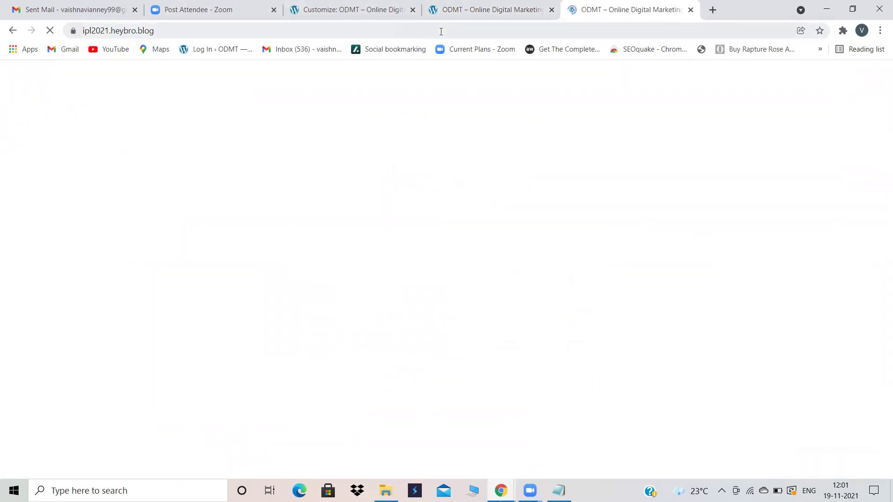
pyautogui.click(493, 10)
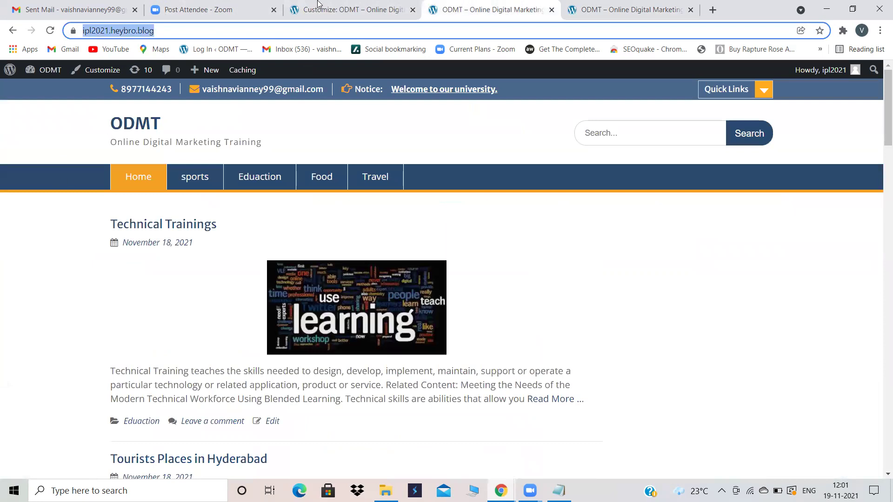
pyautogui.click(375, 9)
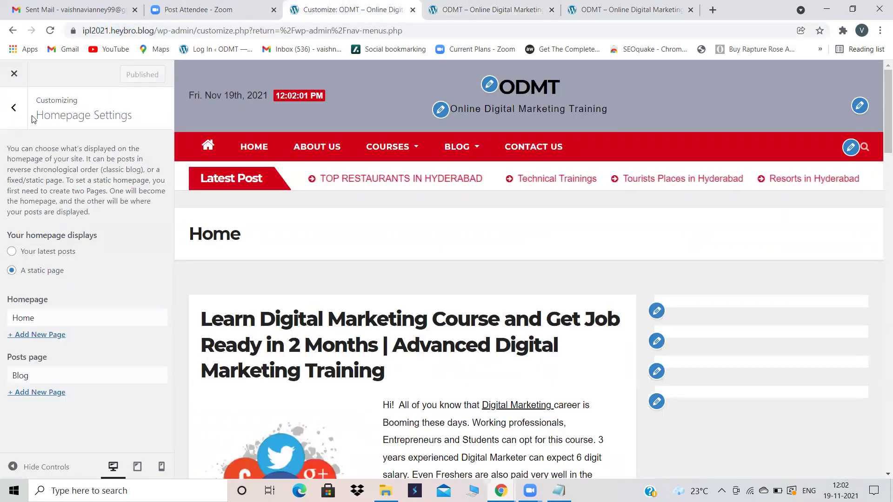
pyautogui.click(14, 74)
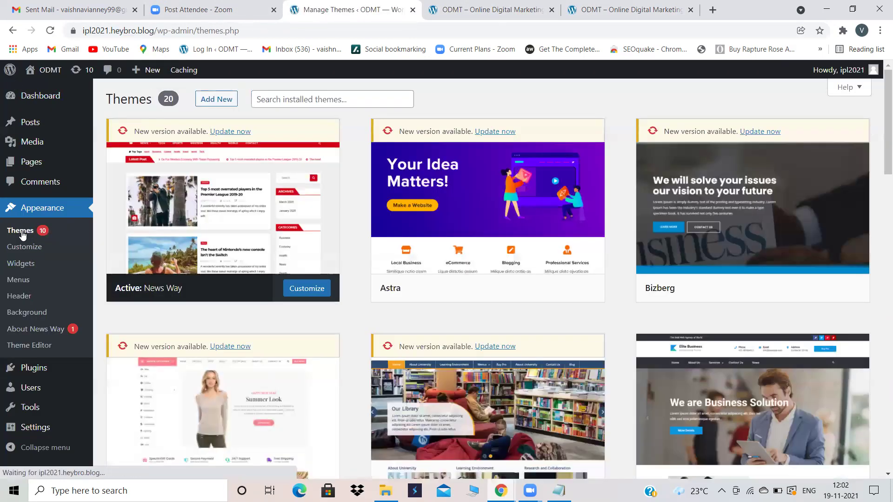
# Step: Search the installed themes, activate Education Hub, and reload the live site to view it
pyautogui.click(276, 99)
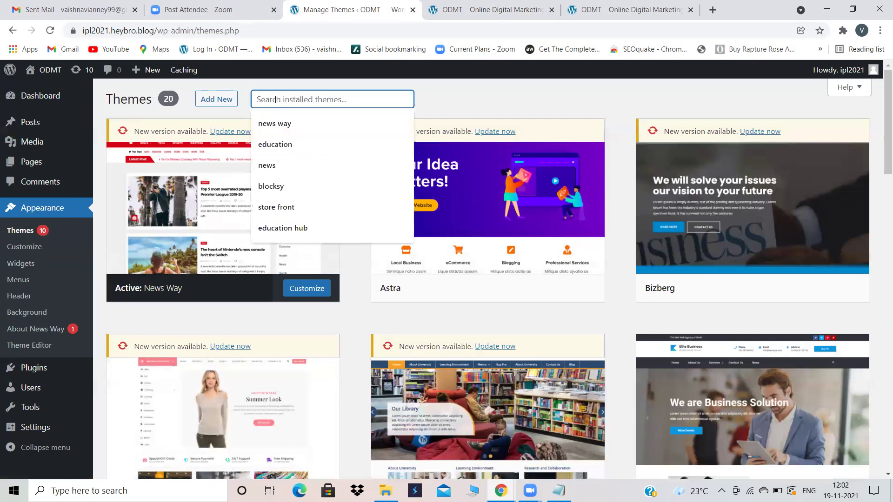
pyautogui.click(274, 124)
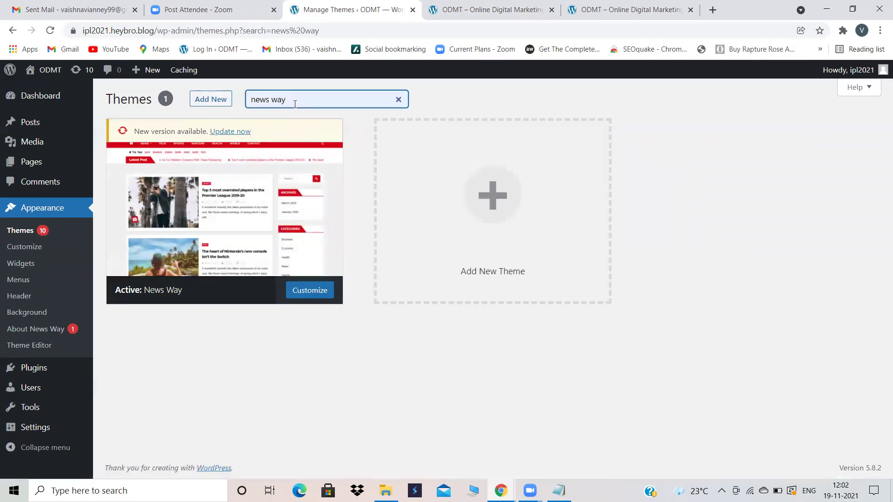
pyautogui.moveTo(294, 99); pyautogui.dragTo(217, 110)
pyautogui.press('BackSpace')
pyautogui.write('educ')
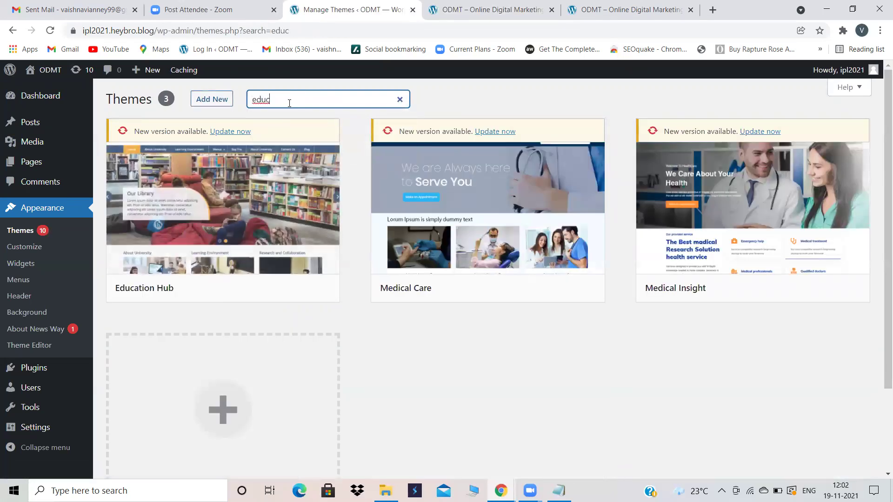
pyautogui.moveTo(269, 253)
pyautogui.click(251, 289)
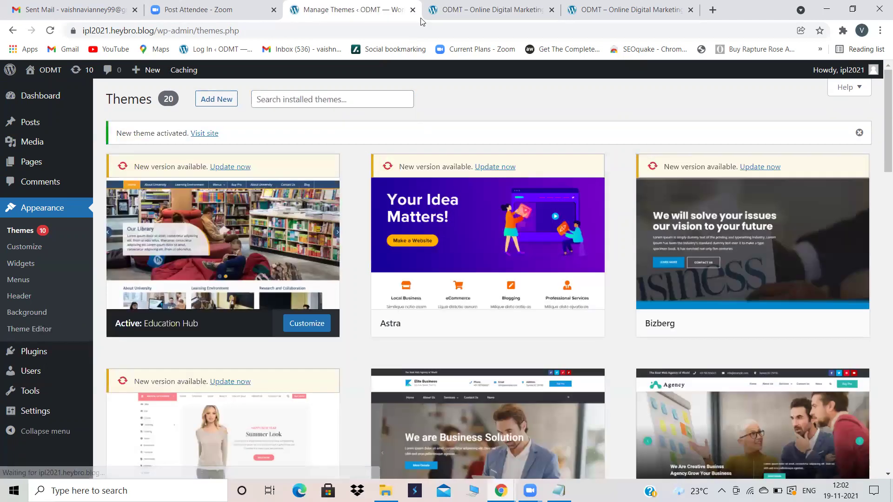
pyautogui.click(451, 4)
pyautogui.click(51, 34)
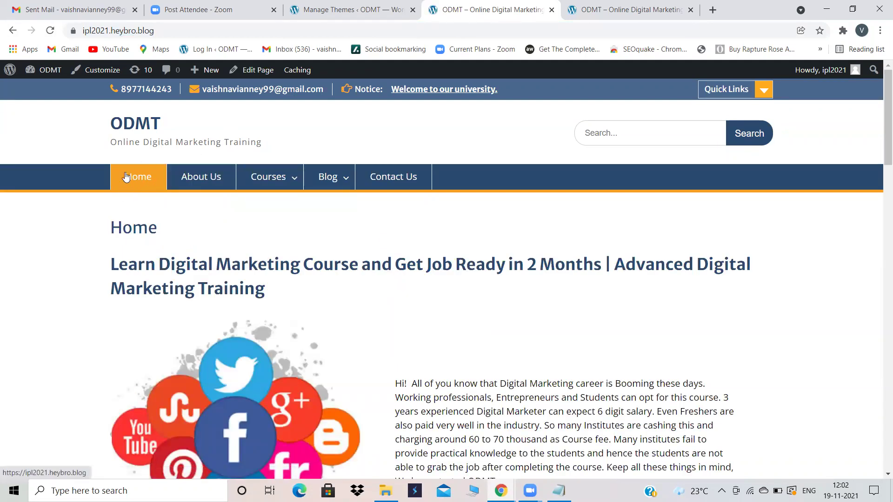
# Step: Browse the site's Home and Blog pages, close the extra tab, and return to Themes
pyautogui.click(147, 185)
pyautogui.click(327, 177)
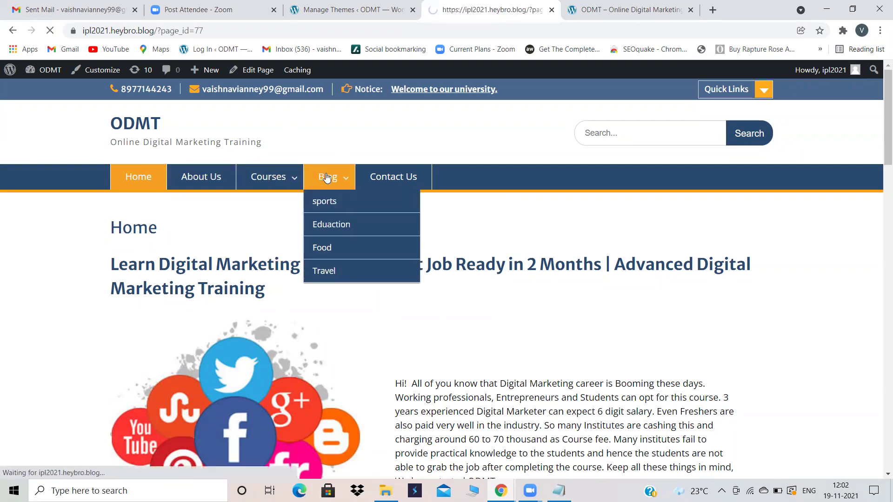
pyautogui.click(678, 10)
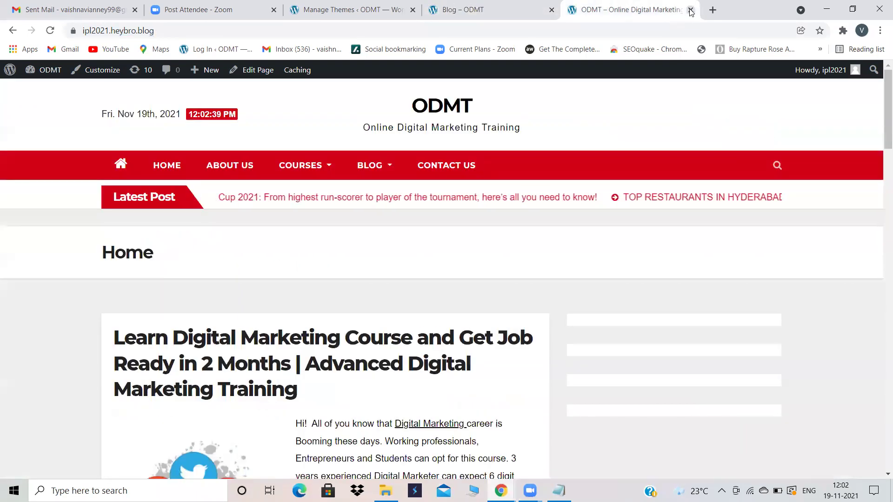
pyautogui.click(690, 10)
pyautogui.click(394, 3)
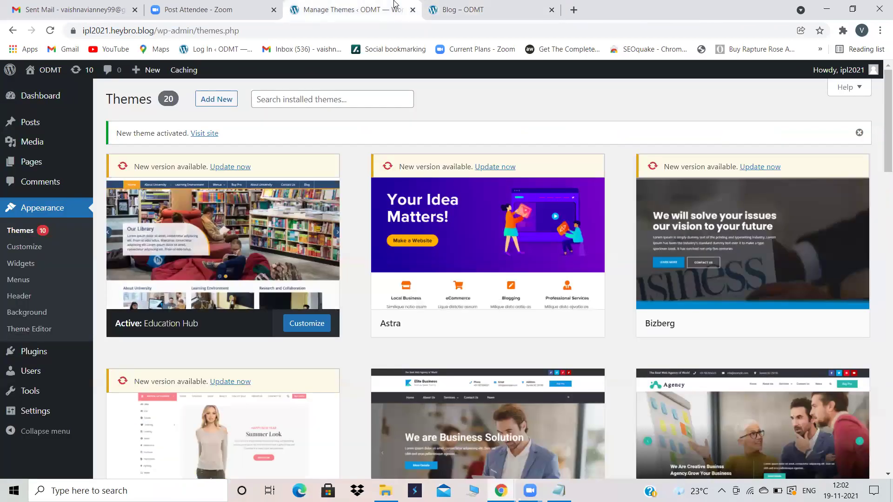
# Step: Load odmt.in in a new tab, scroll it, then go back to the admin Themes page
pyautogui.click(572, 10)
pyautogui.write('odm')
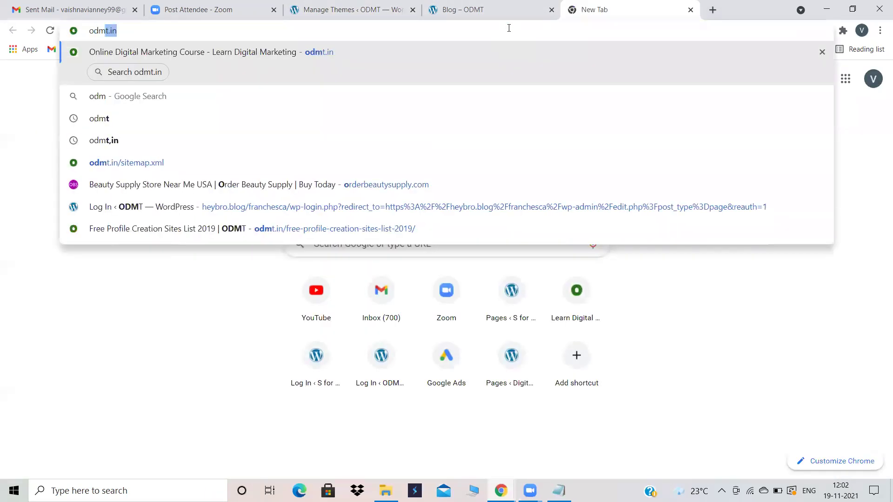
pyautogui.press('Return')
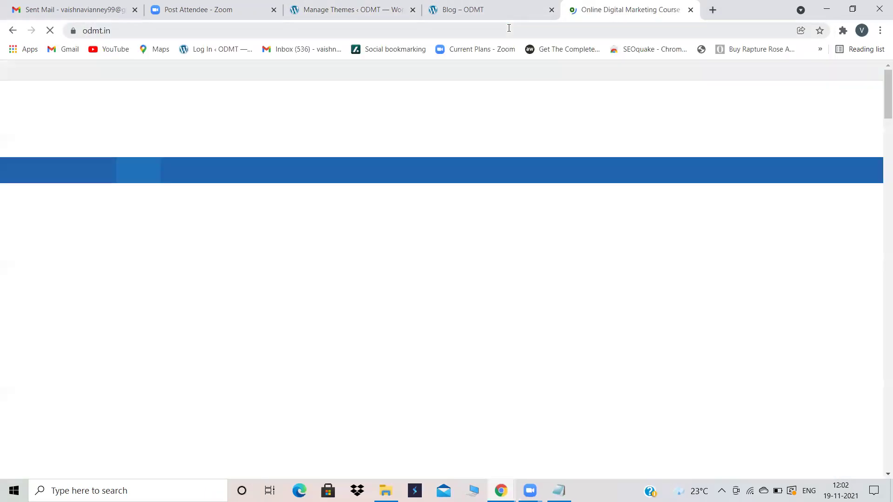
pyautogui.scroll(-15, 549, 231)
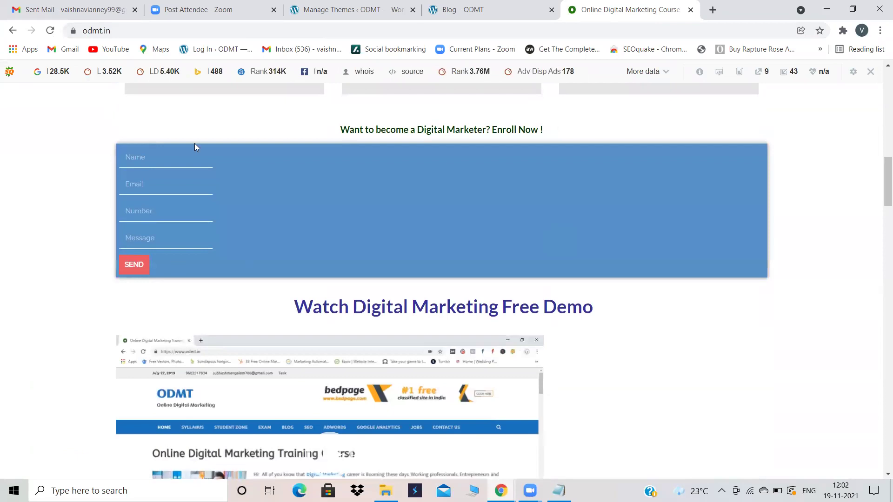
pyautogui.click(506, 5)
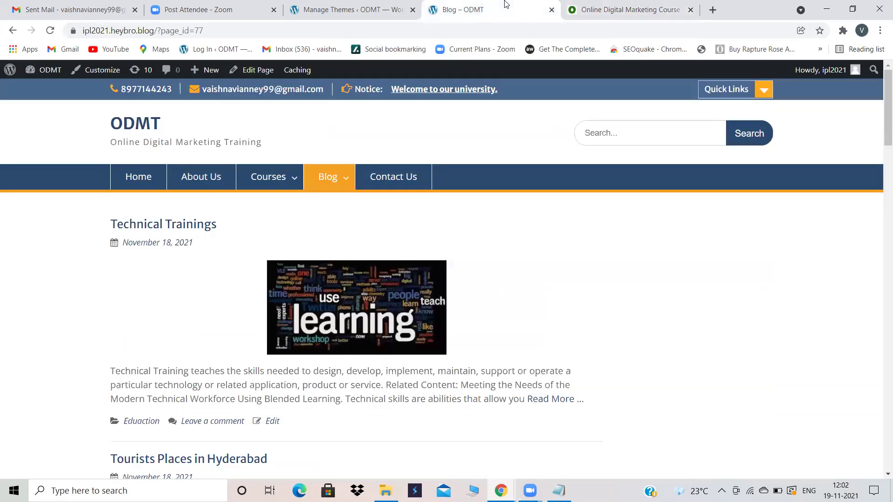
pyautogui.click(377, 4)
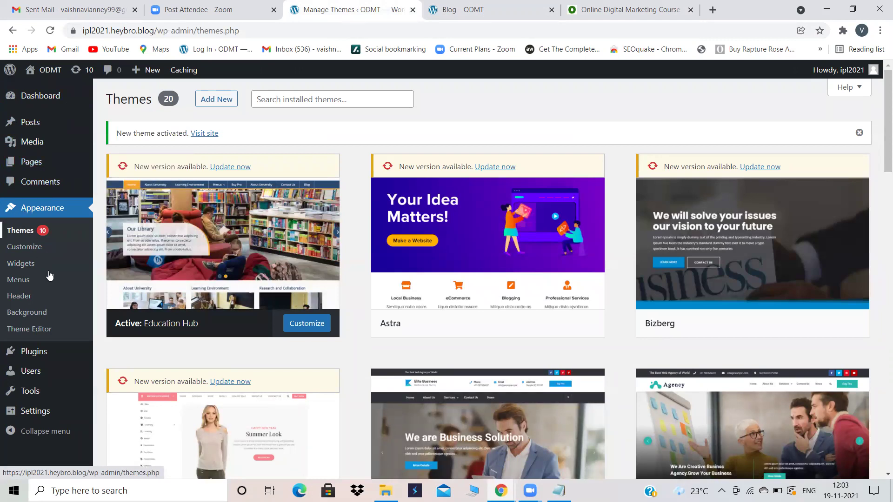
# Step: From Plugins > Add New, search 'contact form', then install and activate Contact Form by Supsystic
pyautogui.click(24, 351)
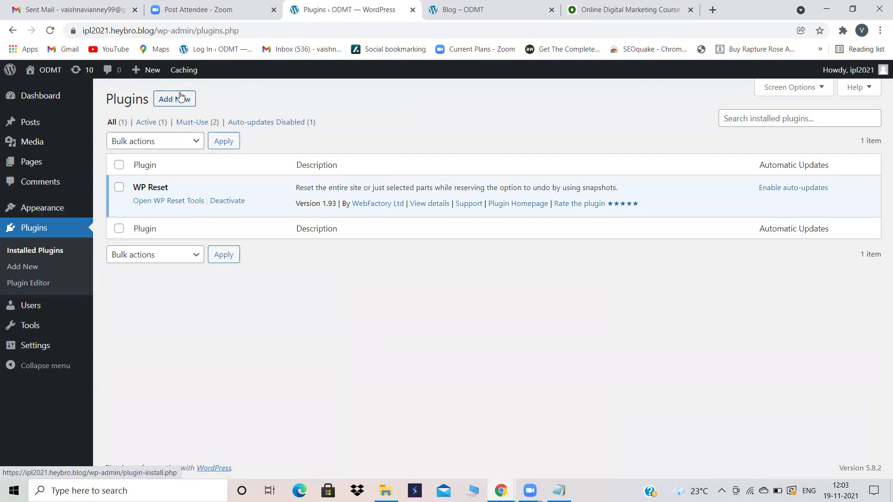
pyautogui.click(181, 98)
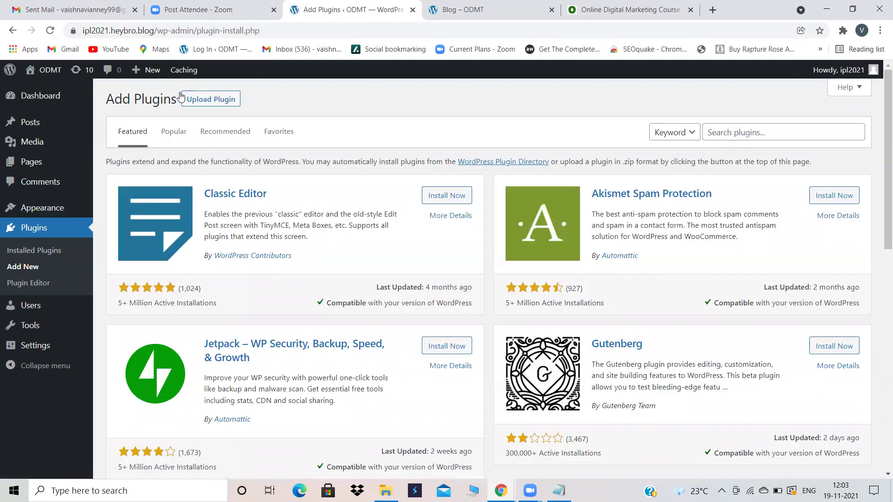
pyautogui.click(726, 132)
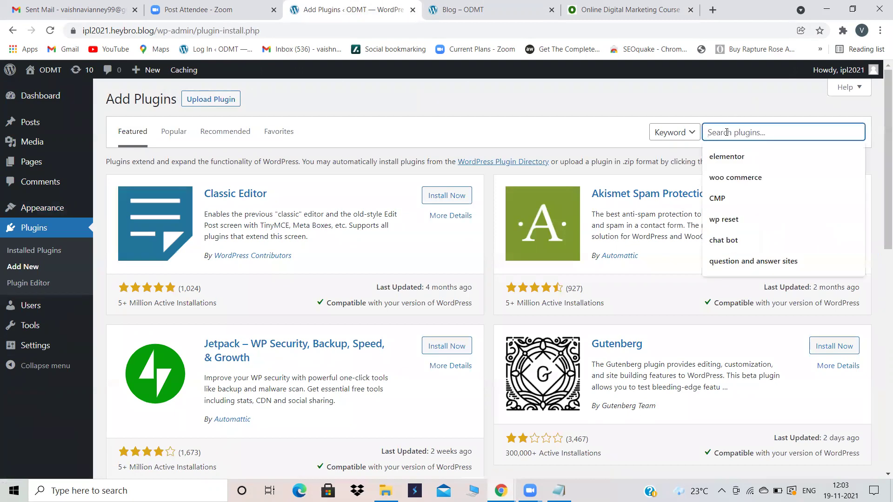
pyautogui.write('contact')
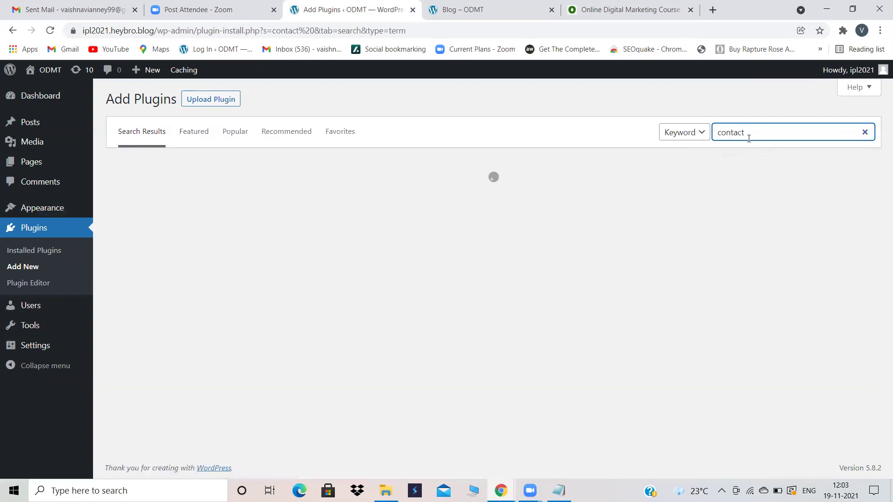
pyautogui.write(' form')
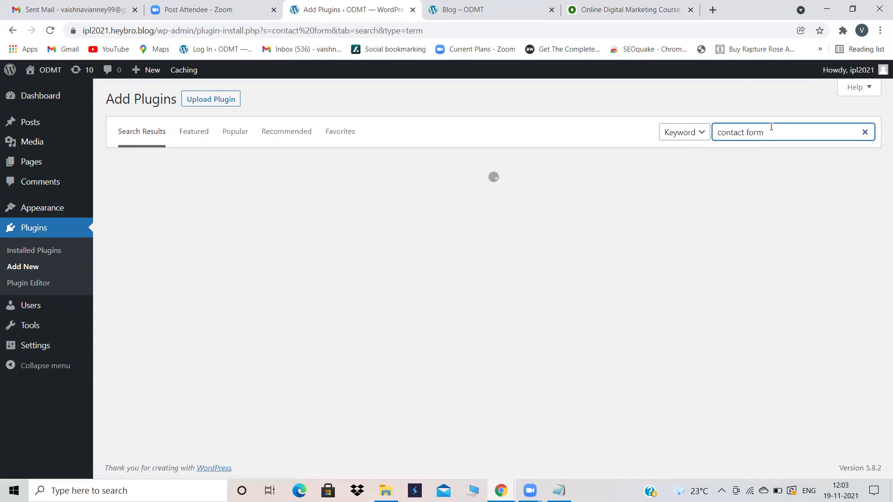
pyautogui.click(772, 158)
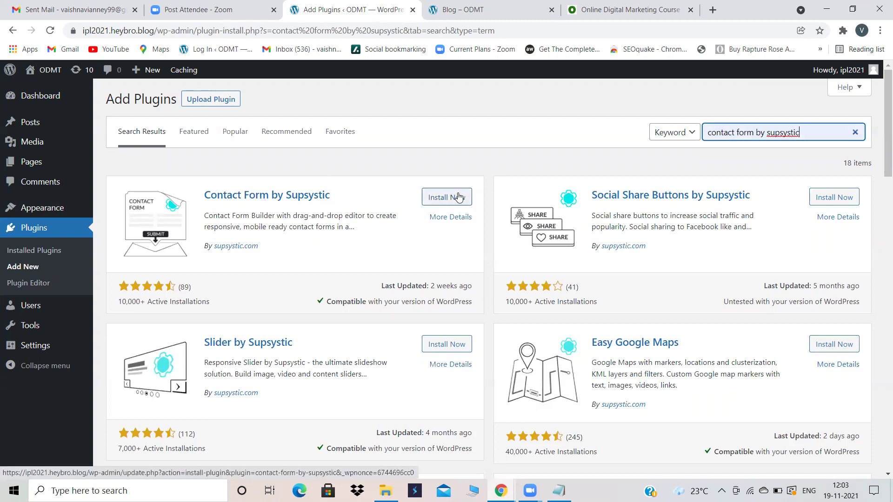
pyautogui.click(459, 197)
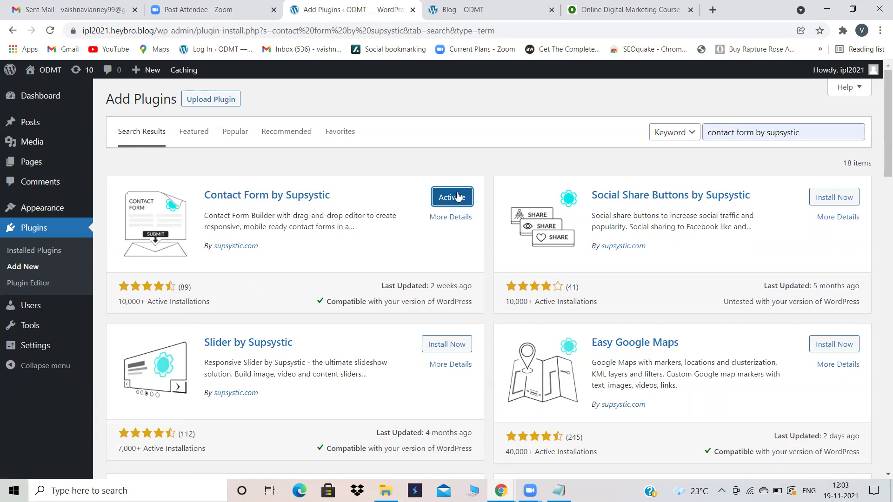
pyautogui.click(458, 197)
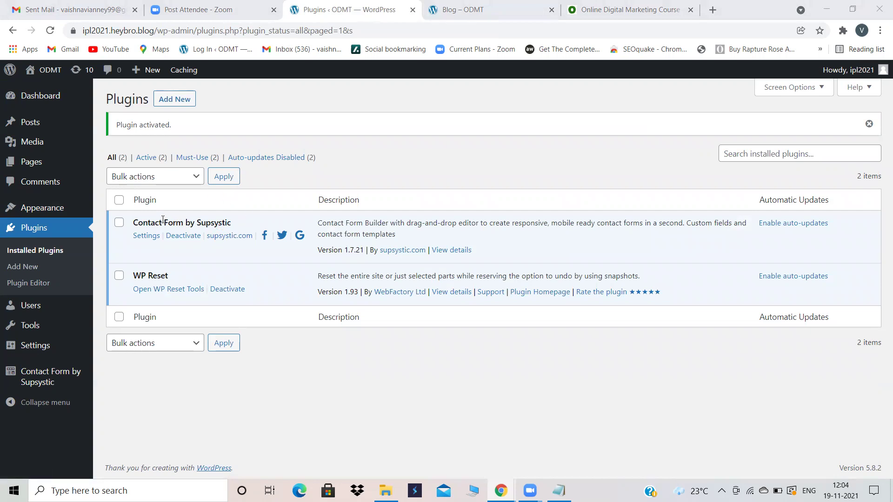
pyautogui.moveTo(43, 379)
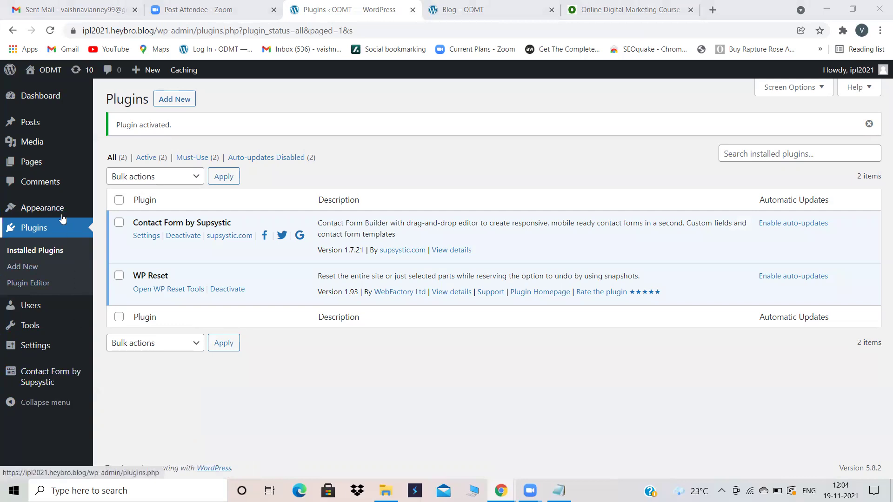
pyautogui.moveTo(60, 209)
pyautogui.moveTo(59, 329)
pyautogui.moveTo(35, 348)
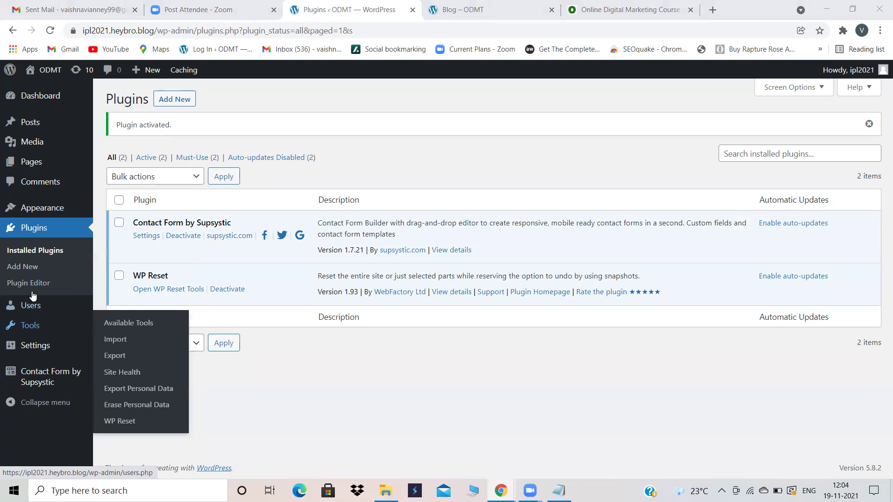
# Step: Open the Supsystic forms list, start a new form and name it ABC
pyautogui.click(45, 381)
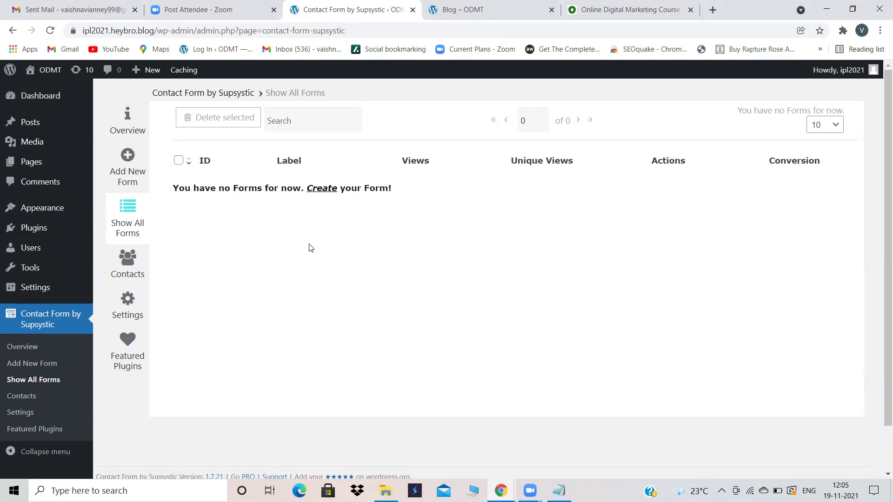
pyautogui.click(133, 166)
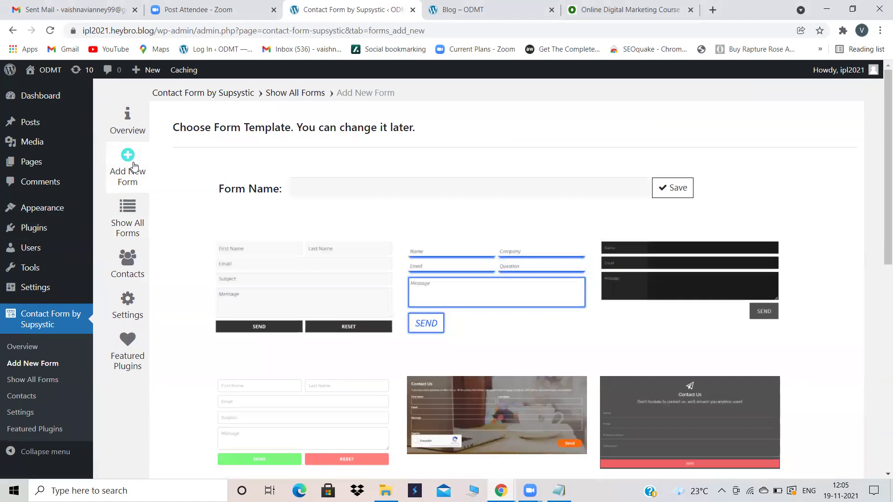
pyautogui.click(369, 184)
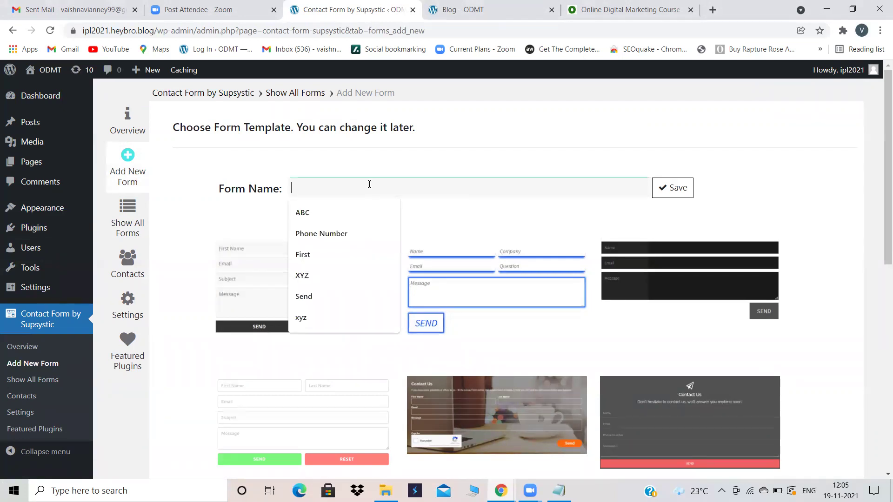
pyautogui.click(320, 210)
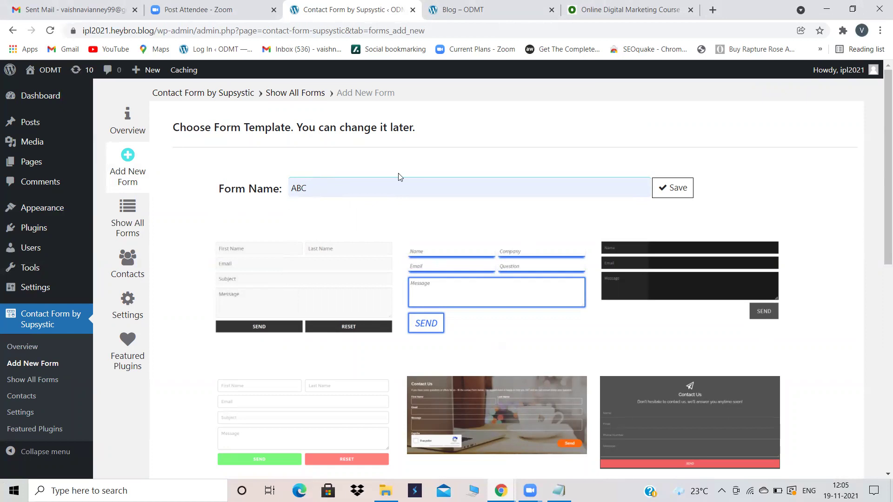
# Step: Browse the form templates and choose Base Contact
pyautogui.scroll(-2, 385, 189)
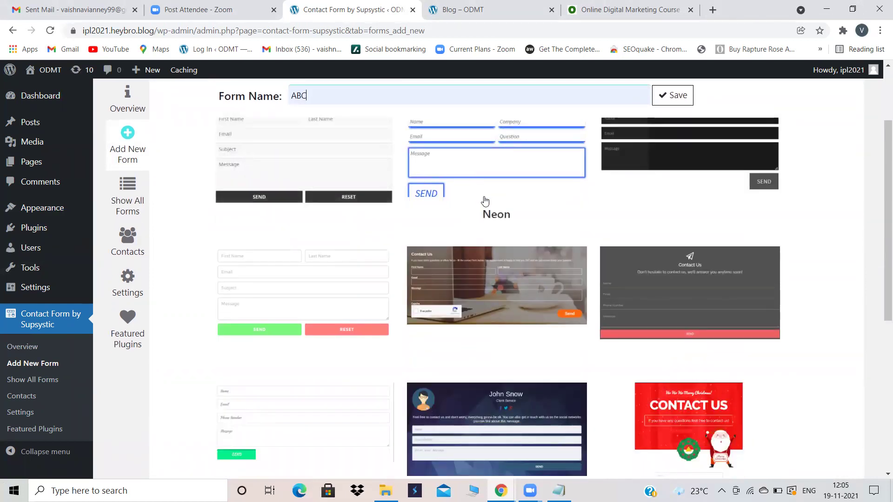
pyautogui.scroll(-3, 485, 201)
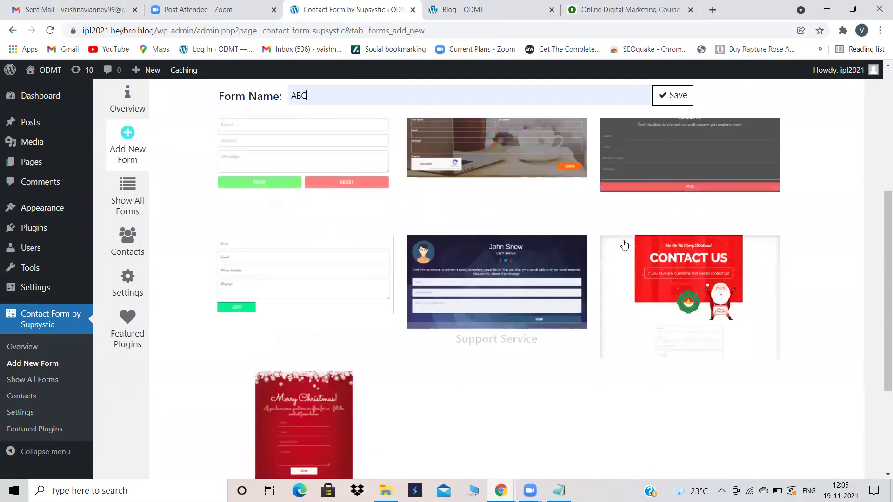
pyautogui.scroll(2, 446, 318)
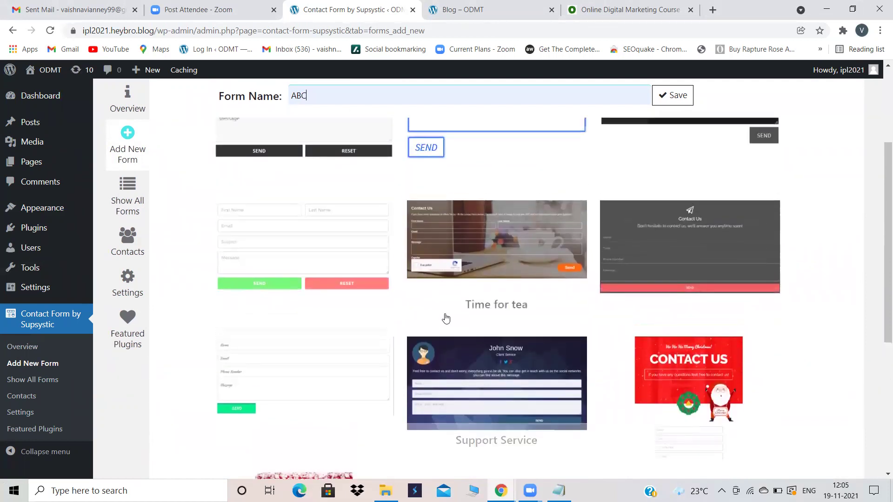
pyautogui.scroll(2, 446, 318)
pyautogui.scroll(-2, 445, 319)
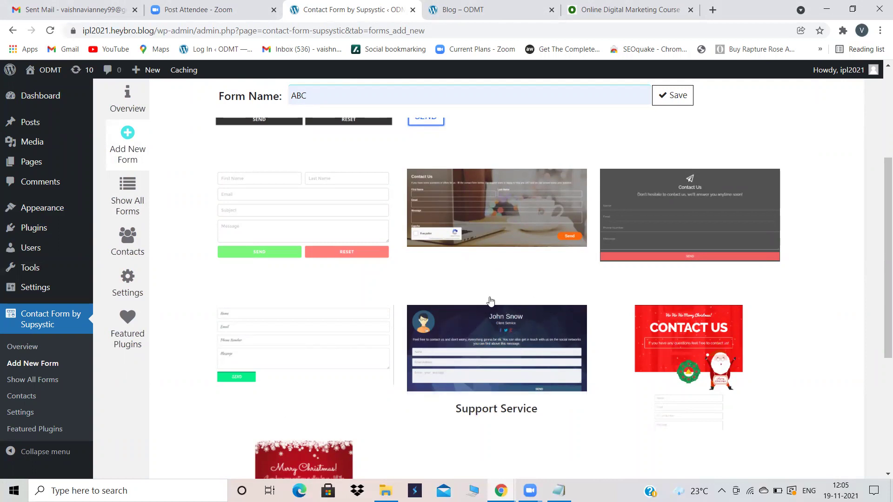
pyautogui.scroll(1, 462, 274)
pyautogui.scroll(3, 461, 274)
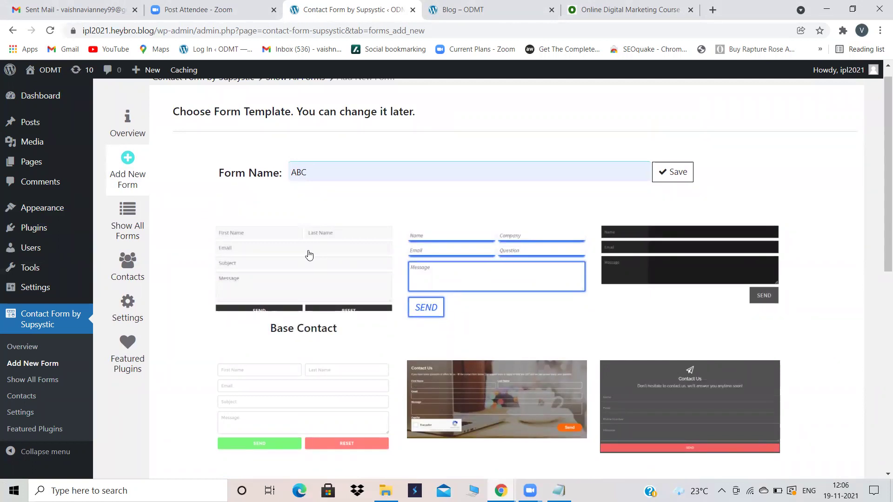
pyautogui.click(310, 255)
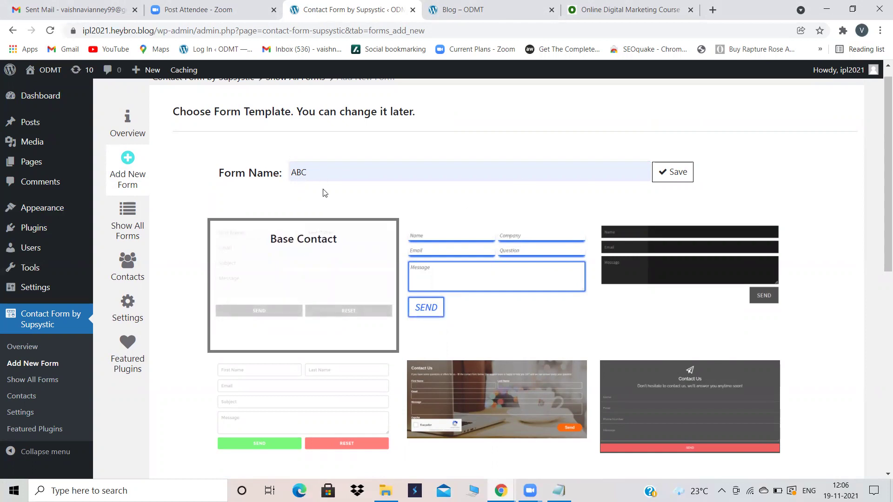
pyautogui.scroll(-5, 475, 257)
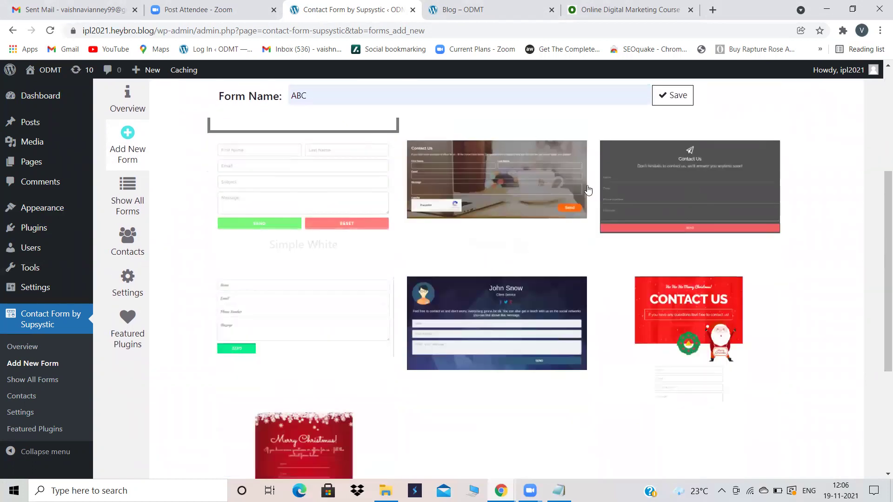
pyautogui.scroll(4, 348, 202)
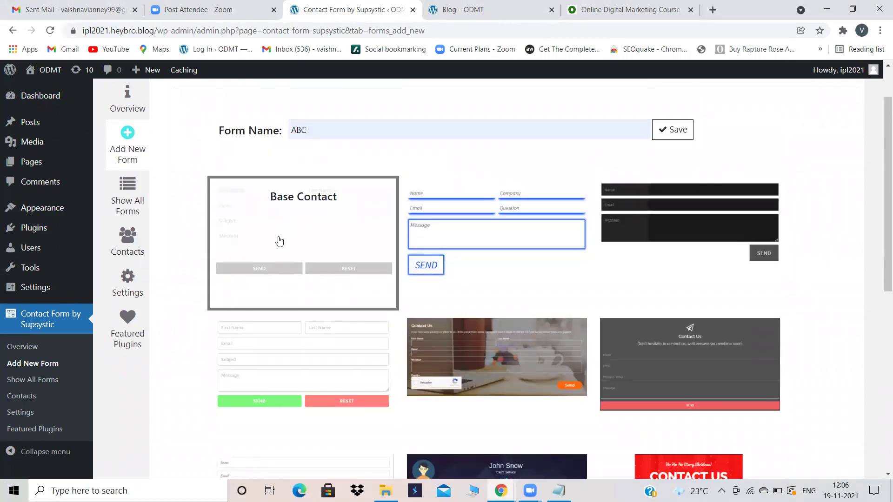
pyautogui.click(676, 127)
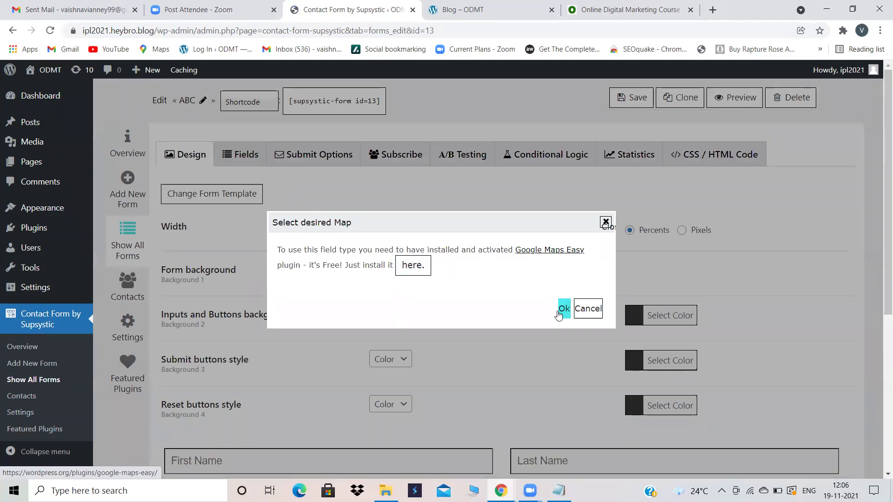
pyautogui.click(563, 309)
pyautogui.scroll(-1, 563, 311)
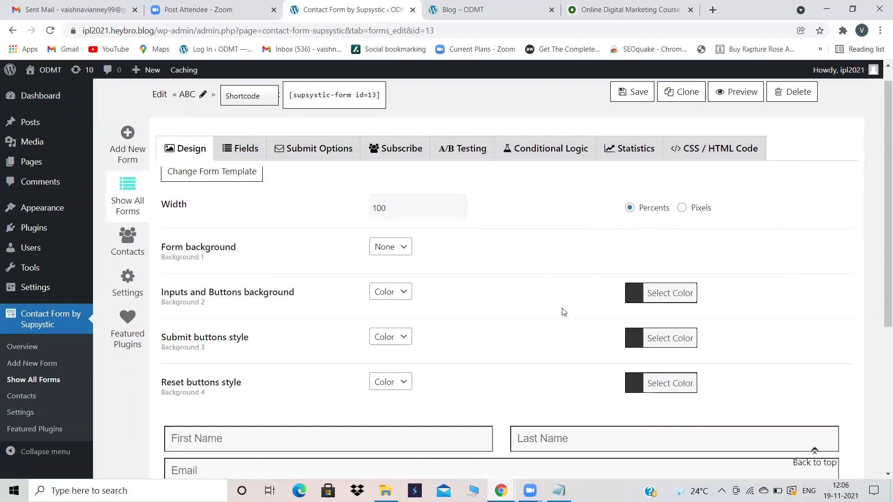
pyautogui.scroll(1, 465, 233)
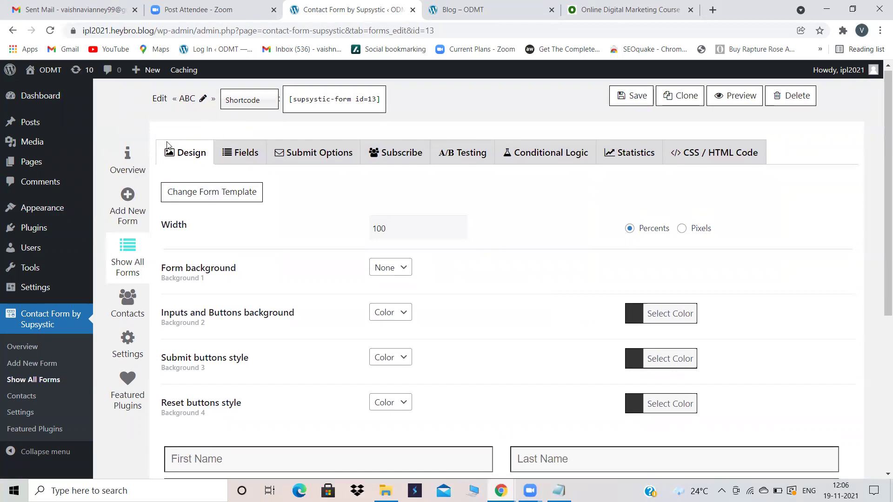
pyautogui.scroll(-2, 489, 272)
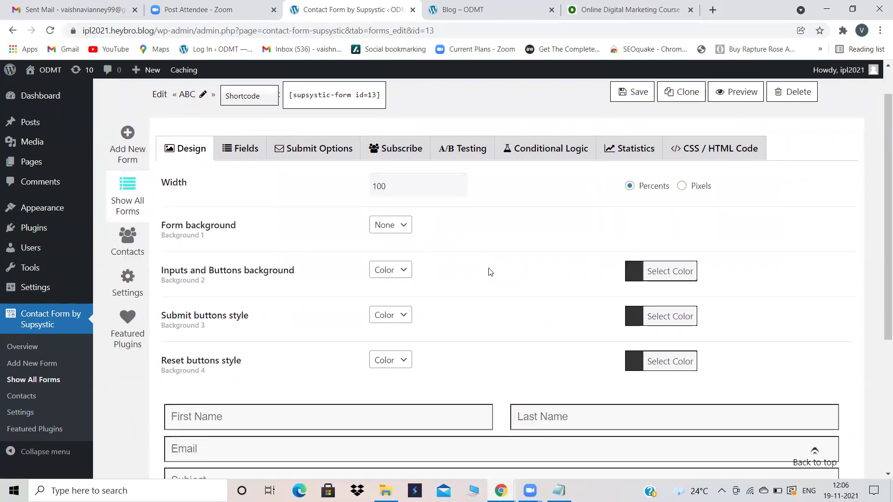
pyautogui.scroll(-1, 489, 271)
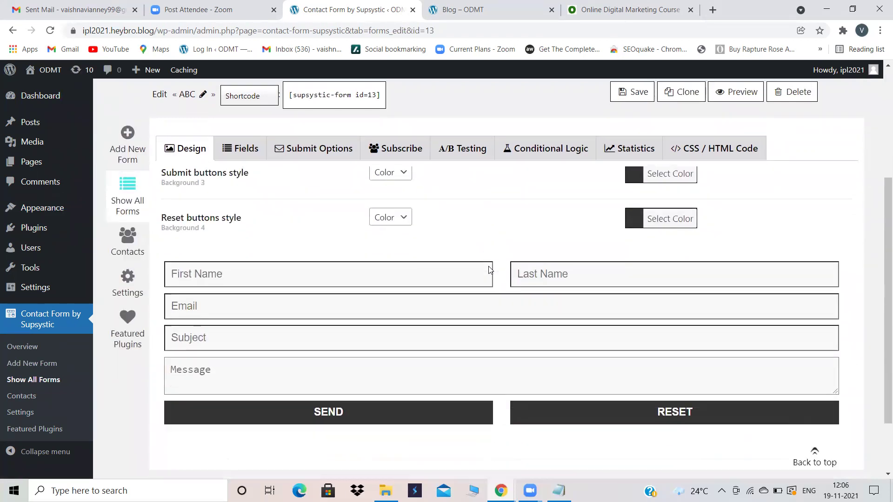
pyautogui.scroll(2, 489, 271)
pyautogui.scroll(1, 433, 228)
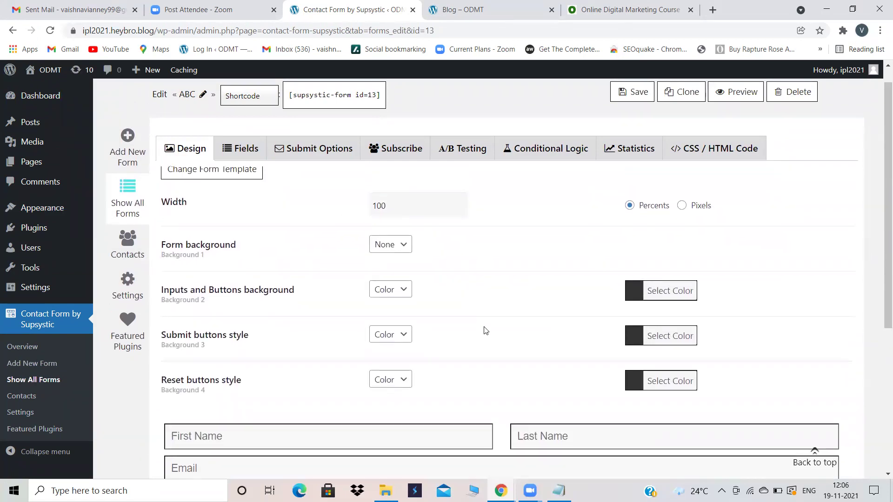
pyautogui.scroll(-3, 484, 331)
pyautogui.scroll(3, 545, 282)
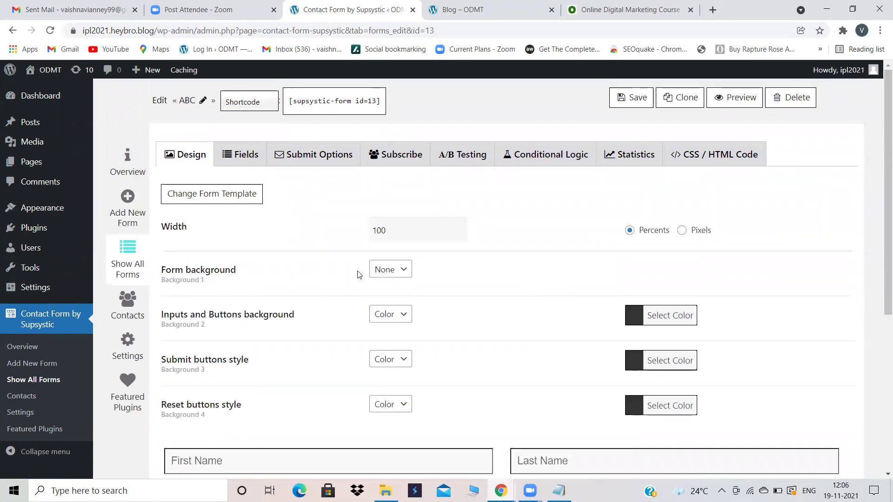
# Step: Set the Form background option to Color and pick #81d742 in the colour picker
pyautogui.click(407, 275)
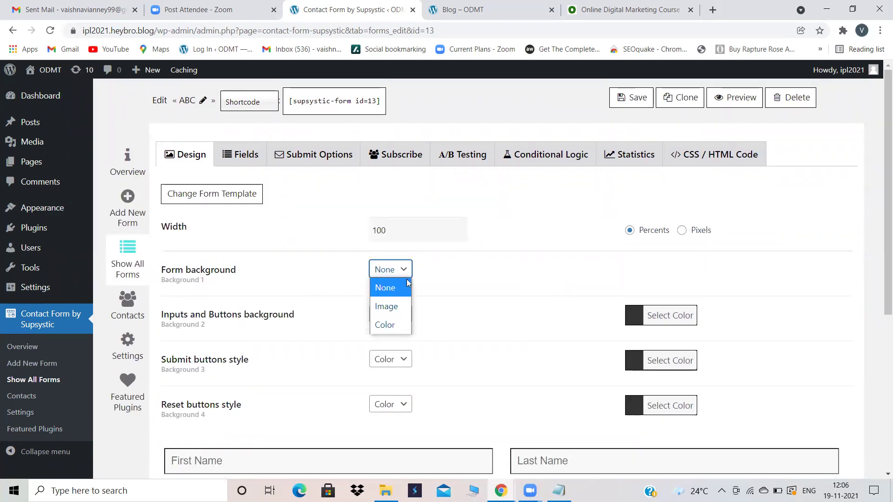
pyautogui.click(386, 324)
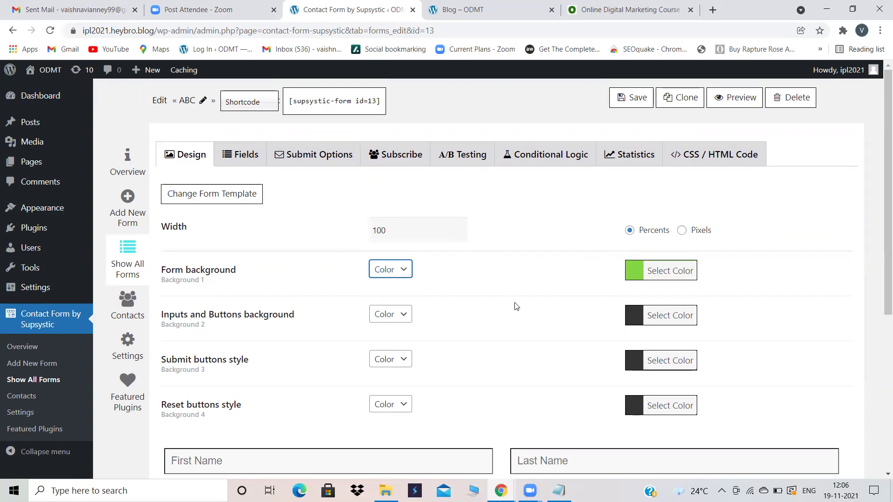
pyautogui.click(640, 271)
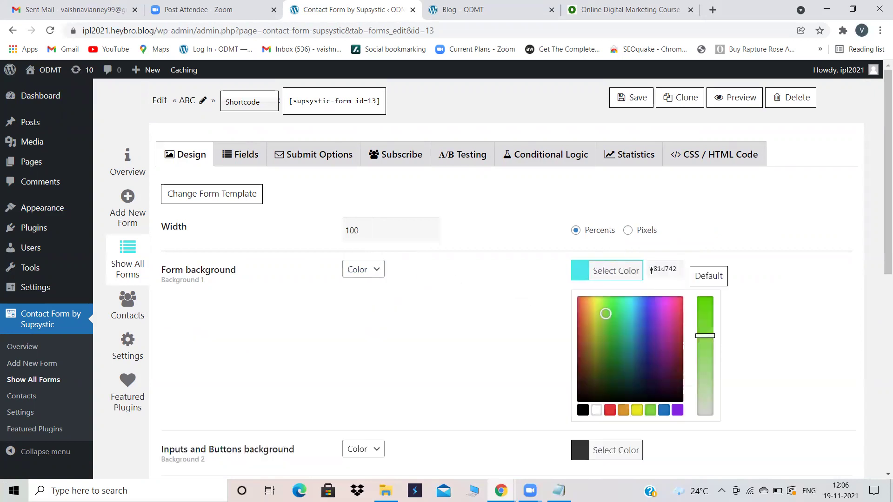
pyautogui.scroll(-3, 381, 322)
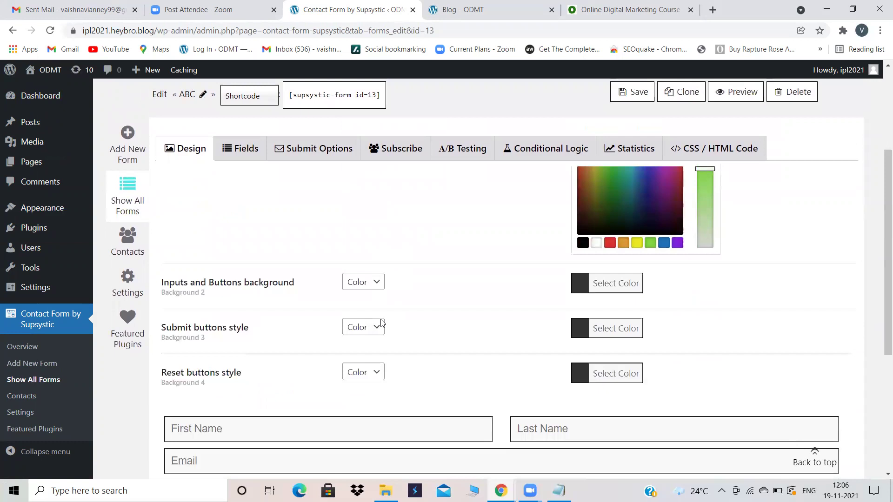
pyautogui.scroll(-1, 360, 351)
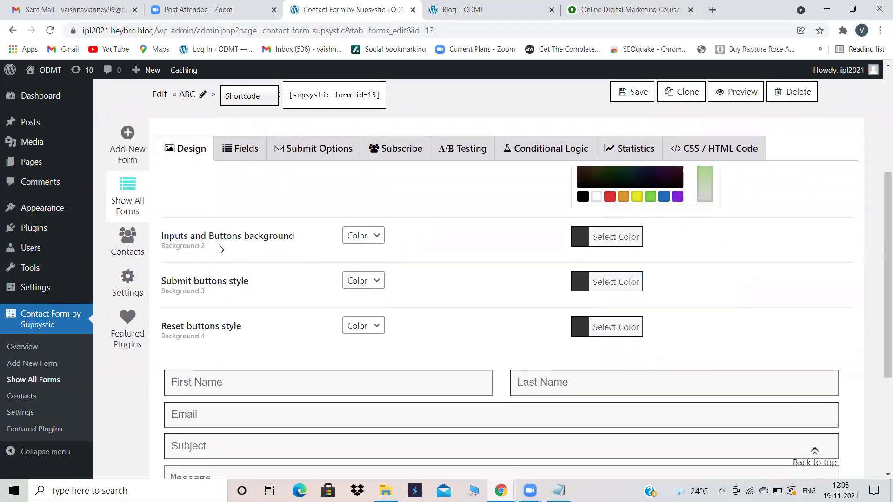
pyautogui.scroll(-3, 314, 270)
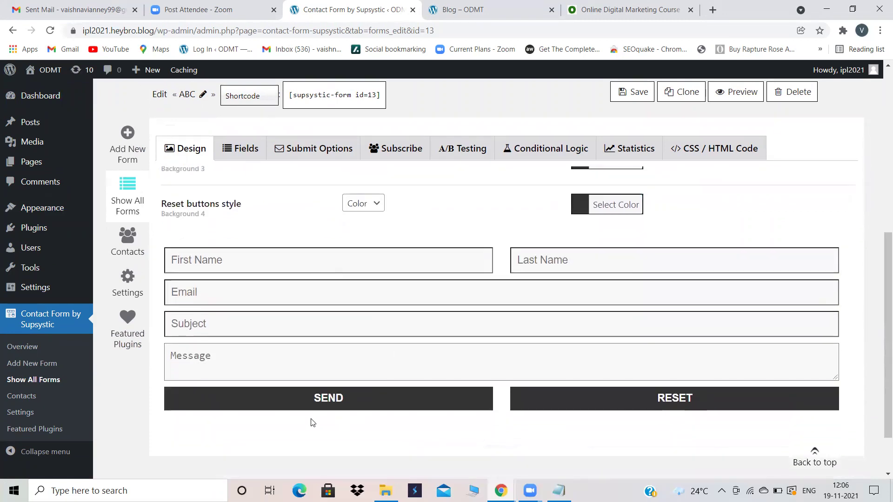
pyautogui.scroll(2, 409, 298)
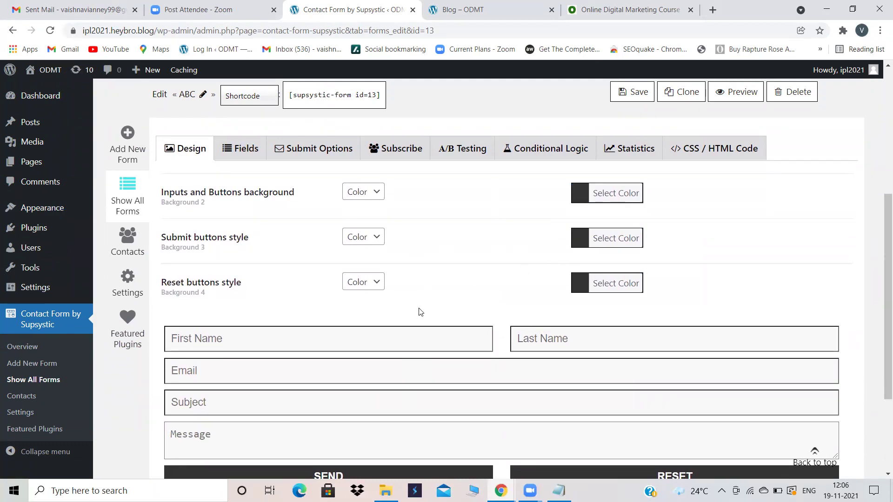
pyautogui.scroll(6, 331, 323)
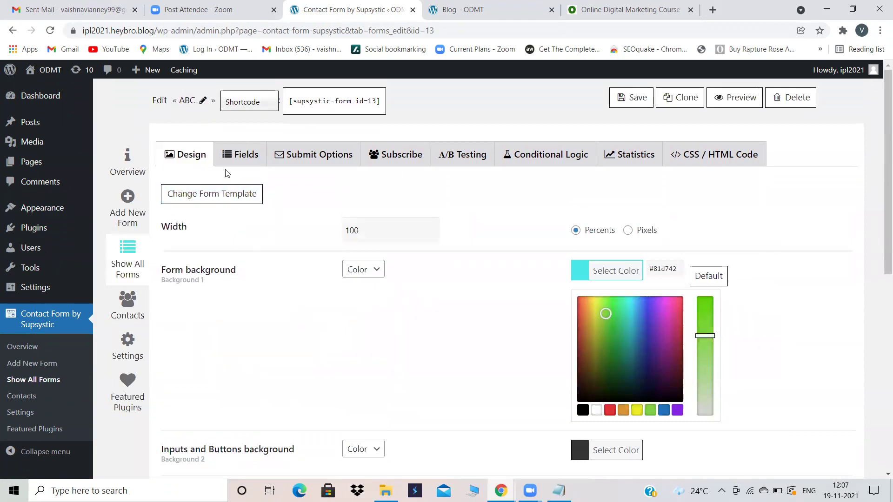
pyautogui.scroll(-3, 414, 326)
pyautogui.scroll(-3, 416, 327)
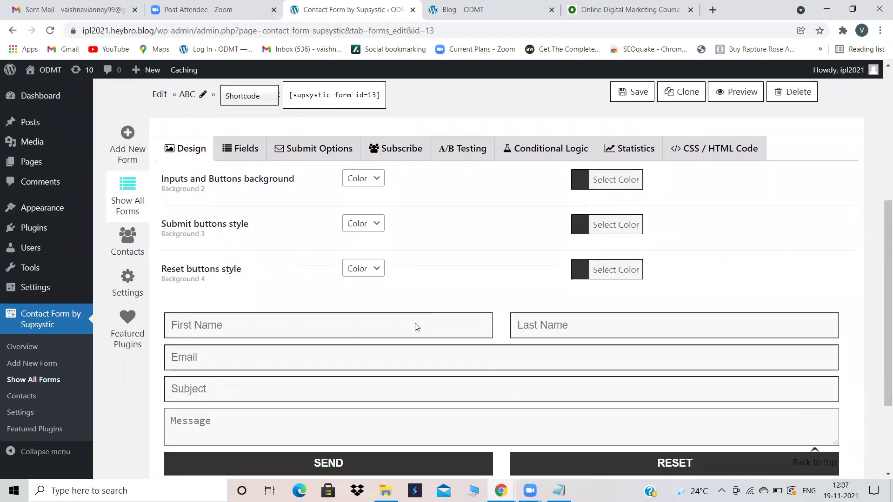
pyautogui.scroll(4, 416, 325)
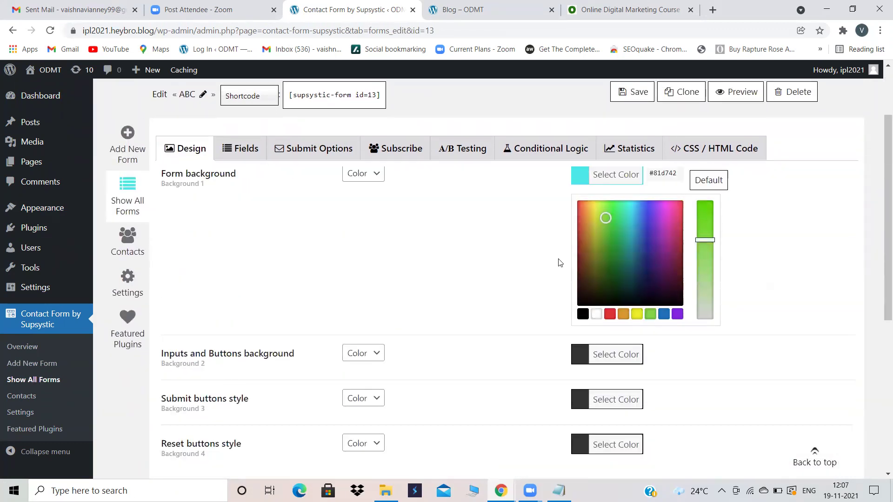
pyautogui.scroll(-6, 417, 290)
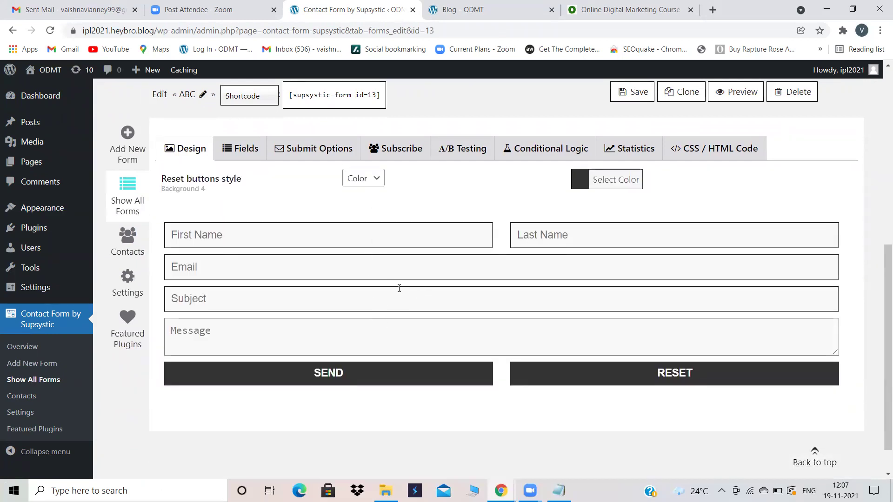
pyautogui.scroll(4, 399, 293)
pyautogui.scroll(-1, 399, 292)
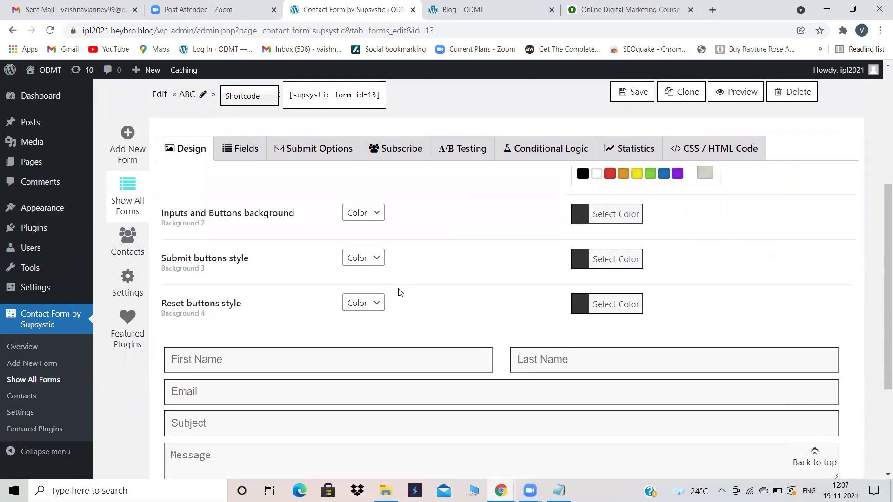
pyautogui.scroll(5, 399, 292)
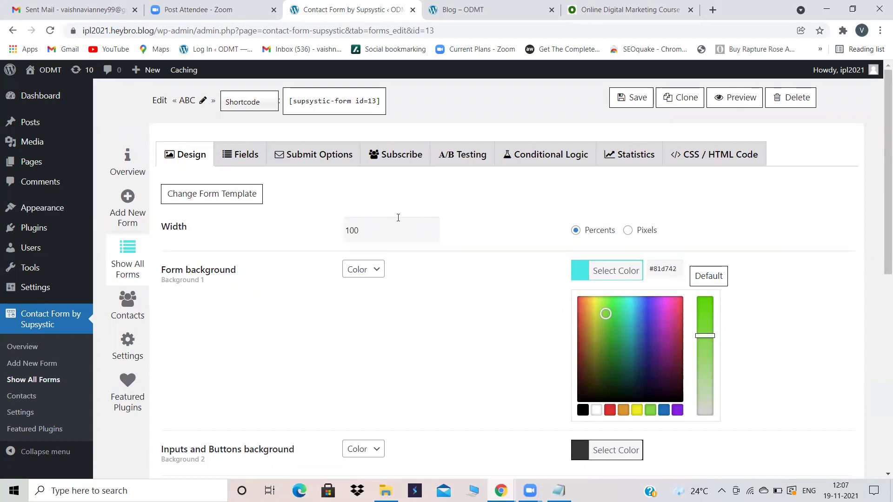
pyautogui.scroll(-3, 398, 218)
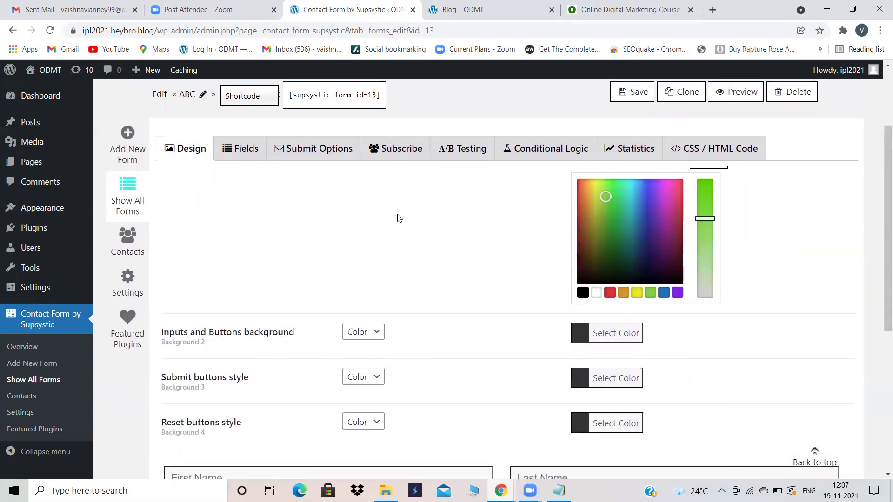
pyautogui.scroll(1, 398, 218)
pyautogui.scroll(2, 449, 269)
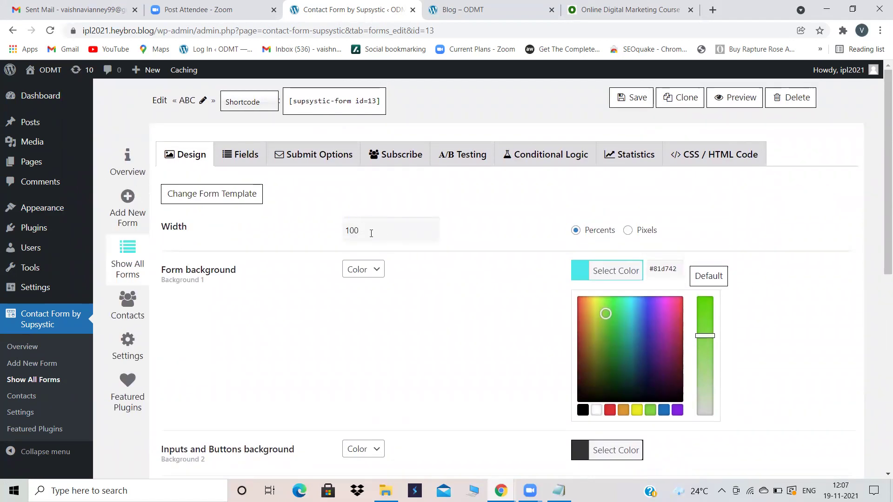
pyautogui.scroll(-2, 549, 324)
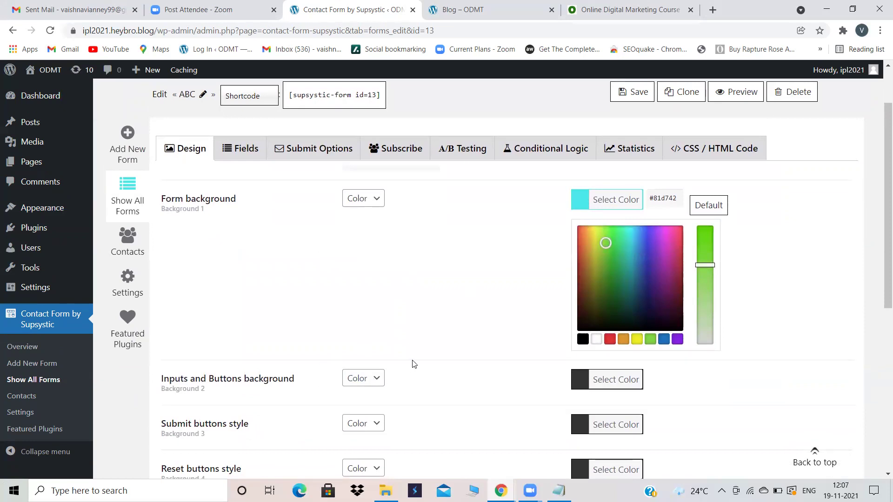
pyautogui.scroll(-2, 371, 336)
pyautogui.scroll(3, 370, 335)
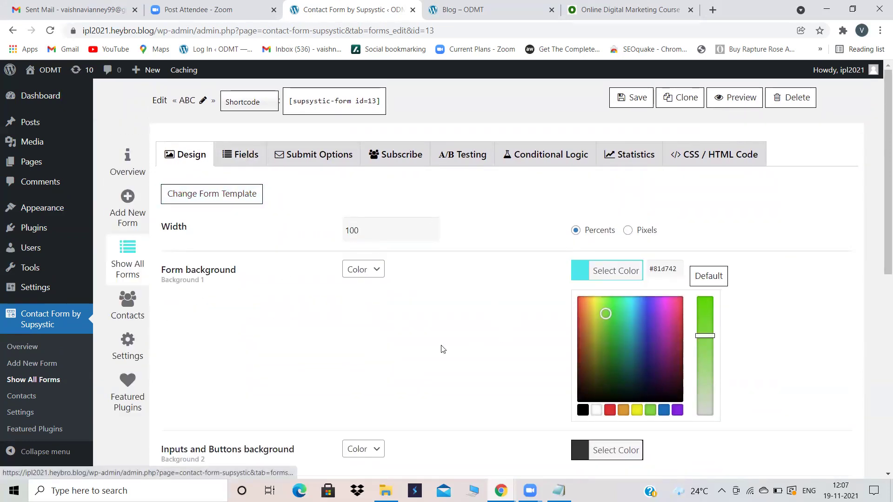
pyautogui.scroll(-3, 418, 338)
pyautogui.scroll(-3, 419, 338)
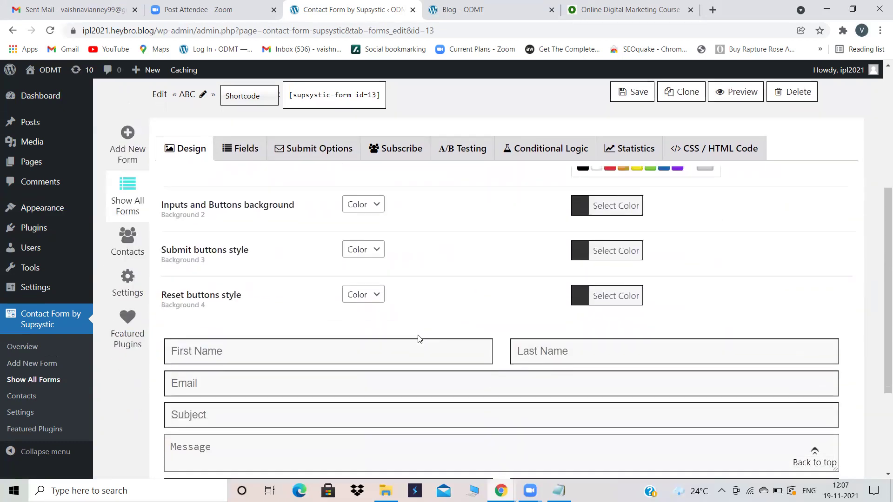
pyautogui.scroll(6, 419, 338)
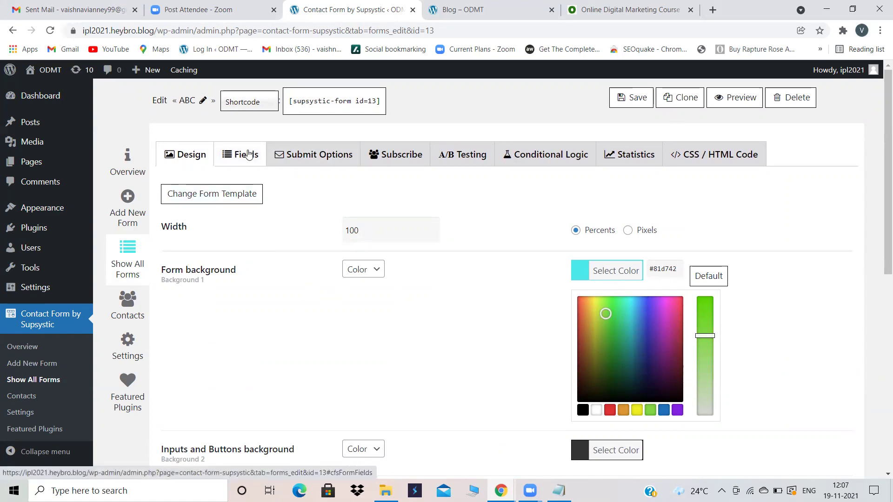
# Step: Open the Fields tab listing First Name, Last Name, Email, Subject, Message, Send and Reset
pyautogui.click(249, 154)
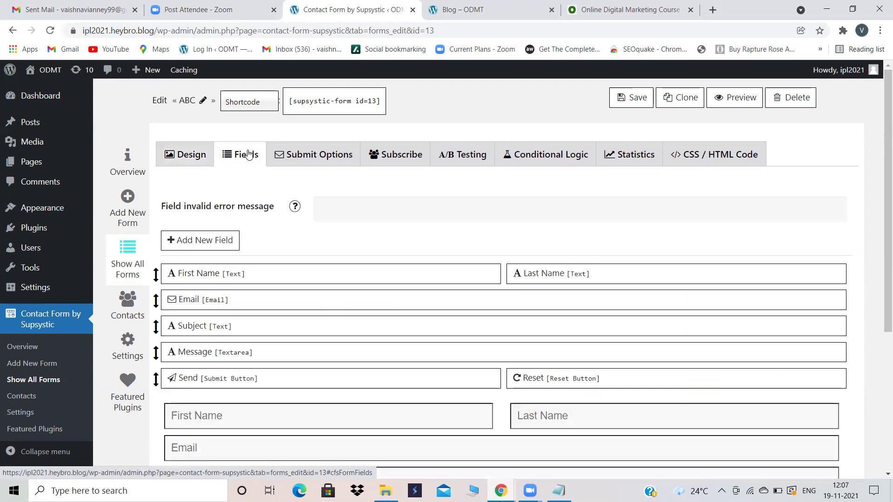
pyautogui.scroll(-3, 511, 242)
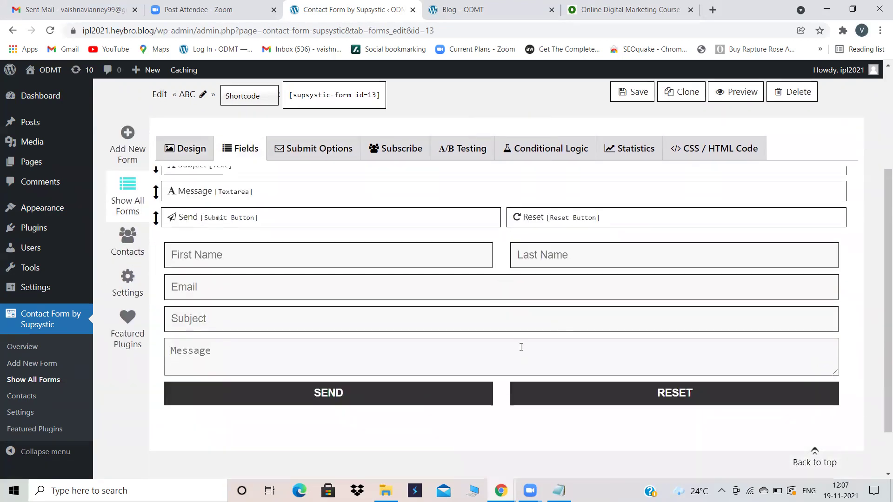
pyautogui.scroll(3, 518, 344)
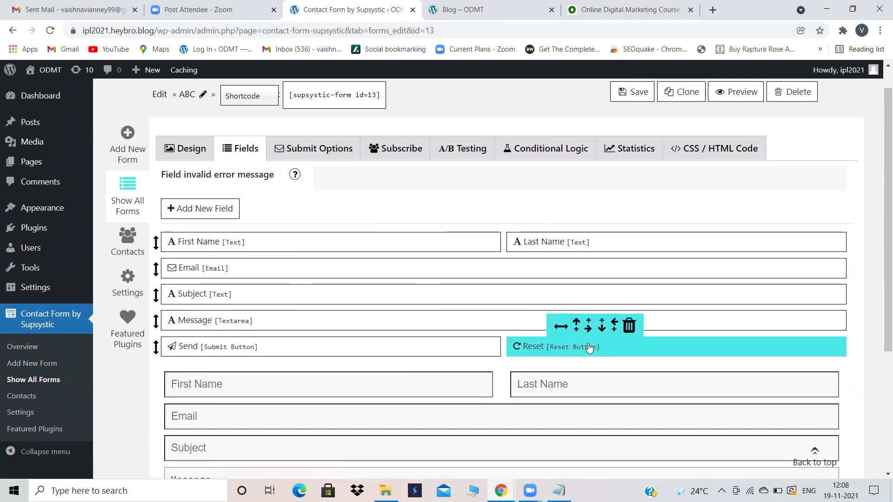
# Step: Delete the Reset field, then the Subject field, confirming each removal with OK
pyautogui.click(628, 327)
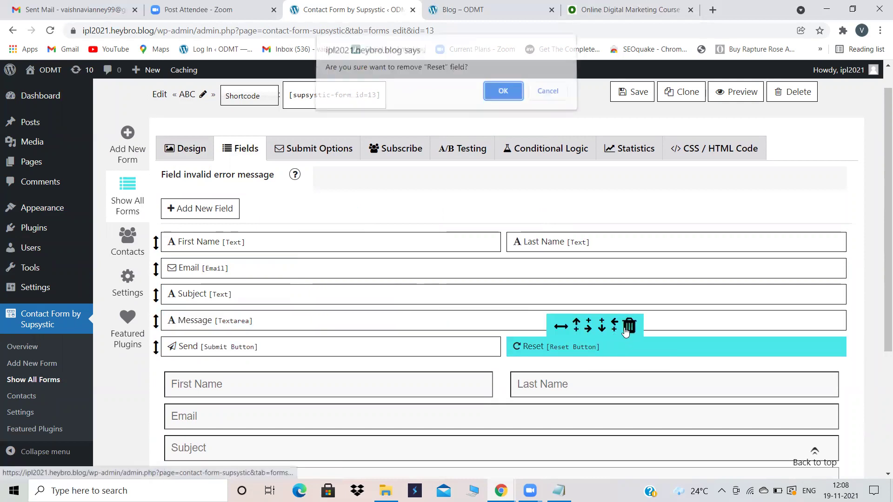
pyautogui.click(503, 96)
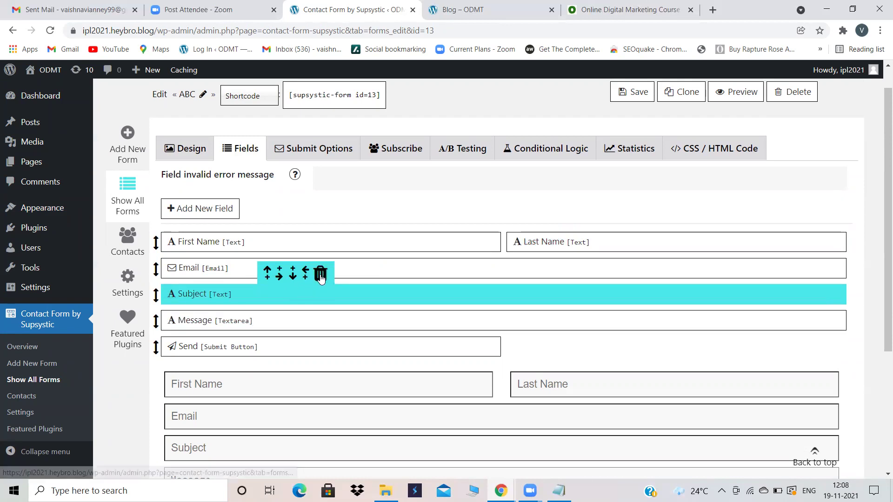
pyautogui.click(322, 275)
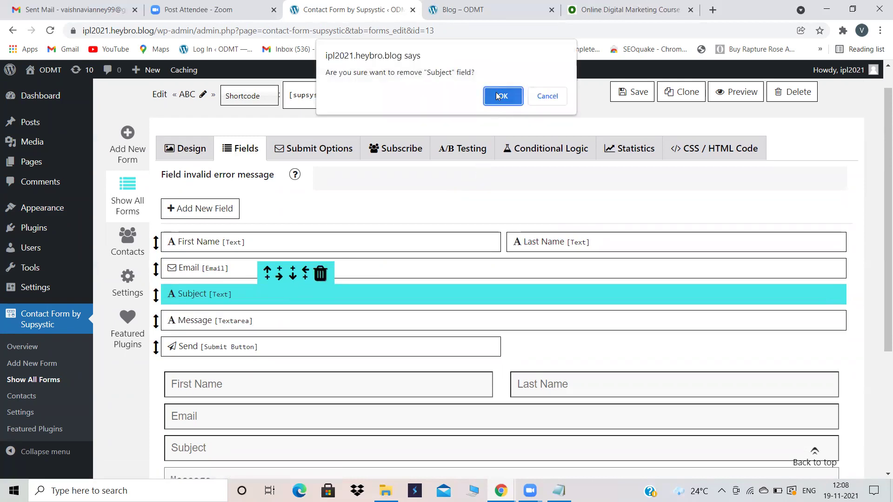
pyautogui.click(499, 97)
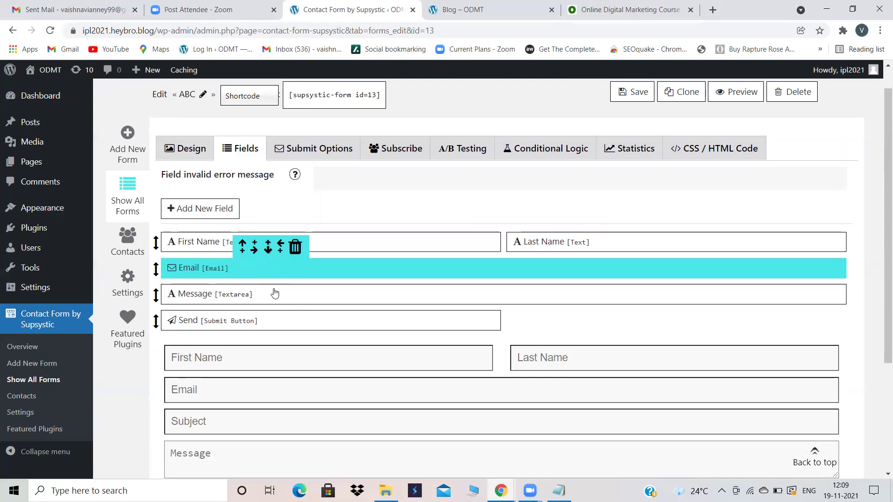
# Step: Add a Number field named Abc with the placeholder Phone Number
pyautogui.click(211, 206)
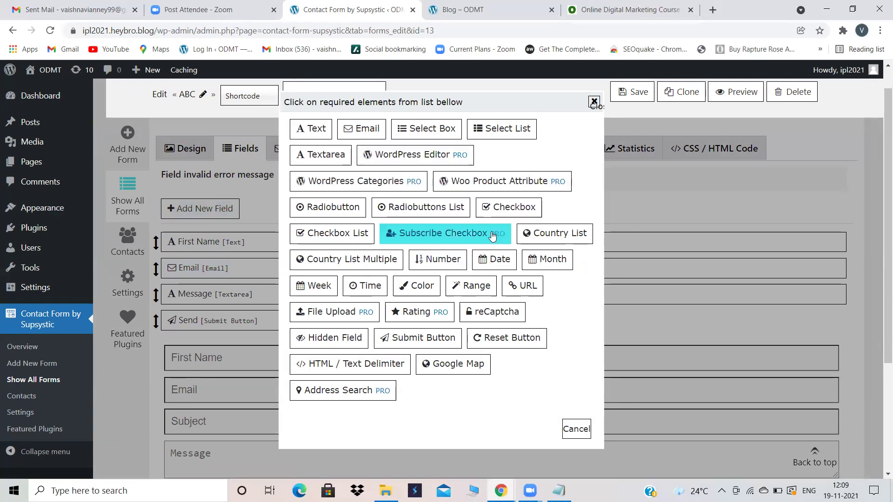
pyautogui.click(443, 261)
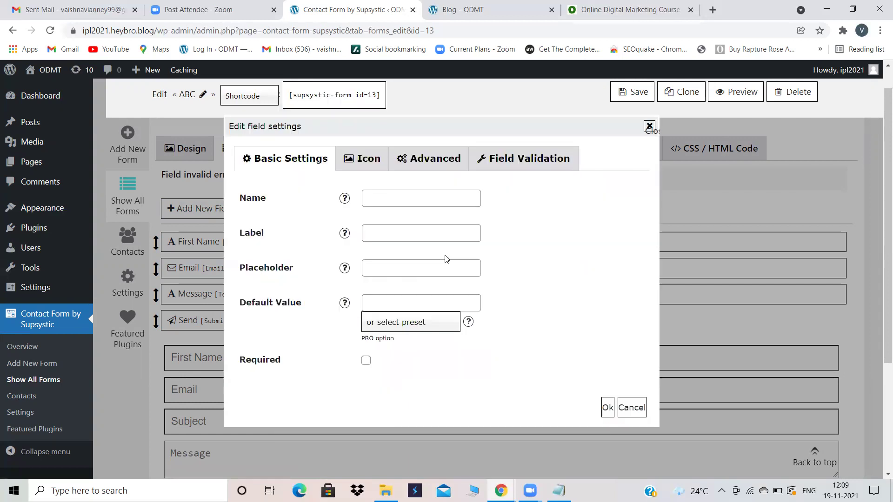
pyautogui.click(404, 190)
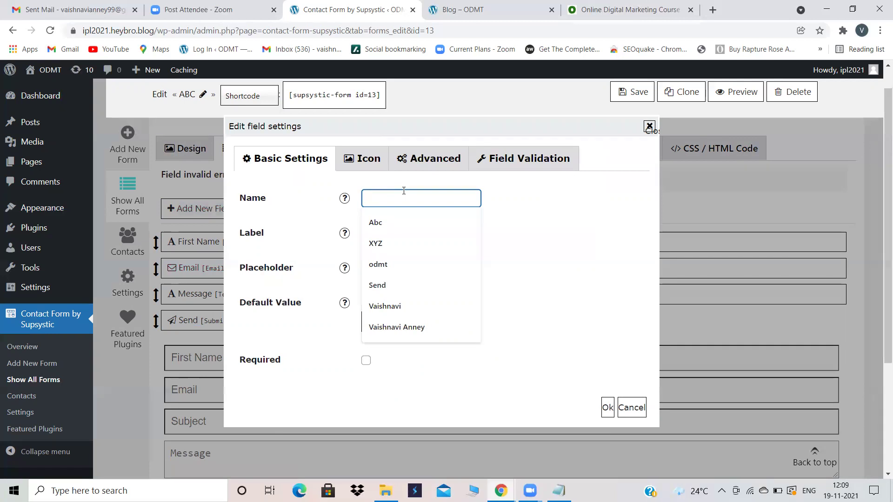
pyautogui.moveTo(341, 199)
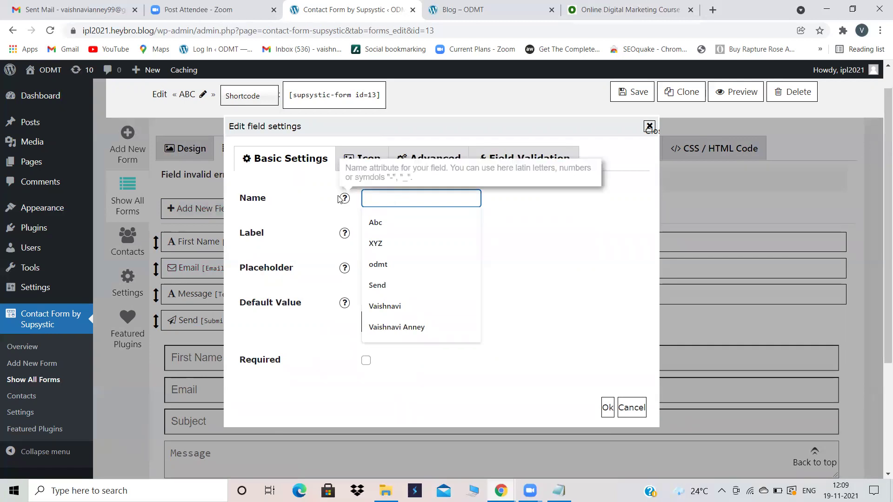
pyautogui.click(393, 216)
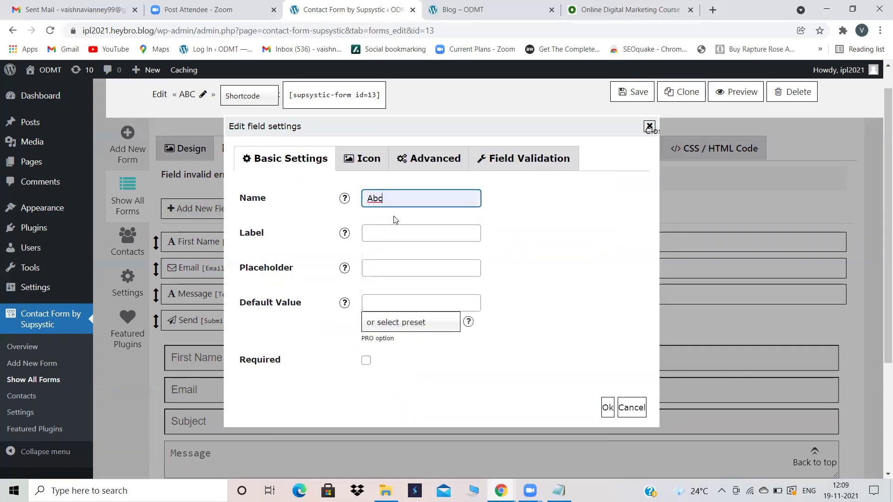
pyautogui.click(384, 265)
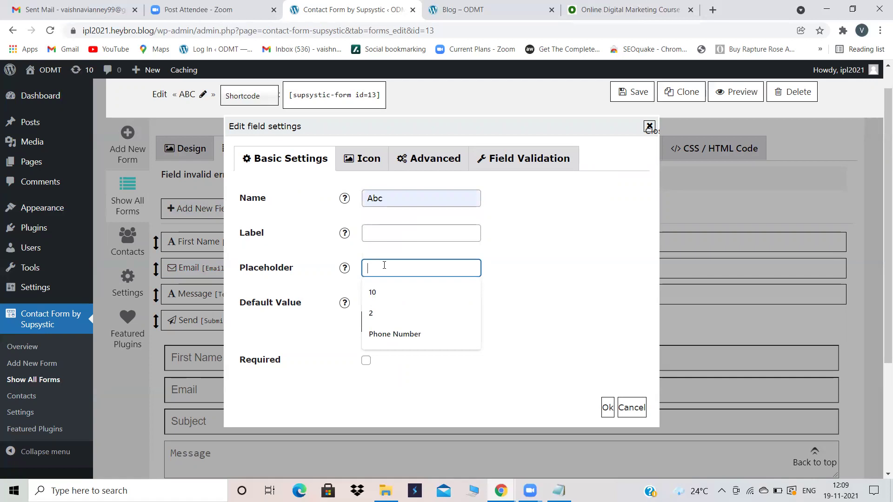
pyautogui.click(404, 335)
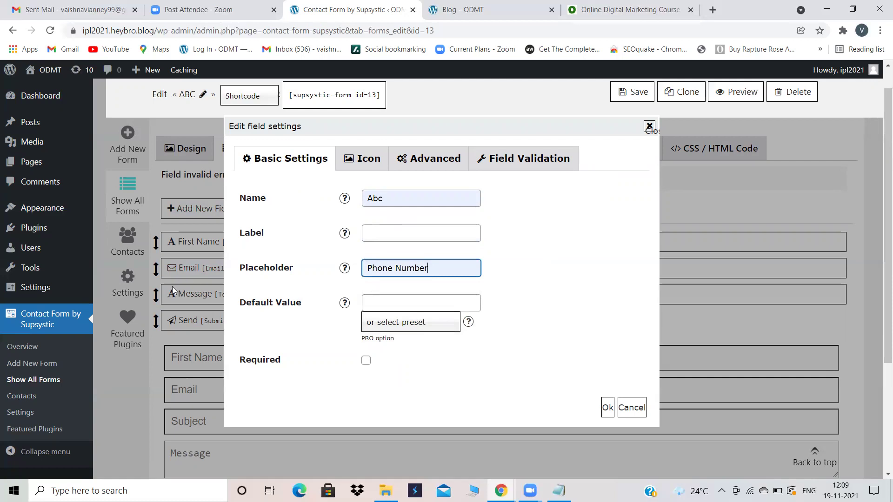
pyautogui.moveTo(334, 296)
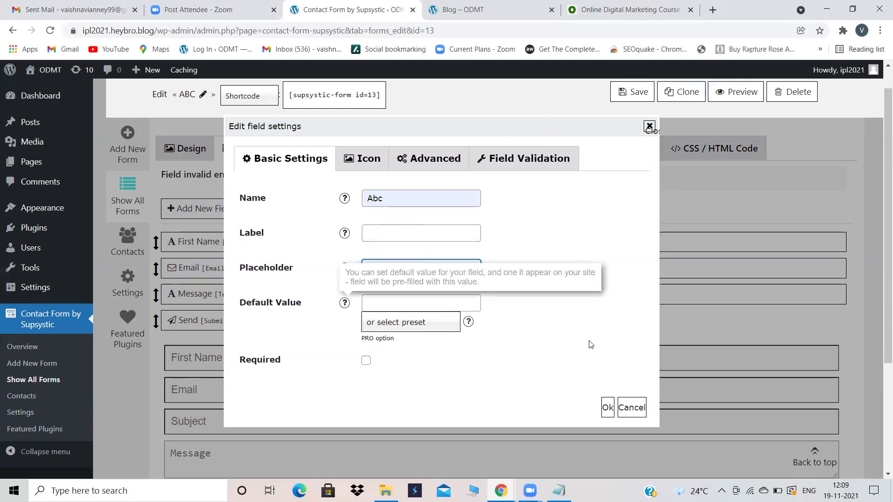
pyautogui.click(605, 407)
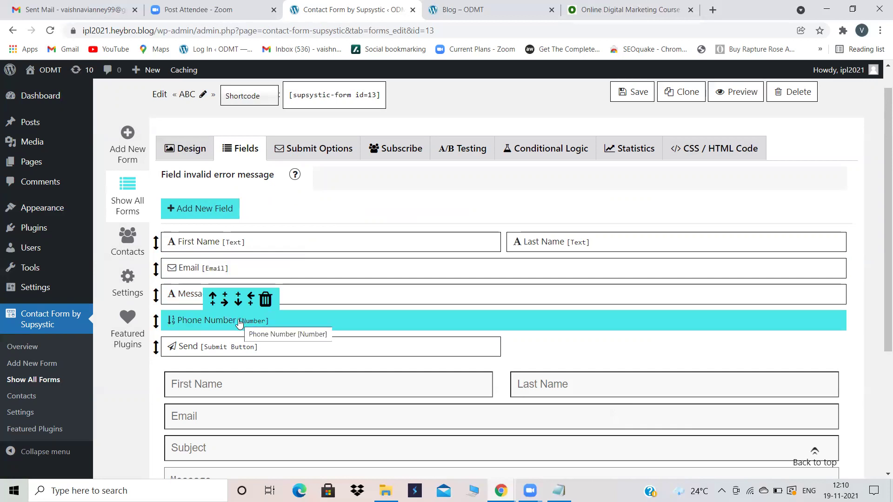
pyautogui.moveTo(155, 320); pyautogui.dragTo(158, 294)
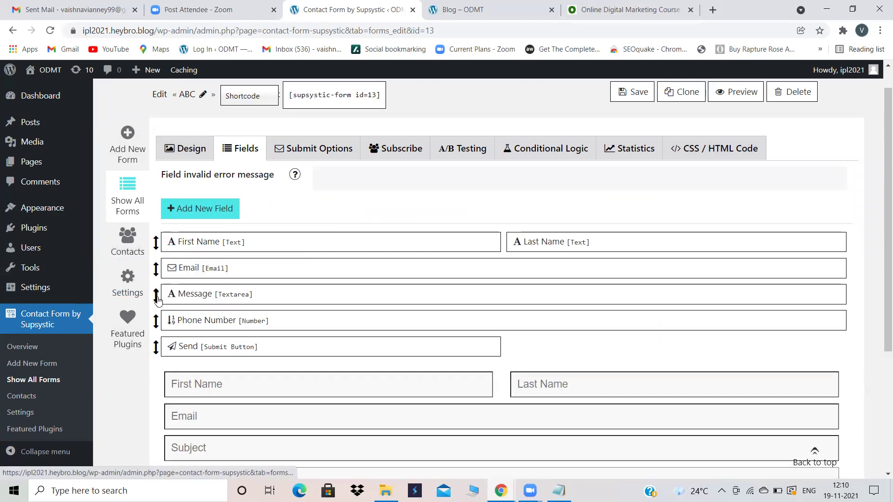
pyautogui.moveTo(225, 261)
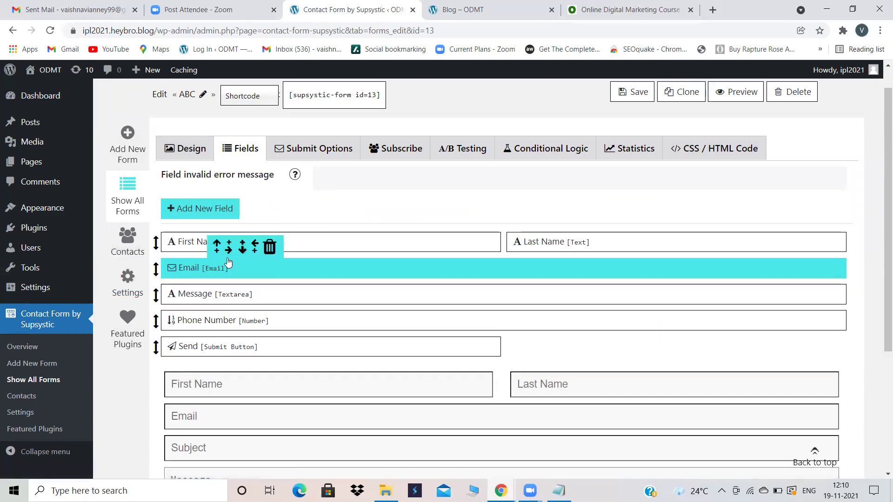
pyautogui.moveTo(190, 321)
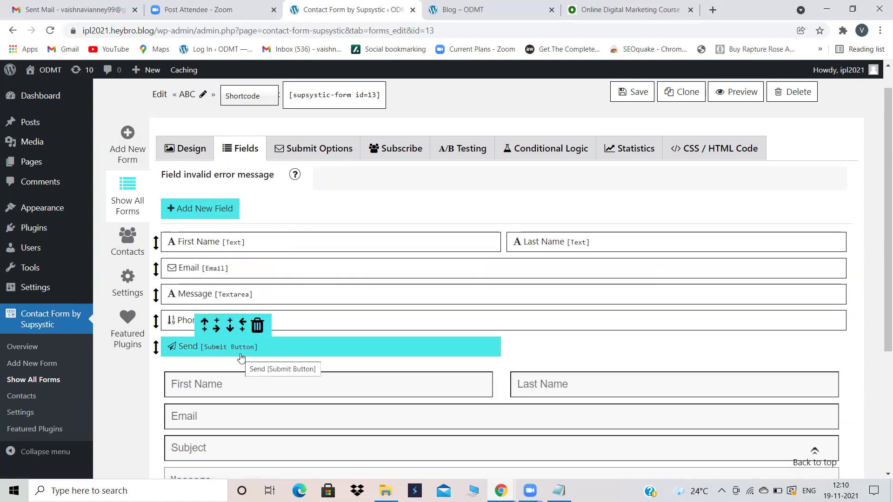
# Step: Compare against the live odmt.in and blog sites, then save the Supsystic form
pyautogui.moveTo(486, 251)
pyautogui.click(627, 10)
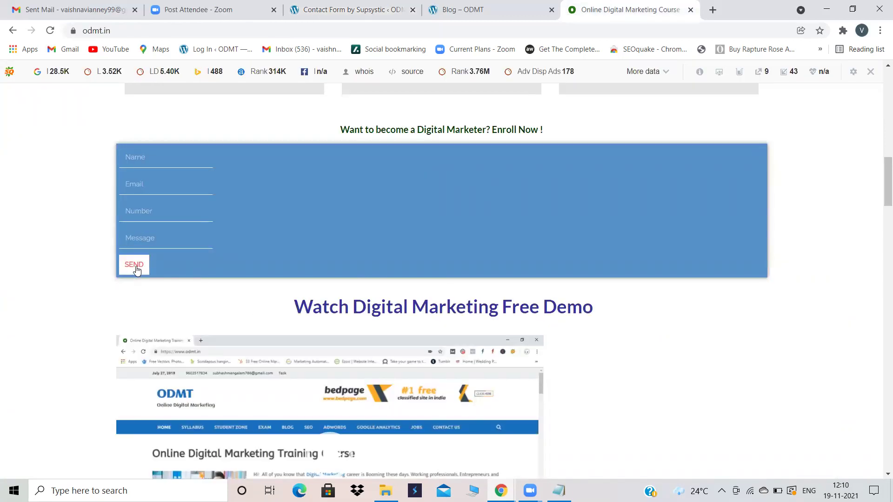
pyautogui.click(462, 5)
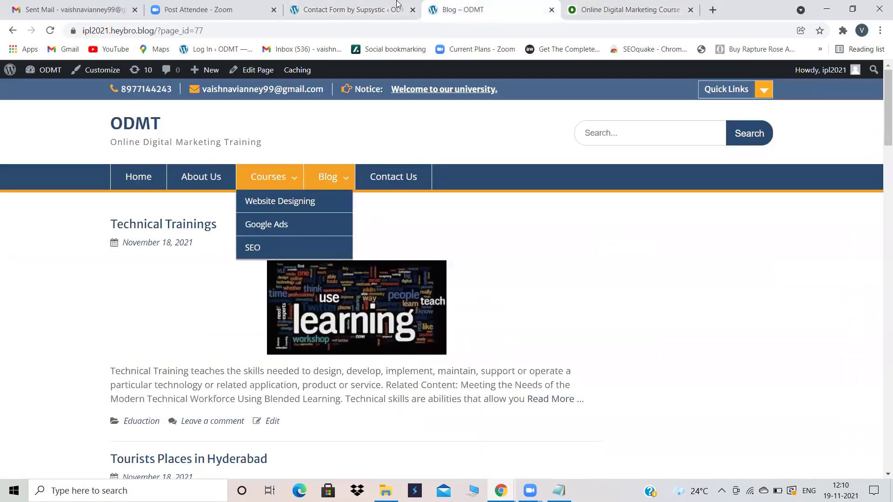
pyautogui.click(344, 6)
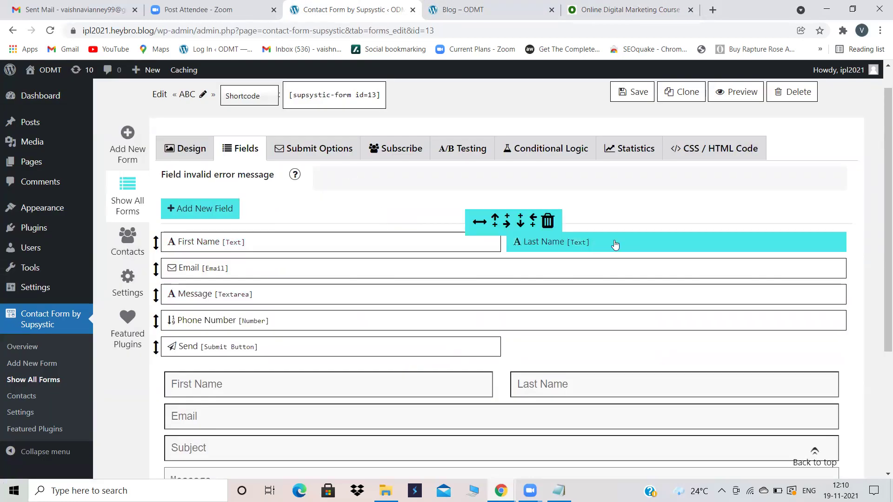
pyautogui.click(639, 86)
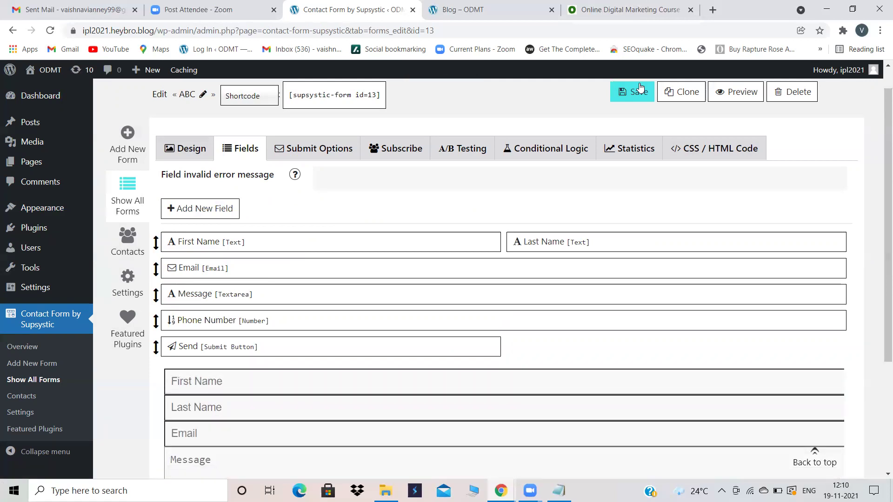
# Step: Review the odmt.in Contact Us page, then return to the form editor
pyautogui.click(691, 4)
pyautogui.scroll(20, 448, 178)
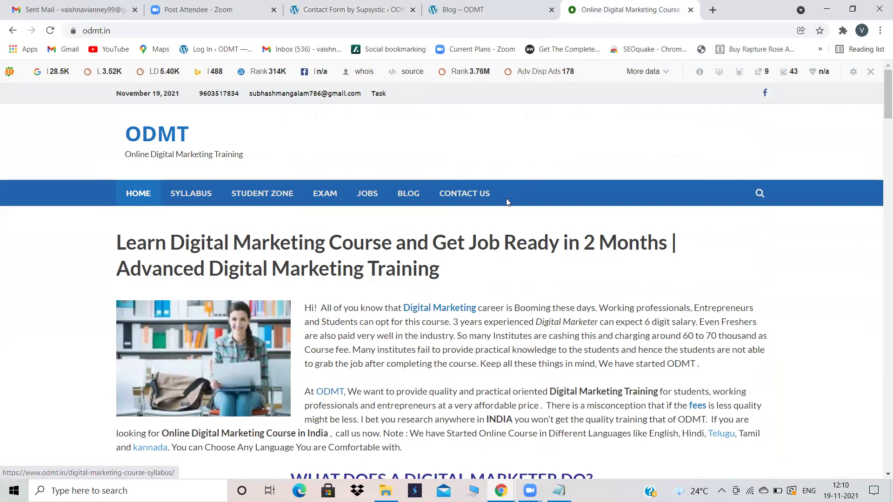
pyautogui.click(460, 204)
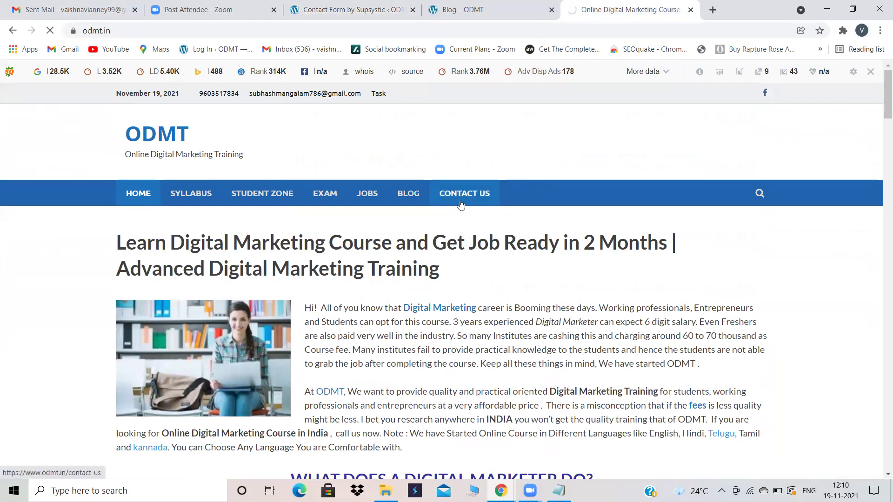
pyautogui.scroll(-3, 528, 245)
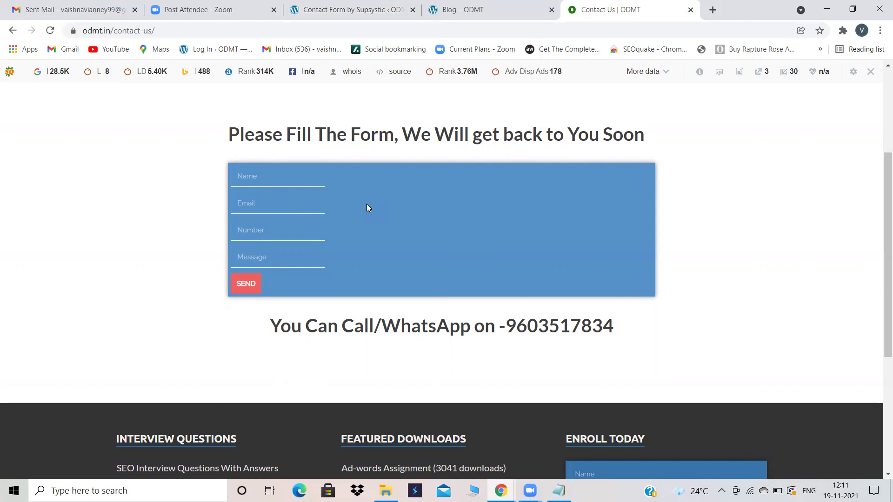
pyautogui.click(375, 4)
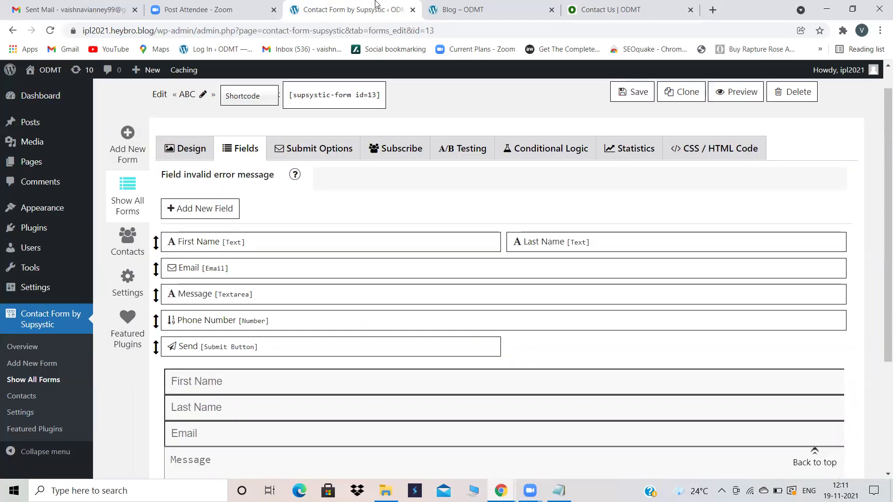
# Step: View the blog's live Contact Us page, which reports the form is missing from the database
pyautogui.click(451, 6)
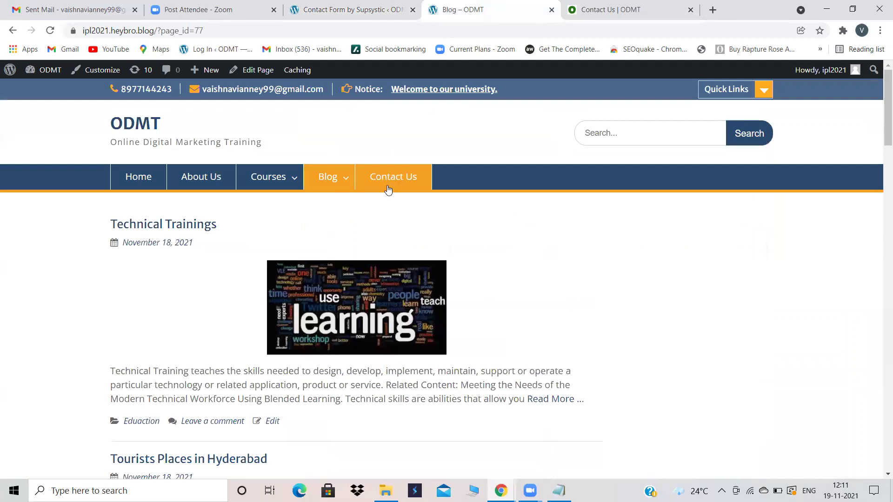
pyautogui.click(389, 174)
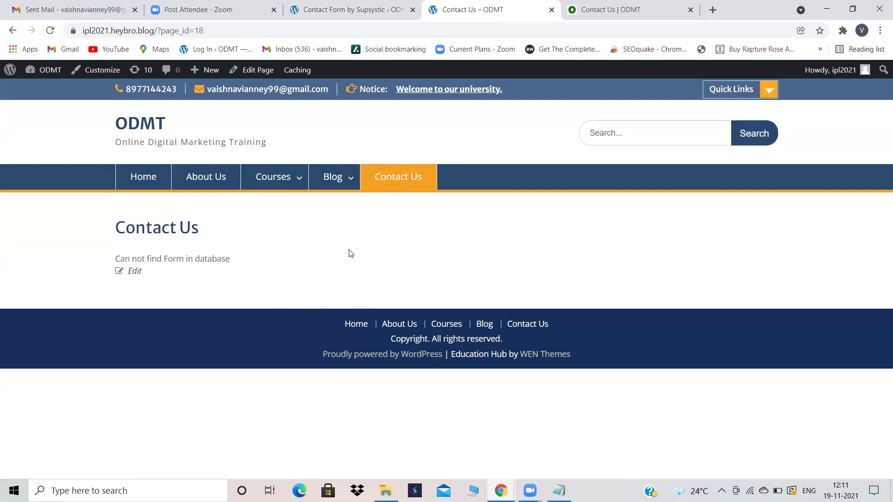
pyautogui.click(338, 4)
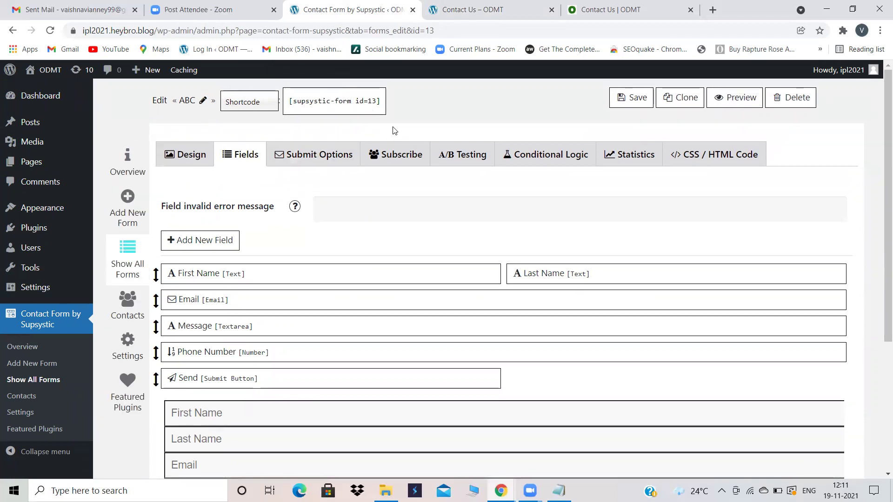
# Step: Recheck the live page, then select the shortcode [supsystic-form id=13] in the form editor
pyautogui.moveTo(325, 269)
pyautogui.click(472, 10)
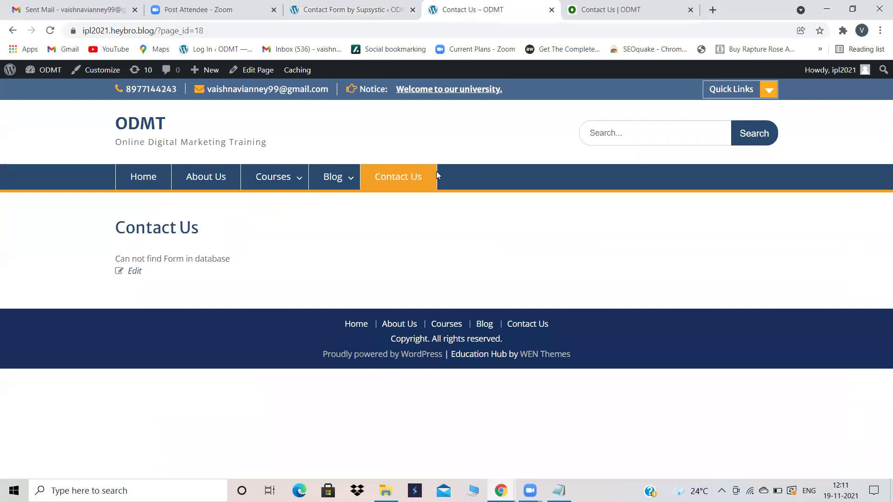
pyautogui.click(372, 9)
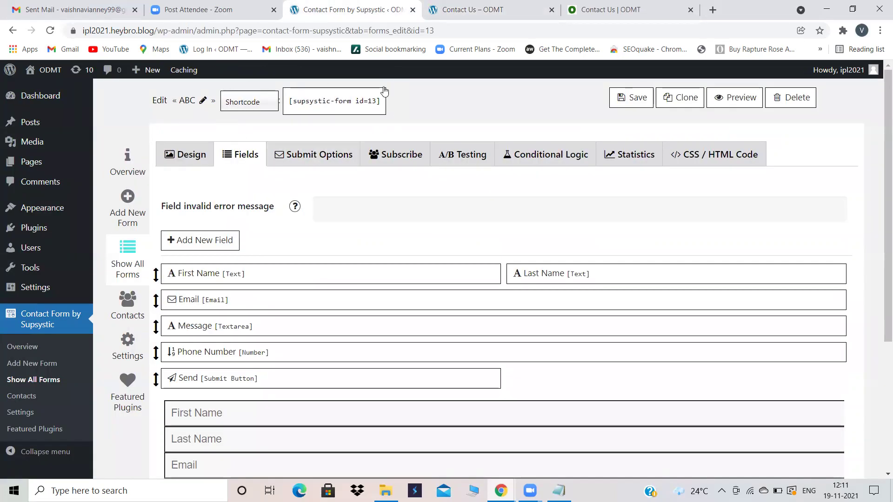
pyautogui.click(323, 105)
pyautogui.hotkey('ctrl', 'c')
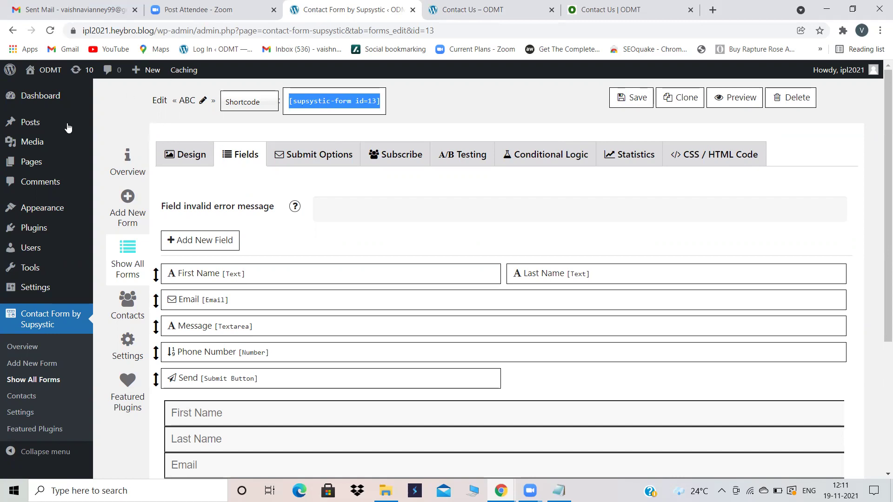
# Step: Edit the Contact Us page and remove its old shortcode block
pyautogui.click(38, 163)
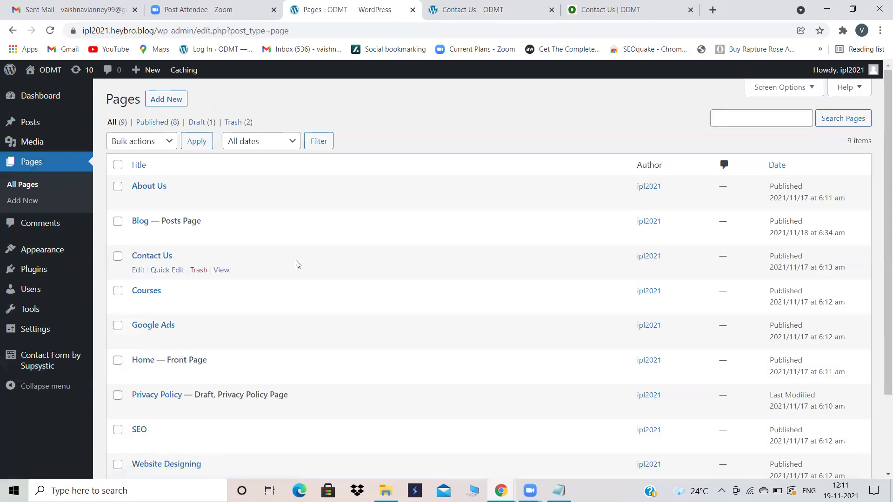
pyautogui.scroll(-1, 299, 266)
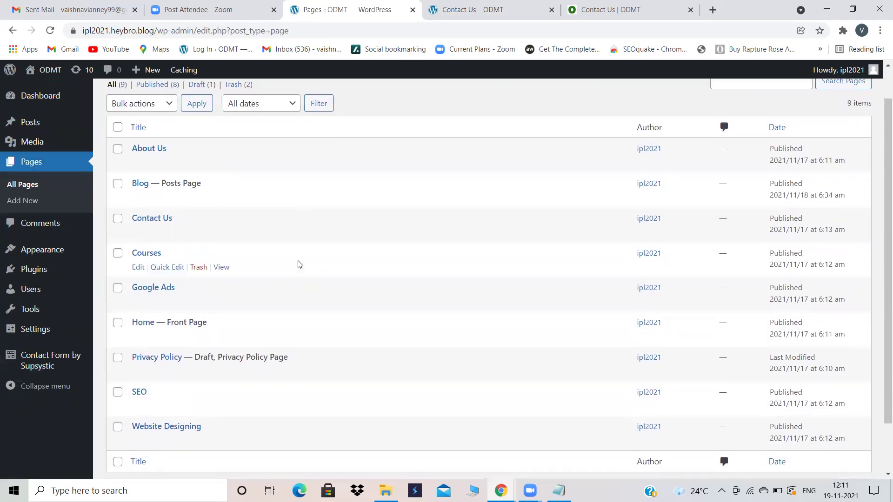
pyautogui.click(152, 219)
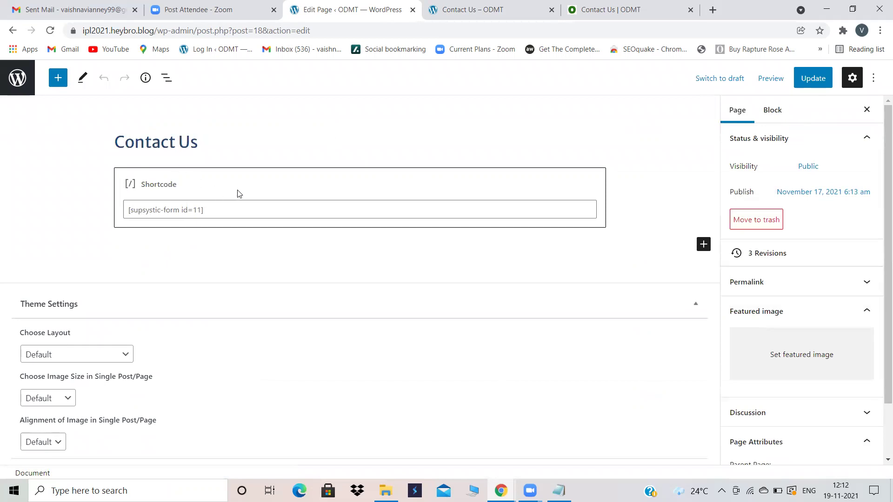
pyautogui.click(225, 183)
pyautogui.click(161, 146)
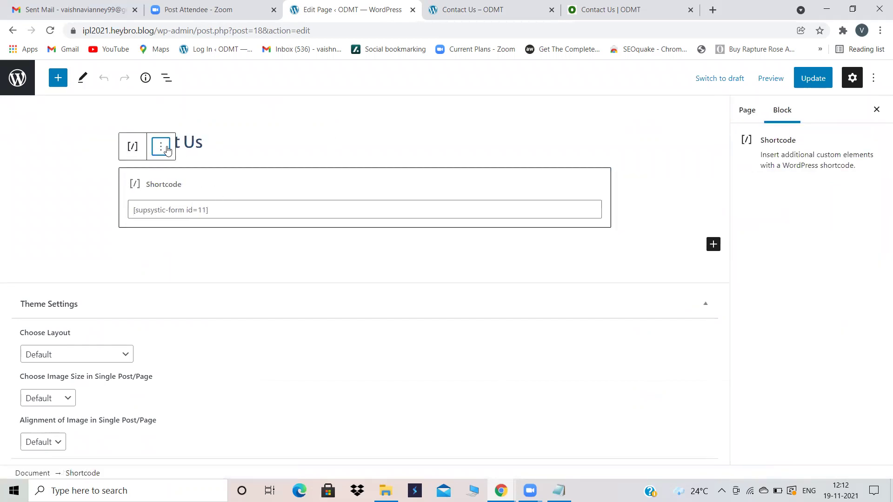
pyautogui.click(181, 382)
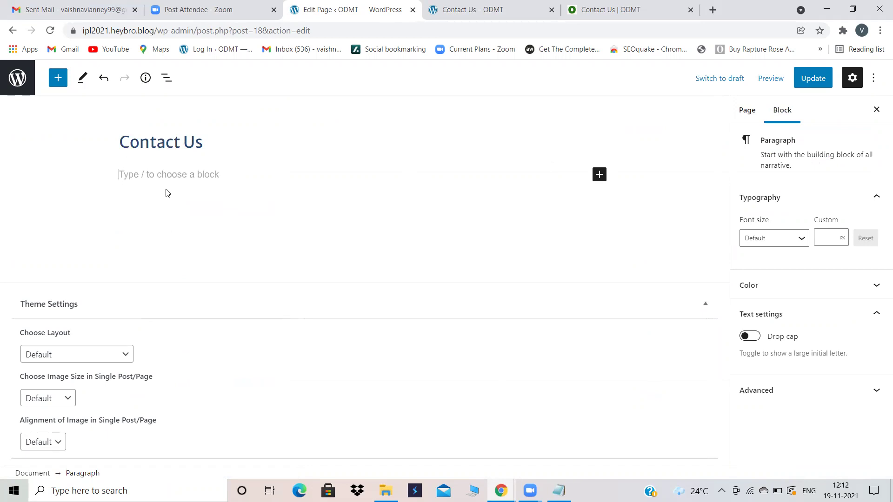
# Step: Insert a Shortcode block into the Contact Us page, found by searching 'short'
pyautogui.click(456, 5)
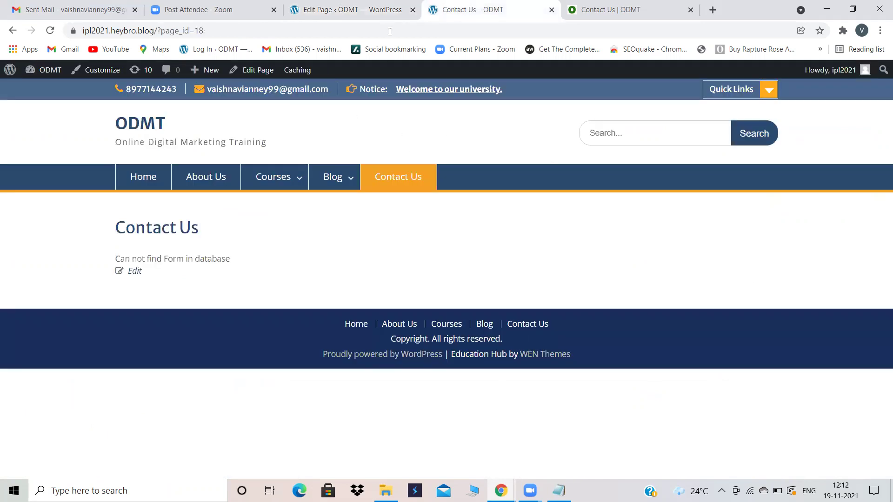
pyautogui.click(388, 15)
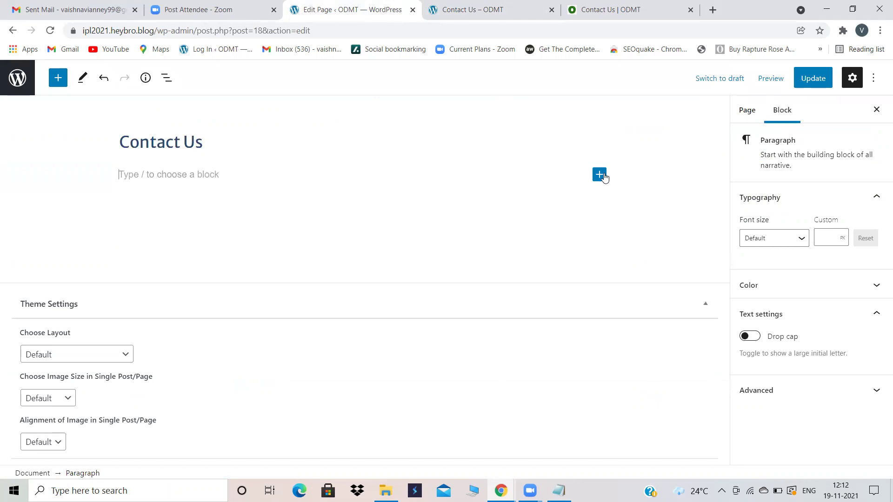
pyautogui.click(599, 176)
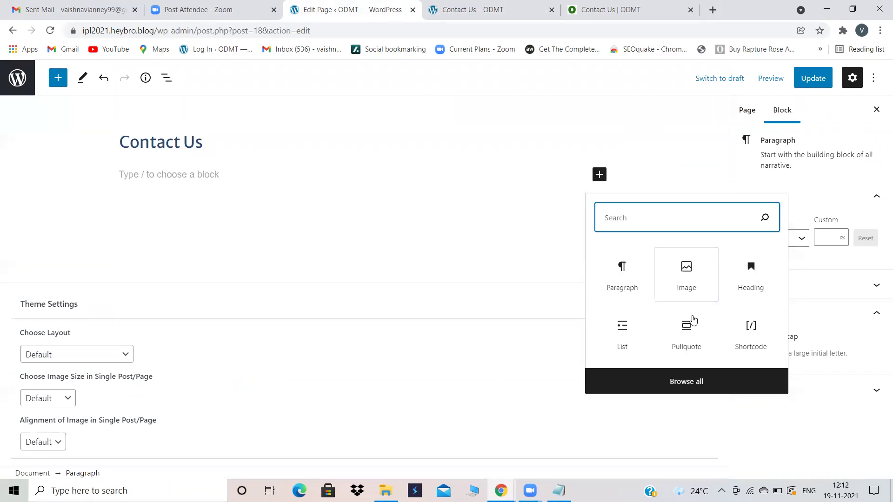
pyautogui.click(637, 382)
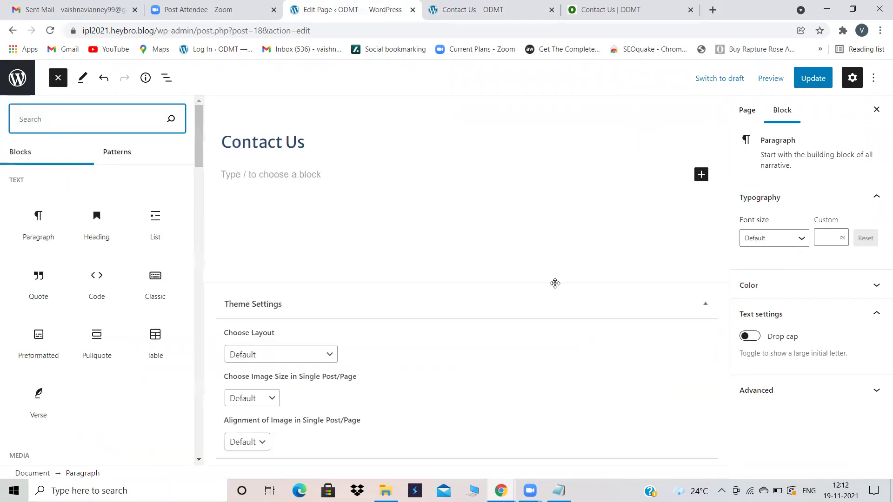
pyautogui.scroll(-2, 117, 382)
pyautogui.scroll(-4, 117, 380)
pyautogui.scroll(6, 117, 380)
pyautogui.write('short')
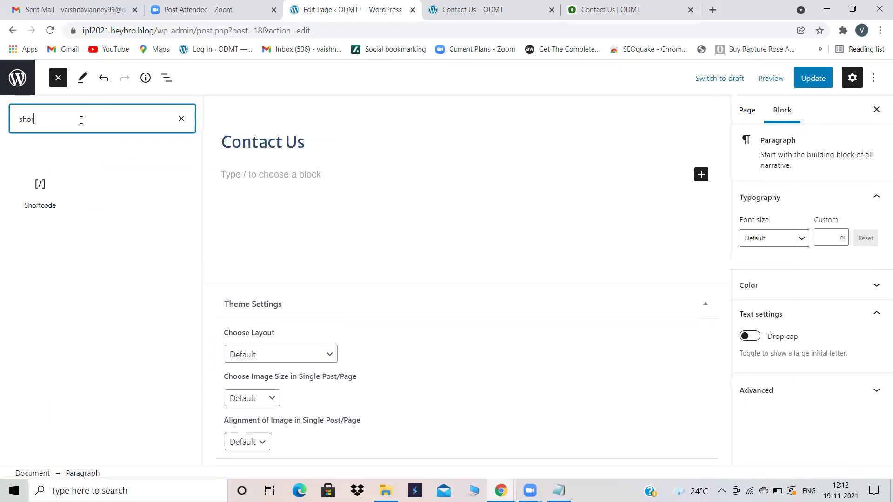
pyautogui.click(40, 193)
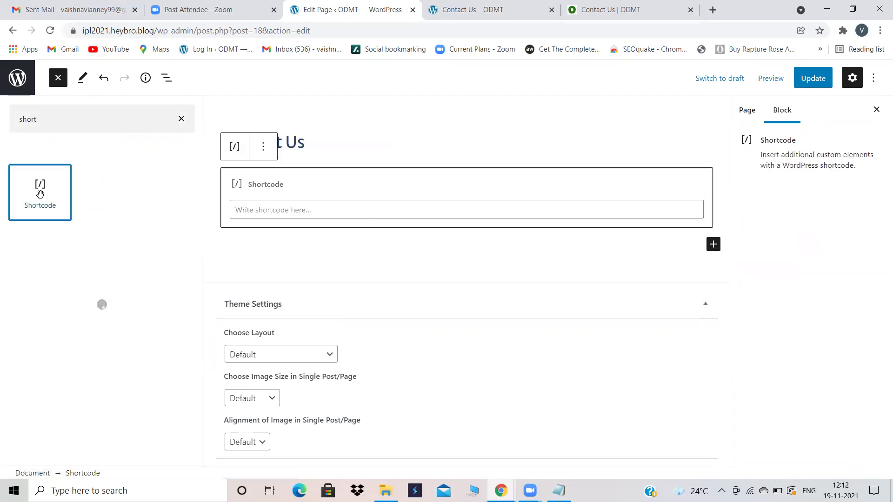
# Step: Paste [supsystic-form id=13] into the Shortcode block and update the page
pyautogui.click(268, 208)
pyautogui.hotkey('ctrl', 'v')
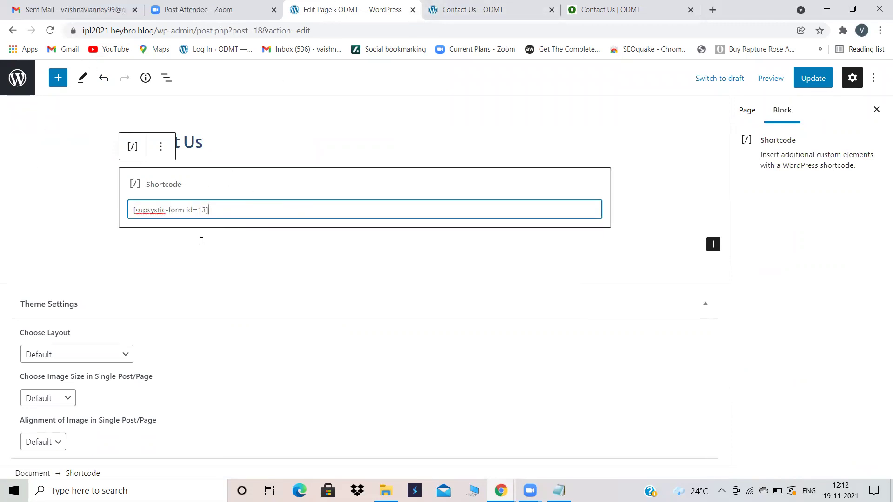
pyautogui.click(814, 75)
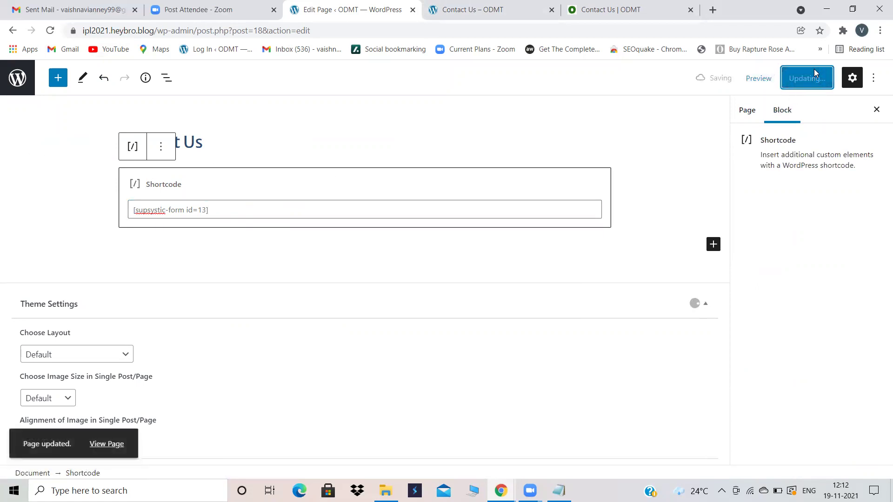
pyautogui.click(508, 6)
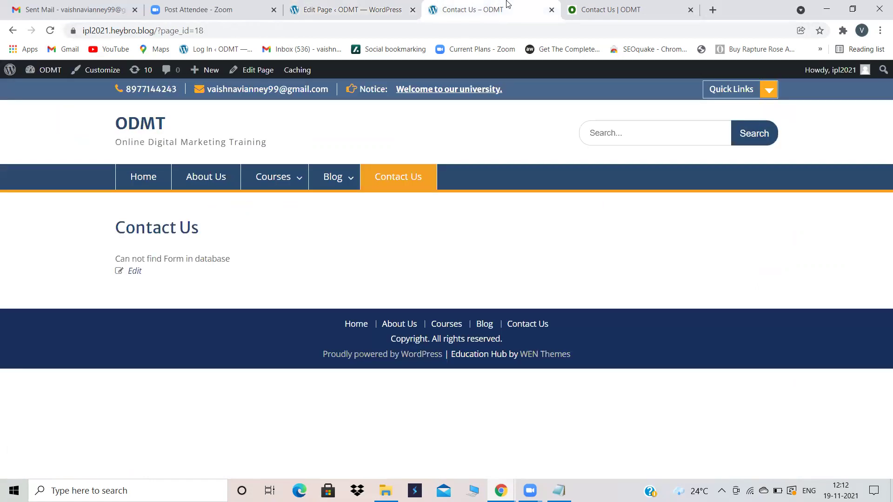
pyautogui.click(50, 31)
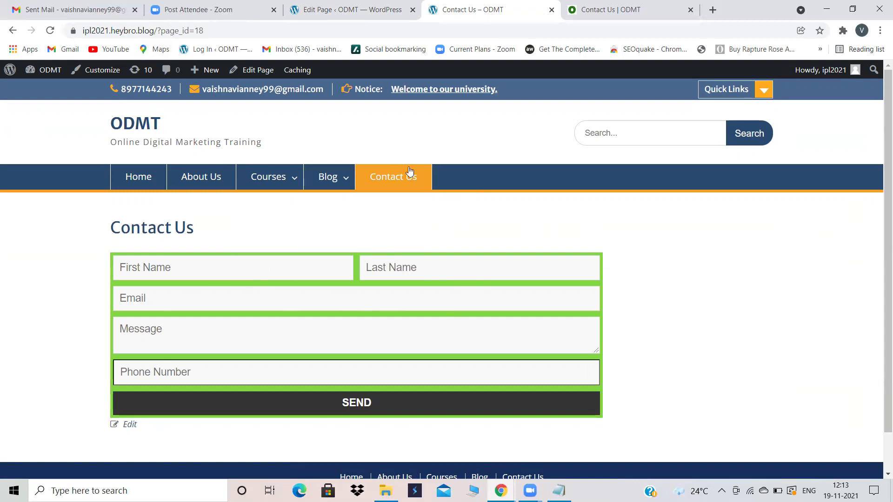
pyautogui.click(343, 4)
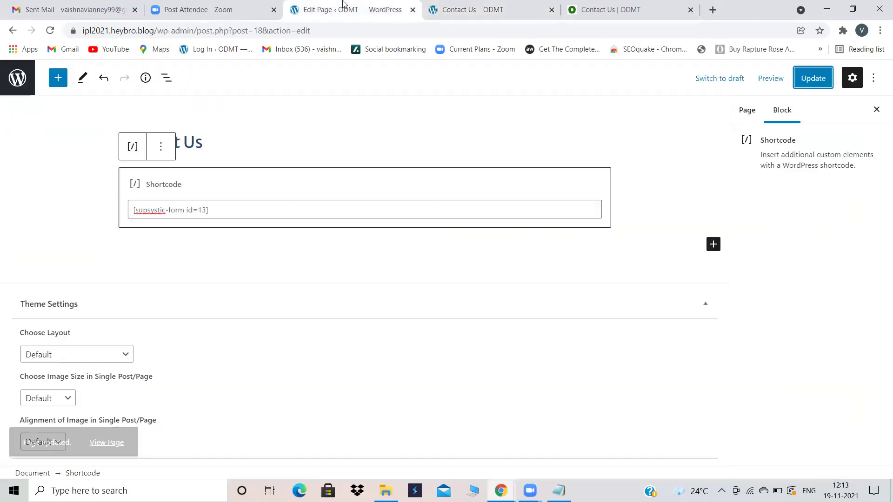
# Step: Open the Home page in the editor and scroll to its end
pyautogui.click(24, 75)
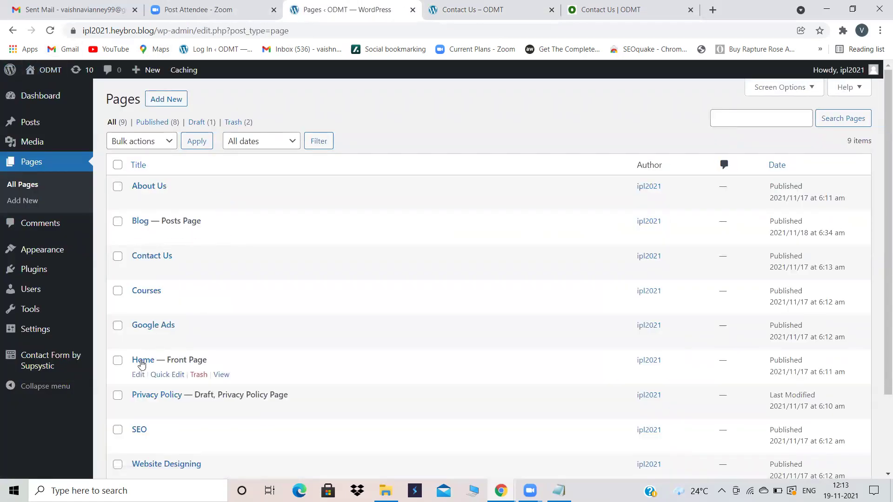
pyautogui.click(142, 361)
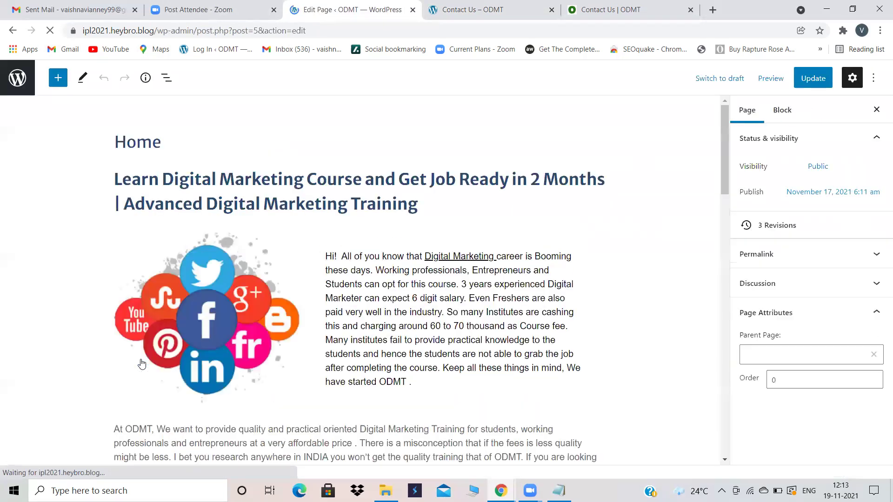
pyautogui.scroll(-6, 467, 325)
pyautogui.scroll(-10, 466, 325)
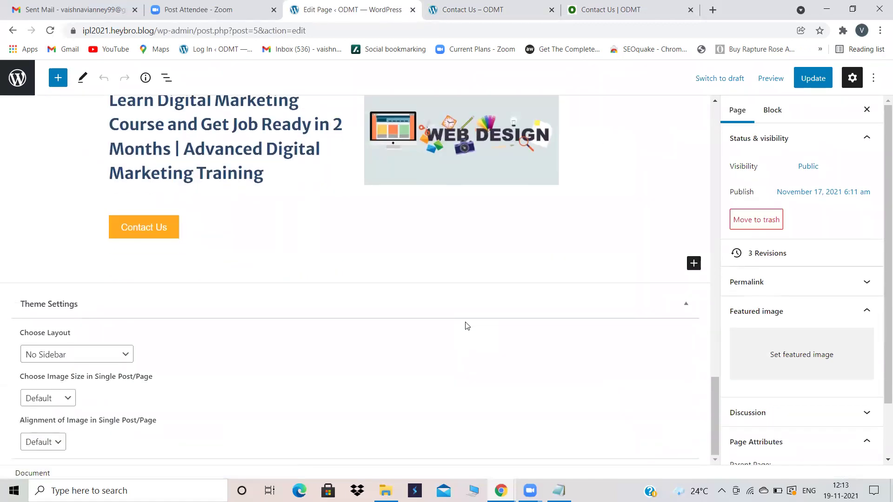
# Step: Add a Shortcode block with [supsystic-form id=13] below the Contact Us button and update Home
pyautogui.click(693, 263)
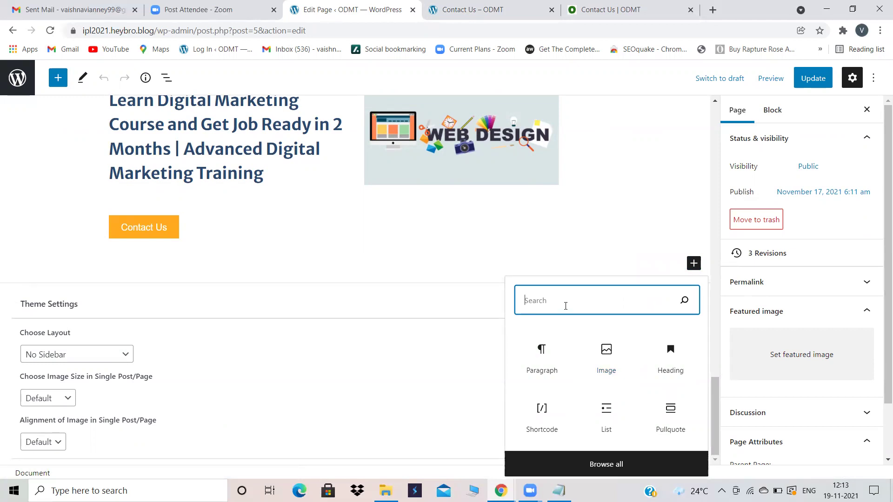
pyautogui.write('sh')
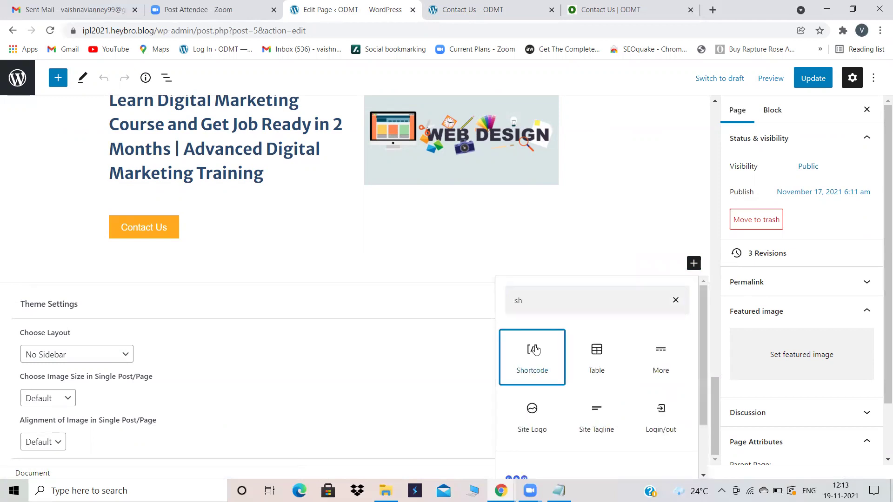
pyautogui.click(535, 350)
pyautogui.write('[supsystic-form id=13]')
pyautogui.click(812, 79)
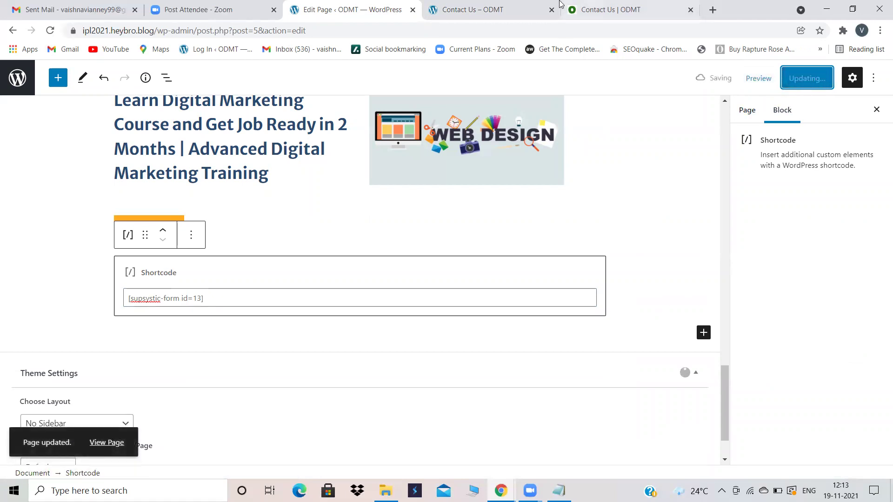
pyautogui.click(516, 7)
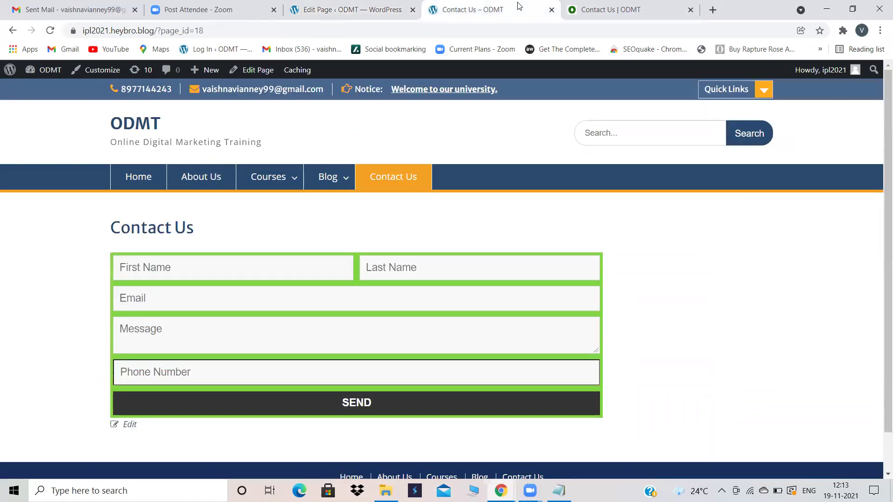
# Step: Check that form ABC appears below the live homepage's Contact Us button, then return to the pages list
pyautogui.click(50, 30)
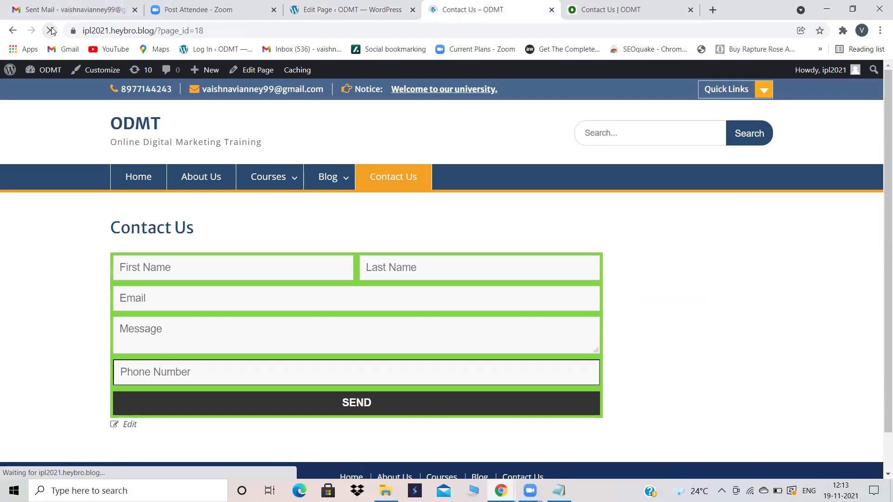
pyautogui.click(132, 176)
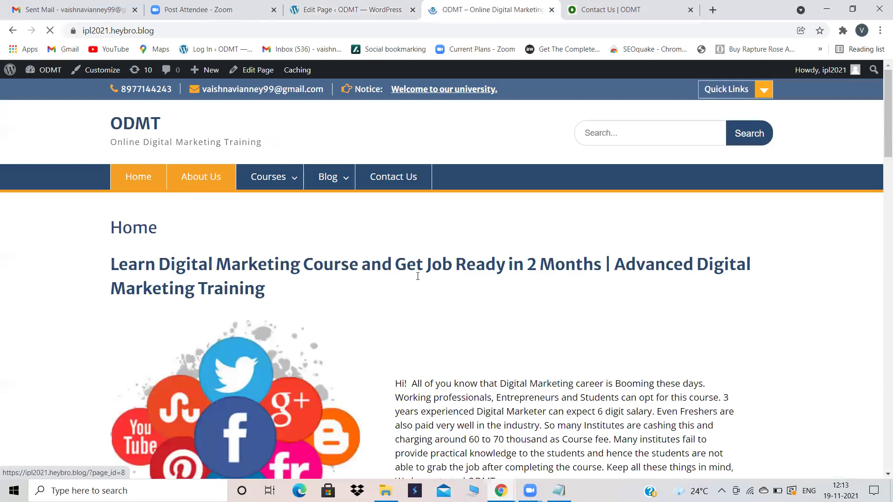
pyautogui.scroll(-10, 418, 279)
pyautogui.scroll(-15, 423, 284)
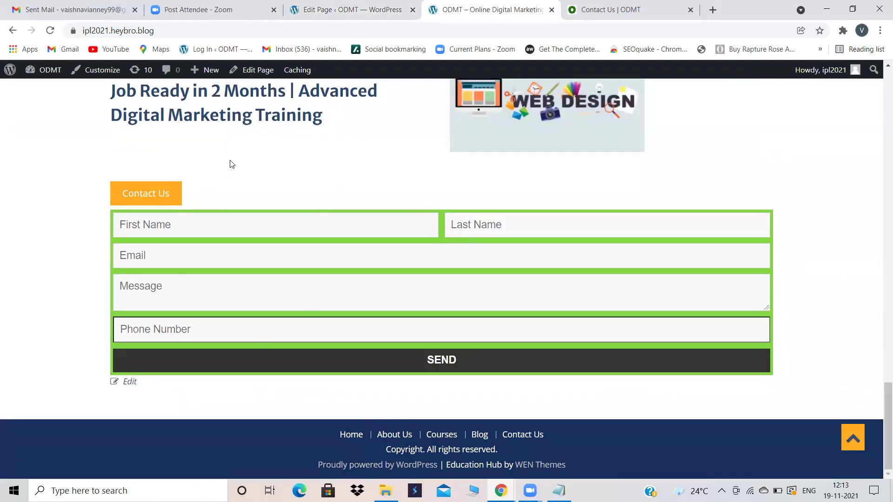
pyautogui.scroll(20, 231, 164)
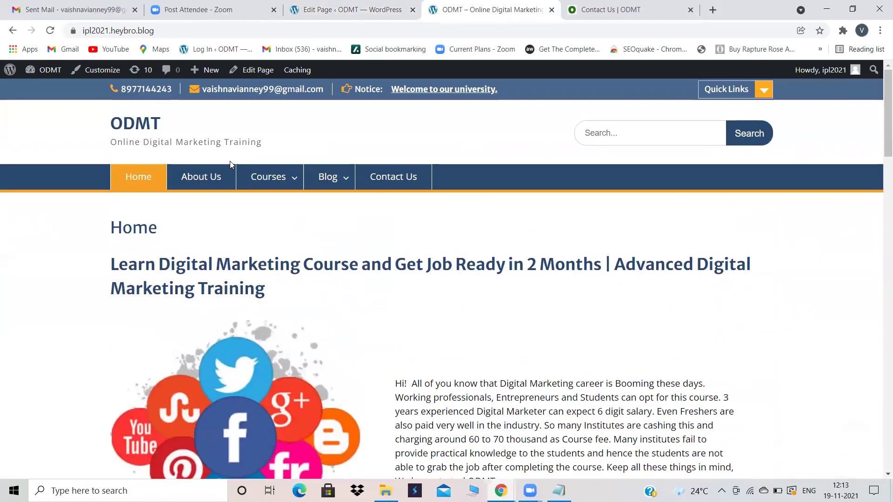
pyautogui.click(361, 5)
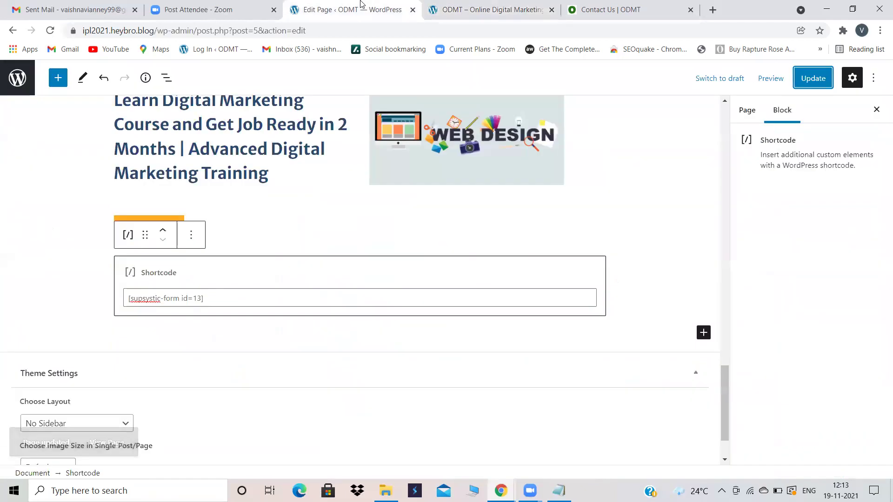
pyautogui.click(16, 77)
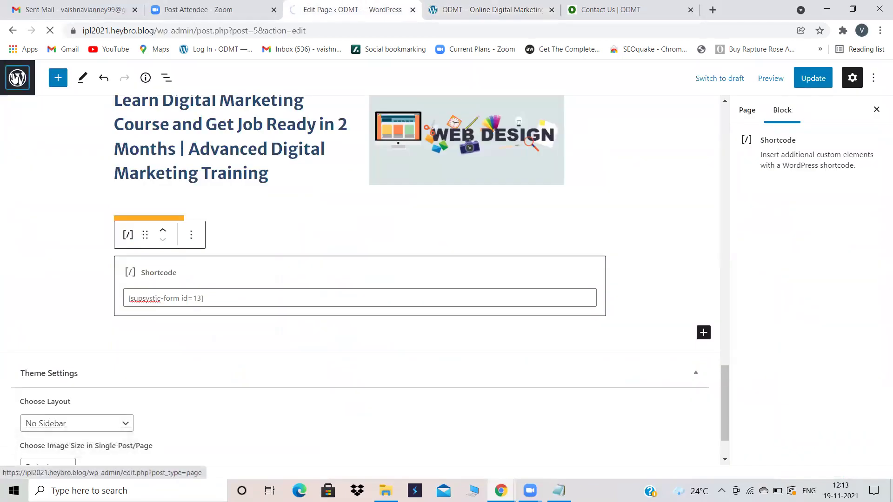
# Step: Browse the Primary Sidebar widgets, then open the Supsystic forms list showing form ABC (ID 13)
pyautogui.moveTo(32, 252)
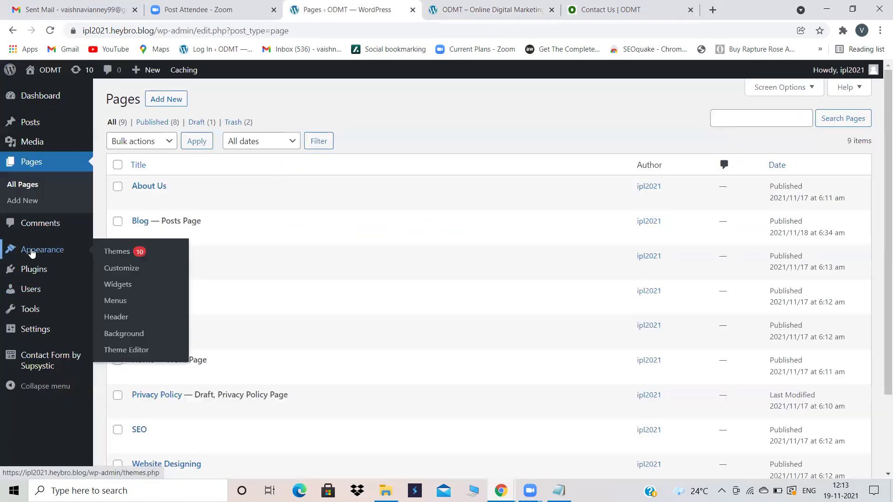
pyautogui.click(123, 285)
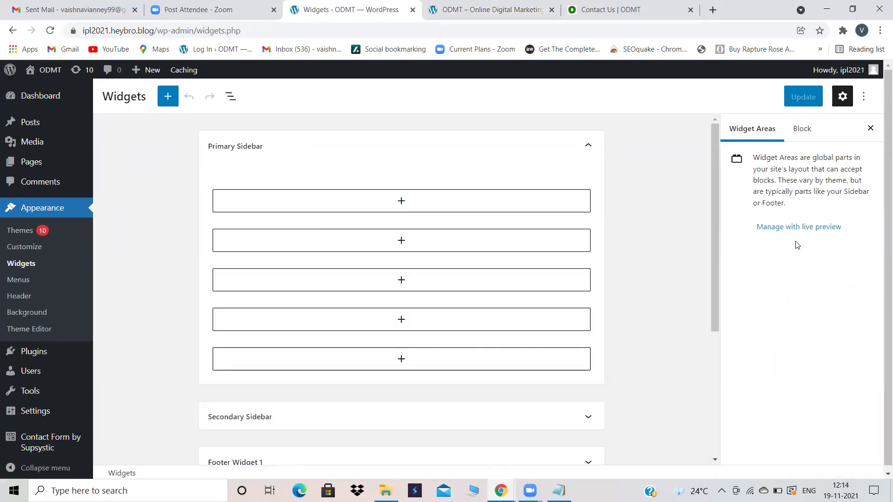
pyautogui.click(335, 209)
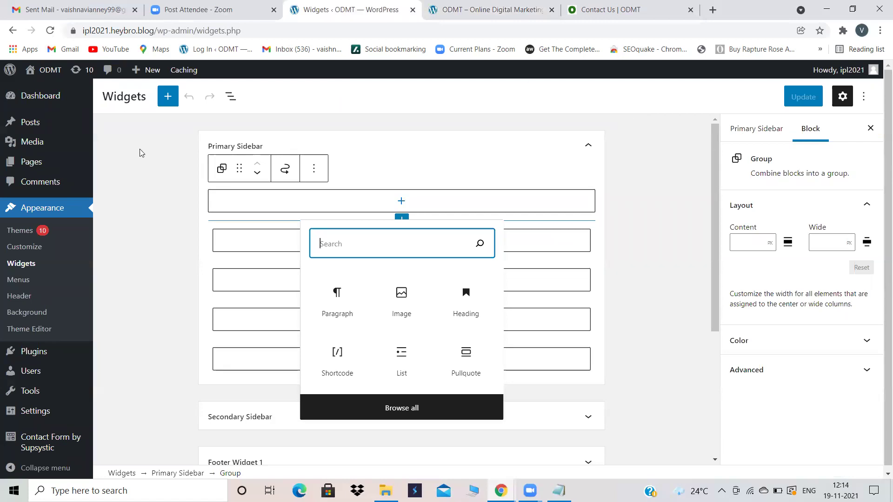
pyautogui.click(27, 450)
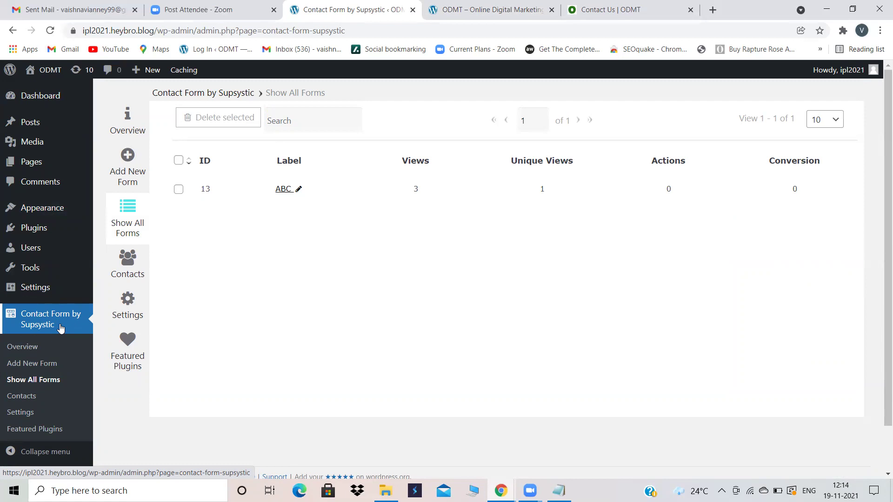
# Step: Check the Supsystic Contacts list, then go to the live site's Contact Us page
pyautogui.click(135, 274)
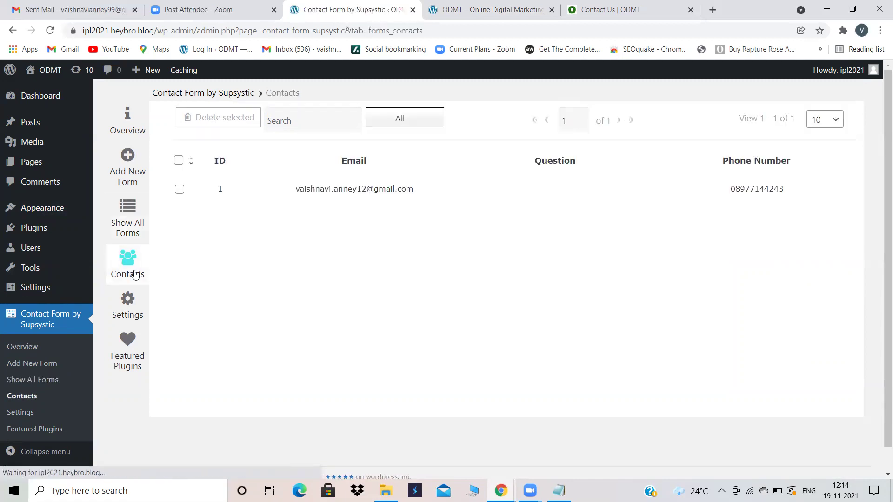
pyautogui.click(472, 8)
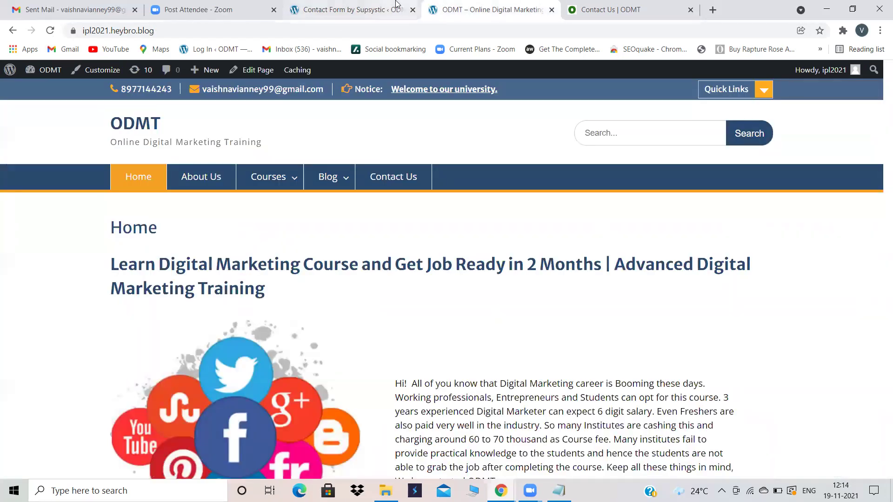
pyautogui.click(396, 5)
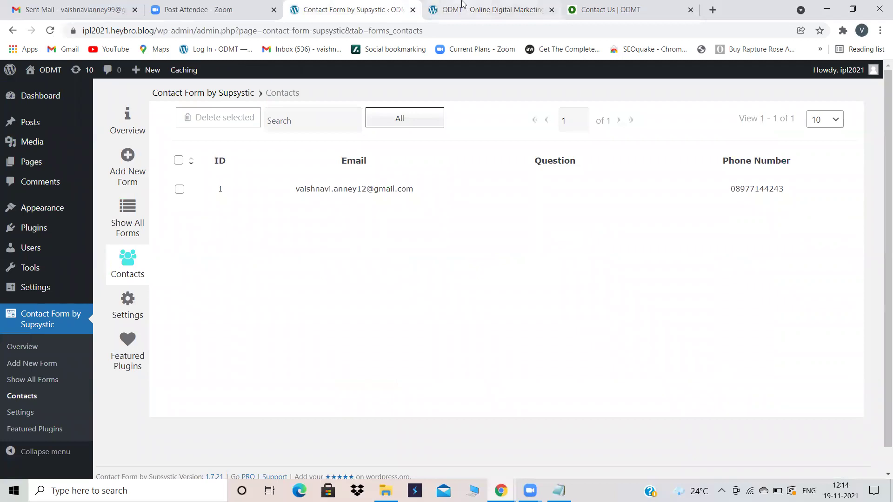
pyautogui.click(465, 7)
pyautogui.click(393, 171)
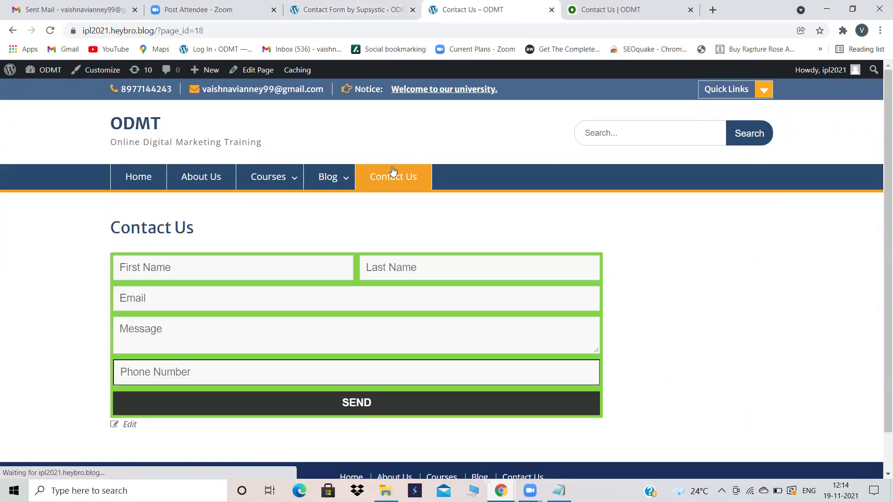
# Step: Fill the Contact Us form's first name, last name and e-mail with the visitor's details
pyautogui.click(240, 256)
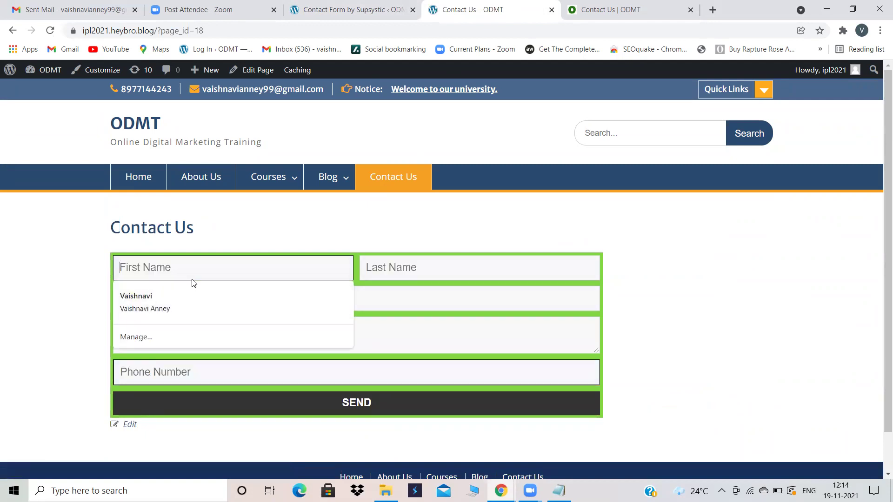
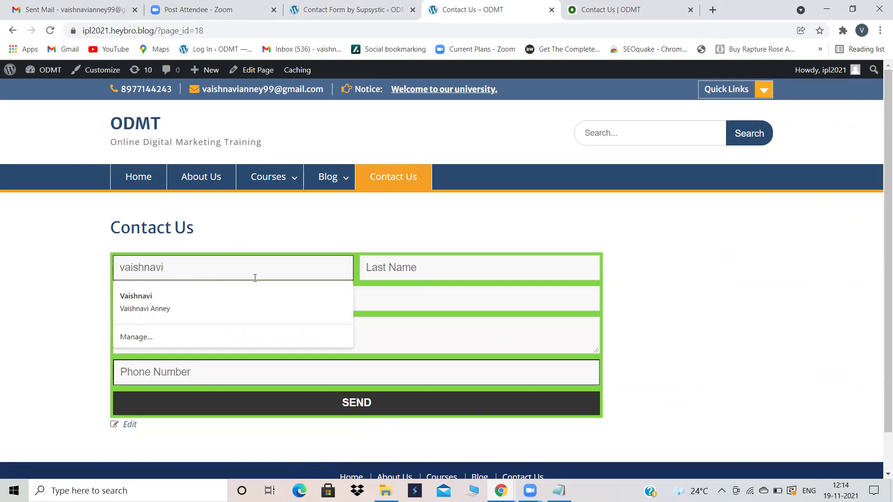
pyautogui.click(400, 274)
pyautogui.click(292, 295)
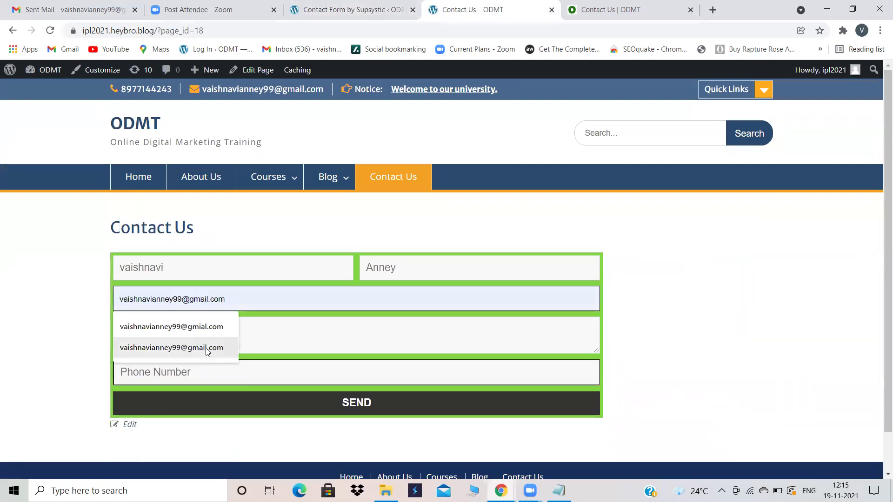
pyautogui.click(226, 346)
# Step: Enter the message DM COURSE and a phone number, then send the form
pyautogui.click(227, 340)
pyautogui.write('DM')
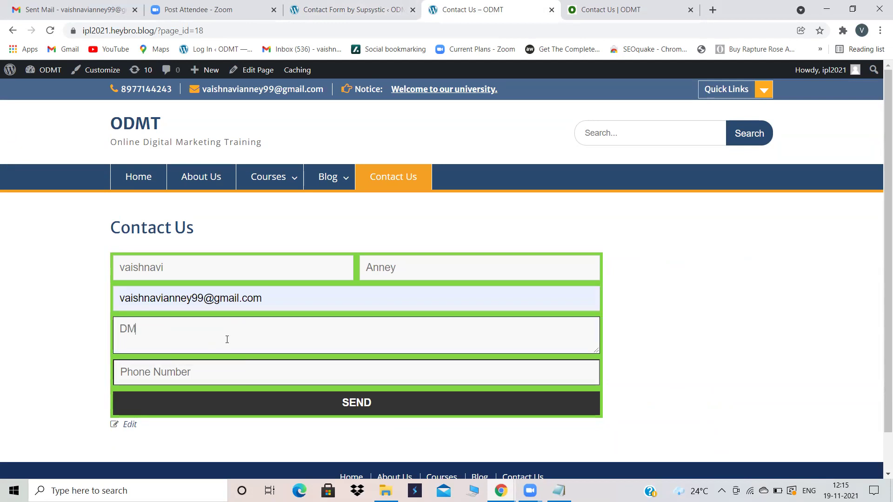
pyautogui.write(' COURSE')
pyautogui.click(201, 370)
pyautogui.click(320, 405)
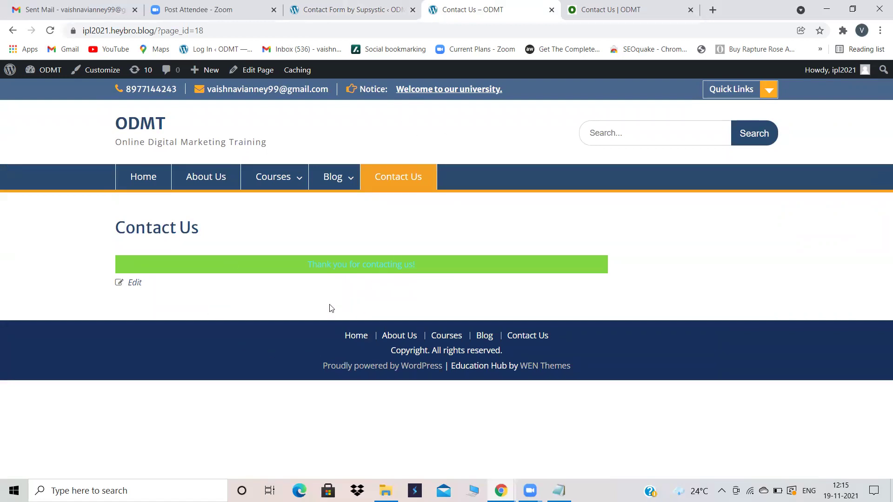
# Step: Reload the Supsystic Contacts list and review contact 2's details showing message DM COURSE
pyautogui.click(349, 9)
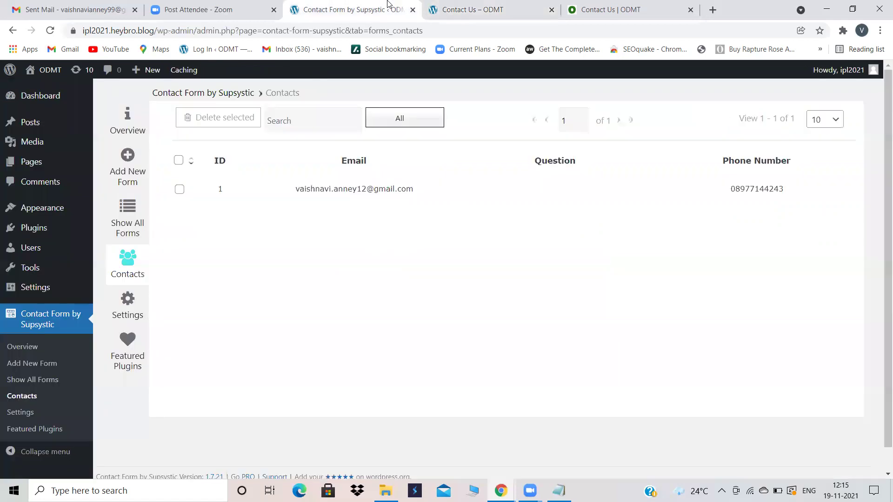
pyautogui.click(50, 30)
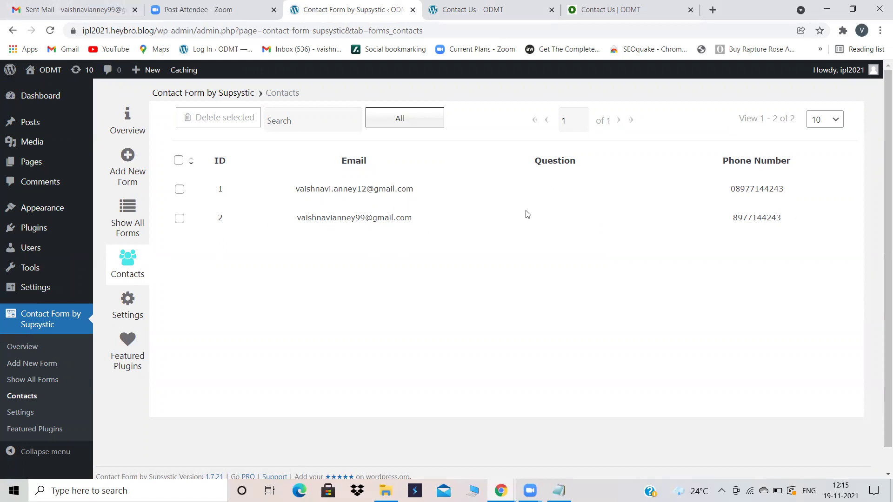
pyautogui.click(345, 218)
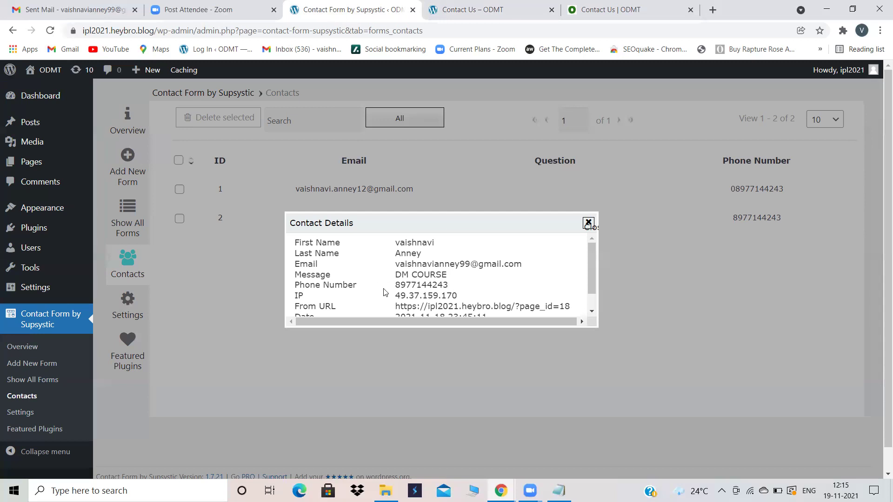
pyautogui.scroll(-1, 456, 293)
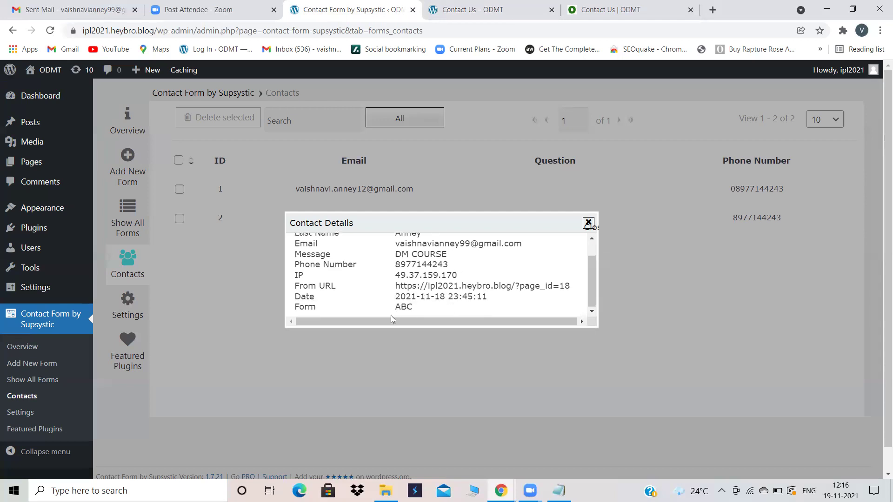
pyautogui.click(588, 224)
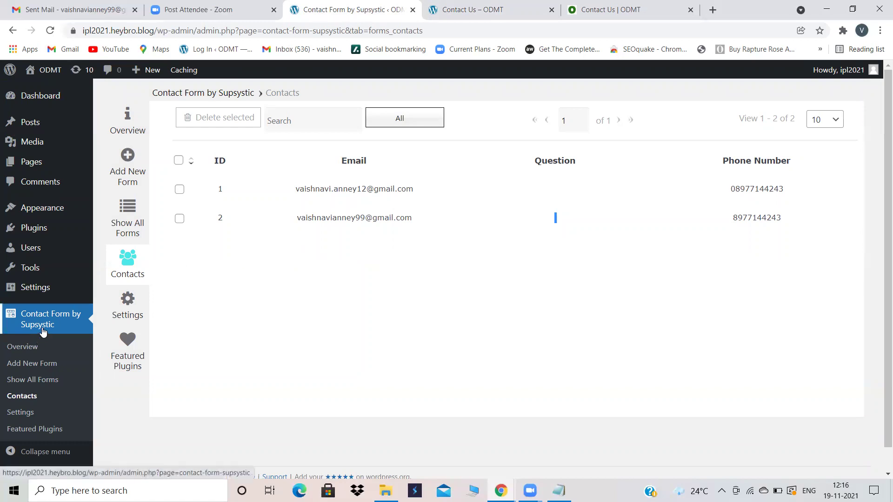
# Step: Go through Plugins to Contact Form by Supsystic's forms list showing form ABC
pyautogui.click(41, 236)
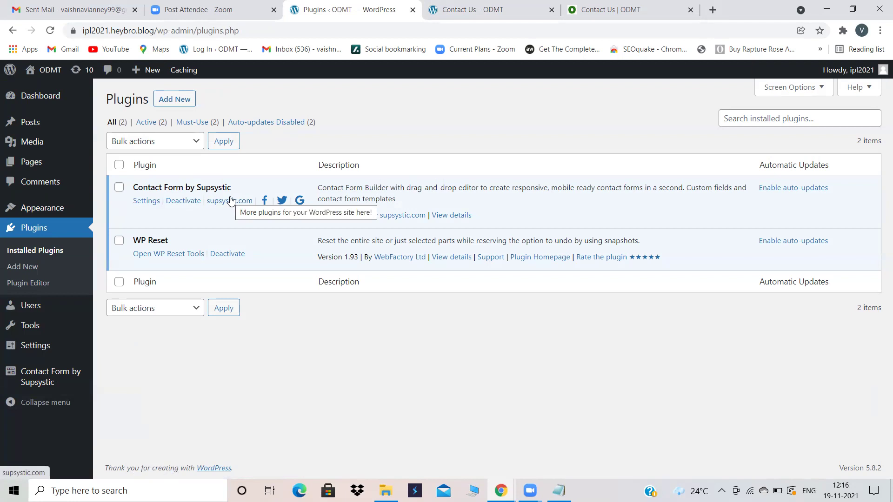
pyautogui.moveTo(46, 377)
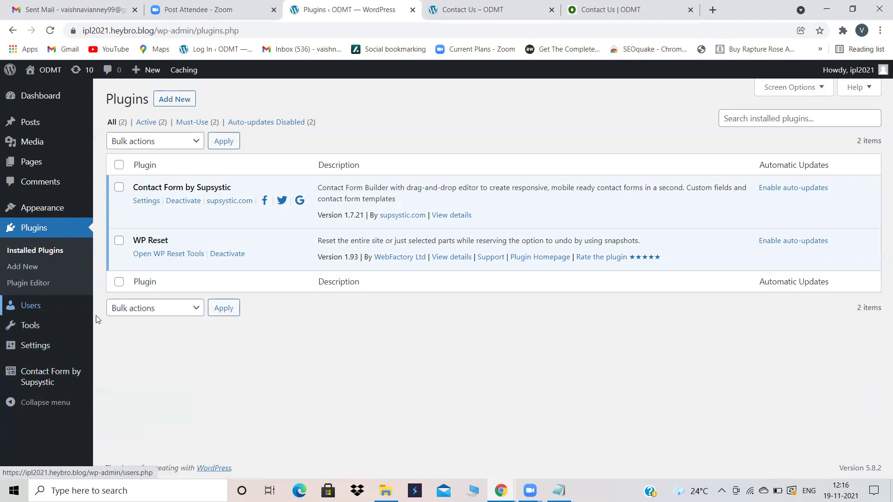
pyautogui.click(37, 375)
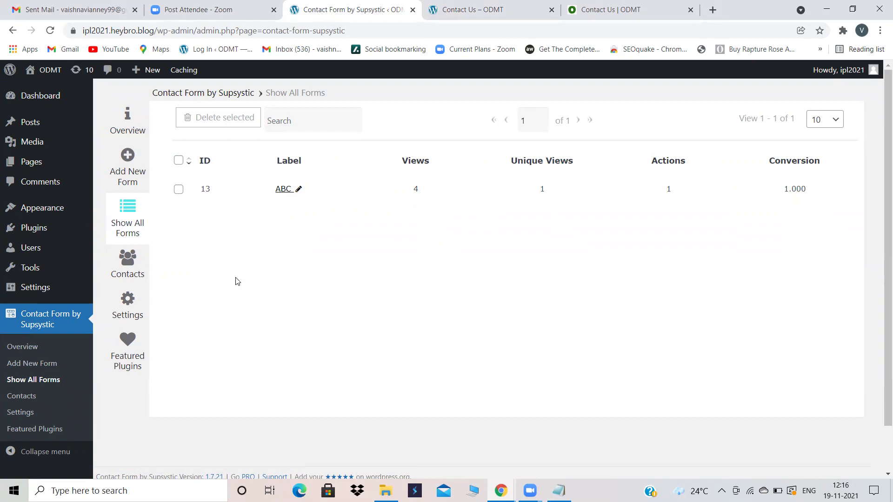
# Step: Add a new form named XYZ from the Support Service template and save it
pyautogui.click(128, 160)
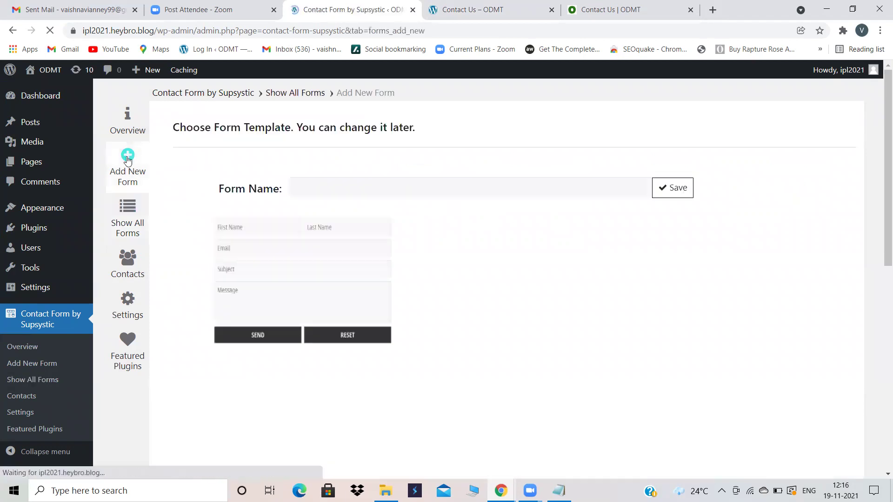
pyautogui.scroll(-10, 462, 265)
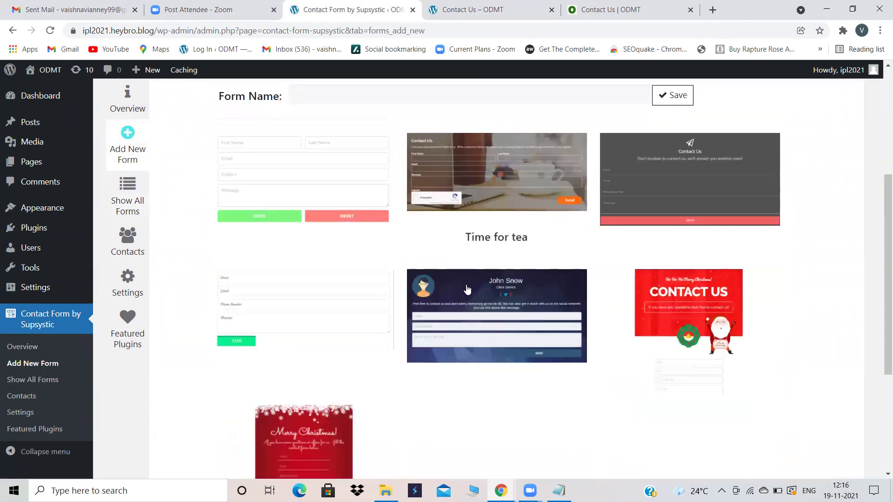
pyautogui.click(447, 214)
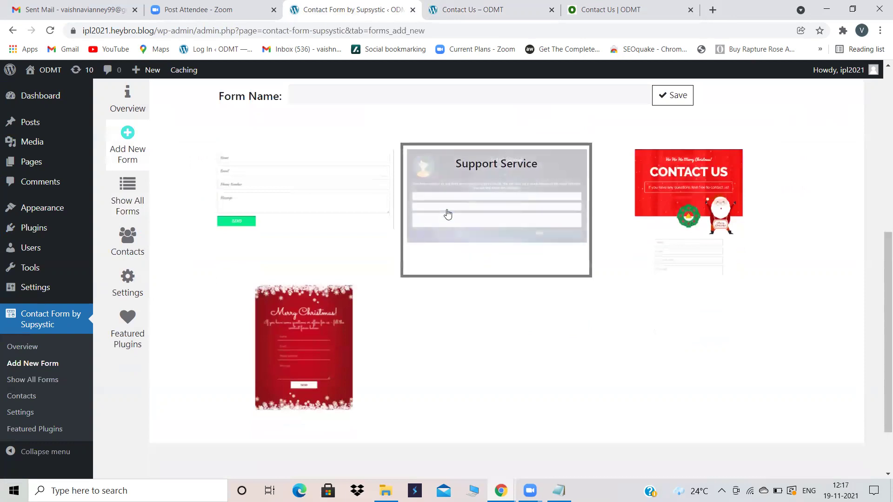
pyautogui.click(370, 93)
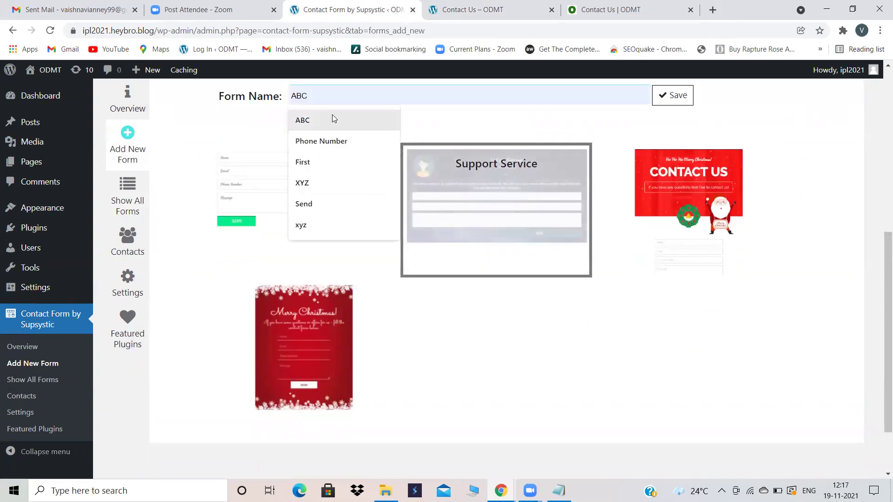
pyautogui.click(307, 184)
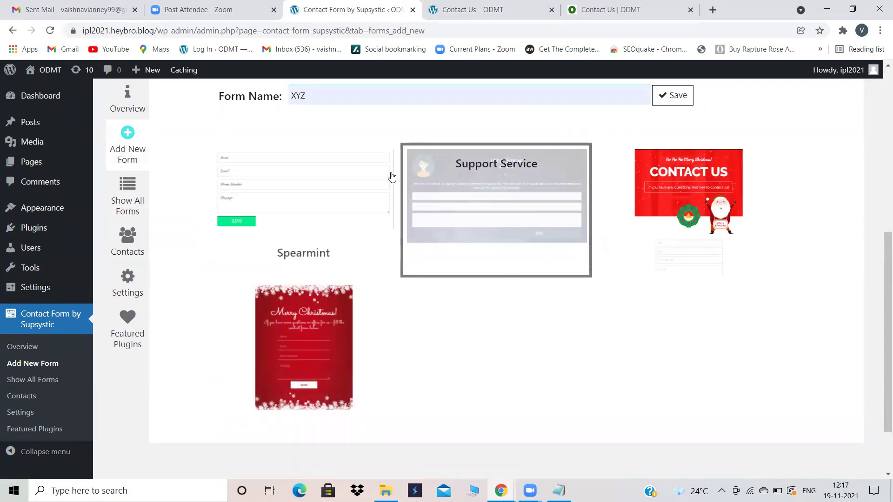
pyautogui.scroll(4, 392, 177)
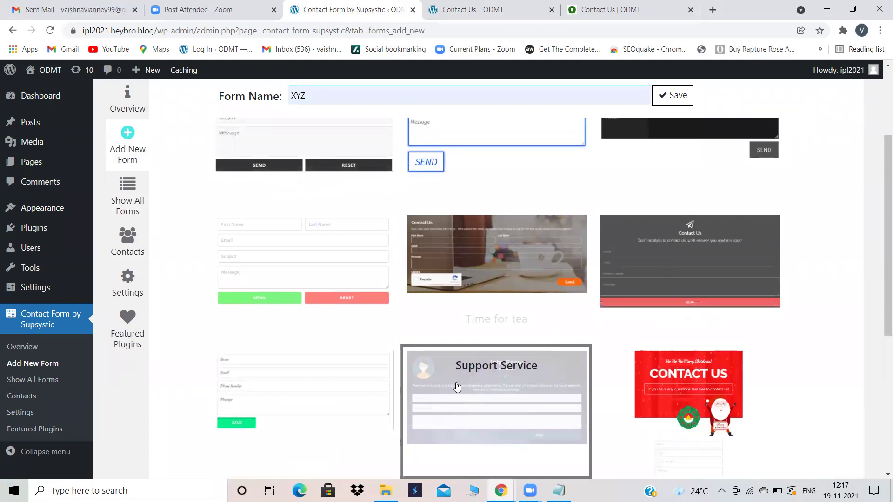
pyautogui.scroll(-1, 455, 387)
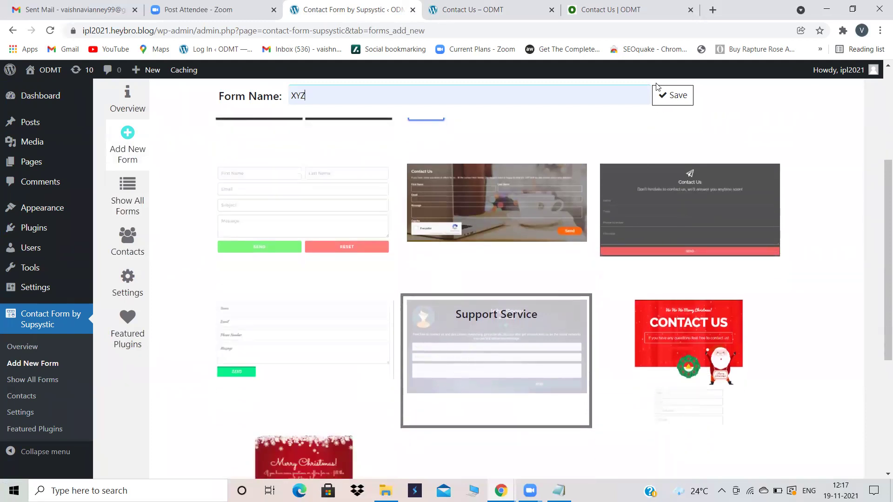
pyautogui.click(662, 98)
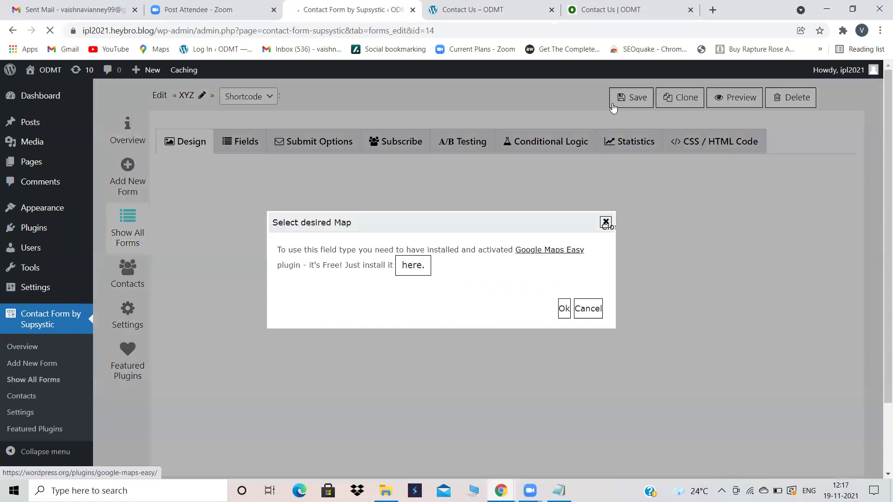
pyautogui.click(565, 312)
pyautogui.scroll(-5, 359, 295)
pyautogui.scroll(3, 360, 295)
pyautogui.scroll(-3, 360, 294)
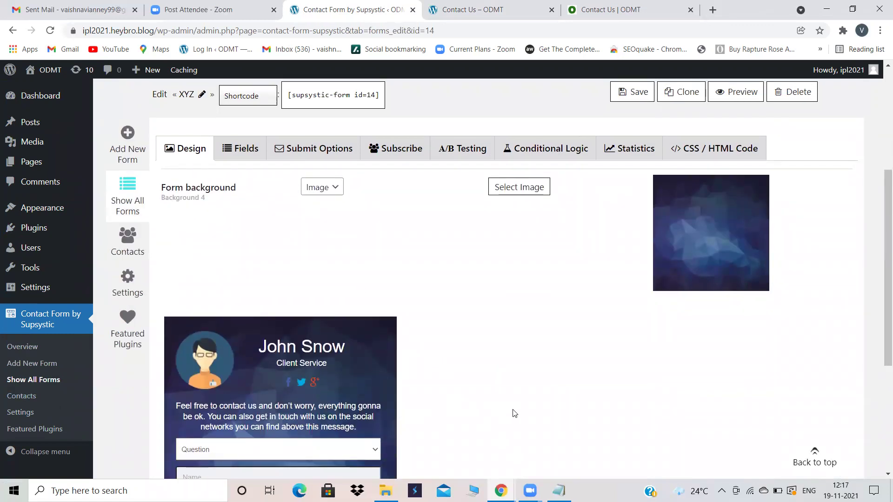
pyautogui.scroll(5, 419, 297)
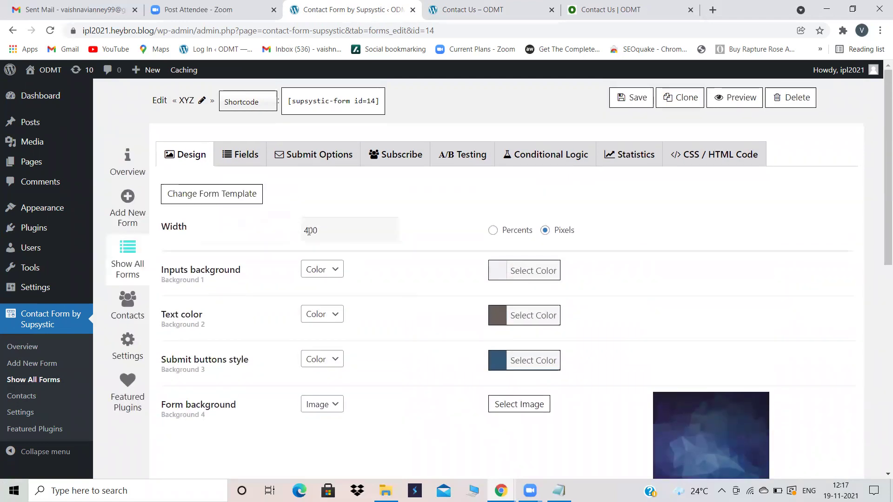
pyautogui.scroll(-5, 375, 293)
pyautogui.scroll(3, 377, 294)
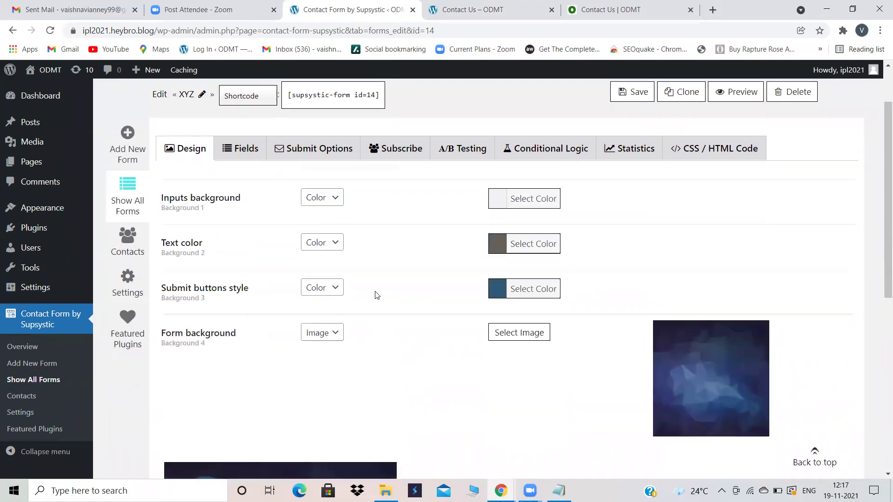
pyautogui.scroll(-4, 398, 320)
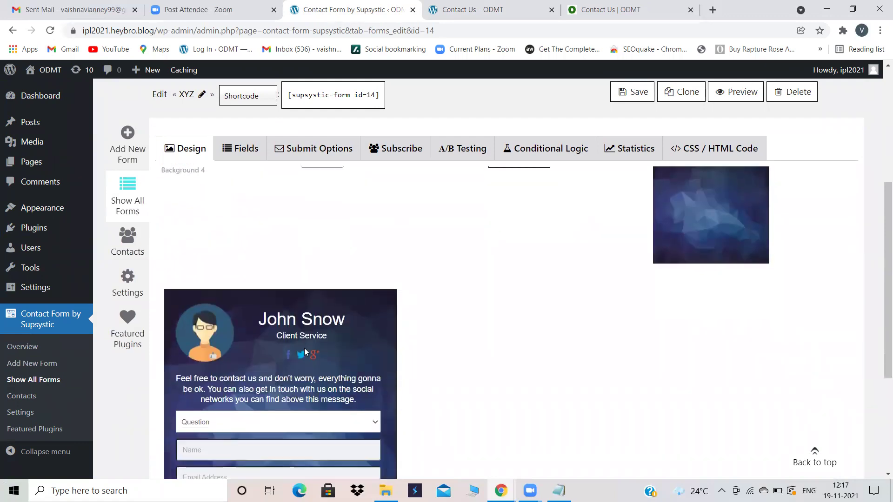
pyautogui.scroll(3, 209, 219)
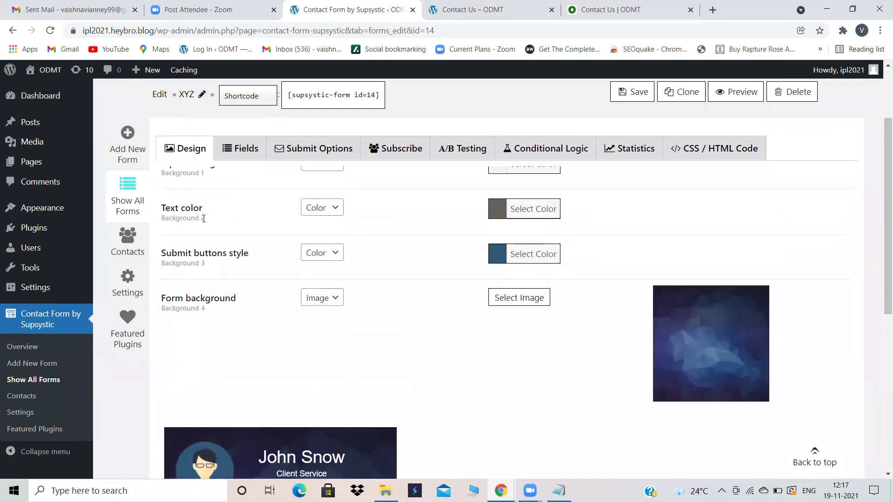
pyautogui.click(493, 209)
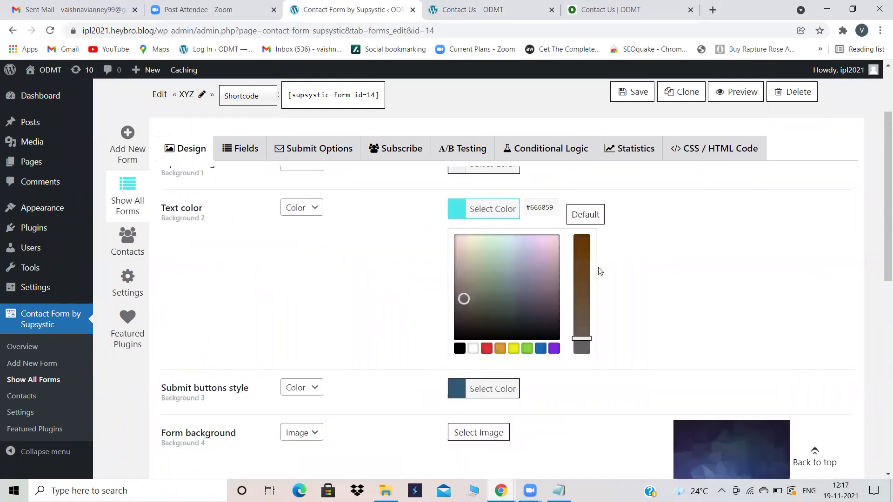
pyautogui.scroll(-6, 399, 361)
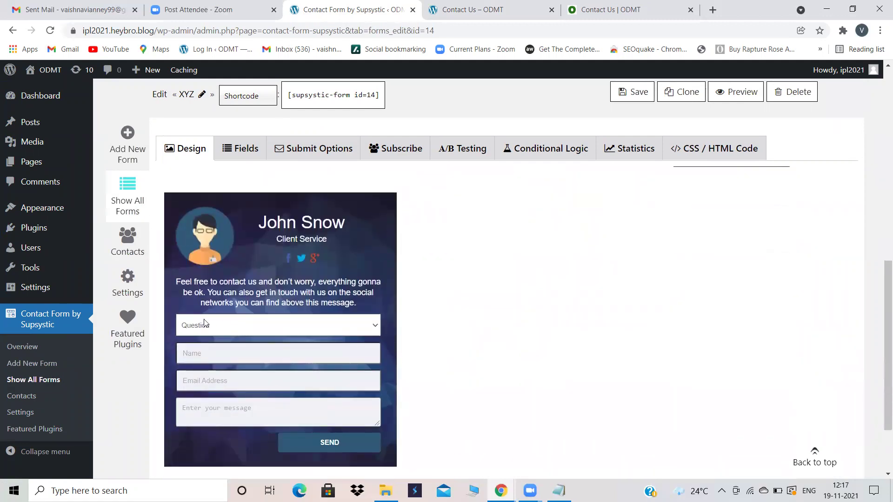
pyautogui.scroll(5, 397, 331)
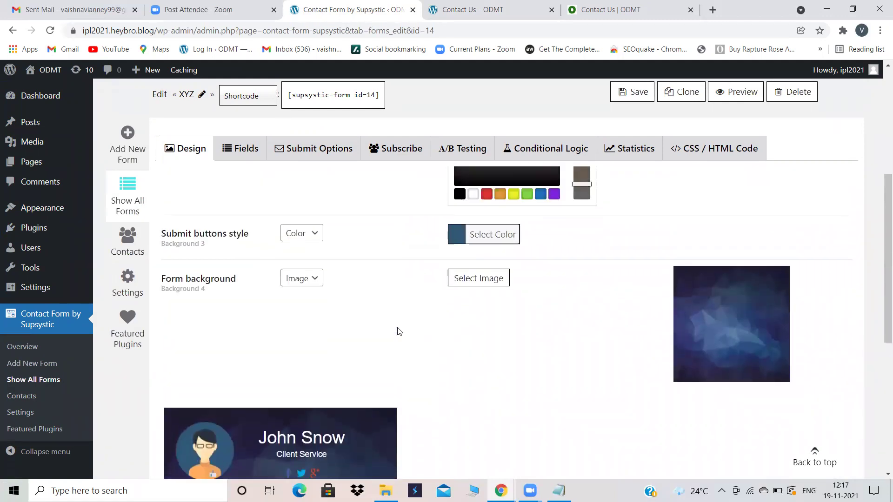
pyautogui.scroll(-7, 380, 244)
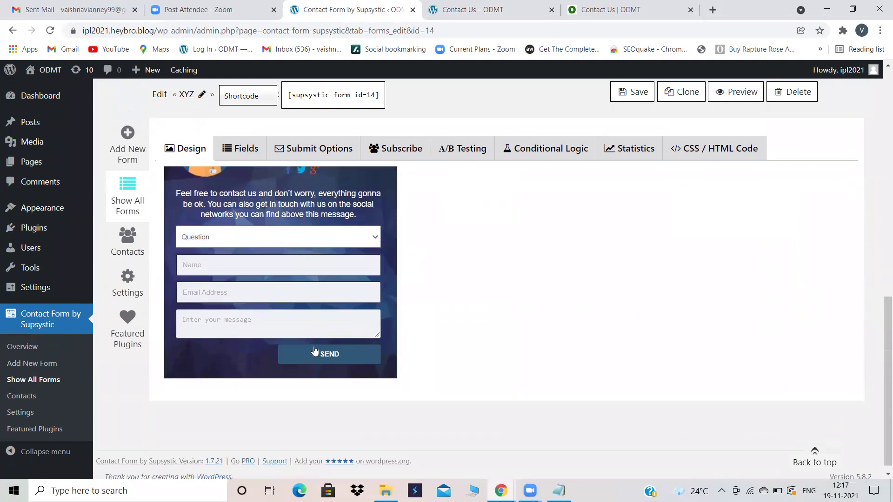
pyautogui.scroll(8, 437, 279)
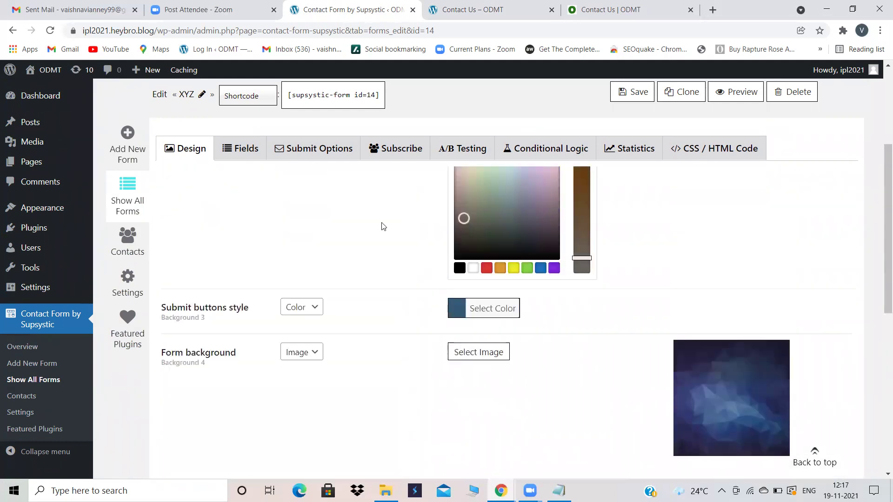
pyautogui.scroll(3, 367, 283)
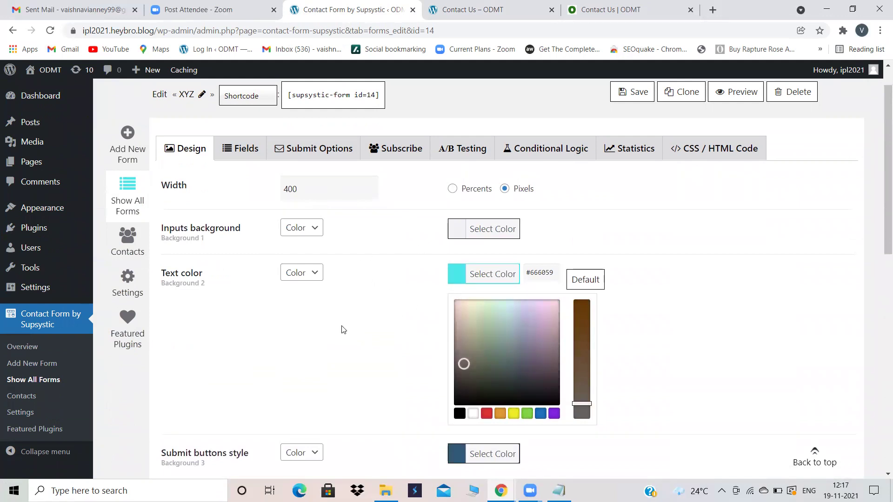
pyautogui.scroll(1, 343, 330)
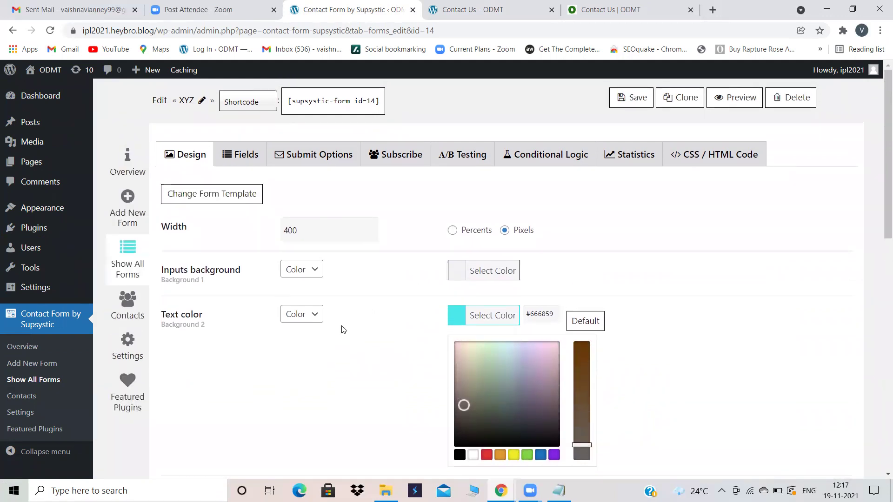
pyautogui.scroll(-7, 375, 330)
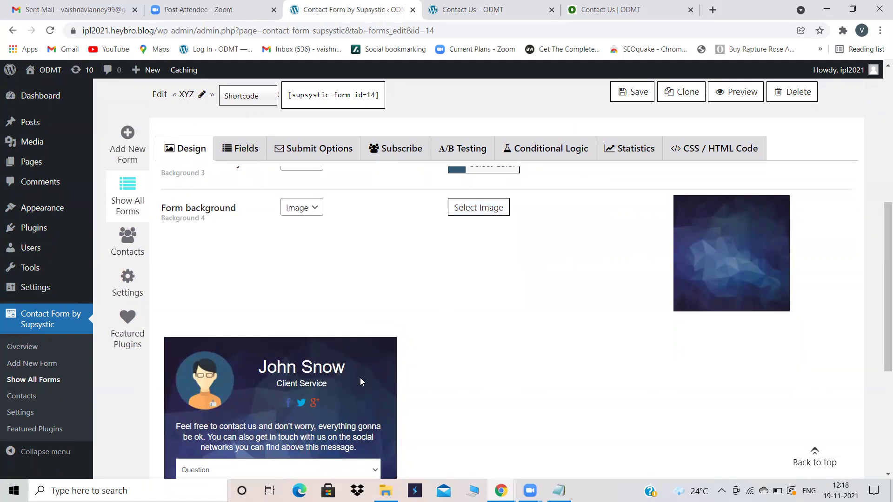
pyautogui.click(494, 208)
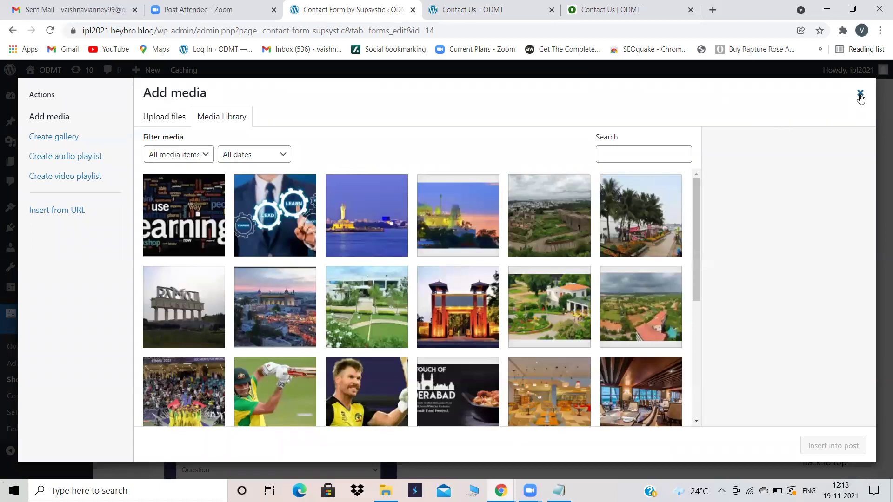
pyautogui.click(860, 95)
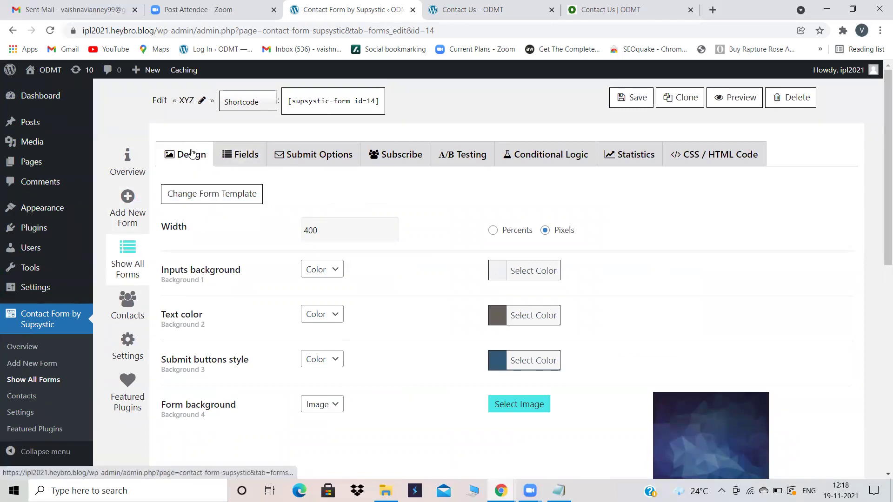
# Step: Show form XYZ's Fields tab and scroll through its list of fields
pyautogui.click(224, 152)
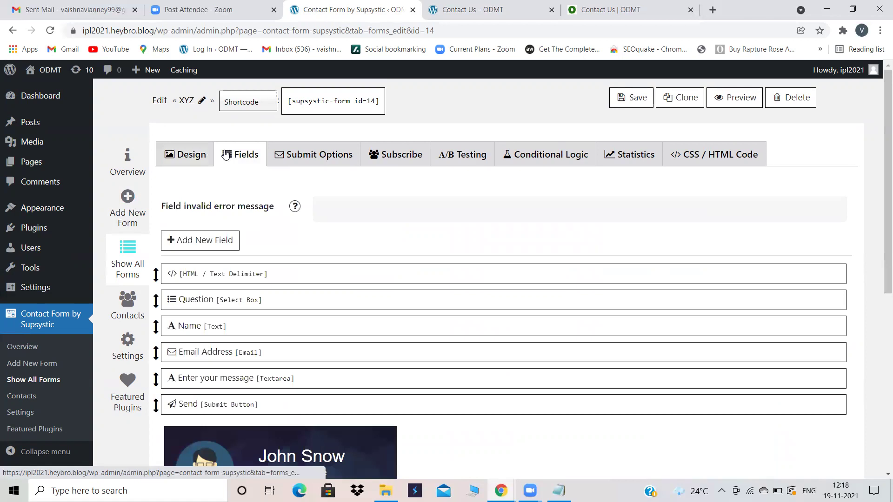
pyautogui.scroll(-4, 398, 262)
pyautogui.scroll(-2, 397, 263)
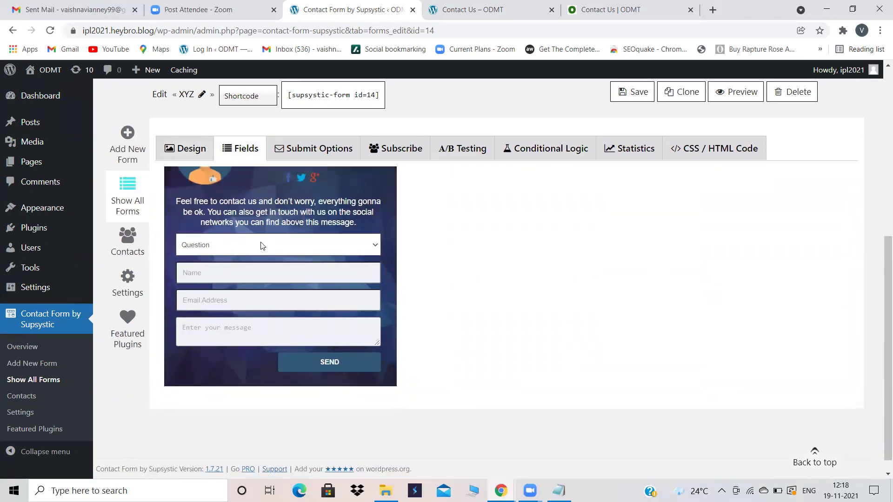
pyautogui.scroll(4, 261, 245)
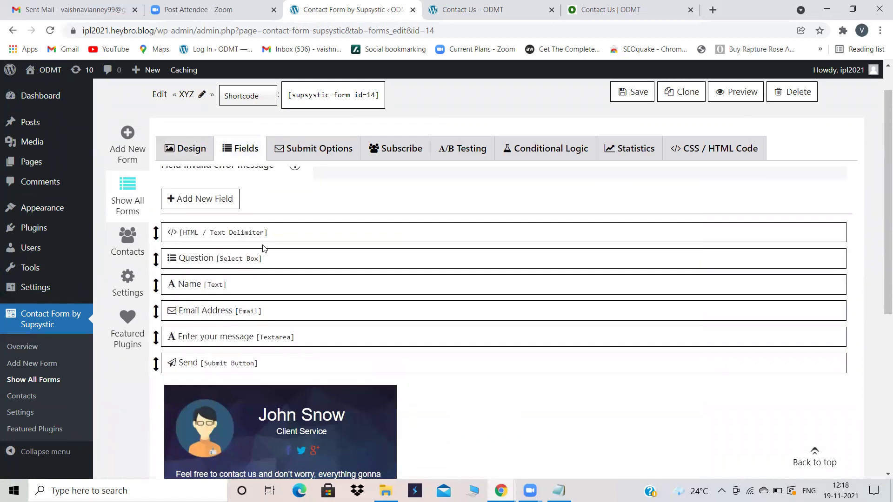
pyautogui.moveTo(263, 254)
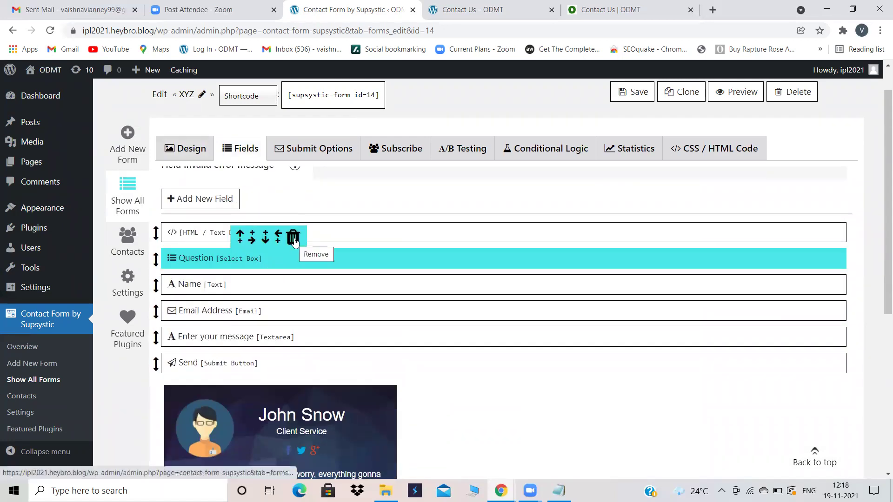
# Step: Delete the Question field from form XYZ and confirm the removal
pyautogui.click(293, 239)
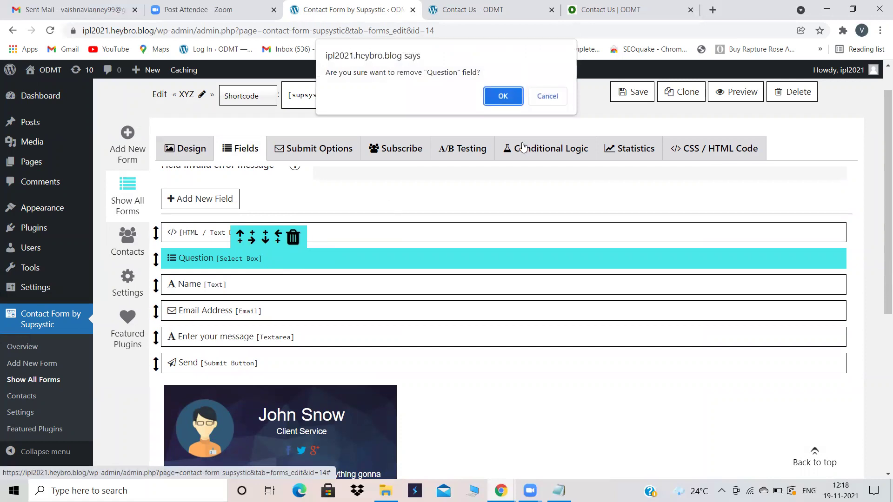
pyautogui.click(504, 94)
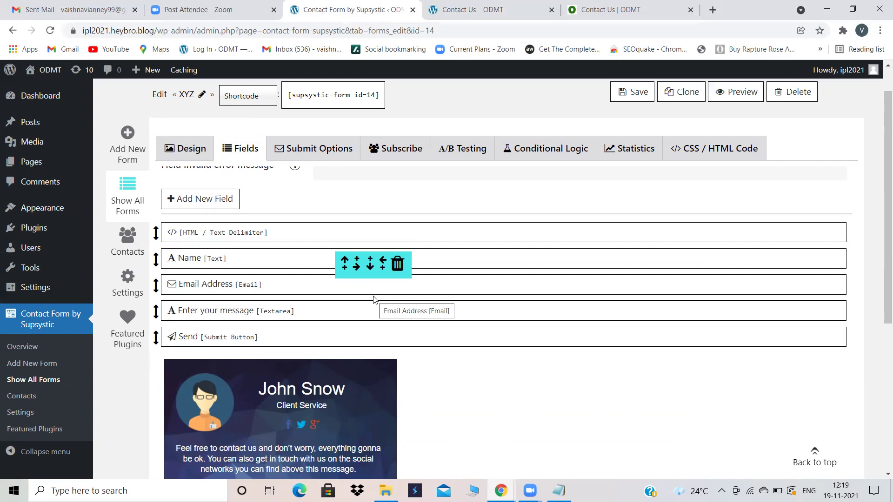
# Step: Add a Number field named Abc with placeholder Phone Number to form XYZ
pyautogui.click(218, 200)
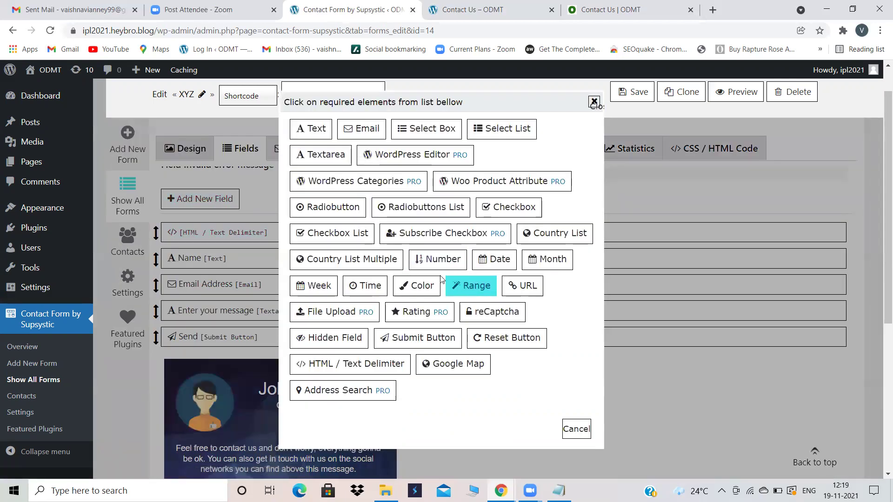
pyautogui.click(437, 260)
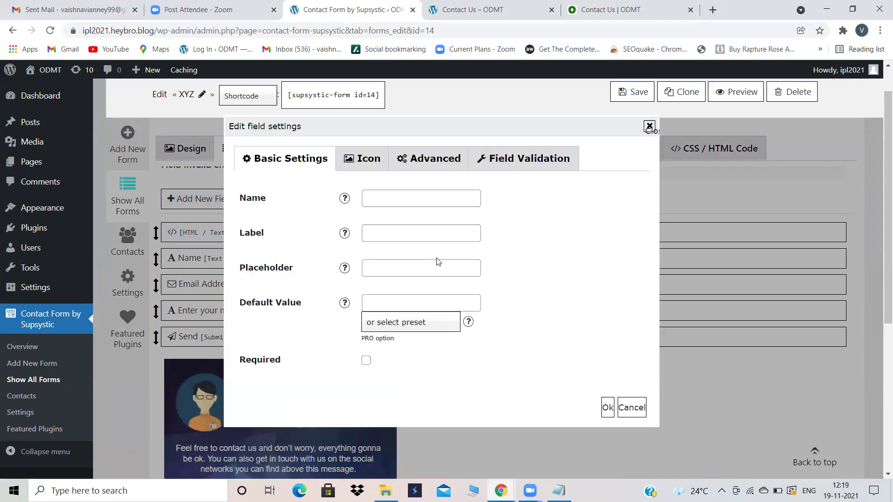
pyautogui.click(391, 199)
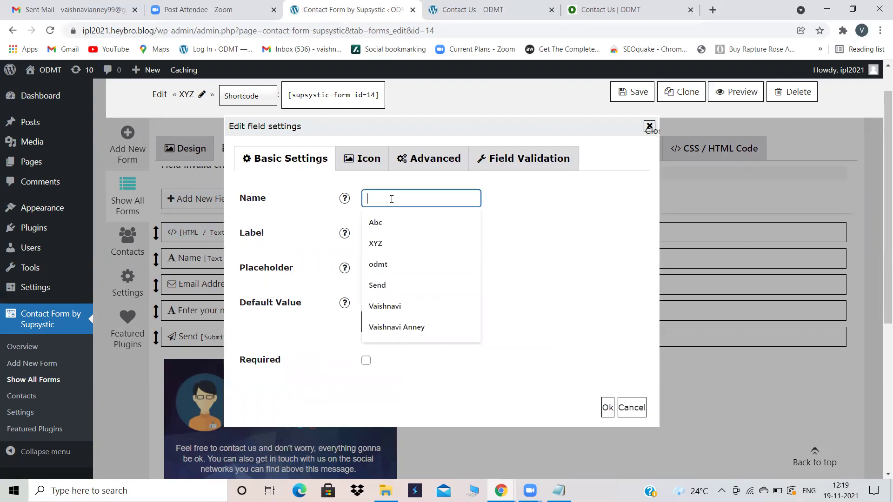
pyautogui.click(375, 223)
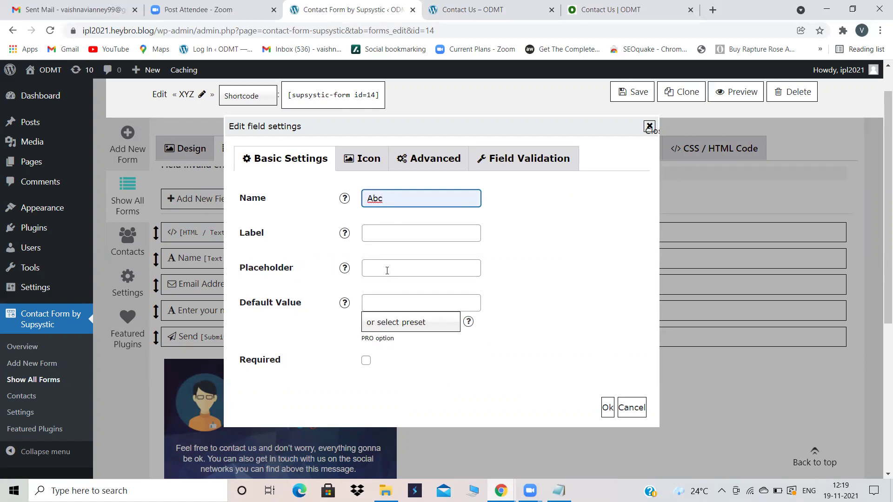
pyautogui.click(387, 271)
pyautogui.write('Phon')
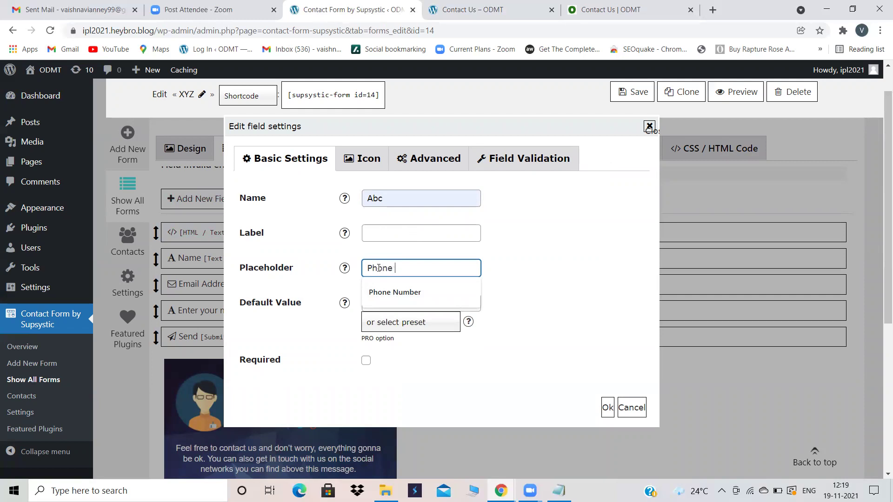
pyautogui.write('er')
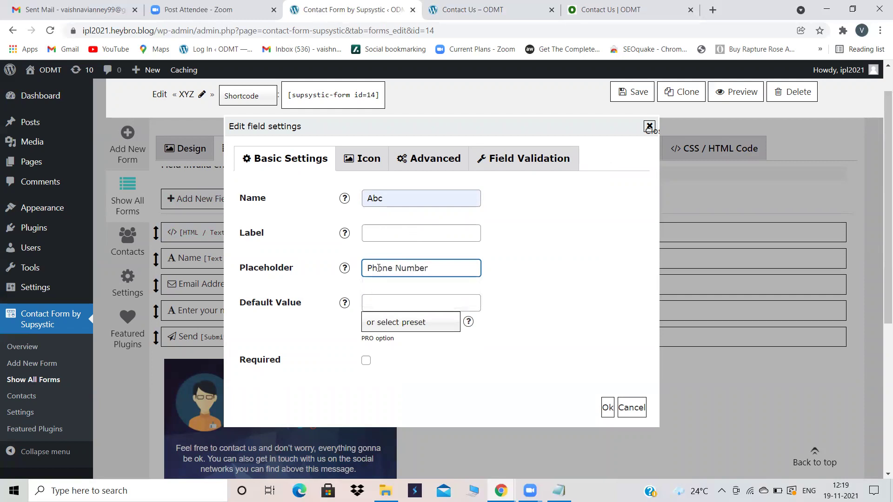
pyautogui.click(607, 407)
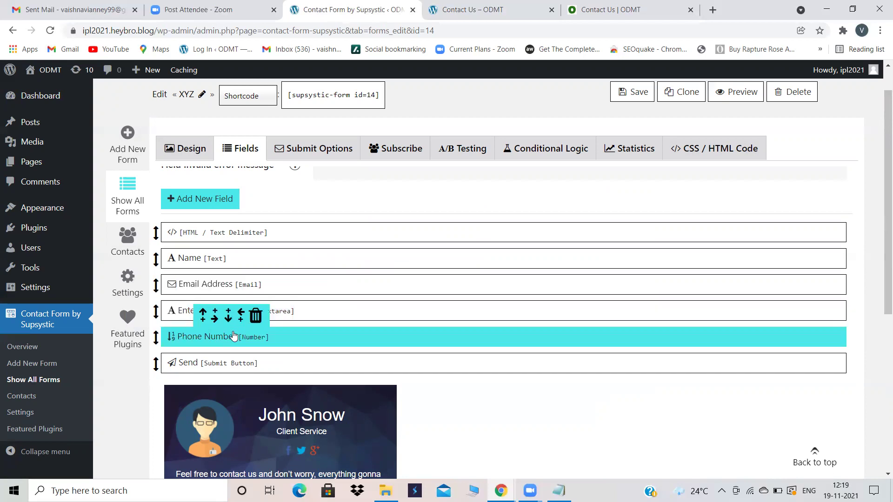
pyautogui.moveTo(288, 296)
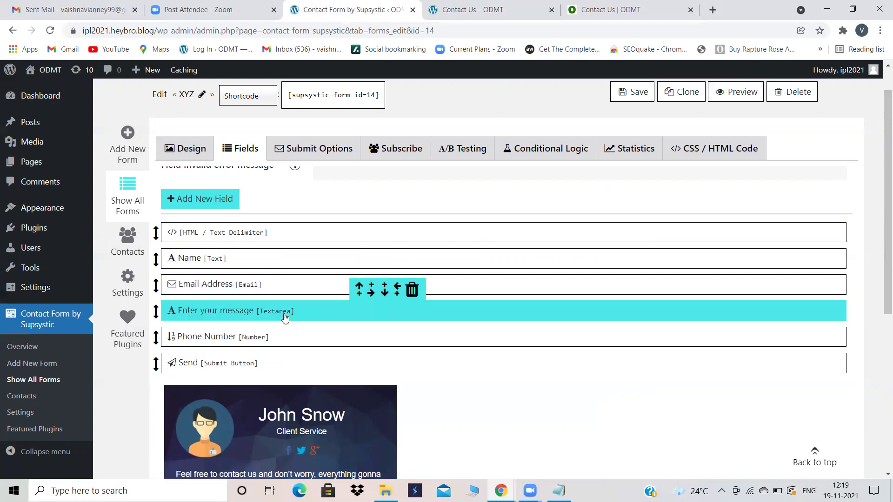
pyautogui.scroll(-2, 408, 316)
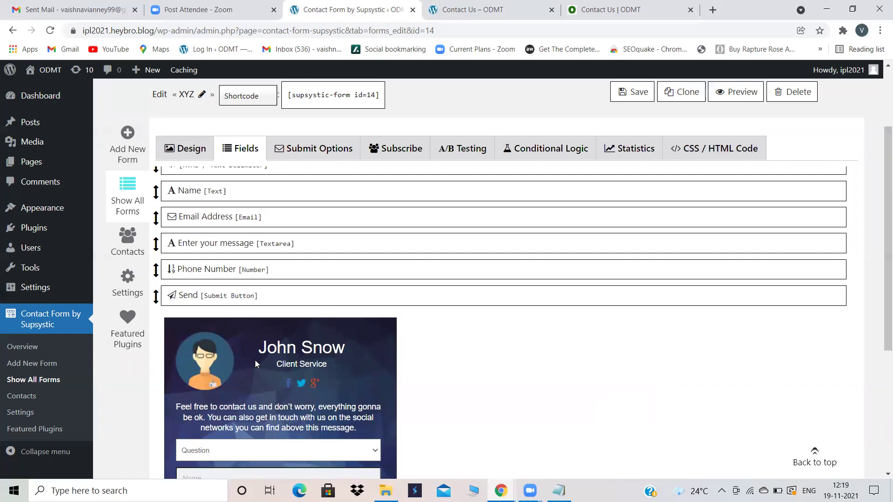
pyautogui.scroll(2, 255, 360)
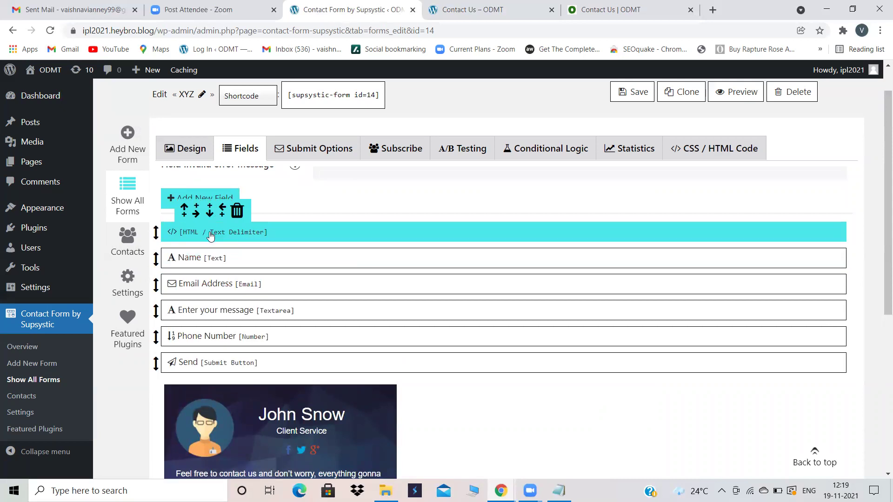
pyautogui.scroll(-2, 349, 328)
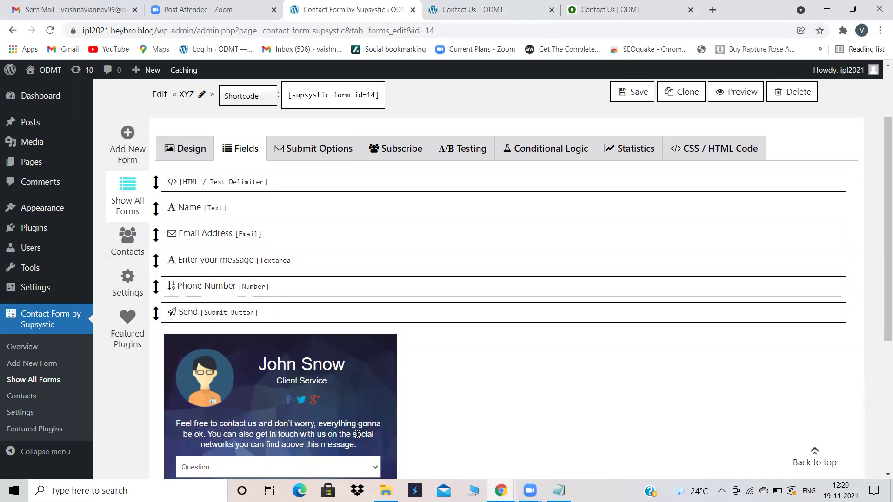
pyautogui.moveTo(357, 440); pyautogui.dragTo(186, 420)
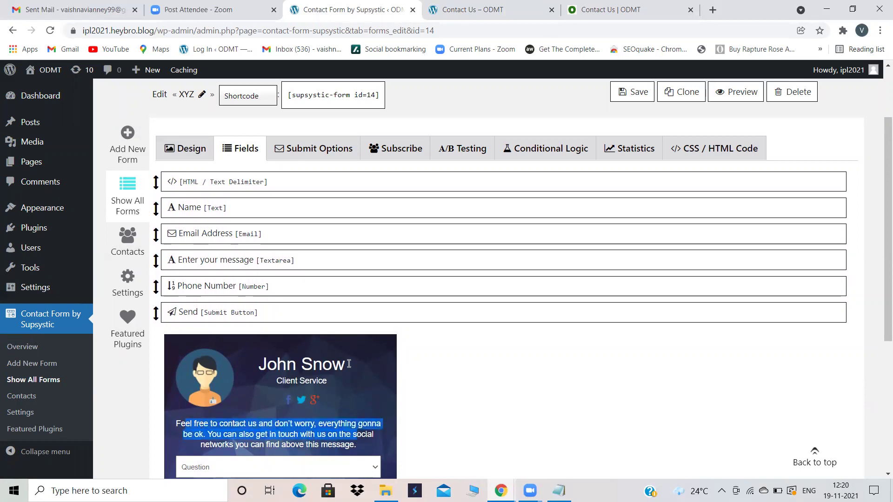
pyautogui.moveTo(181, 189)
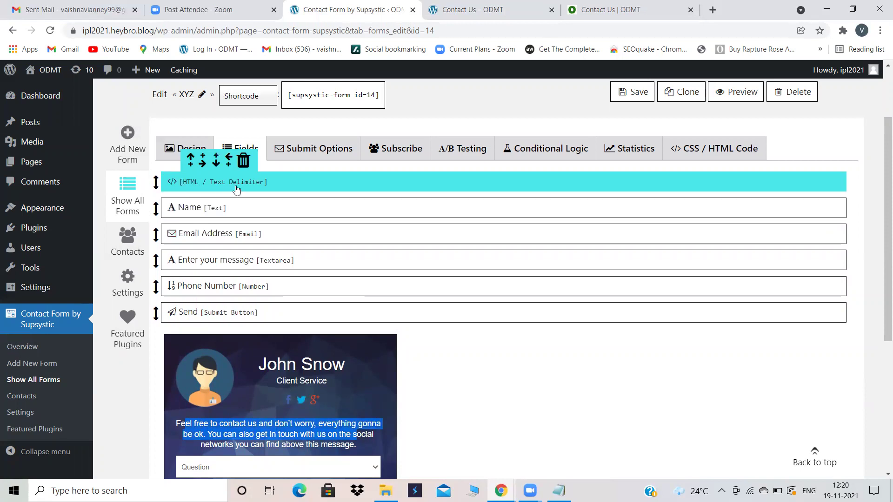
# Step: Inspect the HTML block's John Snow heading, close it unchanged, and scroll the field preview
pyautogui.click(282, 186)
pyautogui.click(363, 277)
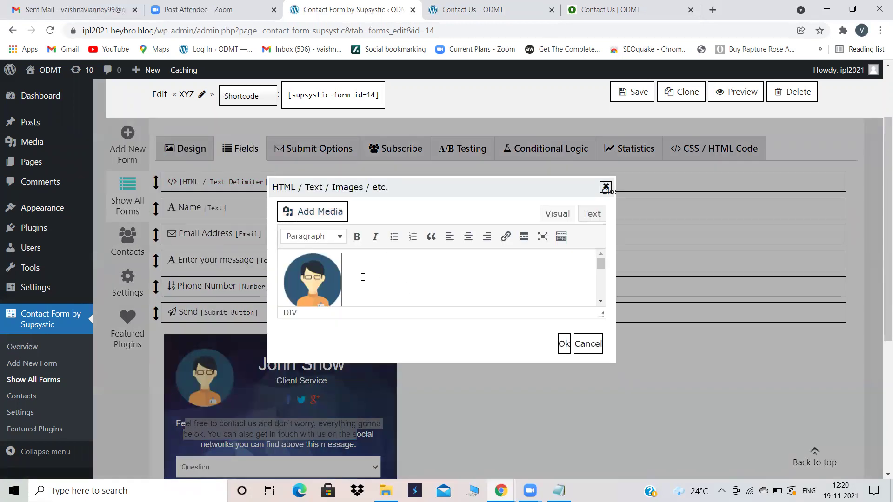
pyautogui.scroll(-3, 363, 277)
pyautogui.scroll(-1, 363, 277)
pyautogui.scroll(1, 363, 277)
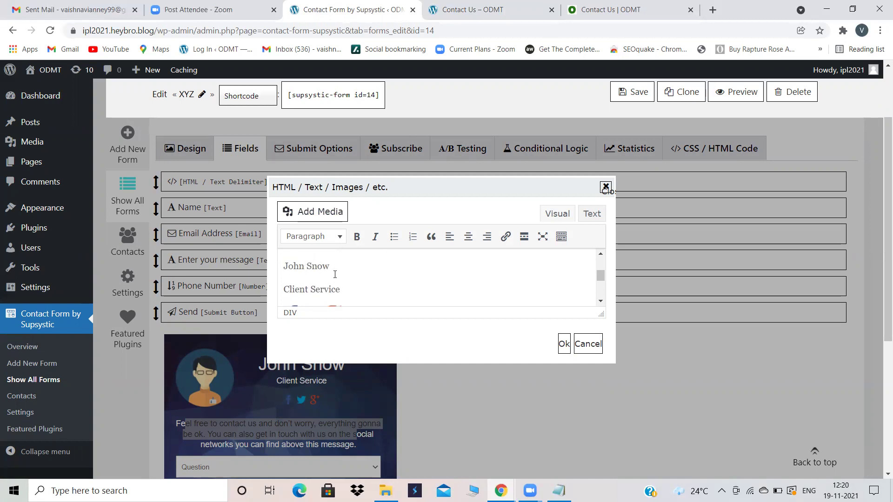
pyautogui.click(339, 268)
pyautogui.scroll(-1, 338, 268)
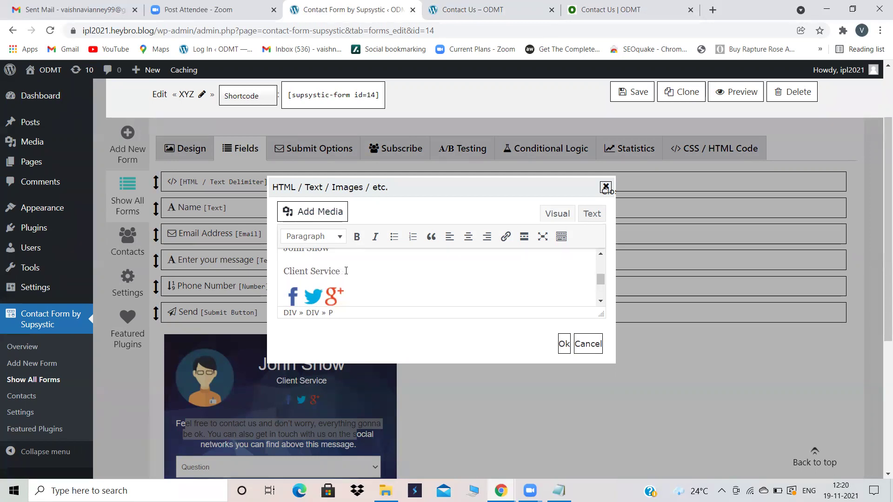
pyautogui.scroll(-3, 346, 271)
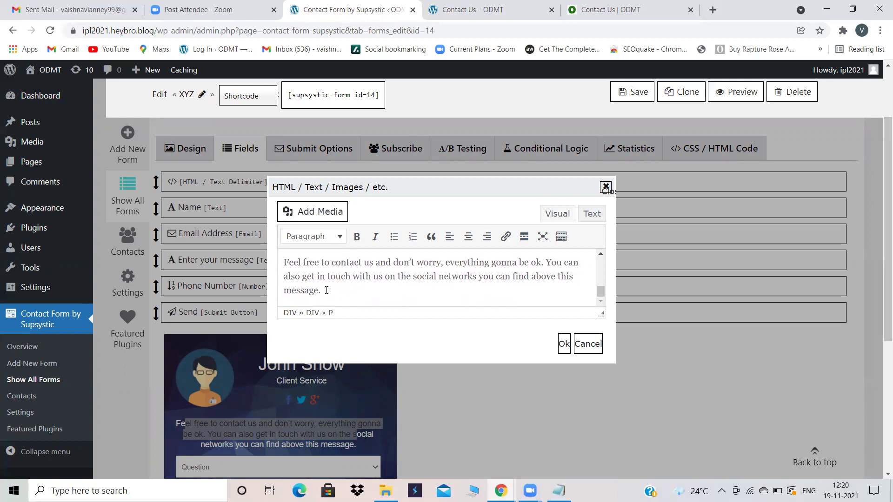
pyautogui.click(605, 188)
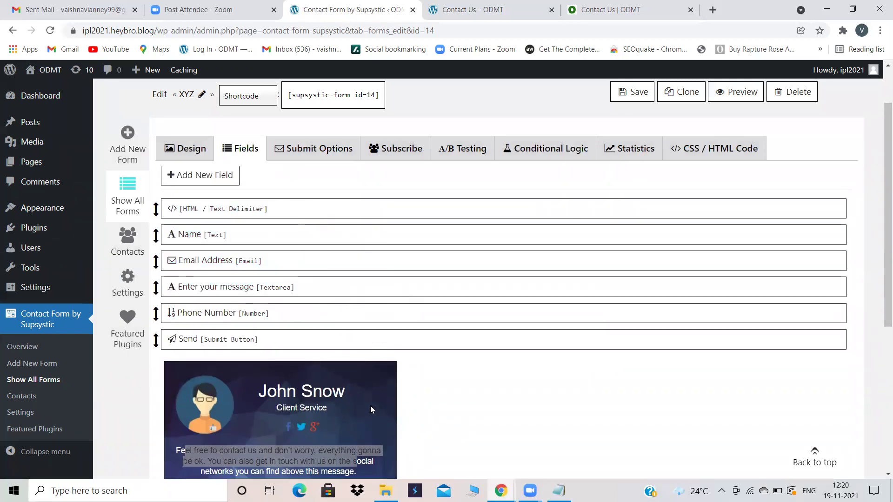
pyautogui.scroll(-2, 323, 421)
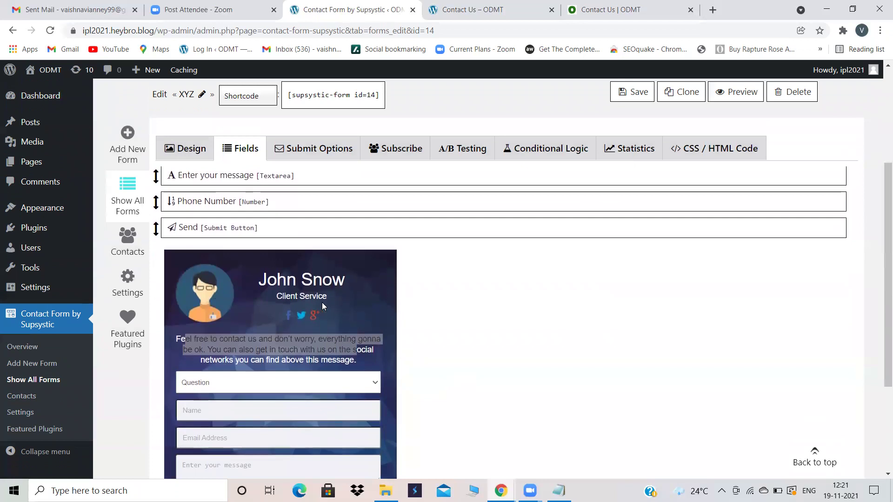
pyautogui.scroll(3, 322, 302)
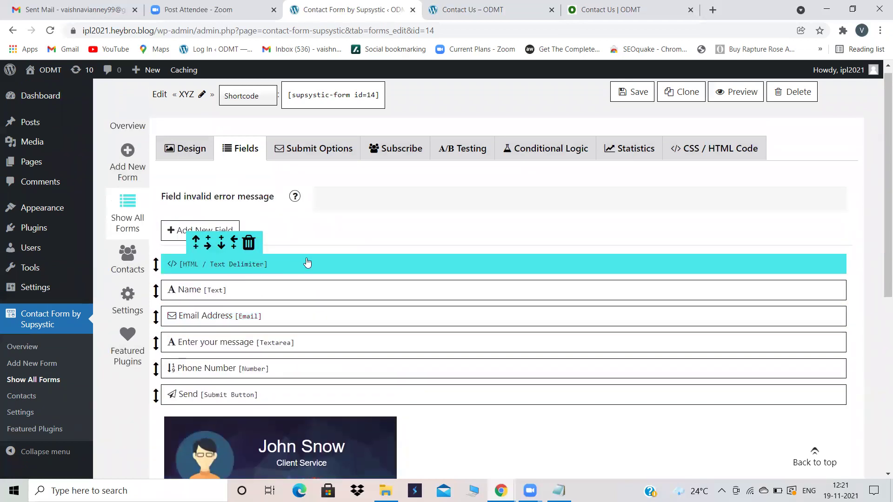
# Step: Save form XYZ, copy its shortcode [supsystic-form id=14], and go to Pages
pyautogui.click(635, 92)
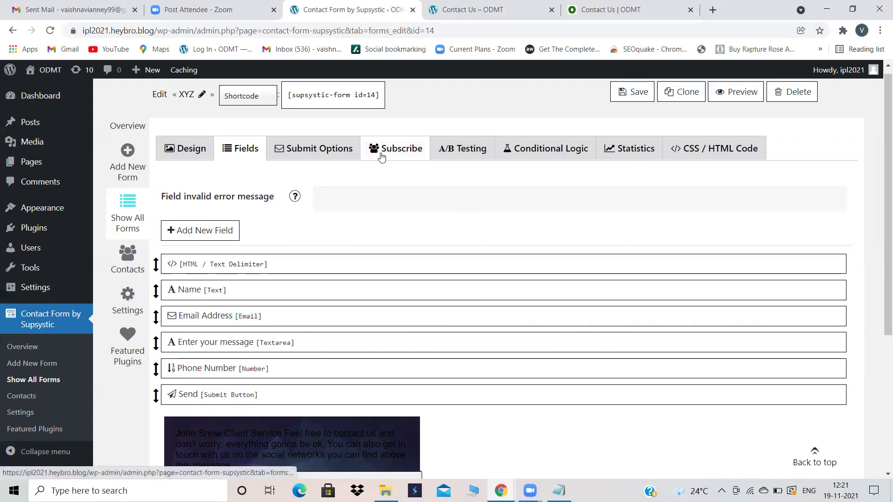
pyautogui.click(346, 96)
pyautogui.hotkey('ctrl', 'c')
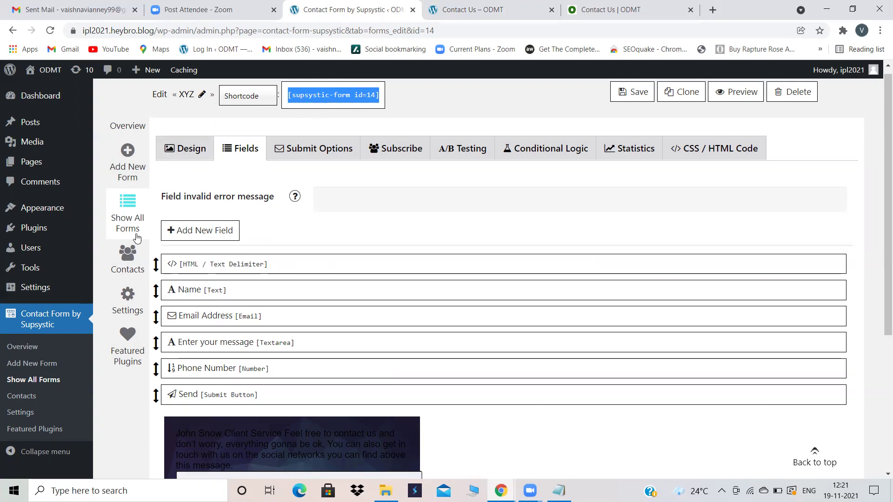
pyautogui.click(32, 165)
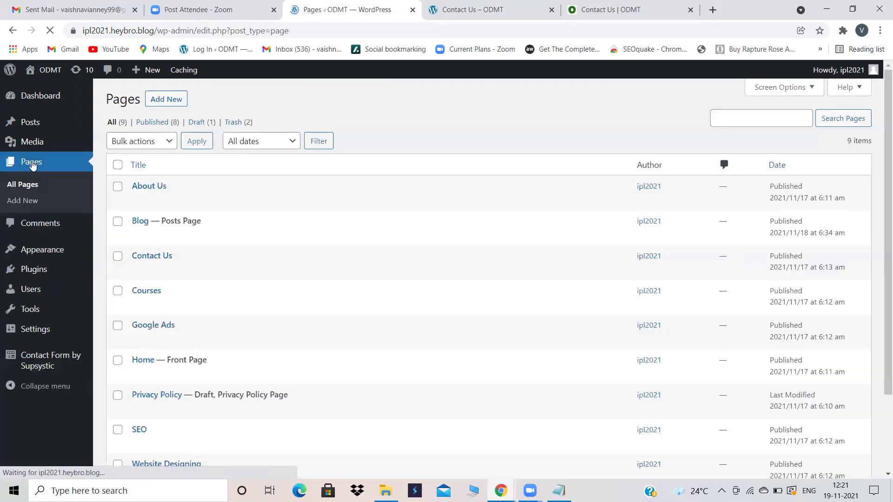
# Step: Remove the old [supsystic-form id=13] Shortcode block from the Contact Us page
pyautogui.click(150, 257)
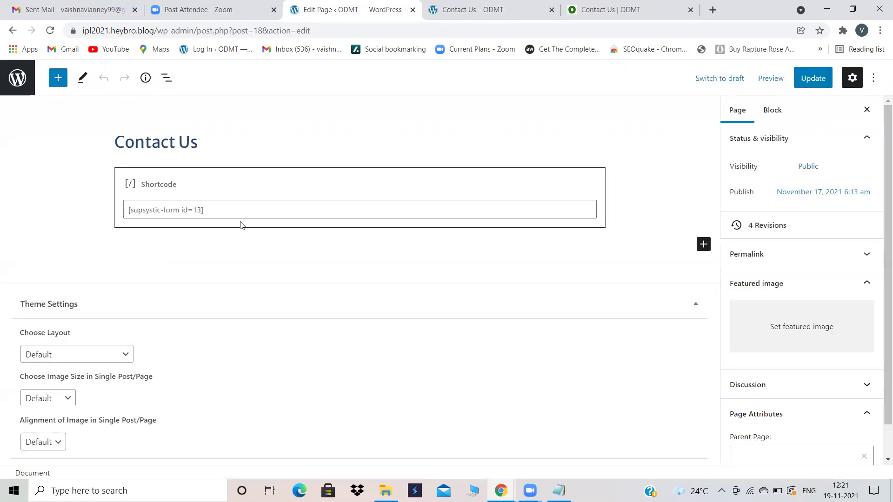
pyautogui.click(289, 194)
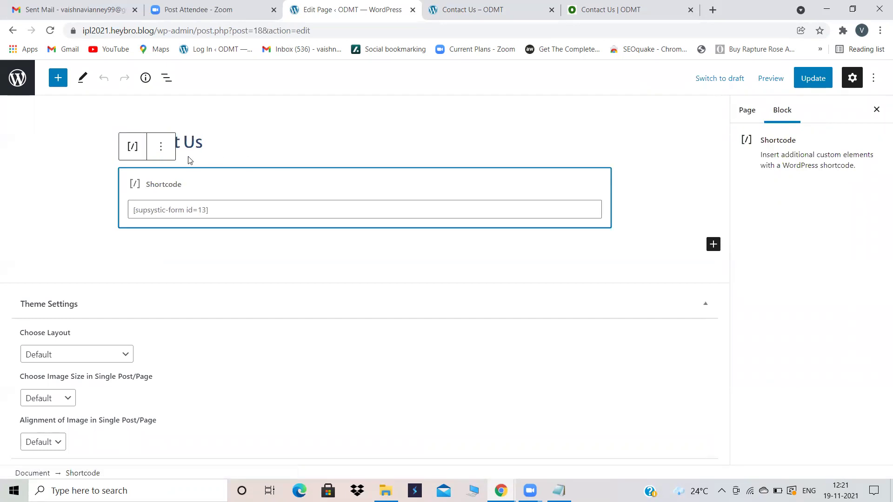
pyautogui.click(161, 146)
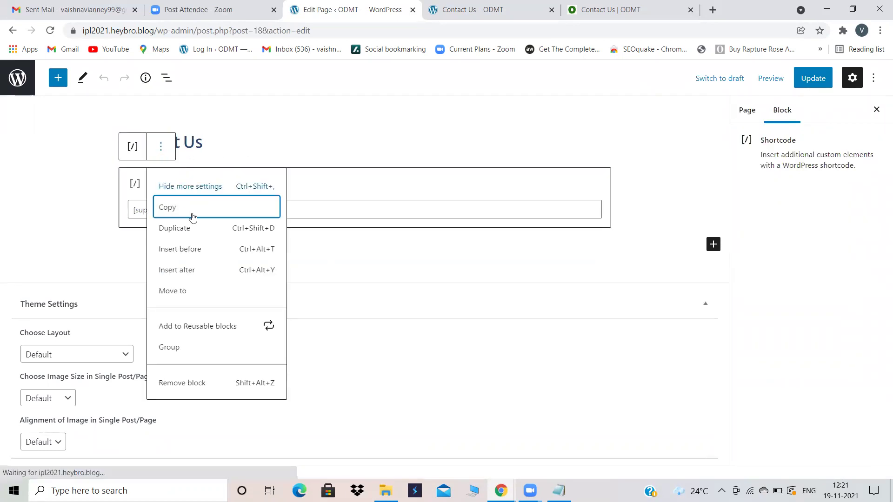
pyautogui.click(175, 383)
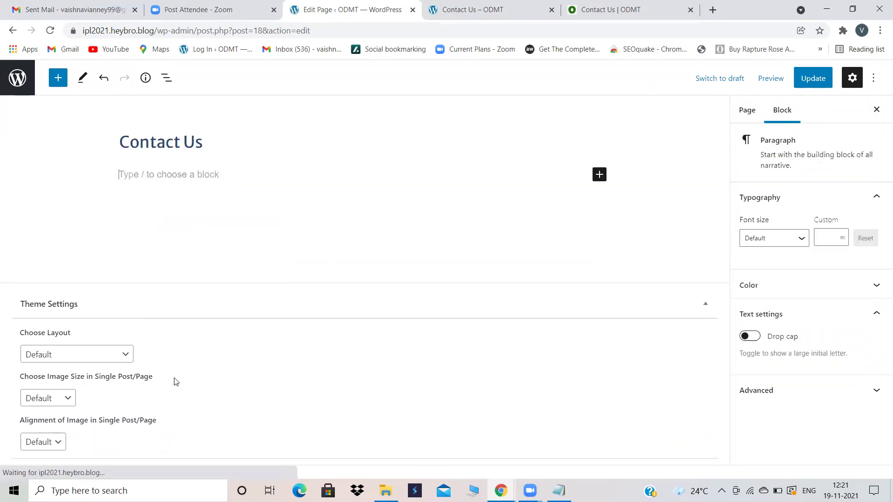
# Step: Add a Shortcode block containing [supsystic-form id=14] and update the page
pyautogui.click(599, 175)
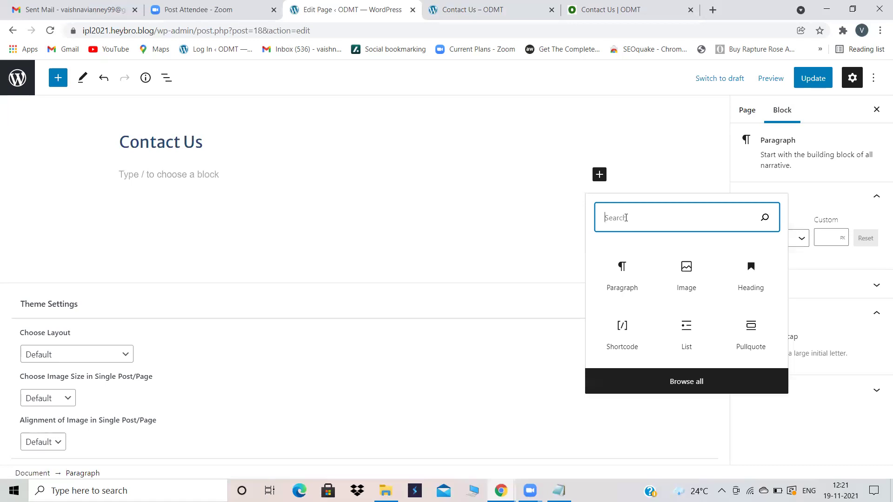
pyautogui.write('short')
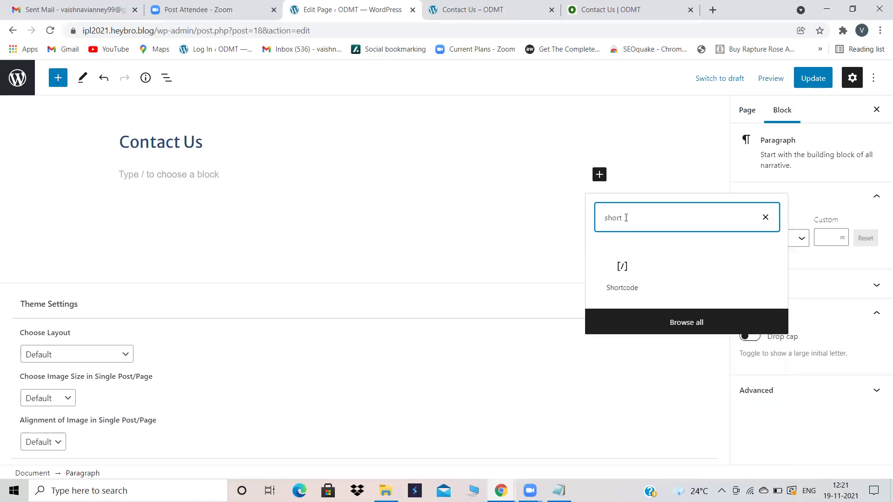
pyautogui.click(621, 274)
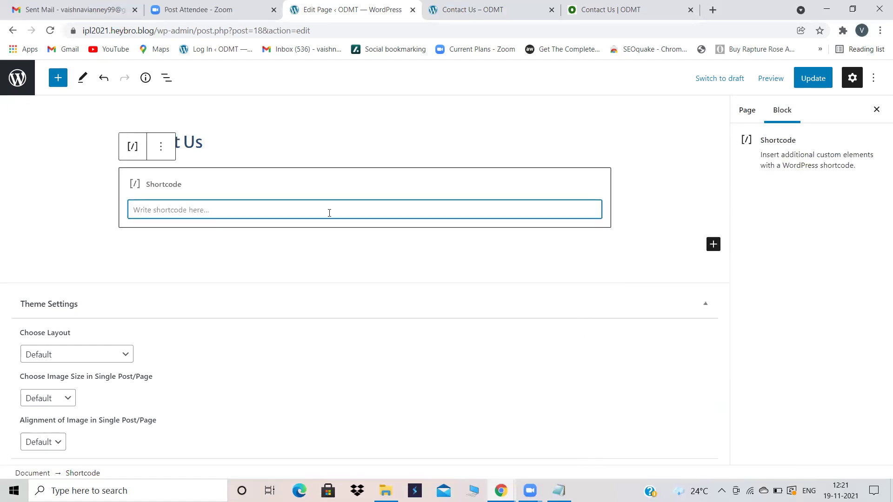
pyautogui.hotkey('ctrl', 'v')
pyautogui.click(805, 80)
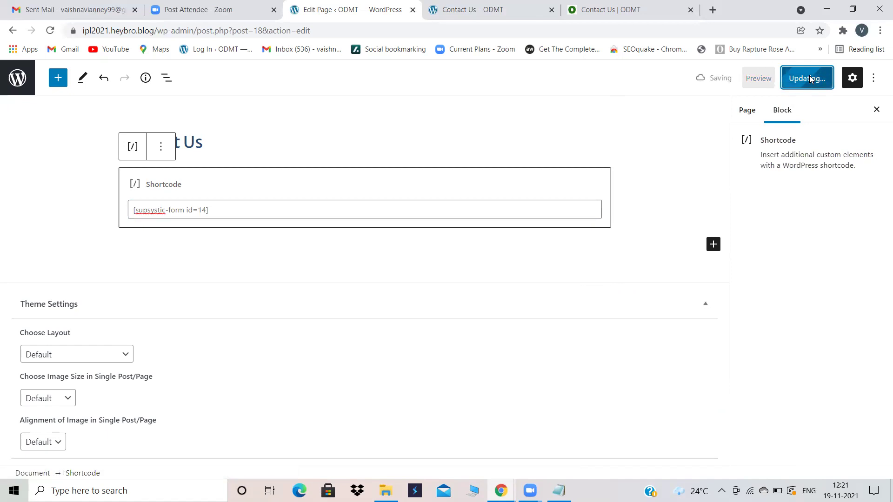
pyautogui.click(498, 10)
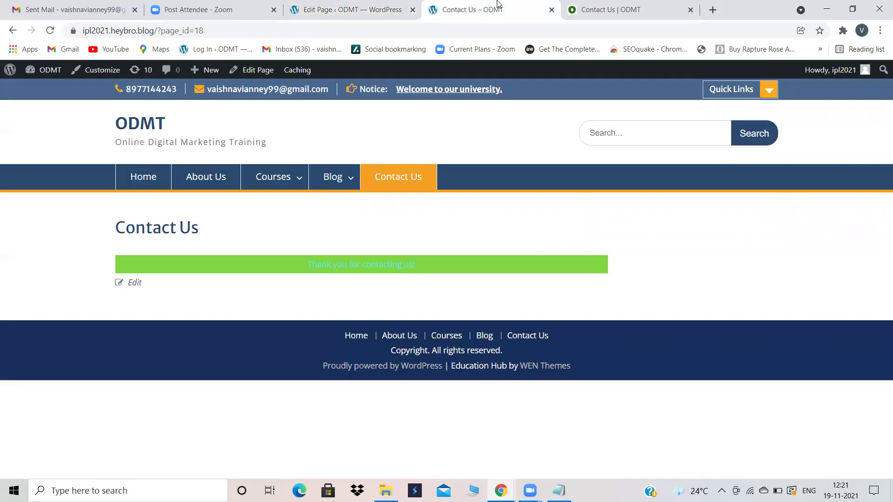
pyautogui.click(49, 31)
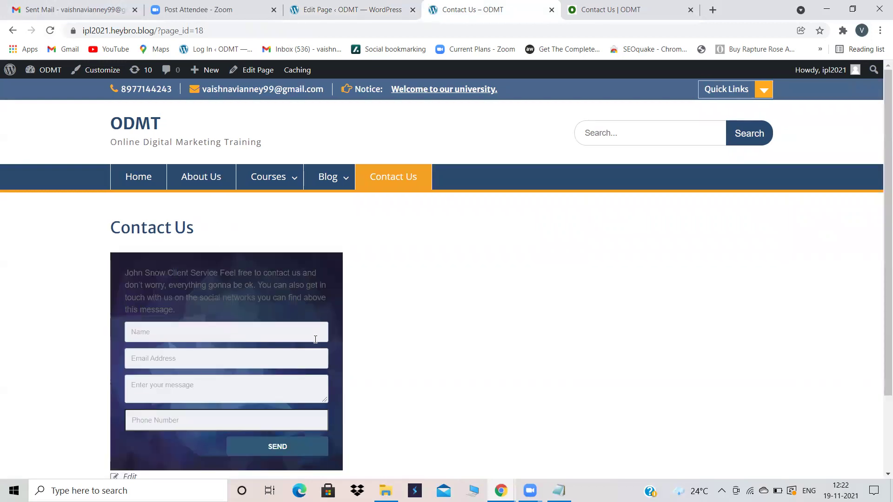
pyautogui.scroll(-2, 315, 340)
pyautogui.scroll(1, 315, 341)
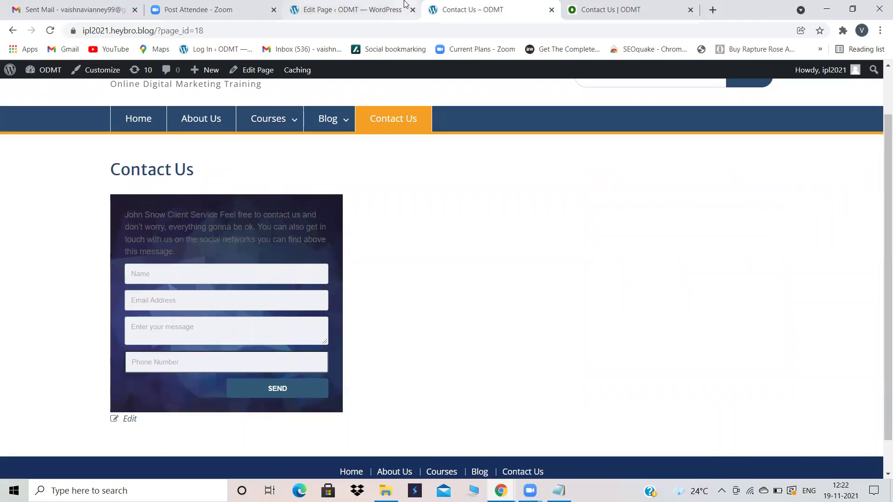
pyautogui.moveTo(329, 123)
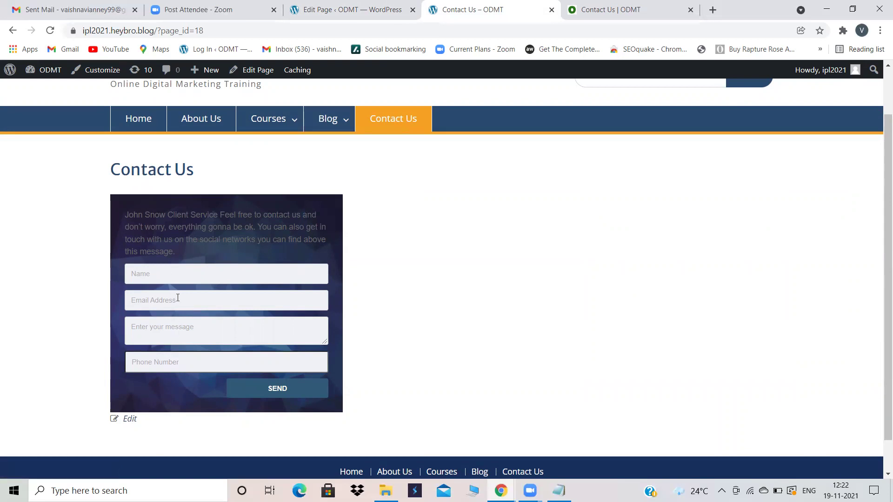
pyautogui.click(354, 9)
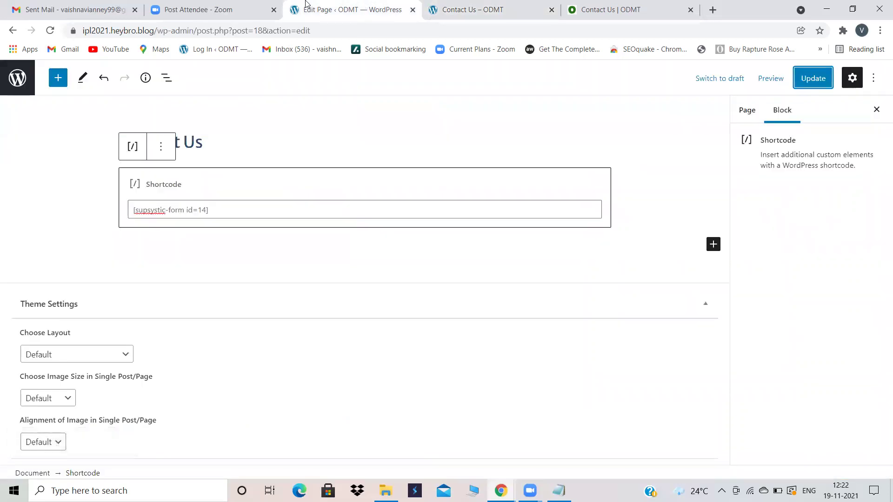
# Step: Go from the Pages list to Contact Form by Supsystic and open Contacts
pyautogui.click(17, 78)
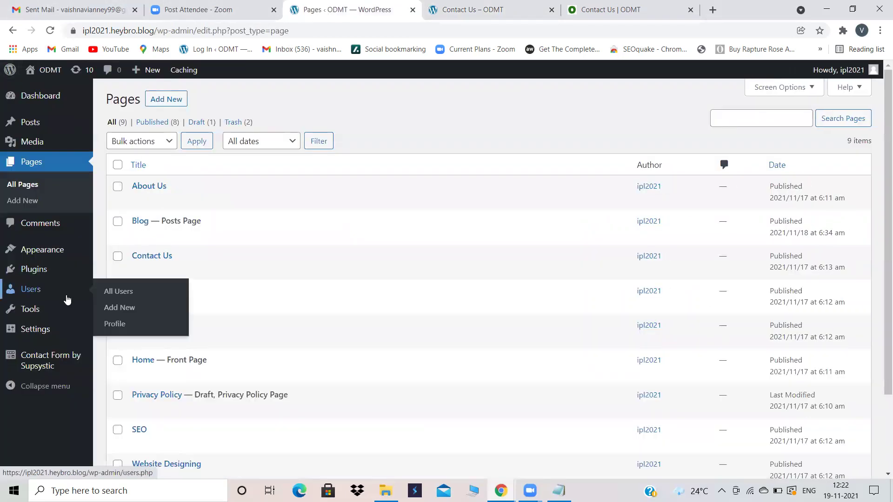
pyautogui.click(46, 365)
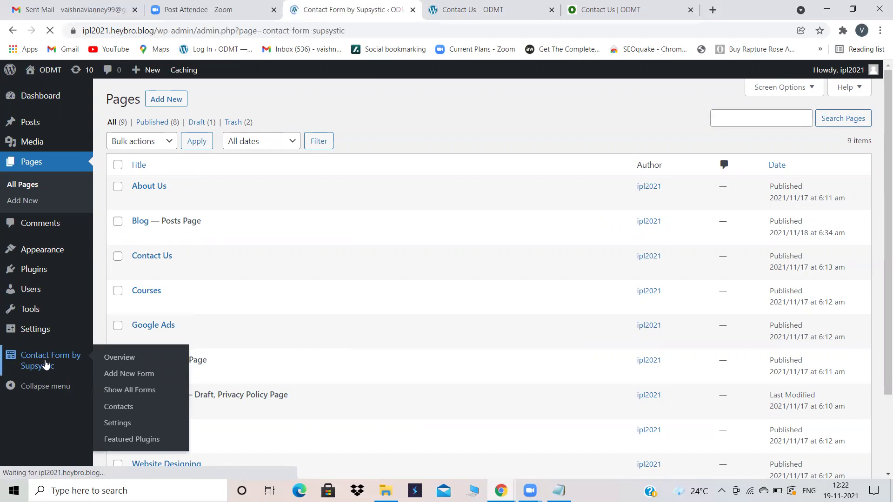
pyautogui.click(128, 267)
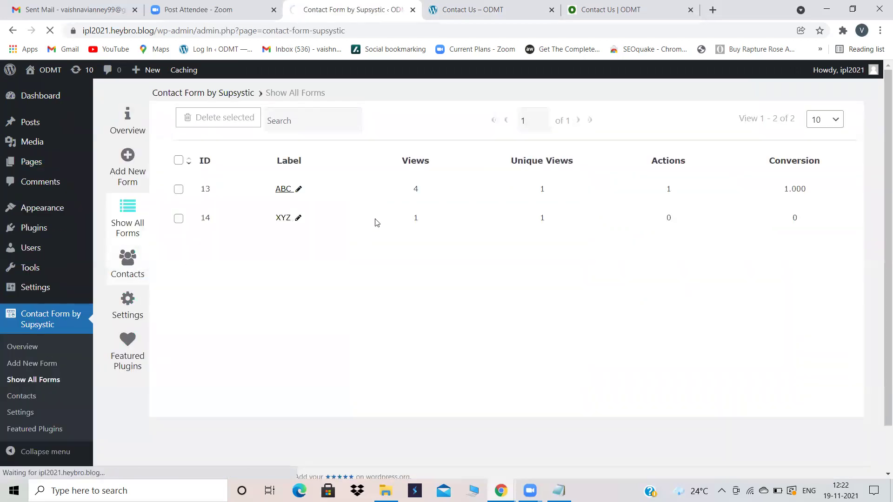
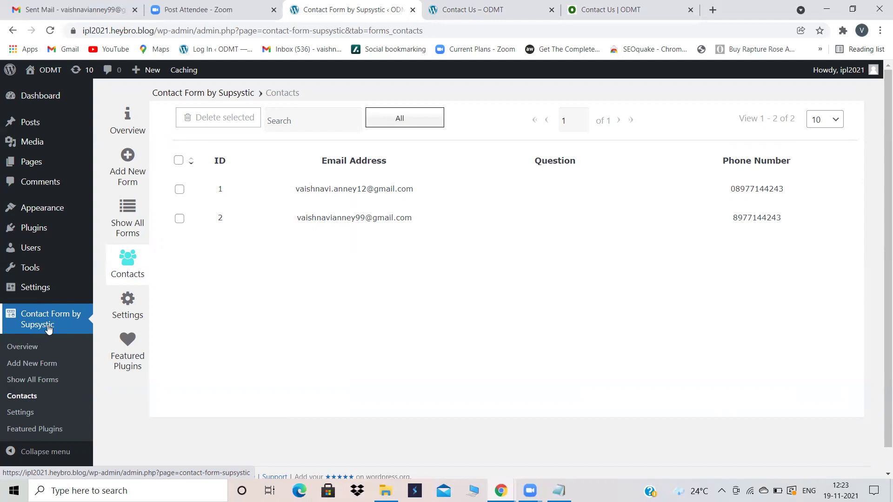
# Step: Go through Plugins to the Contact Form by Supsystic forms list showing ABC (13) and XYZ (14)
pyautogui.click(31, 228)
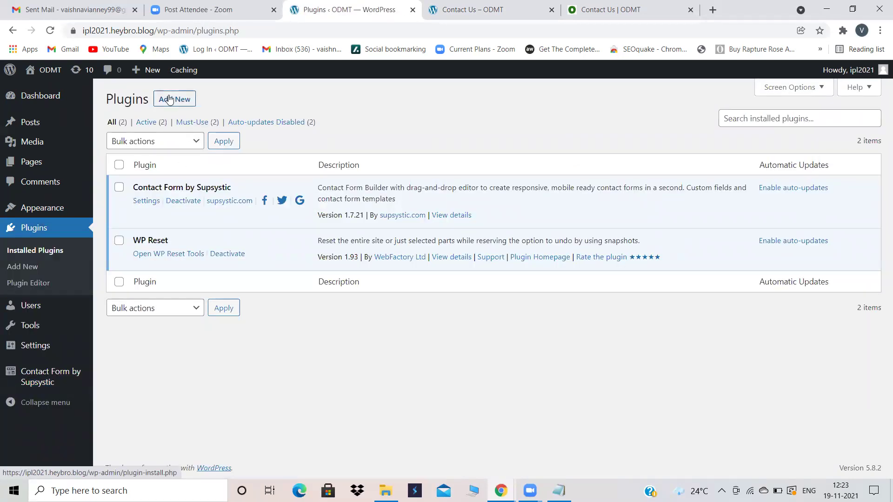
pyautogui.press('XF86AudioLowerVolume')
pyautogui.moveTo(44, 372)
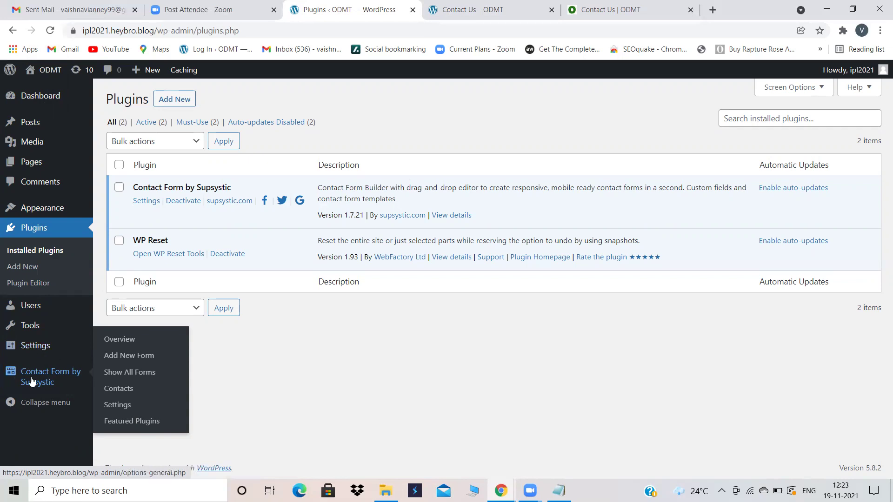
pyautogui.click(36, 378)
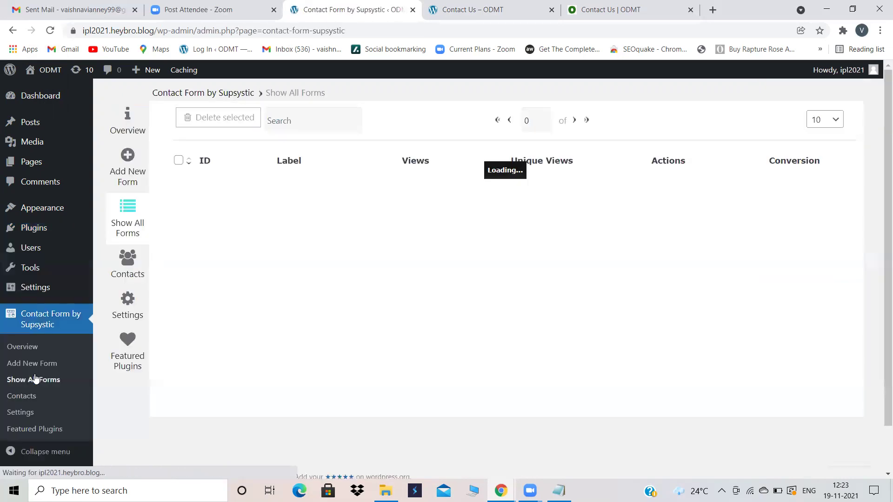
# Step: Create a new form named ABC from the Support Service template and save it as ID 15
pyautogui.click(127, 165)
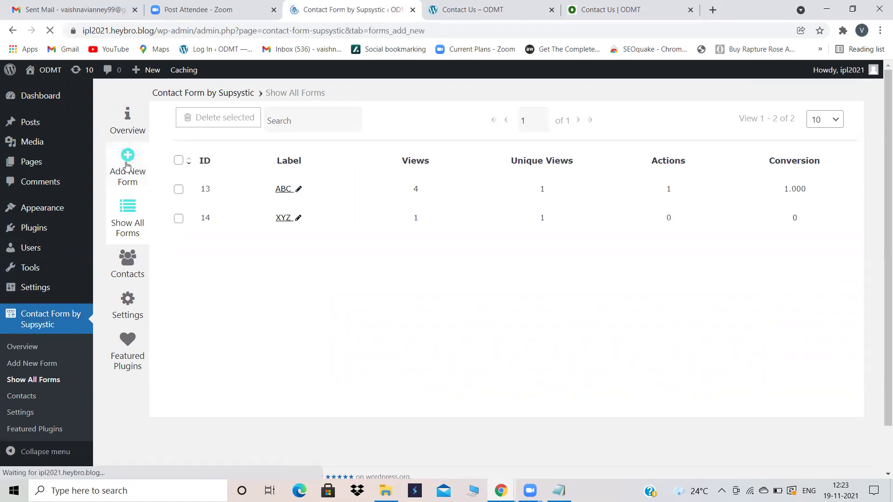
pyautogui.click(405, 193)
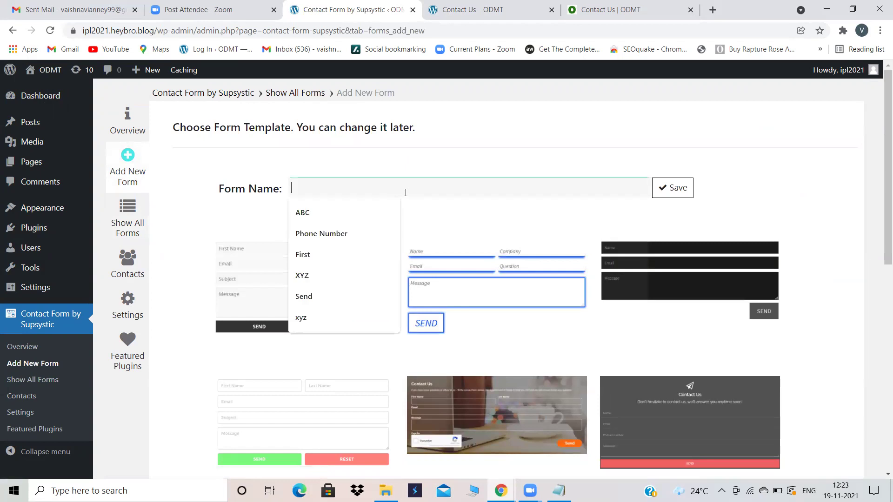
pyautogui.click(330, 220)
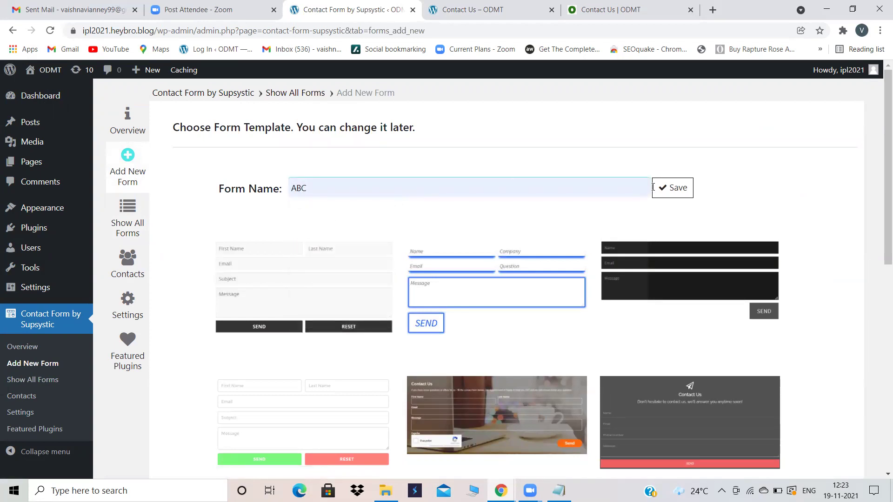
pyautogui.scroll(-4, 482, 272)
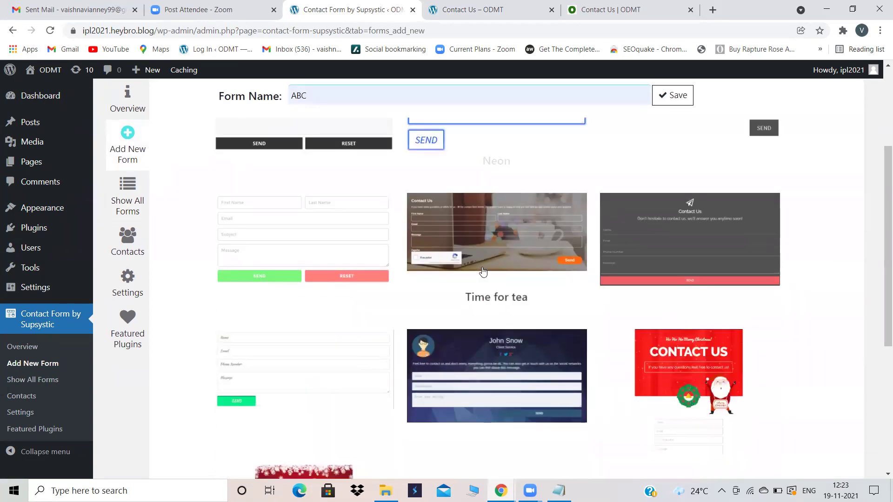
pyautogui.scroll(-3, 483, 272)
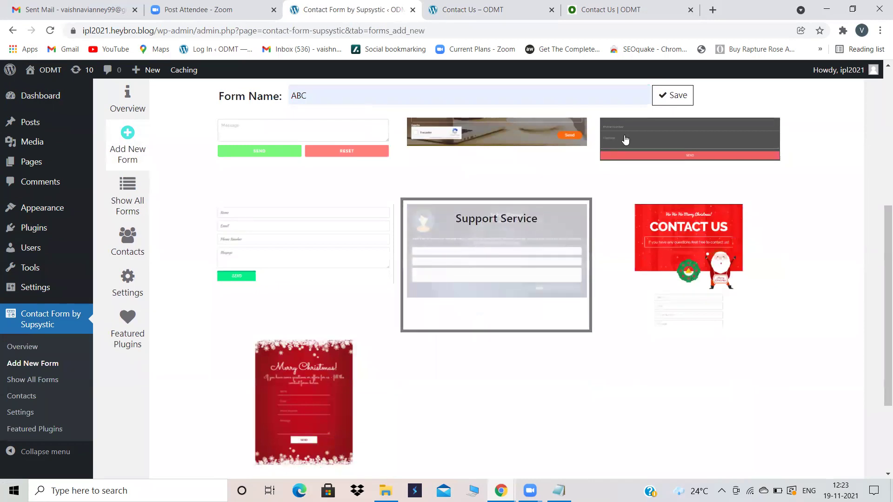
pyautogui.click(661, 96)
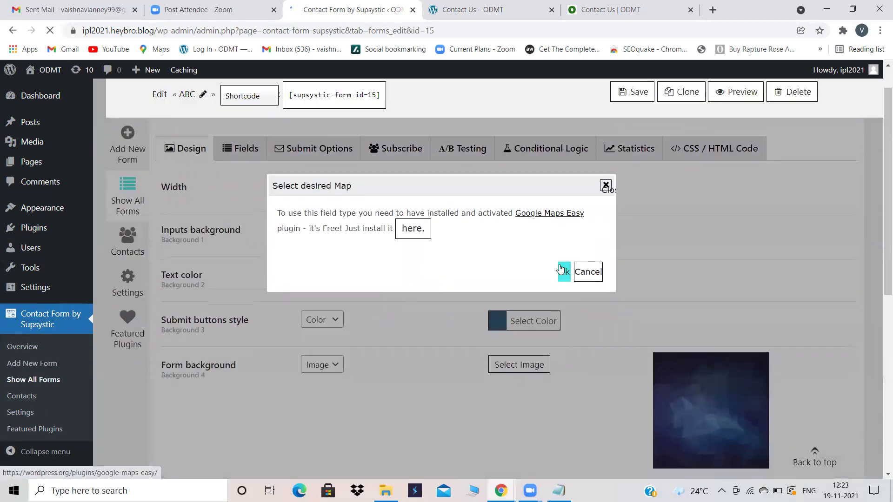
# Step: Give the ABC form yellow (#eeee22) input backgrounds, blue text and purple submit buttons, and save
pyautogui.click(564, 274)
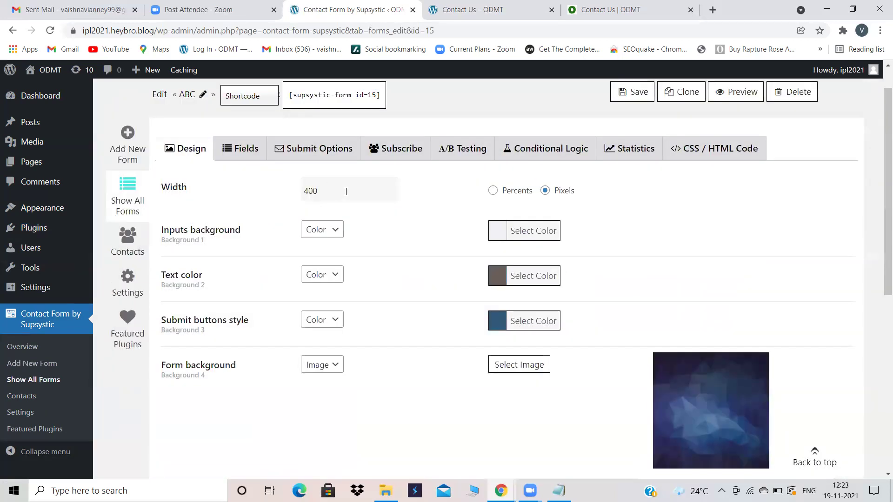
pyautogui.click(494, 233)
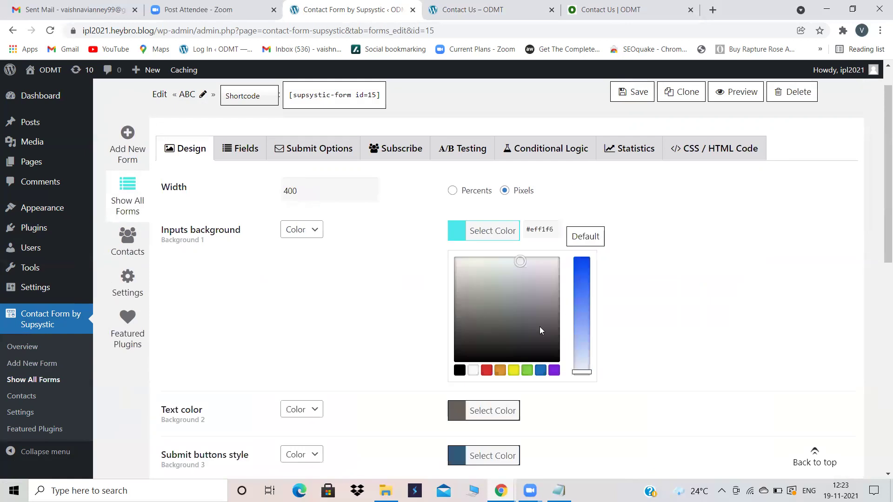
pyautogui.click(513, 370)
pyautogui.scroll(-4, 513, 376)
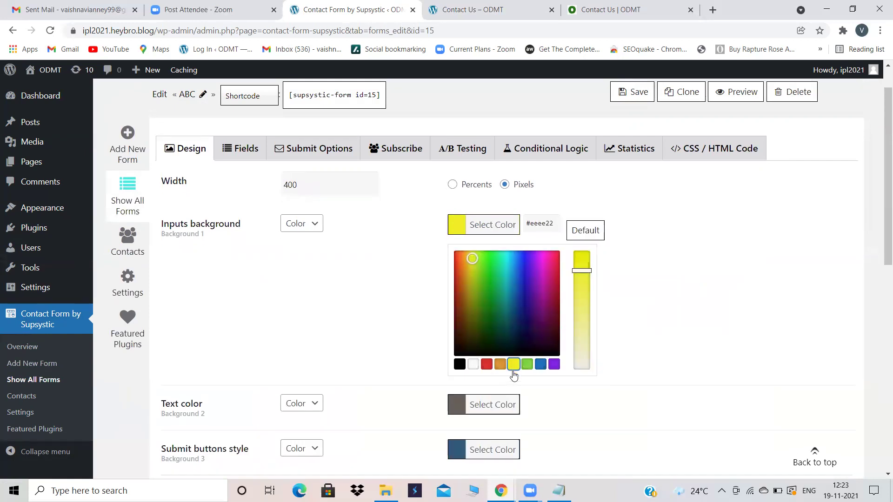
pyautogui.click(479, 225)
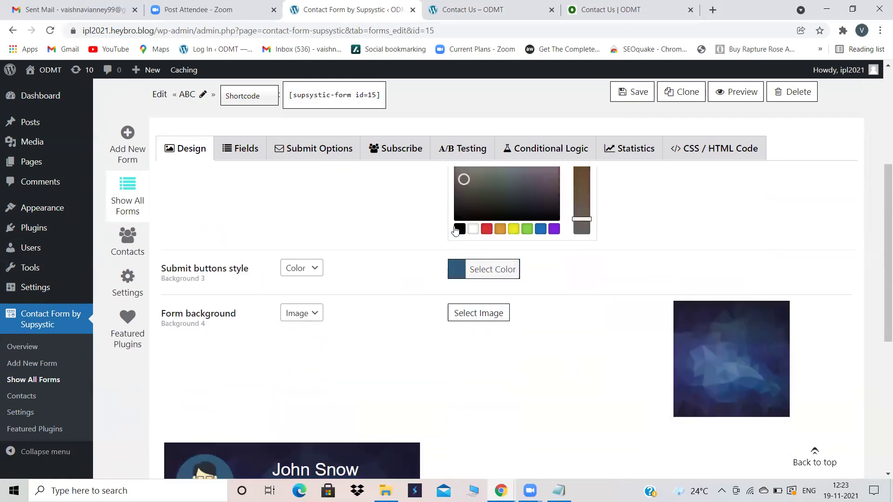
pyautogui.click(541, 228)
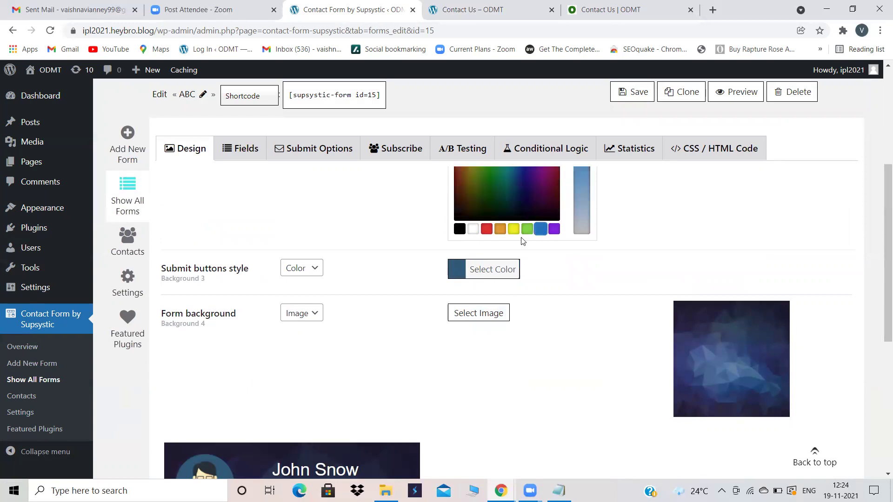
pyautogui.click(455, 268)
pyautogui.click(552, 275)
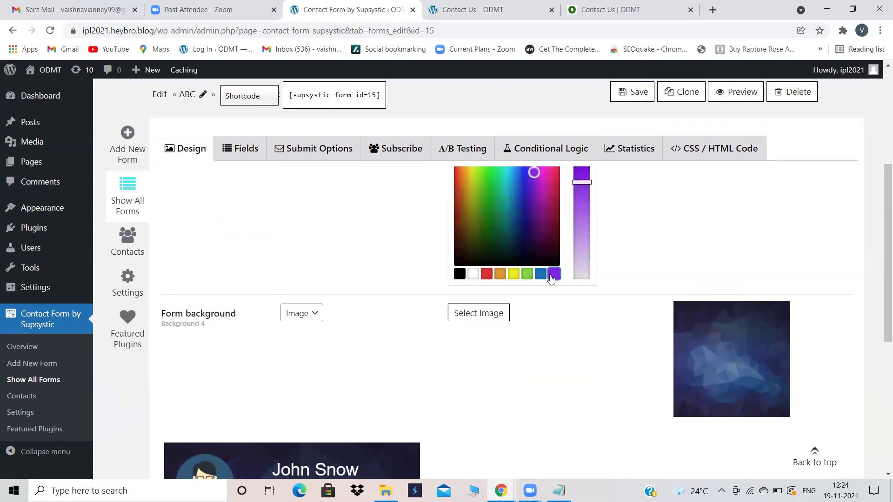
pyautogui.click(620, 89)
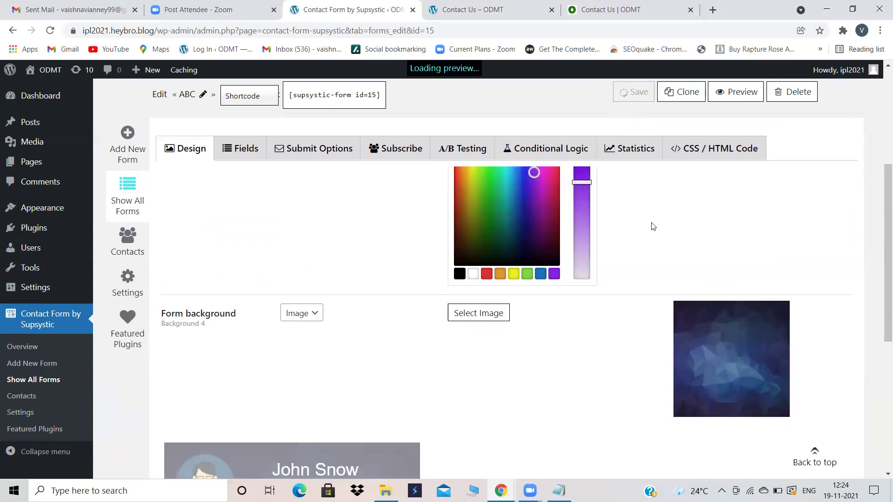
pyautogui.scroll(-3, 621, 256)
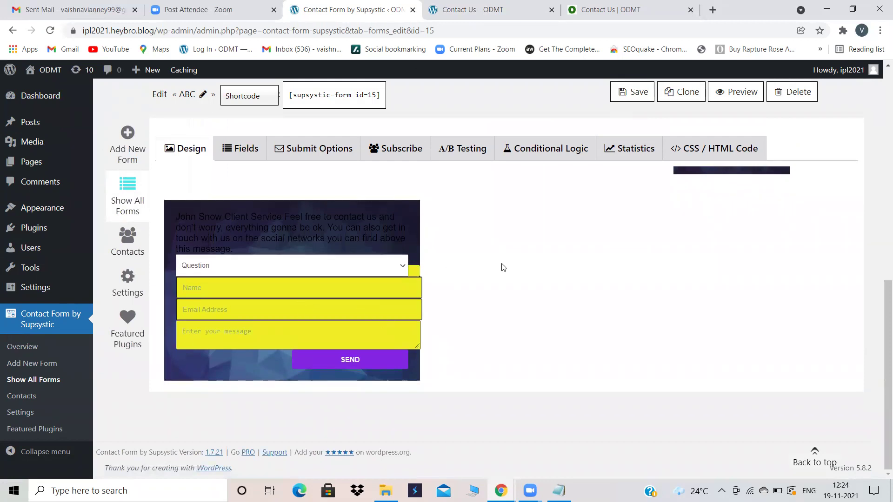
pyautogui.scroll(8, 501, 268)
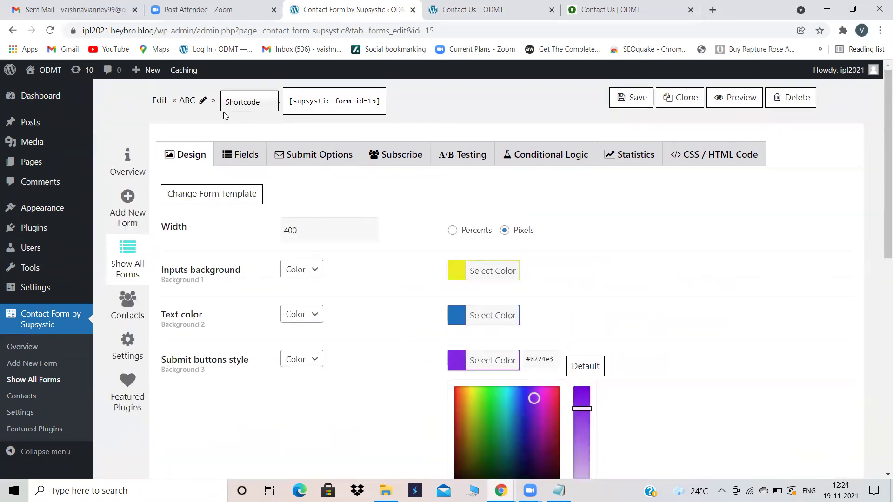
# Step: Delete the Question select-box field, leaving Name, Email Address, message and Send
pyautogui.click(240, 153)
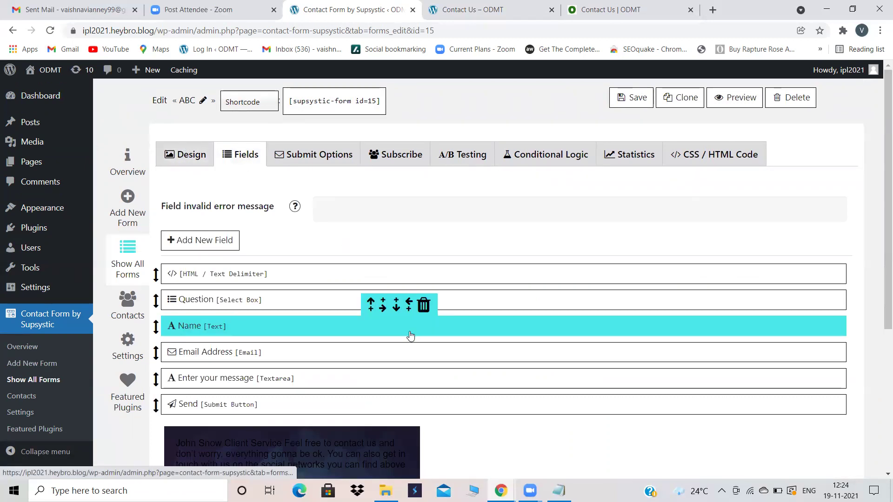
pyautogui.scroll(-3, 408, 335)
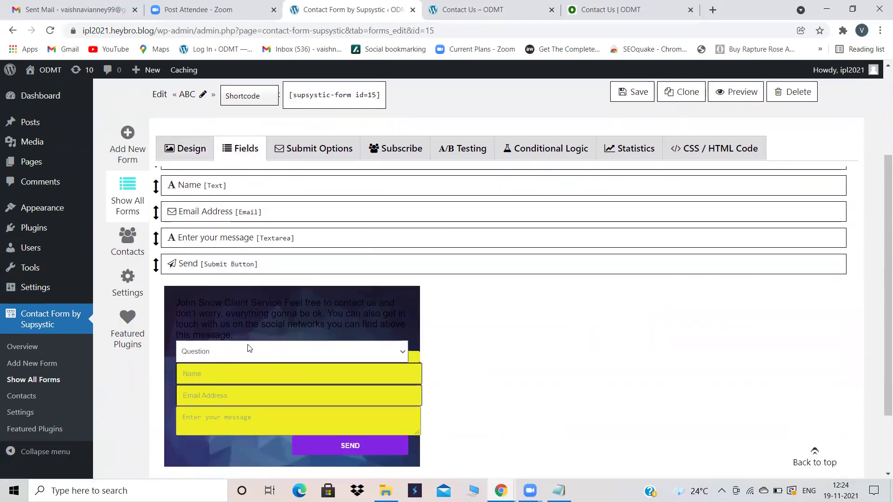
pyautogui.scroll(1, 282, 372)
pyautogui.scroll(3, 284, 376)
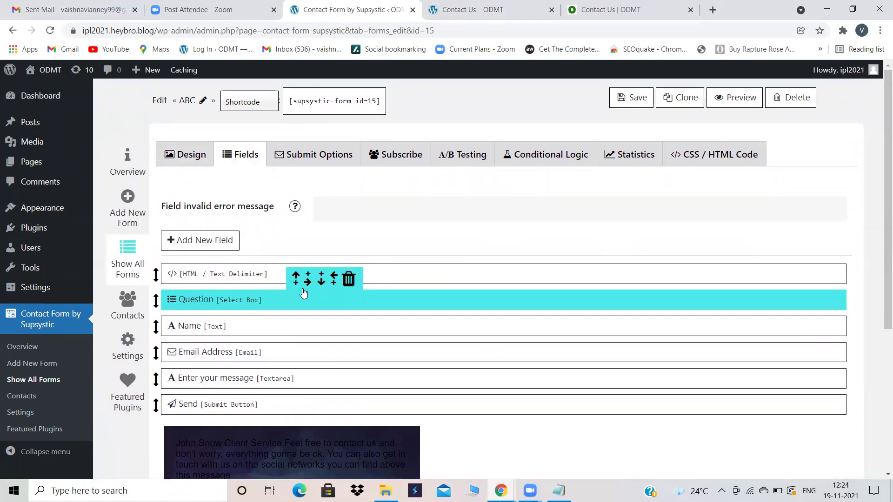
pyautogui.click(349, 279)
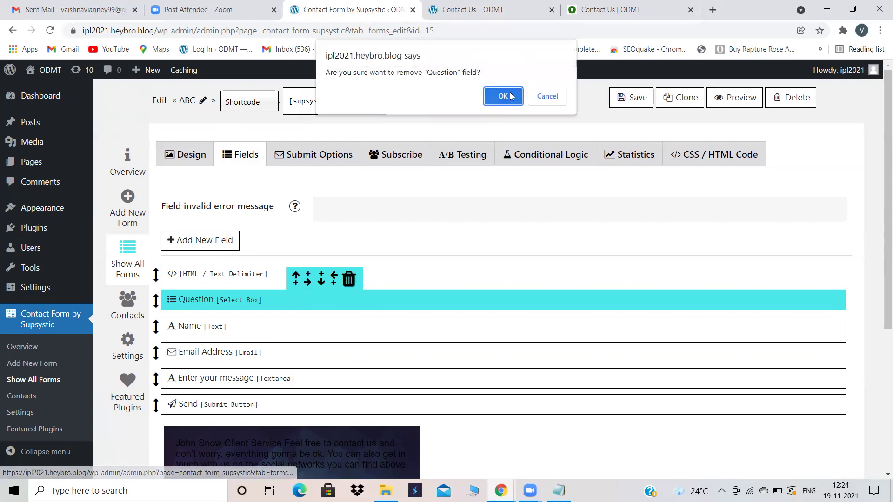
pyautogui.click(506, 95)
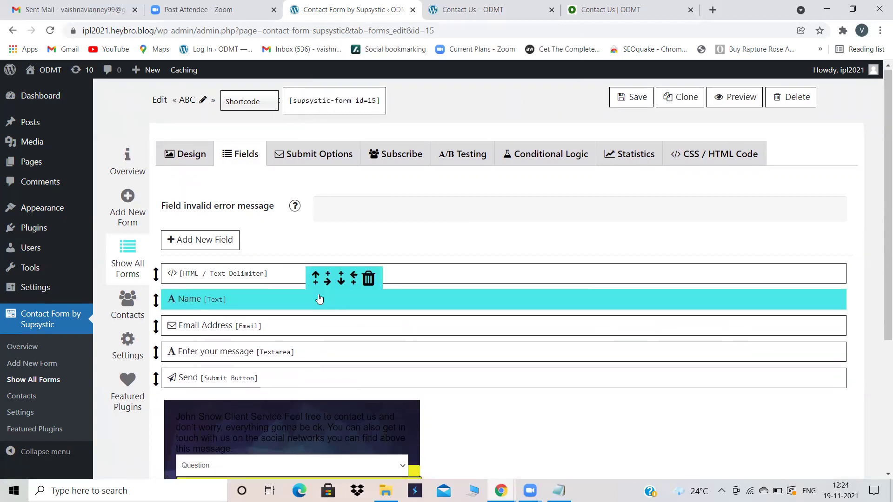
pyautogui.scroll(-1, 319, 299)
pyautogui.scroll(-1, 373, 339)
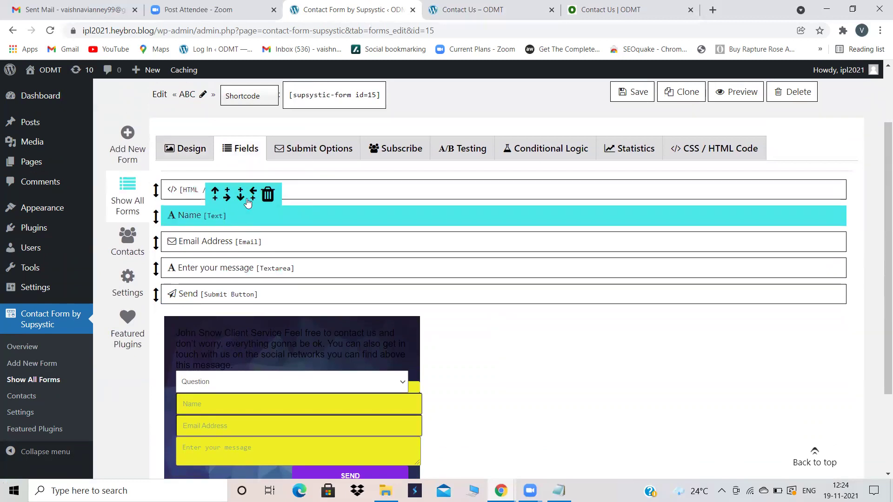
# Step: Delete the John Snow heading from the form's HTML text block
pyautogui.click(289, 187)
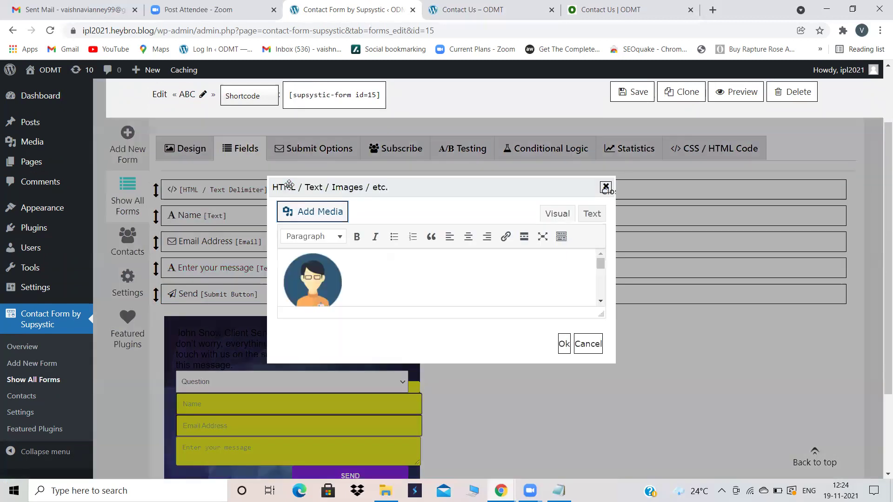
pyautogui.scroll(-2, 358, 286)
pyautogui.scroll(1, 358, 286)
pyautogui.moveTo(338, 269); pyautogui.dragTo(276, 273)
pyautogui.press('BackSpace')
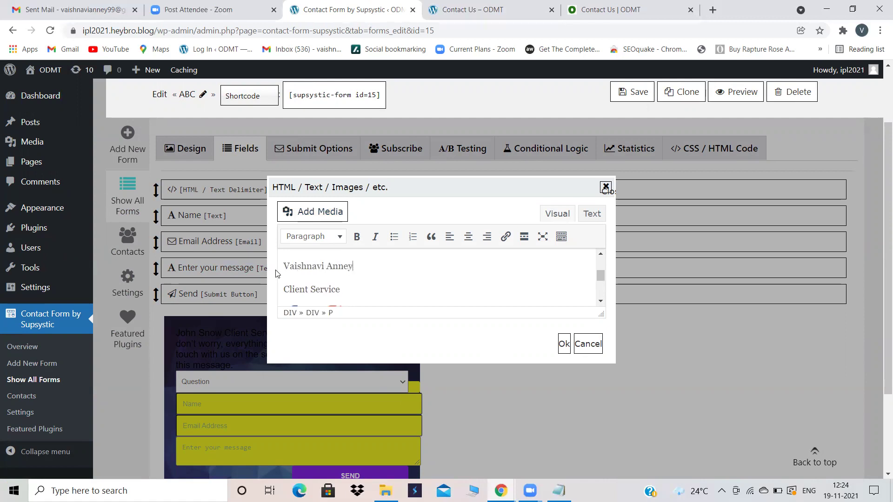
# Step: Remove the social network icons from the intro text
pyautogui.scroll(2, 351, 295)
pyautogui.click(321, 290)
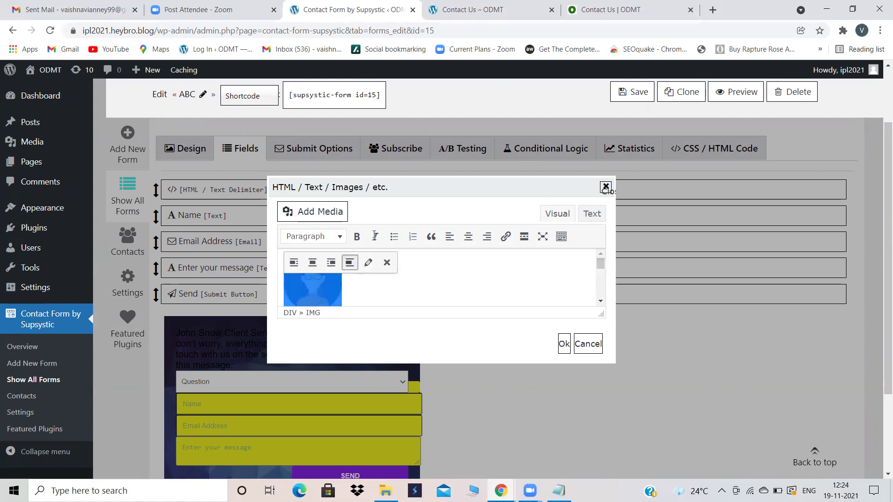
pyautogui.click(358, 279)
pyautogui.scroll(-3, 358, 279)
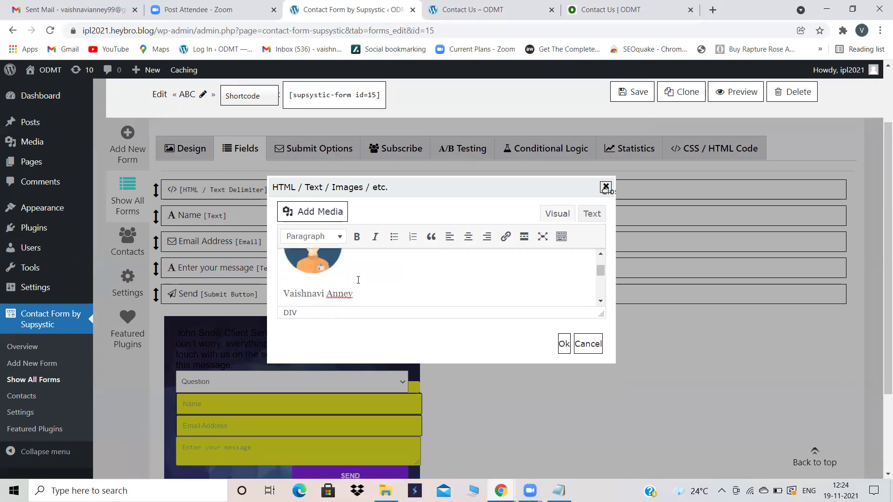
pyautogui.moveTo(343, 272); pyautogui.dragTo(318, 273)
pyautogui.click(342, 271)
pyautogui.press('BackSpace')
pyautogui.press('BackSpace')
pyautogui.press('BackSpace')
pyautogui.press('BackSpace')
pyautogui.press('BackSpace')
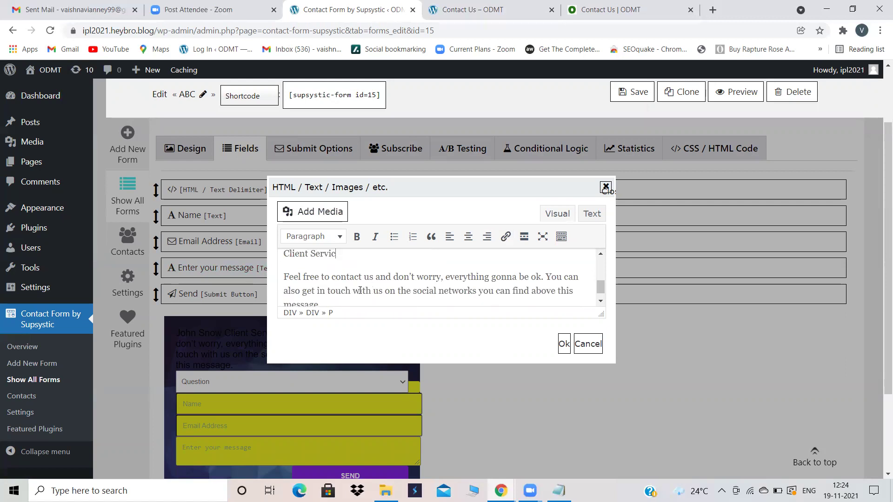
# Step: Delete the trailing get-in-touch sentence so the text ends at 'everything gonna be ok.' and confirm
pyautogui.scroll(-2, 360, 290)
pyautogui.moveTo(545, 263); pyautogui.dragTo(568, 290)
pyautogui.press('BackSpace')
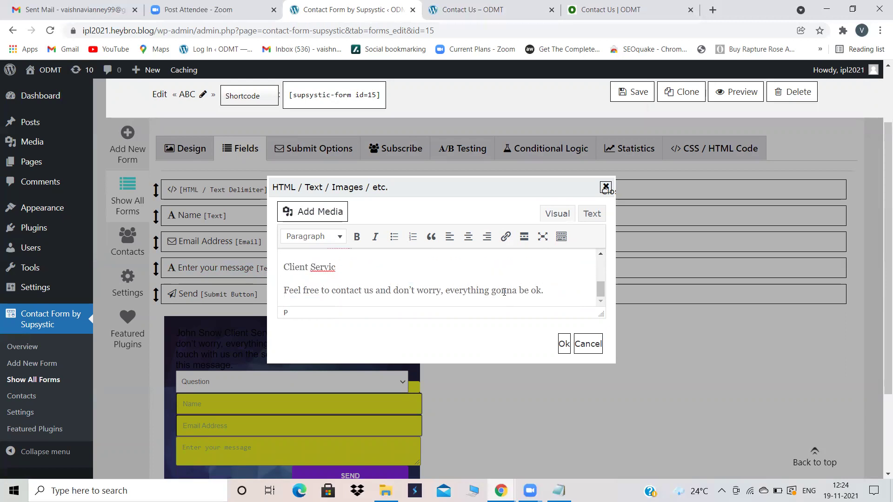
pyautogui.click(364, 267)
pyautogui.click(564, 344)
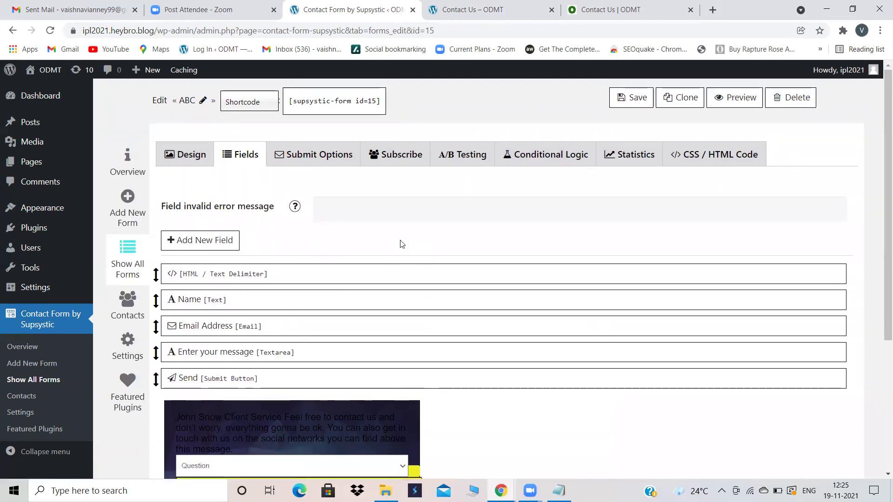
# Step: Add a Number field named Abc with placeholder 'Phone Number' just before Send
pyautogui.moveTo(312, 335)
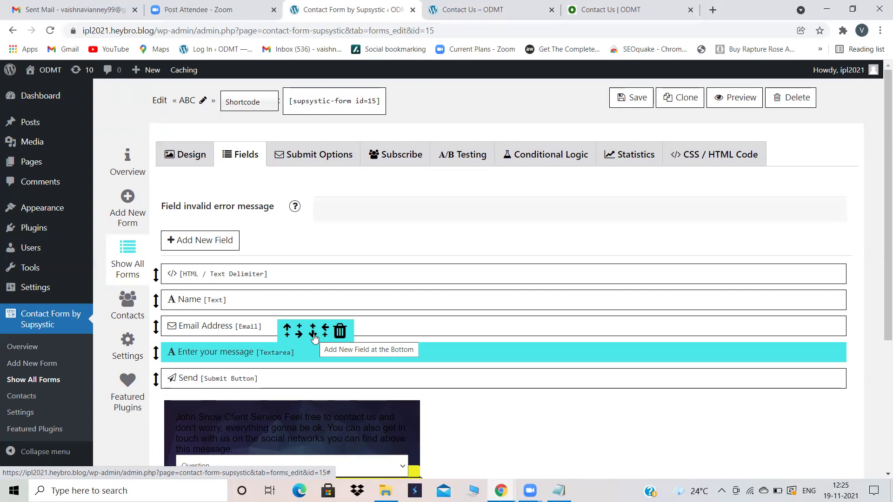
pyautogui.click(214, 243)
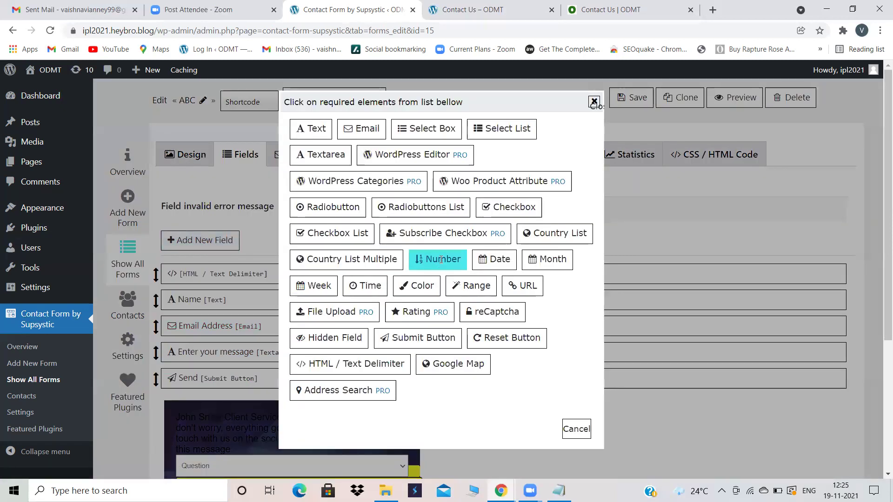
pyautogui.click(444, 260)
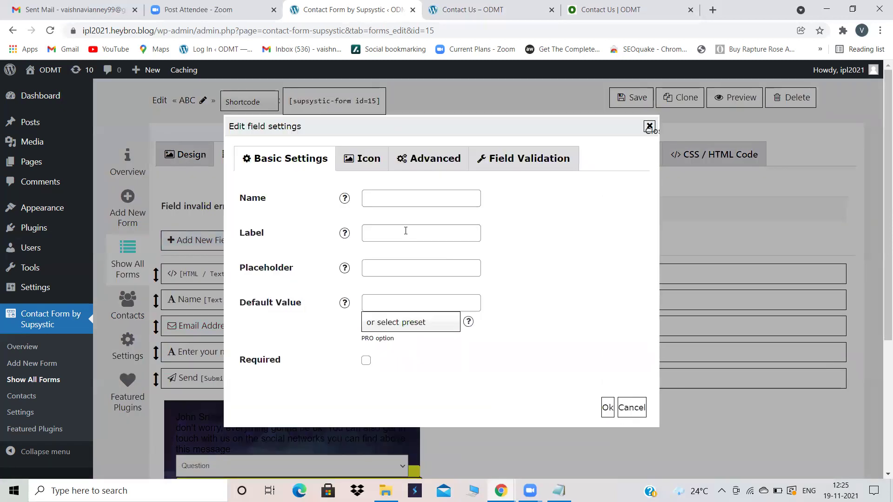
pyautogui.click(385, 201)
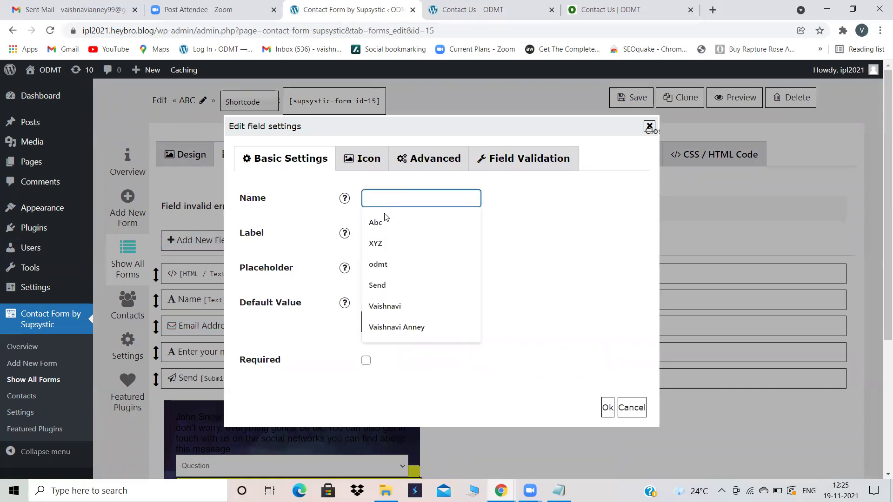
pyautogui.click(377, 223)
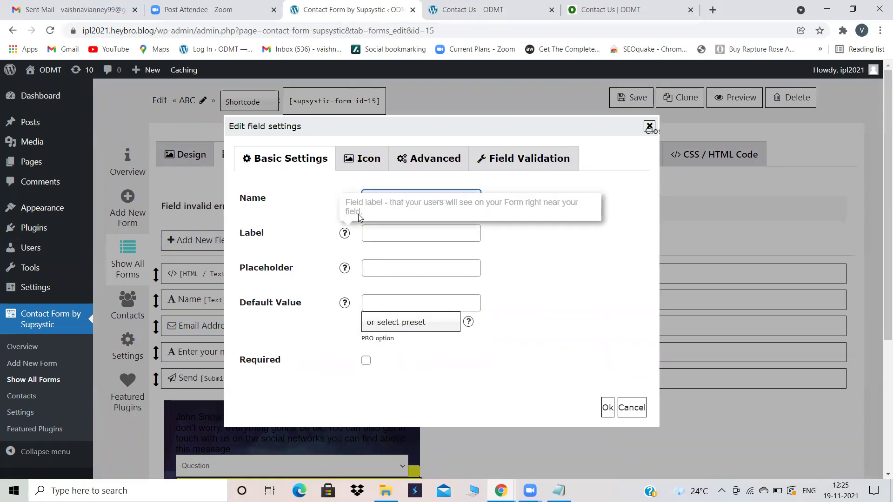
pyautogui.click(381, 265)
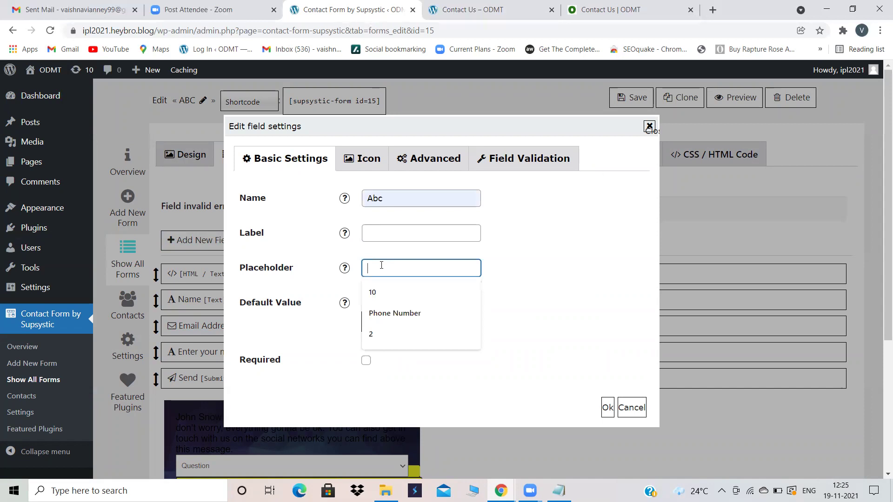
pyautogui.click(395, 312)
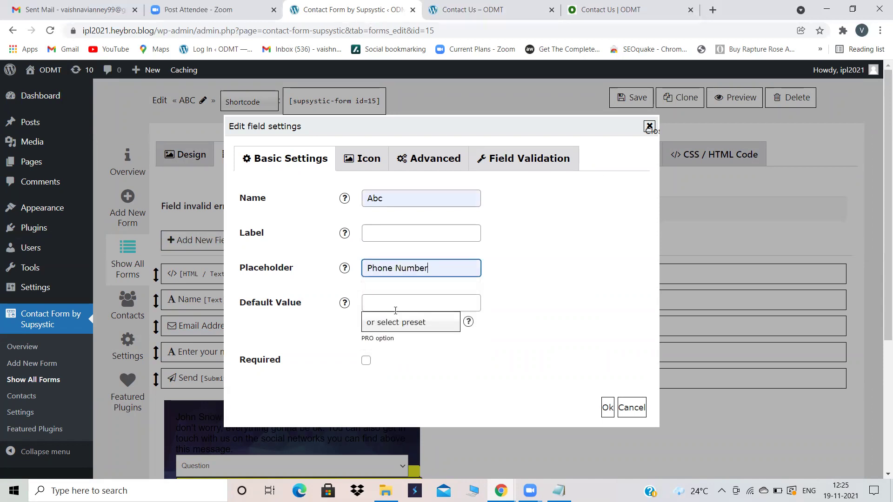
pyautogui.click(607, 408)
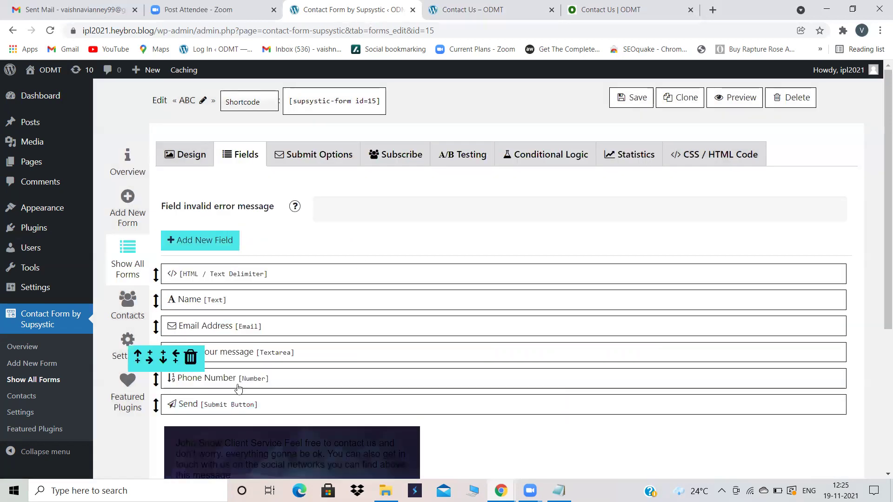
pyautogui.scroll(-2, 414, 342)
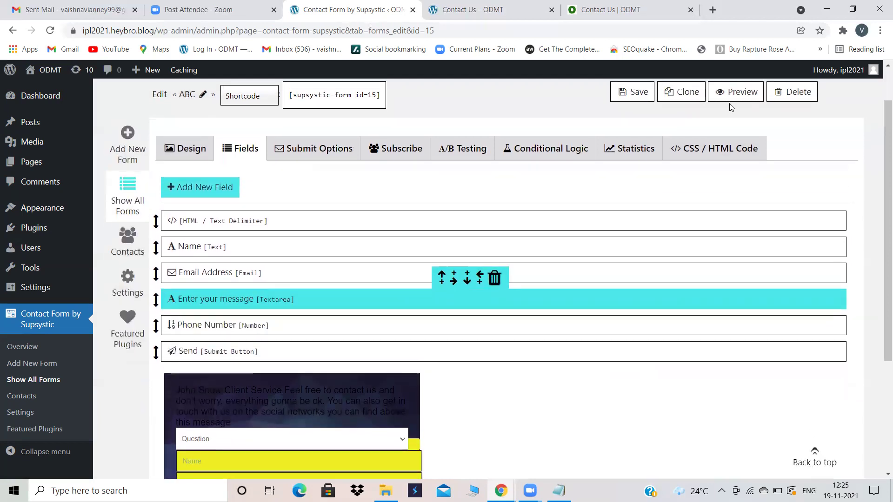
# Step: Save the form, copy its [supsystic-form id=15] shortcode, and open the Contact Us page editor
pyautogui.click(638, 91)
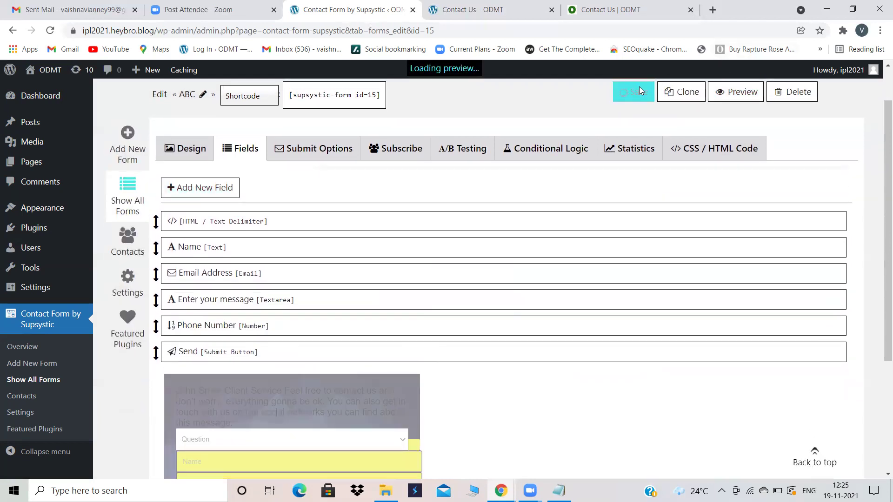
pyautogui.click(345, 95)
pyautogui.hotkey('ctrl', 'c')
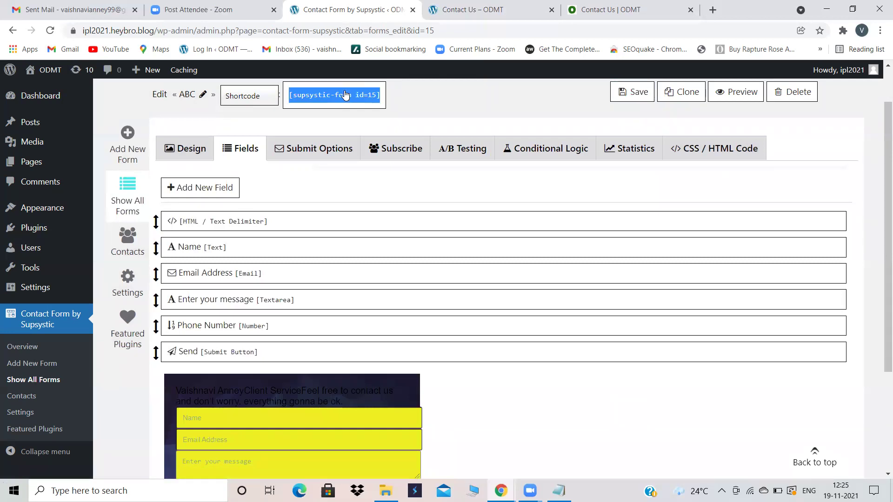
pyautogui.click(18, 161)
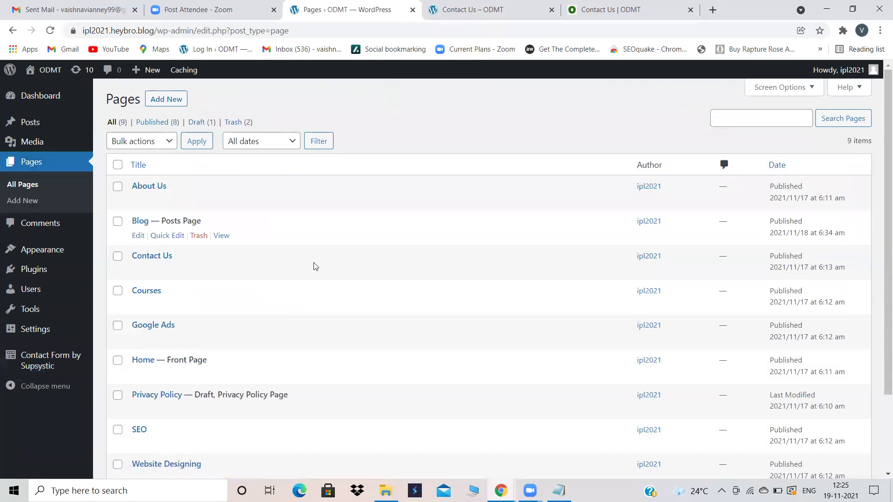
pyautogui.scroll(-2, 324, 283)
pyautogui.scroll(1, 325, 283)
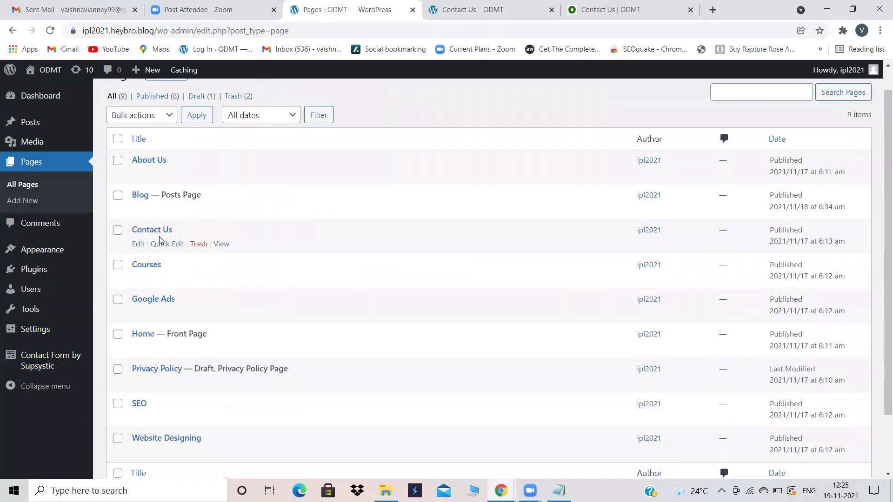
pyautogui.click(157, 231)
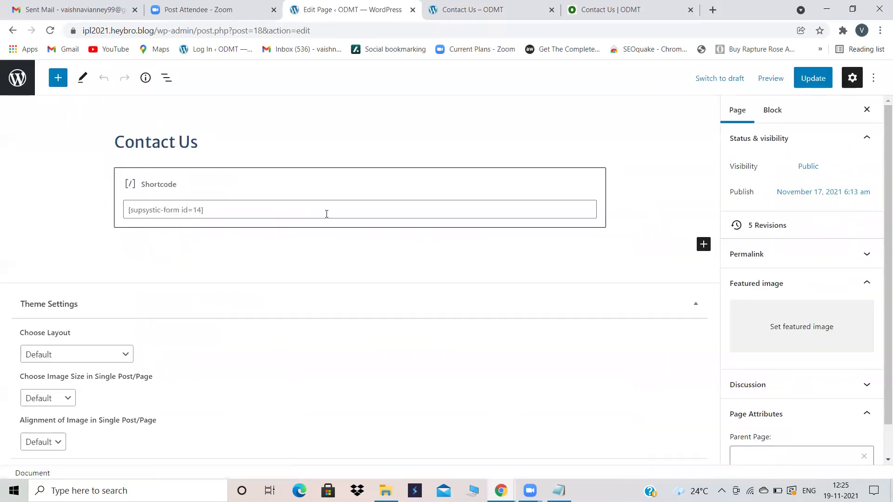
# Step: Remove the old Shortcode block from the Contact Us page
pyautogui.click(523, 181)
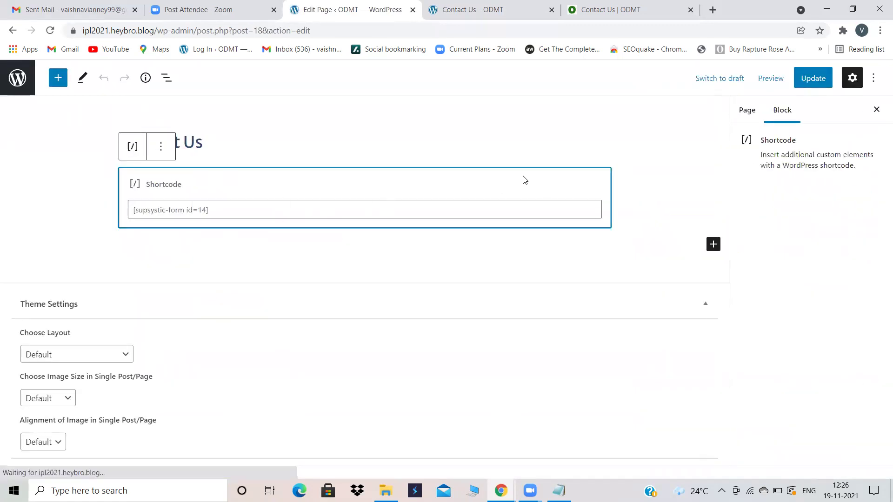
pyautogui.click(163, 148)
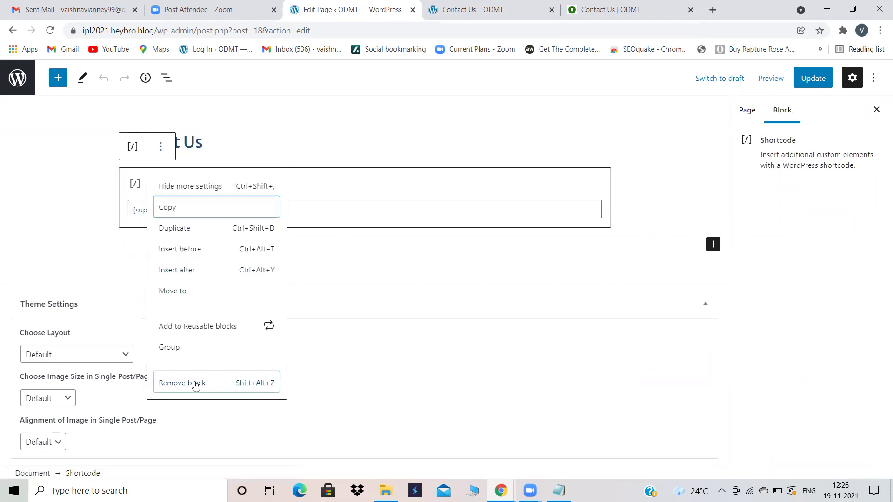
pyautogui.click(195, 383)
pyautogui.click(598, 176)
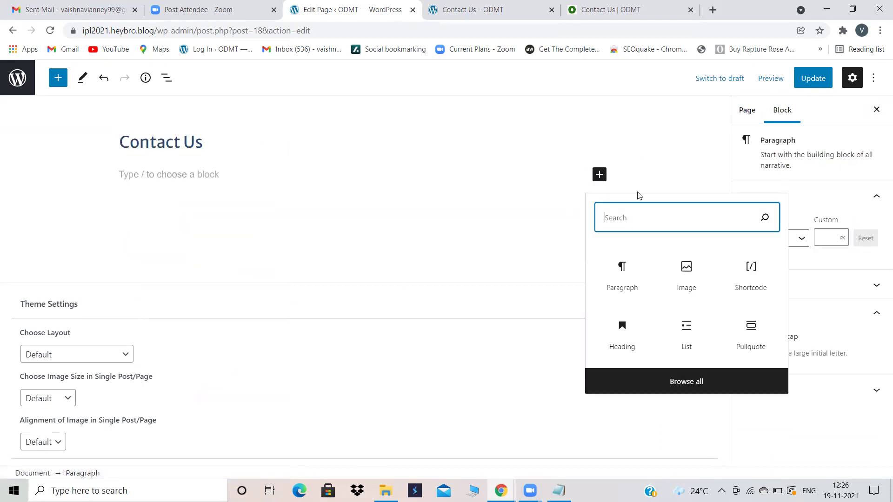
pyautogui.click(589, 4)
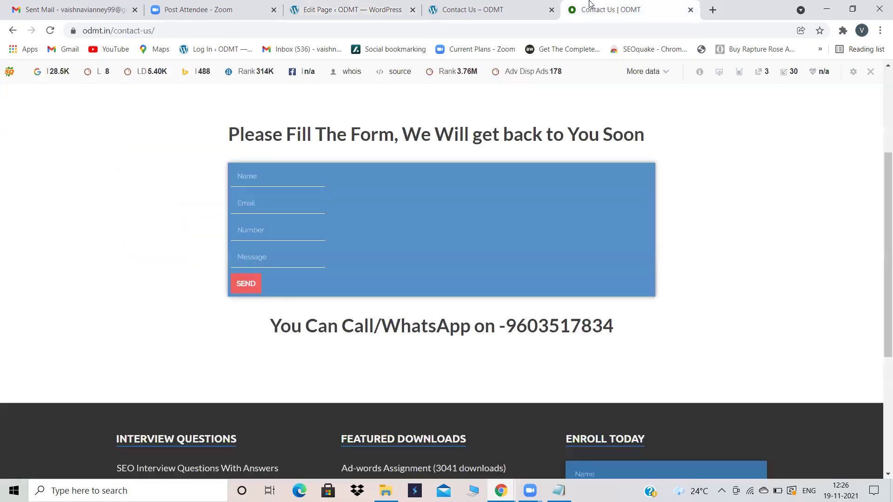
pyautogui.click(484, 6)
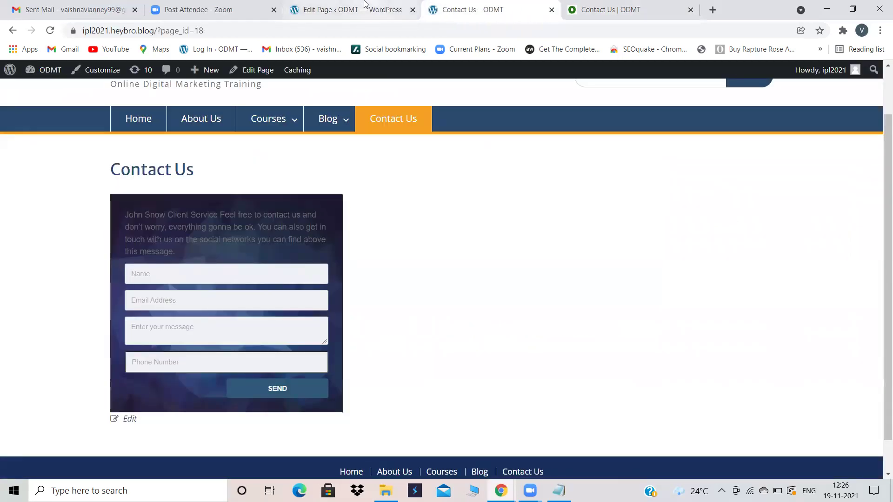
pyautogui.click(372, 5)
# Step: Insert a Shortcode block with [supsystic-form id=15], update the page, and reload the live page
pyautogui.write('short')
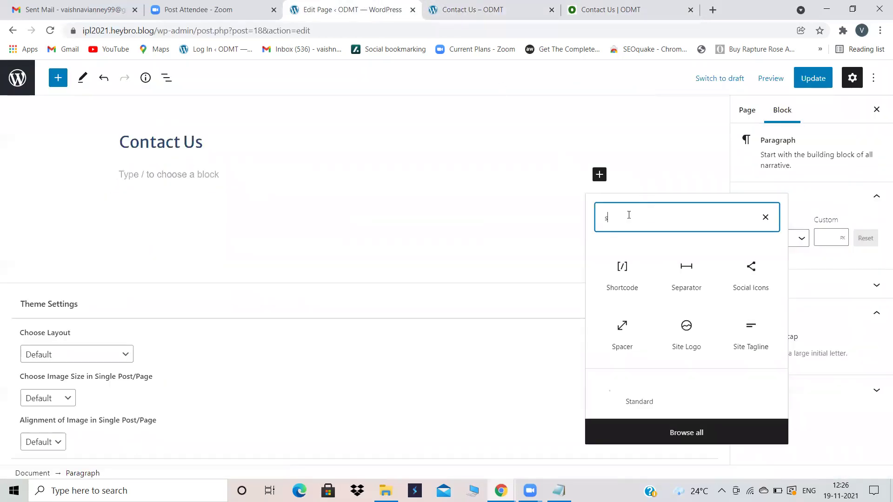
pyautogui.click(621, 264)
pyautogui.hotkey('ctrl', 'v')
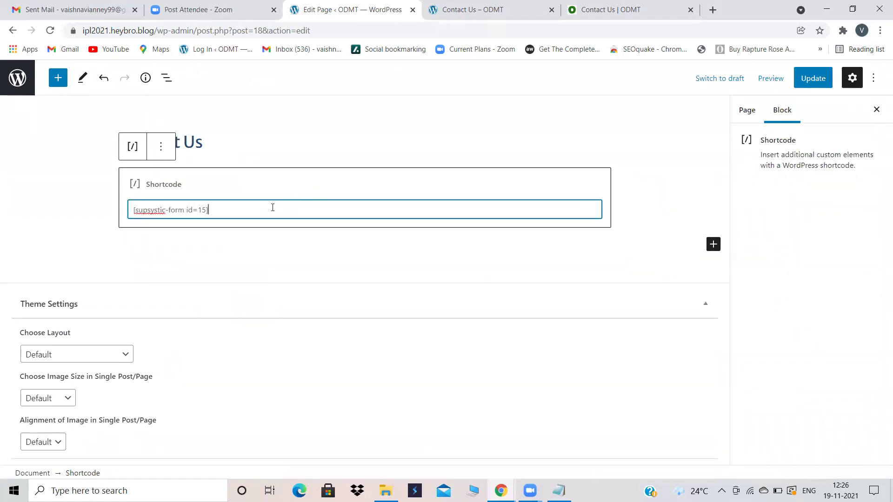
pyautogui.click(823, 81)
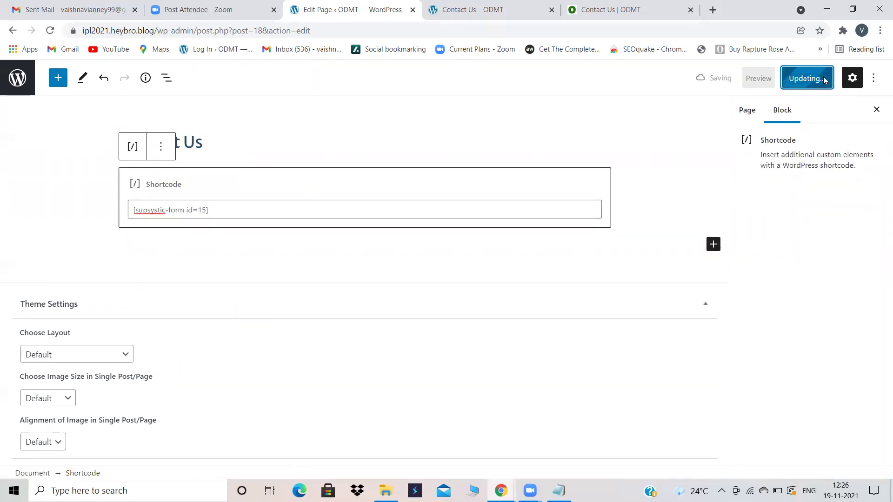
pyautogui.click(483, 10)
pyautogui.click(50, 34)
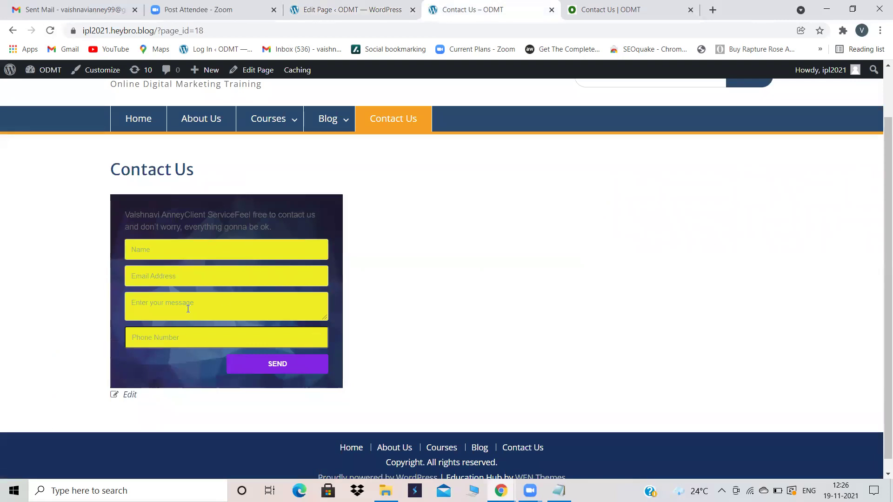
# Step: Enter the visitor's name in the live Contact Us form's Name field
pyautogui.click(171, 247)
pyautogui.write('vaish')
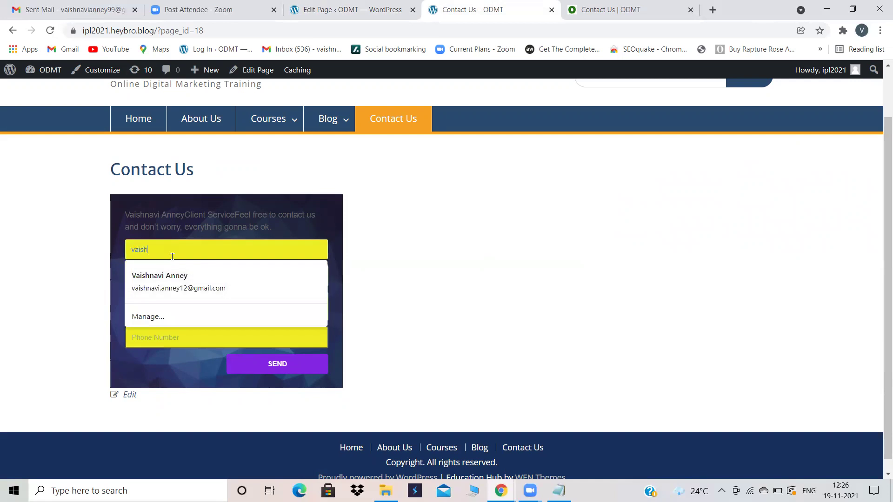
pyautogui.write('nv')
pyautogui.press('BackSpace')
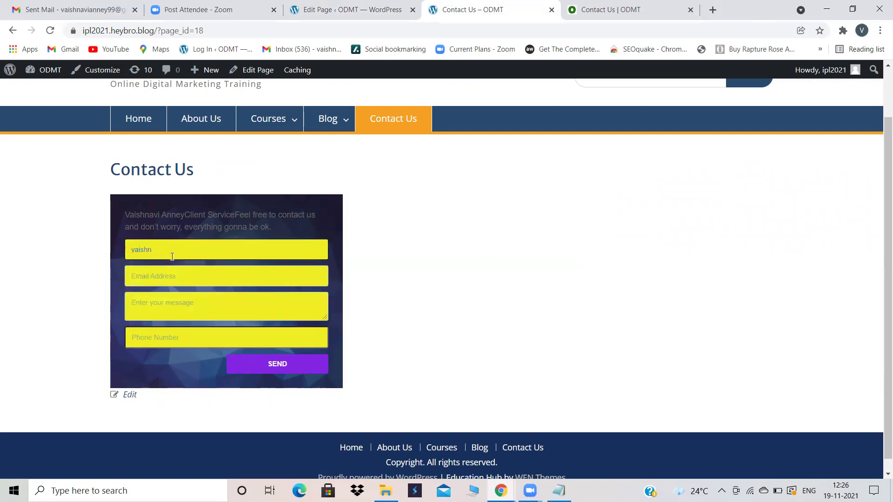
pyautogui.write('avi')
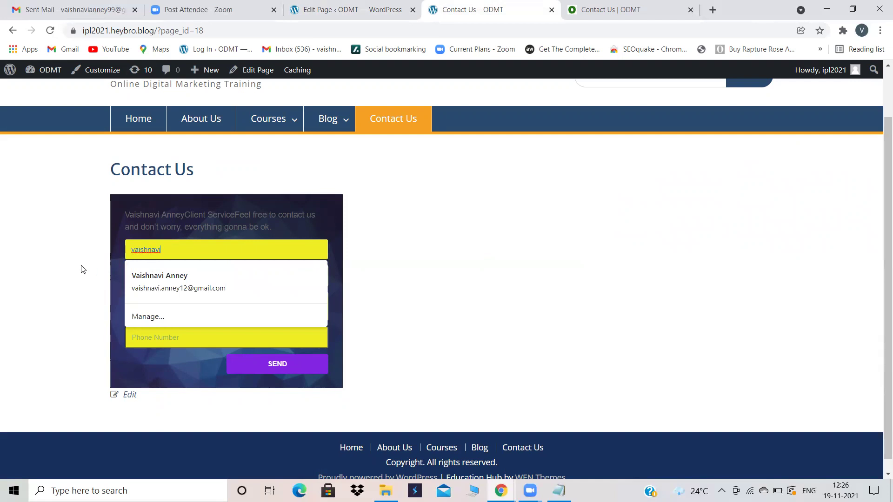
pyautogui.click(98, 269)
# Step: Fill in the e-mail, message 'DM COURSE' and phone number, then submit the form
pyautogui.click(175, 276)
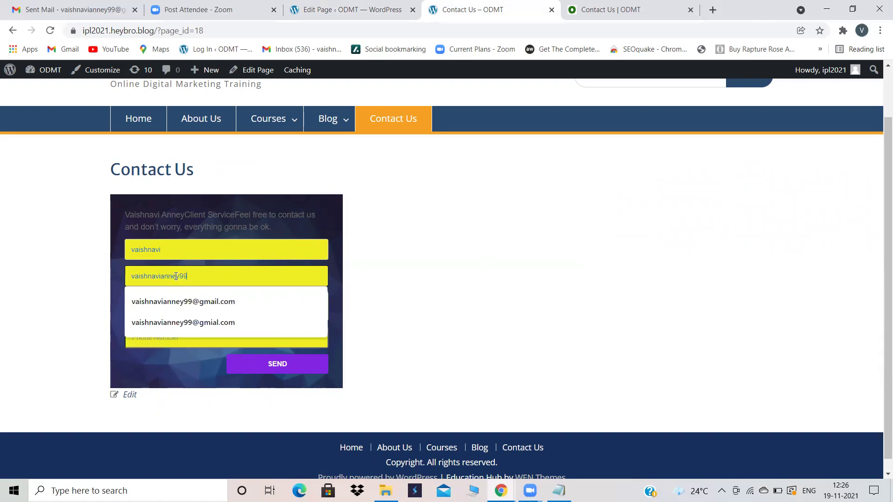
pyautogui.click(173, 301)
pyautogui.click(165, 309)
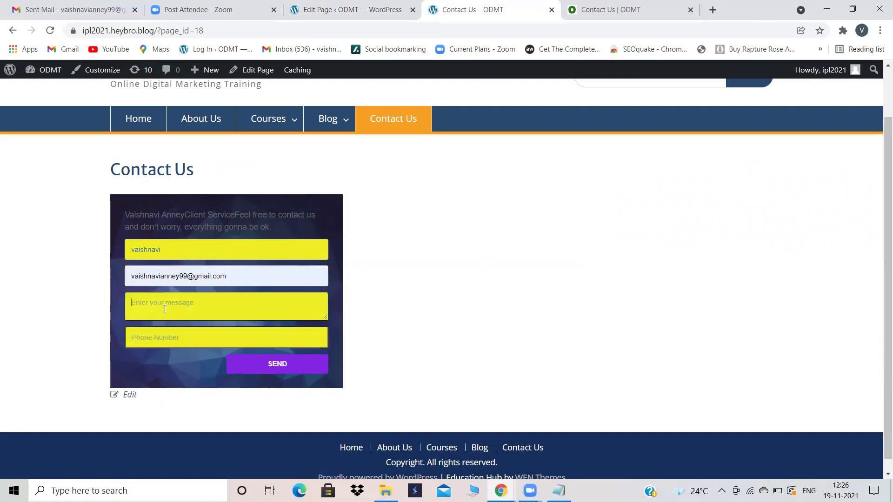
pyautogui.write('DM COURSE')
pyautogui.click(152, 337)
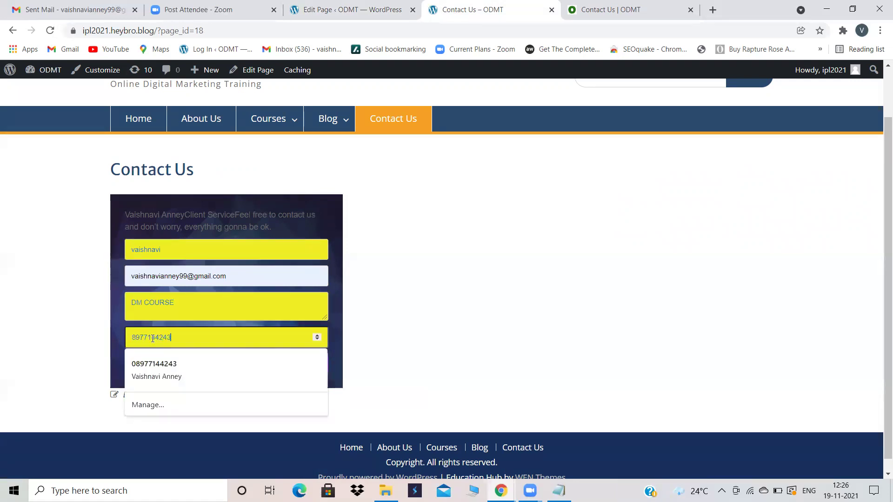
pyautogui.click(82, 311)
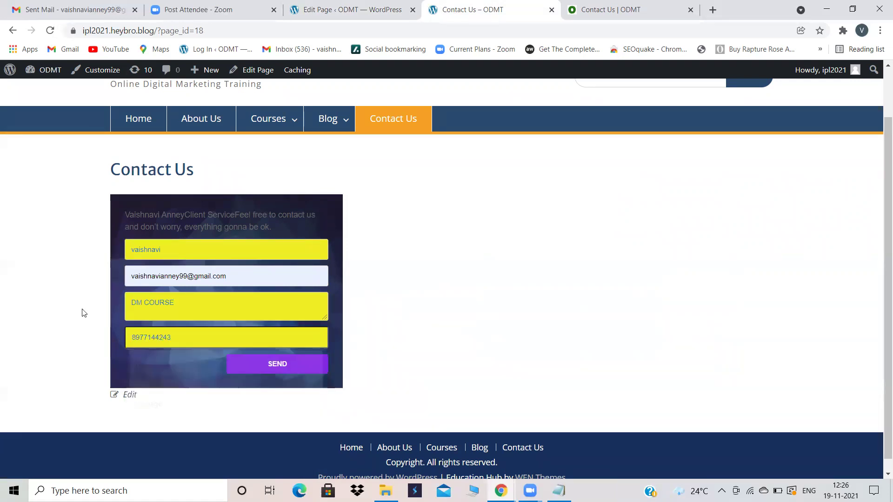
pyautogui.click(308, 363)
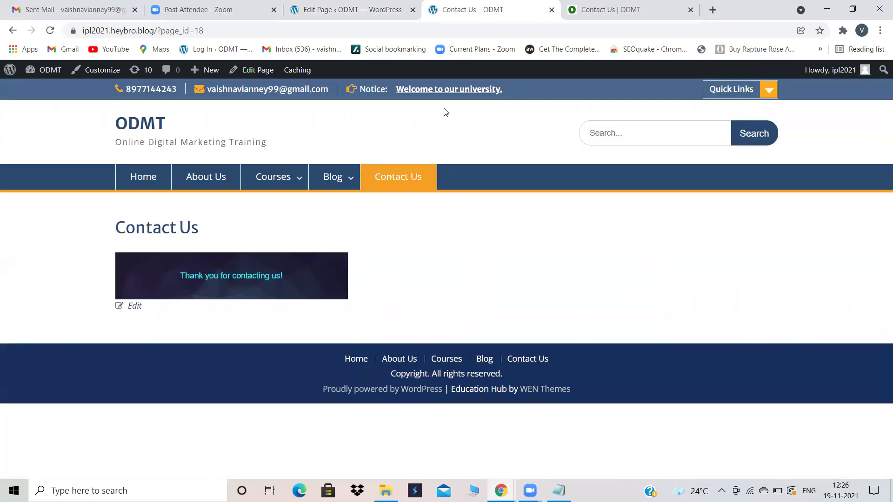
# Step: Return to the admin and open Contact Form by Supsystic's Contacts list
pyautogui.click(372, 6)
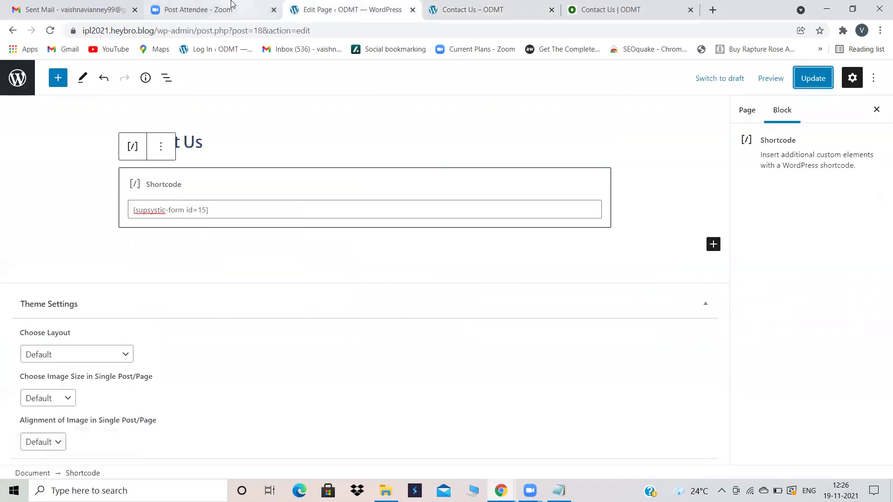
pyautogui.click(18, 89)
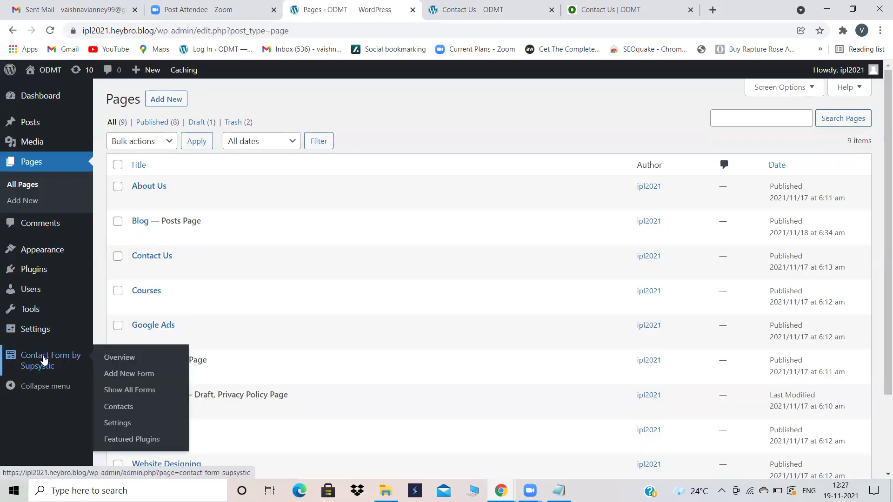
pyautogui.click(45, 359)
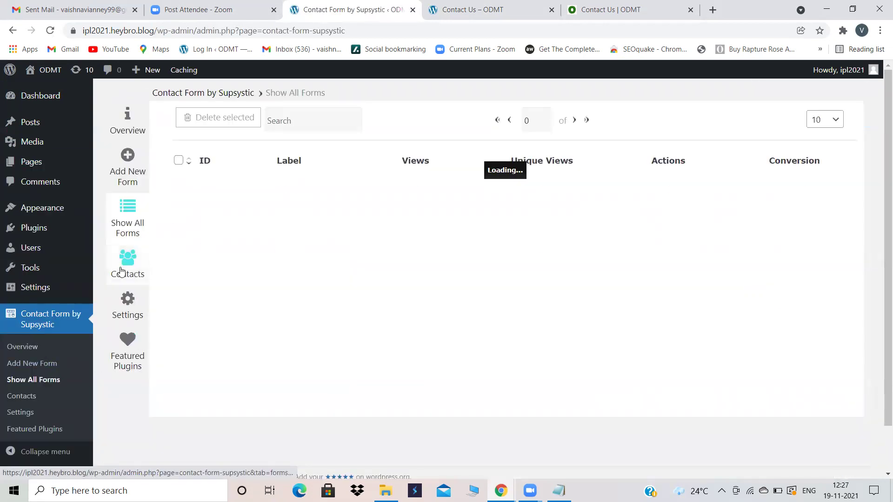
pyautogui.click(121, 270)
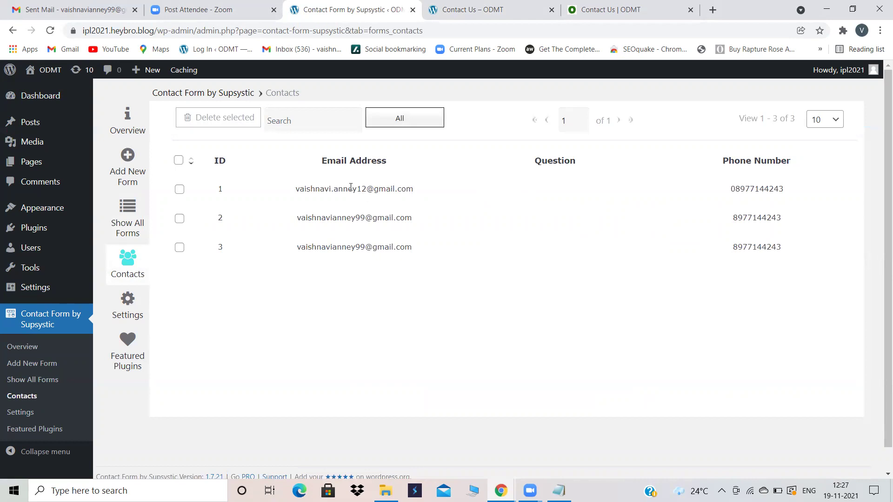
# Step: Review the full details of contact entry 3, then close the details view
pyautogui.click(358, 247)
pyautogui.click(346, 245)
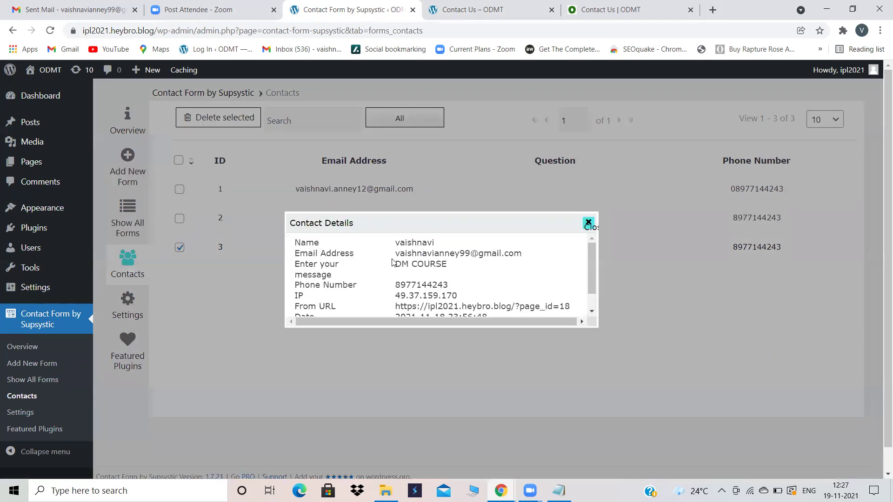
pyautogui.scroll(-1, 393, 262)
pyautogui.scroll(1, 393, 263)
pyautogui.scroll(-1, 393, 263)
pyautogui.scroll(1, 393, 263)
pyautogui.scroll(-1, 393, 263)
pyautogui.scroll(1, 393, 263)
pyautogui.click(588, 222)
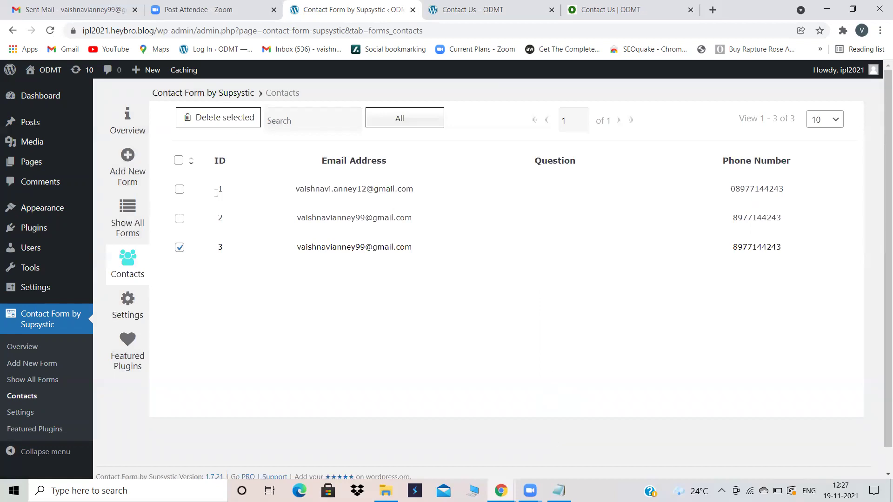
# Step: Change the fourth Notepad line from 'live' to 'live chat' and minimize Notepad
pyautogui.hotkey('alt', 'Tab')
pyautogui.click(113, 179)
pyautogui.write('cht')
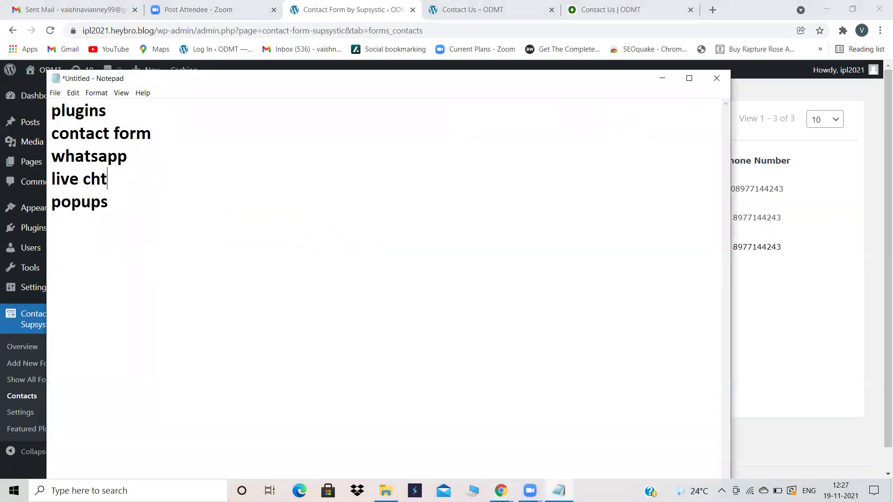
pyautogui.press('BackSpace')
pyautogui.write('at')
pyautogui.click(663, 79)
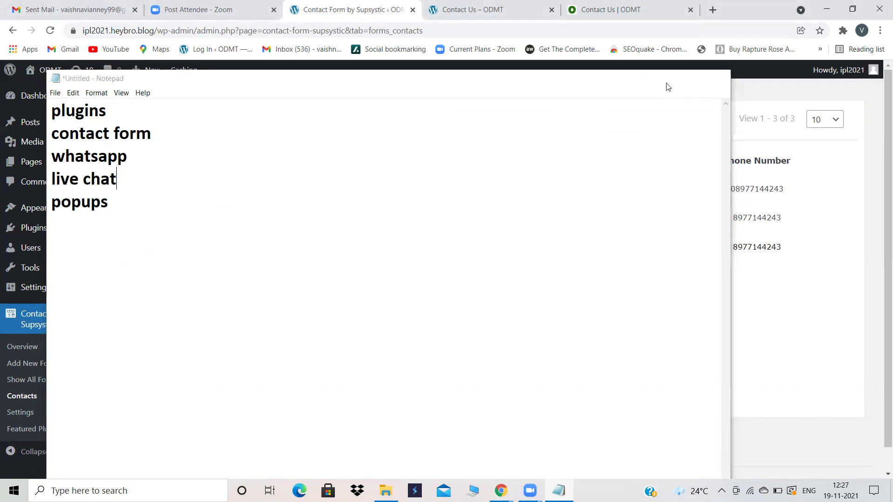
# Step: Find Live Chat by Supsystic via a 'live chat' plugin search, then install and activate it
pyautogui.click(39, 230)
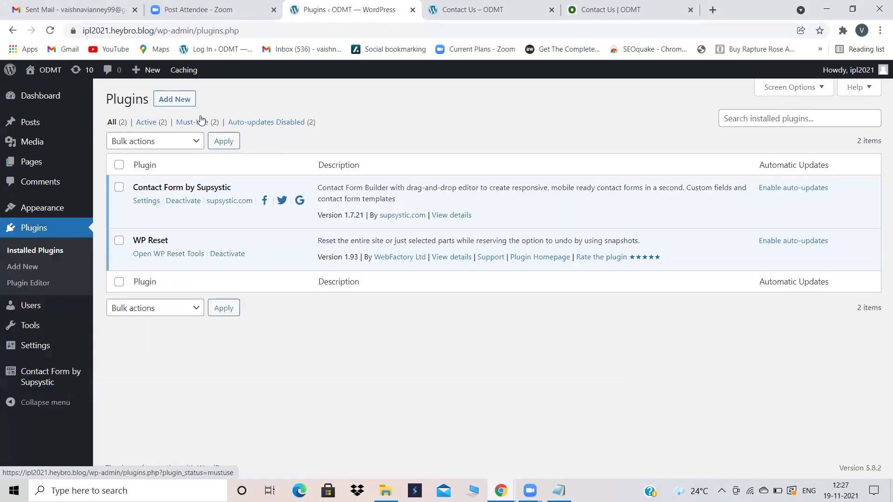
pyautogui.click(176, 100)
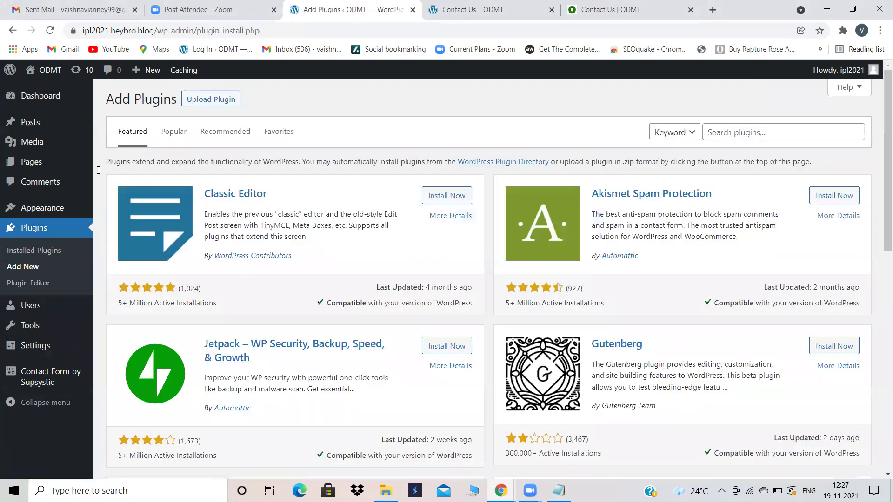
pyautogui.click(734, 131)
pyautogui.write('live chat')
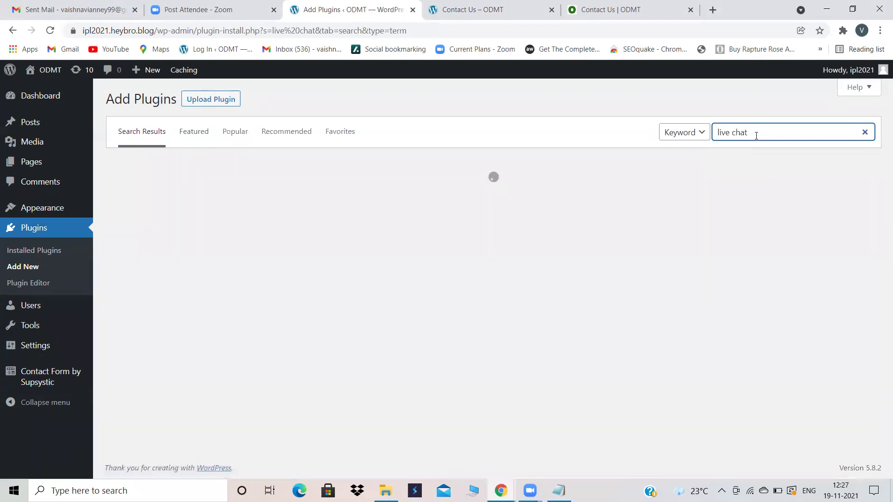
pyautogui.click(755, 133)
pyautogui.click(736, 170)
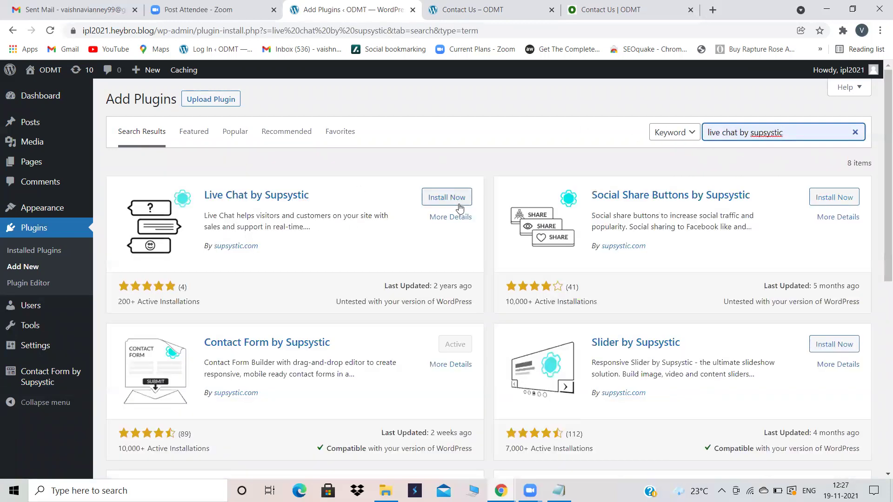
pyautogui.click(433, 195)
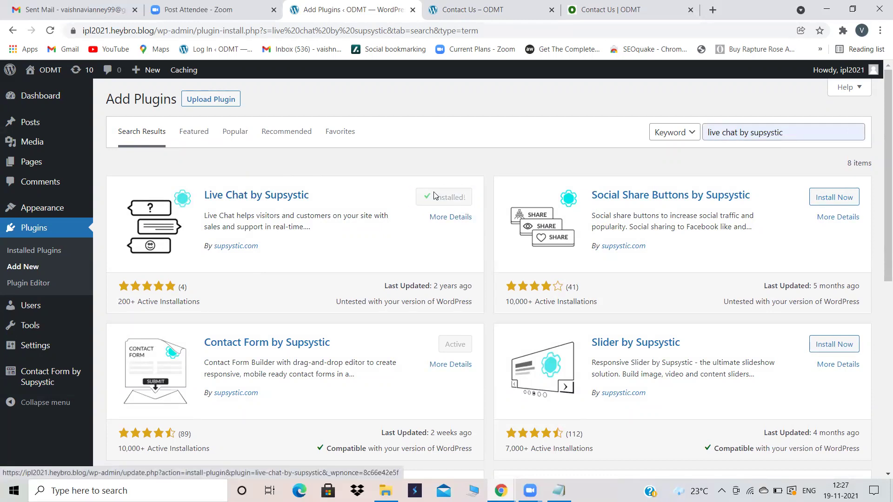
pyautogui.click(443, 197)
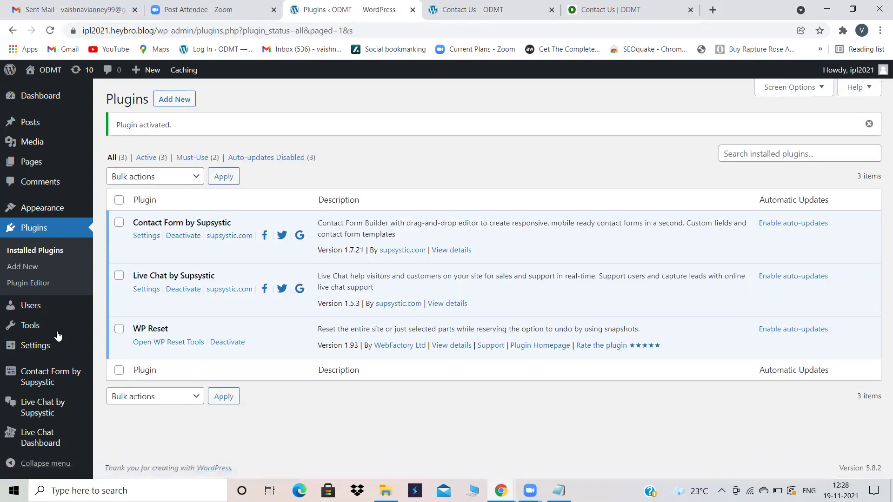
# Step: Open the Live Chat admin page and reload it on the critical error. Close that tab and return to the Dashboard
pyautogui.moveTo(52, 350)
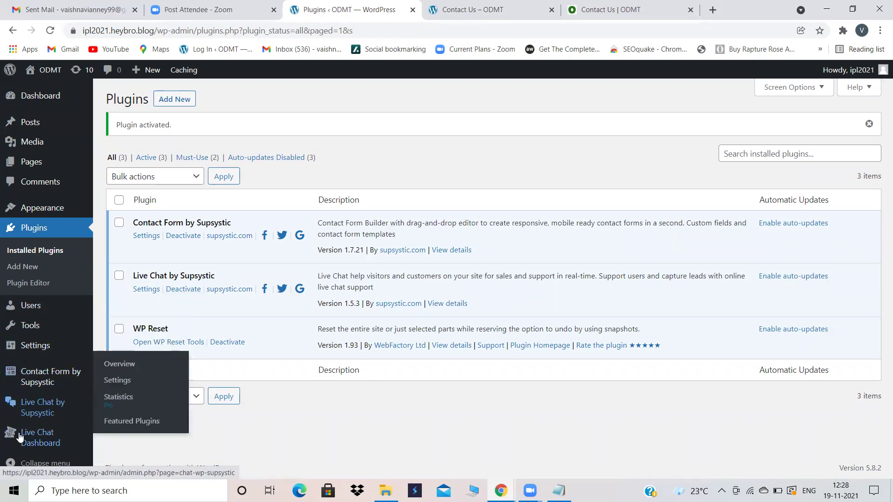
pyautogui.click(37, 405)
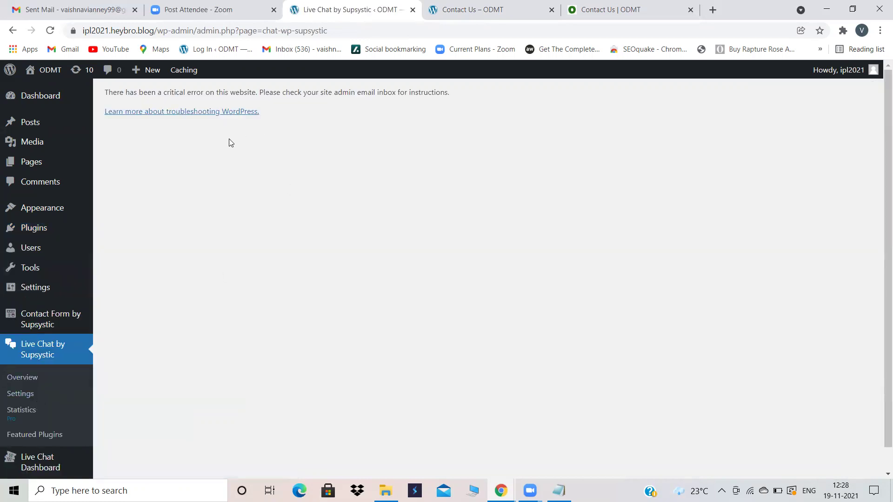
pyautogui.click(51, 31)
pyautogui.click(412, 10)
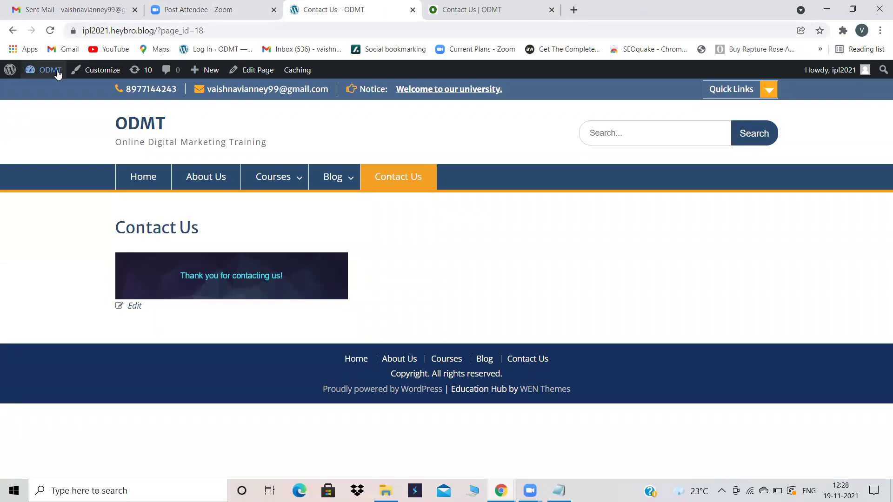
pyautogui.click(48, 90)
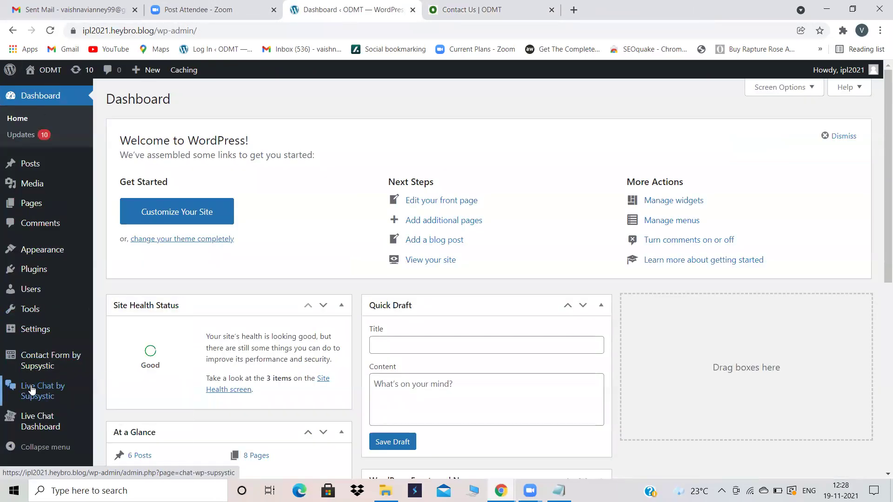
# Step: Retry the Live Chat page and close its error tab. Load the site's wp-admin address (heybro.blog/ipl202) in a new tab
pyautogui.click(31, 390)
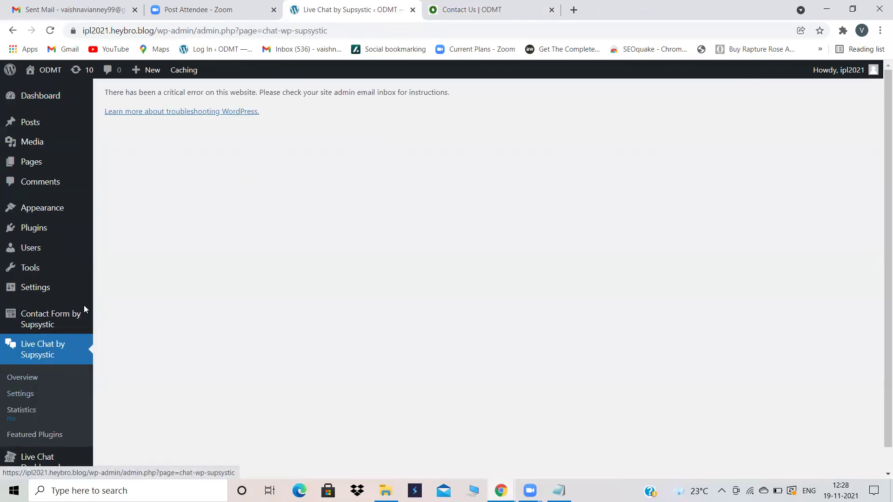
pyautogui.click(412, 10)
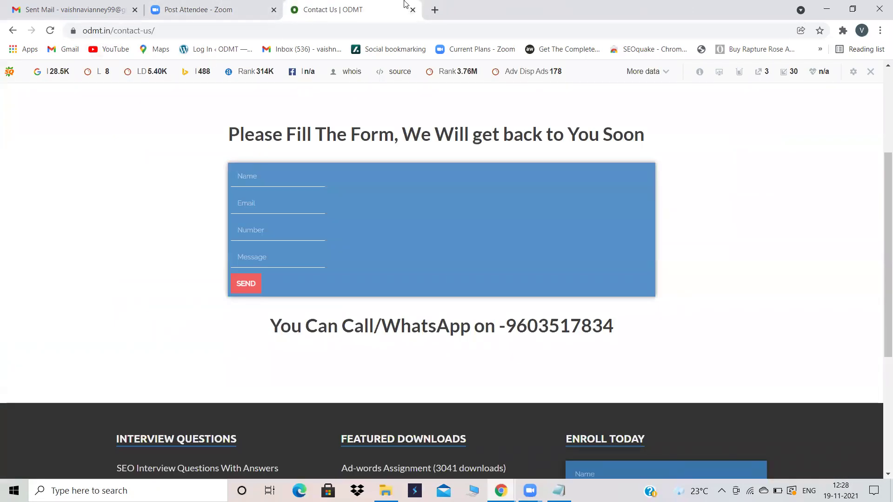
pyautogui.click(436, 15)
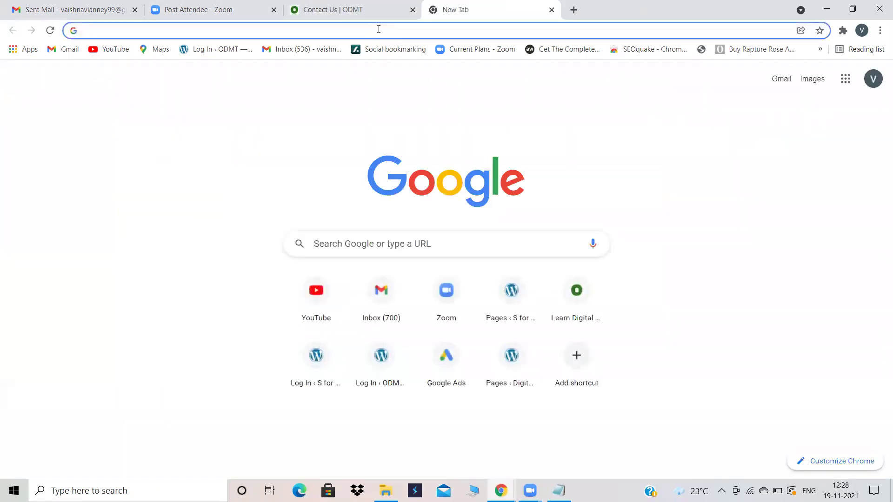
pyautogui.write('heybro.blog/vaishnavi/')
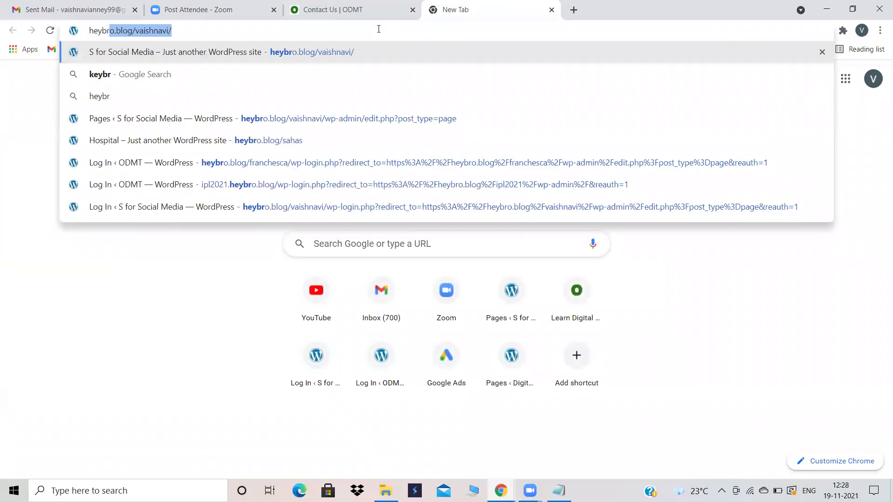
pyautogui.press('Right')
pyautogui.press('BackSpace')
pyautogui.press('BackSpace')
pyautogui.press('BackSpace')
pyautogui.press('BackSpace')
pyautogui.press('BackSpace')
pyautogui.press('BackSpace')
pyautogui.press('BackSpace')
pyautogui.press('BackSpace')
pyautogui.press('BackSpace')
pyautogui.press('BackSpace')
pyautogui.press('BackSpace')
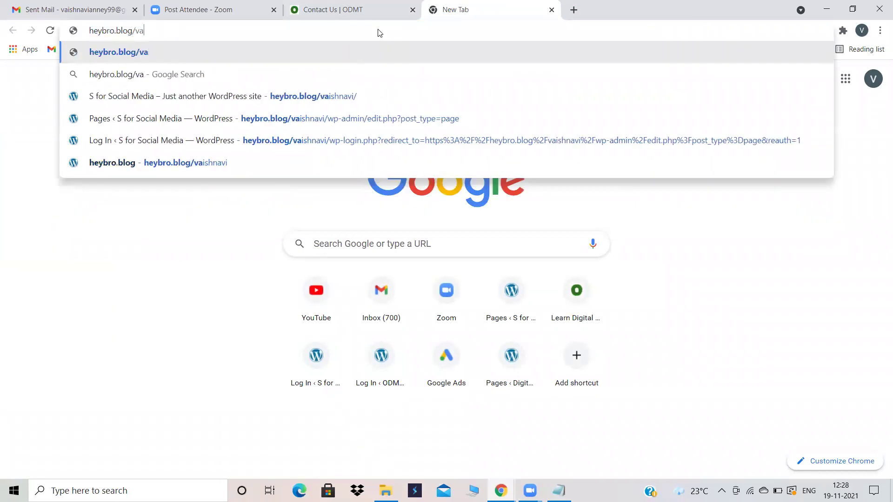
pyautogui.write('ipl2021/wp-admin/')
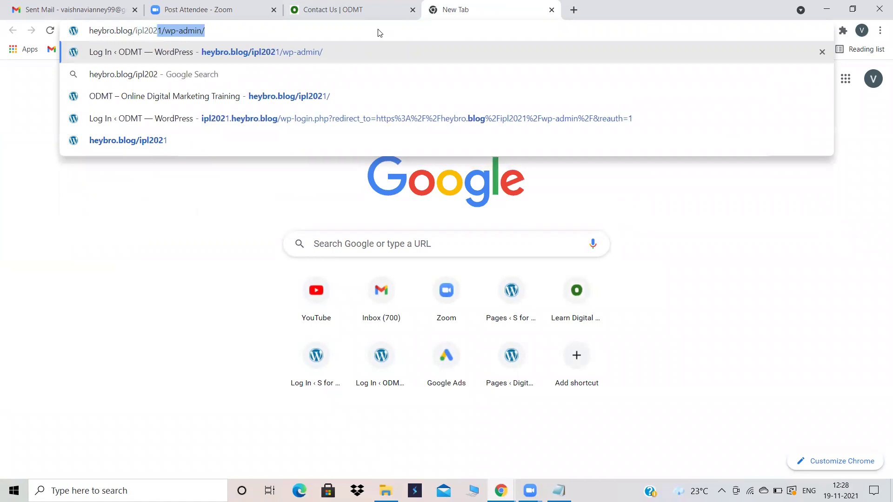
pyautogui.press('Return')
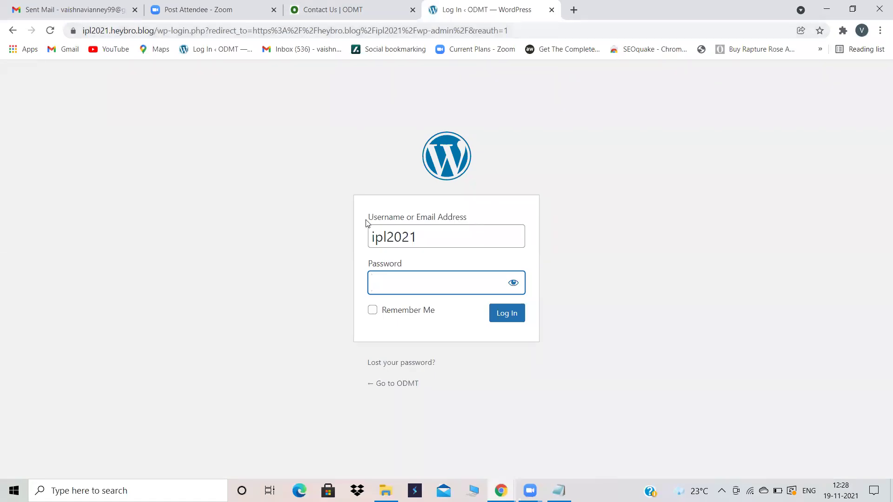
# Step: Log in to the admin by entering the account password, correcting a typo
pyautogui.click(404, 285)
pyautogui.write('••••')
pyautogui.press('BackSpace')
pyautogui.press('BackSpace')
pyautogui.write('•••••')
pyautogui.press('Return')
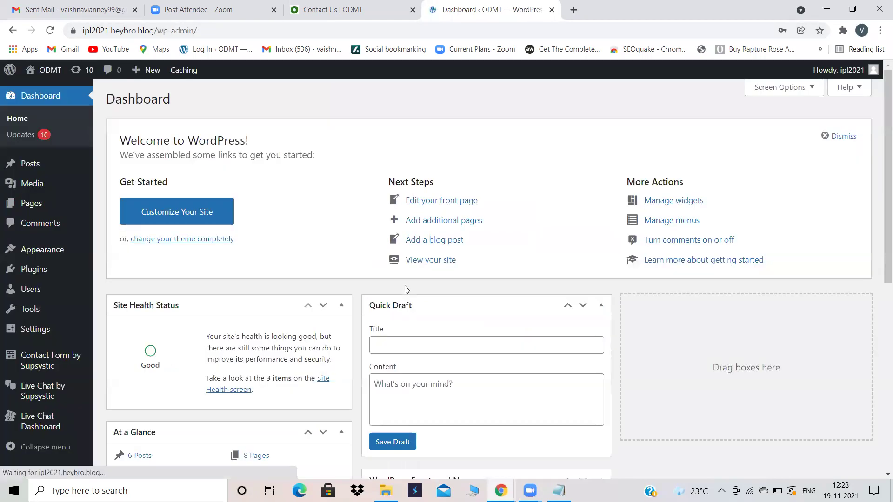
# Step: Deactivate and delete Live Chat by Supsystic from the Plugins list, confirming removal of its data
pyautogui.click(41, 389)
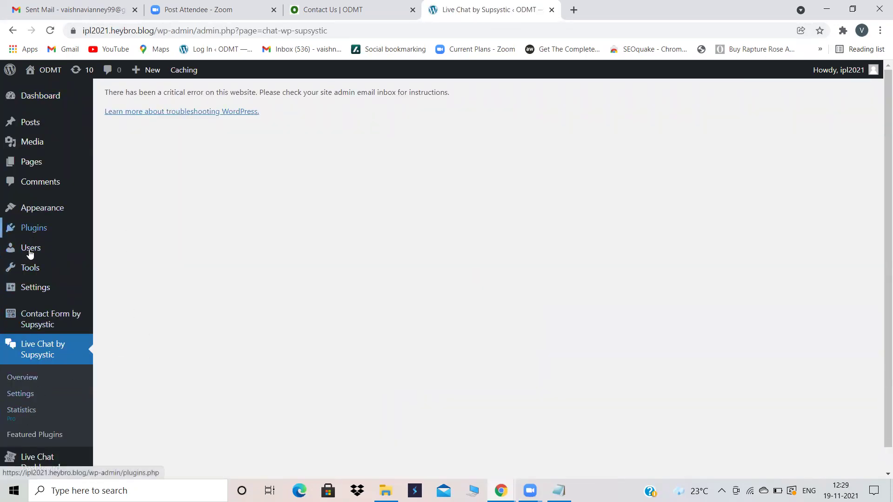
pyautogui.click(29, 233)
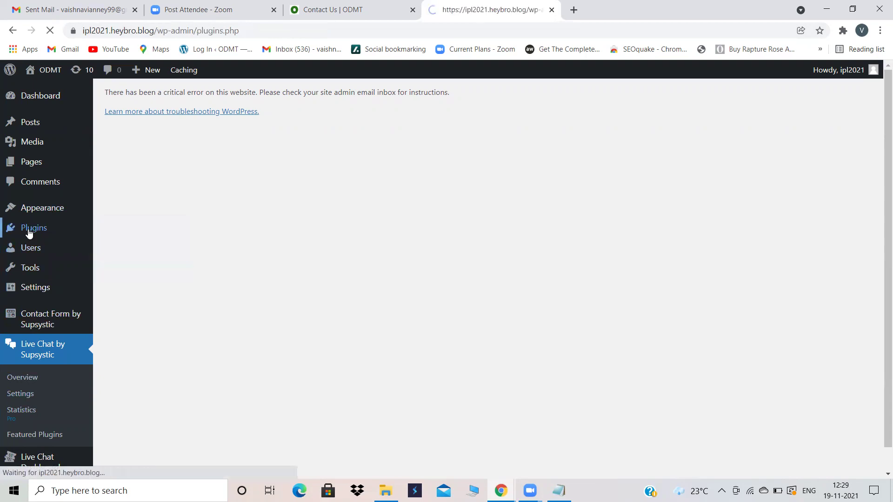
pyautogui.click(181, 254)
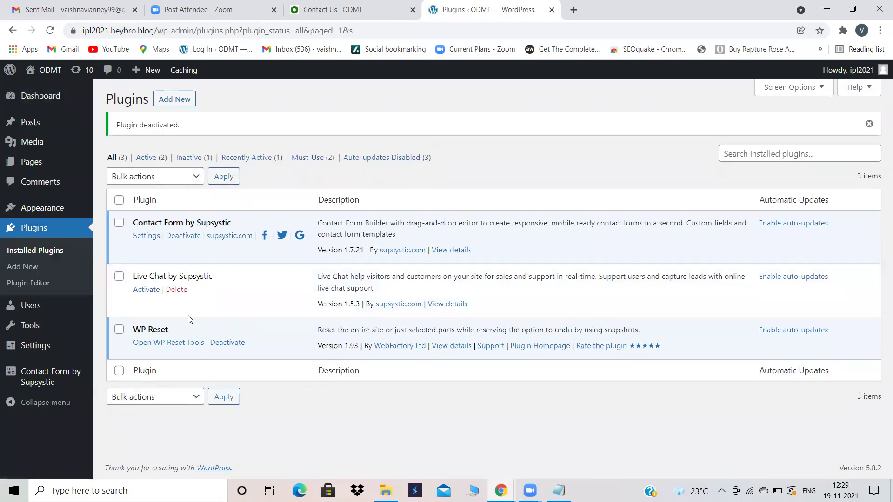
pyautogui.click(177, 290)
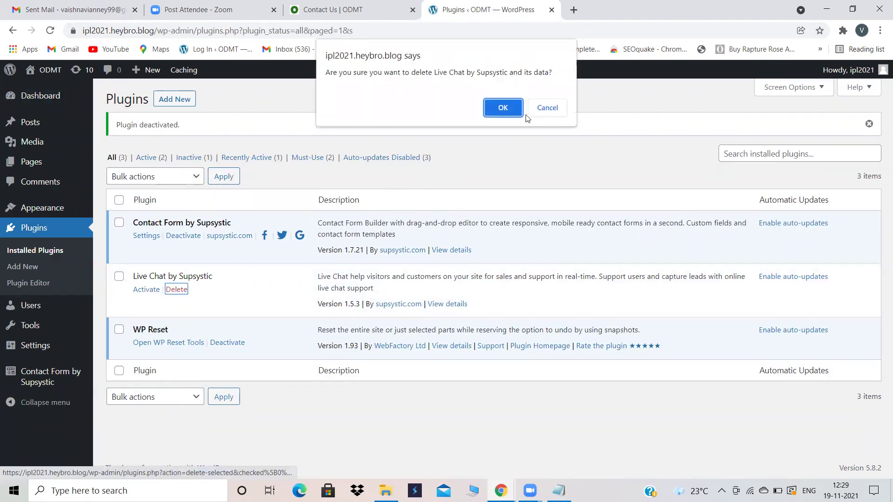
pyautogui.click(502, 109)
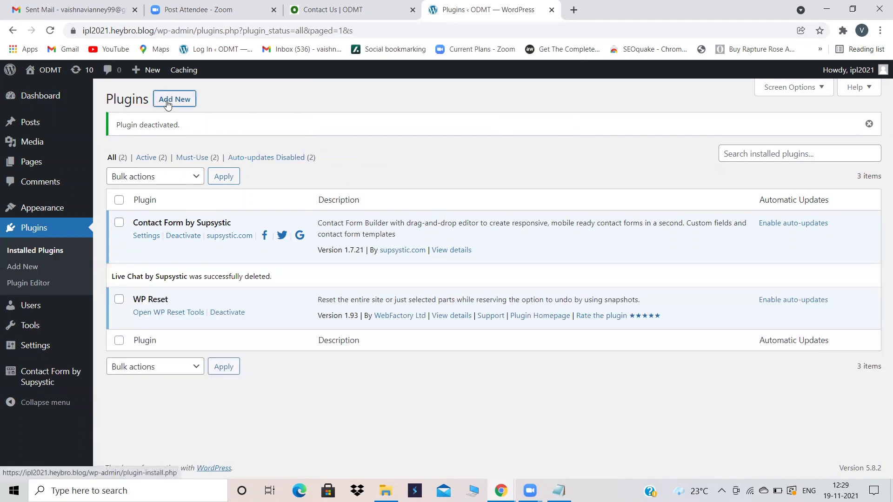
# Step: Search the directory for 'live chat by supsystic', then reinstall and activate the plugin
pyautogui.click(168, 105)
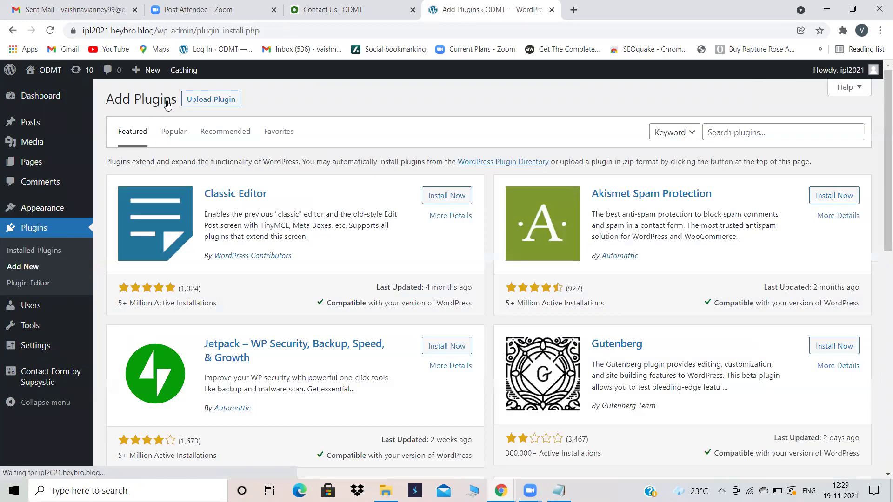
pyautogui.click(724, 132)
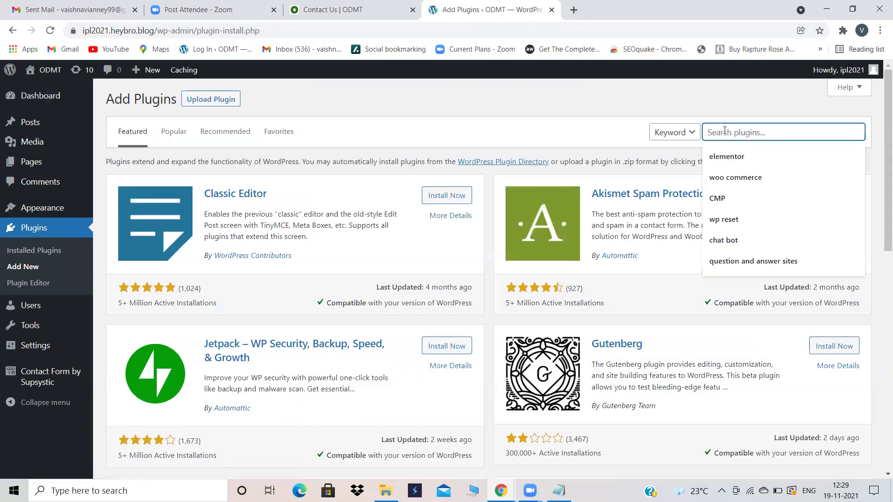
pyautogui.write('live chat')
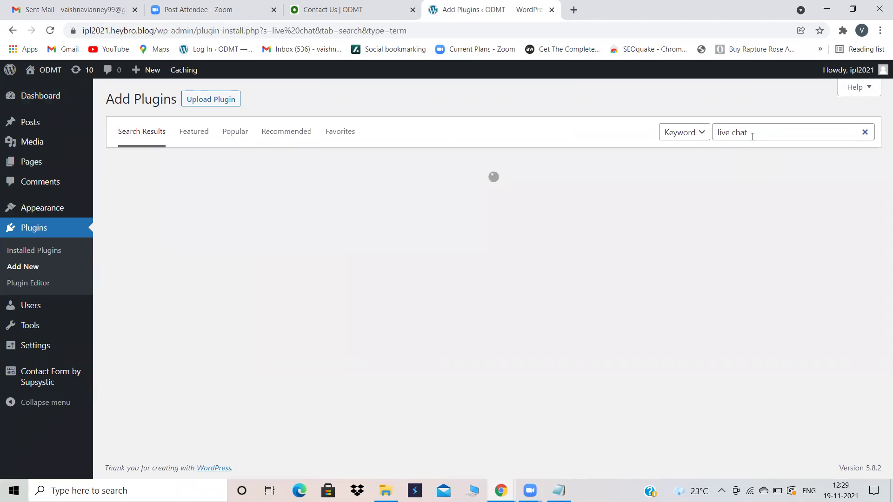
pyautogui.click(754, 133)
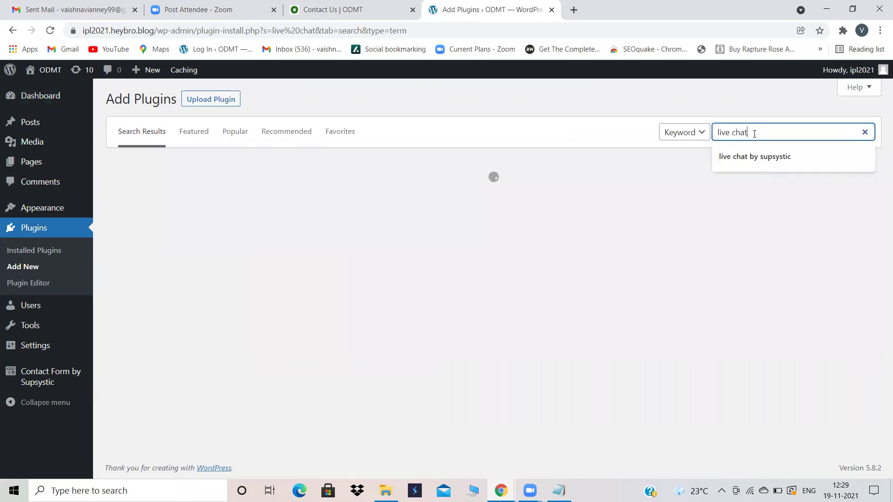
pyautogui.write('by')
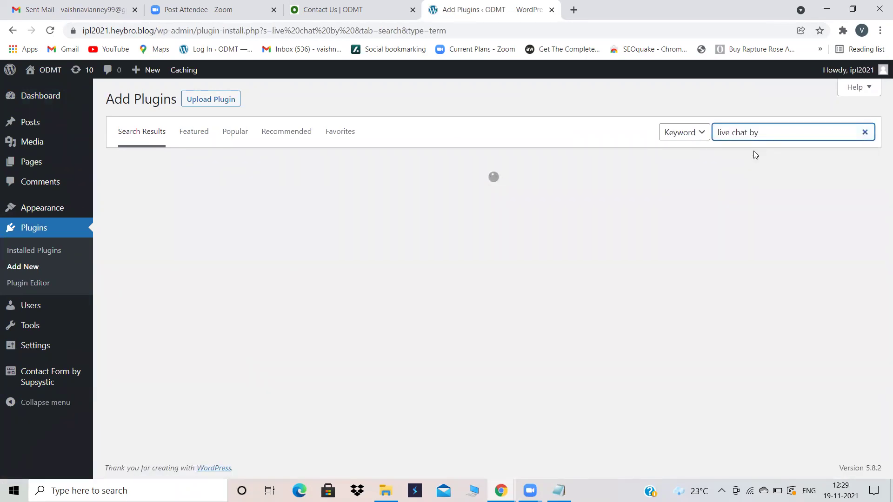
pyautogui.click(767, 134)
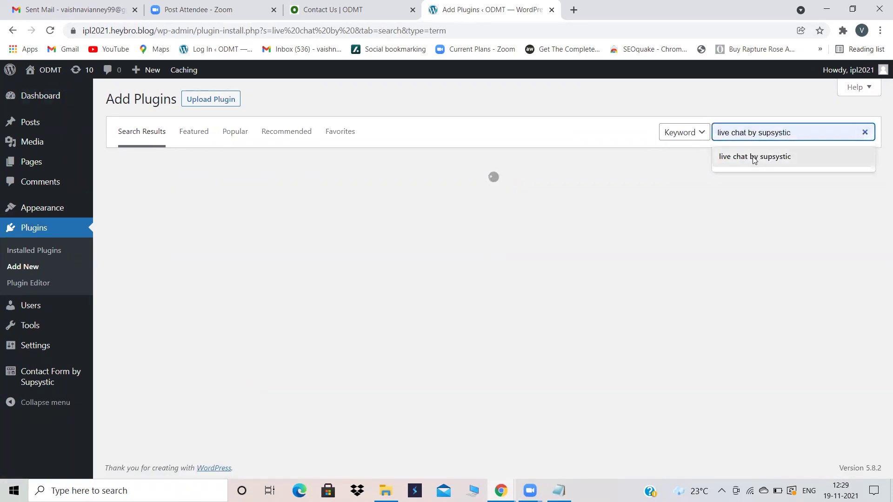
pyautogui.click(753, 158)
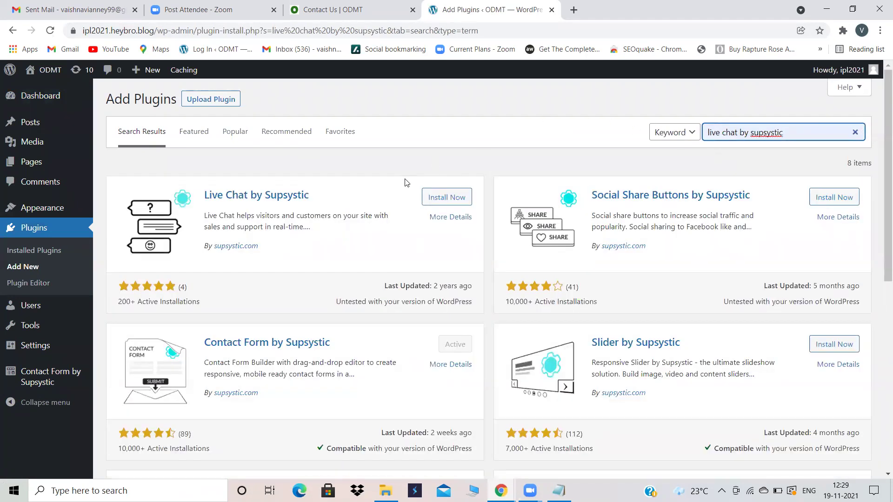
pyautogui.click(442, 198)
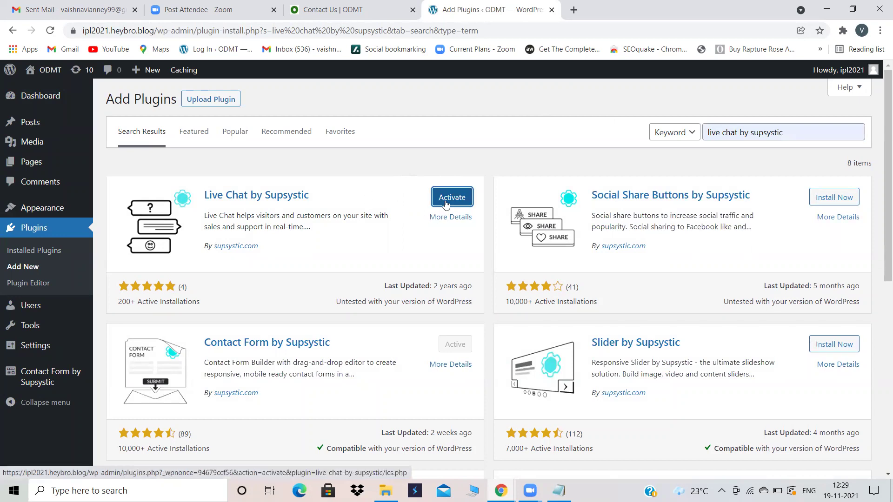
pyautogui.click(446, 198)
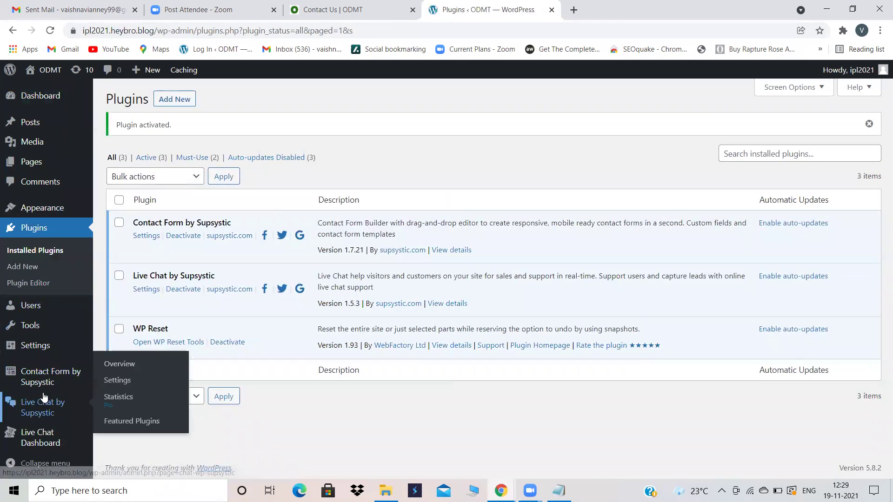
# Step: Open Live Chat by Supsystic's Live Chat Dashboard, which shows no active chats
pyautogui.click(39, 402)
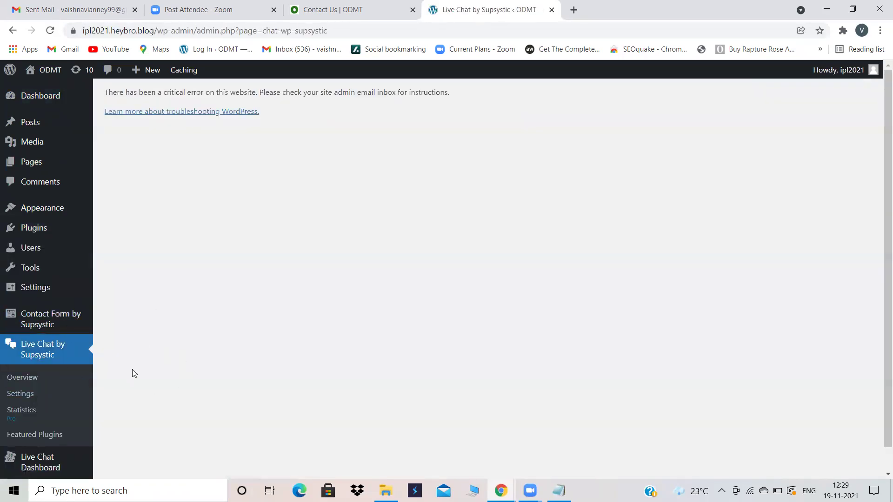
pyautogui.scroll(-1, 132, 370)
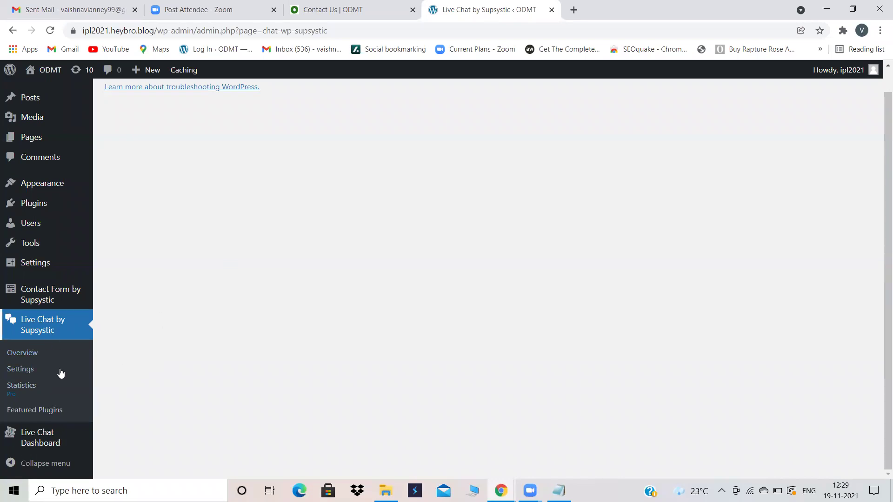
pyautogui.click(50, 444)
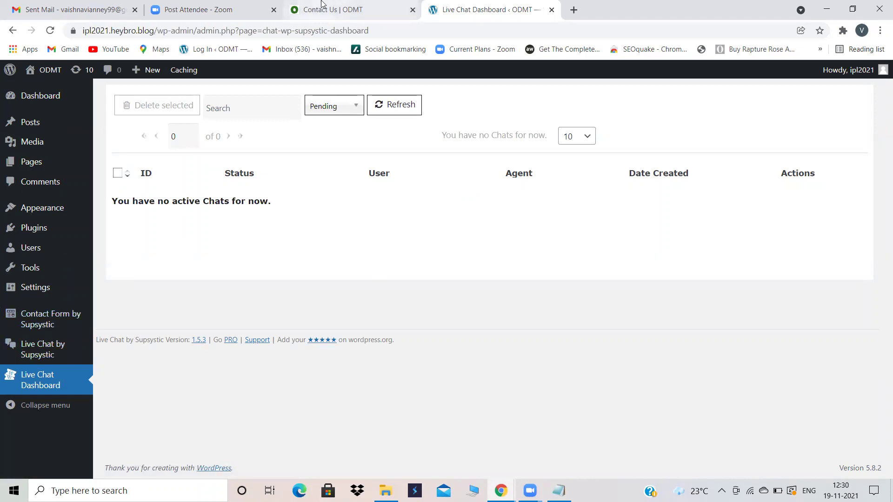
pyautogui.click(574, 10)
# Step: Log in to the second site's wp-login page with its username and password, dismissing the breach warning
pyautogui.click(458, 30)
pyautogui.write('heybro.blog/vaishn')
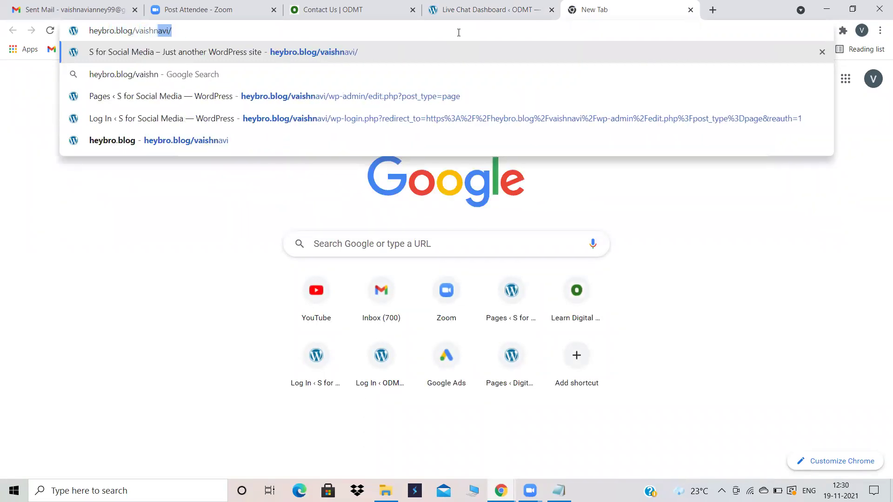
pyautogui.write('avi/')
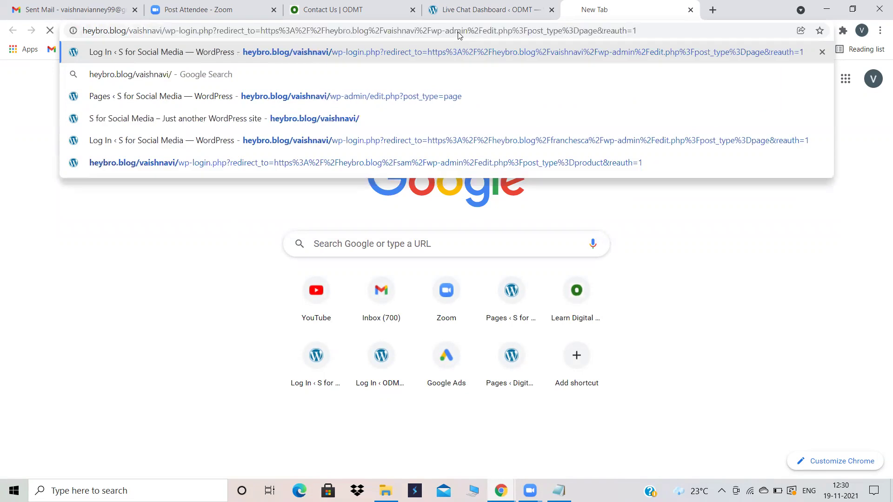
pyautogui.press('Return')
pyautogui.click(402, 238)
pyautogui.write('vaishnavi')
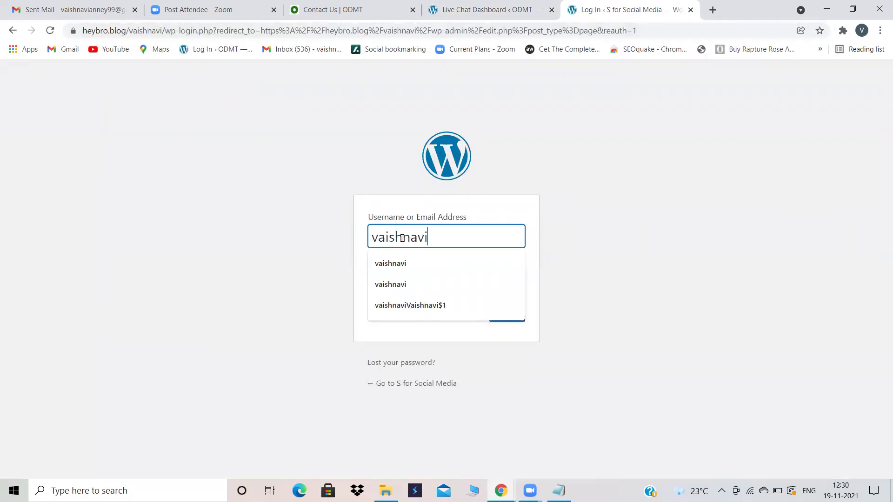
pyautogui.click(313, 254)
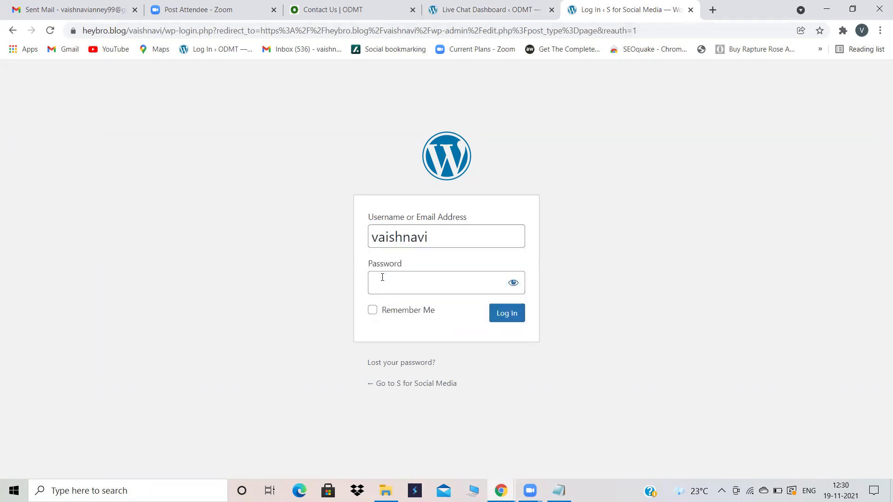
pyautogui.click(382, 278)
pyautogui.write('•••••••••••')
pyautogui.press('Return')
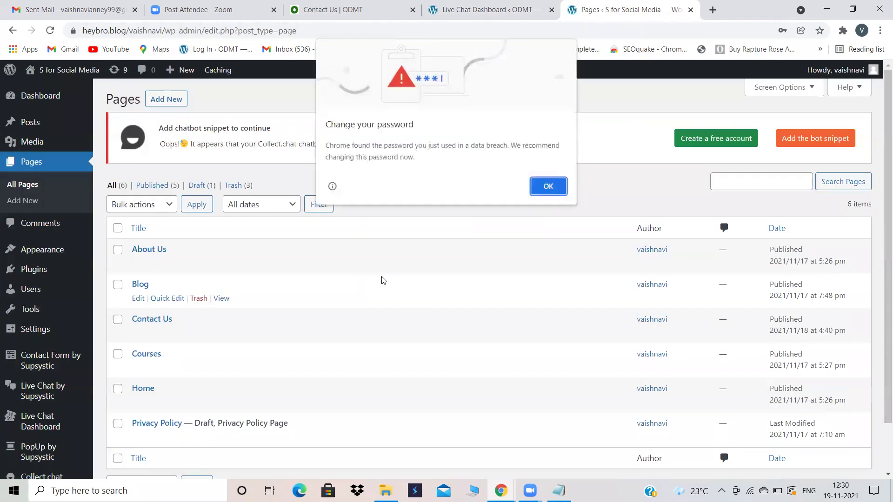
pyautogui.click(538, 187)
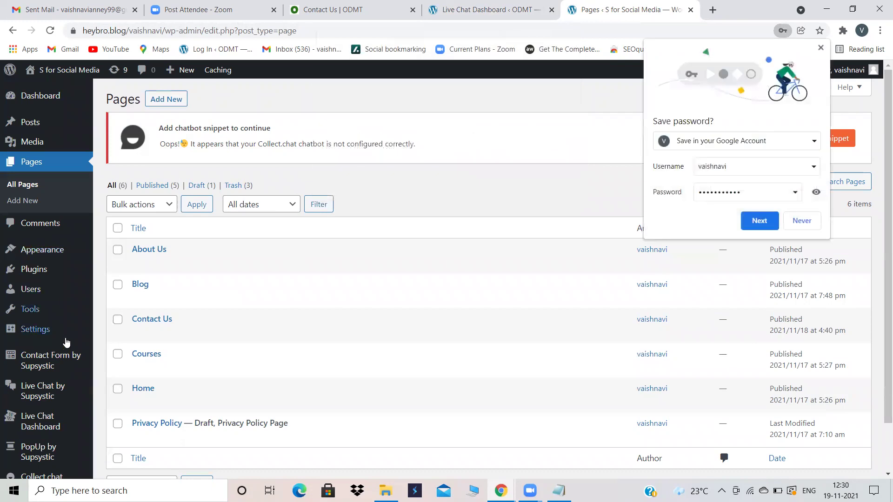
# Step: Glance at the first site's Live Chat dashboard, then return to the second site's Pages list
pyautogui.scroll(-1, 282, 237)
pyautogui.scroll(1, 281, 238)
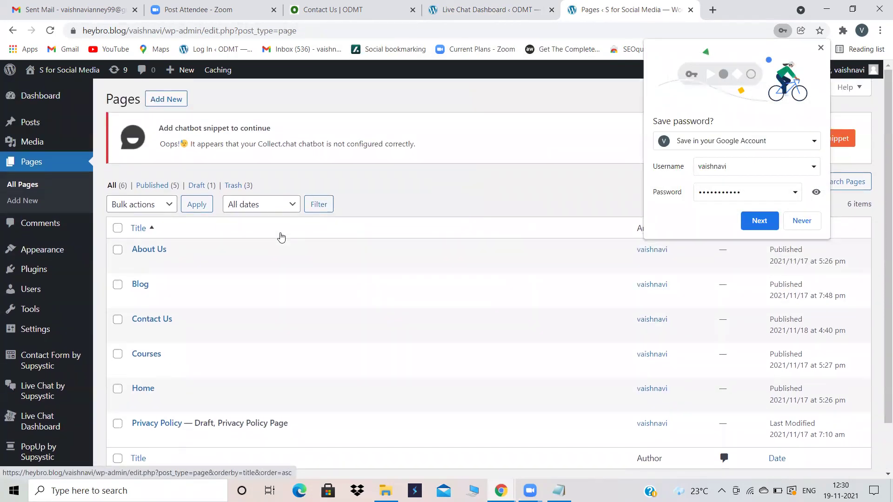
pyautogui.click(461, 6)
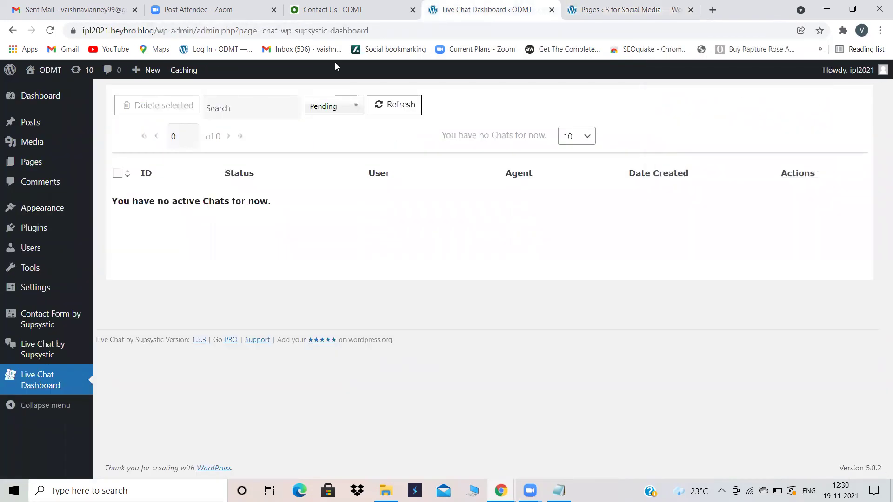
pyautogui.moveTo(37, 358)
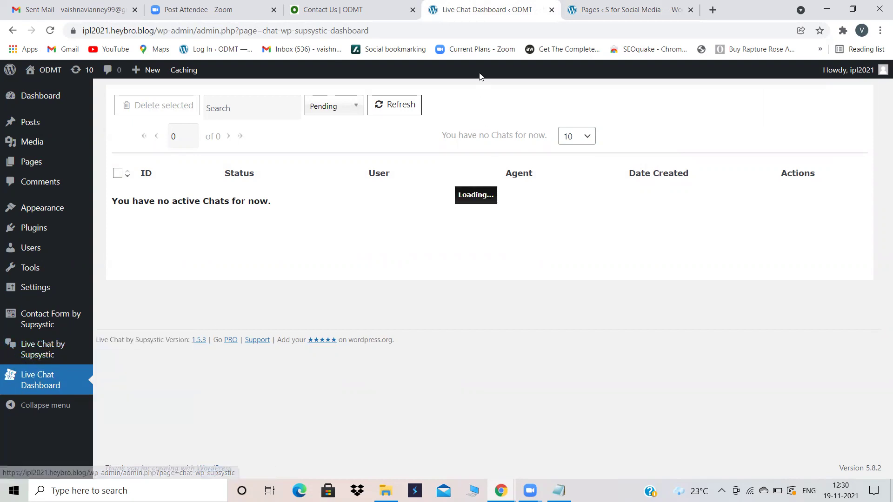
pyautogui.click(584, 8)
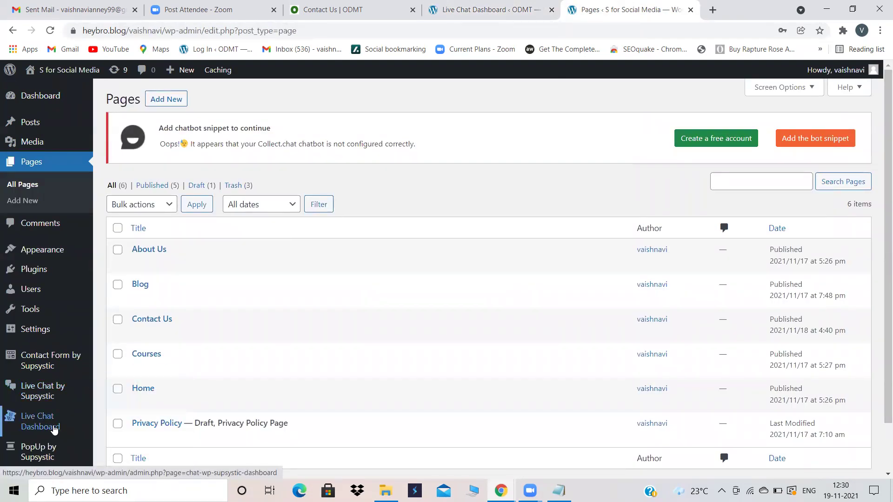
pyautogui.moveTo(40, 408)
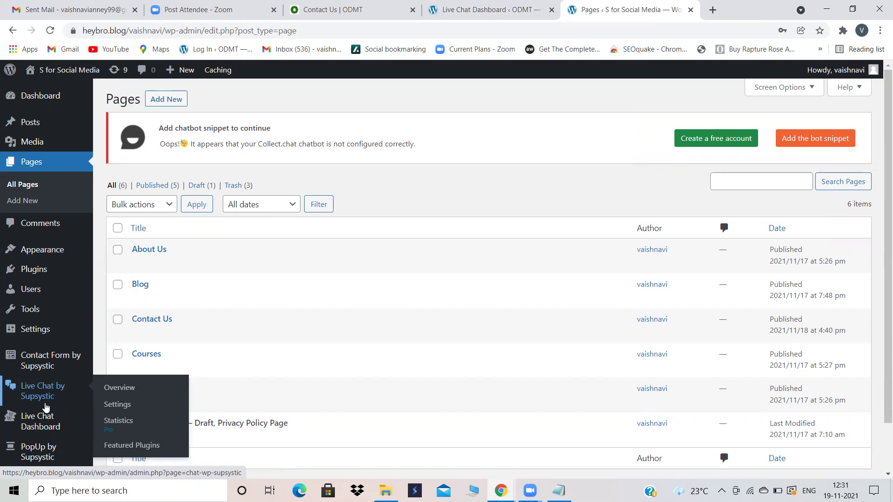
# Step: Open the second site's Live Chat design settings and check Chat Position, leaving it at Bottom Right
pyautogui.click(44, 393)
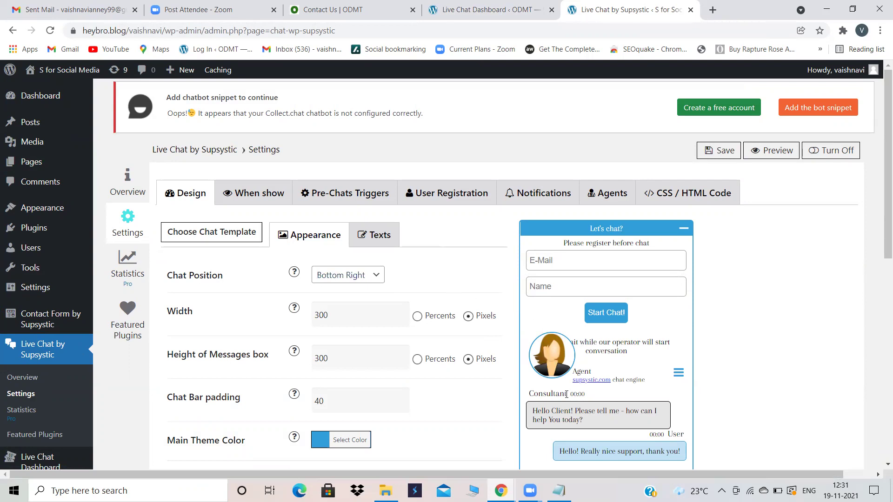
pyautogui.click(367, 278)
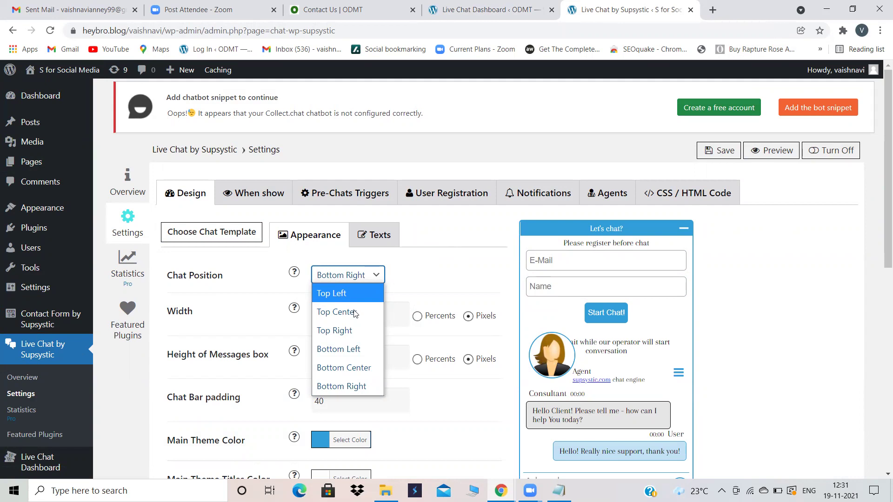
pyautogui.click(441, 285)
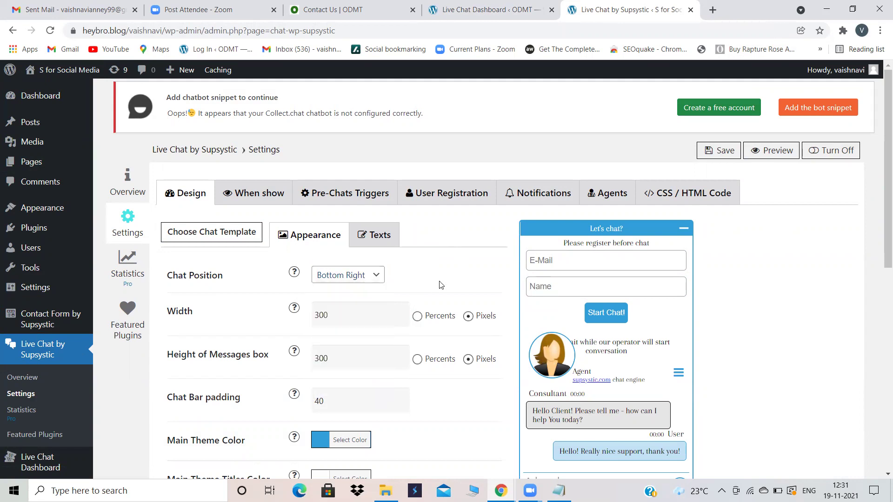
pyautogui.rightClick(55, 71)
# Step: Open the S for Social Media front page in a new tab, close the newsletter popup, and expand the chat box
pyautogui.click(100, 79)
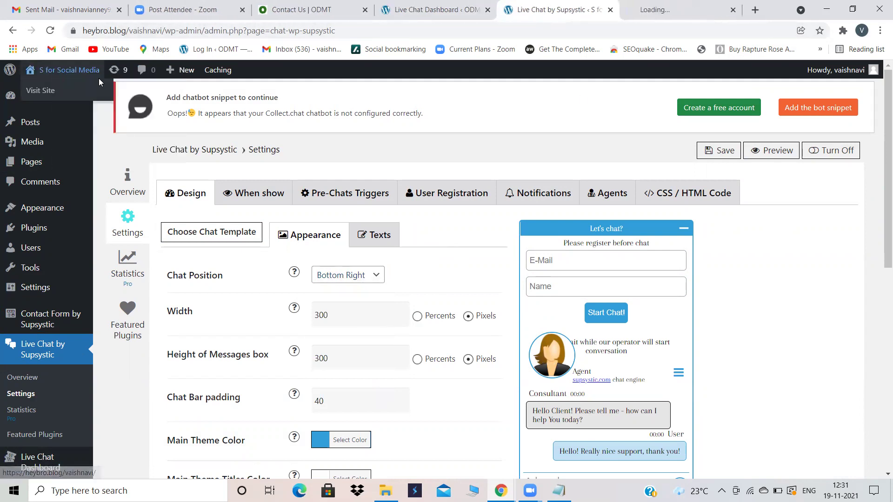
pyautogui.click(641, 6)
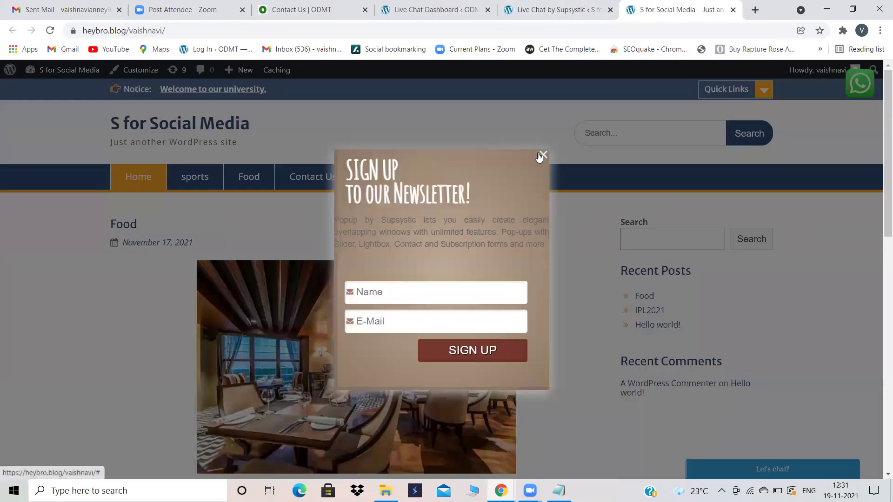
pyautogui.click(541, 155)
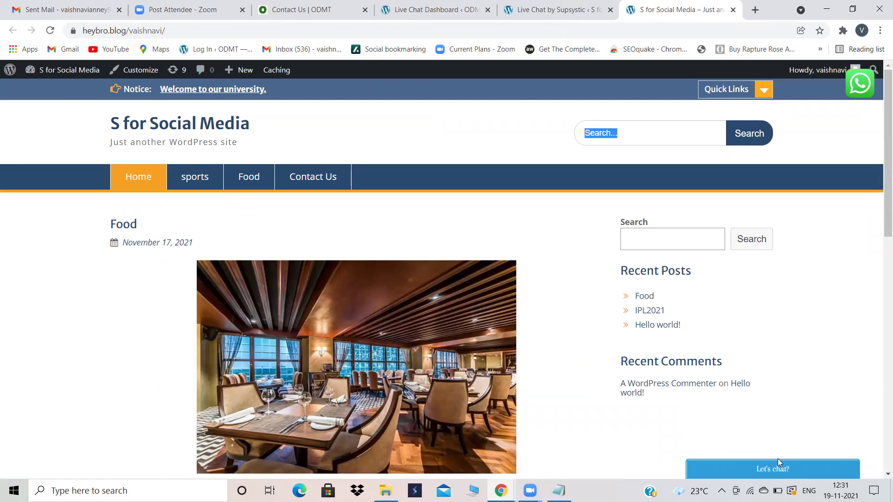
pyautogui.click(740, 460)
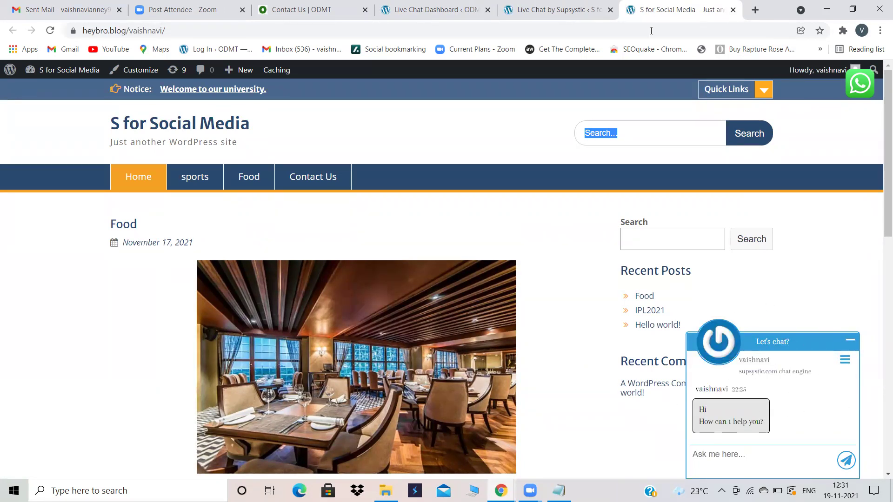
pyautogui.click(554, 10)
pyautogui.click(380, 278)
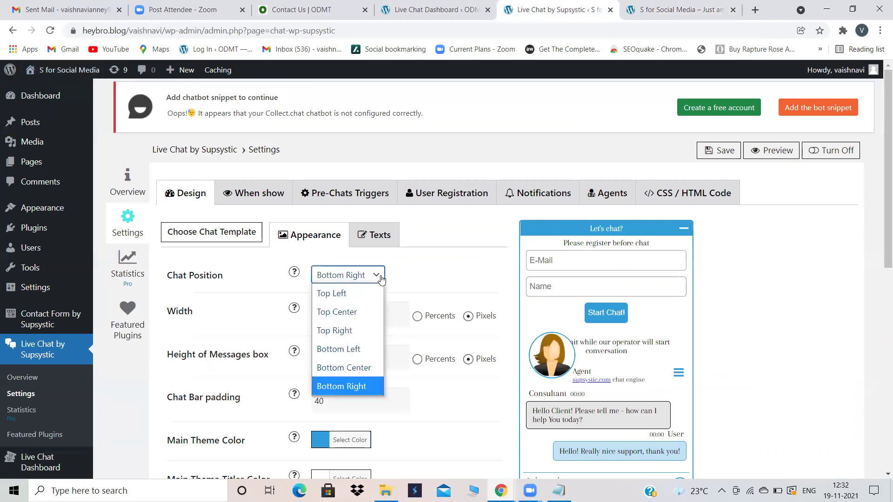
# Step: Set Chat Position to Bottom Left, save, and reload the site to confirm the chat bar moved
pyautogui.click(347, 350)
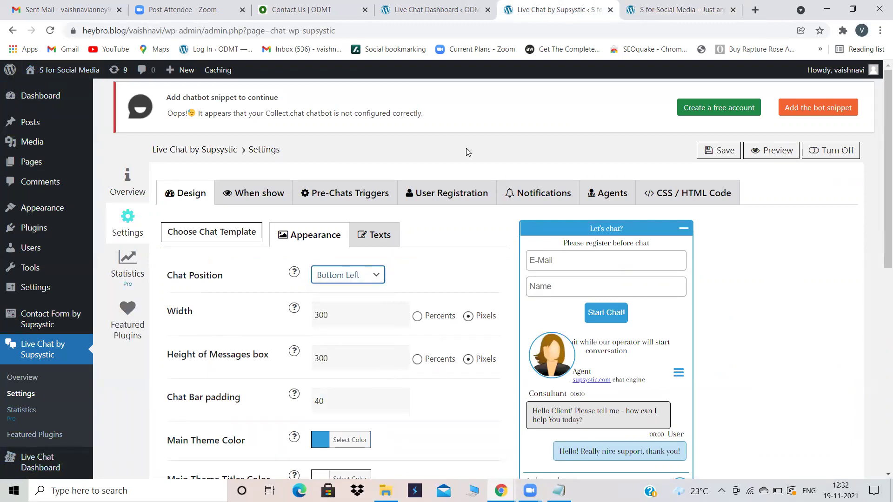
pyautogui.click(705, 152)
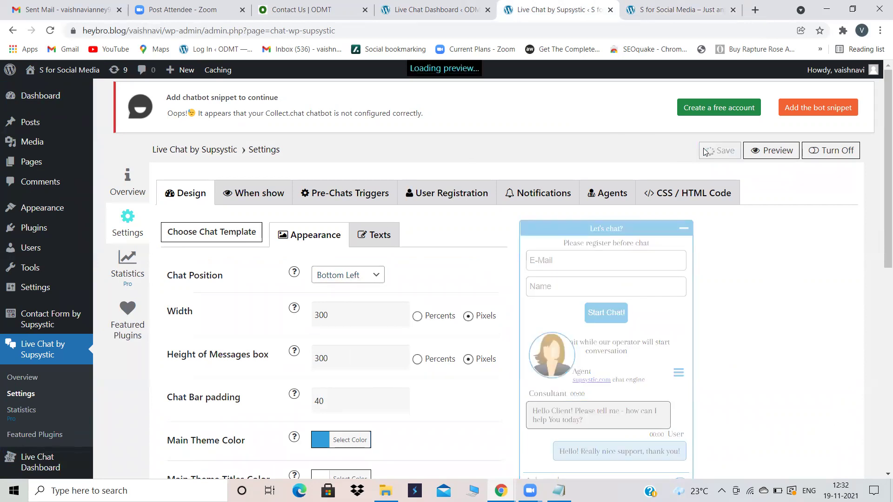
pyautogui.click(679, 9)
pyautogui.moveTo(81, 66)
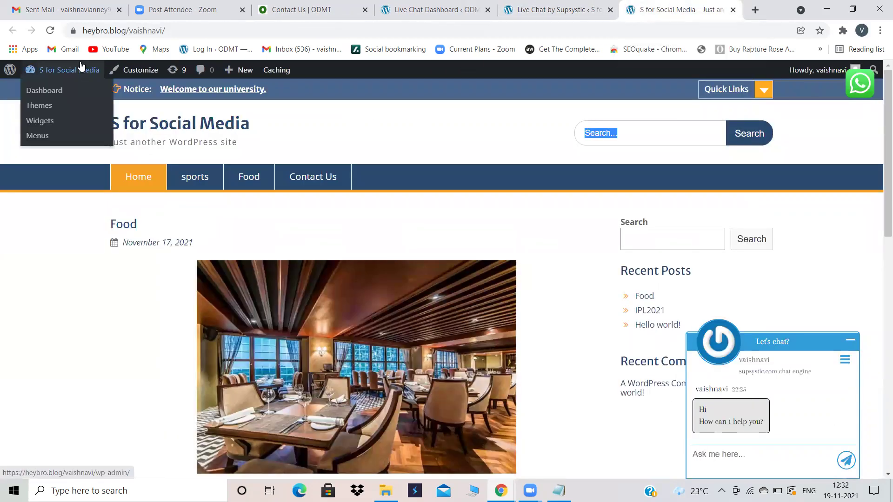
pyautogui.click(50, 32)
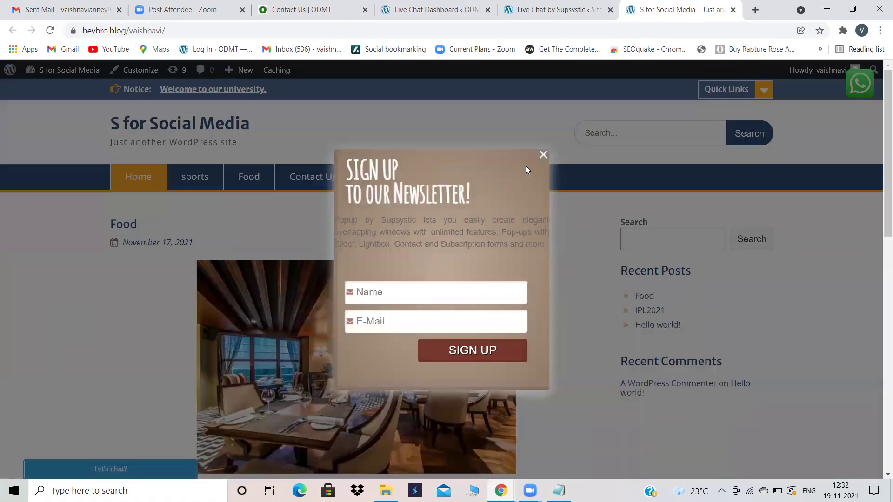
pyautogui.click(543, 154)
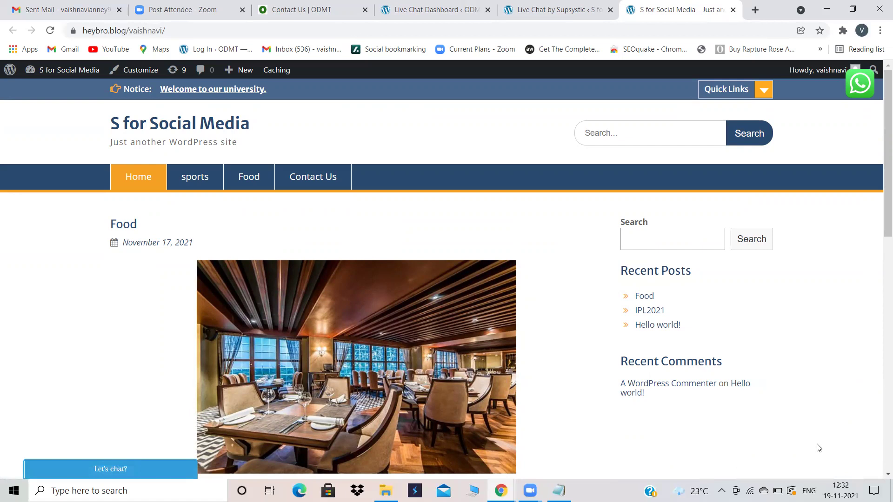
pyautogui.click(535, 8)
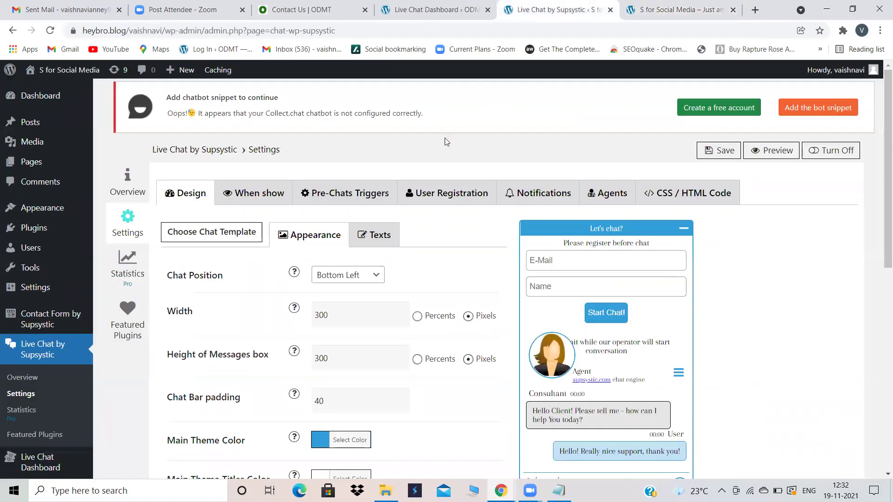
# Step: Switch Chat Position back to Bottom Right and scroll through the design options
pyautogui.click(378, 275)
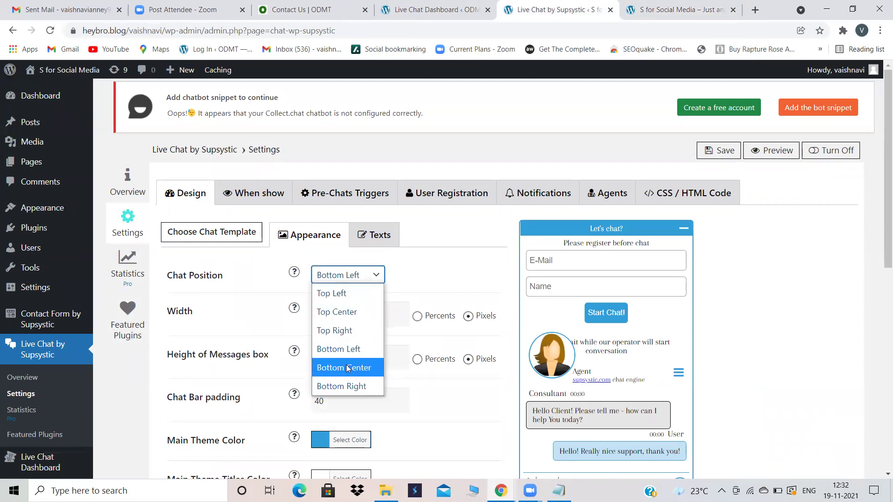
pyautogui.click(346, 385)
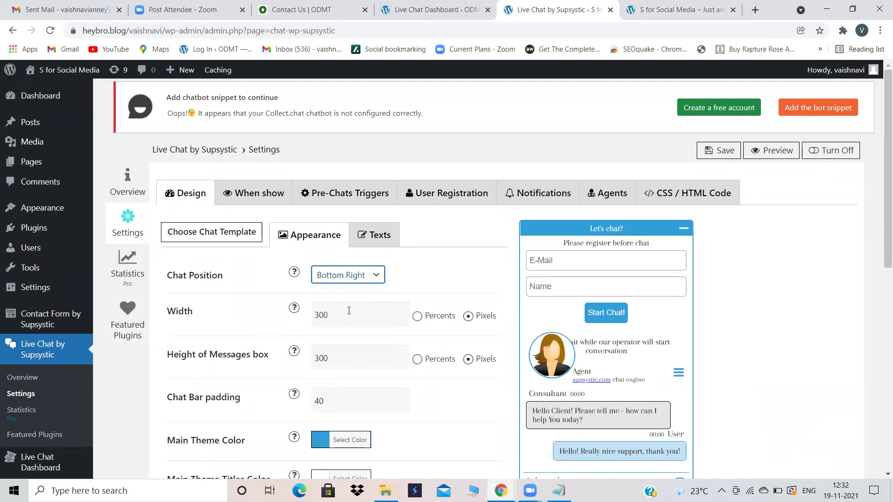
pyautogui.scroll(-2, 364, 310)
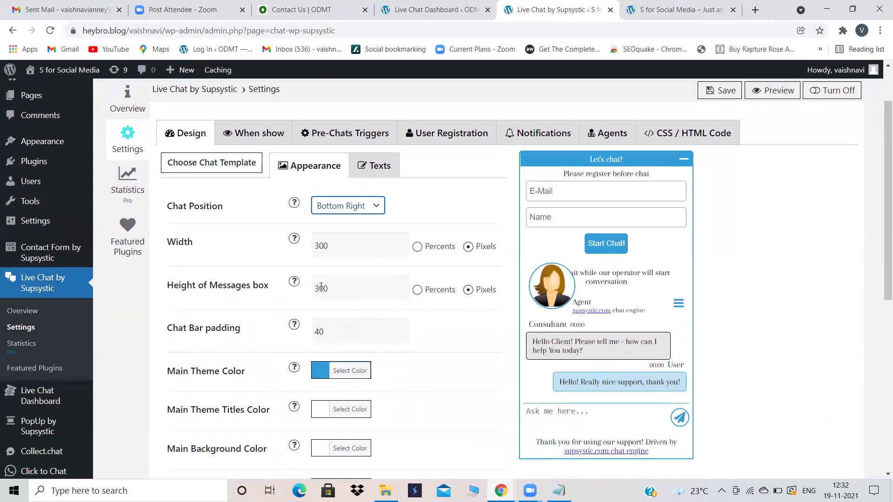
pyautogui.click(535, 213)
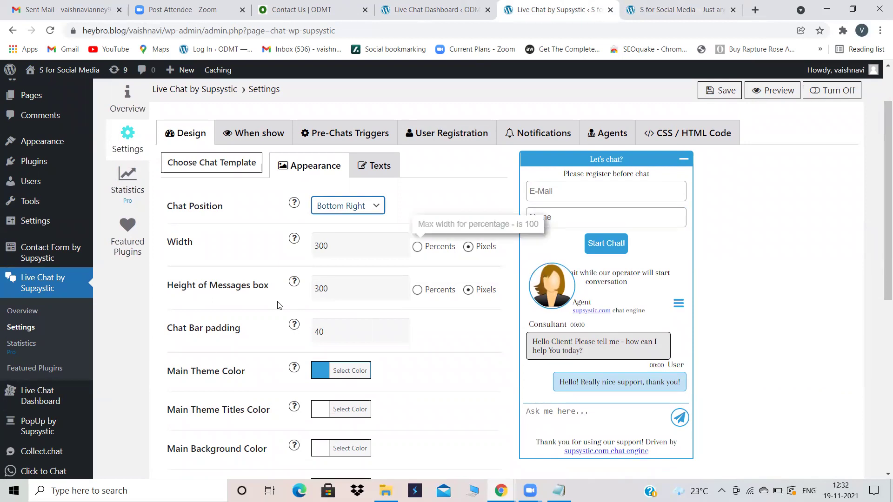
pyautogui.scroll(-2, 324, 324)
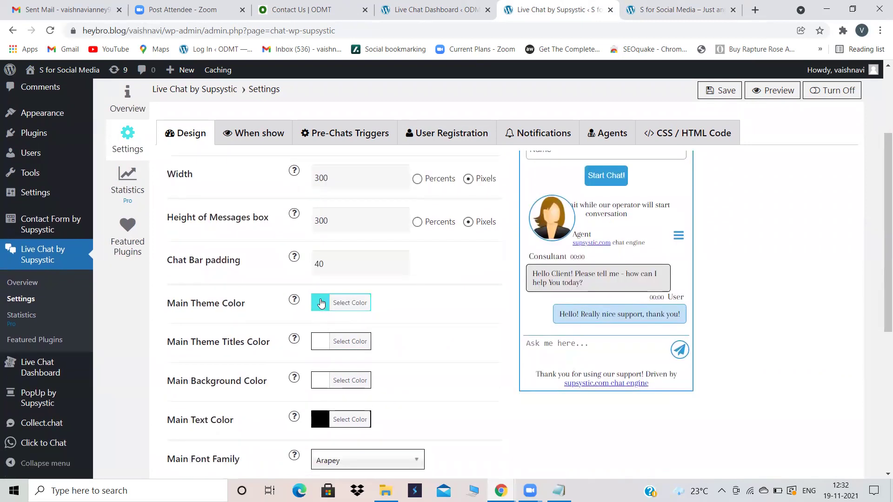
pyautogui.scroll(-1, 444, 319)
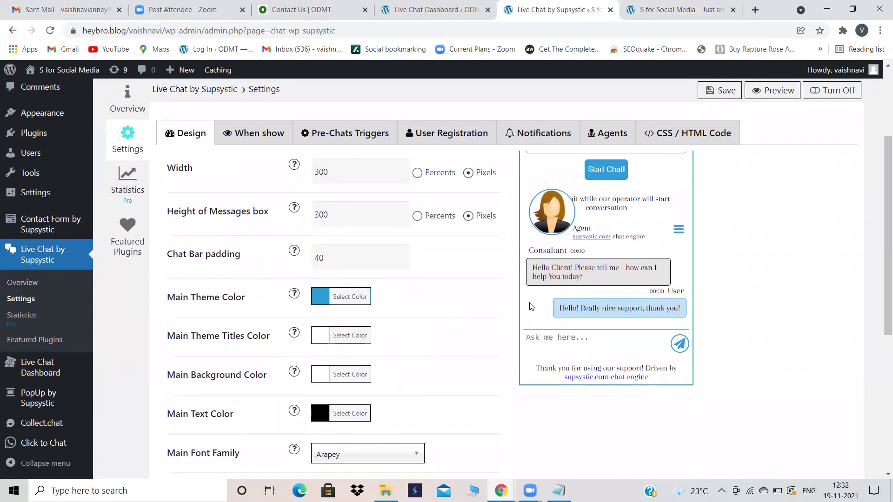
pyautogui.scroll(-3, 673, 188)
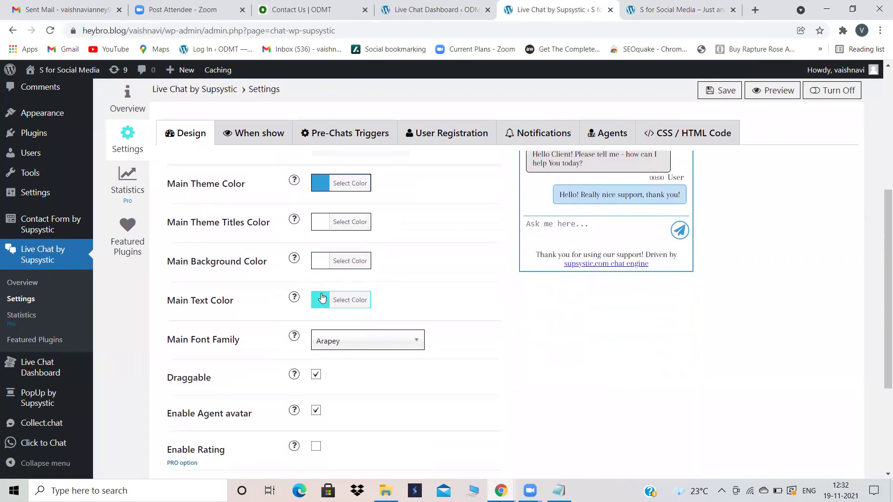
# Step: Look over the chat text colour and font choices without changing them, then save the settings
pyautogui.click(323, 298)
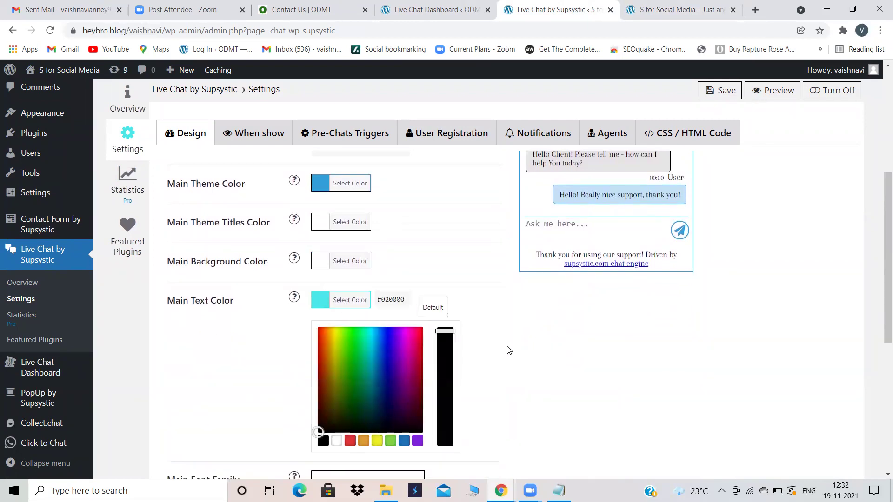
pyautogui.scroll(-3, 509, 350)
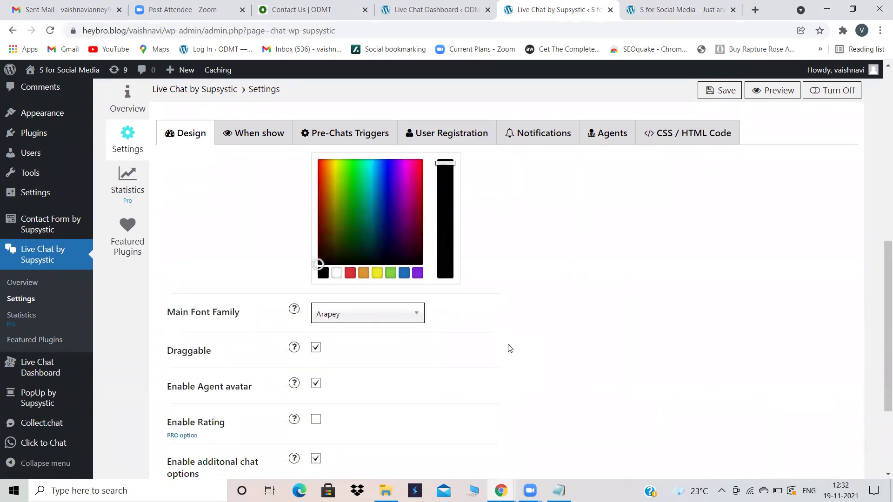
pyautogui.click(378, 319)
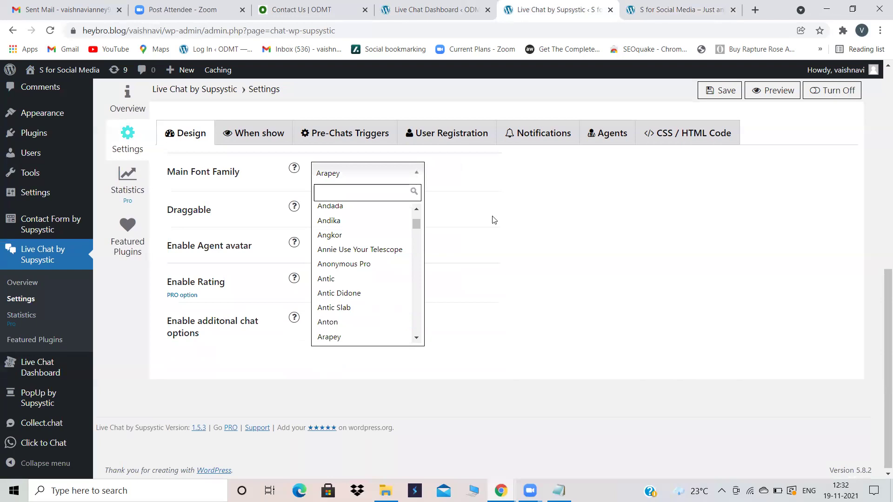
pyautogui.click(513, 215)
pyautogui.scroll(10, 514, 214)
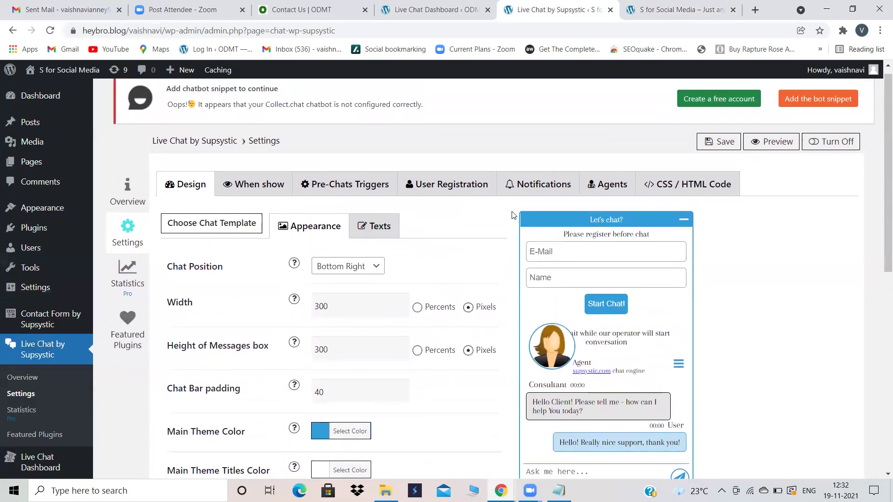
pyautogui.click(726, 151)
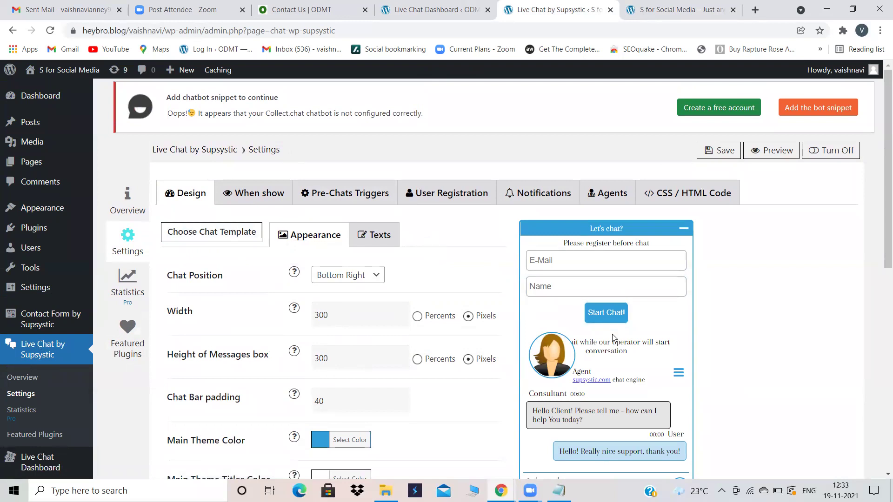
pyautogui.click(406, 4)
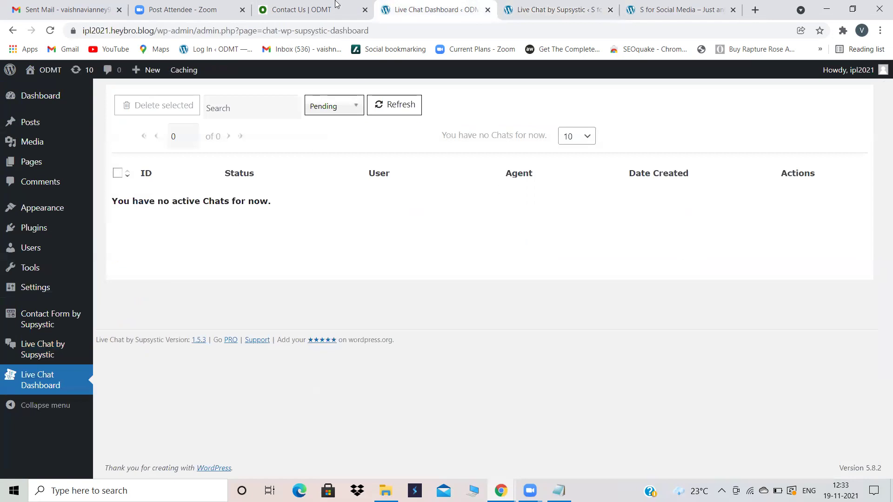
pyautogui.rightClick(56, 72)
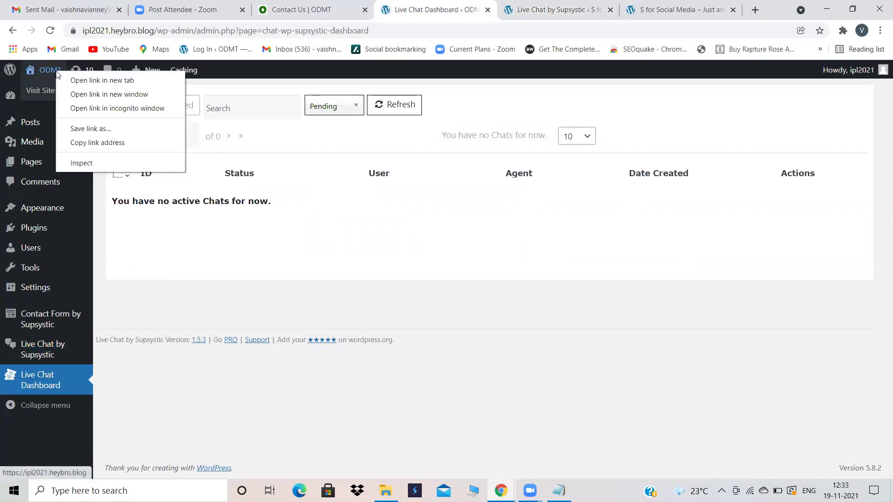
pyautogui.click(79, 81)
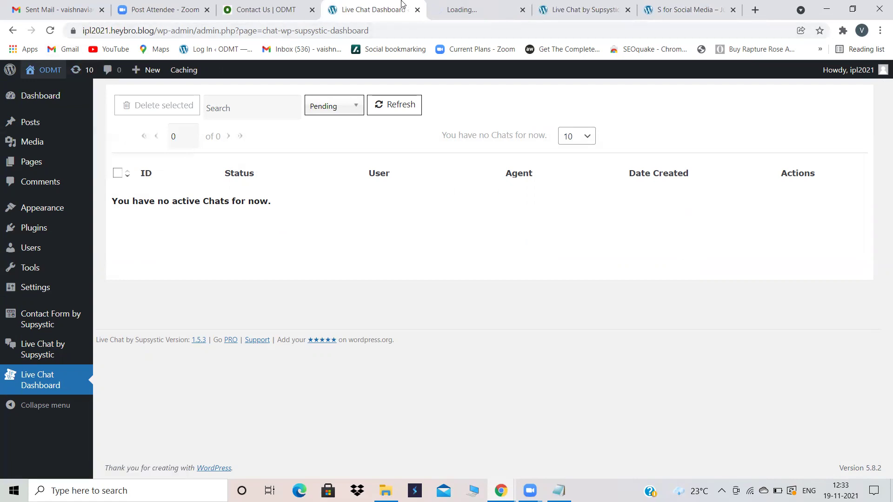
pyautogui.click(477, 4)
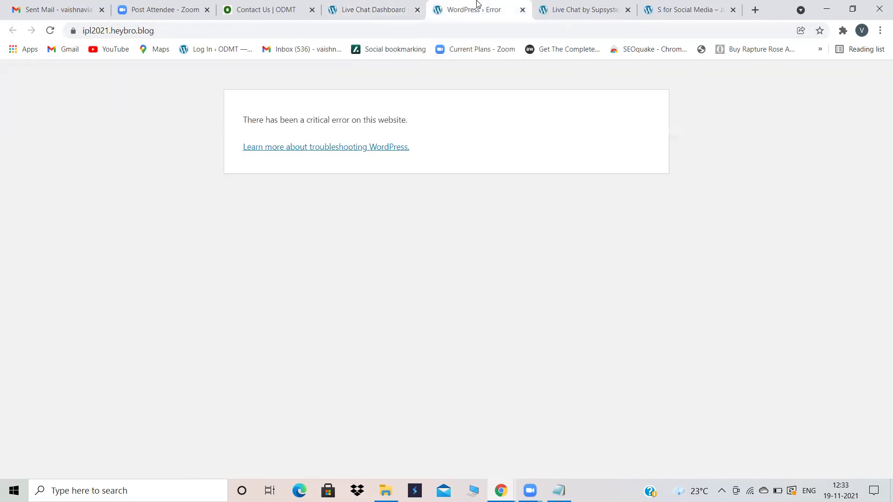
pyautogui.click(522, 9)
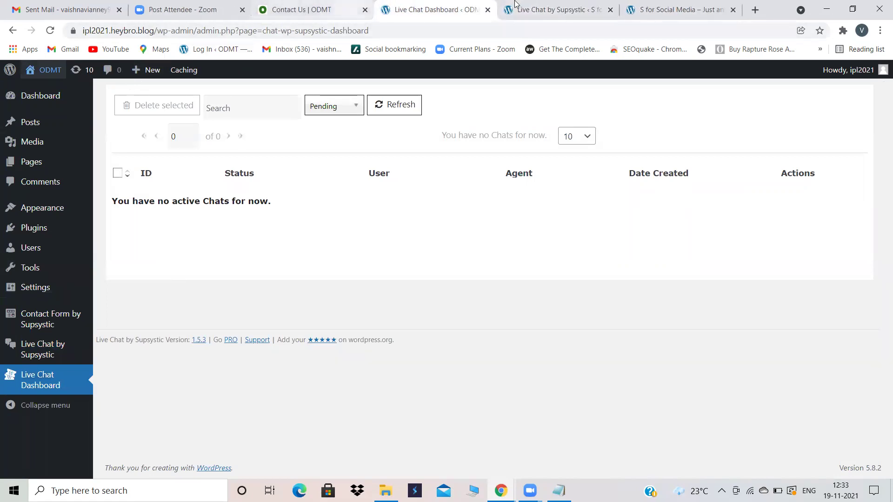
pyautogui.click(608, 5)
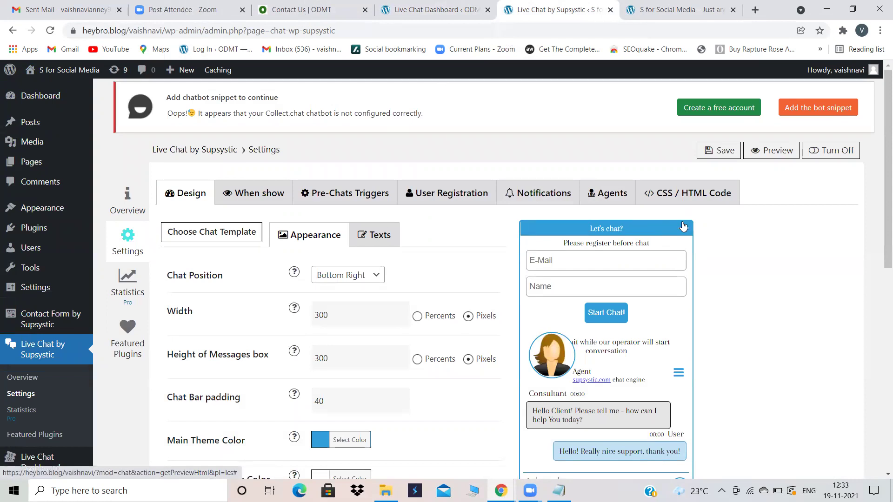
# Step: Open the S for Social Media site in a new tab and reload it. Close the newsletter popup and open the chat window
pyautogui.rightClick(64, 80)
pyautogui.click(82, 87)
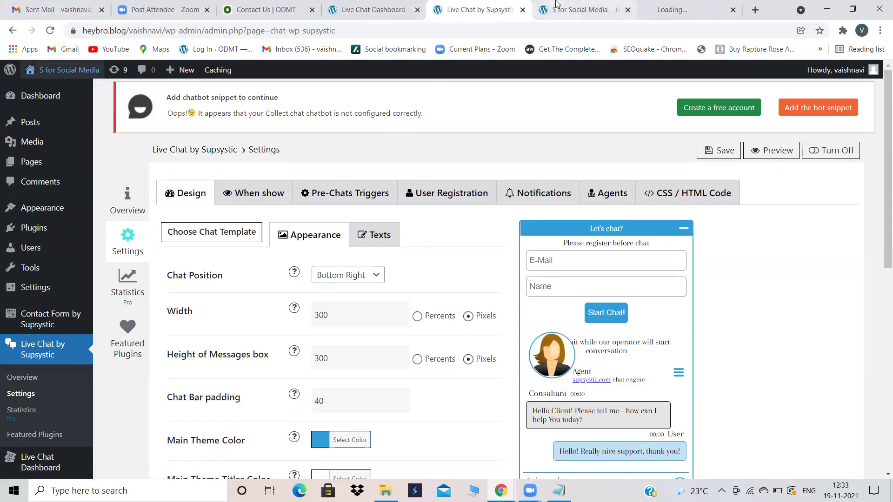
pyautogui.click(669, 10)
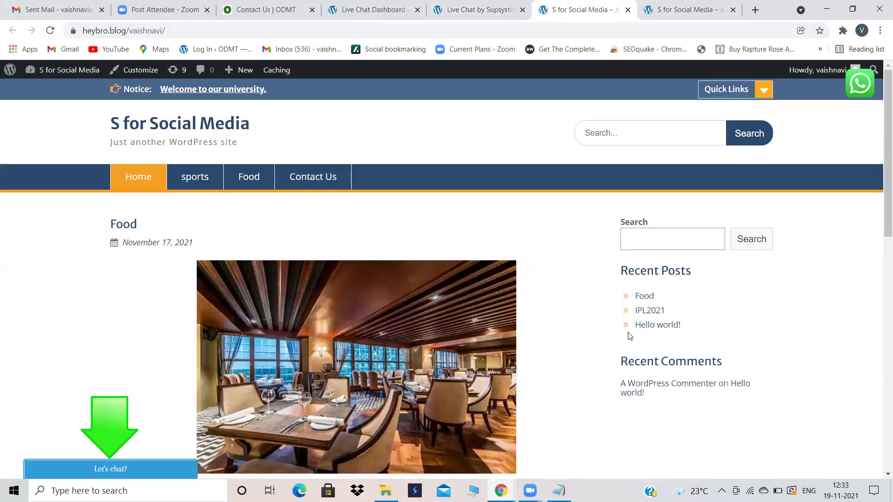
pyautogui.click(50, 31)
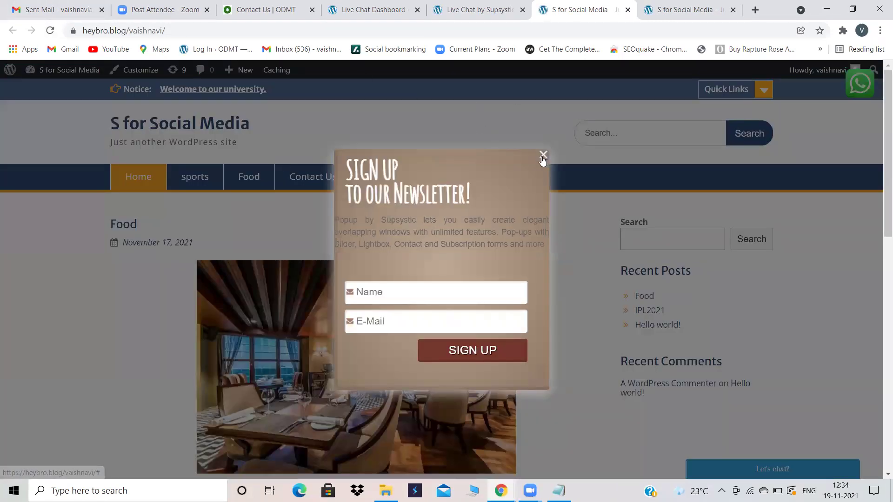
pyautogui.click(542, 157)
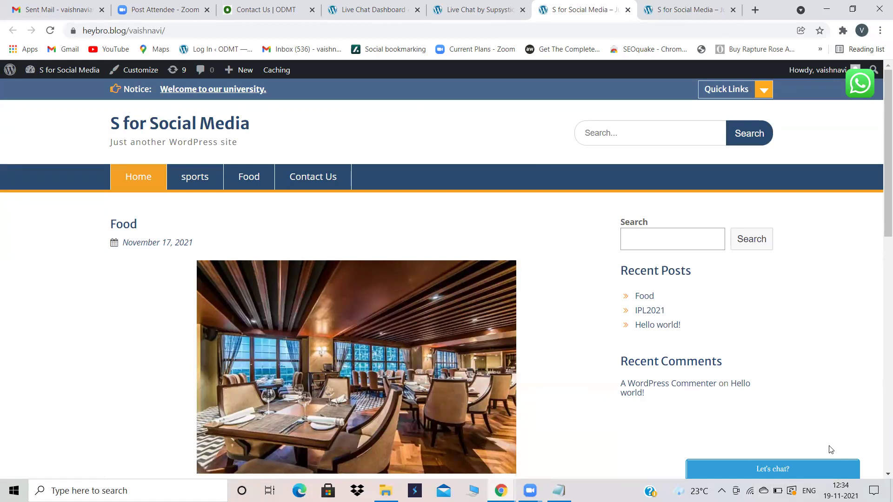
pyautogui.click(814, 461)
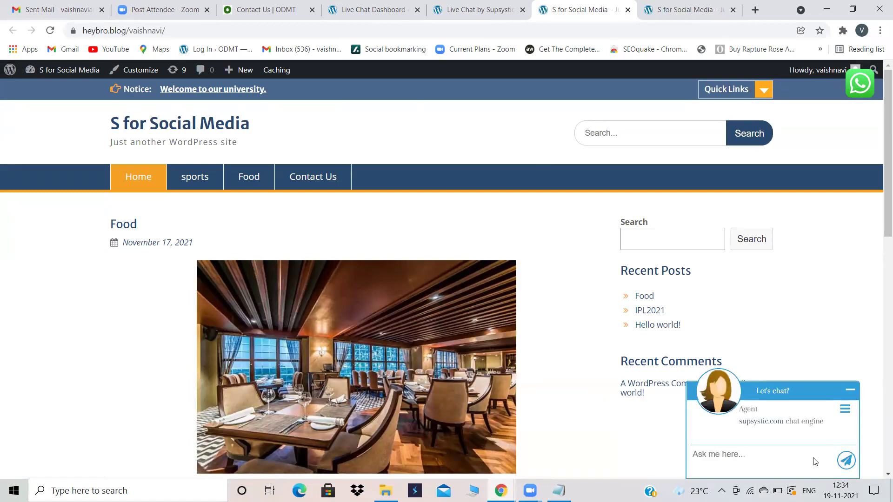
pyautogui.click(814, 461)
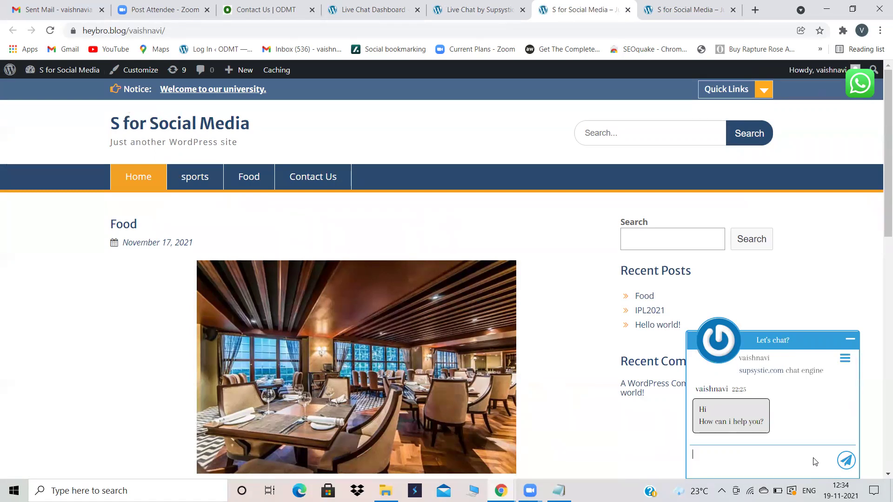
pyautogui.click(467, 9)
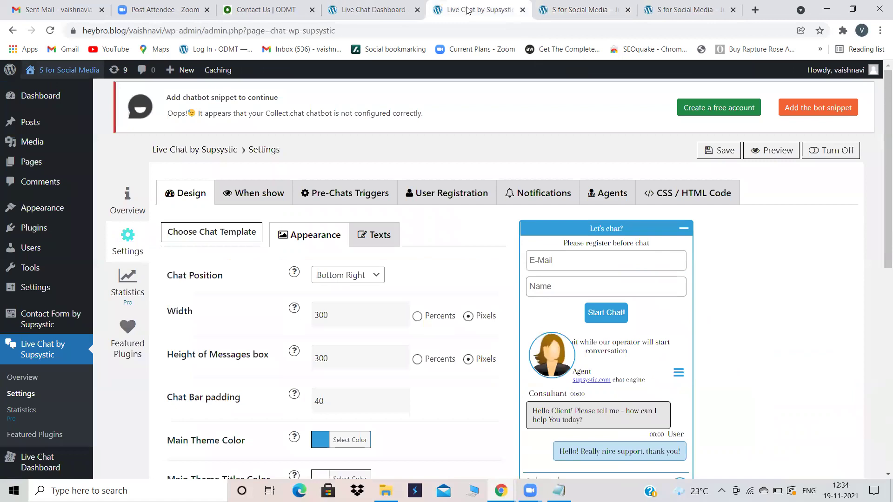
# Step: Send 'HI' from the site's chat widget, then reload the Live Chat Dashboard to check for it
pyautogui.scroll(-2, 19, 422)
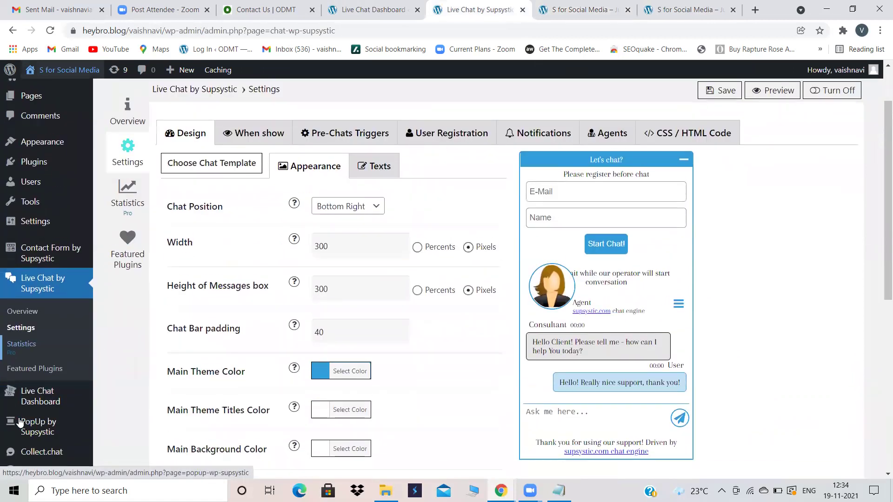
pyautogui.click(42, 394)
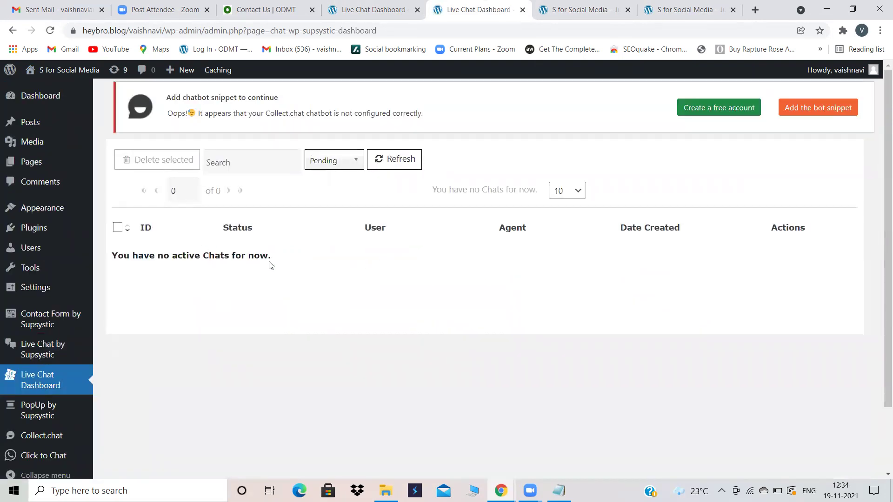
pyautogui.click(593, 6)
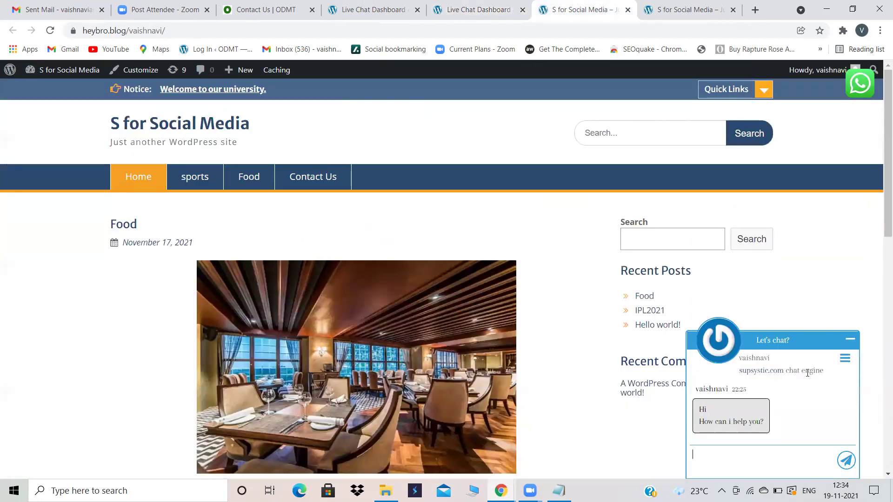
pyautogui.write('HI')
pyautogui.click(854, 461)
pyautogui.click(497, 6)
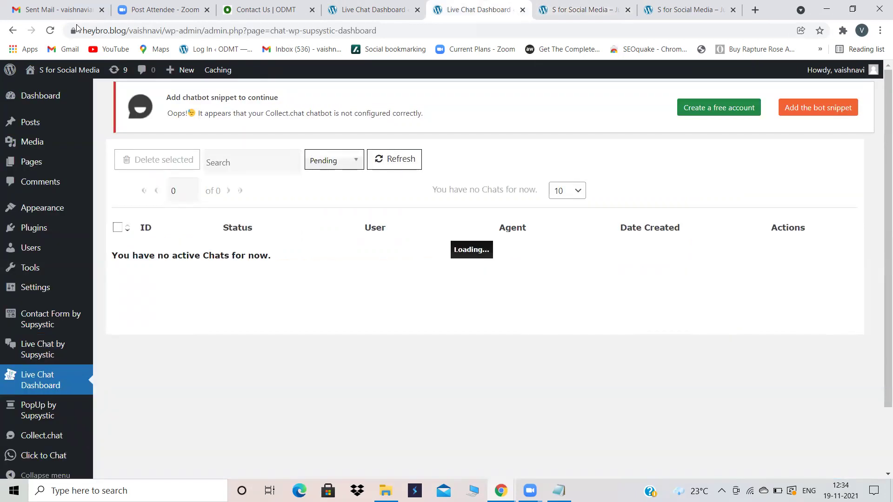
pyautogui.click(47, 31)
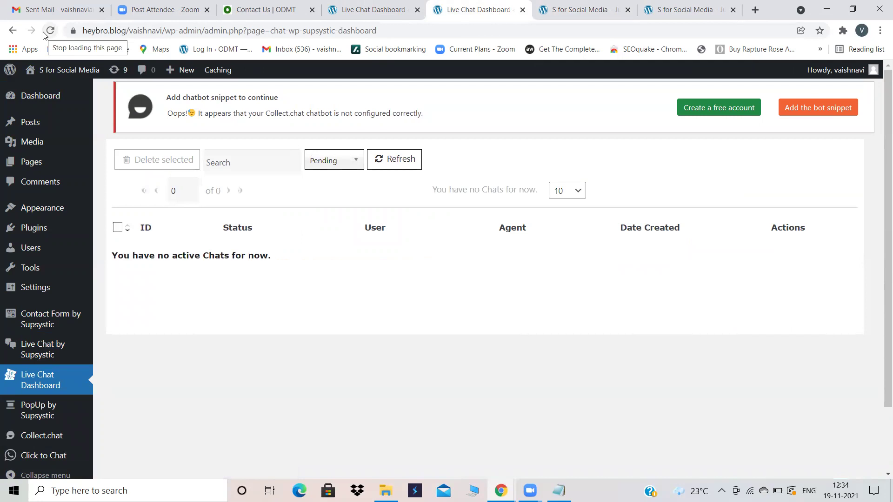
# Step: Open and close the chat widget's options menu (Print, Send to email, Switch sound)
pyautogui.click(577, 9)
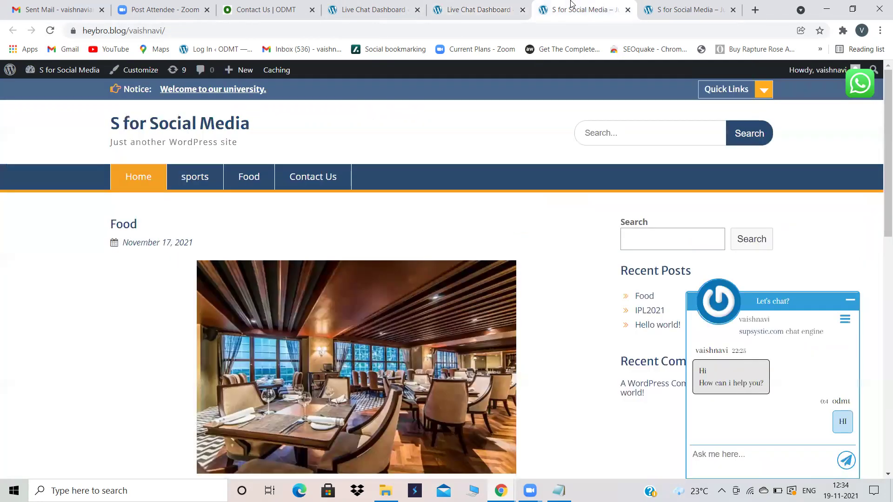
pyautogui.click(845, 319)
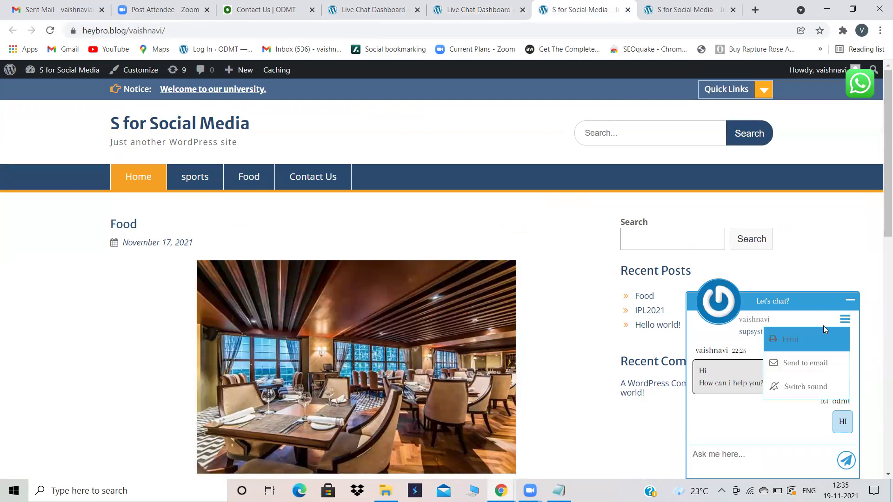
pyautogui.click(845, 320)
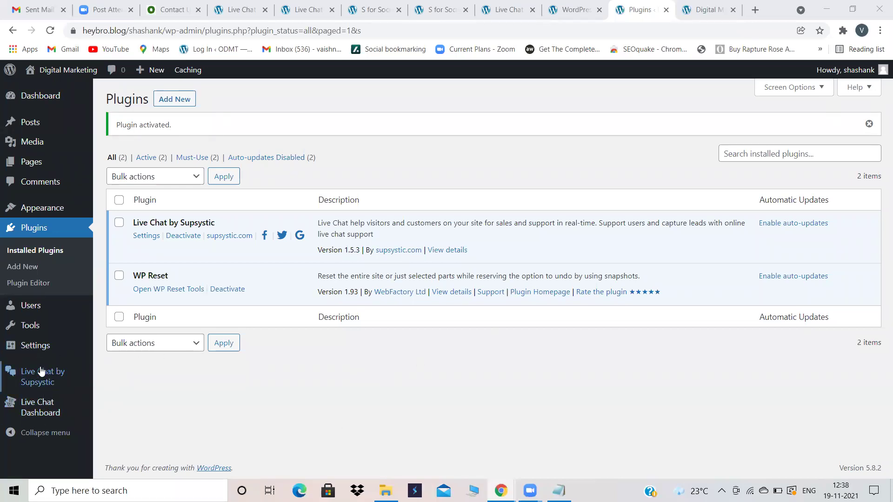
# Step: Review Live Chat by Supsystic's Design appearance settings: Bottom Right position, 300-pixel width
pyautogui.click(46, 374)
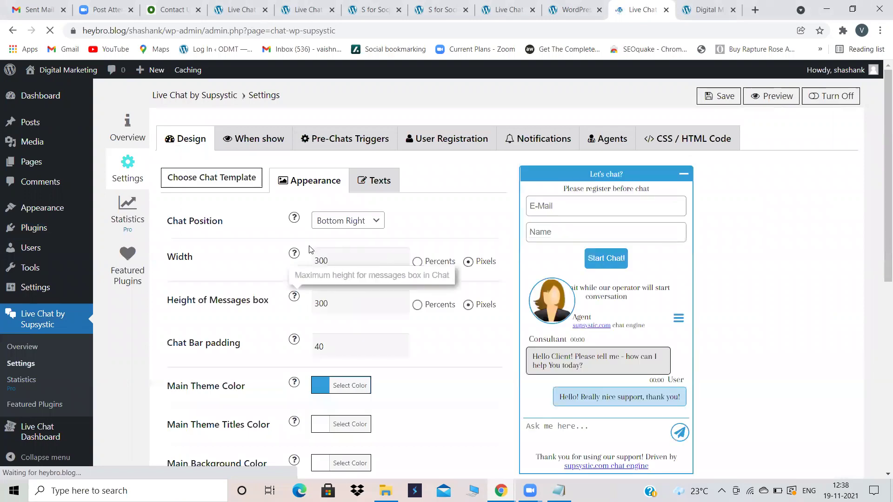
pyautogui.scroll(-2, 350, 333)
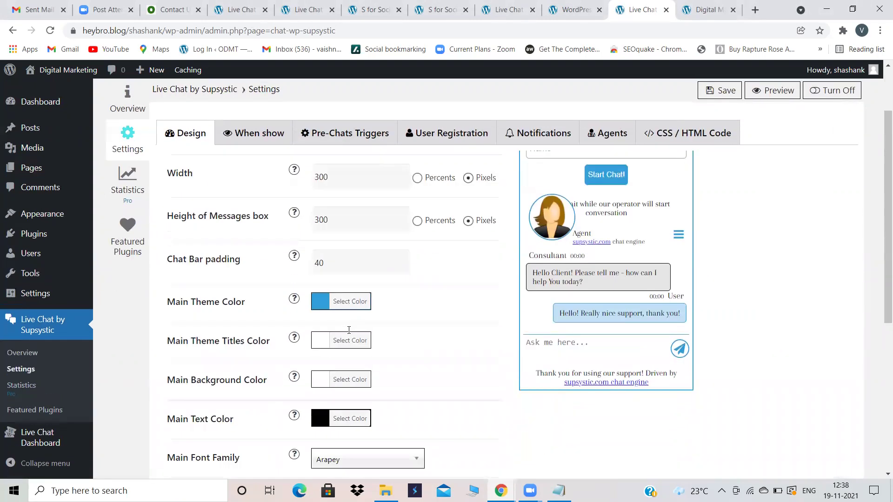
pyautogui.scroll(-3, 354, 251)
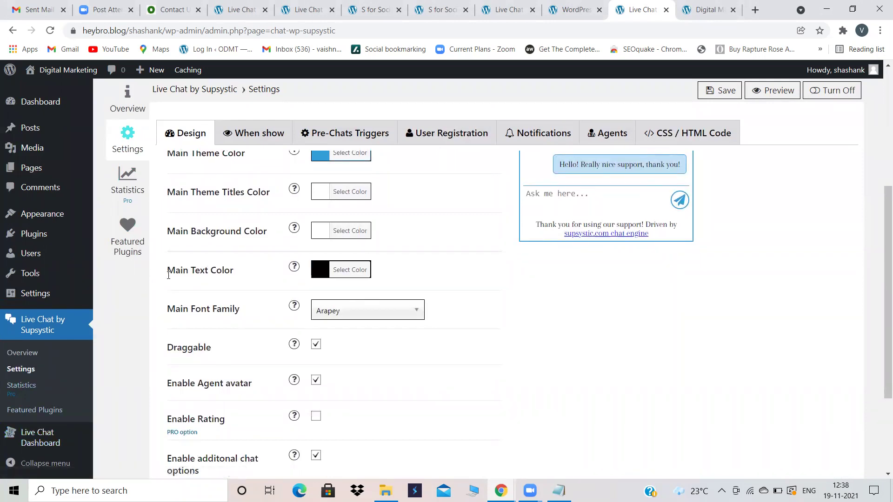
pyautogui.scroll(5, 436, 199)
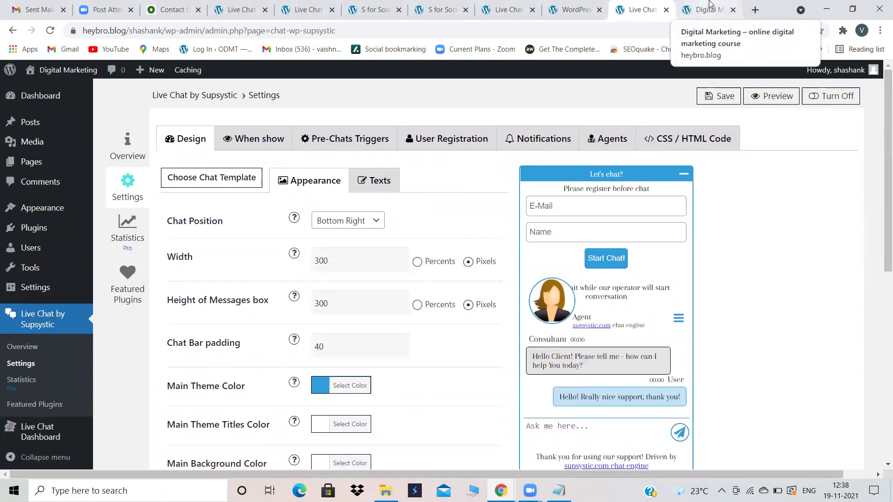
pyautogui.click(709, 4)
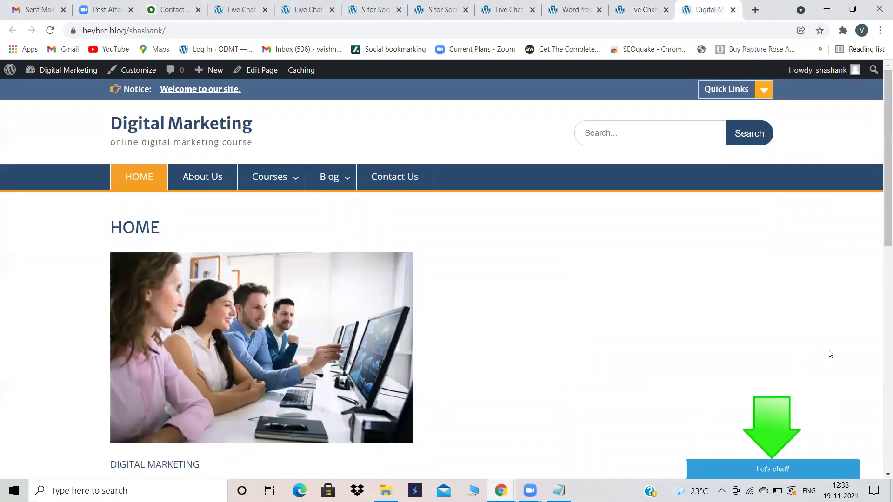
# Step: Start a visitor chat on Digital Marketing using a saved e-mail and a visitor name
pyautogui.click(818, 463)
pyautogui.click(753, 403)
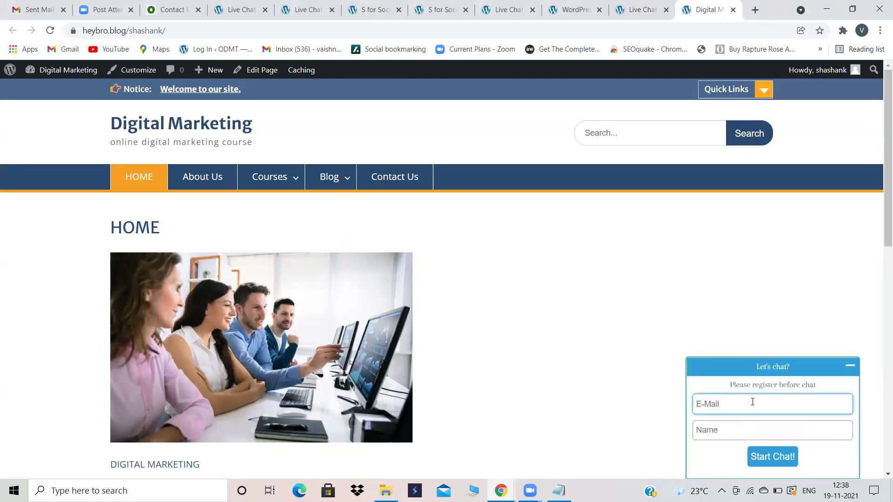
pyautogui.click(728, 430)
pyautogui.click(728, 411)
pyautogui.click(729, 409)
pyautogui.click(729, 336)
pyautogui.click(728, 428)
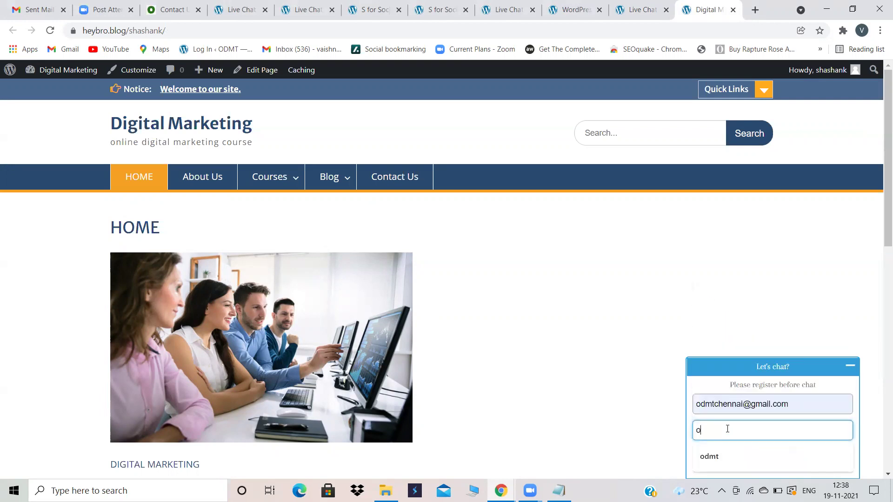
pyautogui.click(784, 457)
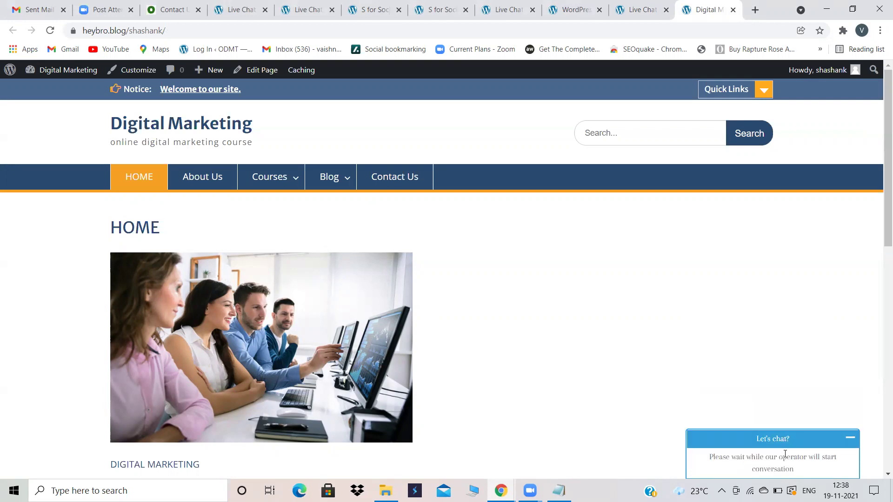
# Step: Open the Live Chat Dashboard to look for the new chat
pyautogui.click(641, 10)
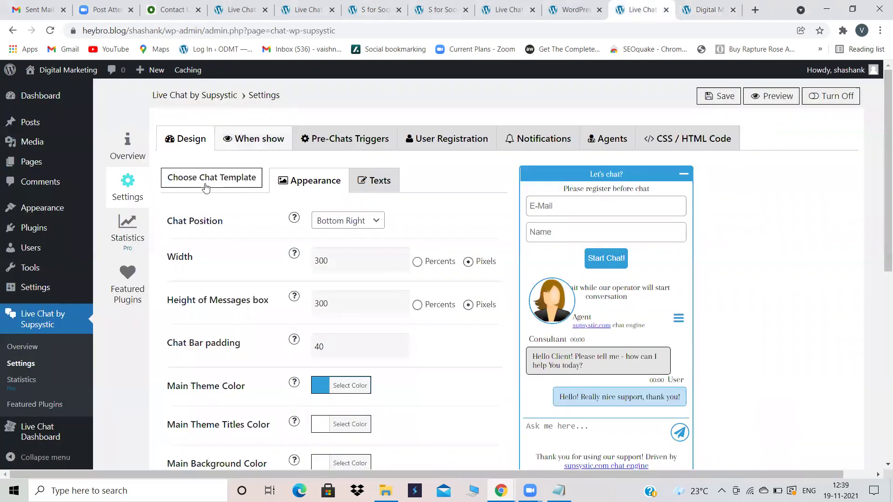
pyautogui.click(682, 7)
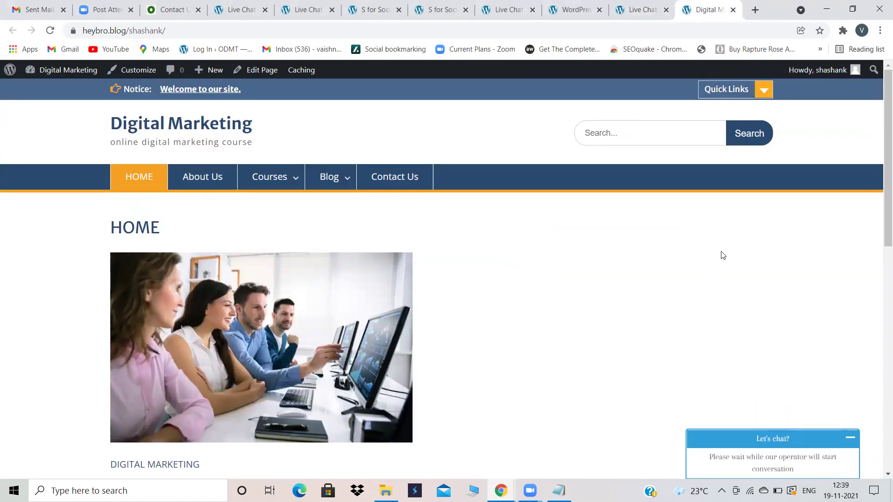
pyautogui.click(628, 4)
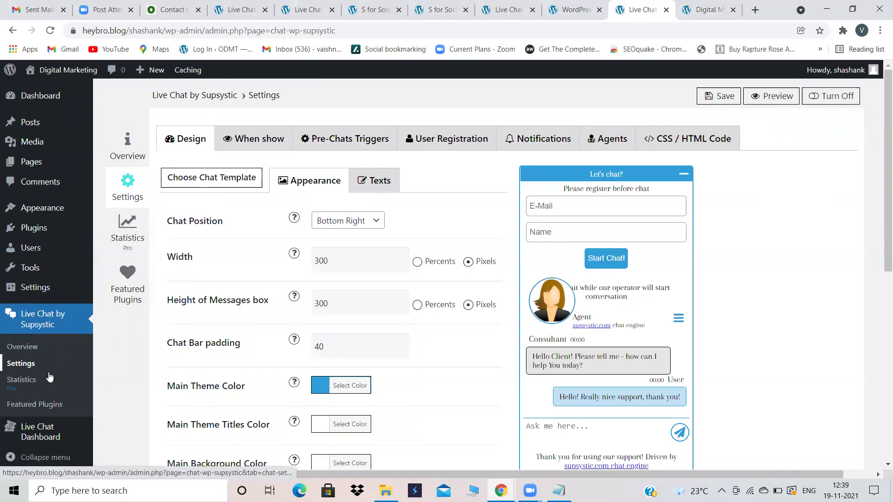
pyautogui.click(37, 432)
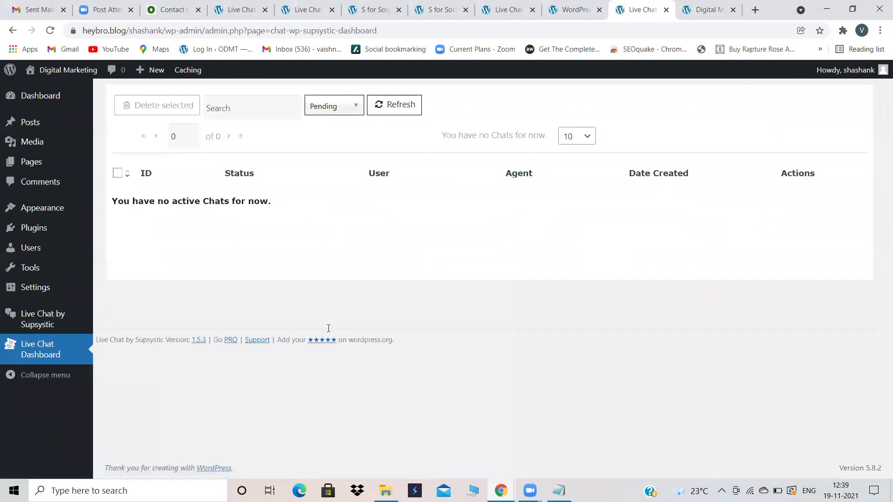
# Step: Reload the Live Chat Dashboard and show chats of all statuses
pyautogui.click(52, 31)
pyautogui.click(349, 105)
pyautogui.click(329, 121)
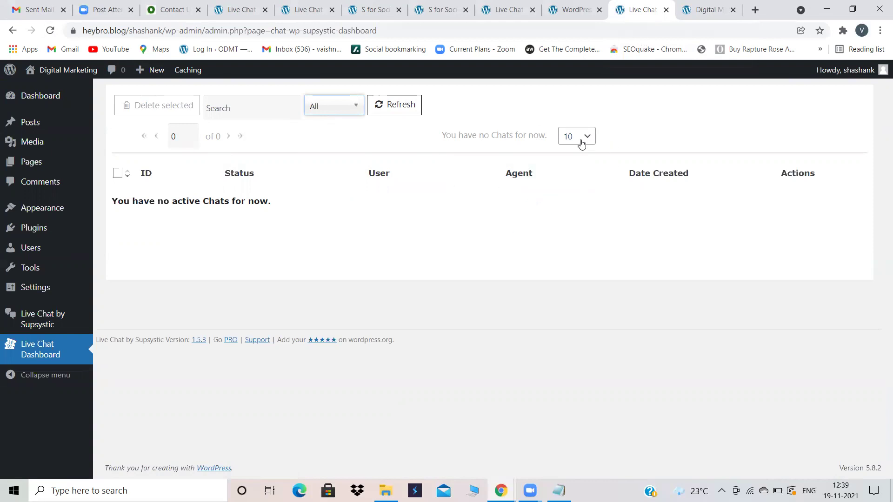
pyautogui.click(710, 6)
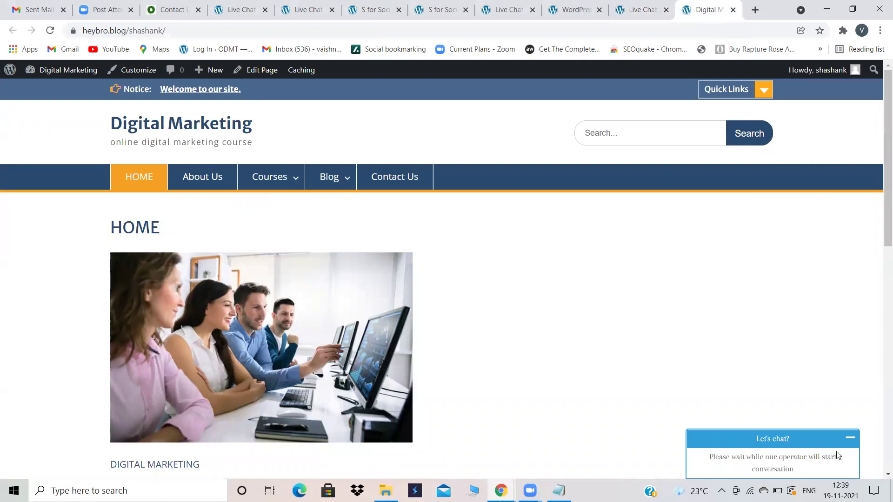
pyautogui.click(644, 5)
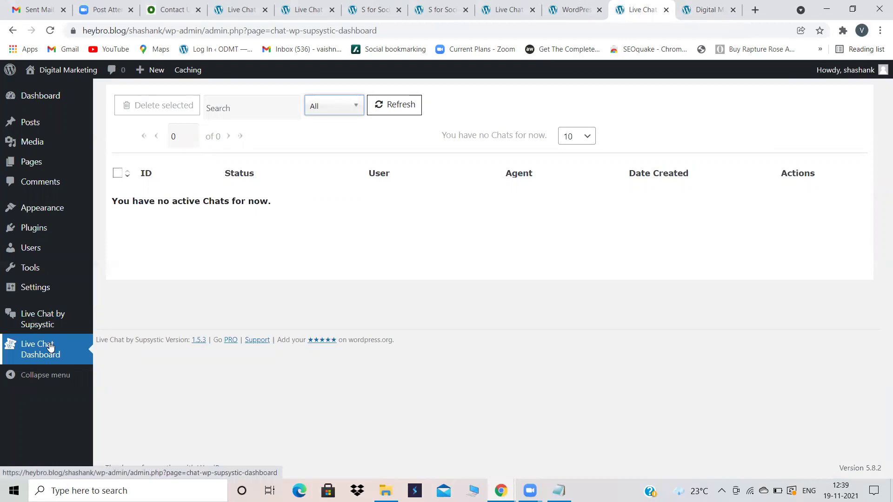
# Step: Filter the chat list to Pending, sort it by agent, and reload
pyautogui.click(31, 364)
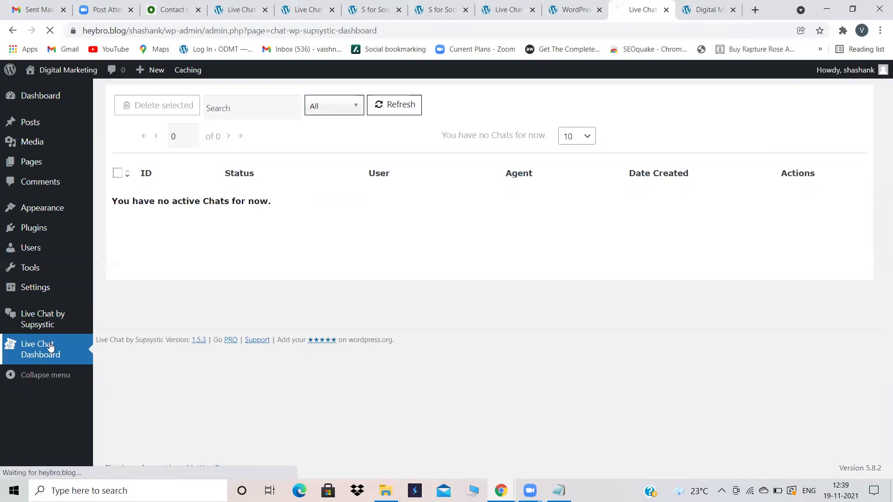
pyautogui.click(343, 107)
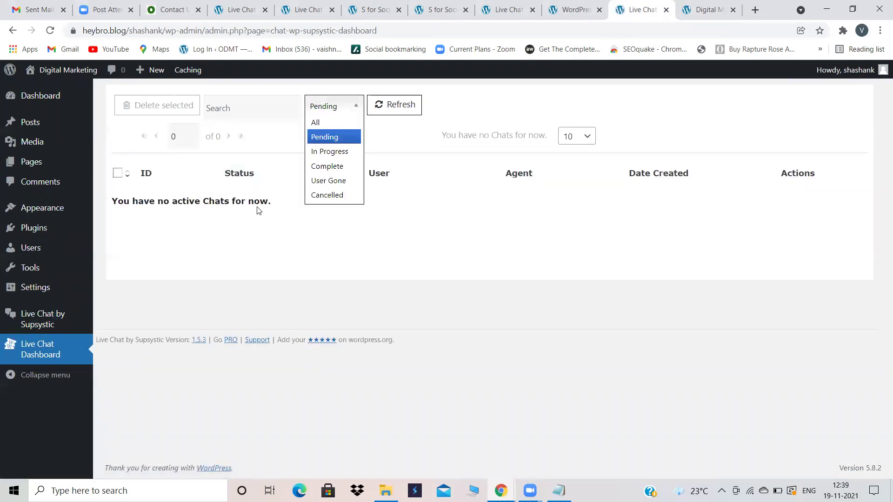
pyautogui.click(257, 208)
pyautogui.click(503, 172)
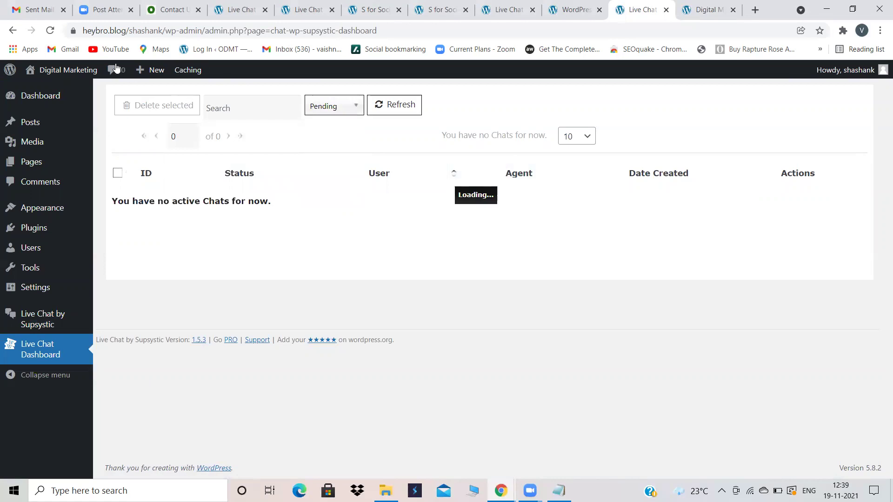
pyautogui.click(54, 33)
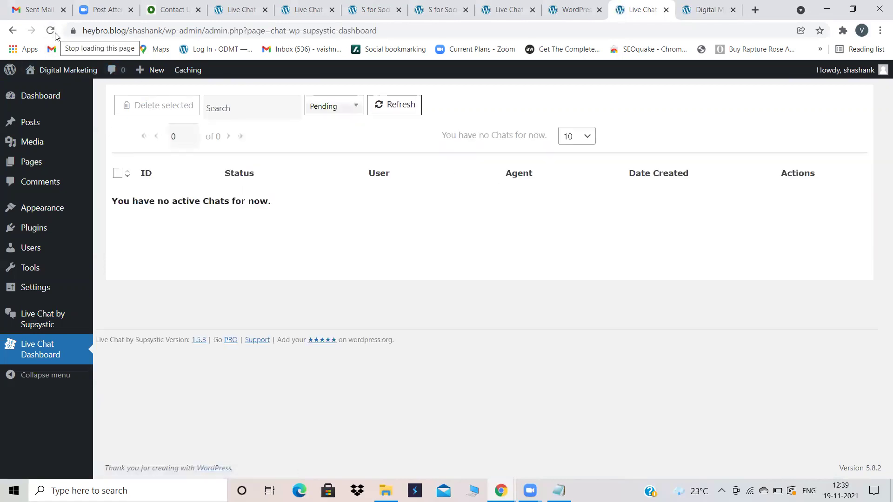
# Step: Refresh the pending list repeatedly until chats 1 and 2 appear unassigned
pyautogui.doubleClick(170, 201)
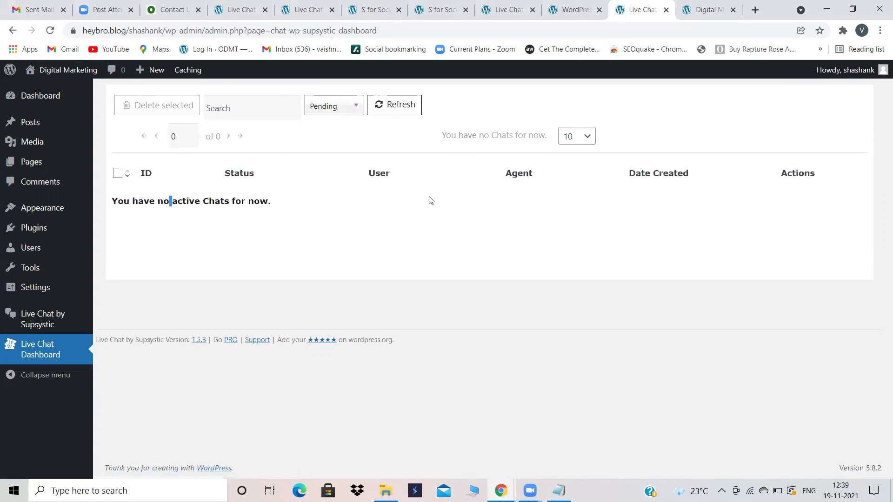
pyautogui.click(409, 200)
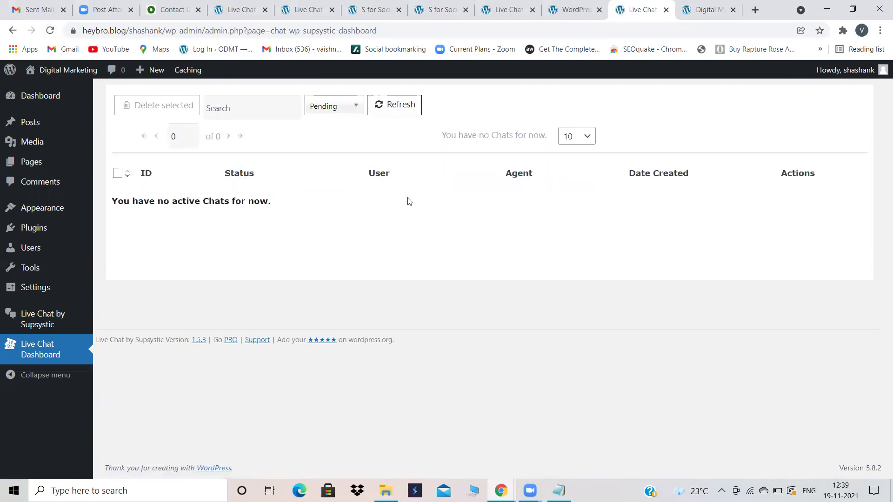
pyautogui.click(406, 110)
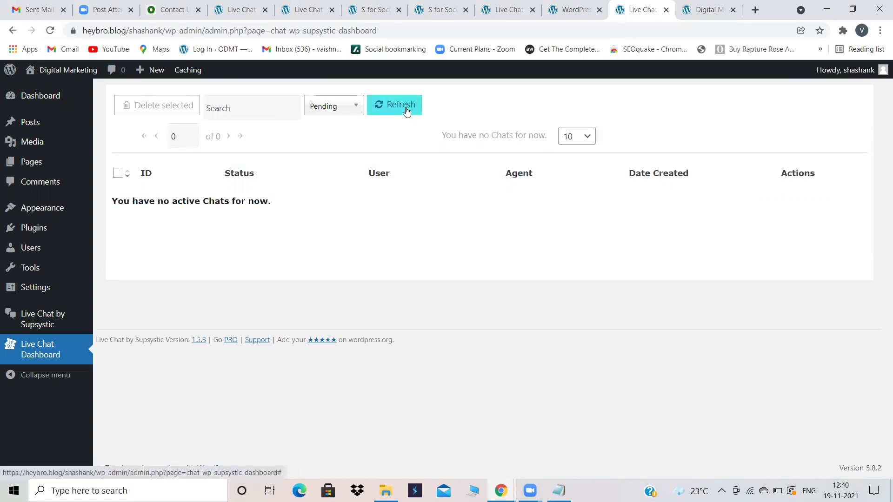
pyautogui.click(407, 110)
pyautogui.click(407, 111)
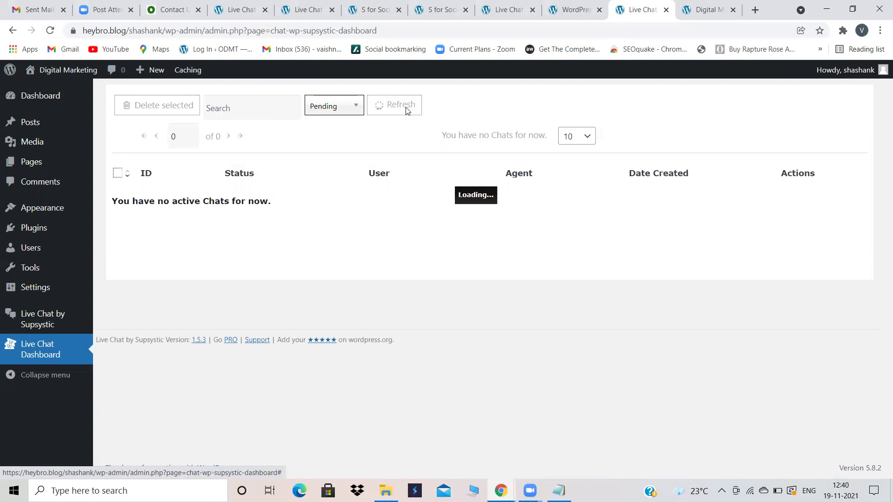
pyautogui.click(406, 110)
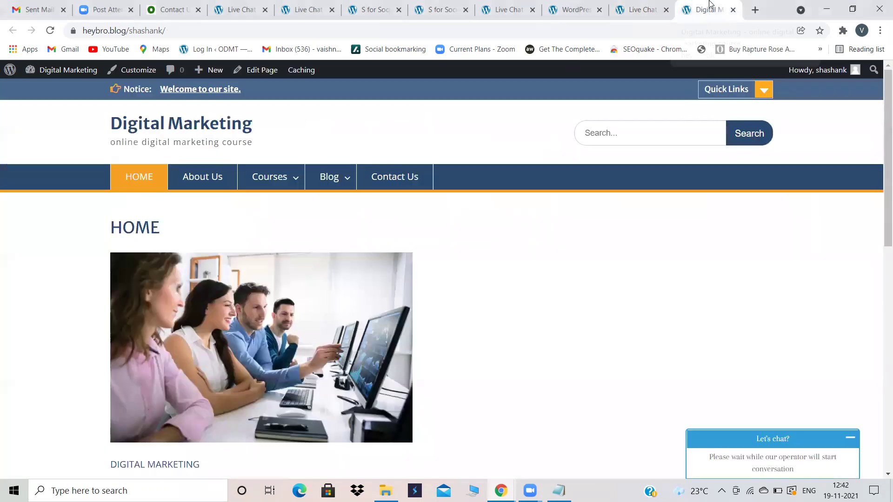
# Step: Open the Agents Support window for pending chat session 2 from its row
pyautogui.click(683, 7)
pyautogui.click(637, 7)
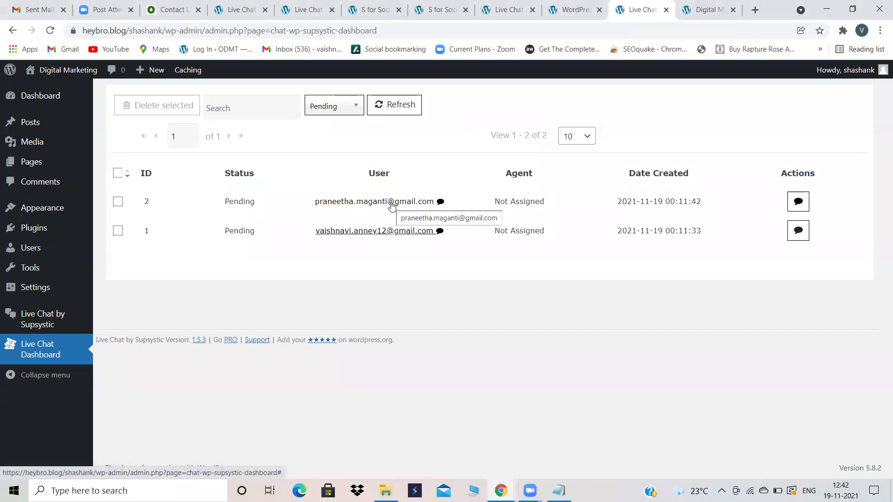
pyautogui.click(357, 205)
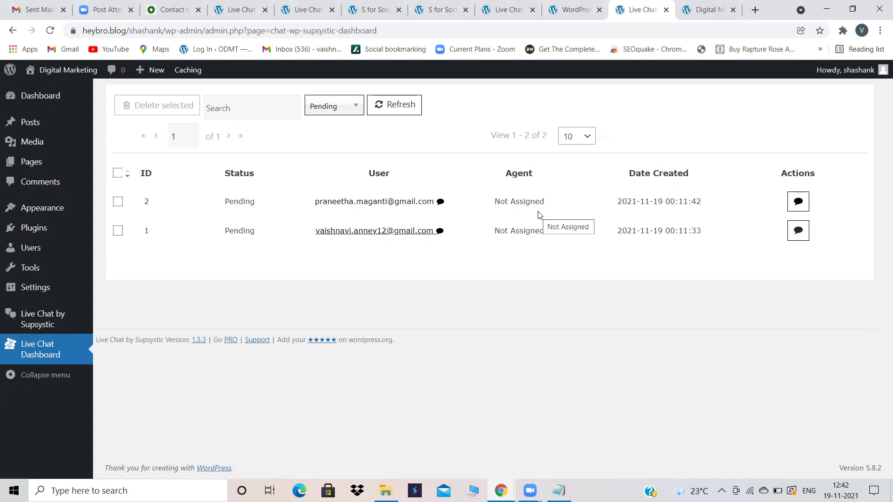
pyautogui.click(390, 204)
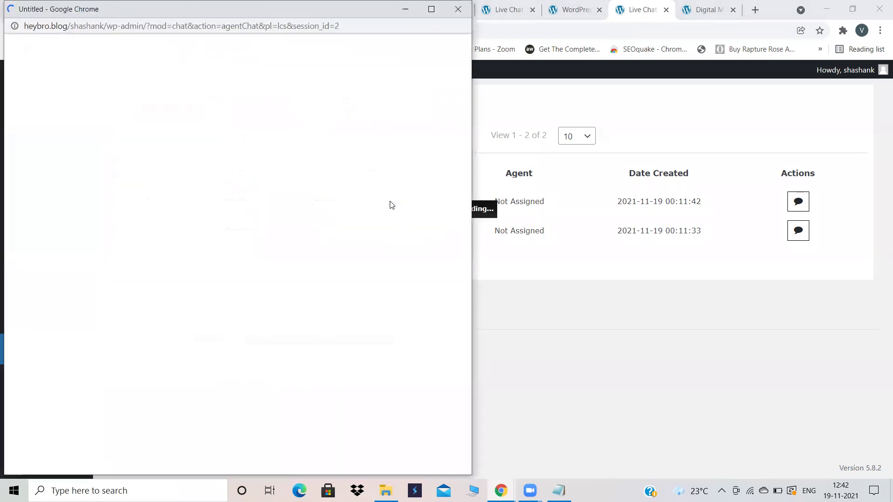
# Step: Reply to the visitor with 'HiHOW CAN I HELP U?'
pyautogui.click(165, 277)
pyautogui.write('Hi')
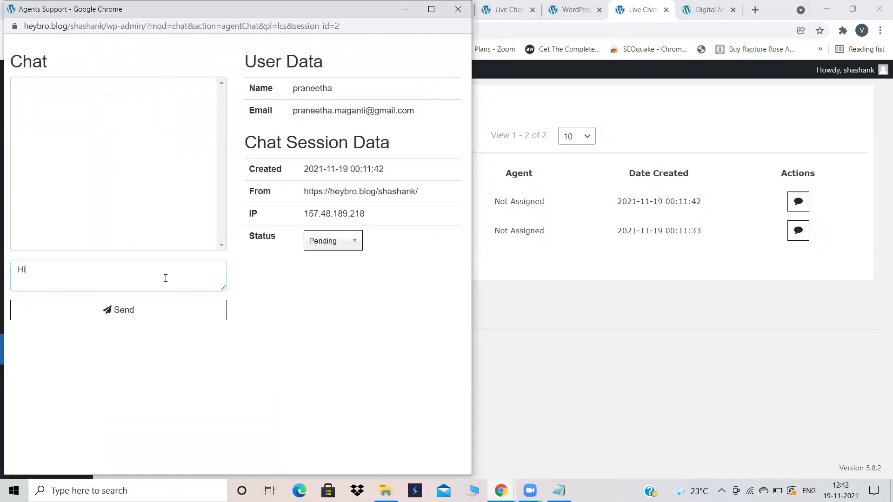
pyautogui.write('HOW CAN I HELP U?')
pyautogui.click(134, 312)
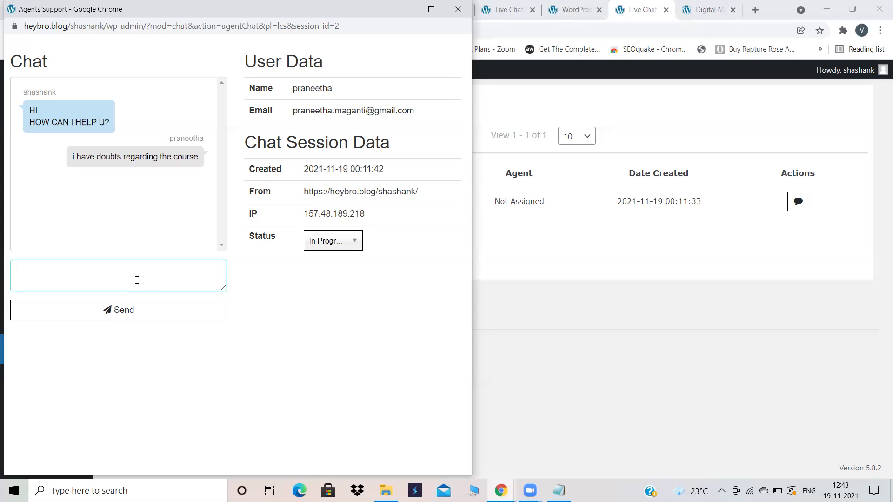
# Step: Send the follow-up reply 'XYZ' and close the agent chat window
pyautogui.write('XYZ')
pyautogui.click(127, 309)
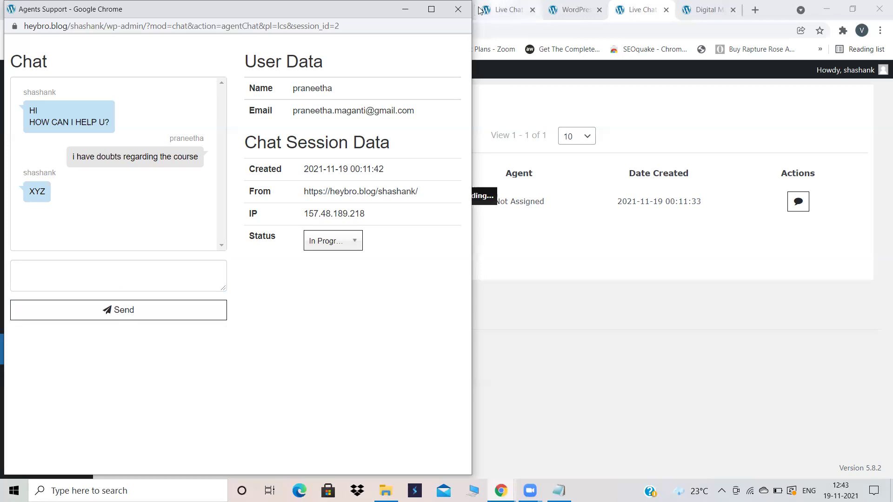
pyautogui.click(459, 9)
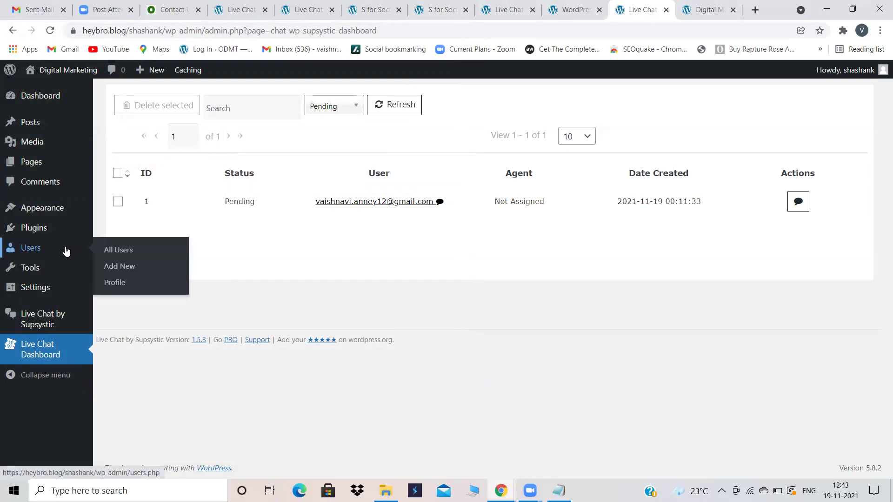
# Step: Set the dashboard status filter to All: session 2 In Progress with agent, session 1 Pending
pyautogui.moveTo(51, 327)
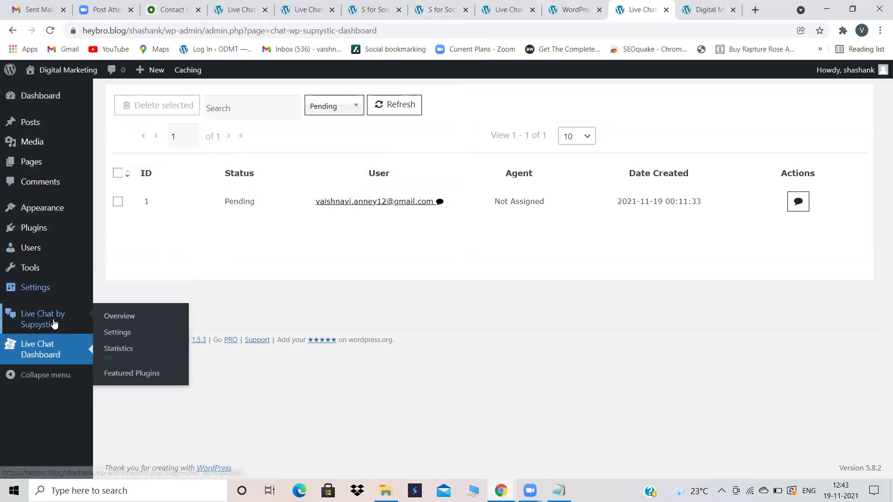
pyautogui.click(54, 324)
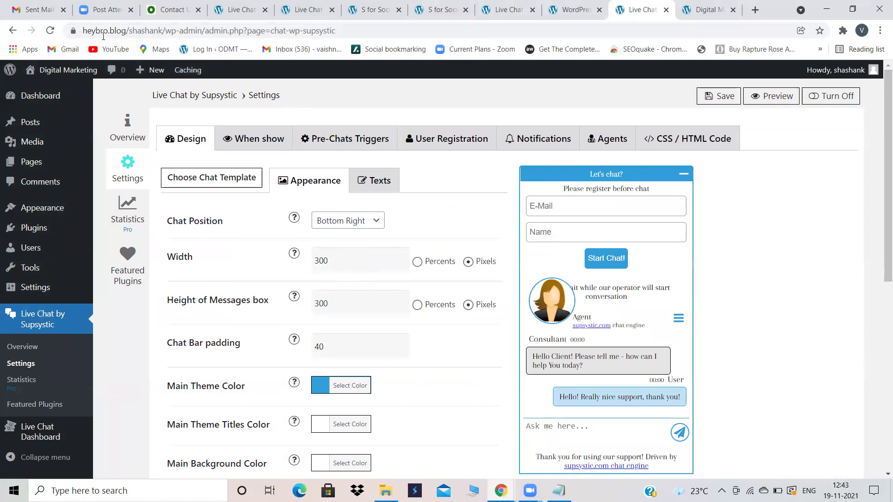
pyautogui.moveTo(81, 71)
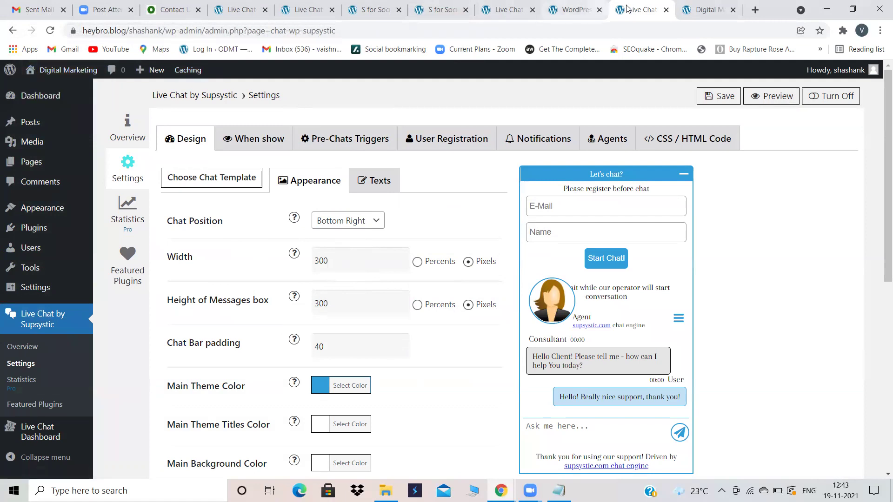
pyautogui.click(683, 9)
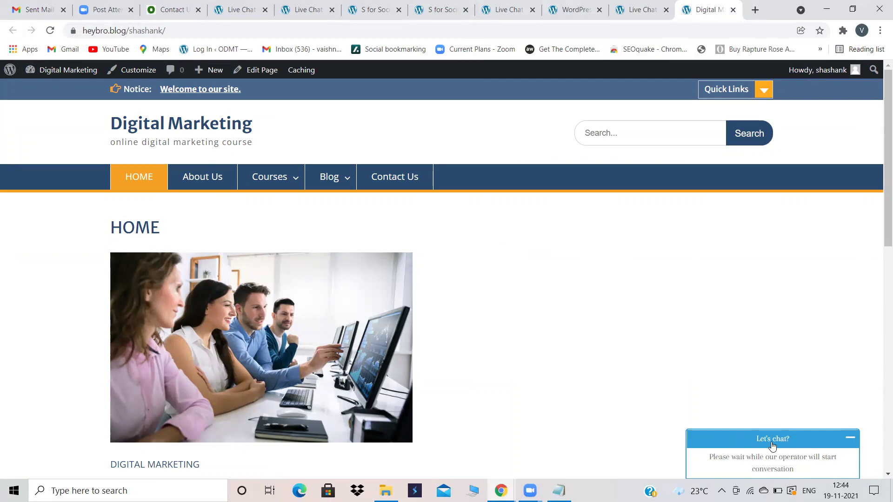
pyautogui.click(638, 9)
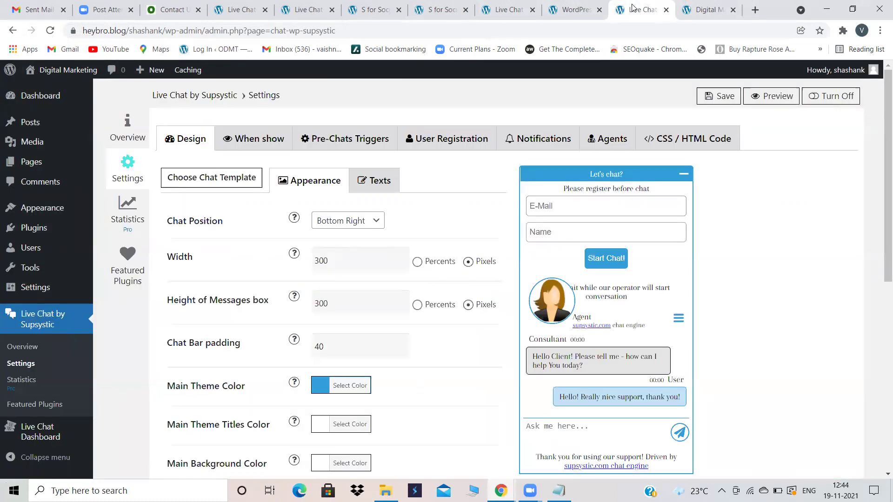
pyautogui.click(41, 436)
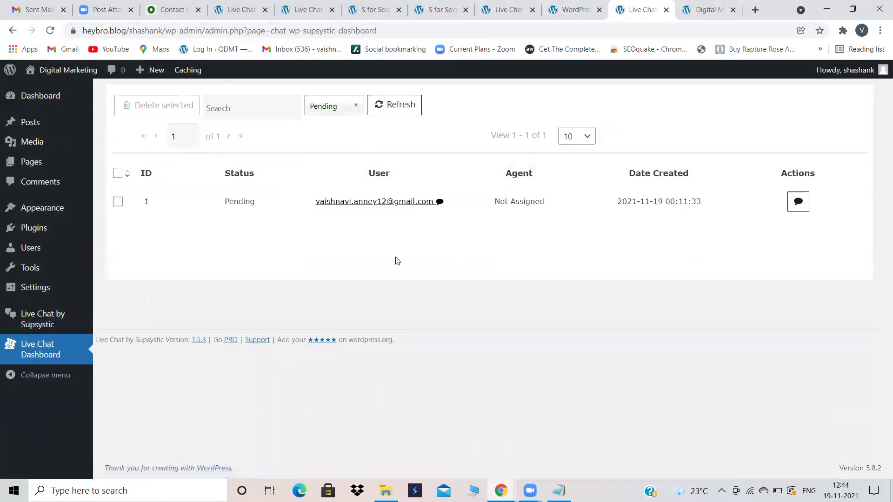
pyautogui.click(349, 106)
pyautogui.click(338, 121)
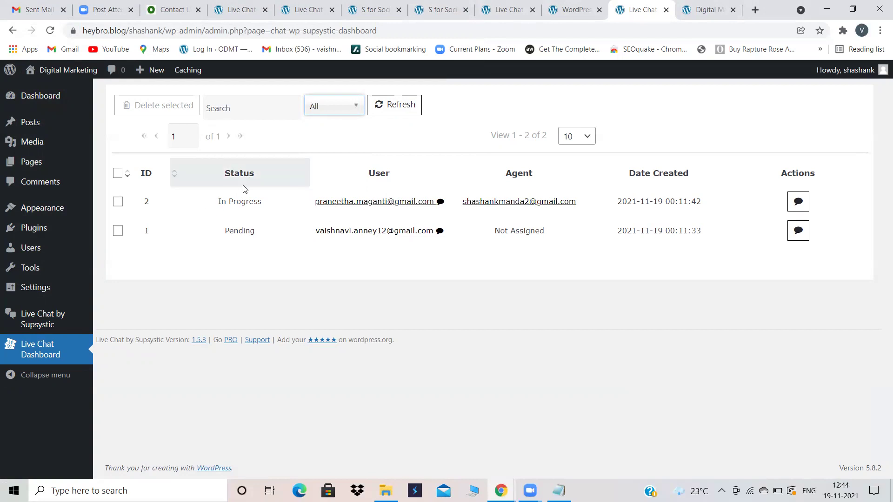
# Step: Reopen chat 2, reply 'XYZZZ', and close the agent chat window
pyautogui.click(348, 203)
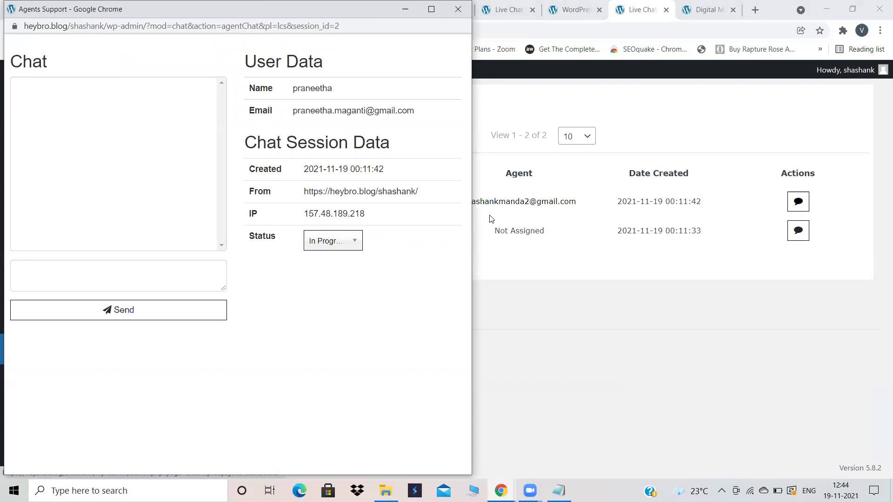
pyautogui.click(136, 282)
pyautogui.write('XYZZZ')
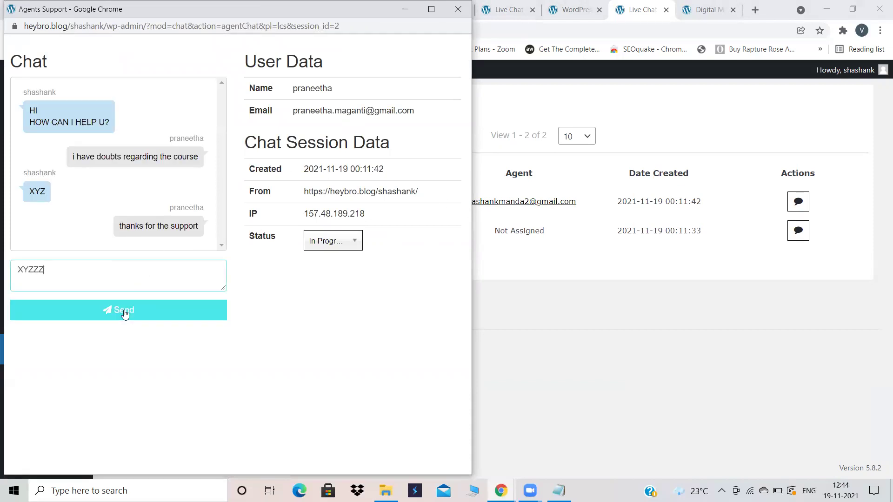
pyautogui.click(126, 313)
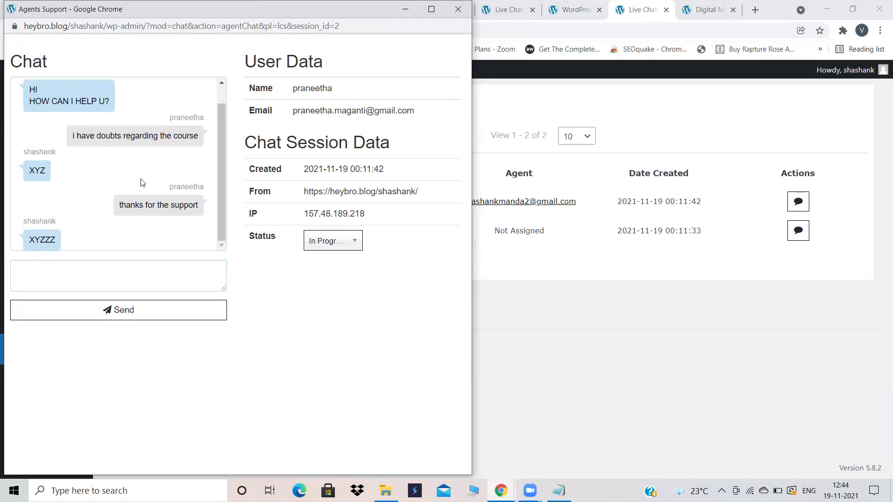
pyautogui.click(455, 9)
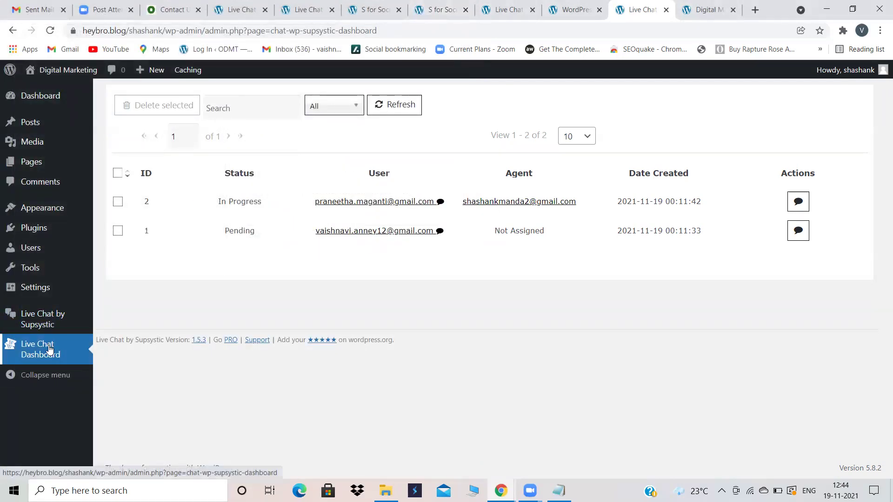
# Step: Leave the chat status filter on All and go to the Plugins area
pyautogui.moveTo(55, 320)
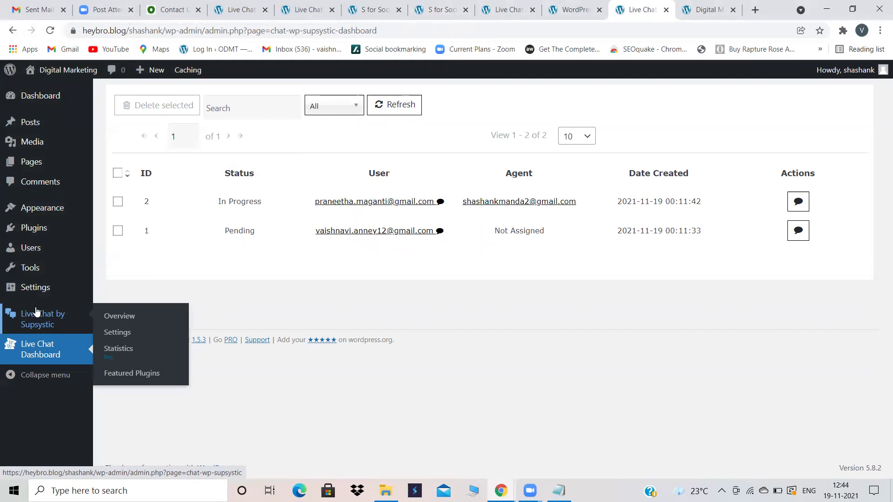
pyautogui.click(705, 10)
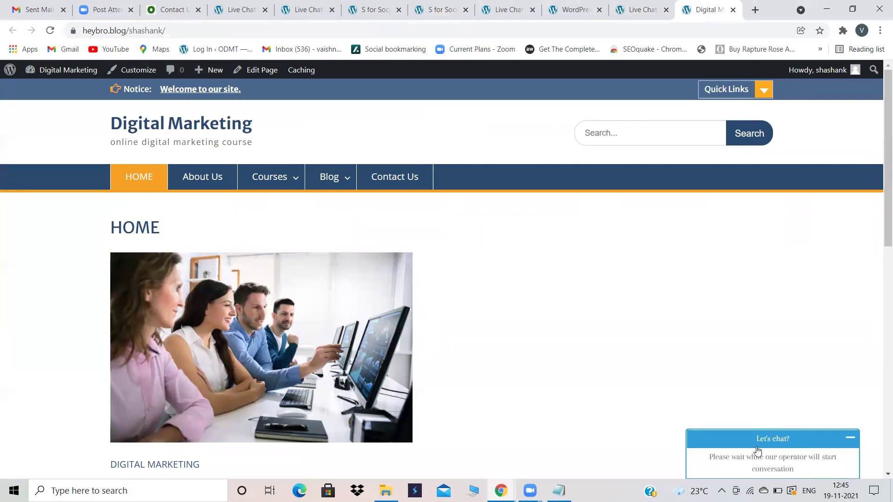
pyautogui.click(592, 7)
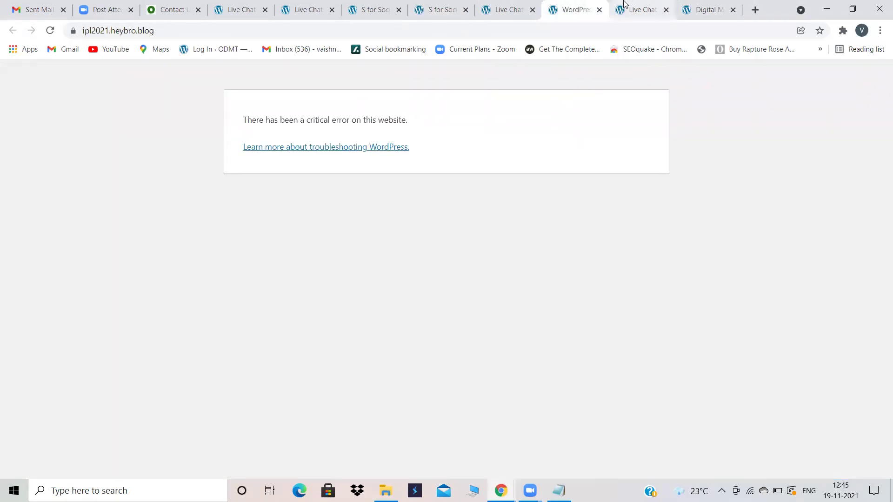
pyautogui.click(623, 3)
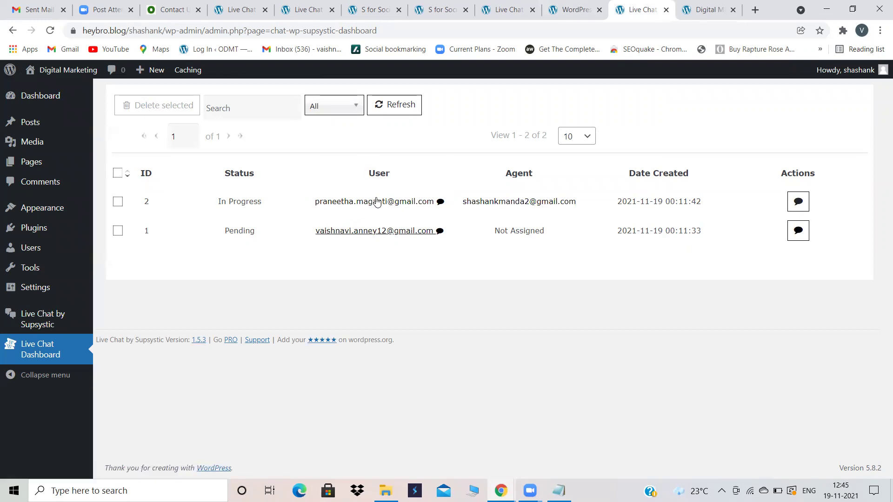
pyautogui.click(358, 111)
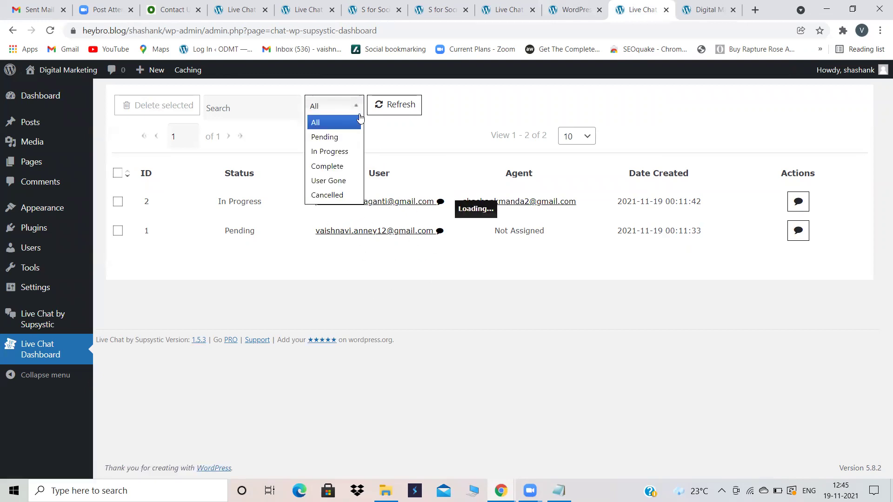
pyautogui.click(339, 123)
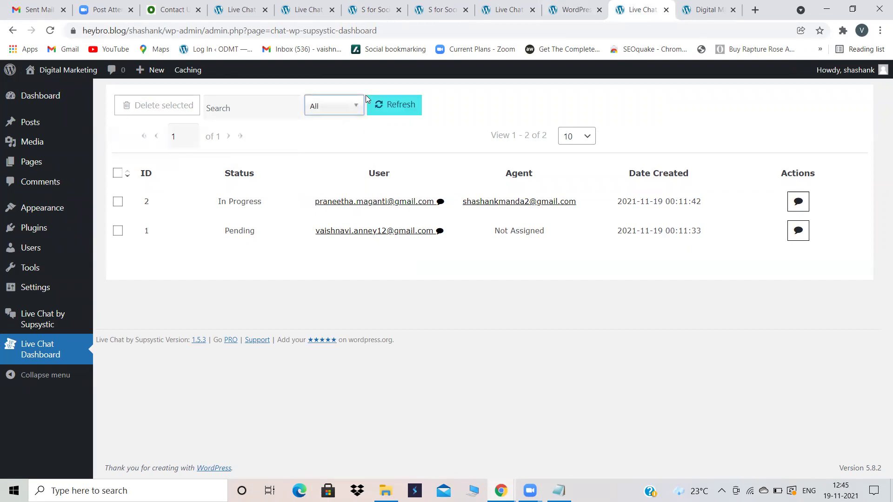
pyautogui.click(354, 110)
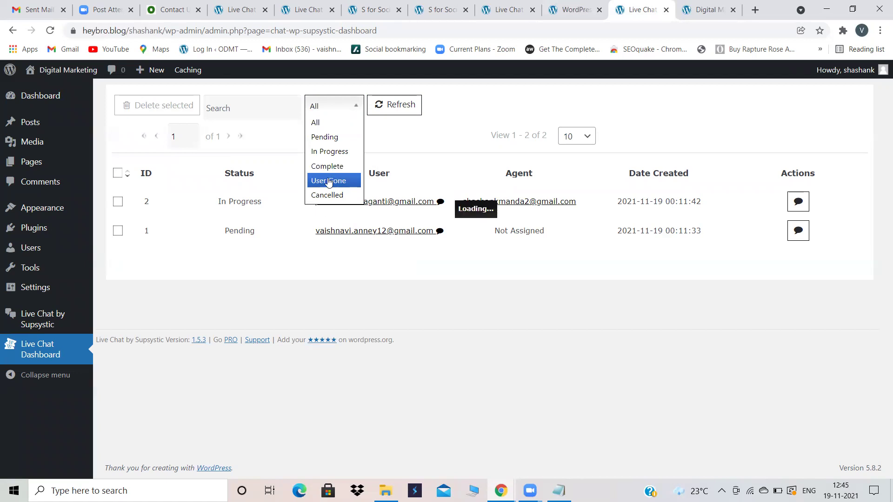
pyautogui.click(397, 132)
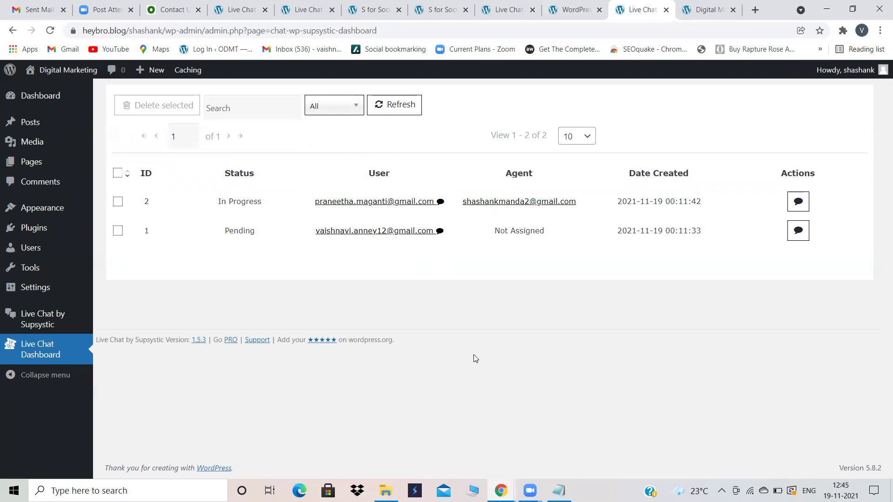
pyautogui.click(39, 231)
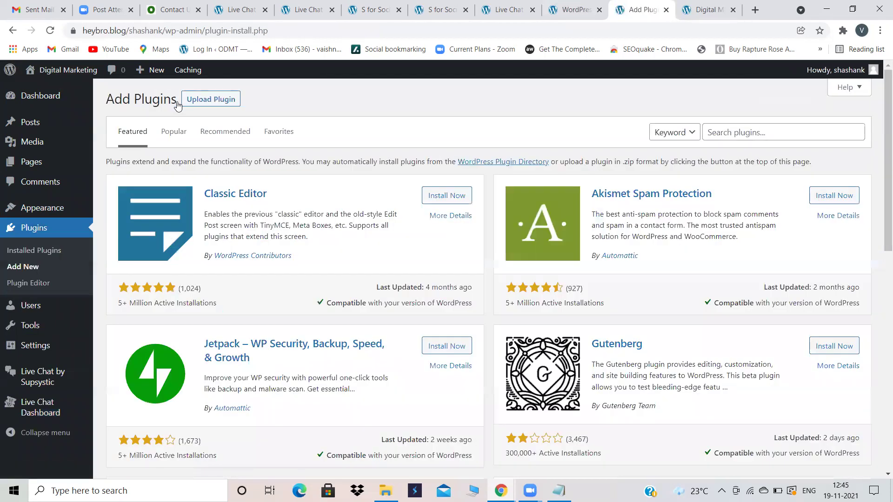
# Step: Go to the Add New plugins page from the Plugins menu
pyautogui.moveTo(77, 345)
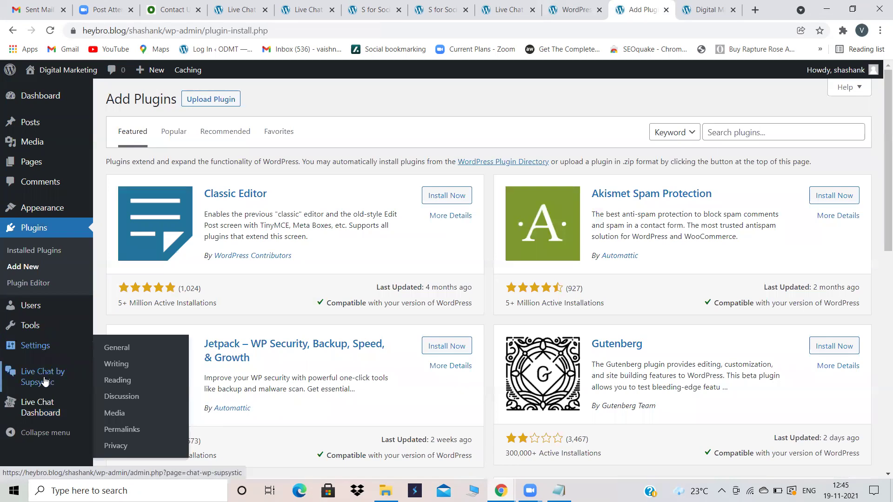
pyautogui.moveTo(44, 381)
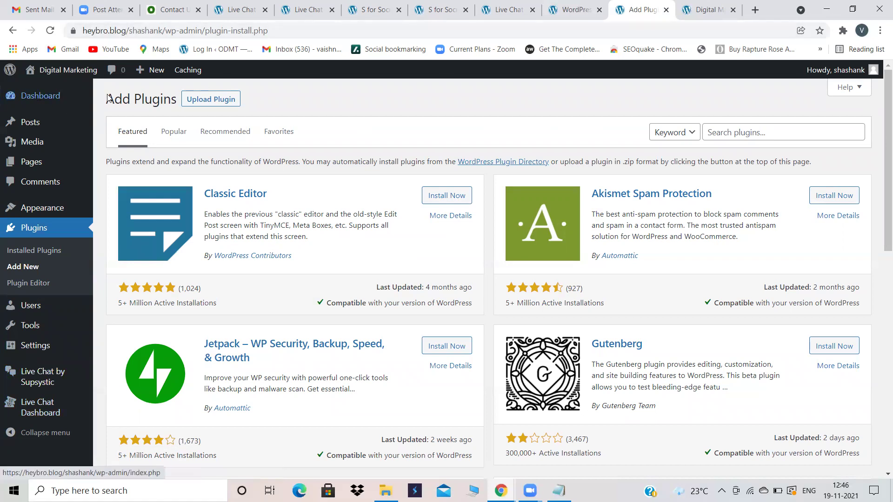
pyautogui.click(200, 98)
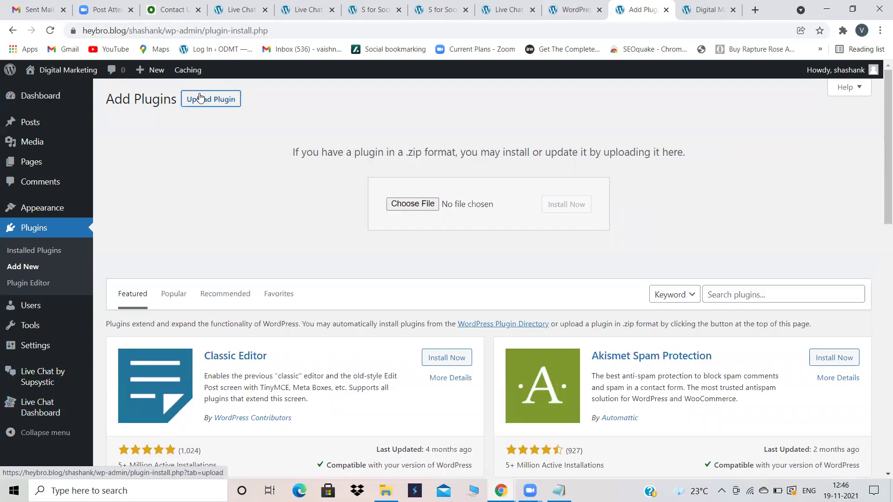
pyautogui.click(45, 226)
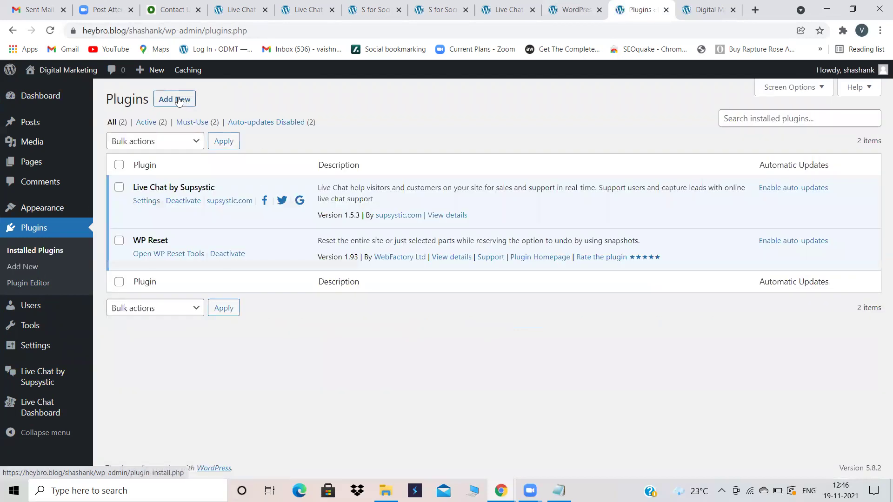
pyautogui.click(179, 99)
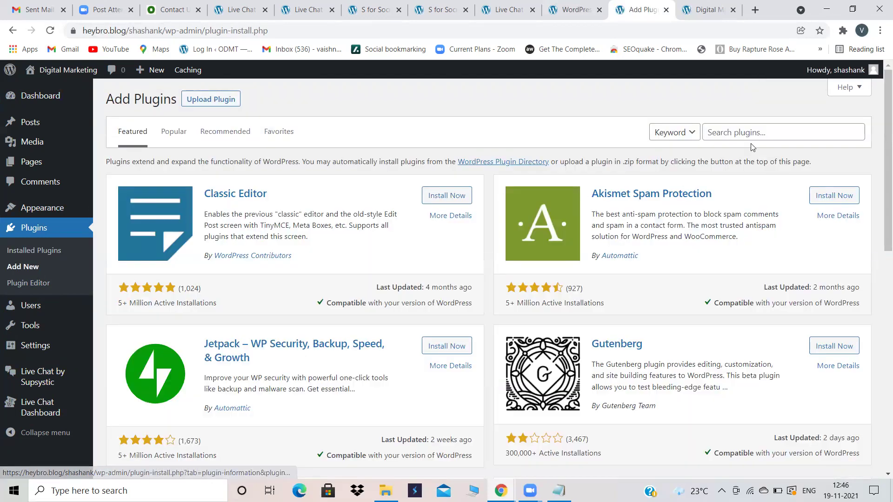
# Step: Search the plugin directory for 'chat bot', trying the 'chat bot by supsystic' suggestion
pyautogui.click(740, 130)
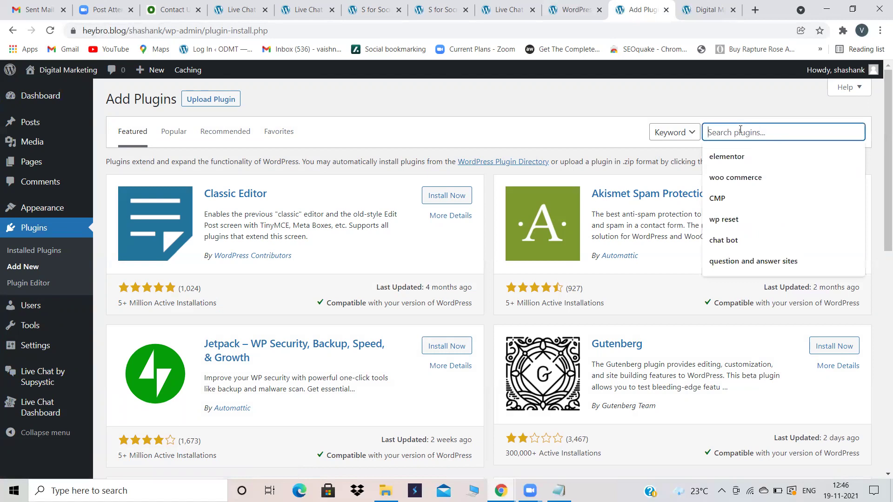
pyautogui.click(739, 240)
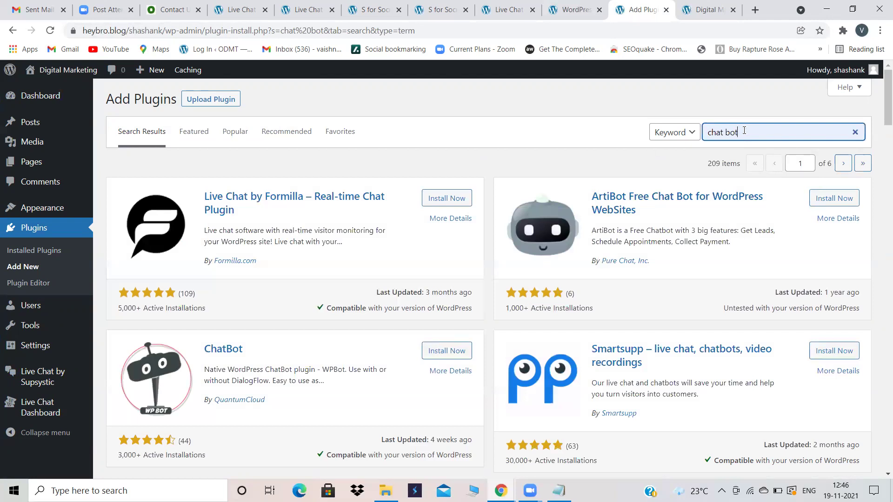
pyautogui.click(744, 130)
pyautogui.click(744, 176)
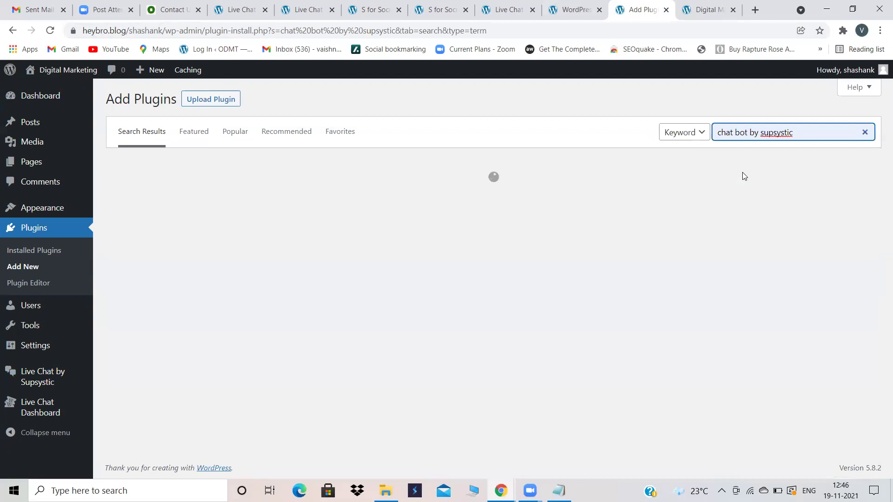
pyautogui.moveTo(804, 133); pyautogui.dragTo(750, 135)
pyautogui.press('BackSpace')
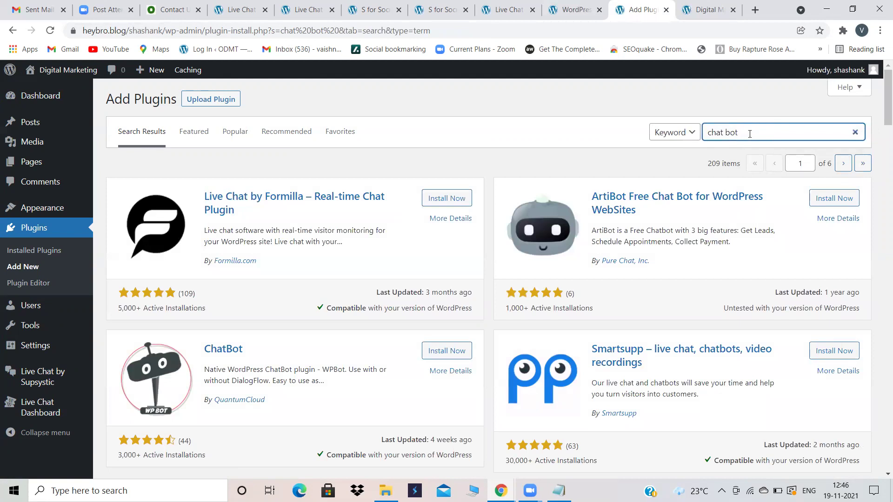
# Step: Replace the search words with 'collect.chat', fixing the typos along the way
pyautogui.click(749, 134)
pyautogui.press('BackSpace')
pyautogui.press('BackSpace')
pyautogui.press('BackSpace')
pyautogui.press('BackSpace')
pyautogui.press('BackSpace')
pyautogui.press('BackSpace')
pyautogui.press('BackSpace')
pyautogui.press('BackSpace')
pyautogui.press('BackSpace')
pyautogui.write('COLLECT.CHAT')
pyautogui.press('BackSpace')
pyautogui.press('BackSpace')
pyautogui.press('BackSpace')
pyautogui.press('BackSpace')
pyautogui.press('BackSpace')
pyautogui.press('BackSpace')
pyautogui.press('BackSpace')
pyautogui.press('BackSpace')
pyautogui.press('BackSpace')
pyautogui.press('BackSpace')
pyautogui.press('BackSpace')
pyautogui.press('BackSpace')
pyautogui.write('collext')
pyautogui.press('BackSpace')
pyautogui.press('BackSpace')
pyautogui.write('ct.chat')
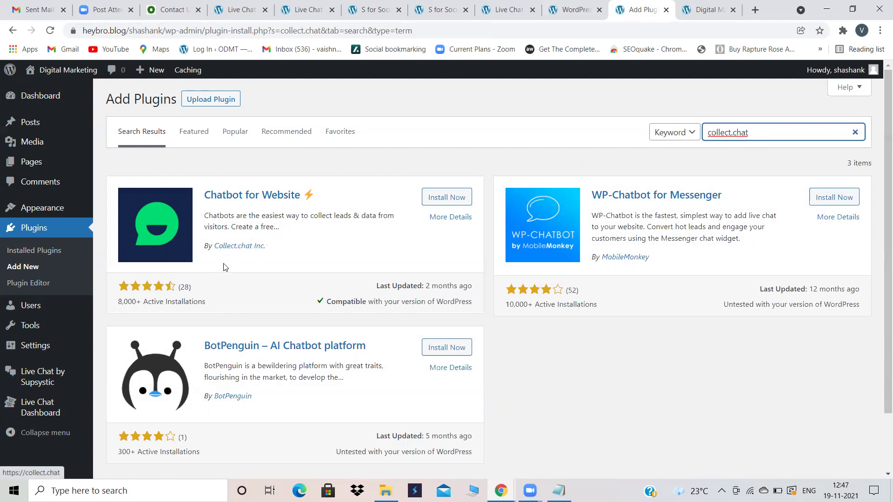
# Step: Install and activate Chatbot for Website by Collect.chat, then start a free Collect.chat account
pyautogui.click(446, 205)
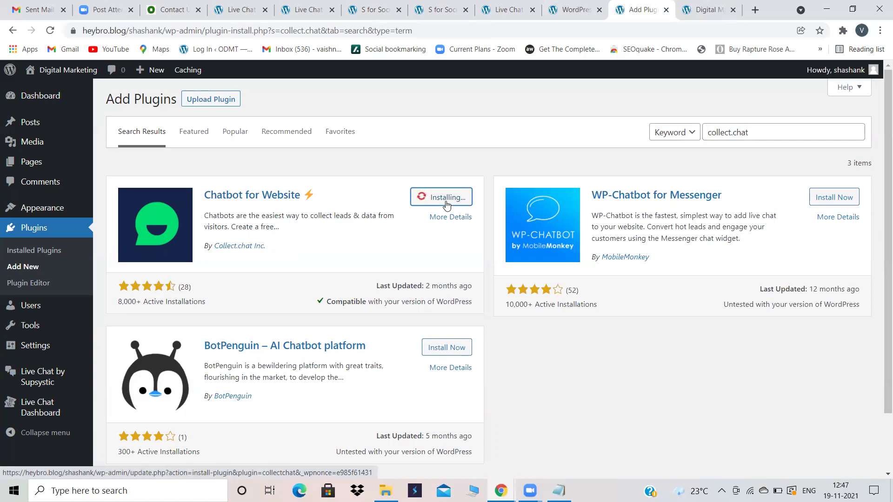
pyautogui.click(446, 199)
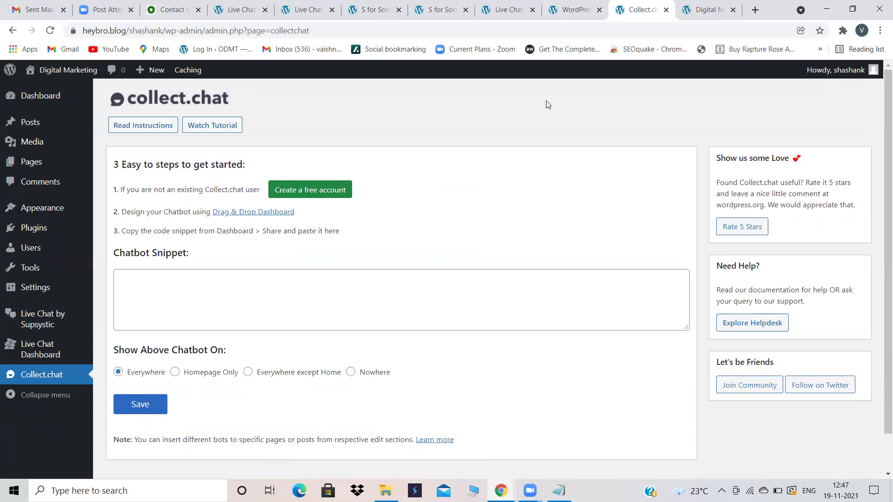
pyautogui.click(723, 5)
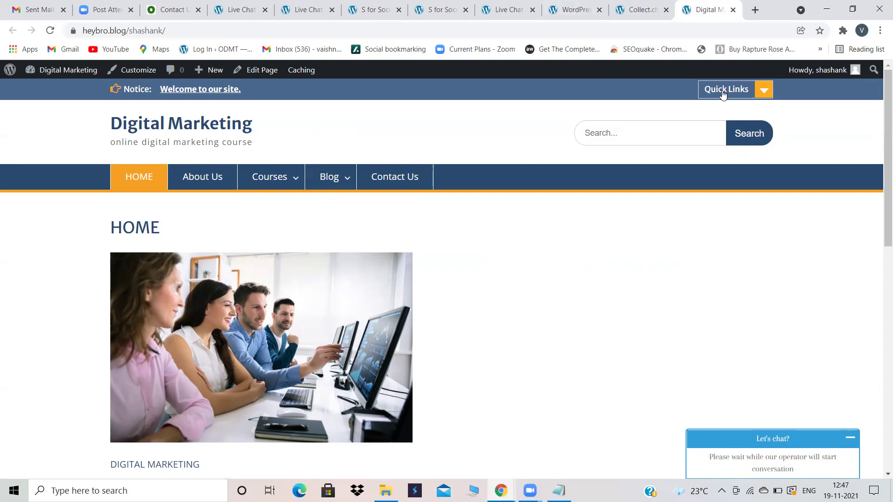
pyautogui.click(653, 5)
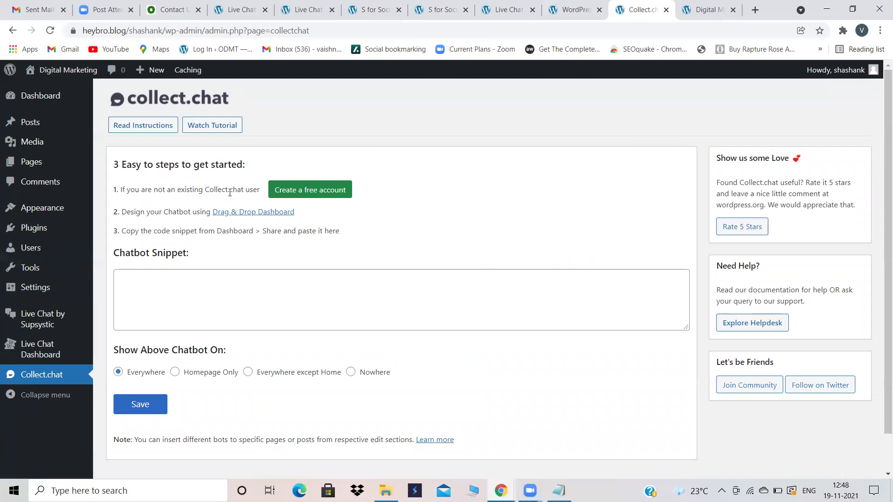
pyautogui.click(311, 195)
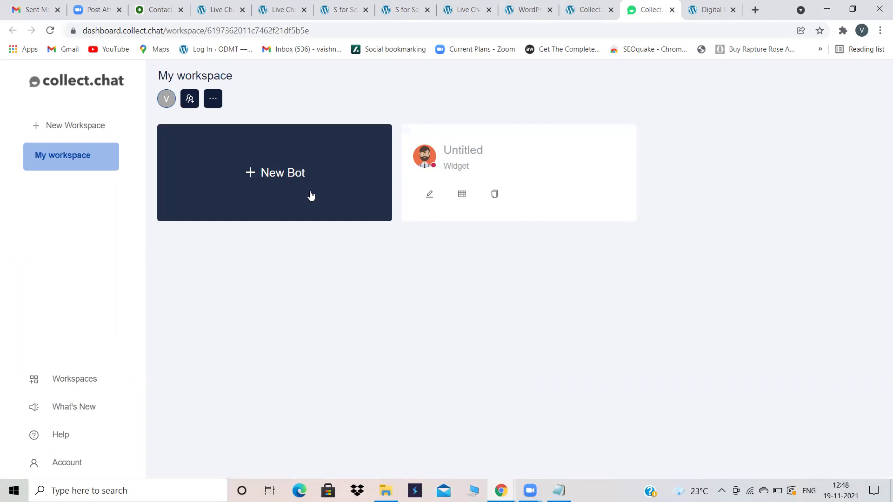
# Step: Create a new Widget bot from scratch in Collect.chat
pyautogui.click(285, 173)
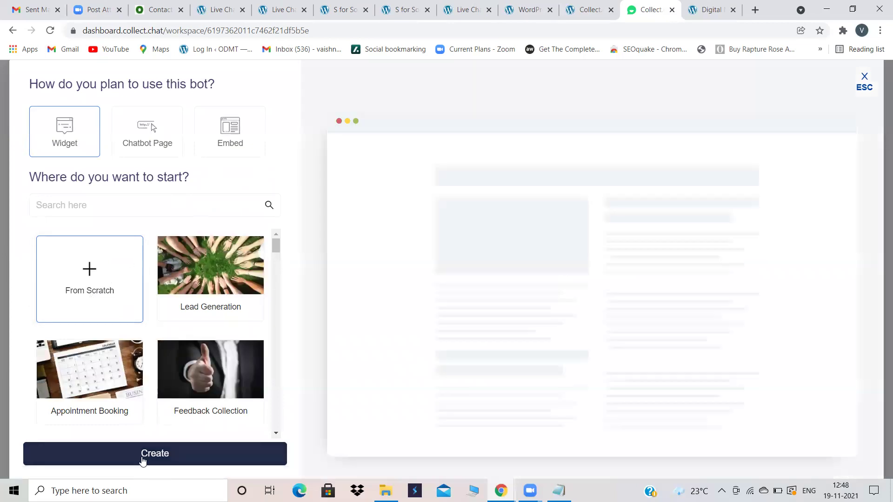
pyautogui.click(146, 456)
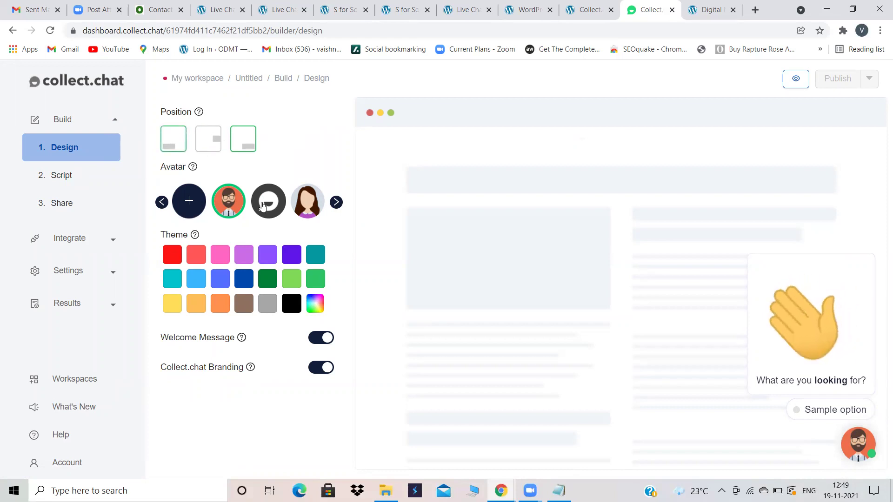
# Step: Set the bot's avatar to the woman icon and move to the 2. Script step
pyautogui.click(307, 201)
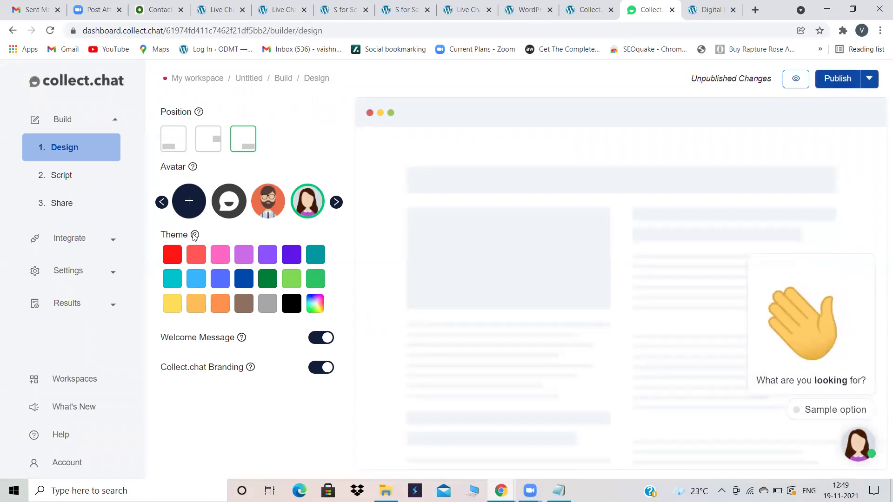
pyautogui.click(233, 198)
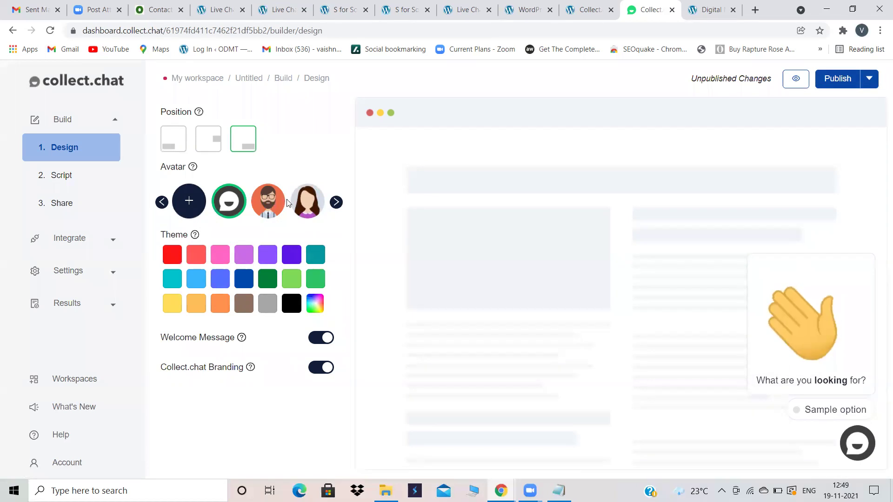
pyautogui.click(303, 204)
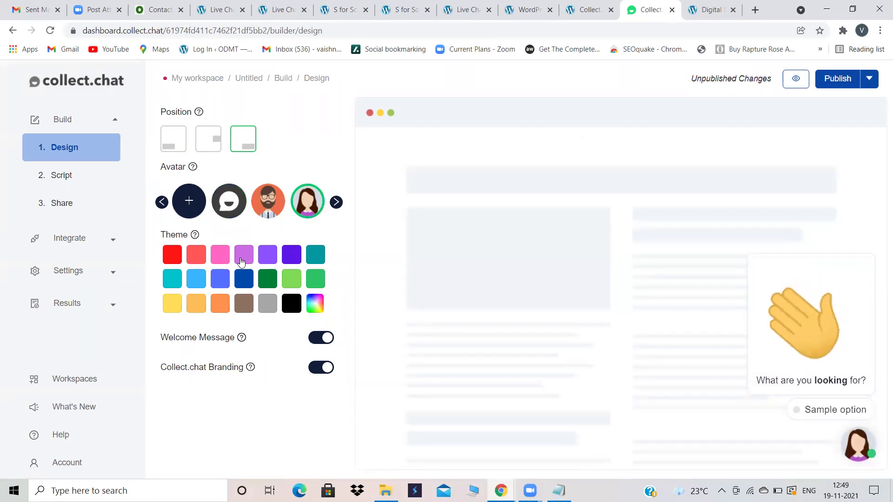
pyautogui.click(70, 176)
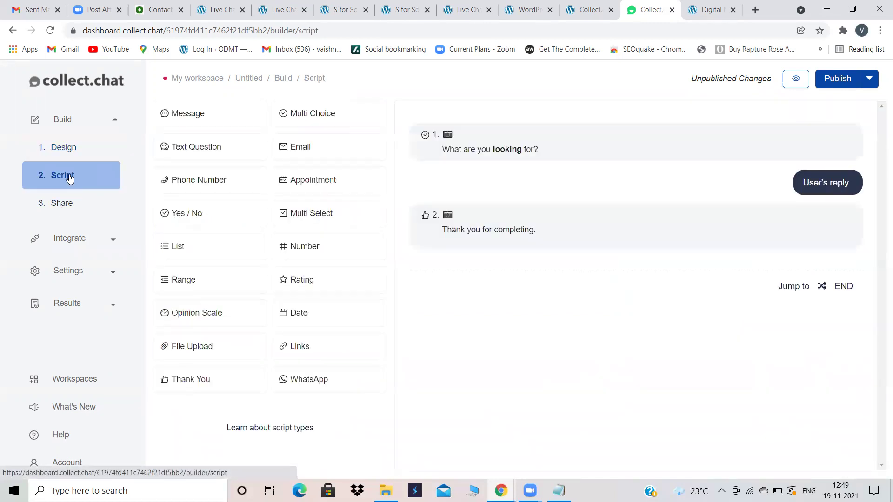
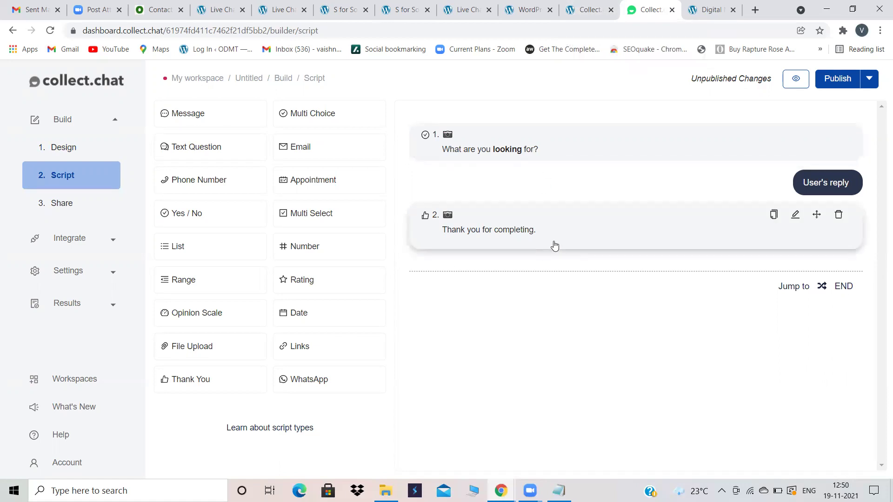
# Step: Replace question 1's Sample option with Job and add Internship as a second answer
pyautogui.click(522, 147)
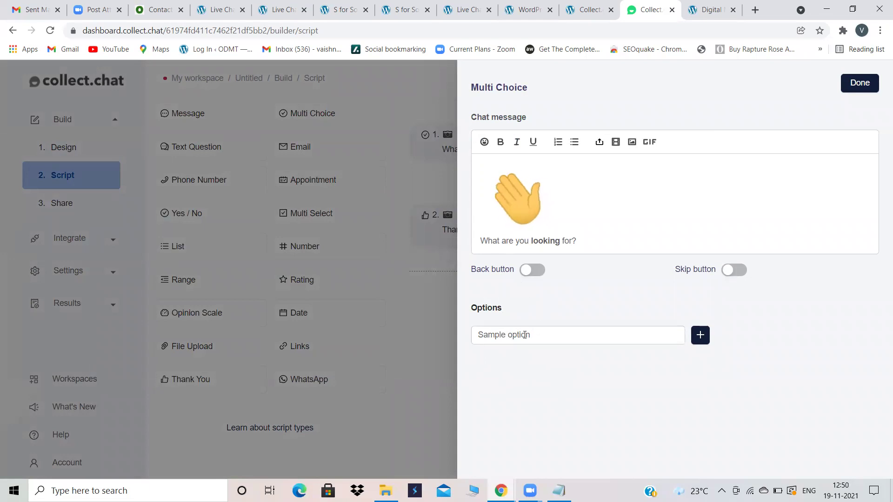
pyautogui.click(486, 334)
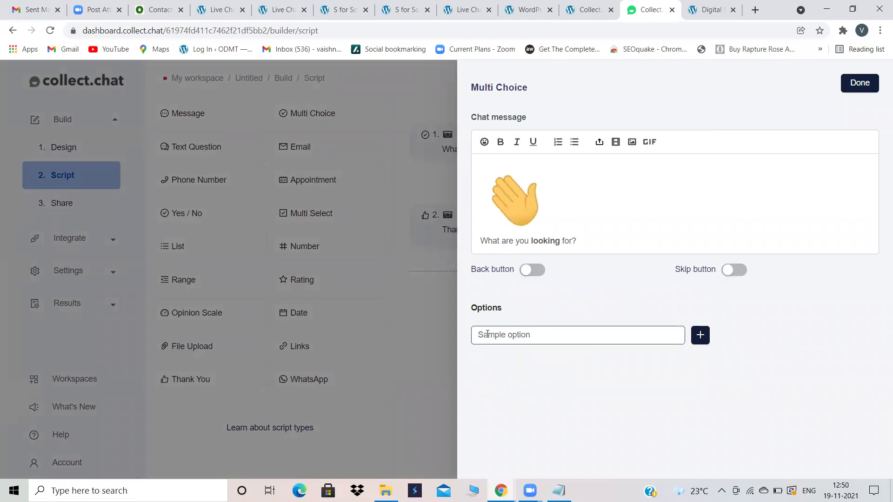
pyautogui.moveTo(535, 335); pyautogui.dragTo(457, 336)
pyautogui.press('BackSpace')
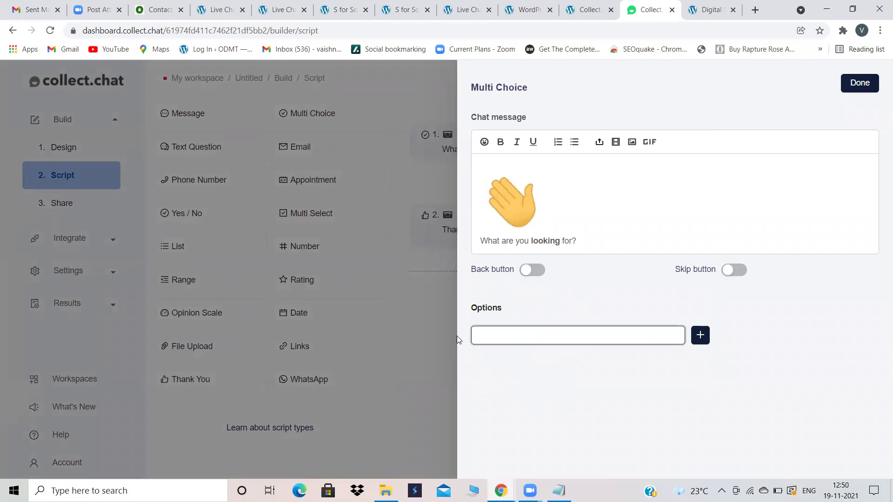
pyautogui.write('Job')
pyautogui.click(700, 335)
pyautogui.click(550, 361)
pyautogui.write('Interns')
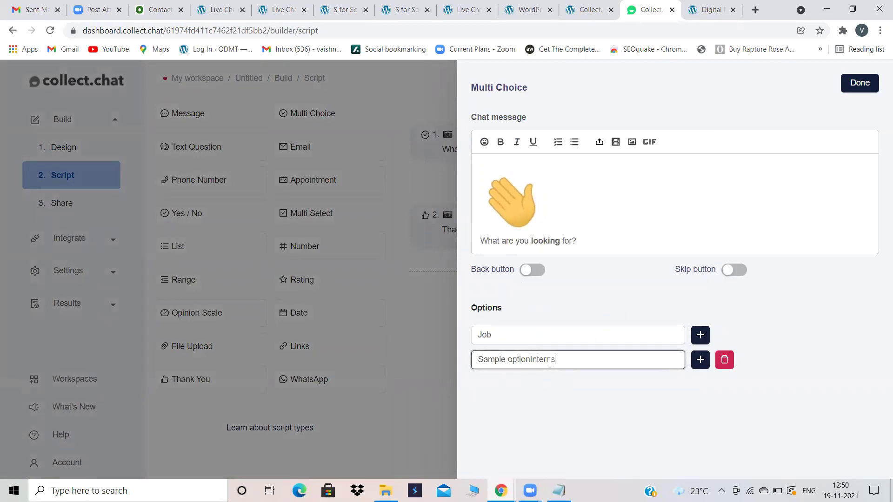
pyautogui.write('hip')
pyautogui.moveTo(532, 360); pyautogui.dragTo(464, 362)
pyautogui.press('BackSpace')
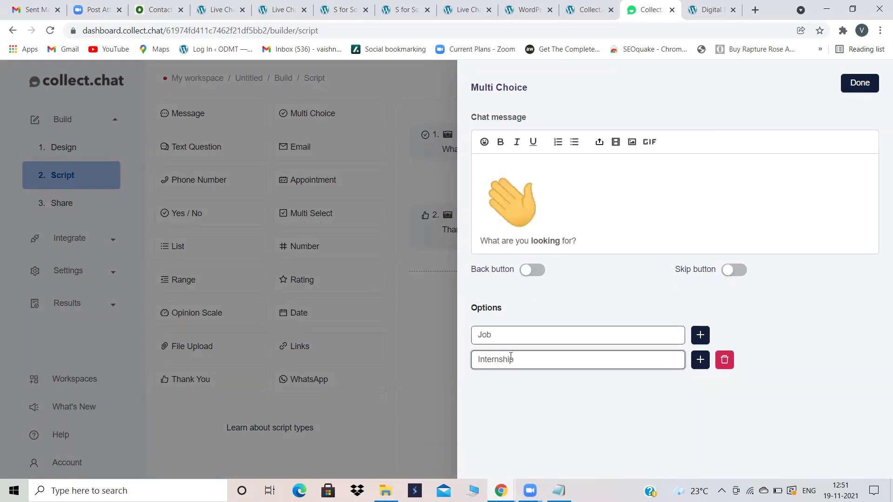
pyautogui.click(858, 83)
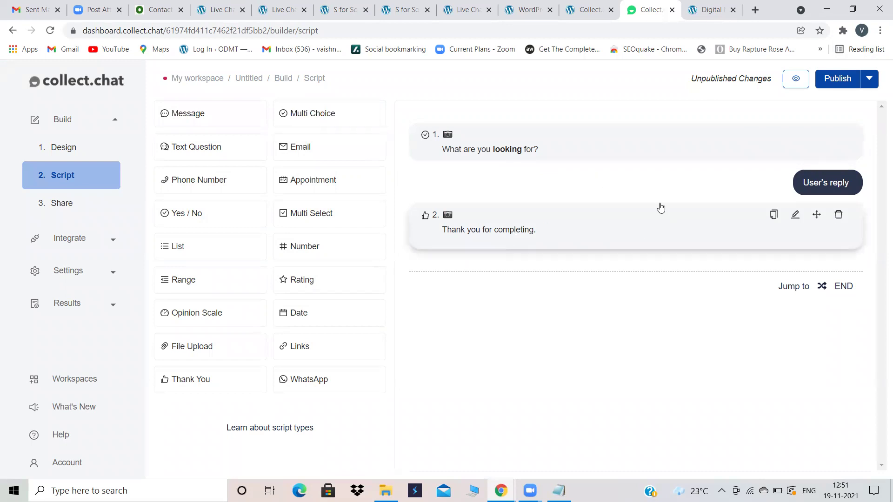
# Step: Append a new multi-choice question and set its message to 'Are you a ?'
pyautogui.click(303, 114)
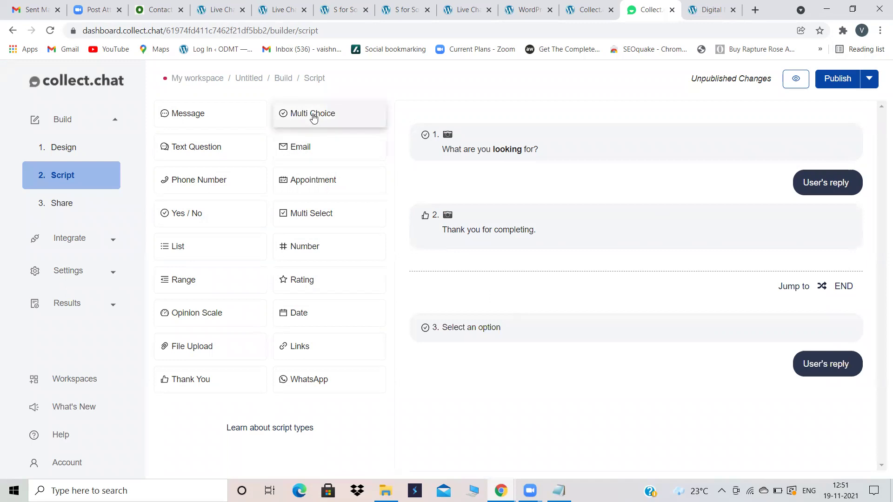
pyautogui.moveTo(718, 331)
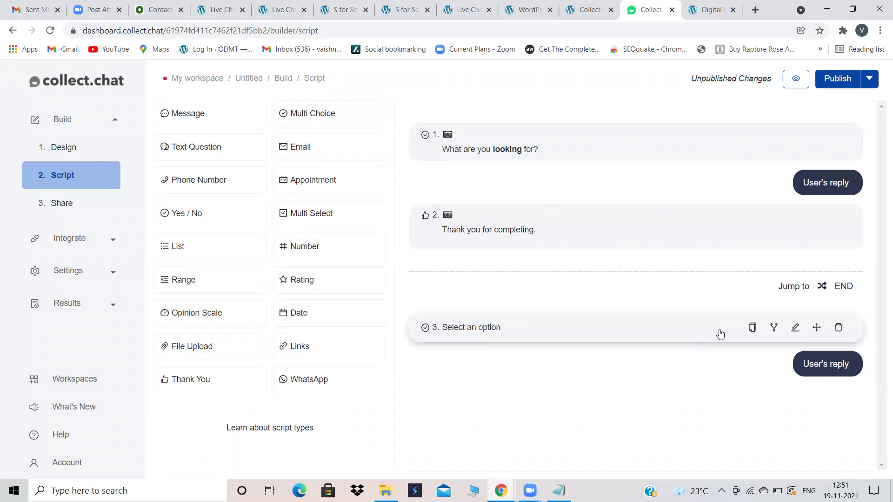
pyautogui.click(794, 328)
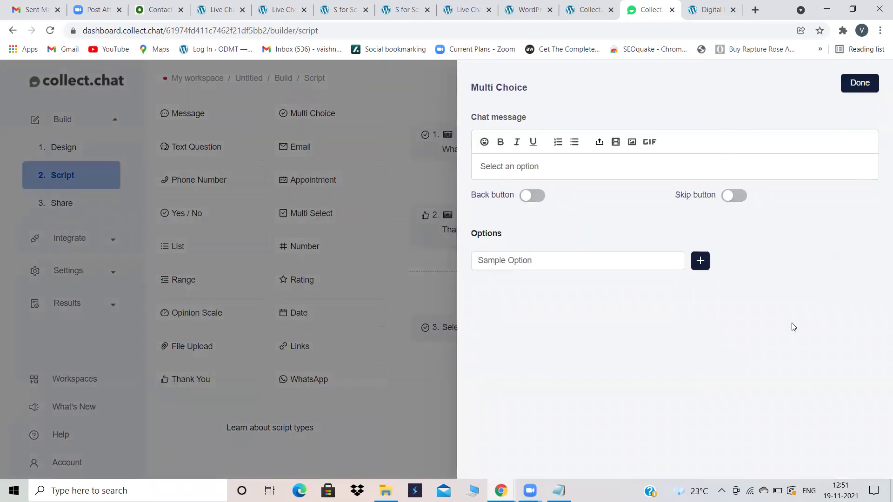
pyautogui.moveTo(545, 160); pyautogui.dragTo(444, 158)
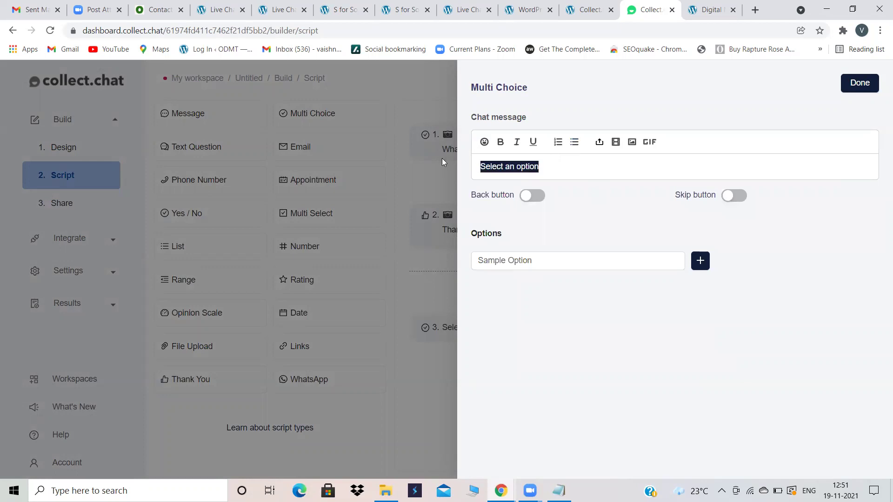
pyautogui.press('BackSpace')
pyautogui.write('Are y')
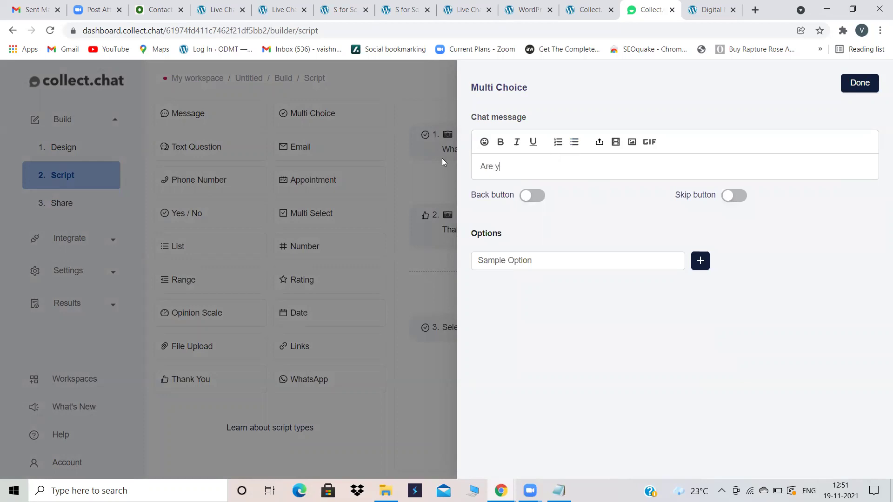
pyautogui.write('ou a ?')
# Step: Give the question the options Working professional and Student
pyautogui.moveTo(596, 253); pyautogui.dragTo(460, 265)
pyautogui.press('BackSpace')
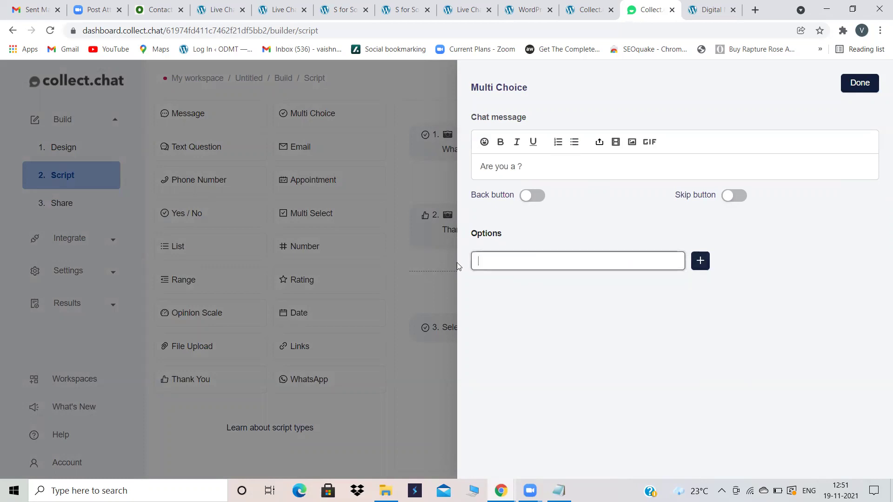
pyautogui.write('Working professional')
pyautogui.click(700, 260)
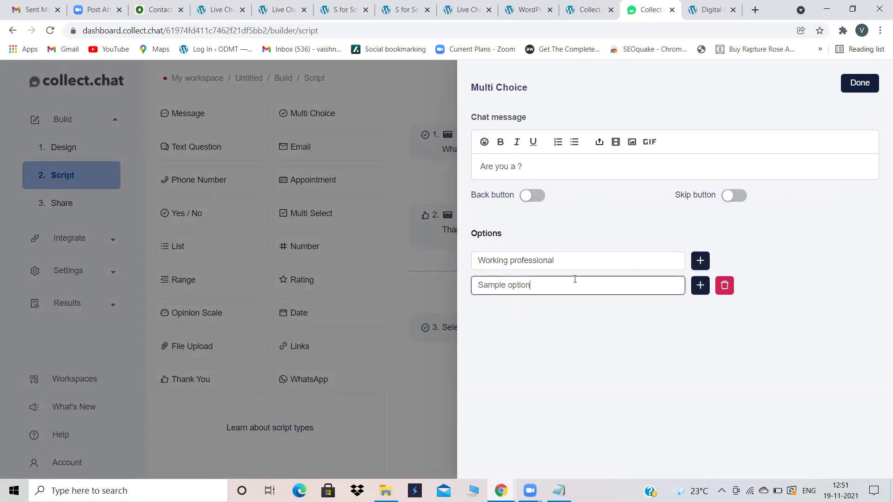
pyautogui.press('BackSpace')
pyautogui.press('BackSpace')
pyautogui.press('BackSpace')
pyautogui.press('BackSpace')
pyautogui.press('BackSpace')
pyautogui.press('BackSpace')
pyautogui.press('BackSpace')
pyautogui.press('BackSpace')
pyautogui.press('BackSpace')
pyautogui.press('BackSpace')
pyautogui.press('BackSpace')
pyautogui.press('BackSpace')
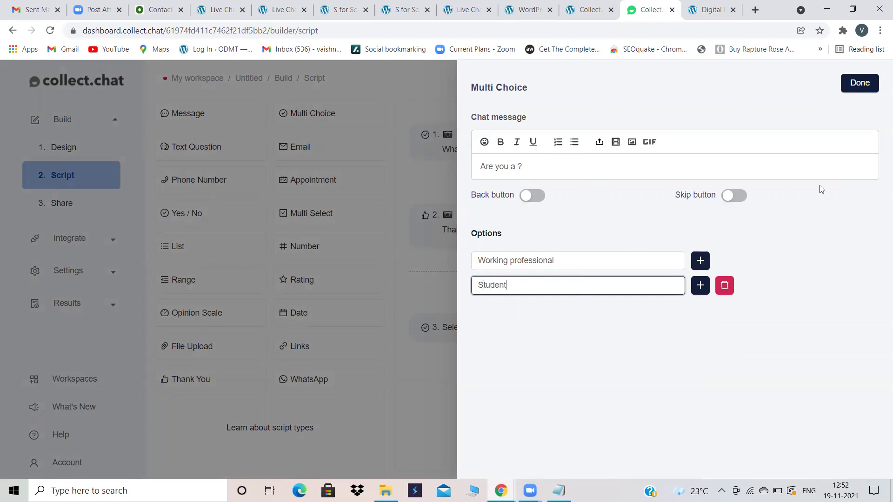
pyautogui.click(860, 82)
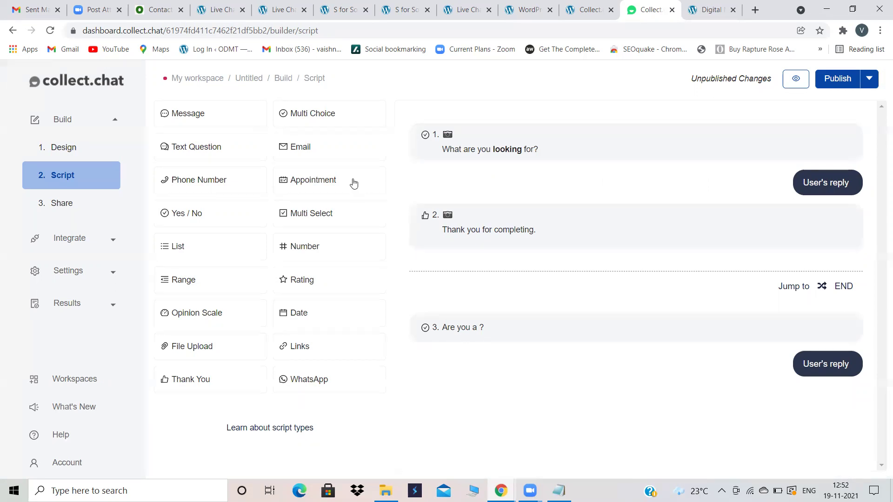
# Step: Append Email, Phone Number and another Multi Choice block to the script
pyautogui.click(319, 151)
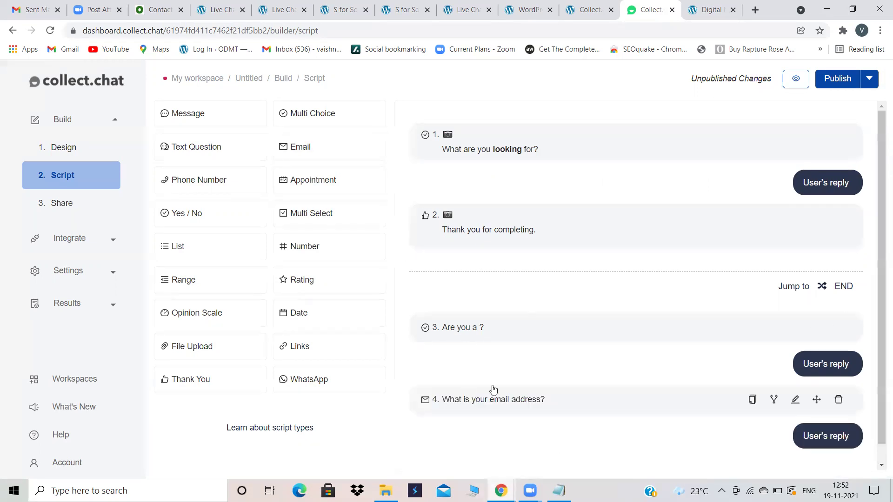
pyautogui.click(182, 180)
pyautogui.moveTo(506, 386)
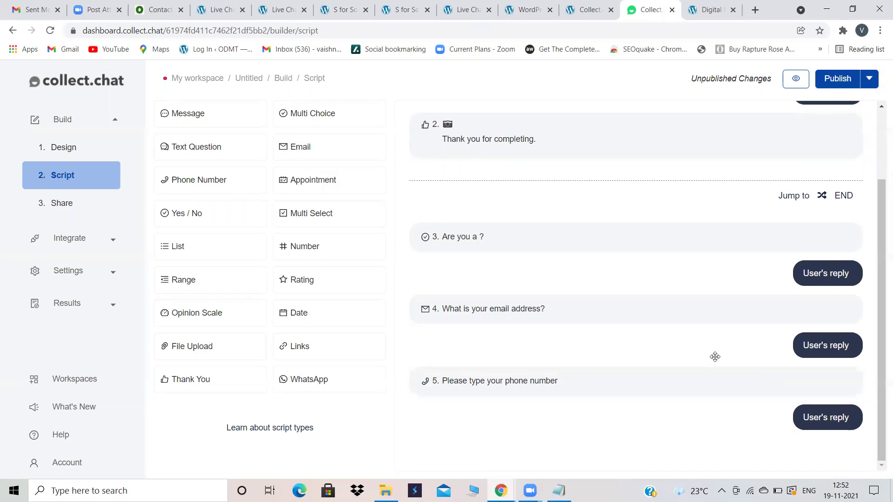
pyautogui.click(290, 117)
# Step: Change question 6's message to 'DO you want to learn'
pyautogui.scroll(-2, 468, 404)
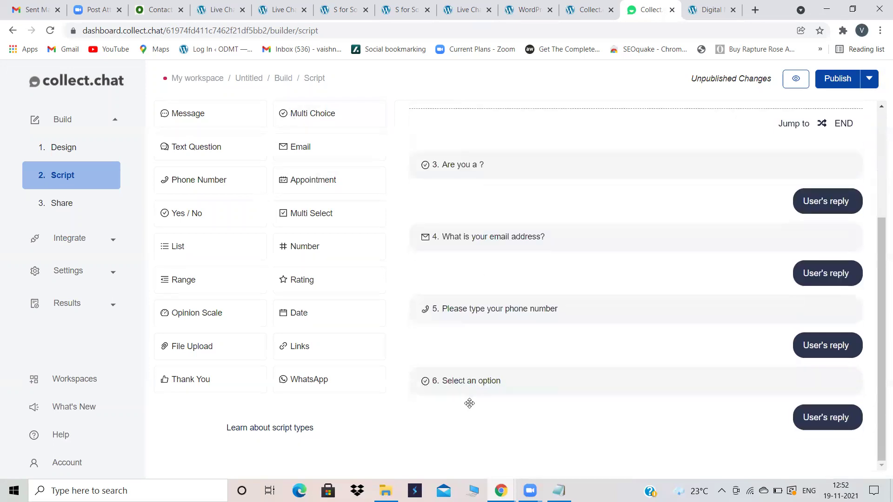
pyautogui.click(493, 379)
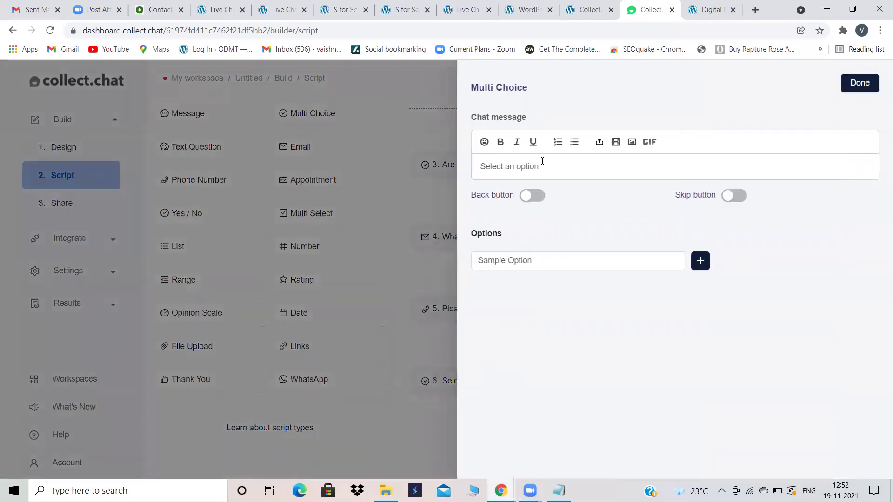
pyautogui.moveTo(542, 161); pyautogui.dragTo(444, 166)
pyautogui.press('BackSpace')
pyautogui.write('DO you want to learn')
# Step: Give question 6 the answer options SEO and Google Ads
pyautogui.click(704, 259)
pyautogui.moveTo(536, 263); pyautogui.dragTo(448, 265)
pyautogui.press('BackSpace')
pyautogui.write('SEO')
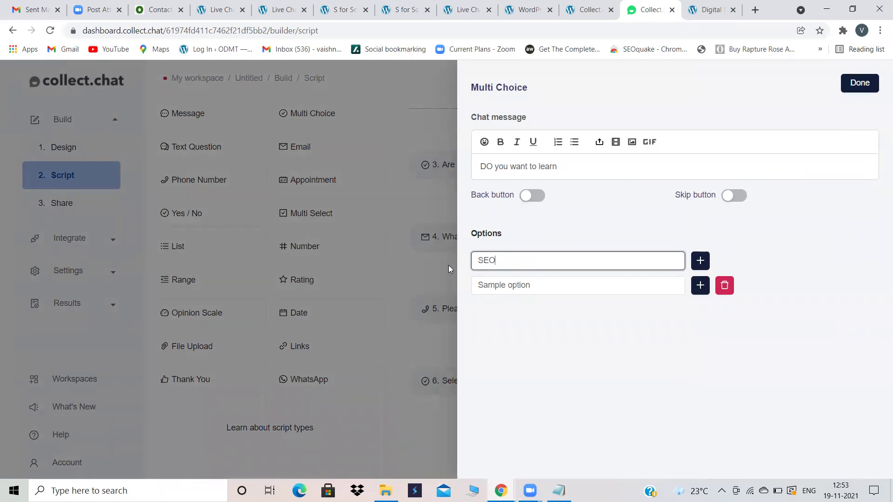
pyautogui.moveTo(533, 285); pyautogui.dragTo(447, 284)
pyautogui.press('BackSpace')
pyautogui.write('Google Ads')
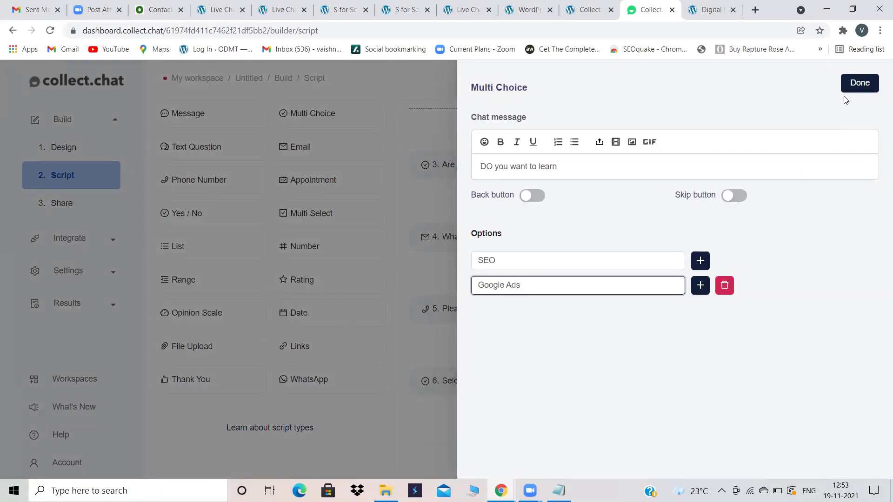
pyautogui.click(856, 84)
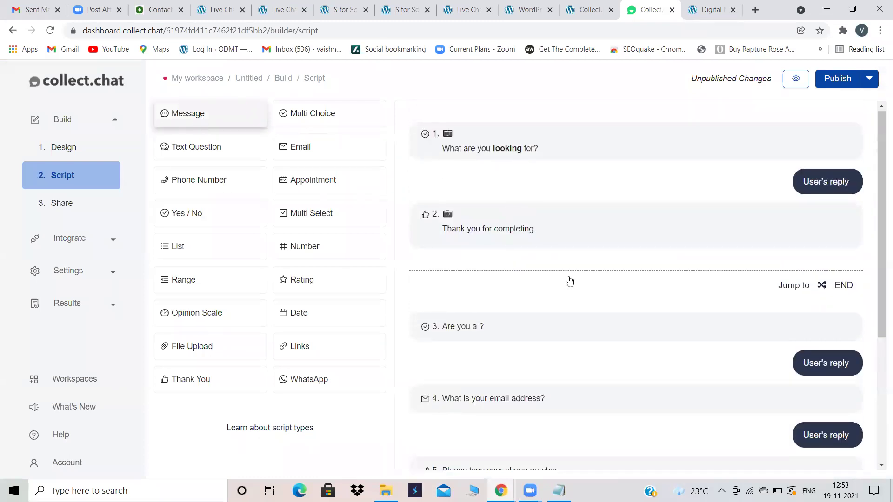
# Step: Move the Hello message to the top and reorder the early script cards
pyautogui.scroll(-3, 572, 289)
pyautogui.scroll(-1, 490, 442)
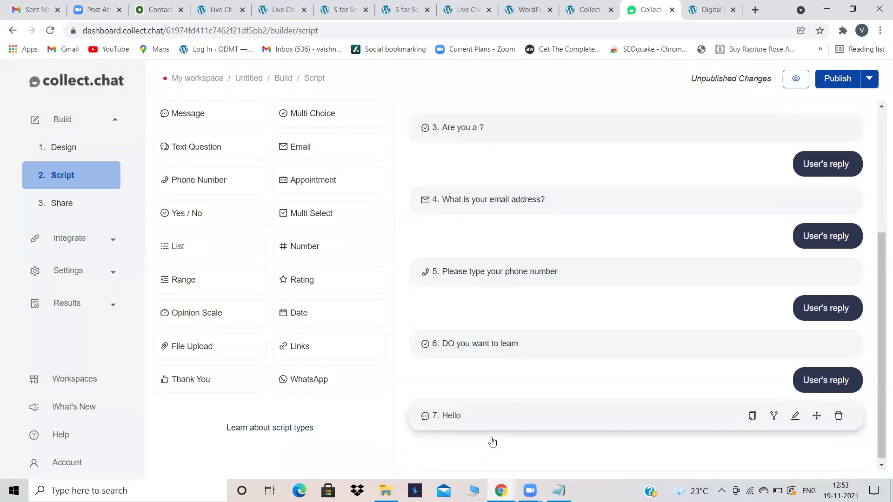
pyautogui.moveTo(461, 413); pyautogui.dragTo(475, 161)
pyautogui.scroll(3, 475, 161)
pyautogui.moveTo(476, 269); pyautogui.dragTo(470, 116)
pyautogui.moveTo(454, 325); pyautogui.dragTo(447, 136)
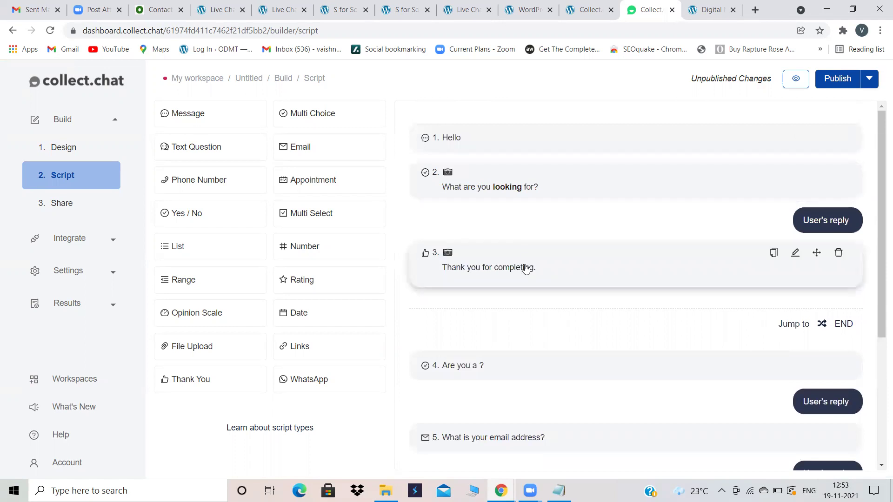
pyautogui.scroll(-2, 524, 266)
# Step: Move the Thank you card to the end of the script
pyautogui.moveTo(469, 130); pyautogui.dragTo(466, 400)
pyautogui.scroll(-2, 467, 400)
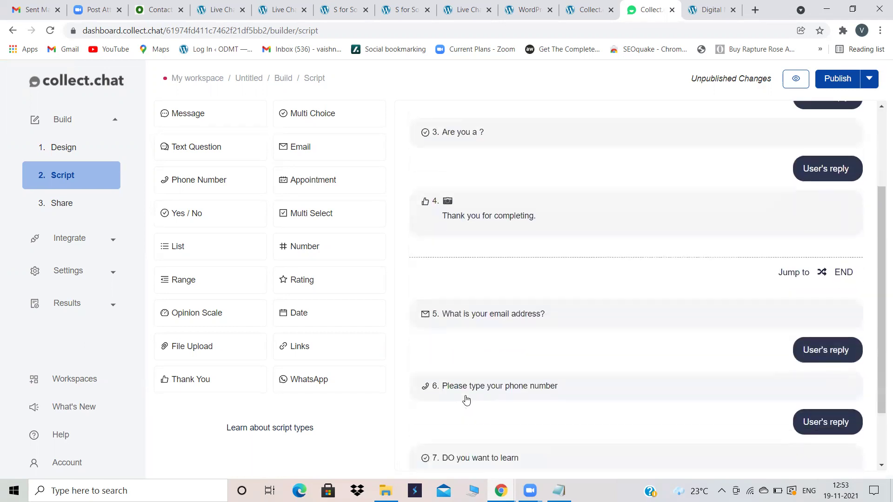
pyautogui.moveTo(485, 217); pyautogui.dragTo(478, 406)
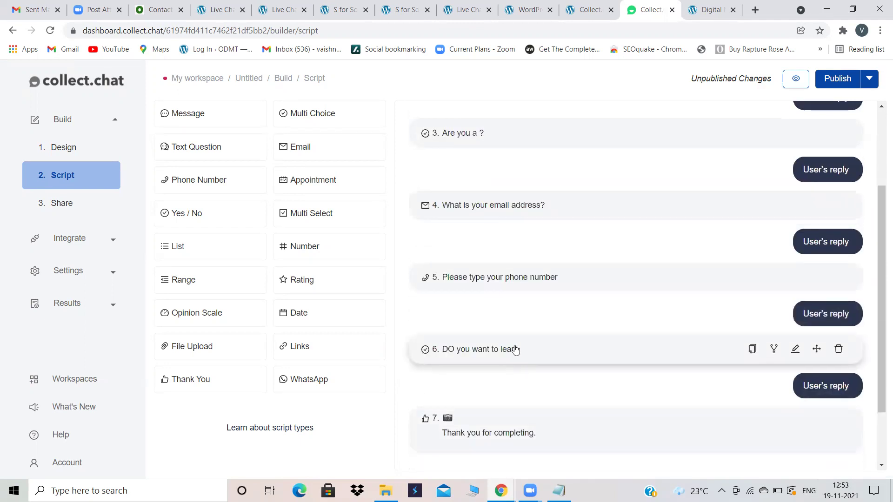
pyautogui.scroll(3, 515, 350)
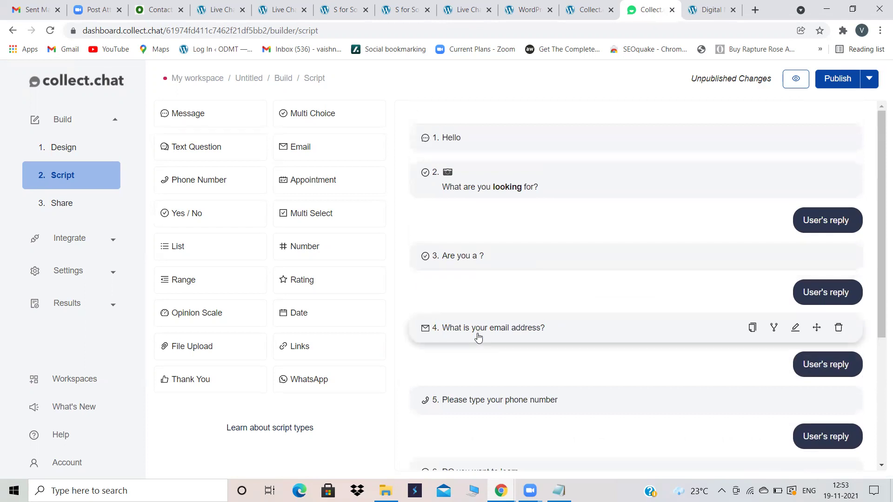
pyautogui.scroll(-3, 509, 335)
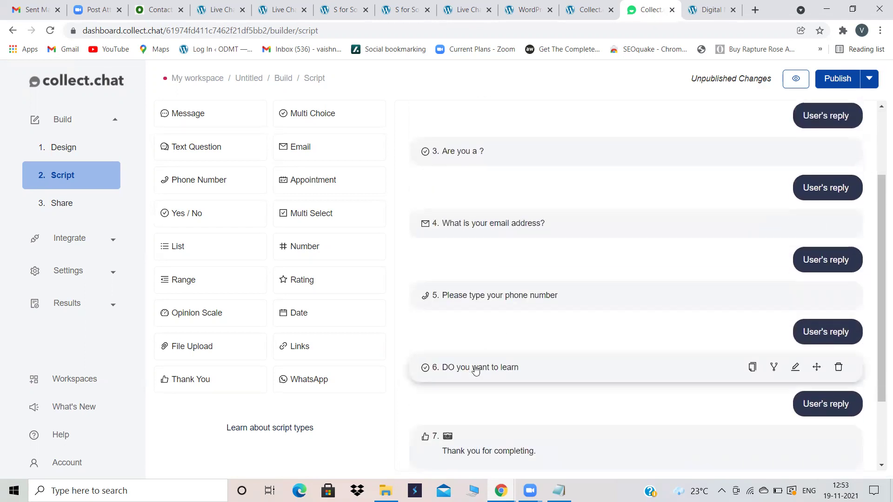
pyautogui.scroll(-2, 519, 387)
pyautogui.scroll(5, 518, 387)
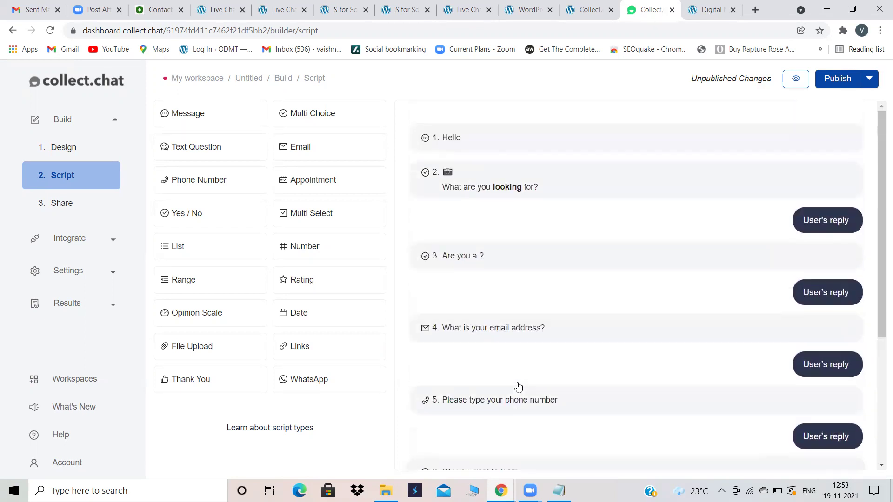
pyautogui.scroll(-3, 530, 316)
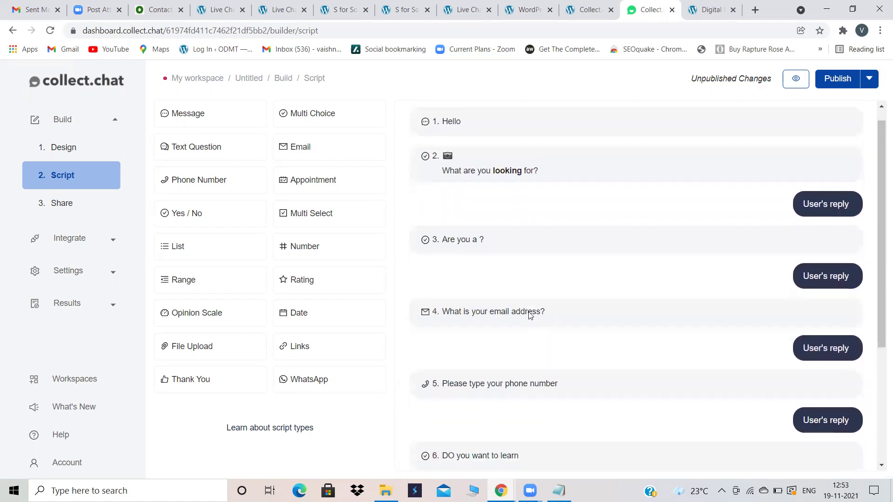
# Step: Place 'DO you want to learn' after the looking-for question and publish
pyautogui.moveTo(494, 378); pyautogui.dragTo(483, 226)
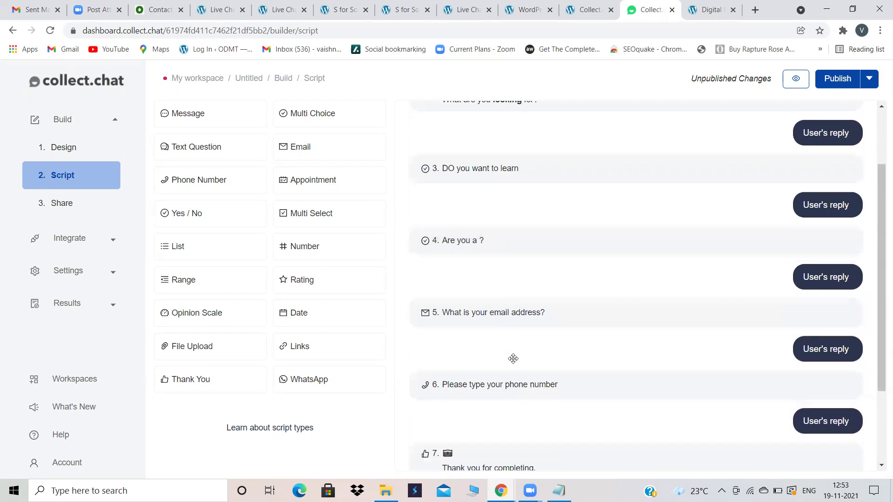
pyautogui.scroll(-2, 572, 404)
pyautogui.scroll(4, 572, 400)
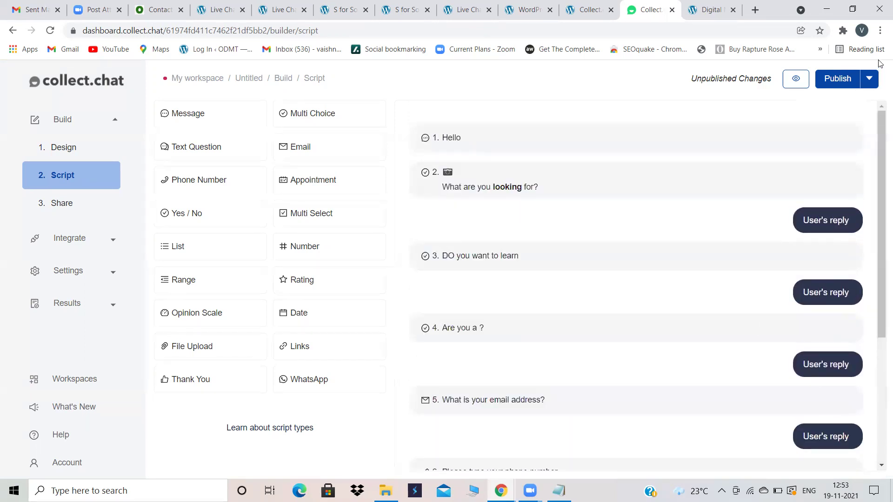
pyautogui.click(836, 77)
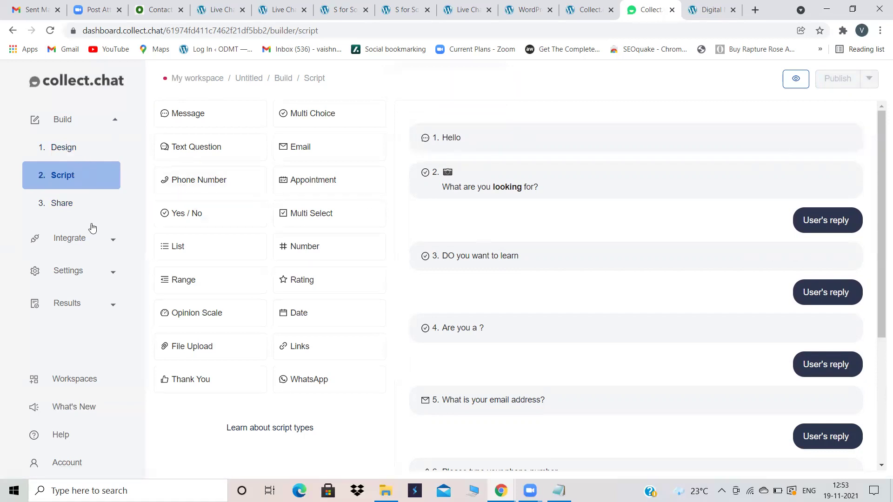
# Step: Copy the chatbot's full Add to Website embed code from the 3. Share page
pyautogui.click(58, 205)
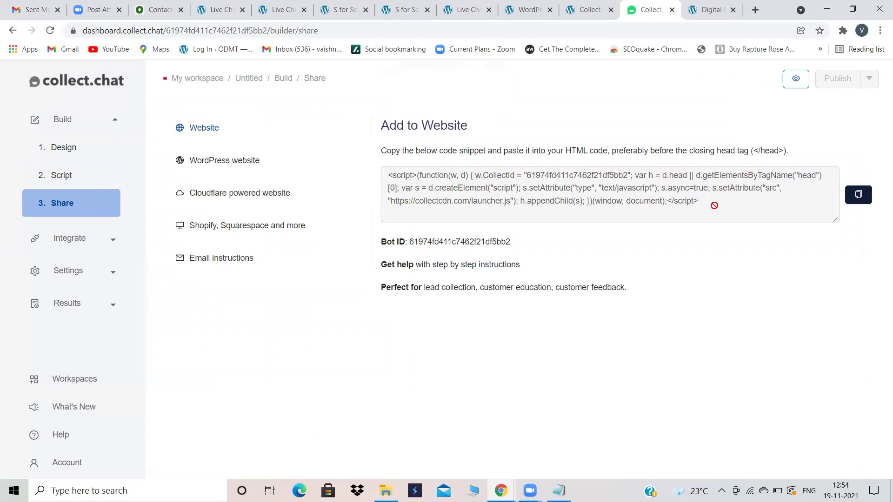
pyautogui.doubleClick(659, 201)
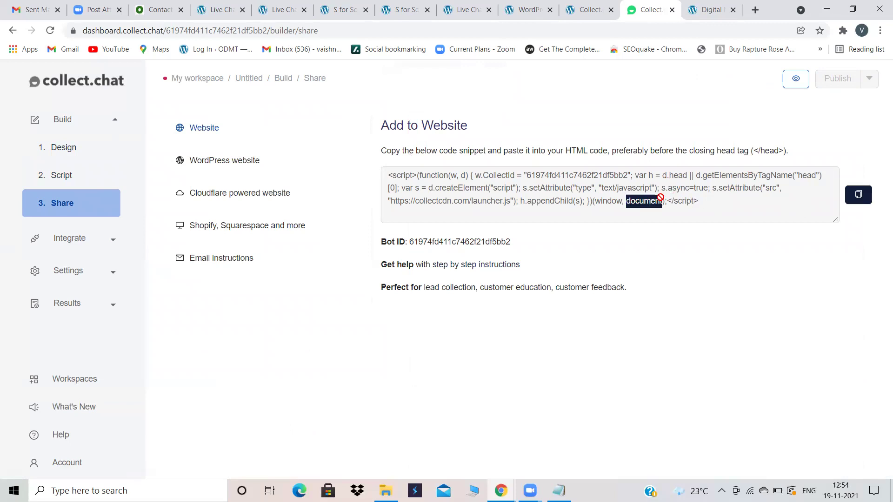
pyautogui.moveTo(709, 200); pyautogui.dragTo(283, 299)
pyautogui.hotkey('ctrl', 'c')
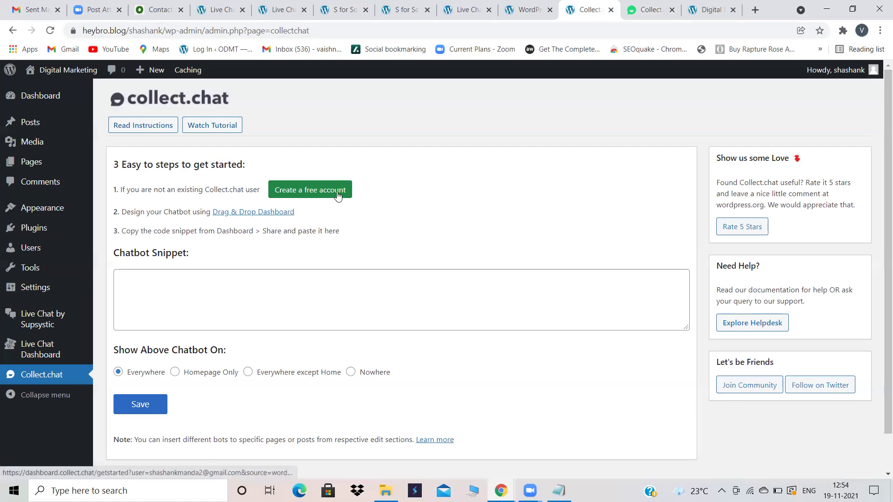
pyautogui.click(647, 9)
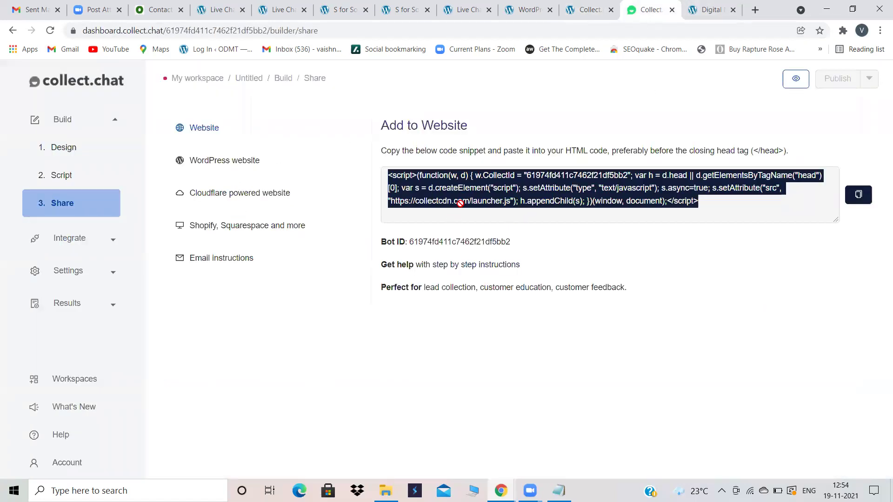
pyautogui.click(576, 4)
# Step: Paste the embed code into Chatbot Snippet, save, and reload the Digital Marketing home page
pyautogui.click(161, 290)
pyautogui.hotkey('ctrl', 'v')
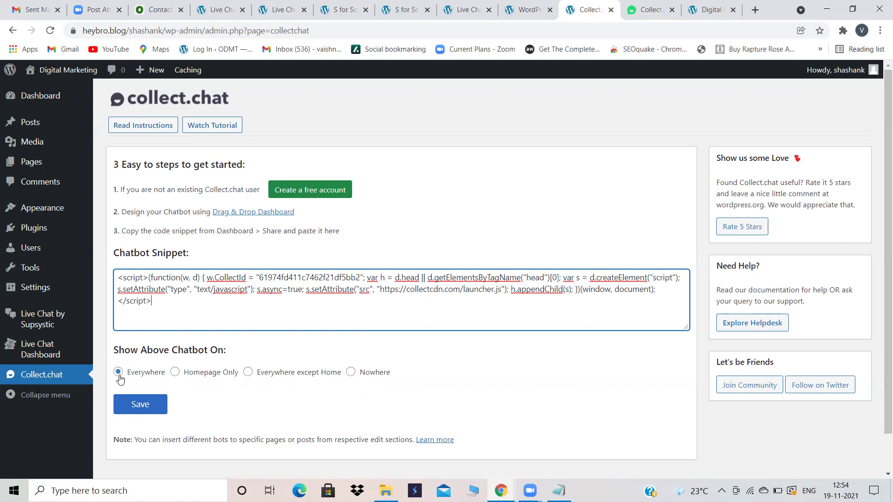
pyautogui.click(136, 400)
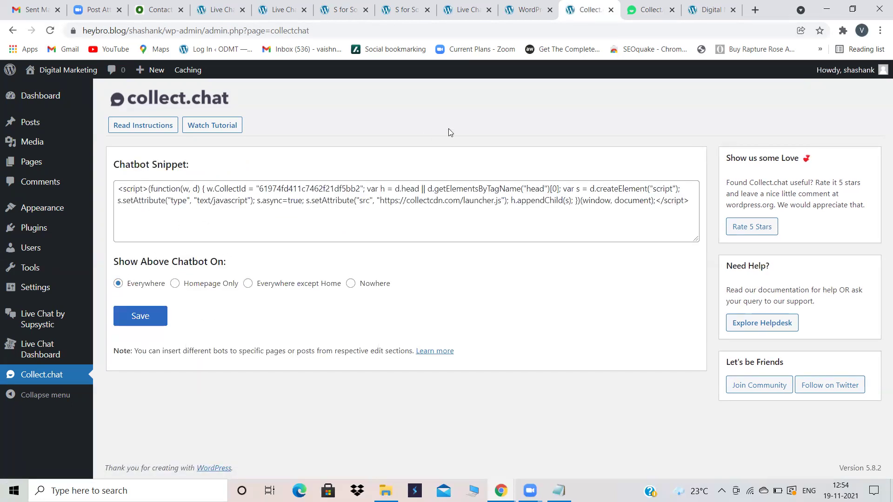
pyautogui.click(700, 5)
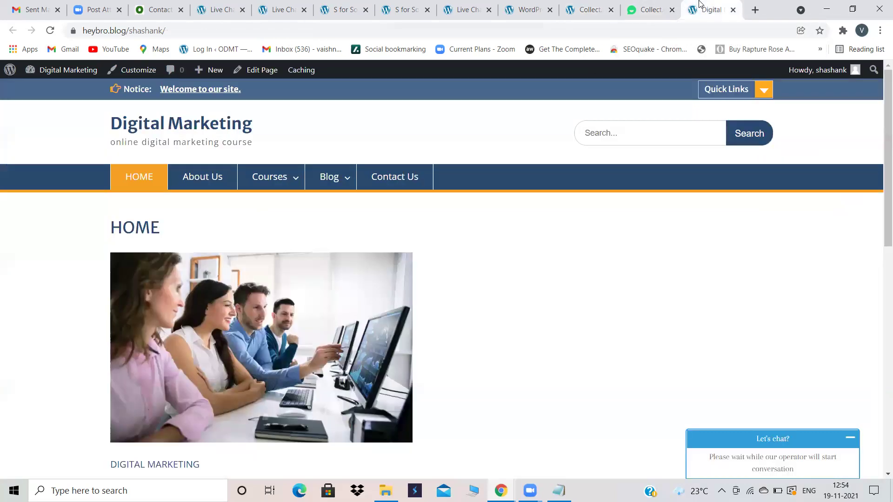
pyautogui.click(51, 31)
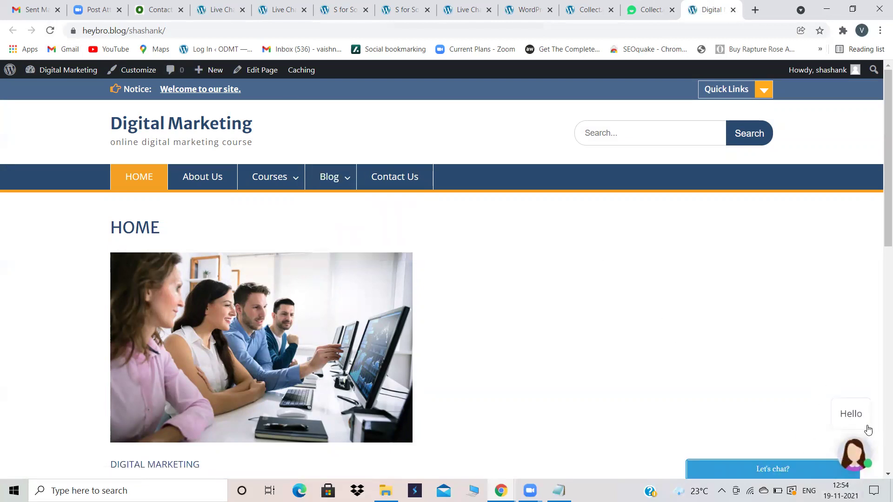
# Step: Open the chatbot on the home page and answer Job, SEO and Working professional
pyautogui.click(852, 456)
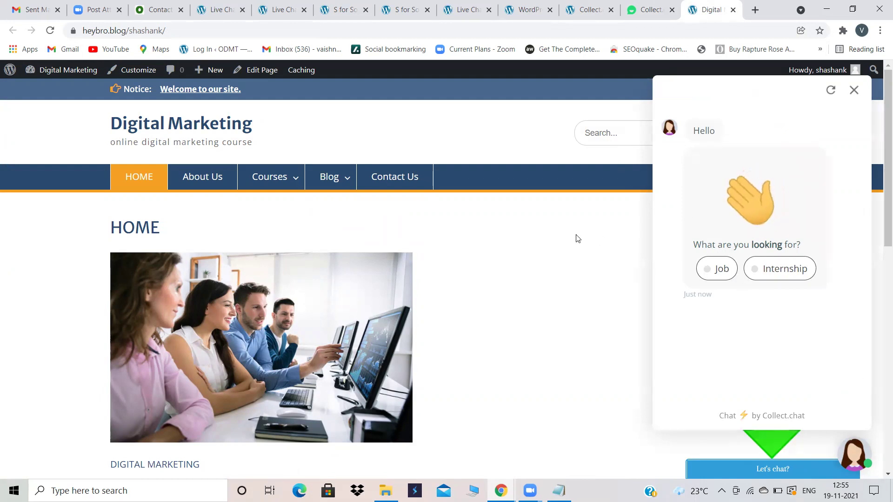
pyautogui.click(716, 268)
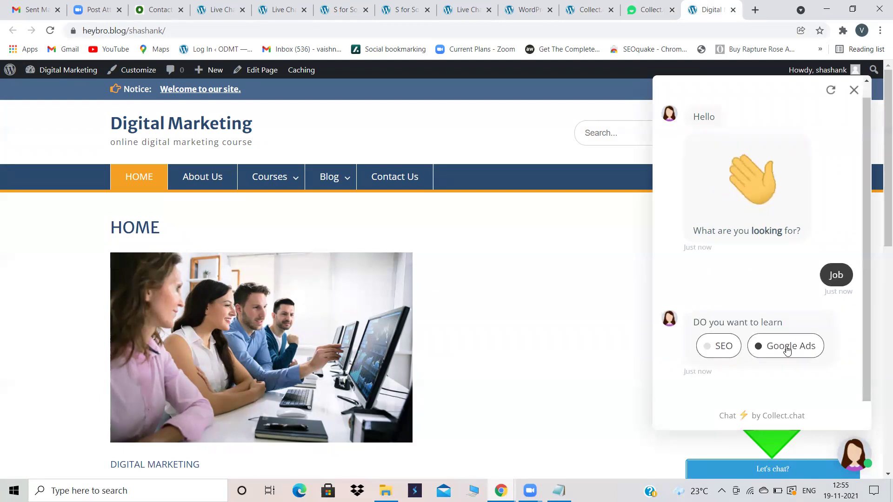
pyautogui.click(722, 348)
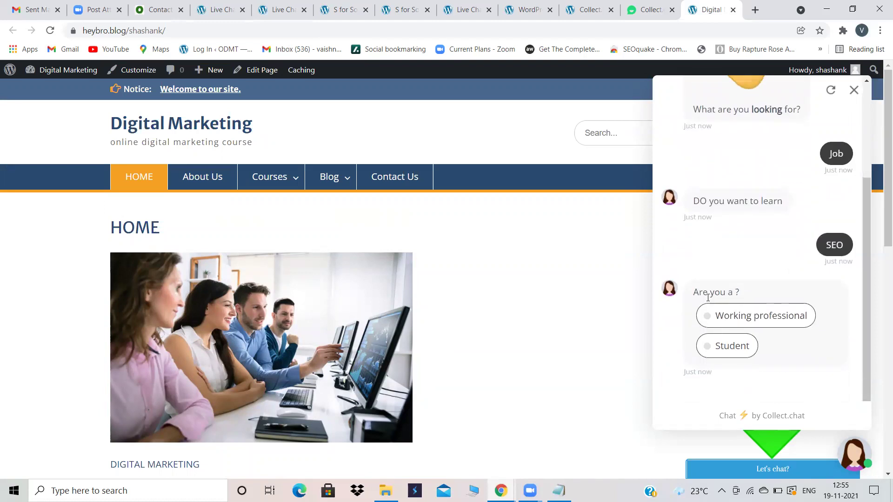
pyautogui.click(725, 321)
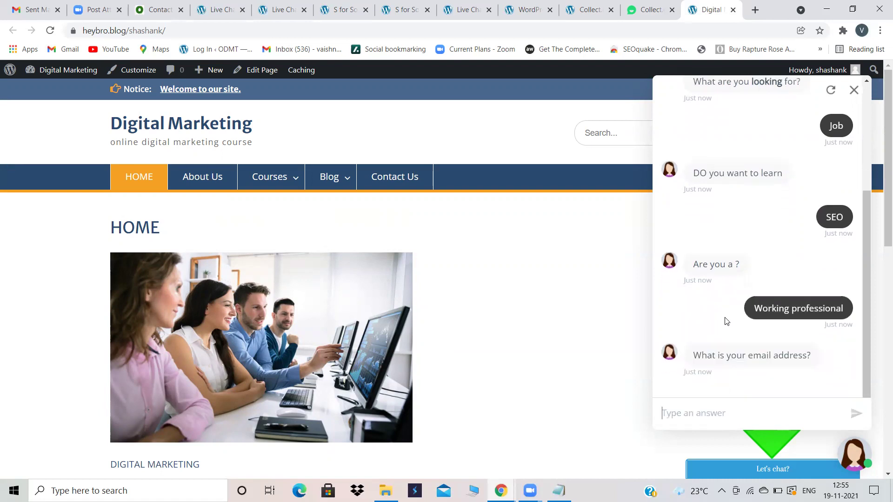
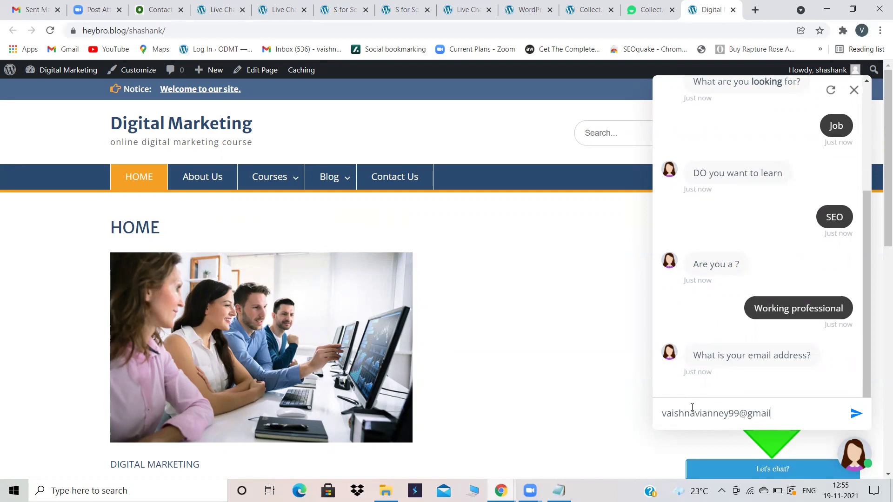
# Step: Submit an email address and a phone number, then close the finished chat
pyautogui.press('Return')
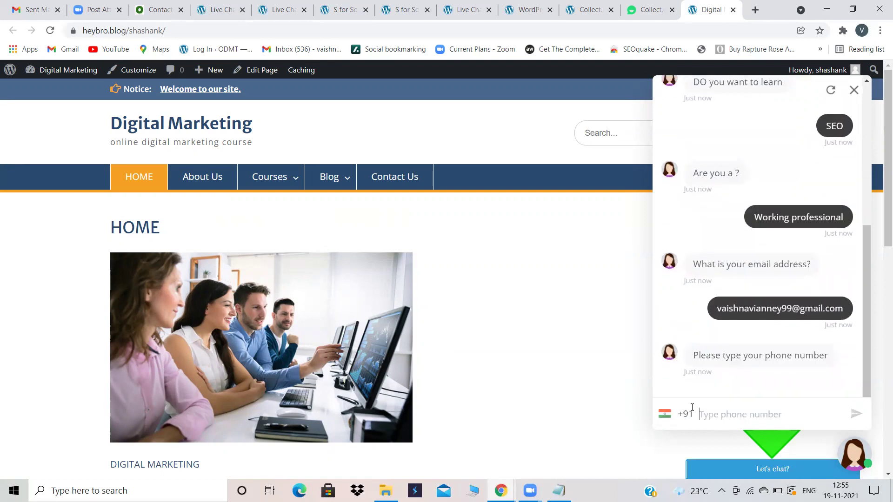
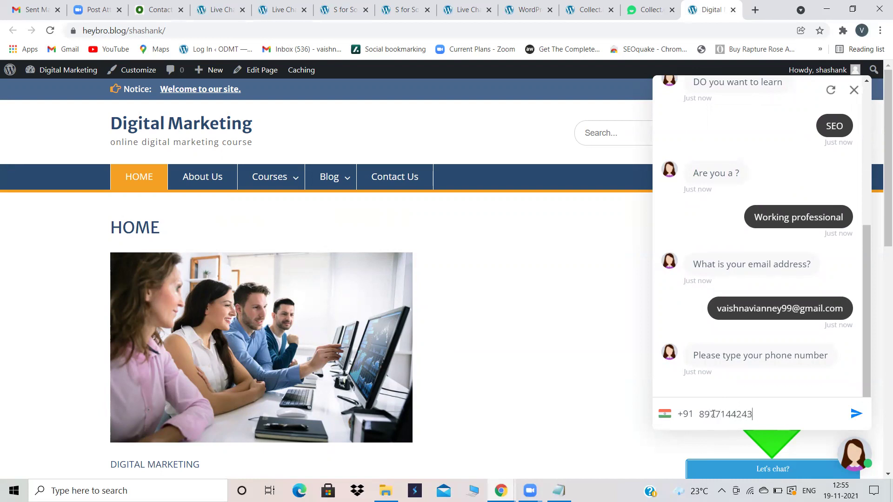
pyautogui.press('Return')
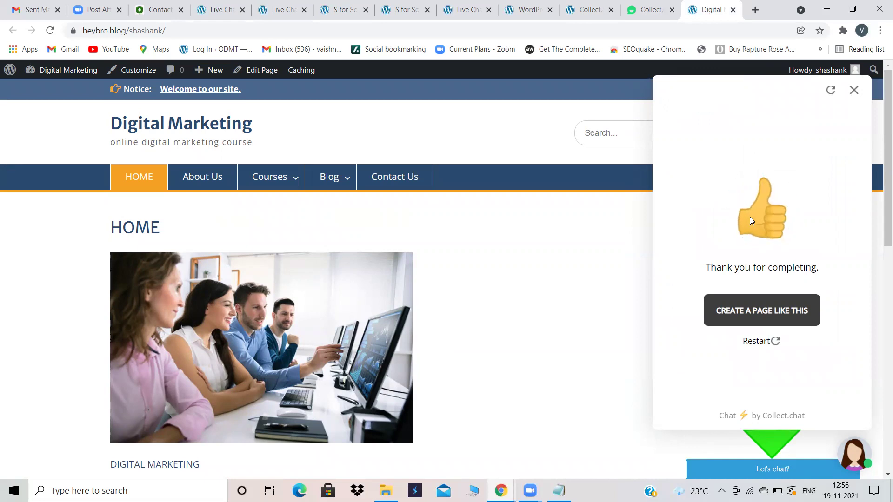
pyautogui.click(854, 92)
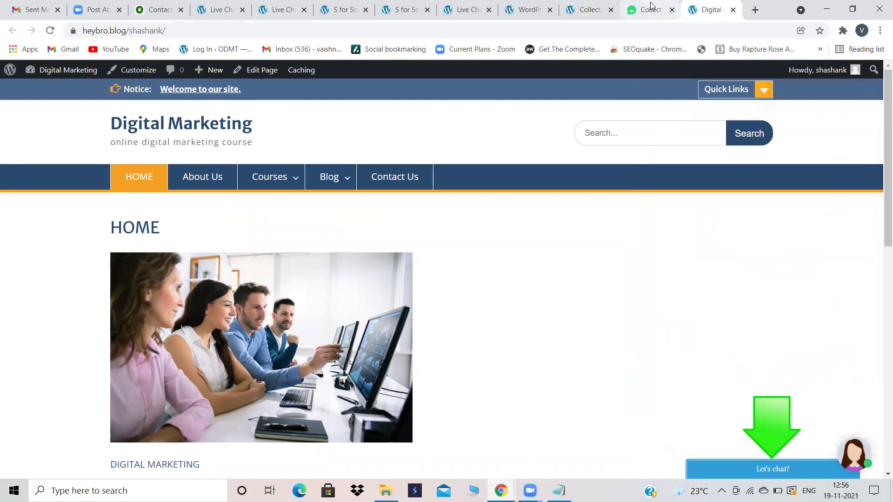
# Step: Look over the bot's Design and Script steps, then return to the 3. Share page
pyautogui.click(651, 6)
pyautogui.click(589, 9)
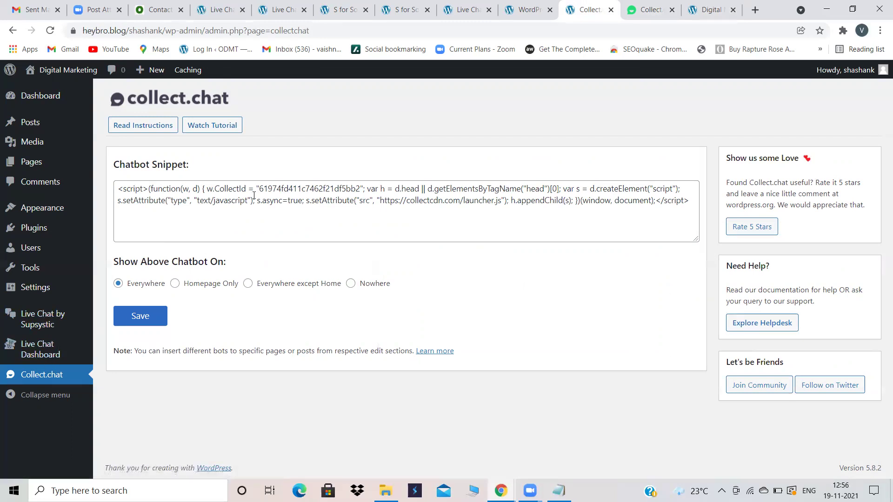
pyautogui.click(629, 5)
pyautogui.click(89, 148)
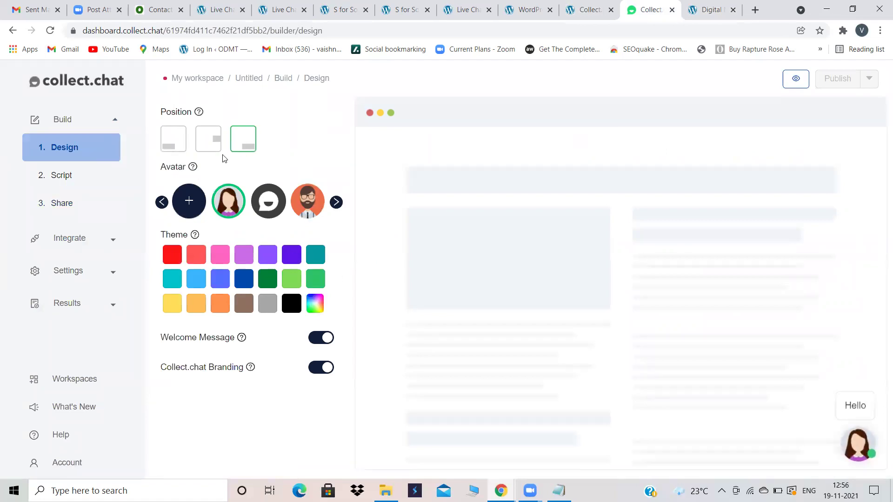
pyautogui.click(68, 178)
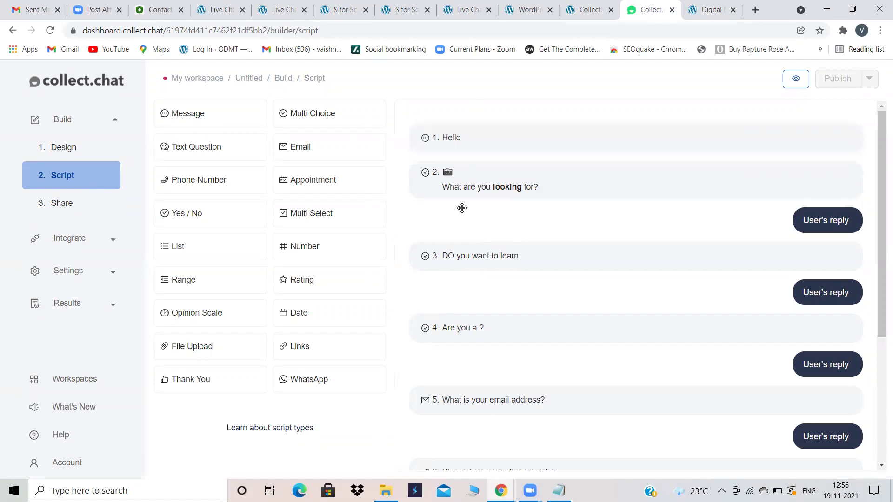
pyautogui.scroll(-1, 550, 294)
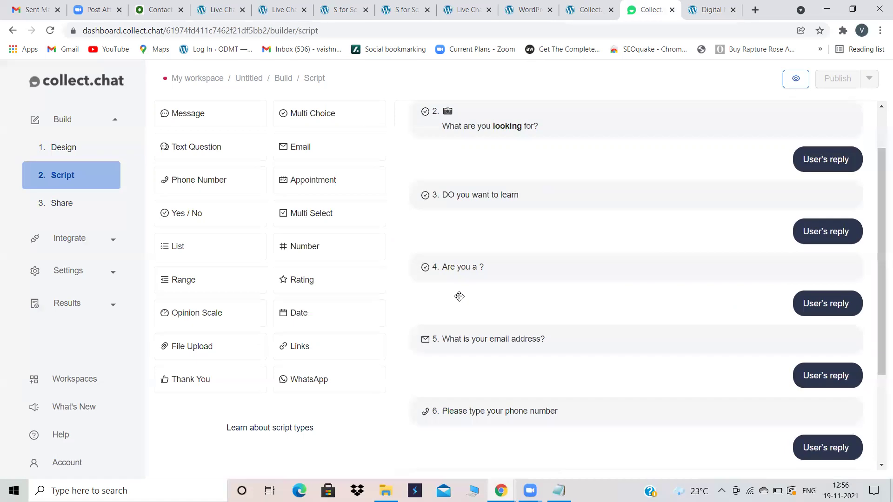
pyautogui.moveTo(455, 340)
pyautogui.scroll(-2, 551, 294)
pyautogui.moveTo(480, 168)
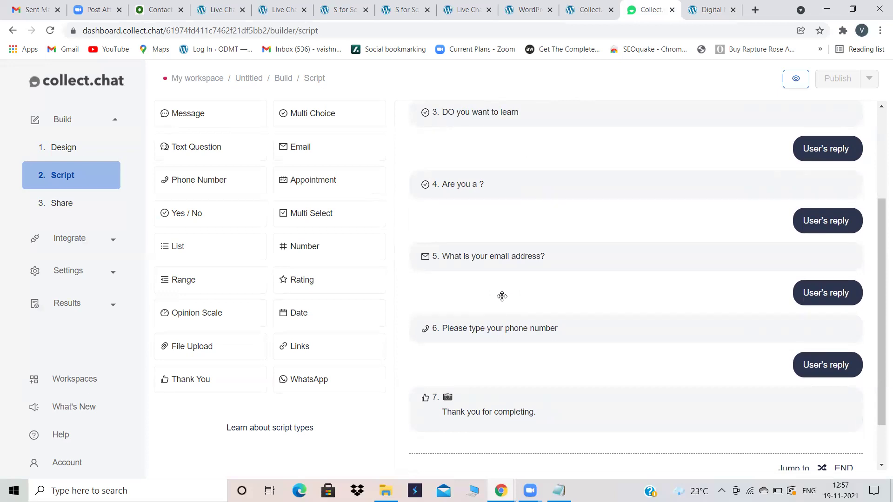
pyautogui.scroll(-1, 501, 296)
pyautogui.scroll(4, 513, 340)
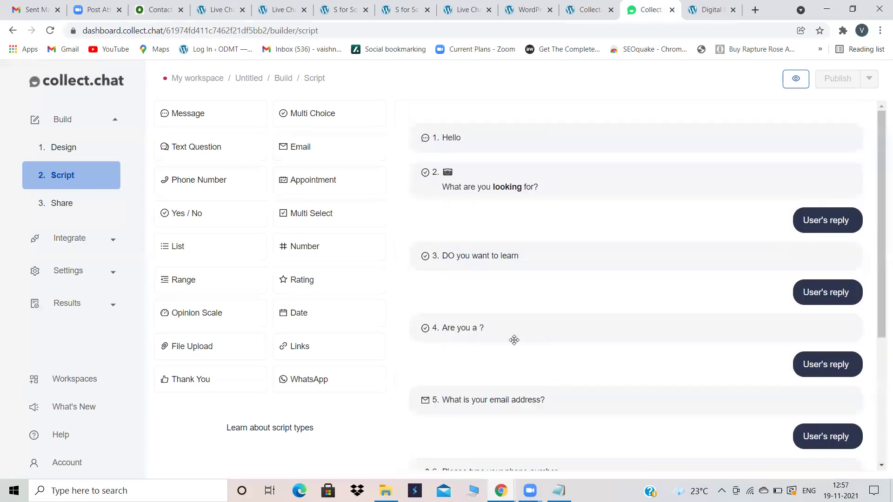
pyautogui.click(64, 203)
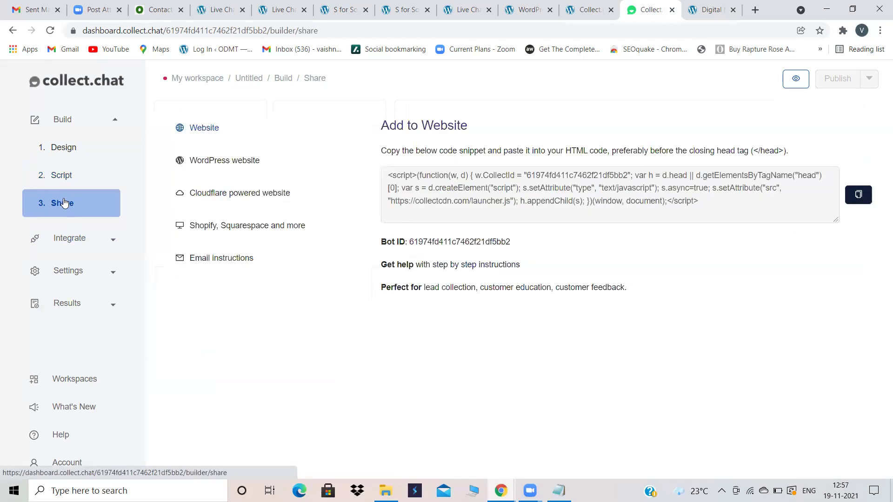
# Step: Reopen the home page chat widget, restart the conversation, close it, and go back to Collect.chat
pyautogui.click(618, 6)
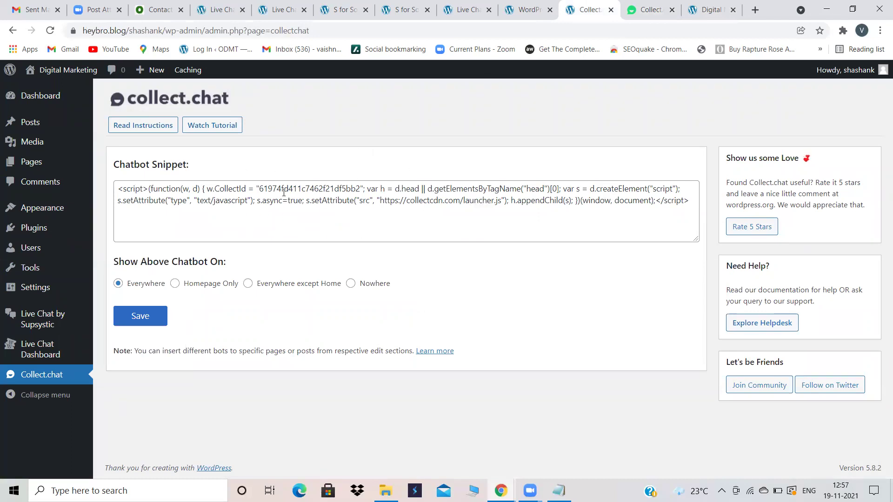
pyautogui.click(709, 5)
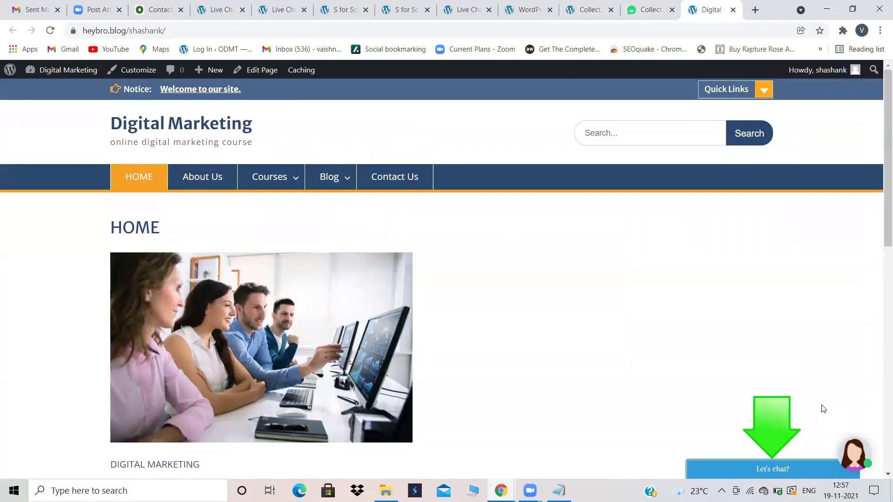
pyautogui.click(676, 5)
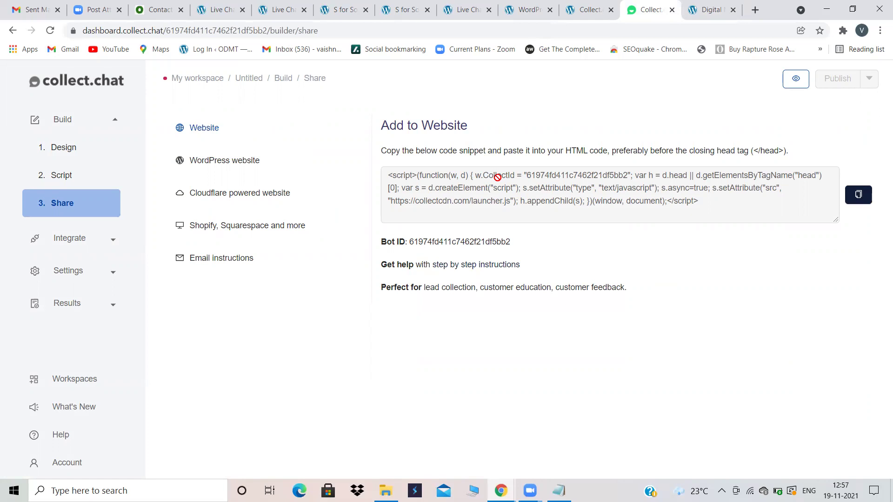
pyautogui.click(723, 4)
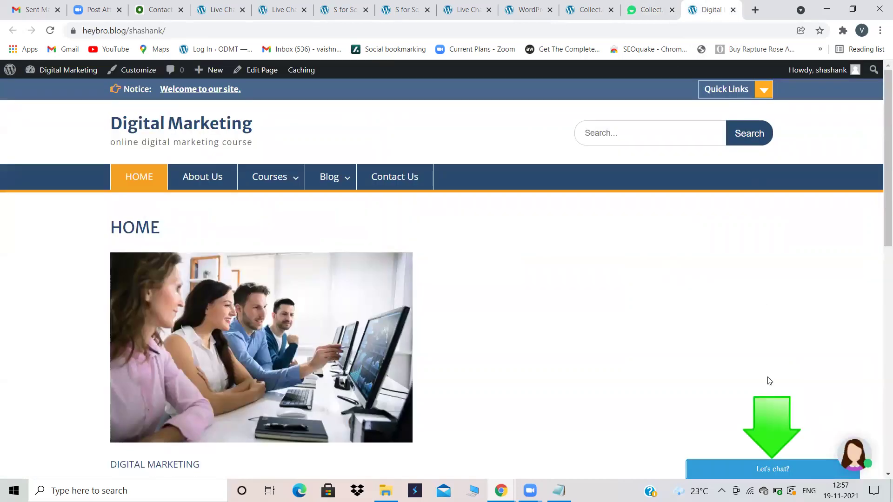
pyautogui.click(756, 461)
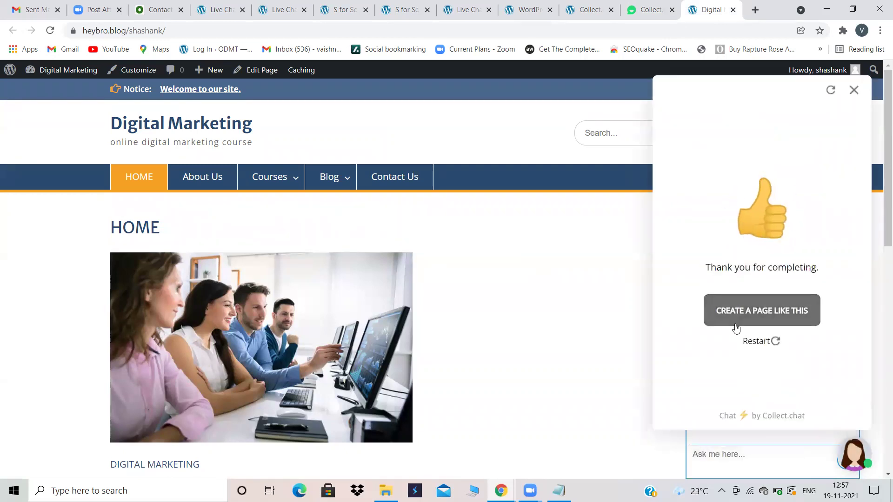
pyautogui.click(756, 341)
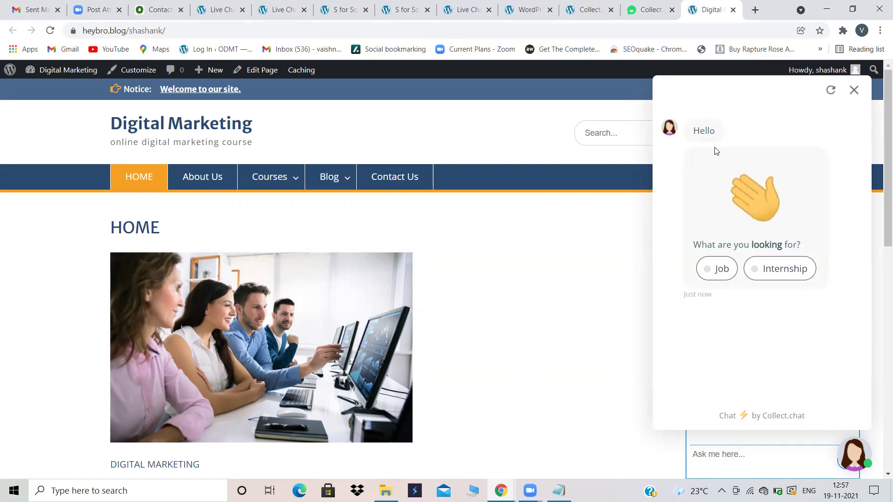
pyautogui.click(854, 90)
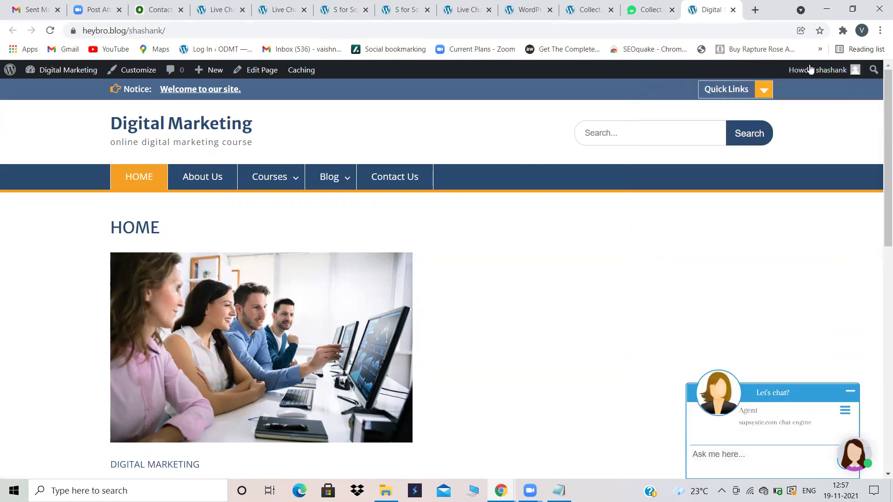
pyautogui.click(664, 4)
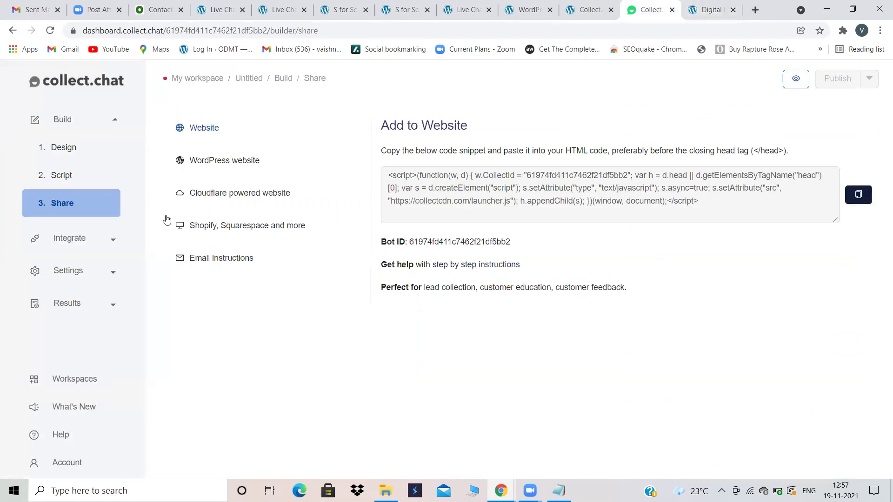
# Step: Open Results > Responses, scroll across the test lead's answer columns, then bring up Notepad
pyautogui.click(86, 304)
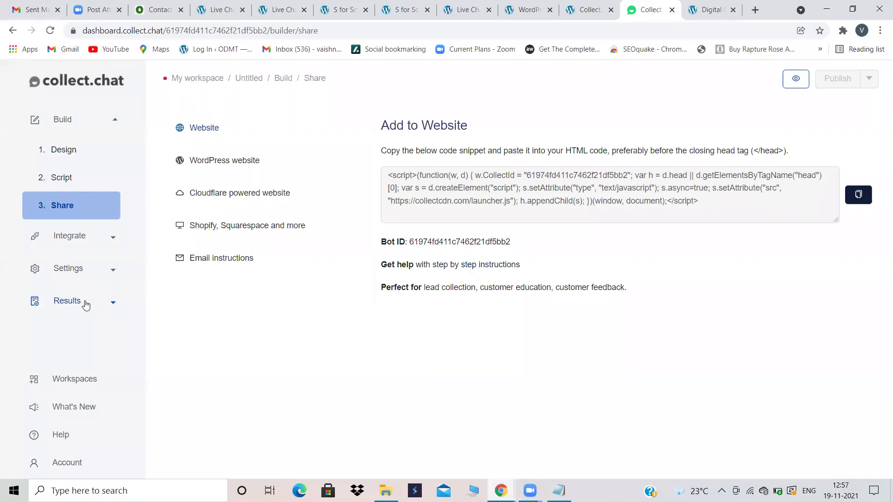
pyautogui.click(89, 250)
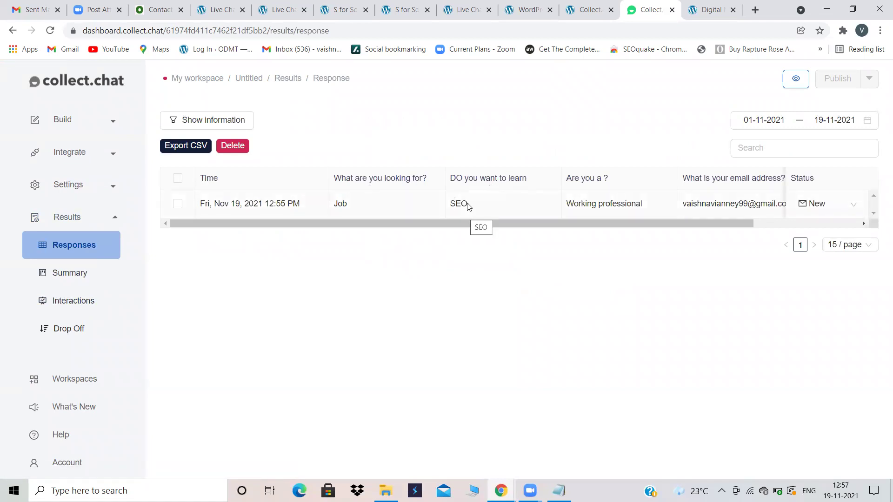
pyautogui.moveTo(534, 222); pyautogui.dragTo(637, 220)
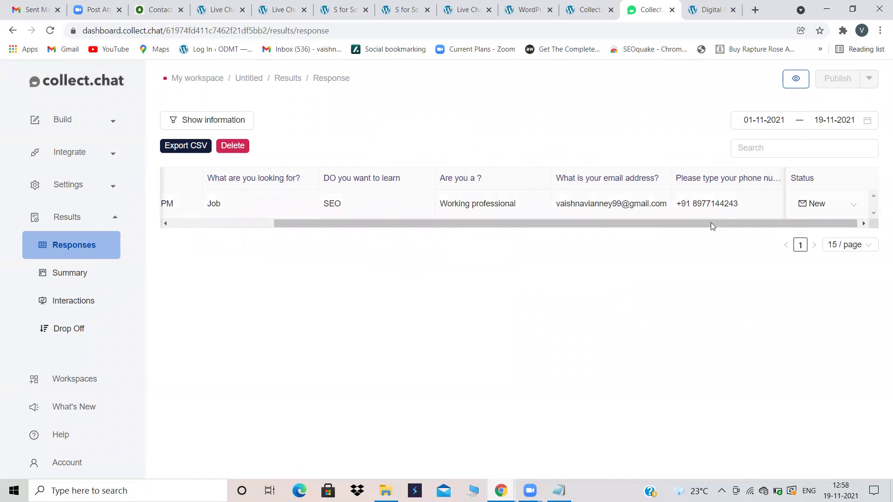
pyautogui.moveTo(708, 224); pyautogui.dragTo(424, 214)
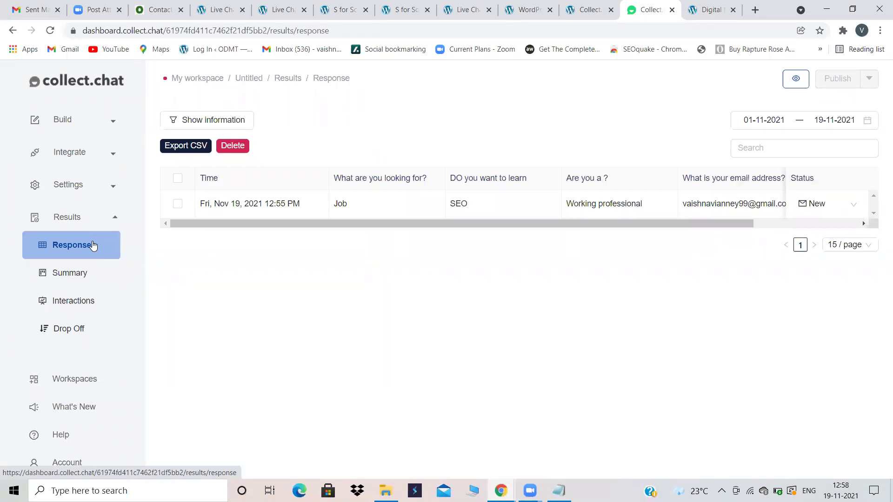
pyautogui.click(558, 490)
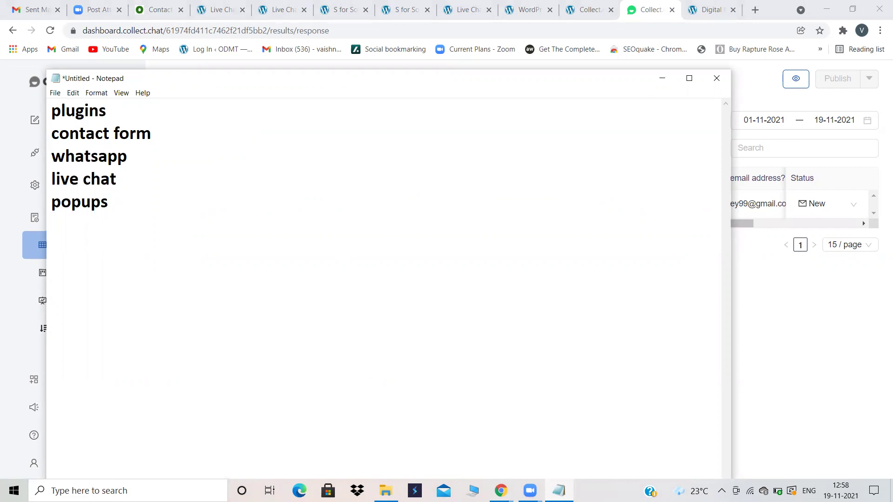
# Step: Add 'click.chat' and 'POP UP' to the Notepad topic list, then return to the WordPress tab
pyautogui.write('click.chat')
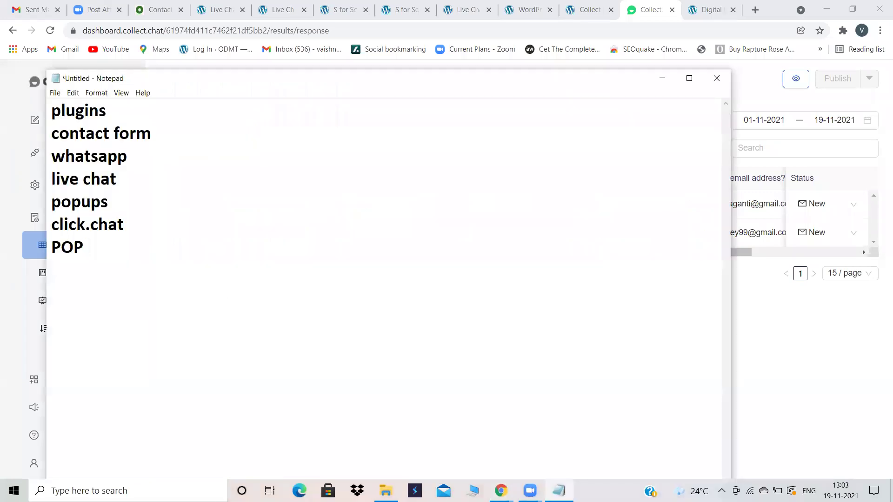
pyautogui.write('UP')
pyautogui.click(663, 78)
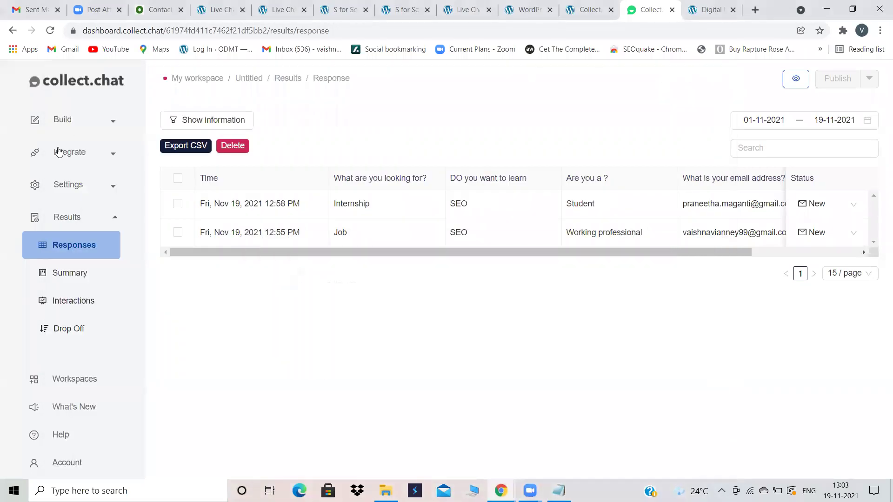
pyautogui.click(588, 9)
# Step: Go to Plugins > Add New and search the directory for 'popup by supsystic'
pyautogui.click(32, 230)
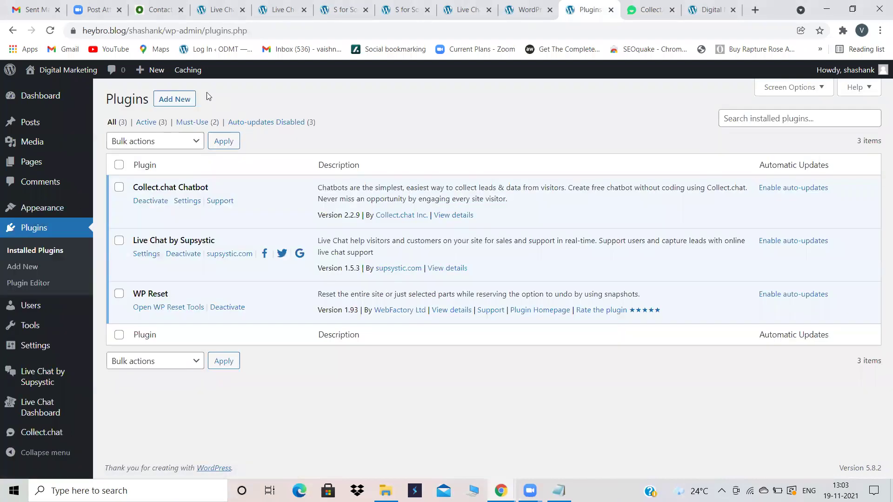
pyautogui.click(185, 98)
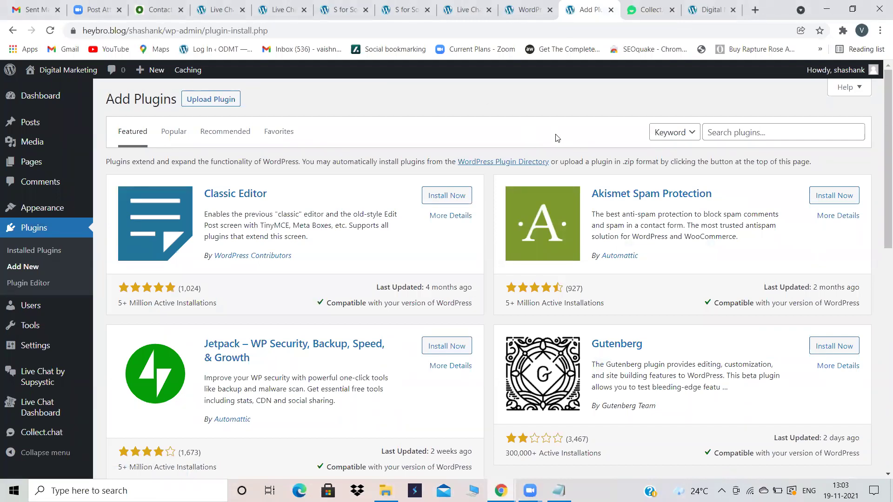
pyautogui.click(738, 133)
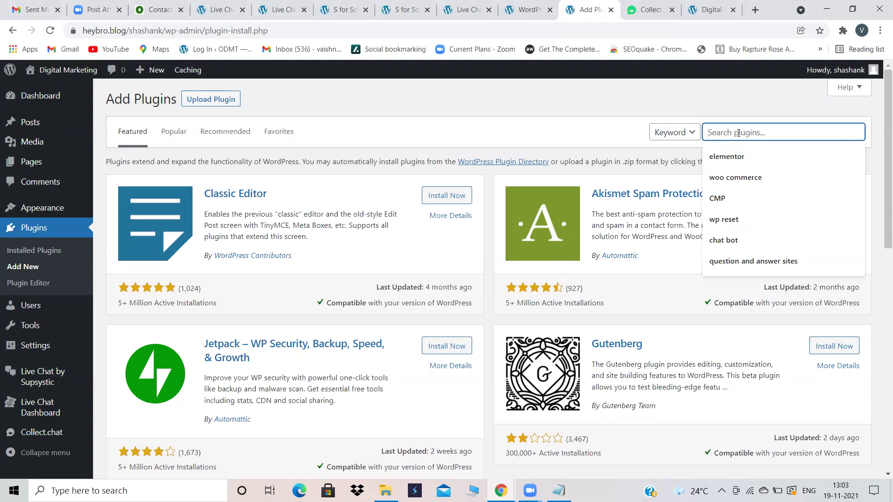
pyautogui.write('POP')
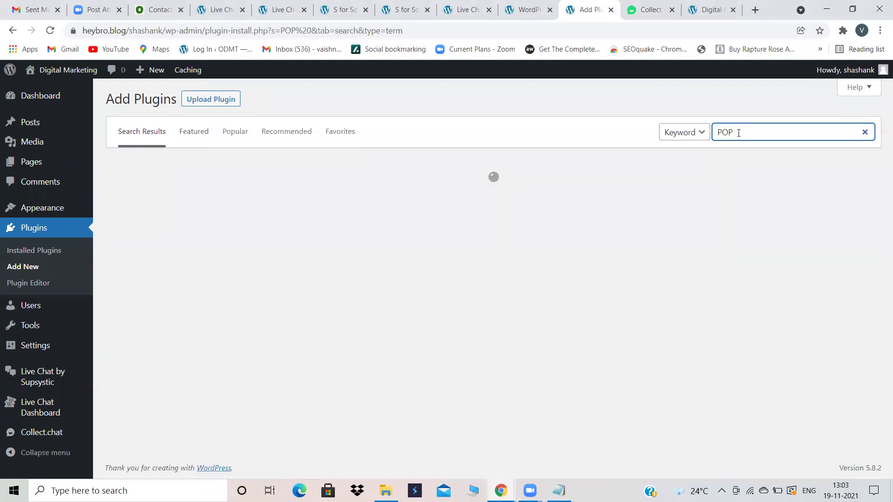
pyautogui.write(' up')
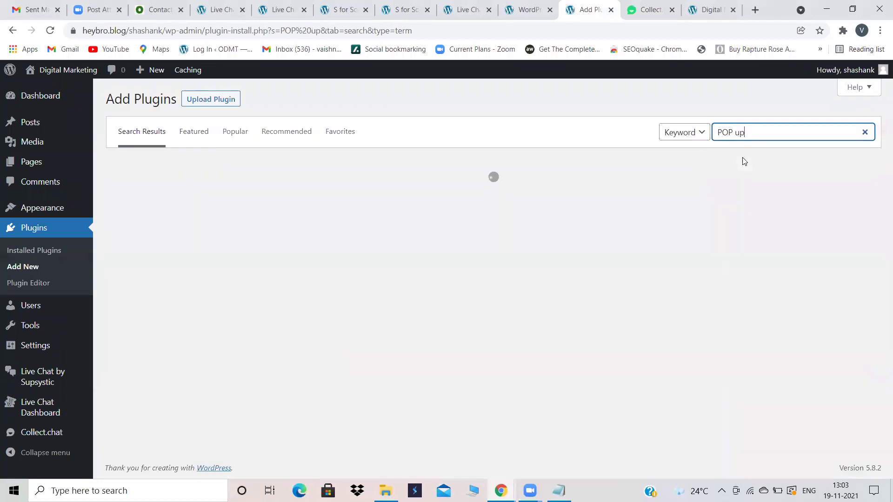
pyautogui.moveTo(747, 134); pyautogui.dragTo(700, 136)
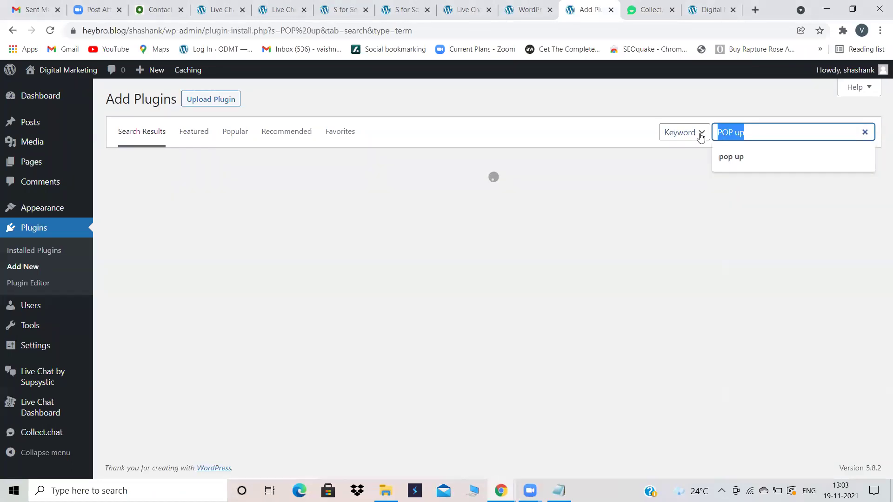
pyautogui.press('BackSpace')
pyautogui.write('pop u')
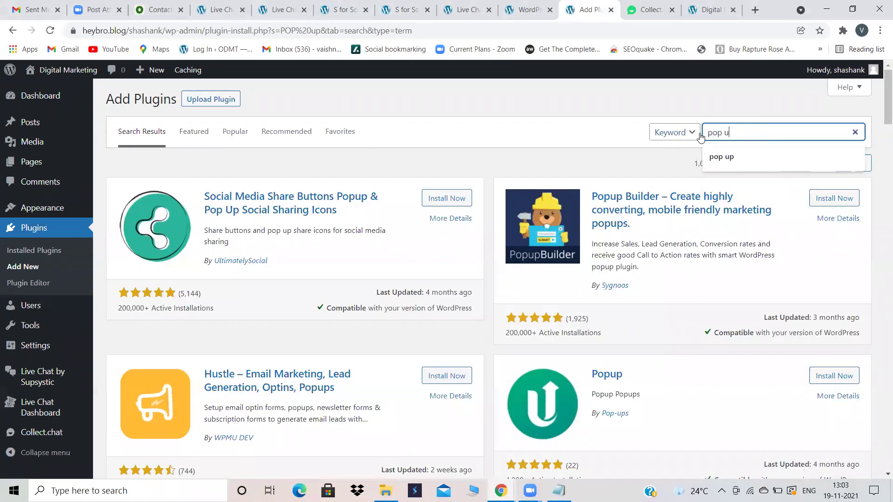
pyautogui.write('p')
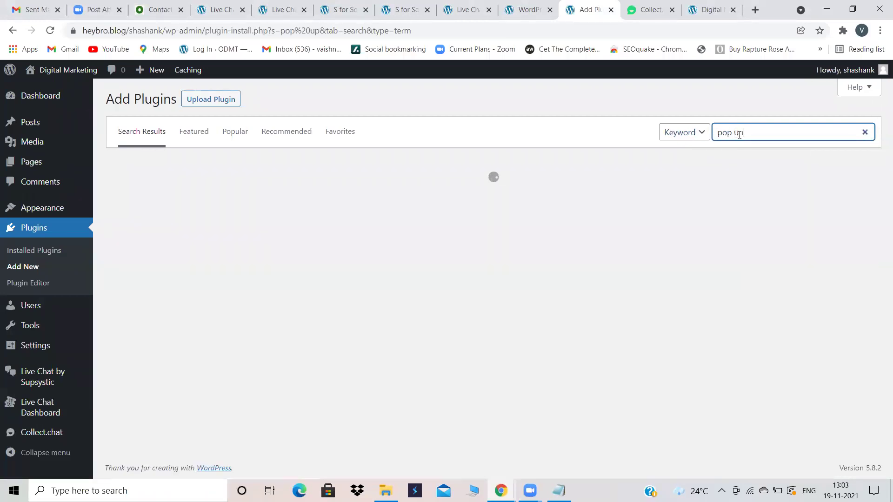
pyautogui.press('BackSpace')
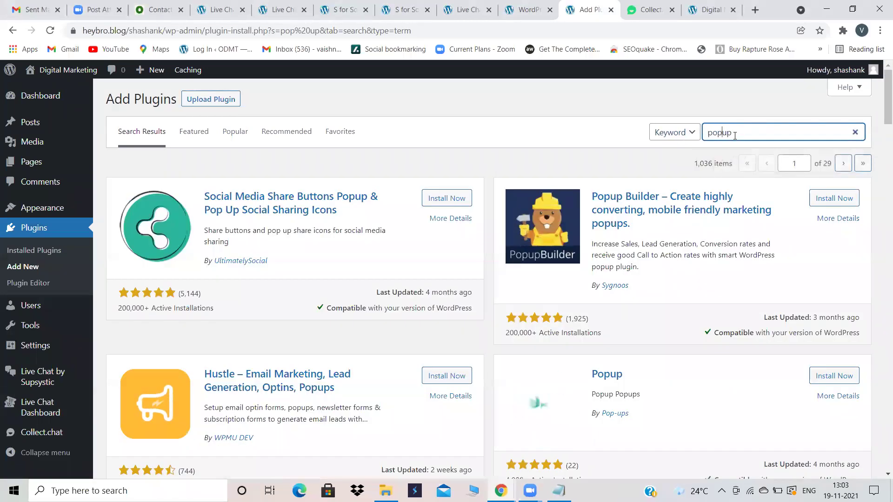
pyautogui.write('b')
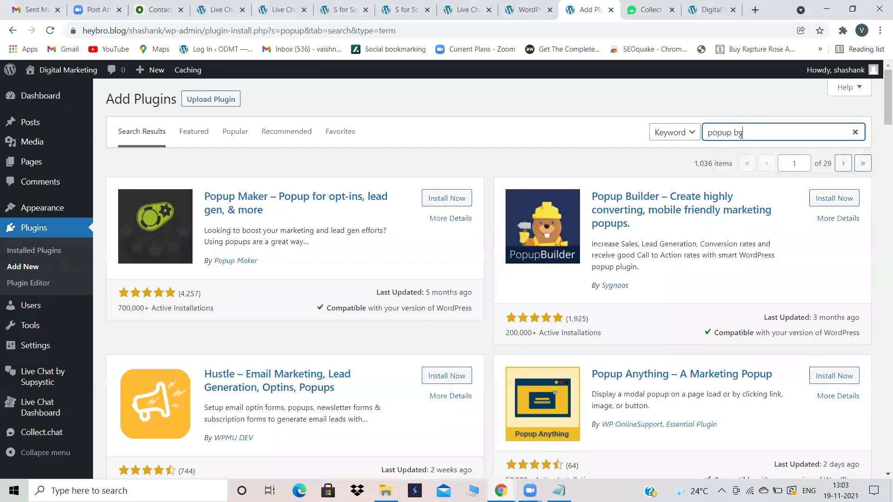
pyautogui.write('y')
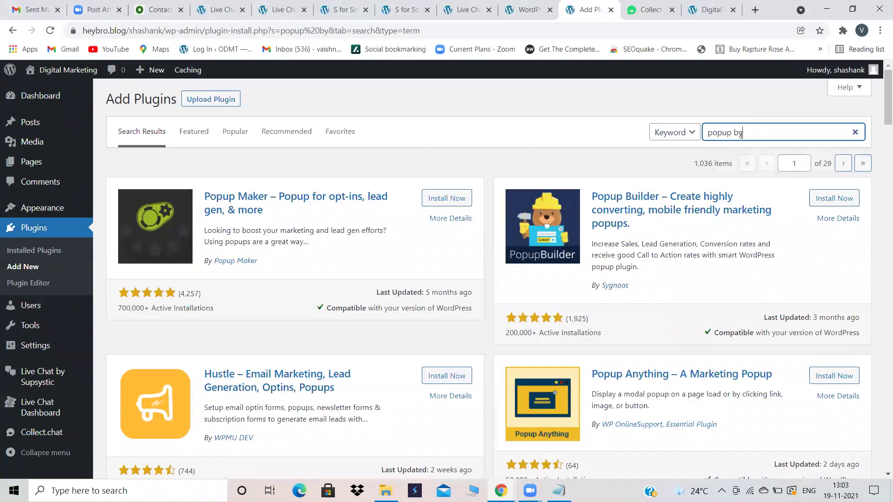
pyautogui.write(' su')
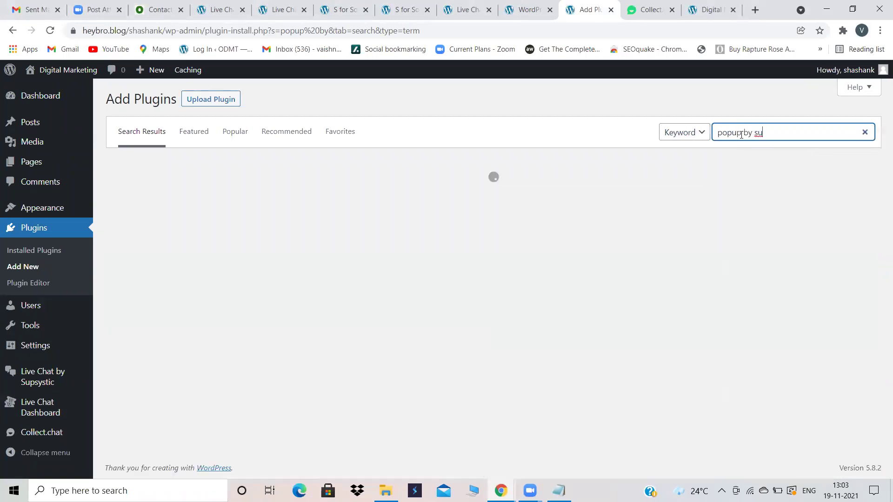
pyautogui.write('psystic')
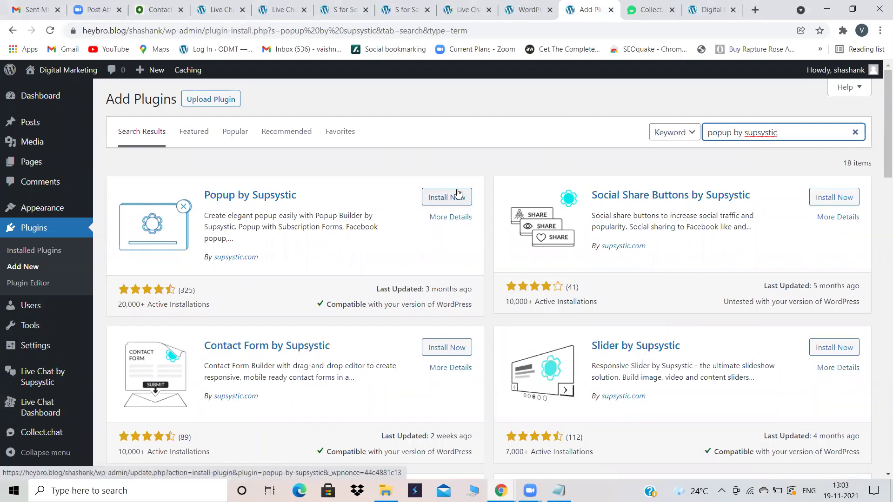
# Step: Install and activate Popup by Supsystic, dismiss its welcome tour, and open its admin pages
pyautogui.click(444, 196)
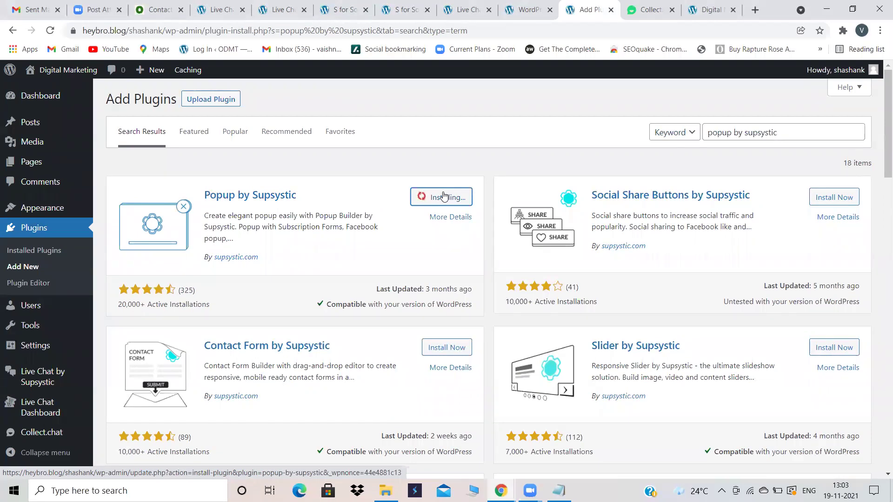
pyautogui.click(455, 194)
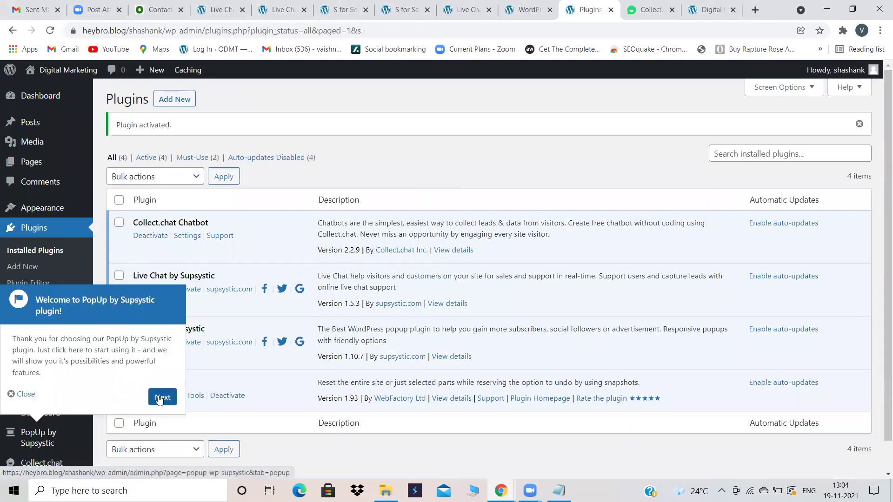
pyautogui.click(22, 394)
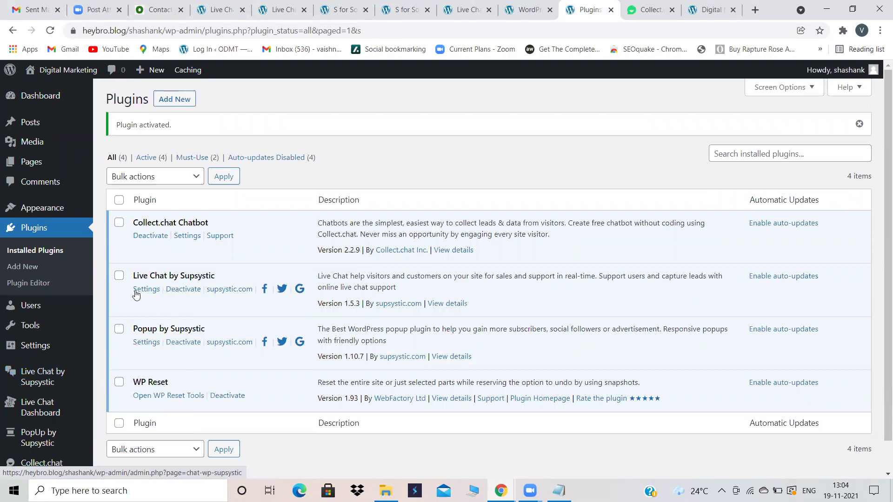
pyautogui.scroll(-1, 28, 409)
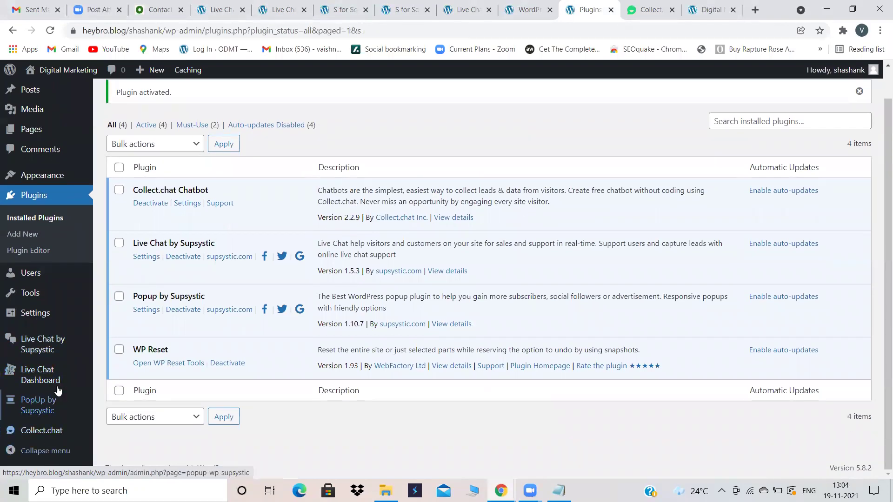
pyautogui.click(37, 405)
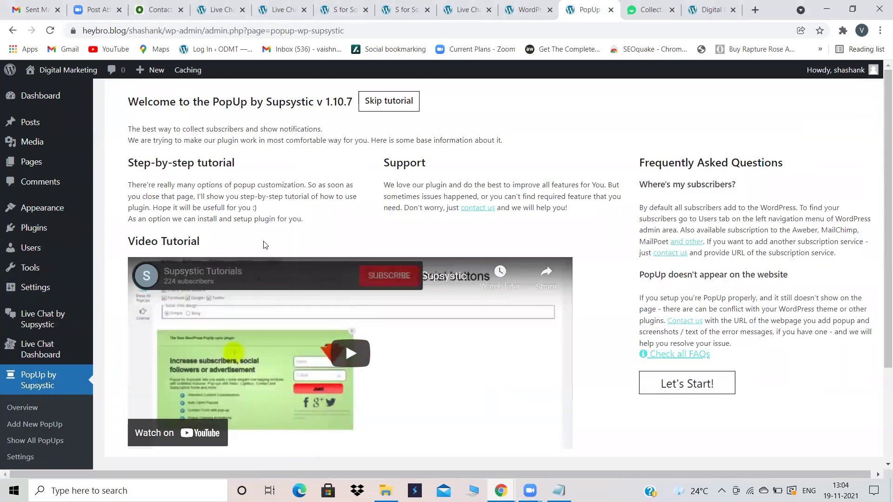
# Step: Open the PopUp by Supsystic section in the sidebar and choose Add New PopUp
pyautogui.scroll(-3, 194, 259)
pyautogui.click(55, 317)
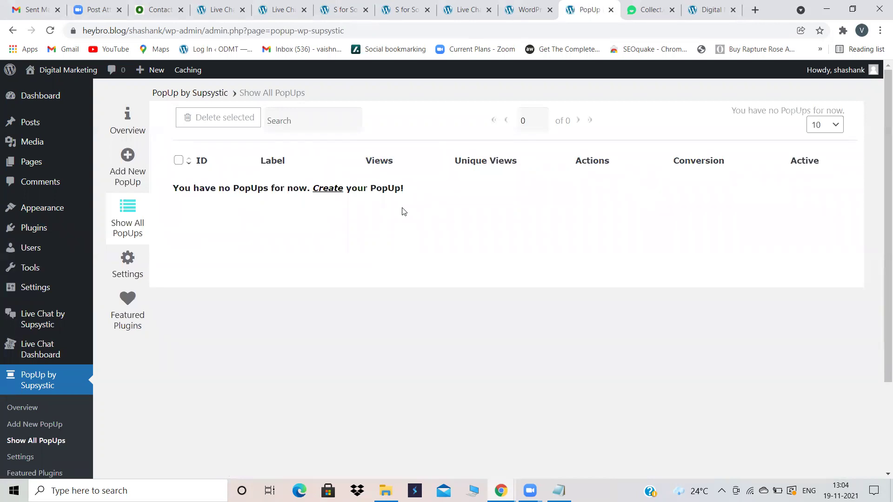
pyautogui.click(117, 170)
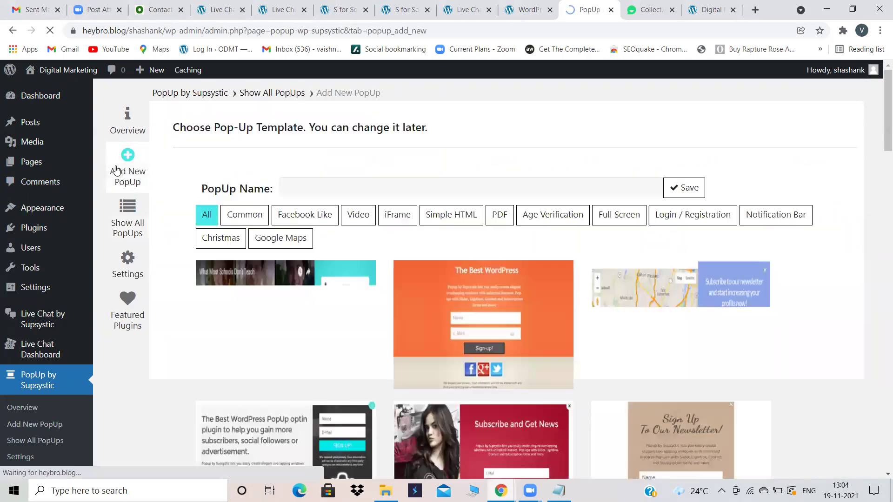
# Step: Name the new popup ABC and create it from the Sign Up Classic template
pyautogui.click(315, 194)
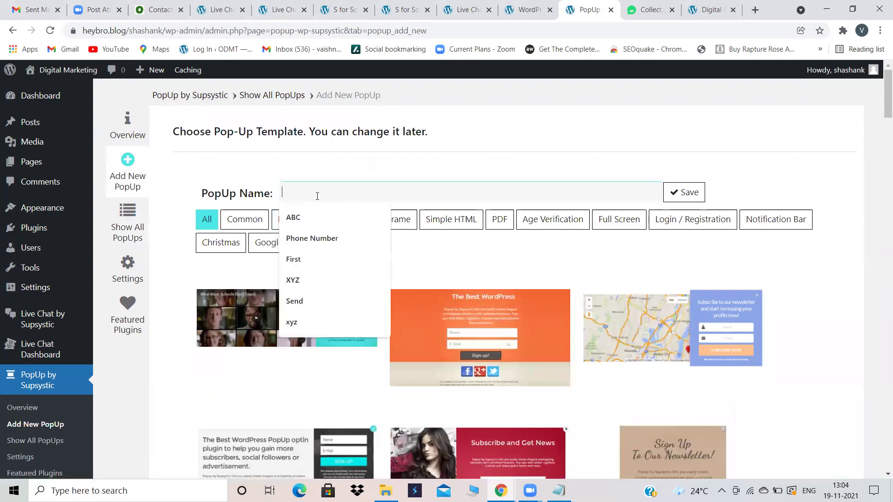
pyautogui.click(298, 220)
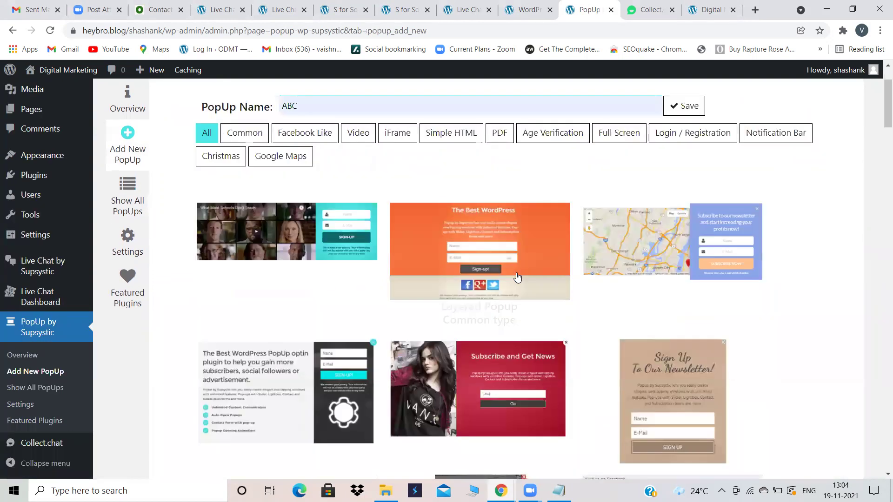
pyautogui.scroll(-3, 488, 298)
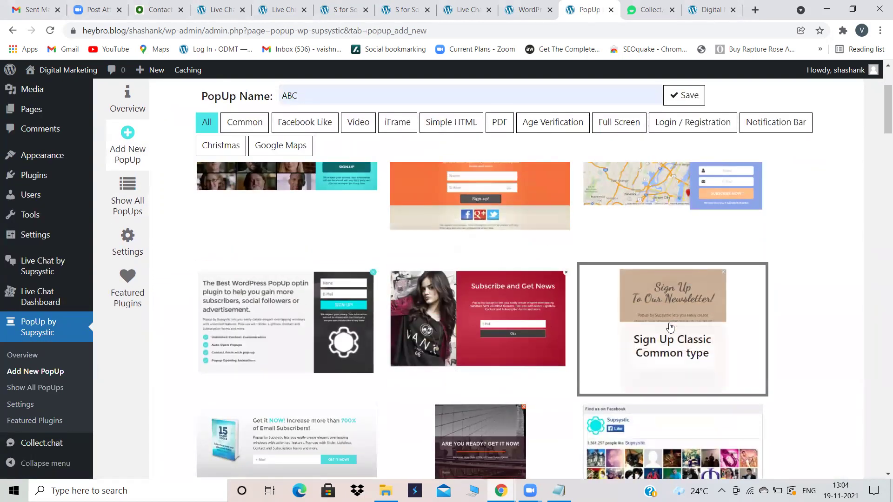
pyautogui.scroll(1, 669, 327)
pyautogui.scroll(1, 669, 328)
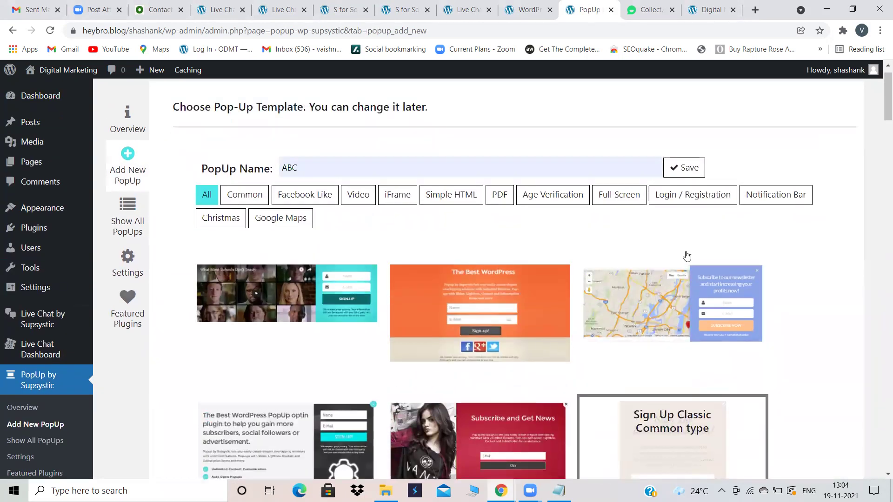
pyautogui.click(671, 168)
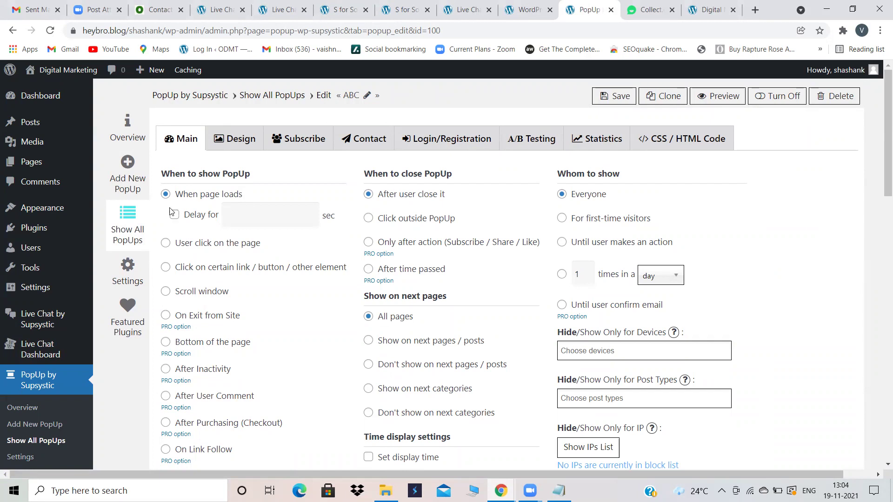
# Step: Close the Collect.chat, live chat, Contact Us and S for Social browser tabs
pyautogui.click(671, 11)
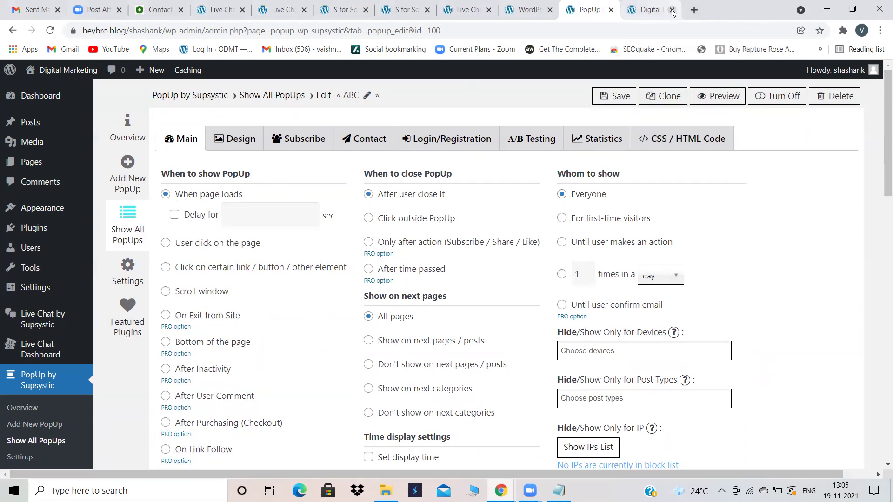
pyautogui.click(680, 10)
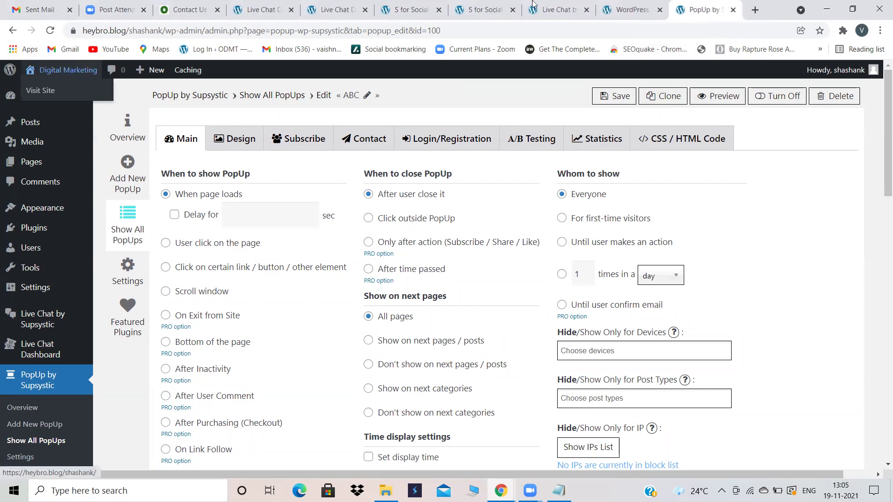
pyautogui.click(586, 10)
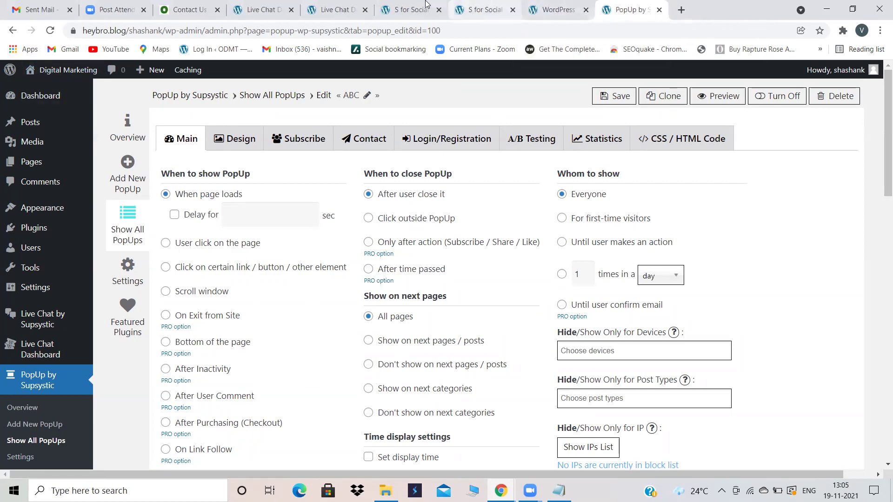
pyautogui.click(438, 10)
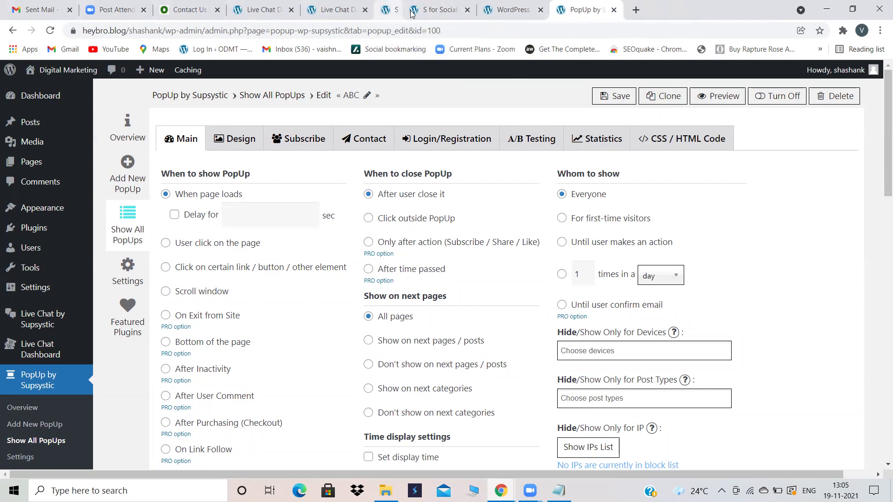
pyautogui.click(365, 10)
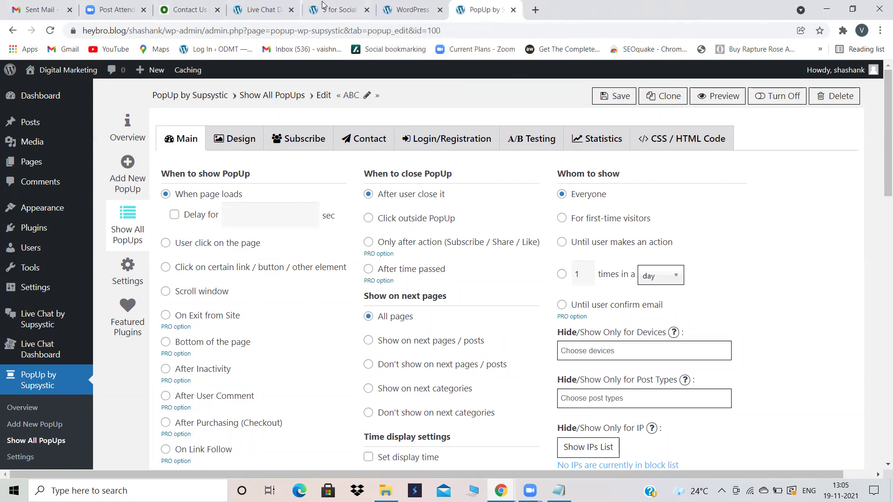
pyautogui.click(291, 10)
pyautogui.click(217, 10)
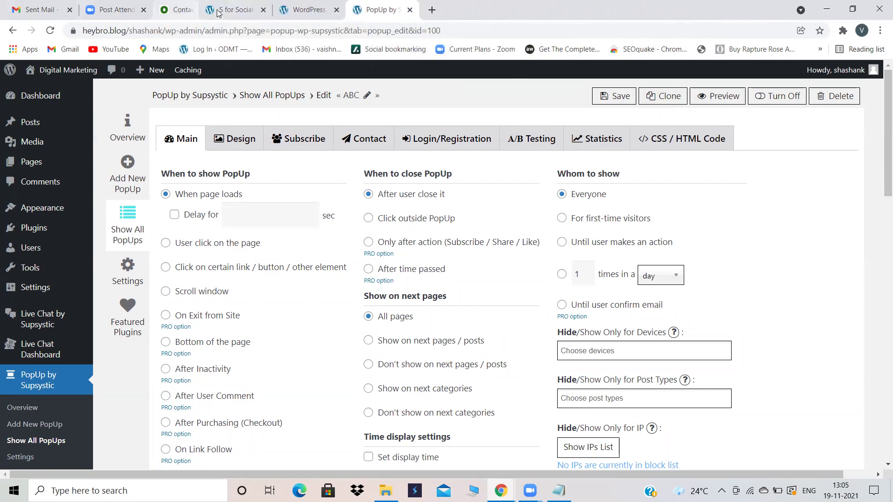
pyautogui.click(217, 10)
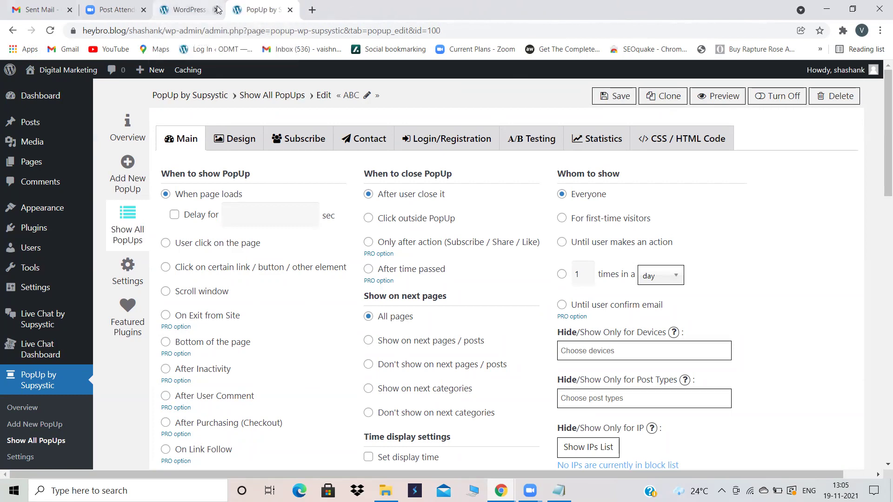
# Step: Open the Digital Marketing site's front page in a new tab beside the popup editor
pyautogui.click(312, 10)
pyautogui.click(470, 8)
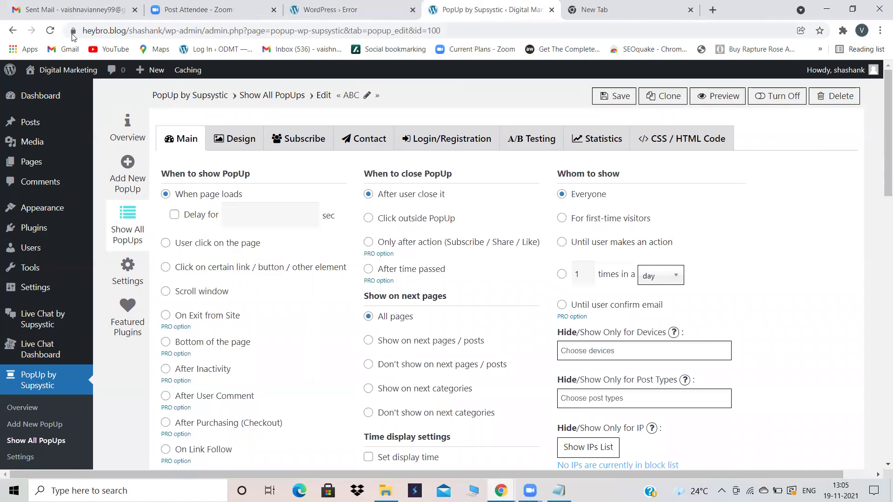
pyautogui.rightClick(54, 70)
pyautogui.click(75, 76)
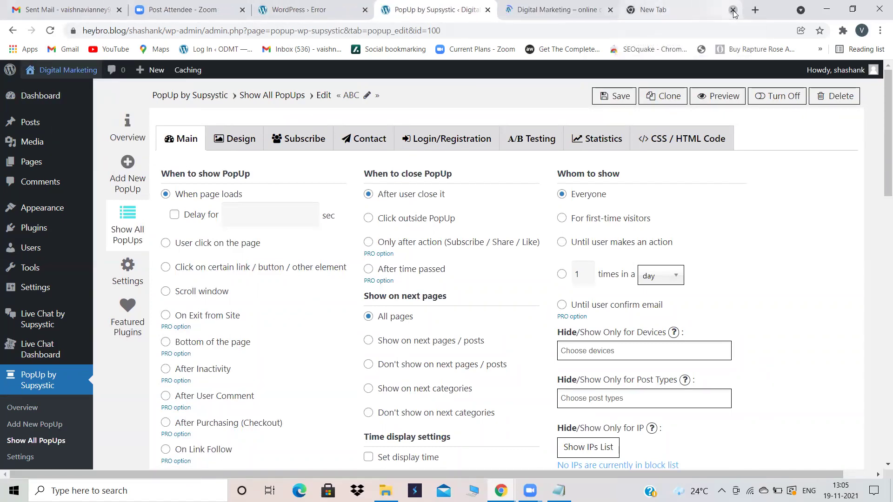
pyautogui.click(733, 10)
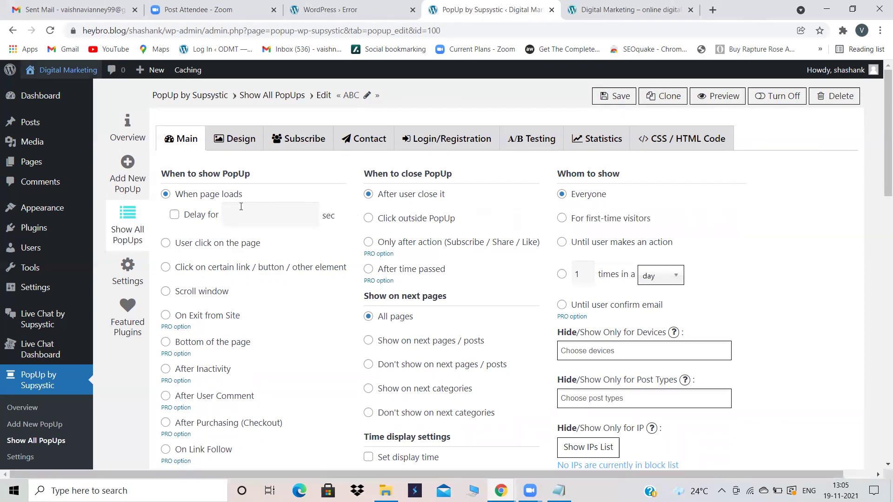
pyautogui.click(646, 10)
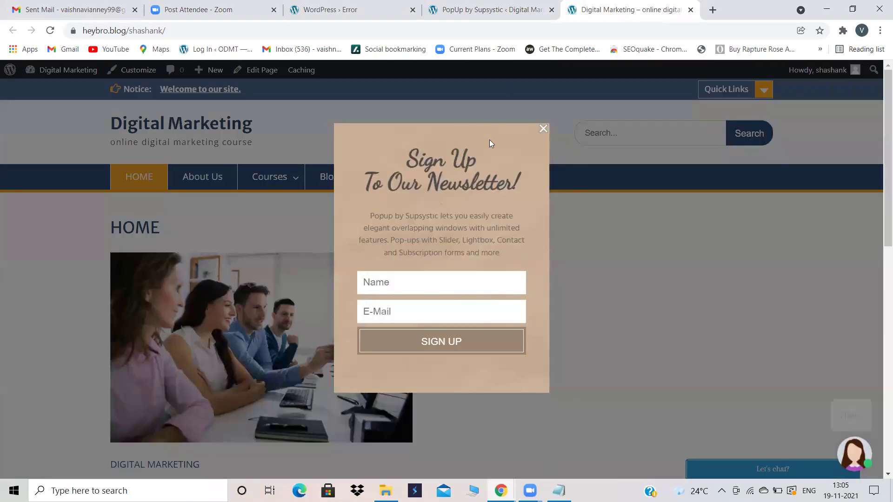
pyautogui.click(543, 128)
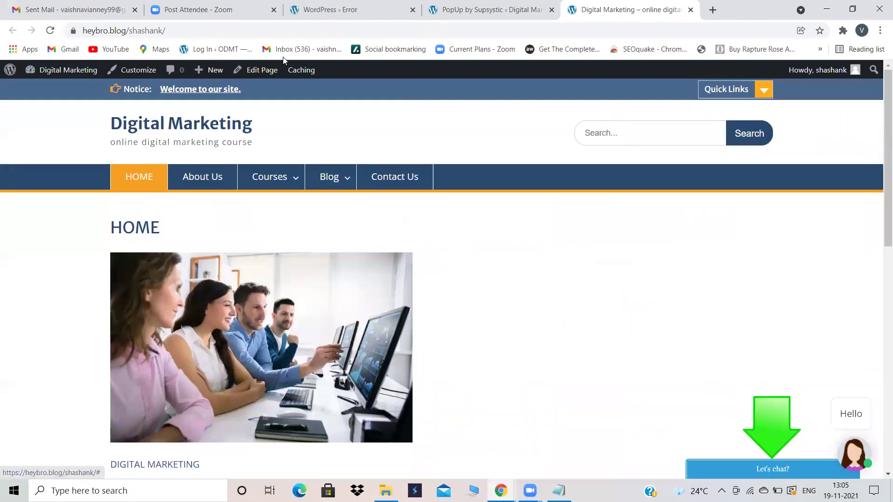
pyautogui.click(50, 31)
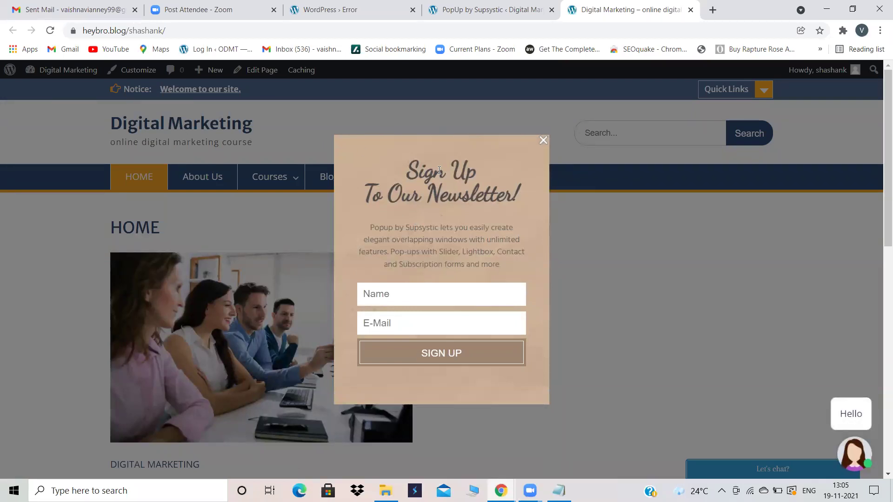
pyautogui.click(486, 8)
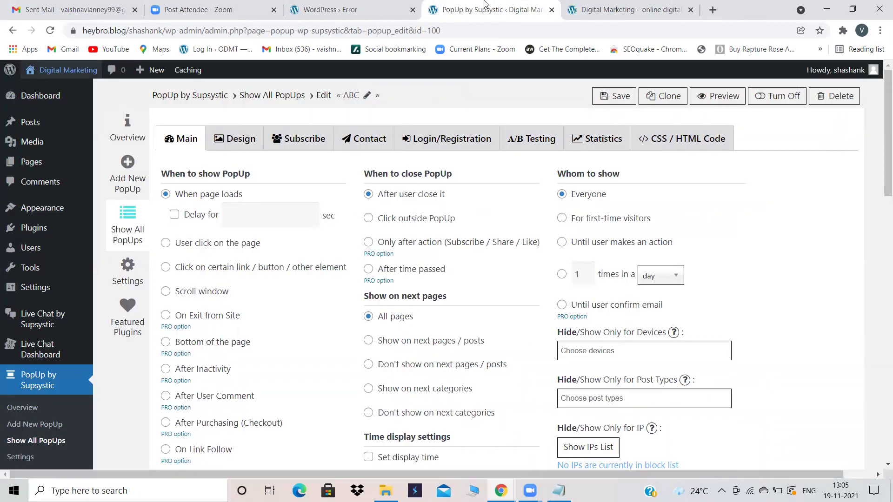
pyautogui.click(605, 7)
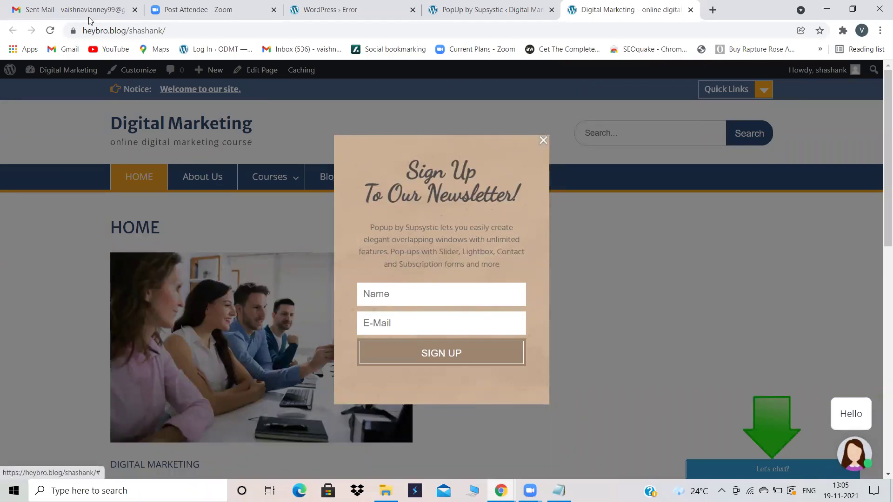
pyautogui.click(50, 32)
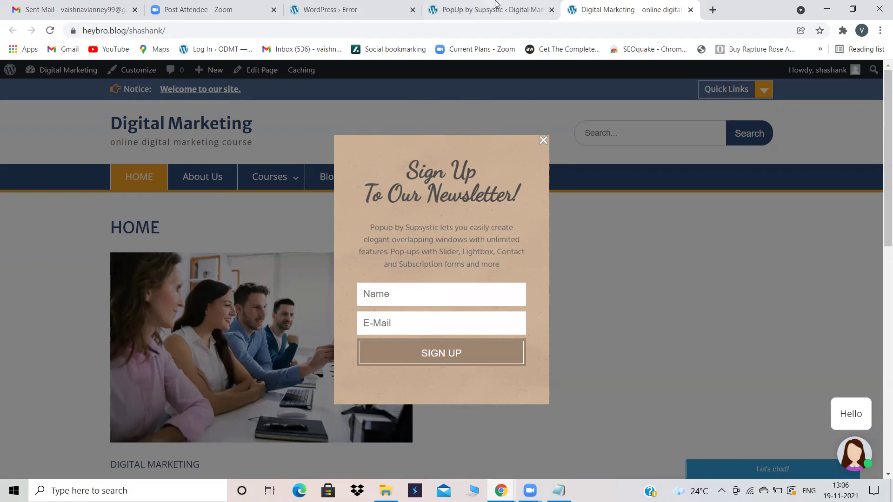
pyautogui.click(474, 5)
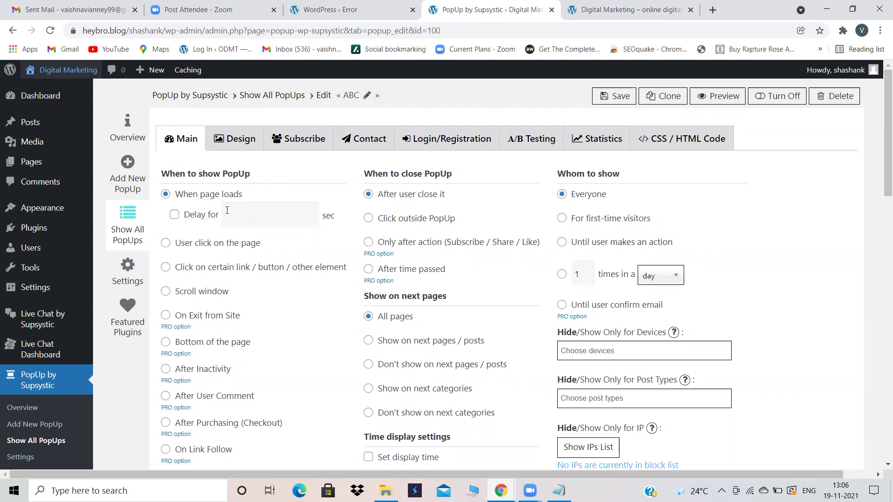
# Step: Enable a 5-second 'Delay for' on the ABC popup, save it, and reload the live site
pyautogui.click(194, 220)
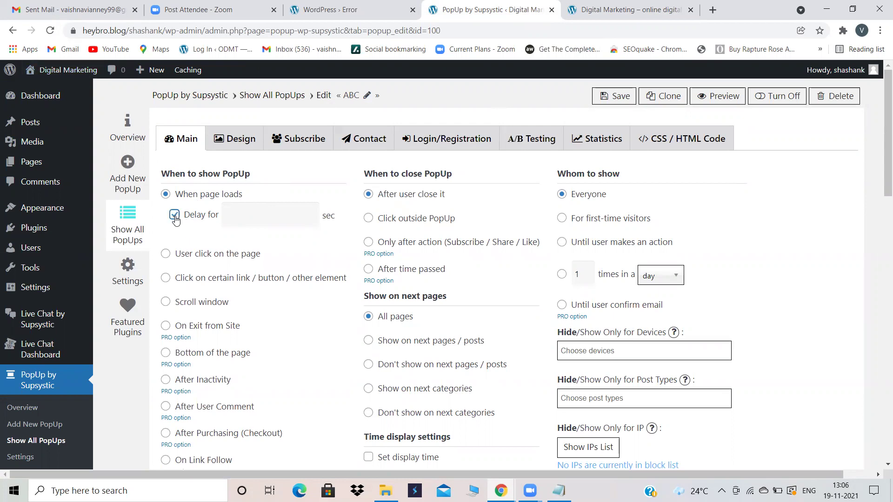
pyautogui.click(238, 215)
pyautogui.write('5')
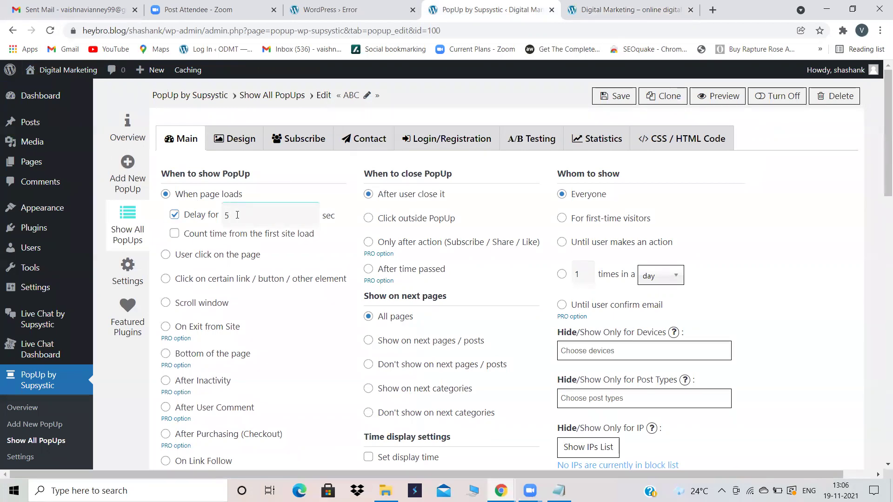
pyautogui.click(628, 6)
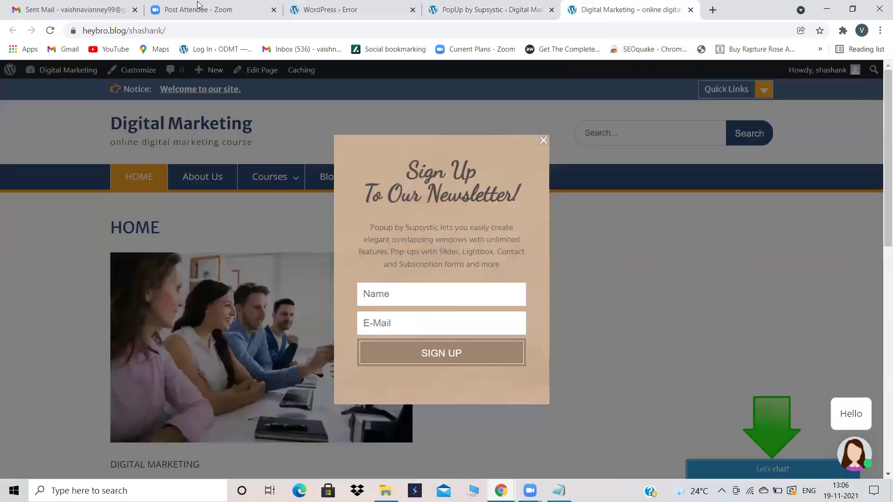
pyautogui.click(51, 31)
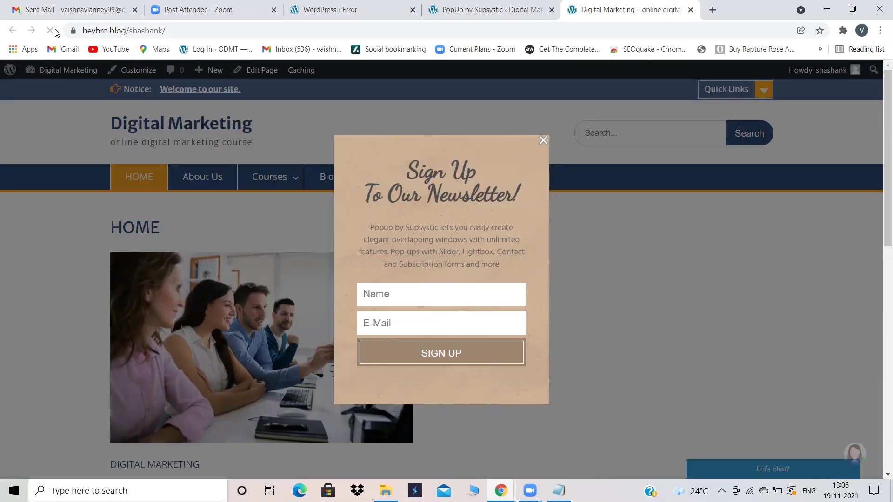
pyautogui.click(439, 6)
pyautogui.click(607, 99)
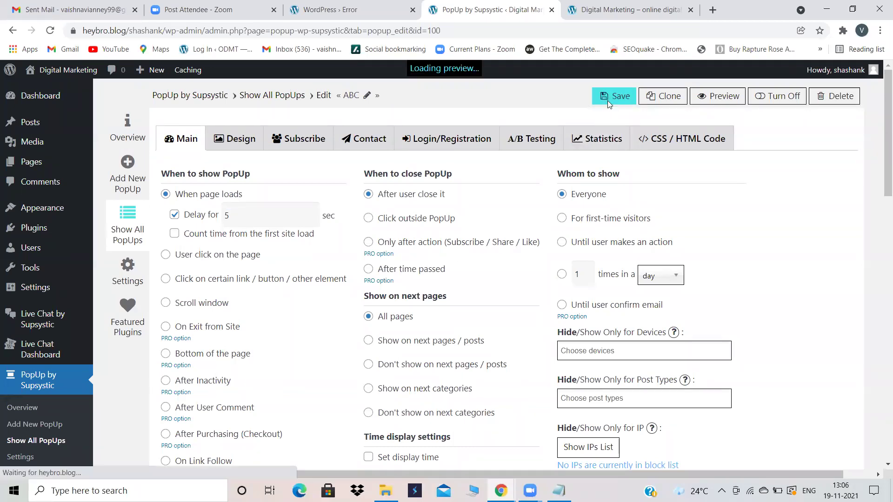
pyautogui.click(618, 14)
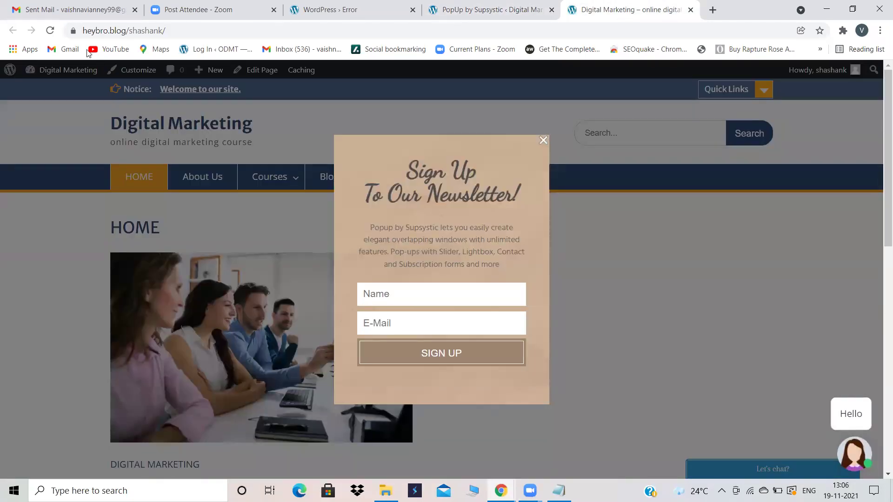
# Step: Reload the live site, then untick the ABC popup's 'Delay for' checkbox
pyautogui.click(52, 30)
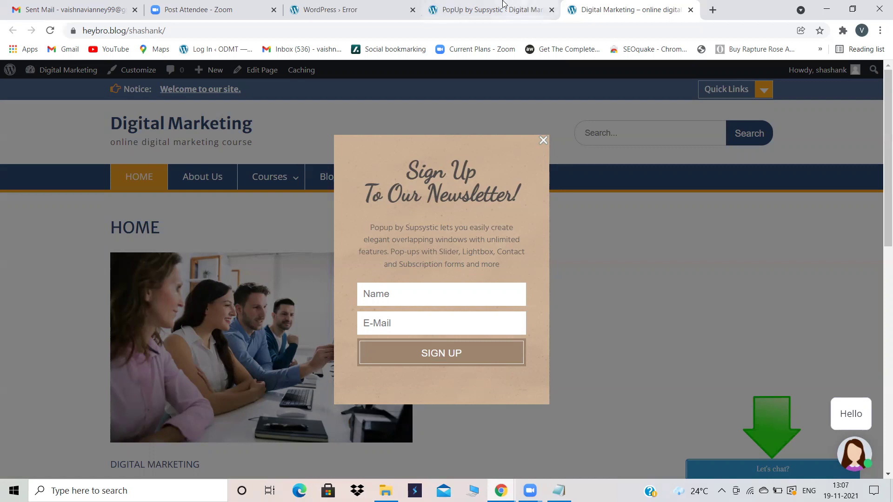
pyautogui.click(488, 10)
pyautogui.click(174, 214)
# Step: Re-tick the 5-second delay, close the site's popup, and set ABC to close on 'Click outside PopUp'
pyautogui.click(241, 214)
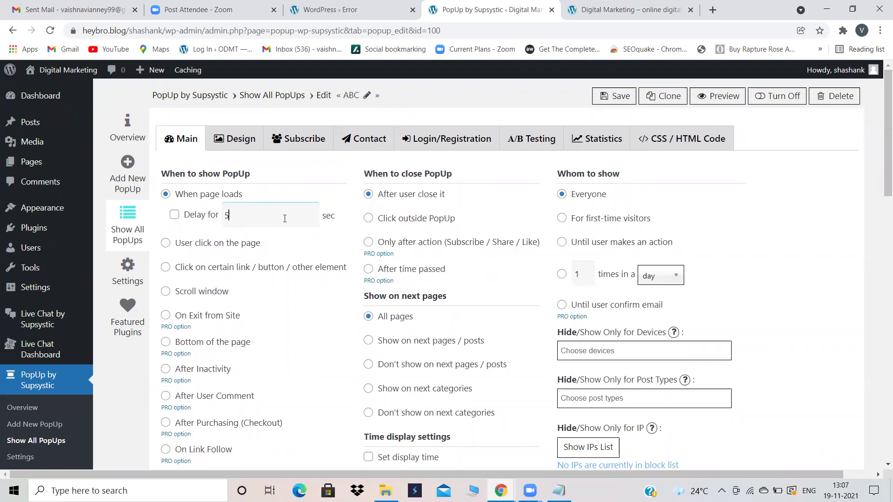
pyautogui.click(174, 215)
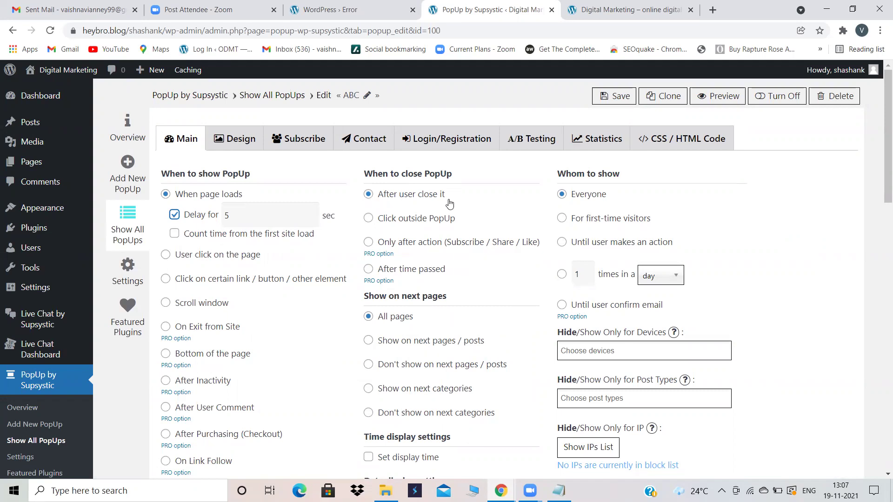
pyautogui.click(590, 9)
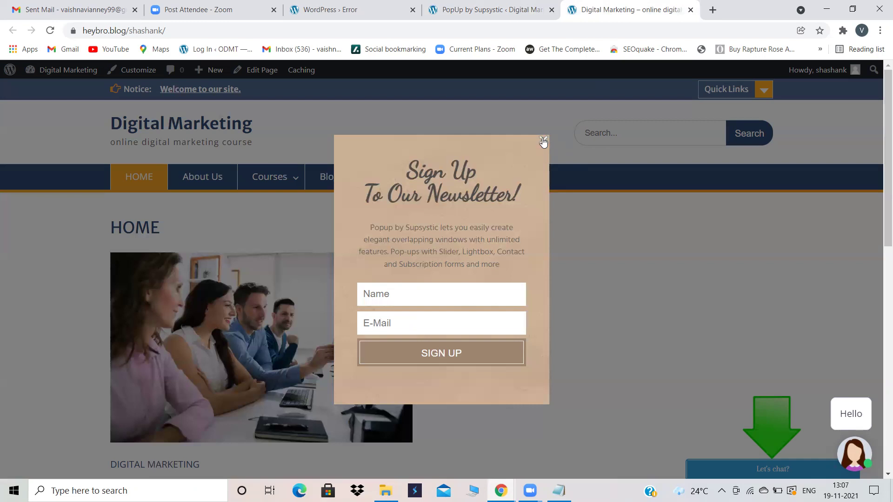
pyautogui.click(543, 141)
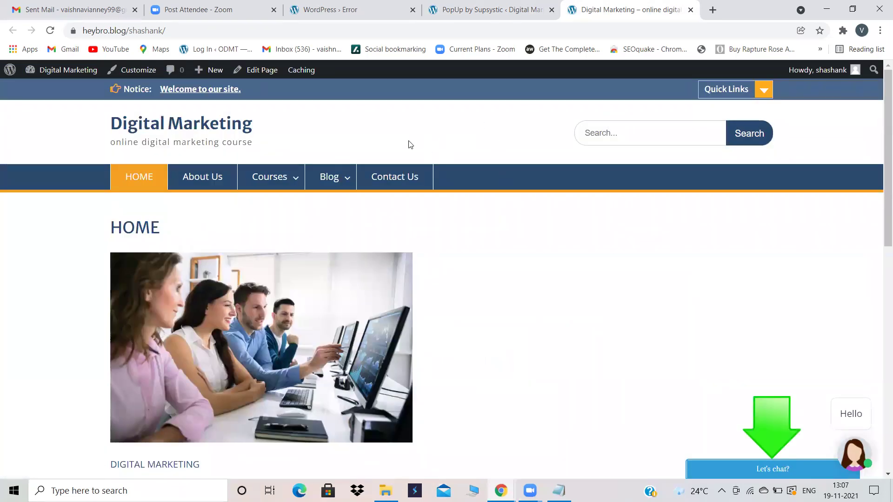
pyautogui.click(486, 7)
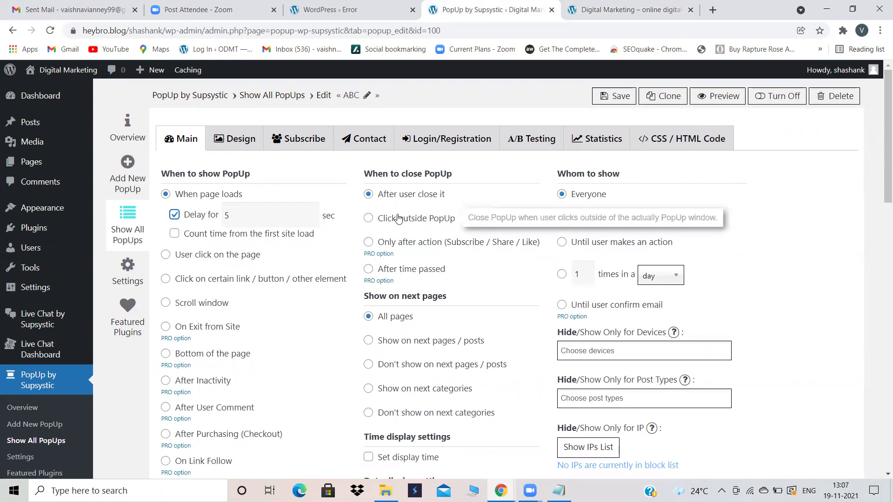
pyautogui.click(368, 219)
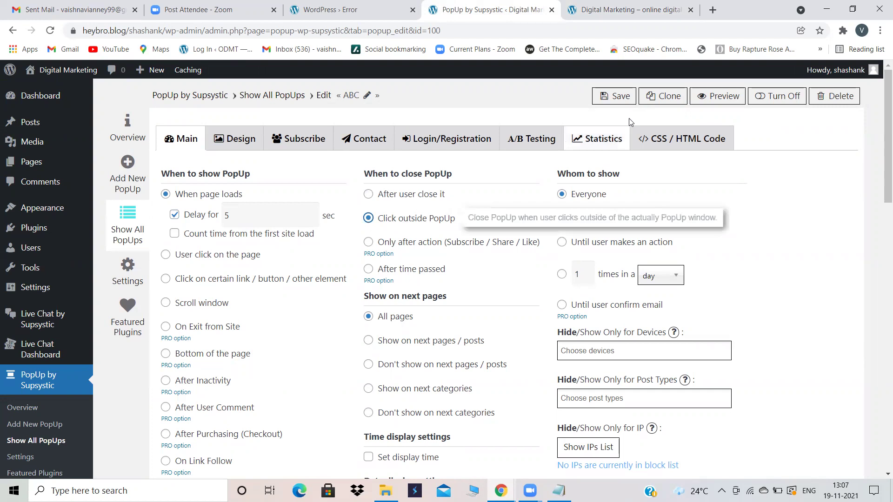
# Step: Save the ABC popup and reload the live site to bring up the newsletter popup
pyautogui.click(619, 94)
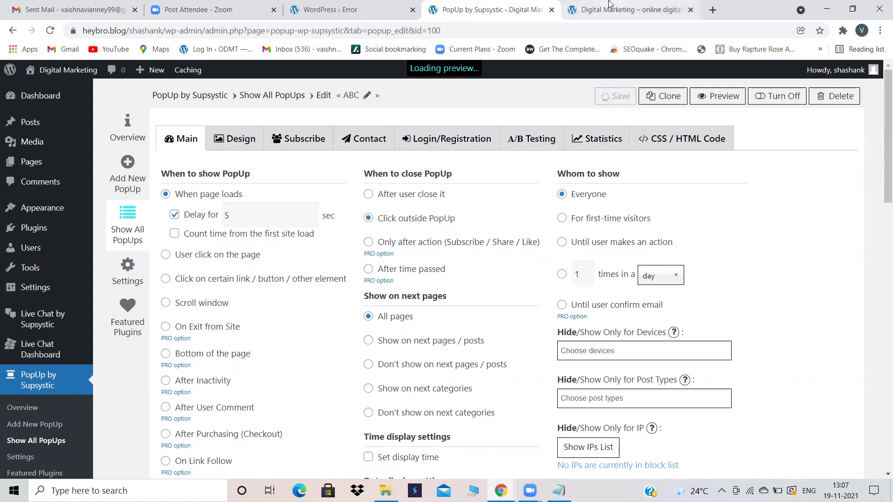
pyautogui.click(609, 6)
pyautogui.click(518, 5)
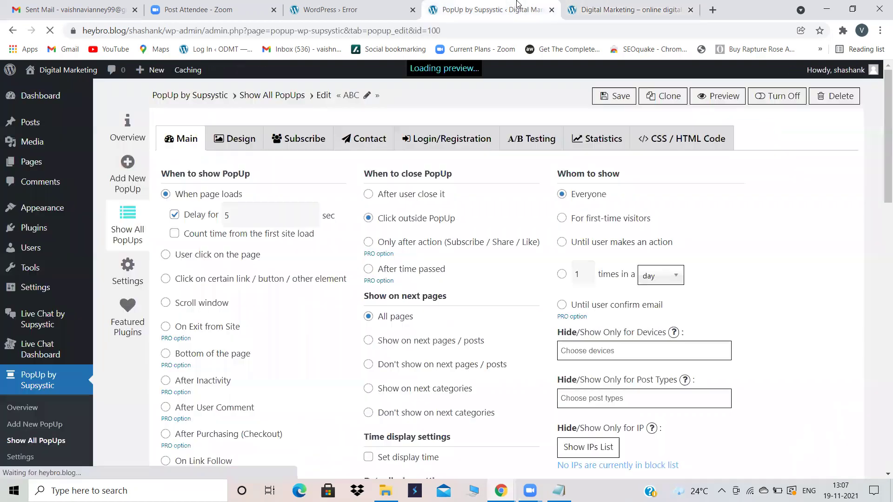
pyautogui.click(621, 5)
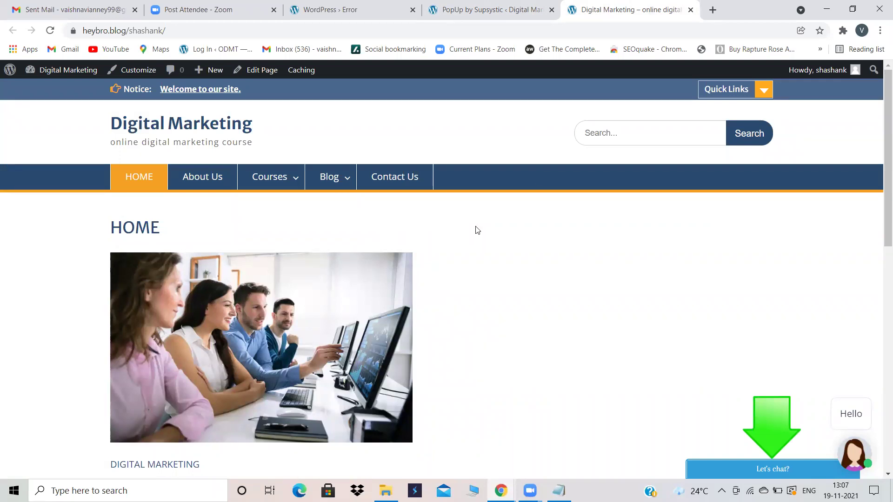
pyautogui.click(51, 32)
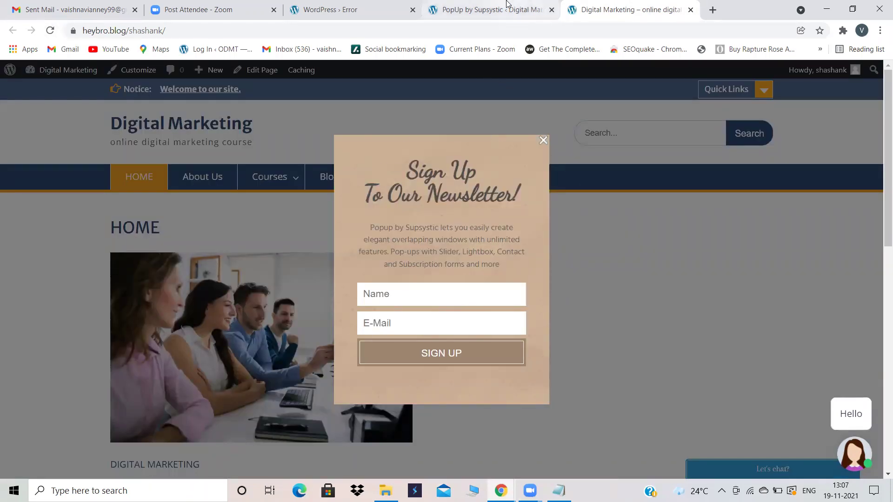
# Step: Click outside the newsletter popup to confirm it closes, then return to the popup editor
pyautogui.click(489, 9)
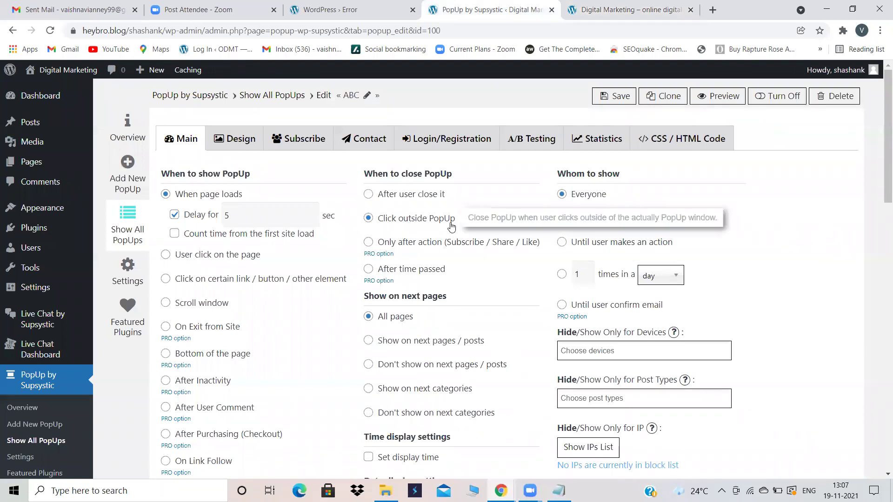
pyautogui.click(625, 9)
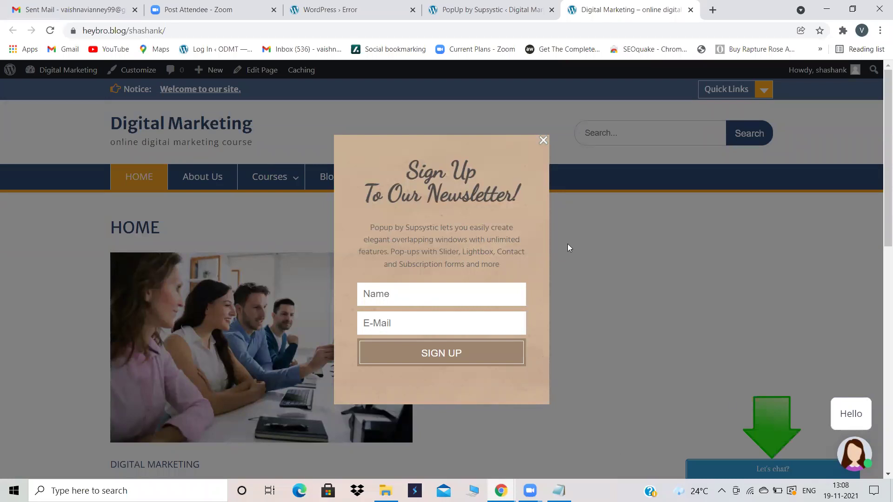
pyautogui.click(658, 245)
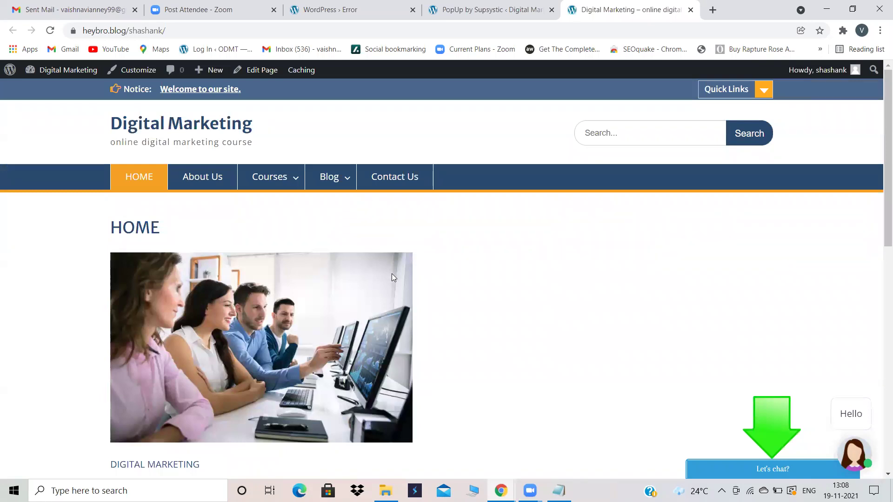
pyautogui.click(501, 5)
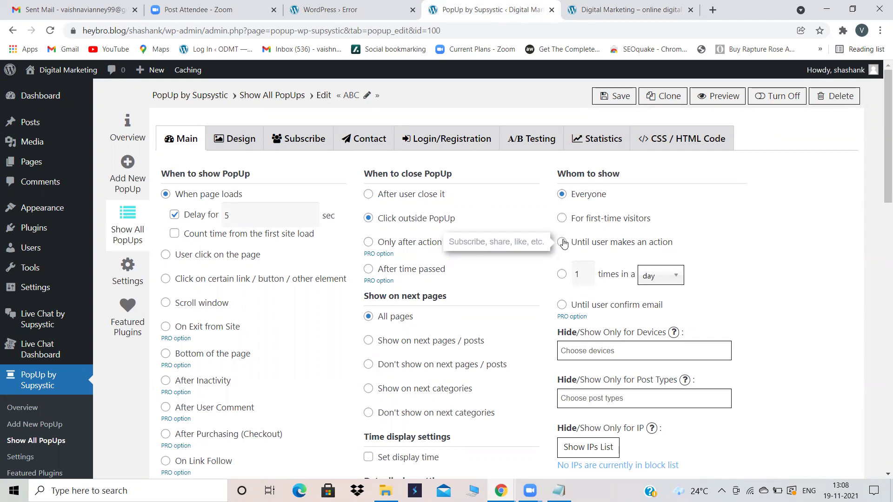
pyautogui.click(600, 4)
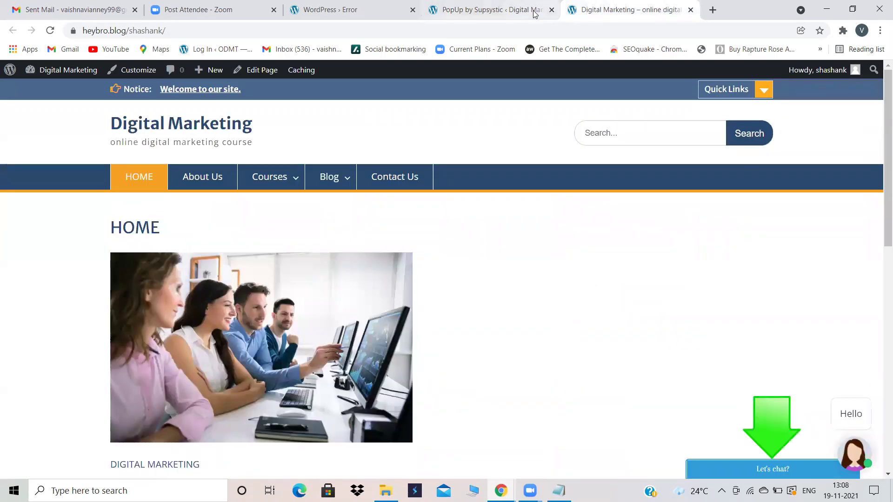
pyautogui.click(50, 31)
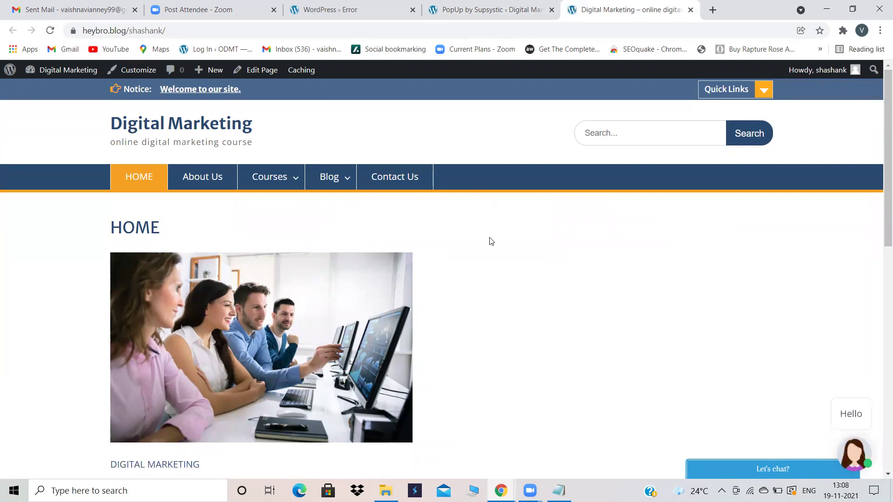
pyautogui.click(520, 6)
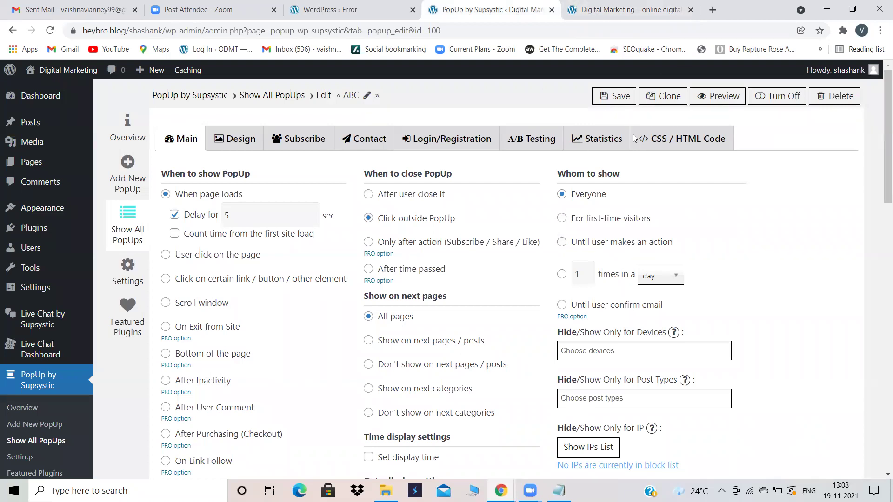
pyautogui.click(610, 8)
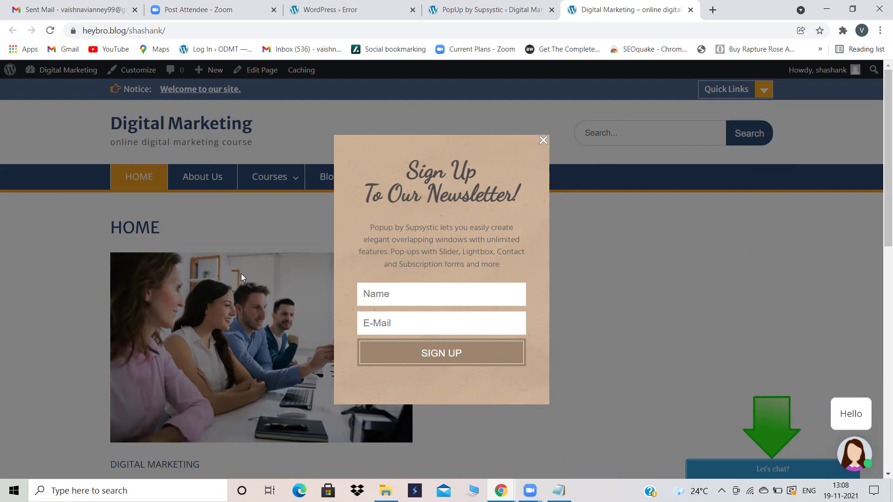
pyautogui.click(511, 8)
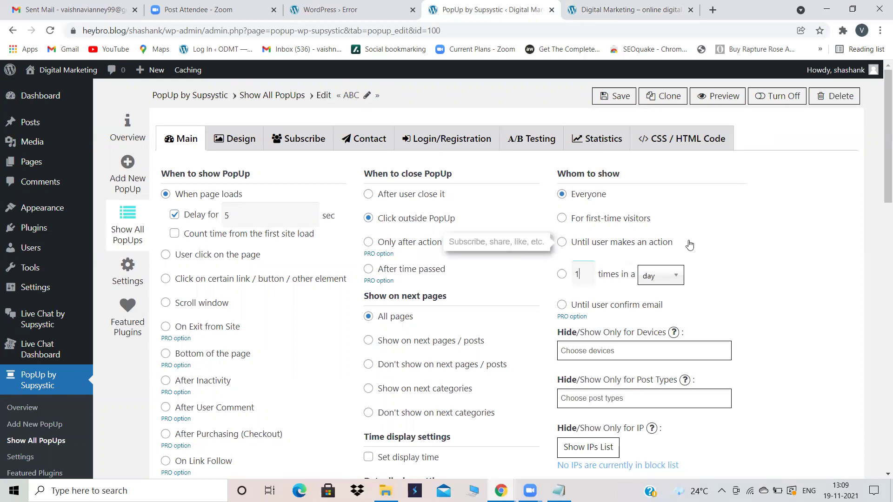
# Step: Save the adjusted per-day display limit, then reload the site and confirm an outside click closes the popup
pyautogui.click(590, 275)
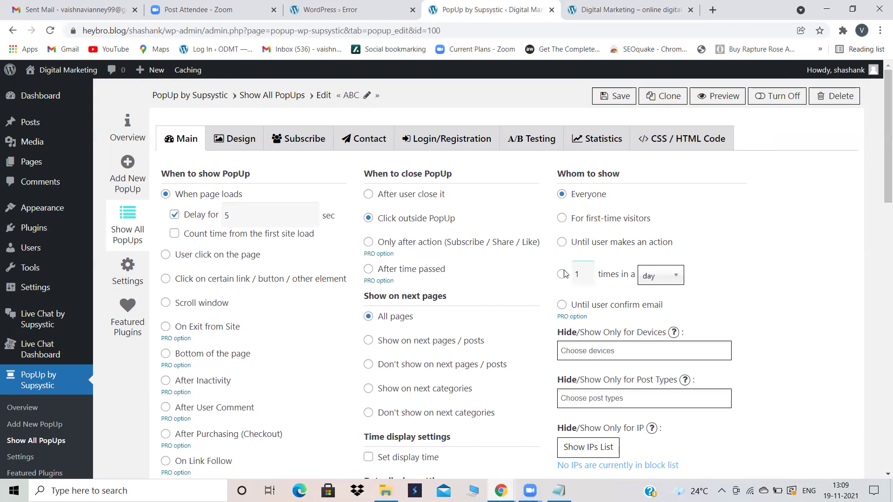
pyautogui.click(615, 96)
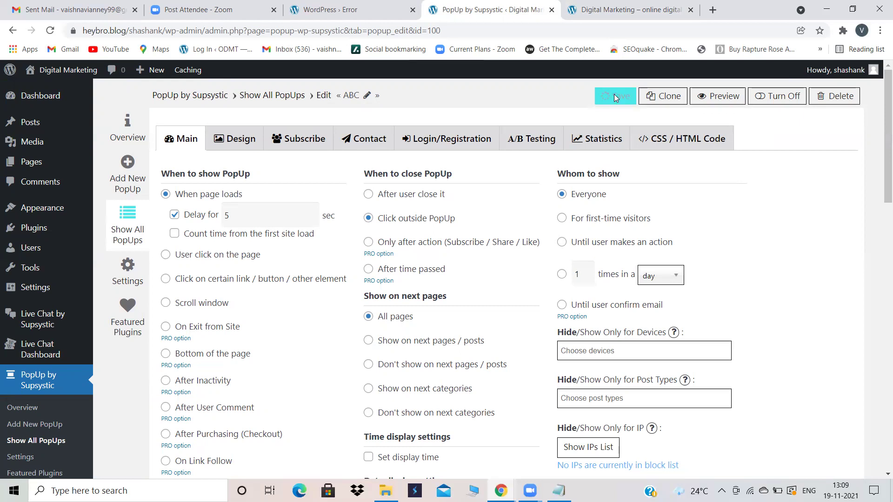
pyautogui.click(608, 10)
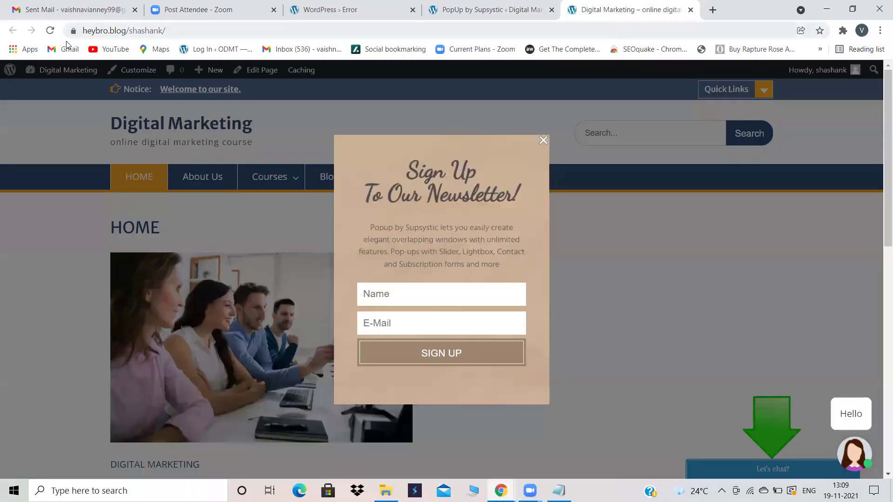
pyautogui.click(51, 31)
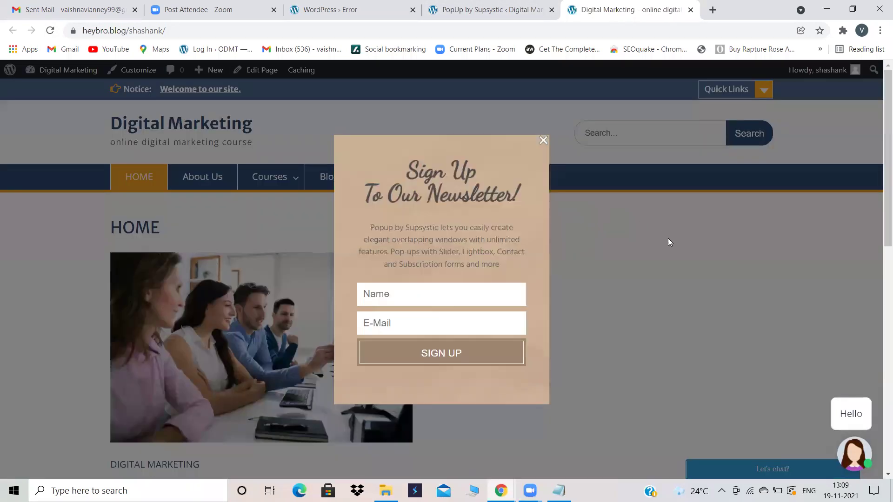
pyautogui.click(667, 238)
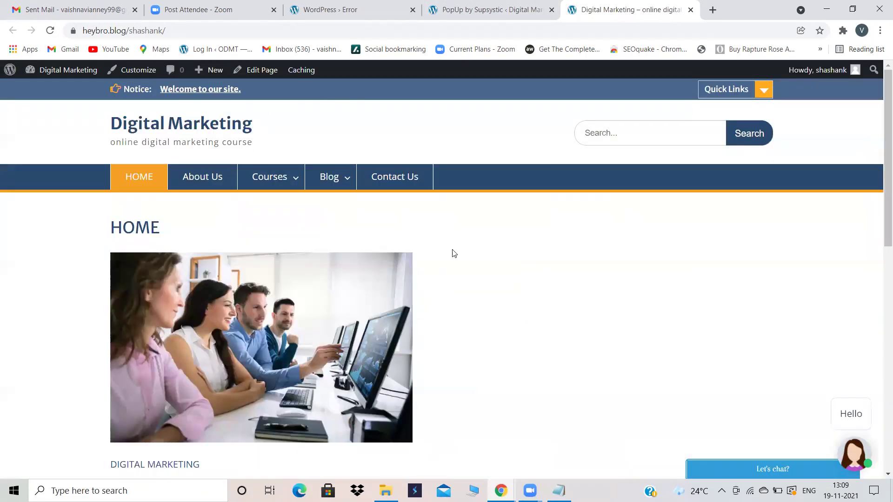
pyautogui.click(479, 10)
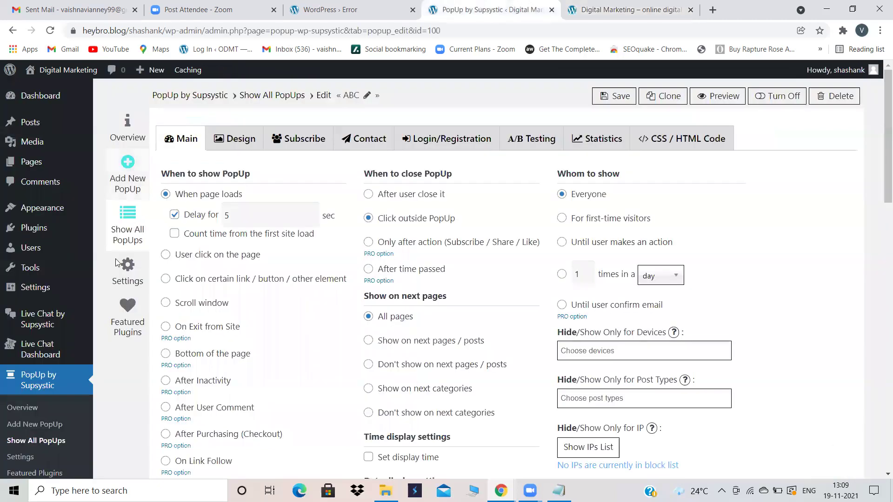
# Step: Open the ABC popup from the Show All PopUps list and go to its Design tab
pyautogui.click(129, 282)
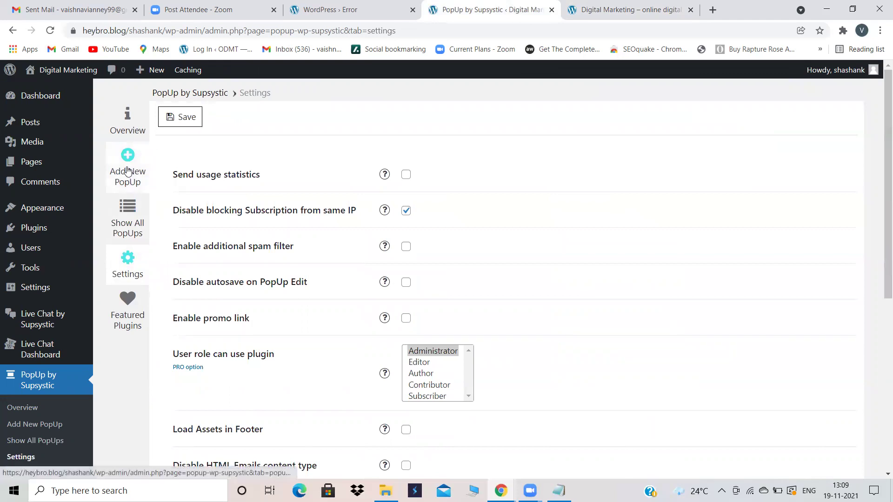
pyautogui.click(51, 376)
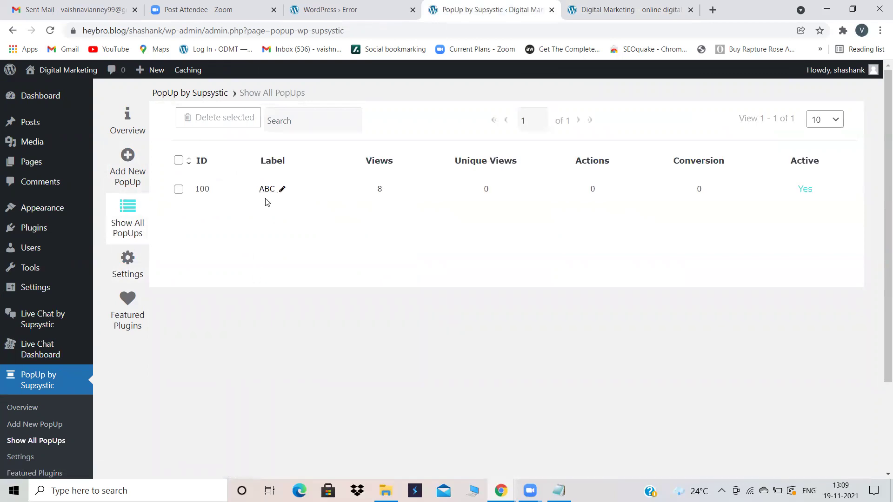
pyautogui.click(267, 191)
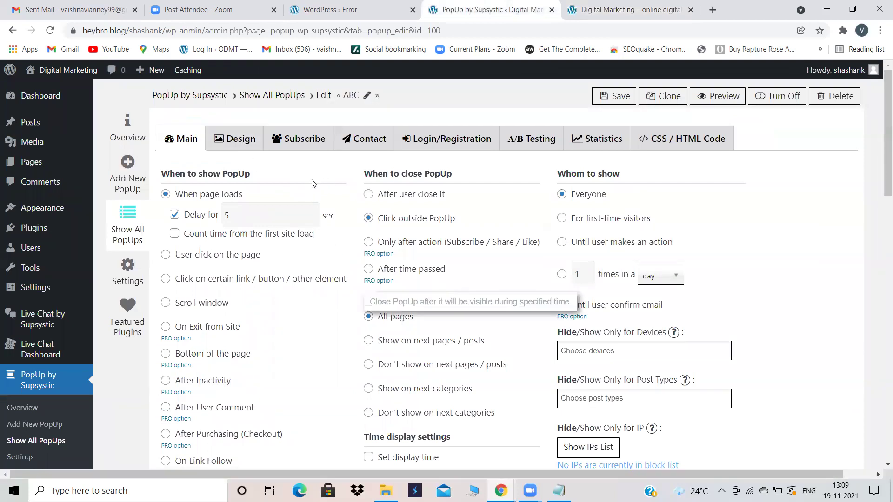
pyautogui.click(234, 139)
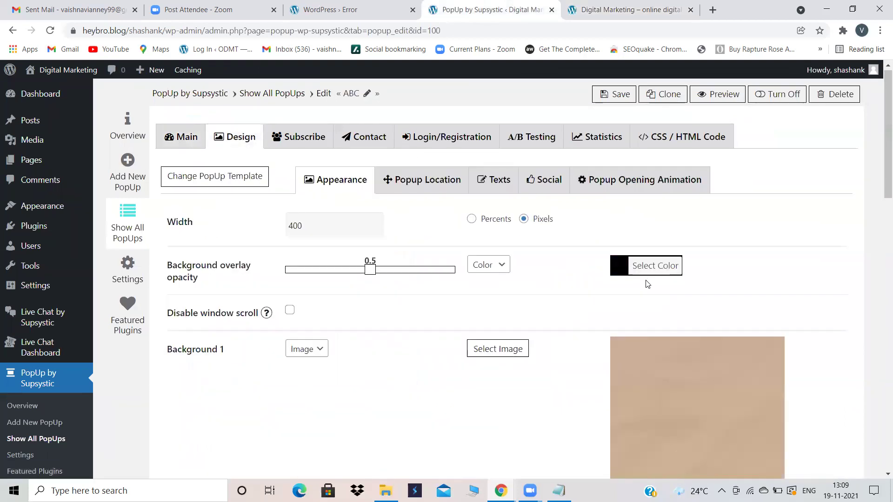
# Step: Preview the ABC popup on the reloaded live site
pyautogui.scroll(-6, 645, 280)
pyautogui.click(620, 4)
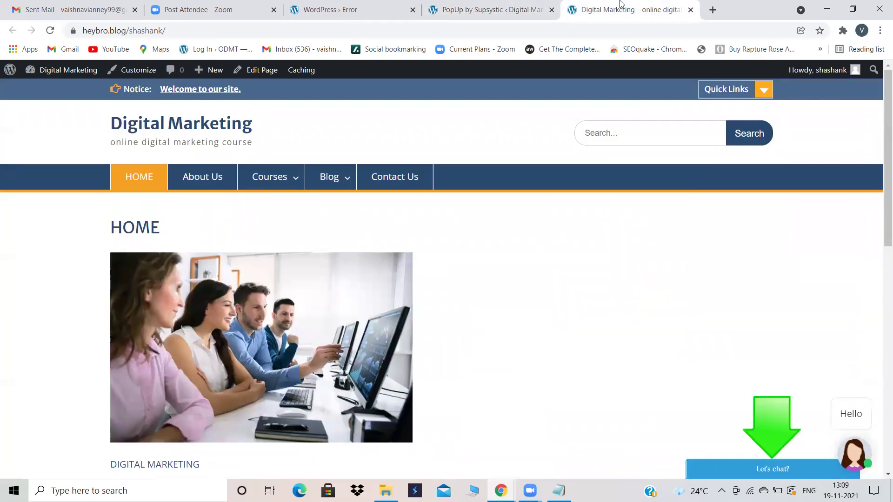
pyautogui.click(50, 30)
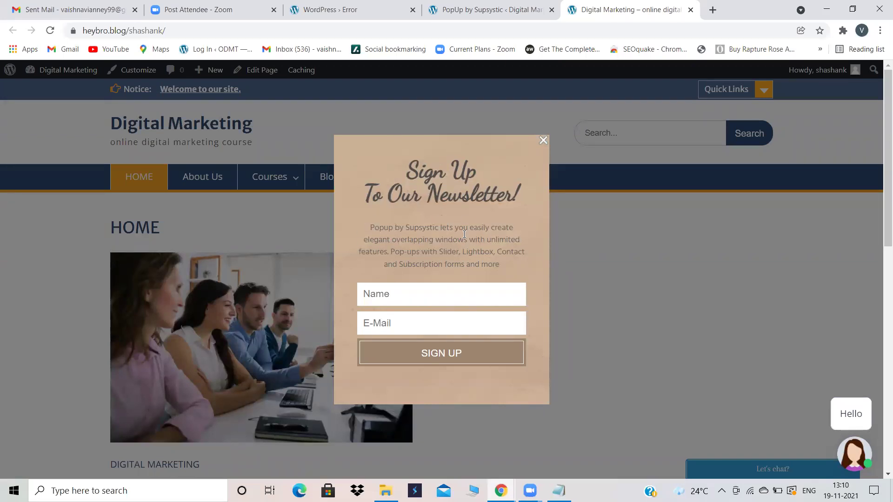
pyautogui.click(495, 6)
# Step: Review the Design tab's appearance: 400-pixel width, 0.5 overlay opacity and image background
pyautogui.scroll(2, 274, 201)
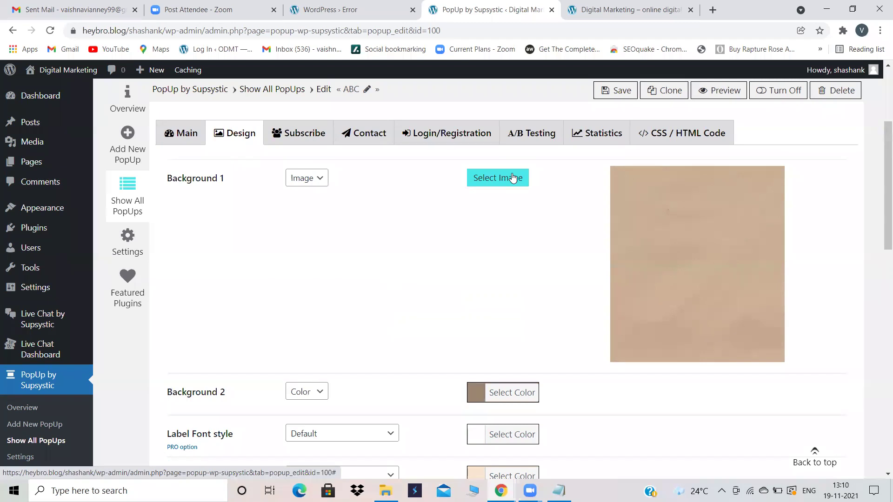
pyautogui.scroll(-3, 494, 252)
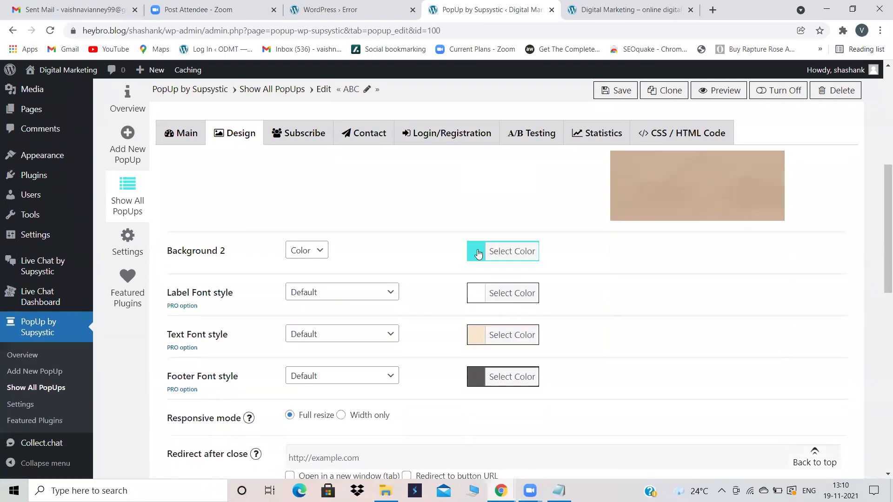
pyautogui.scroll(-5, 518, 288)
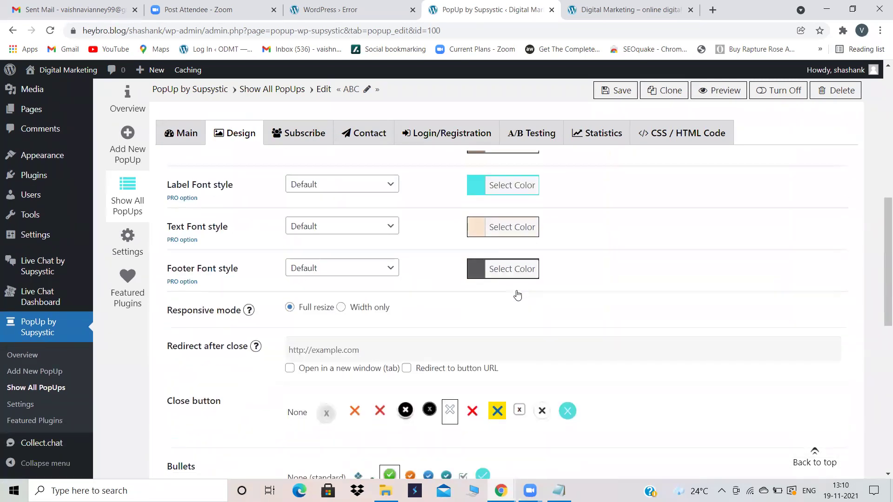
pyautogui.scroll(-8, 517, 293)
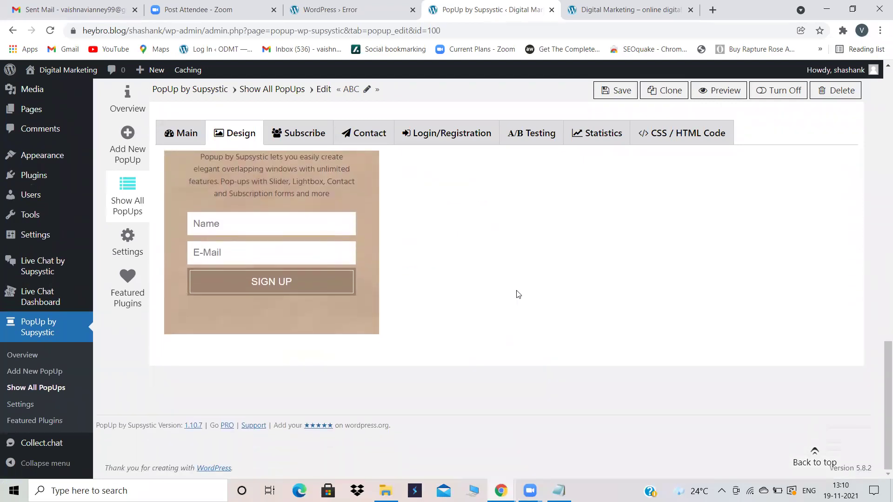
pyautogui.scroll(5, 518, 294)
pyautogui.scroll(5, 517, 294)
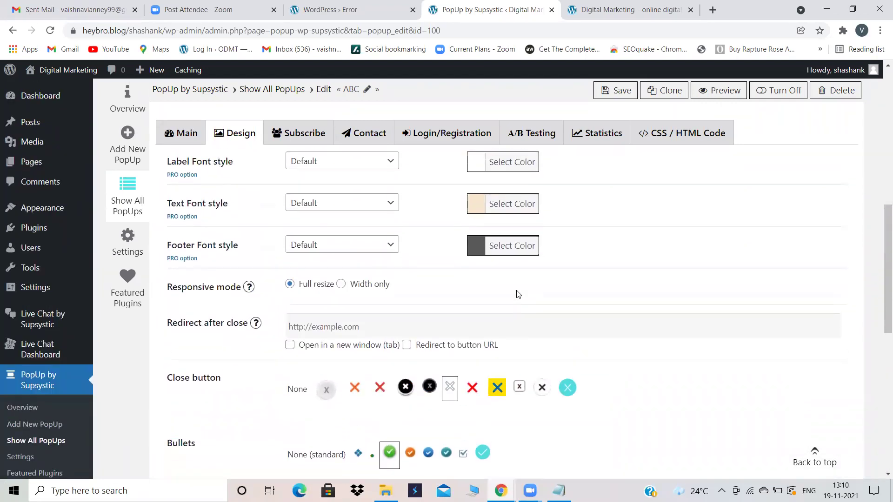
pyautogui.scroll(2, 567, 313)
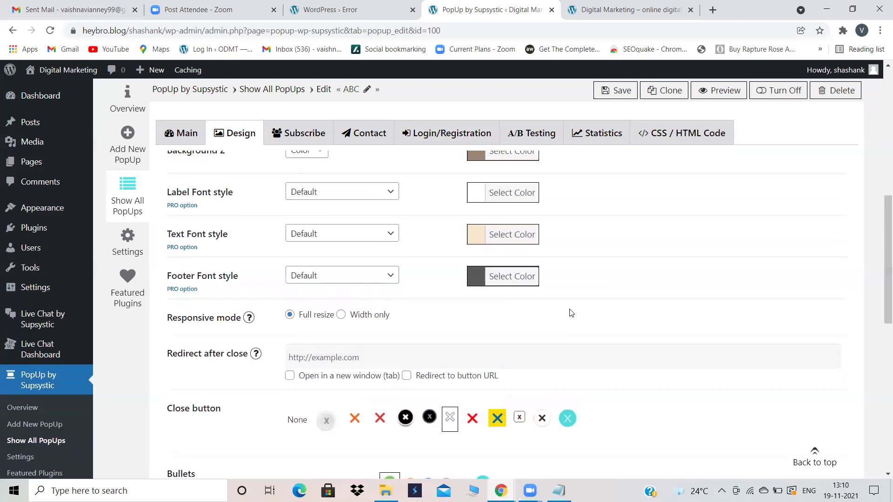
pyautogui.scroll(7, 571, 313)
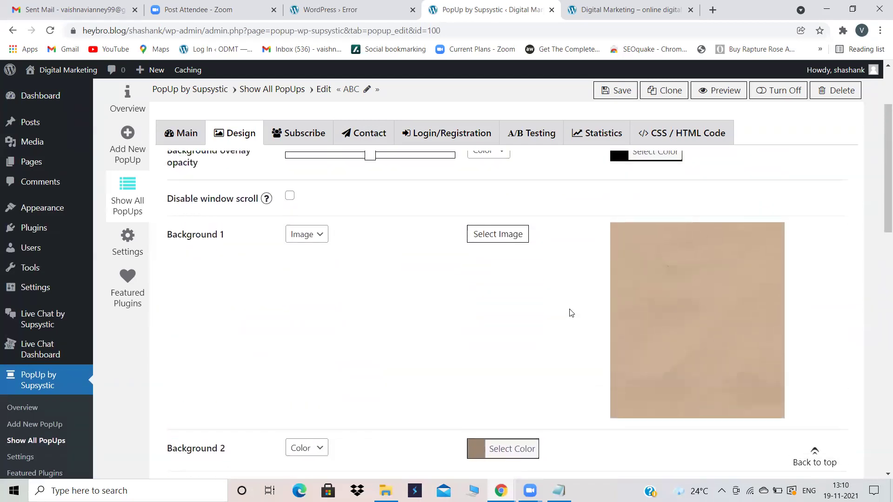
pyautogui.scroll(1, 571, 312)
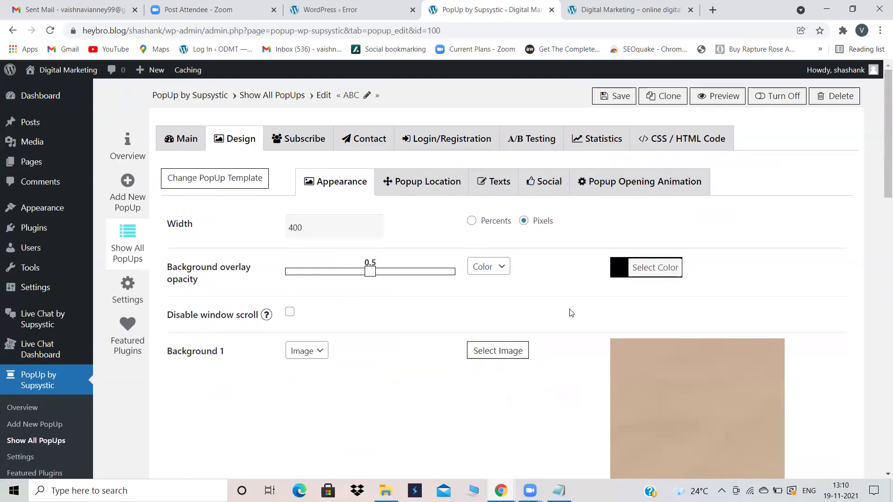
pyautogui.scroll(-1, 571, 313)
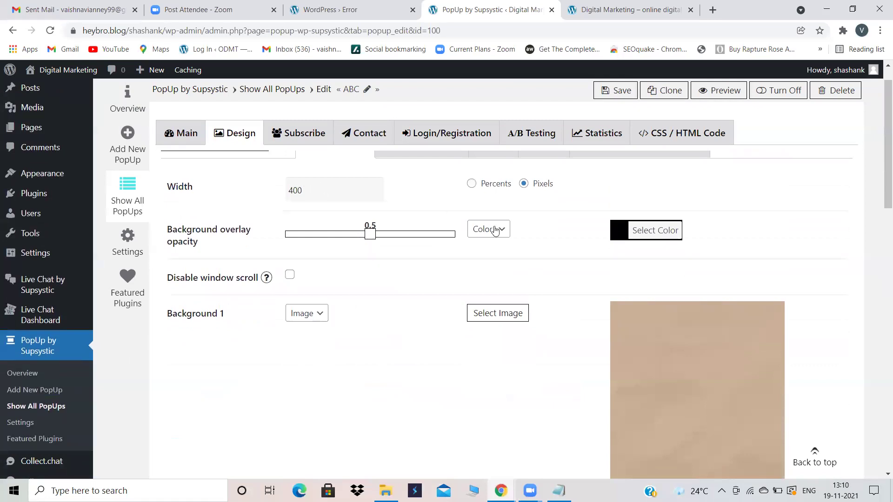
pyautogui.scroll(-2, 502, 303)
pyautogui.scroll(-5, 502, 303)
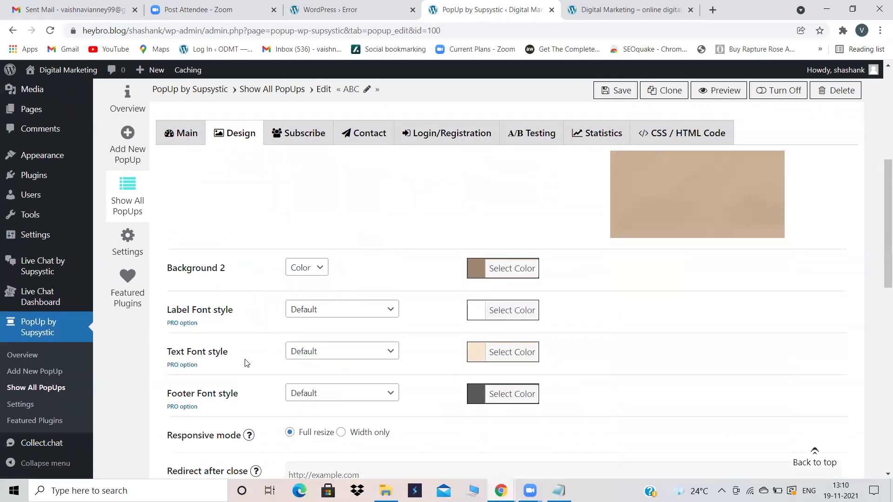
pyautogui.scroll(-6, 393, 370)
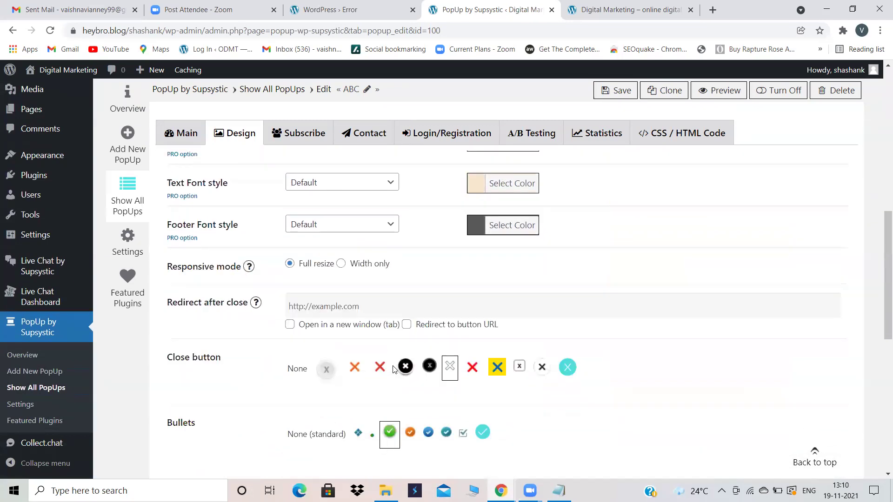
pyautogui.scroll(-8, 393, 369)
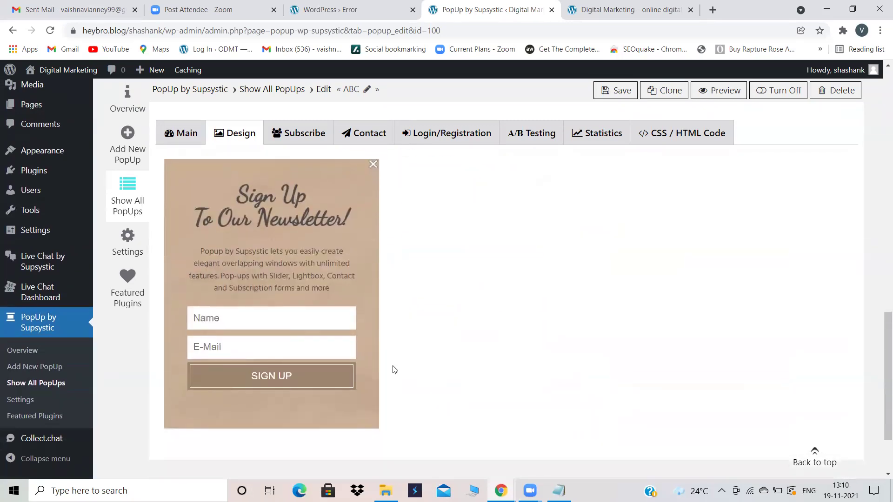
pyautogui.scroll(15, 449, 218)
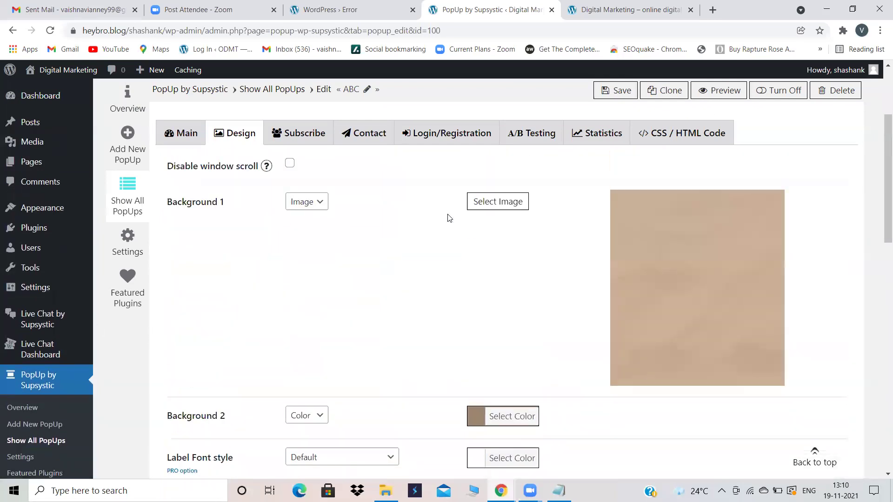
# Step: Save the ABC design settings, check the live site, and start a new popup
pyautogui.click(615, 96)
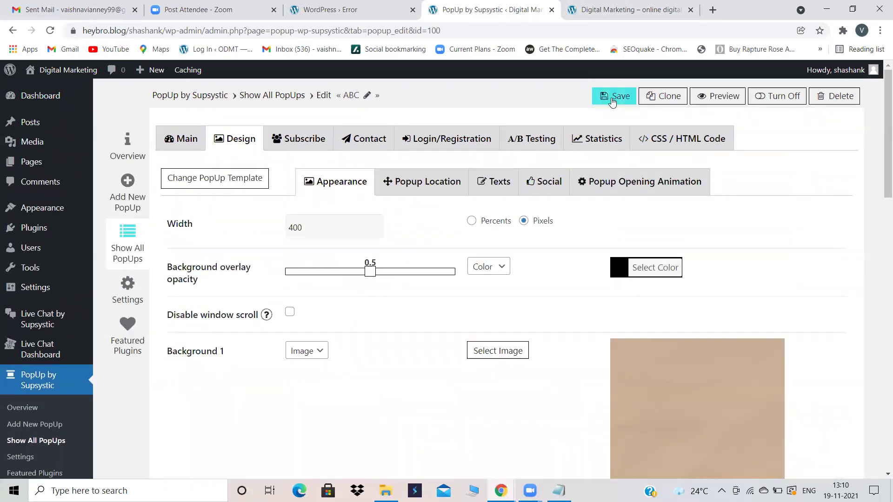
pyautogui.click(629, 7)
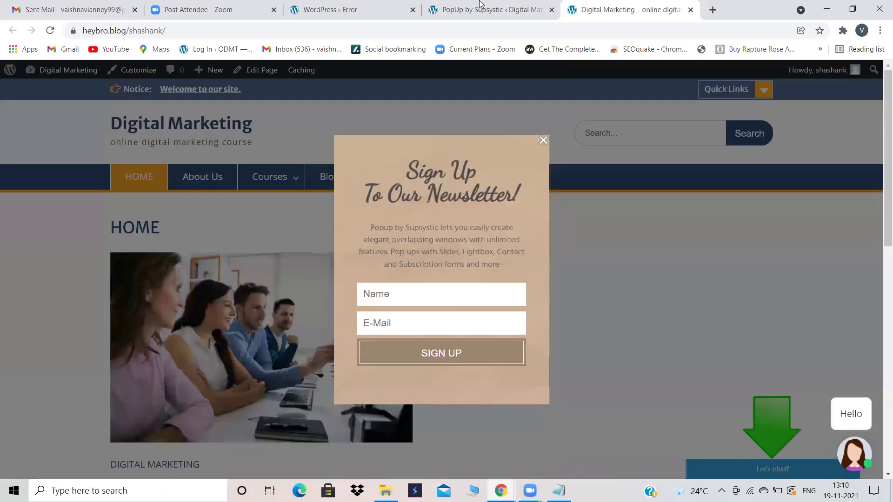
pyautogui.click(480, 6)
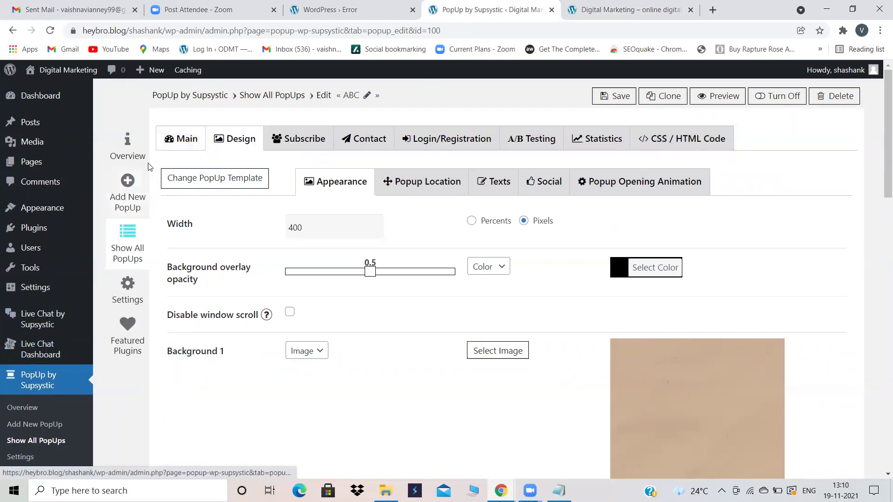
pyautogui.click(125, 195)
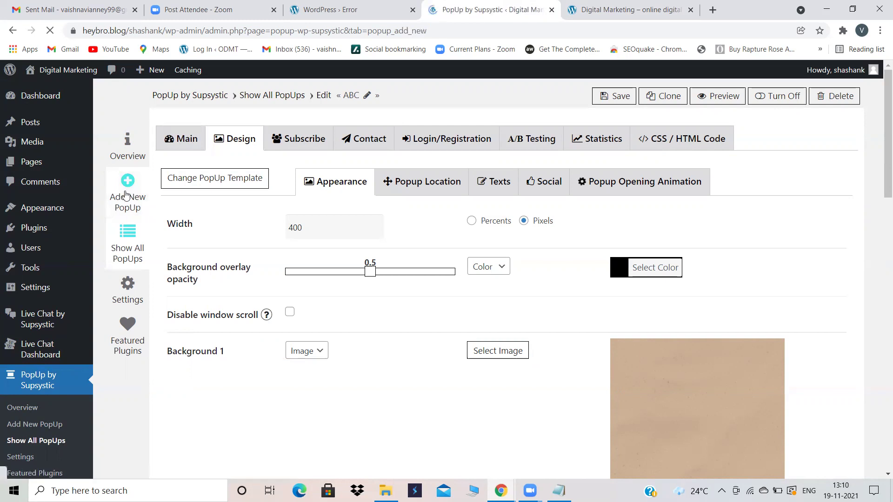
# Step: Create a new popup named XYZ and save it
pyautogui.click(367, 194)
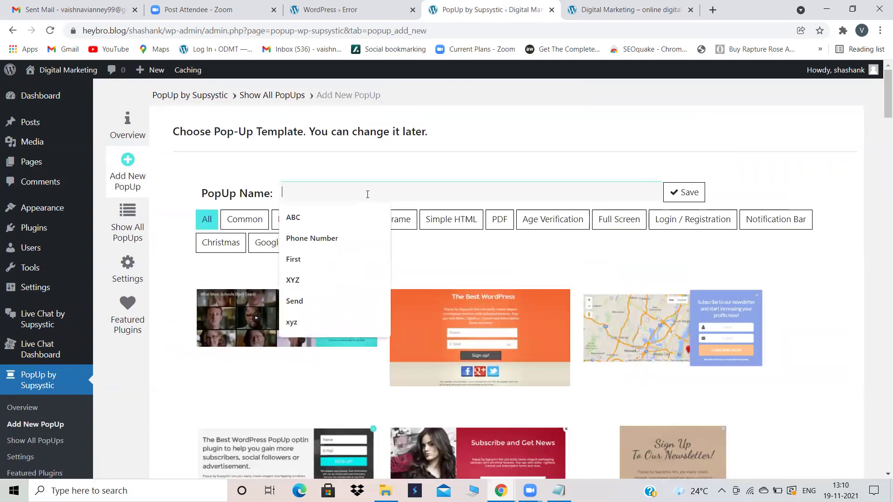
pyautogui.click(313, 281)
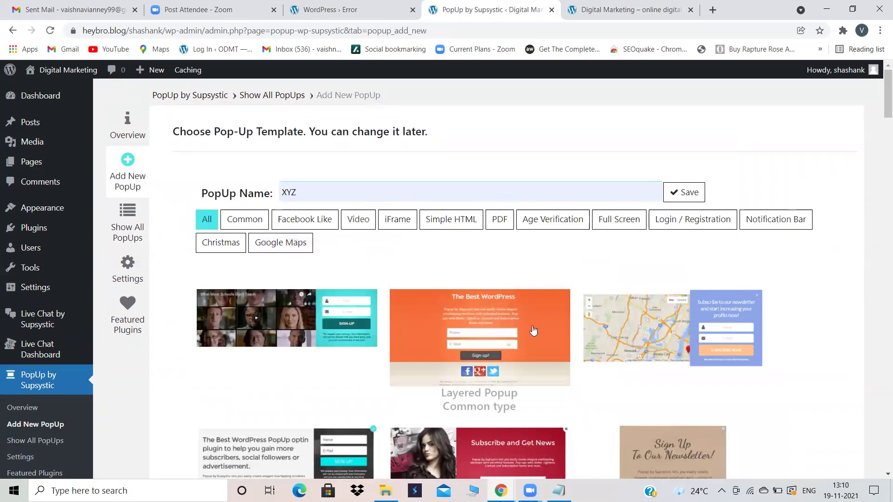
pyautogui.scroll(-5, 472, 278)
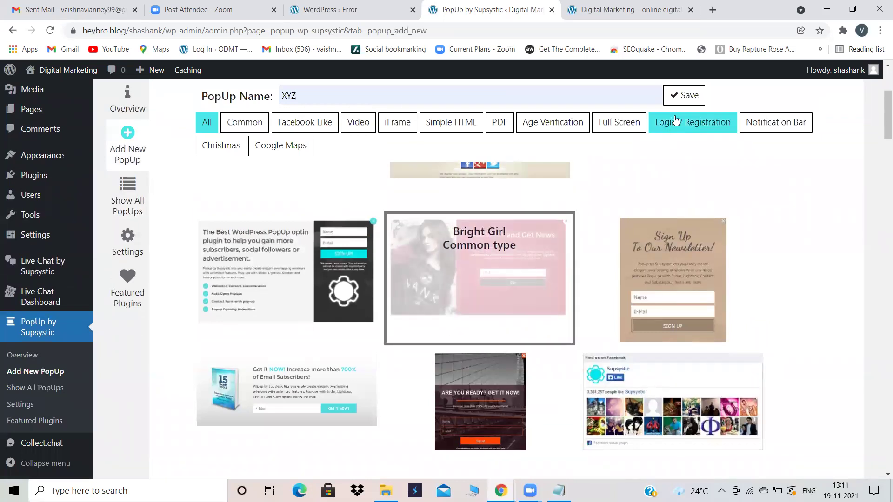
pyautogui.click(686, 92)
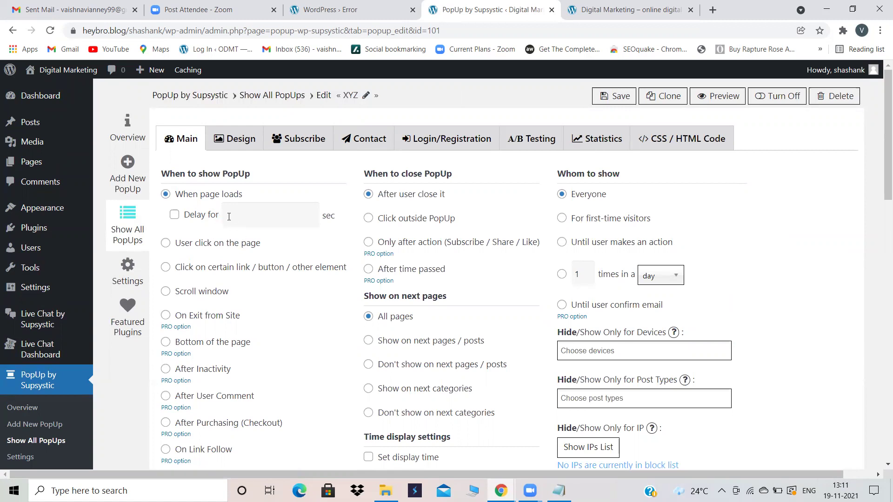
# Step: Turn on XYZ's delay after page load, save, preview the site, then open Installed Plugins
pyautogui.click(203, 217)
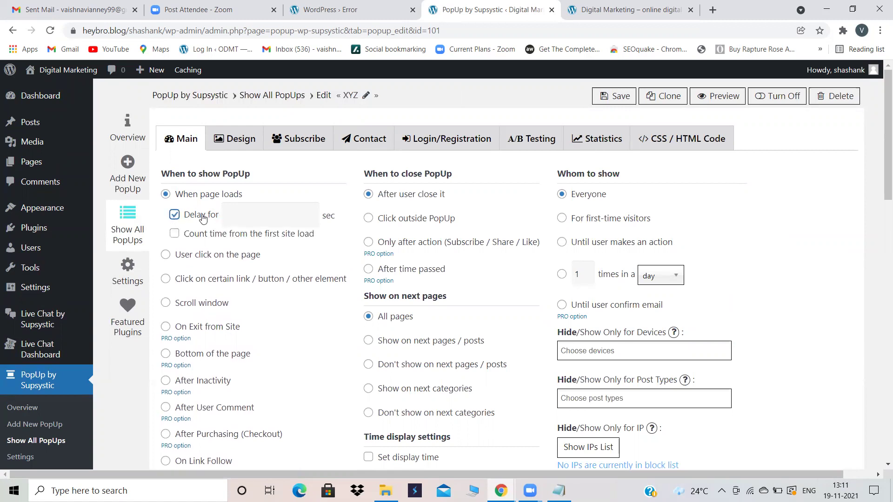
pyautogui.click(241, 216)
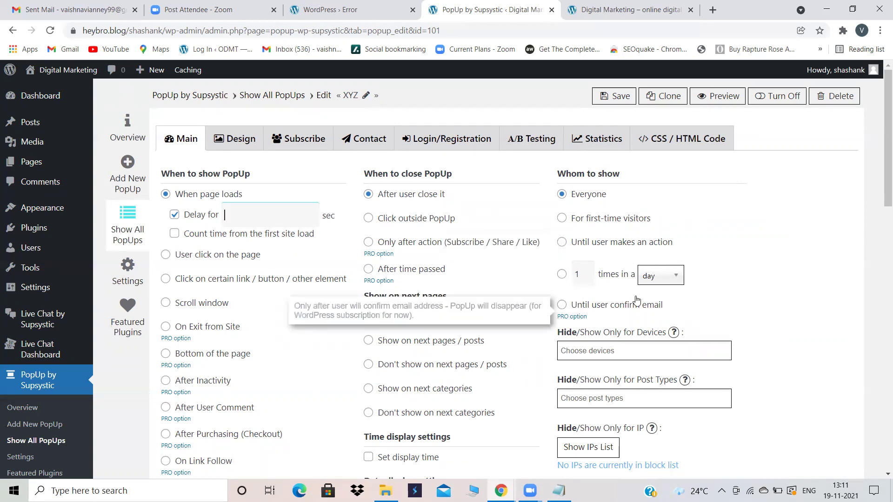
pyautogui.click(614, 96)
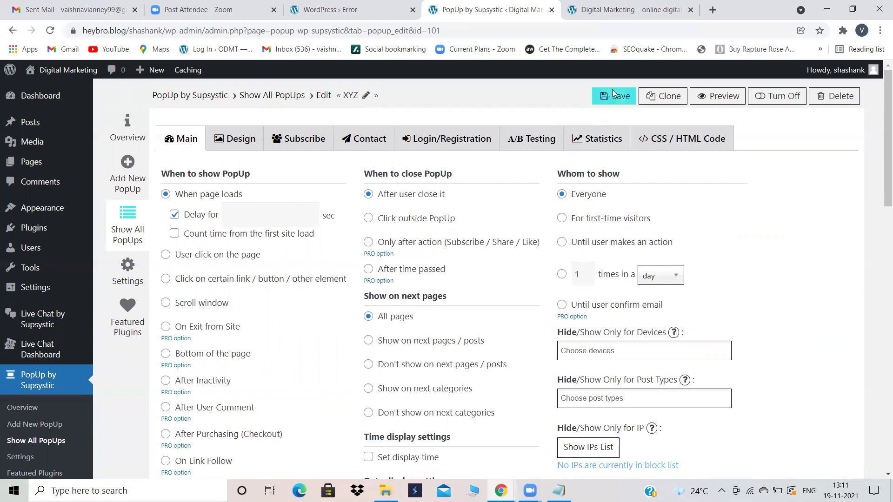
pyautogui.click(604, 4)
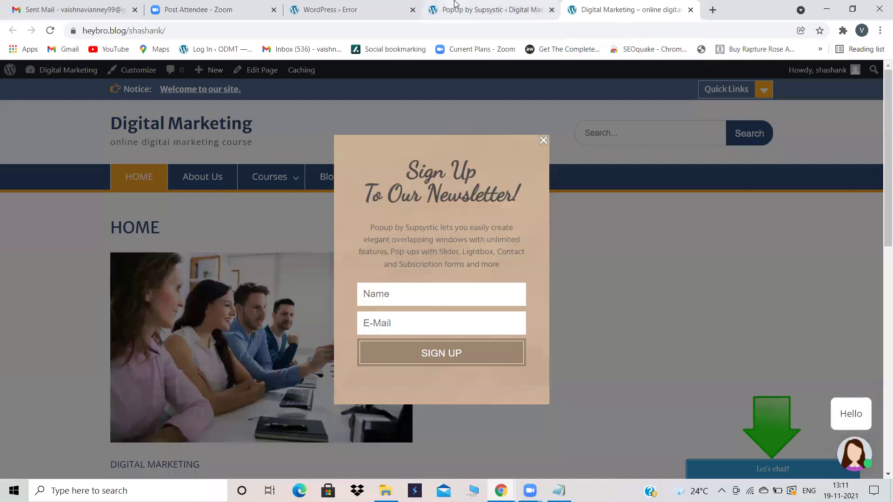
pyautogui.click(456, 7)
pyautogui.click(32, 232)
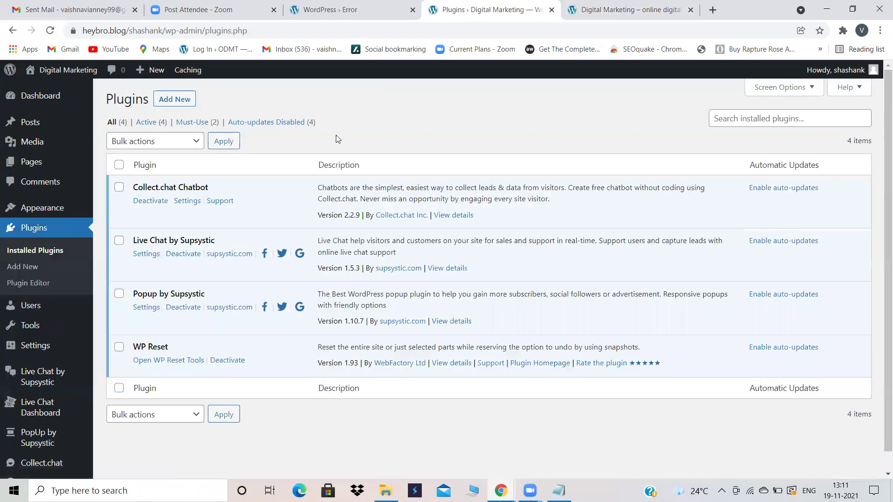
# Step: Search the plugin directory for 'click', then install and activate Click to Chat
pyautogui.click(179, 100)
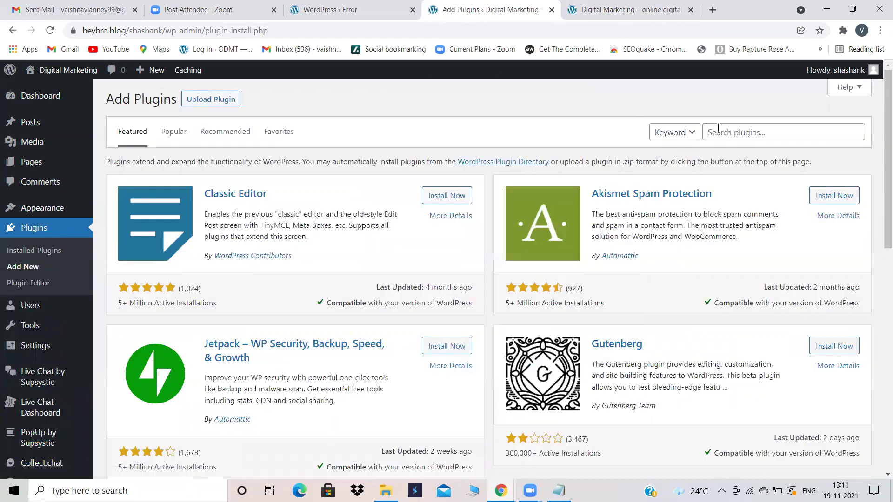
pyautogui.click(728, 131)
pyautogui.write('c')
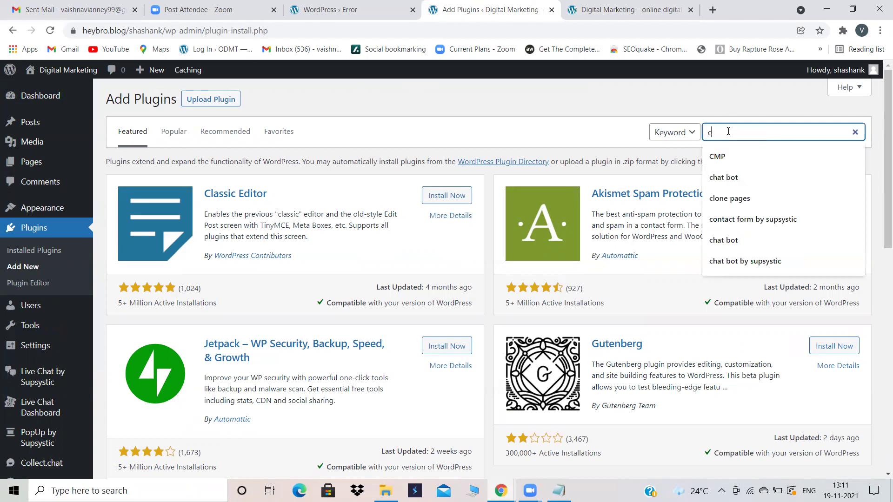
pyautogui.write('lick')
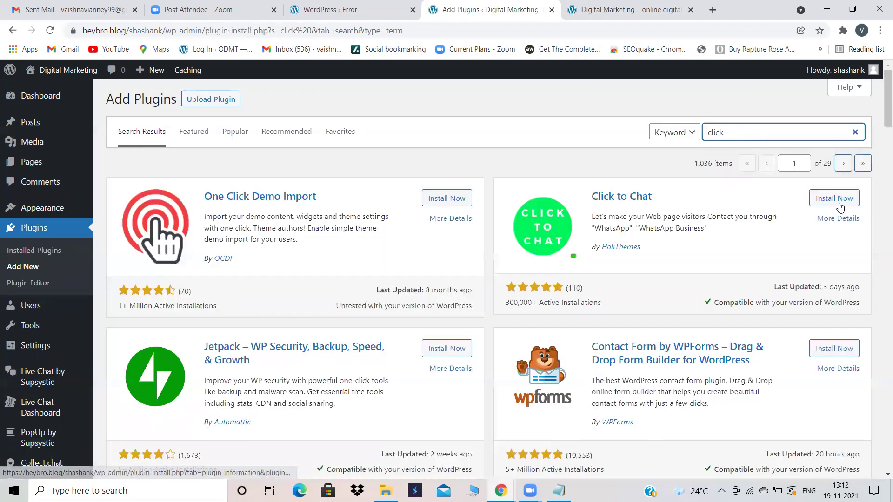
pyautogui.click(840, 199)
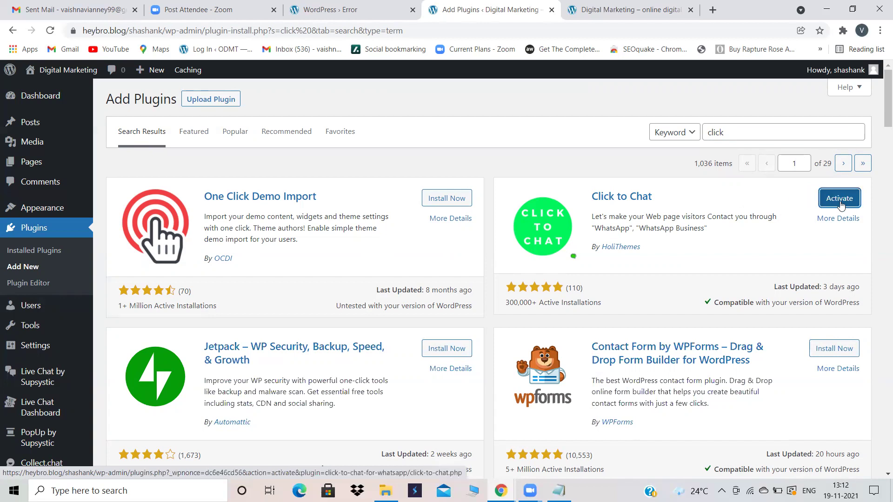
pyautogui.click(835, 201)
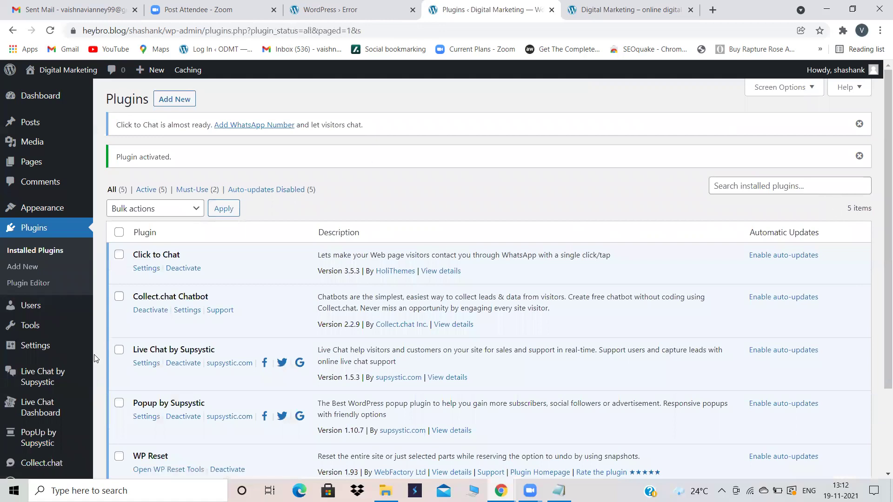
# Step: Open the Click to Chat settings page from the admin sidebar
pyautogui.moveTo(71, 433)
pyautogui.scroll(-2, 70, 432)
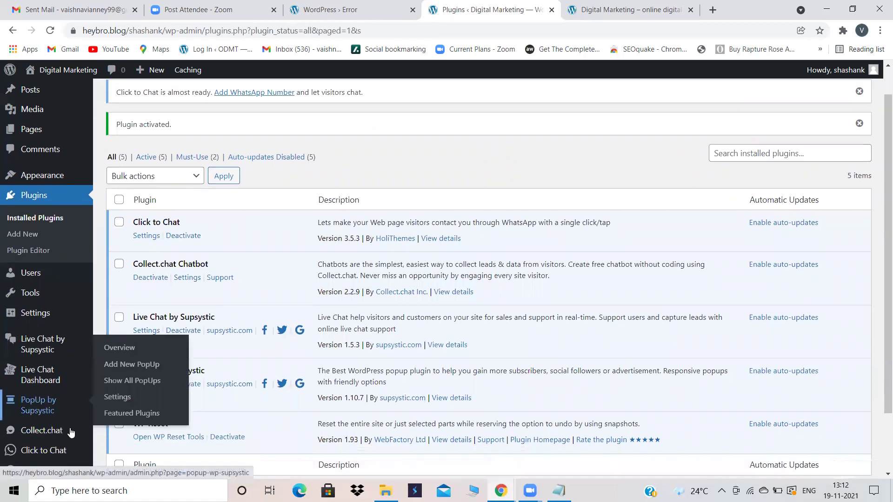
pyautogui.moveTo(28, 445)
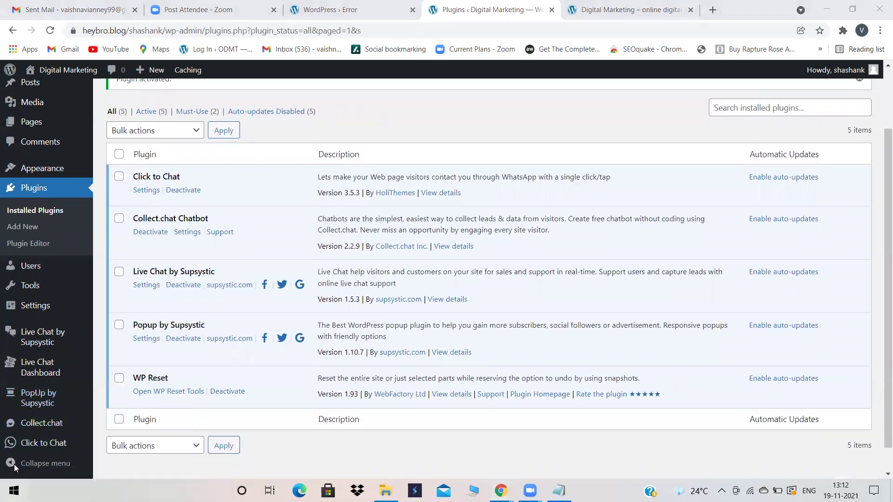
pyautogui.press('super')
pyautogui.click(611, 88)
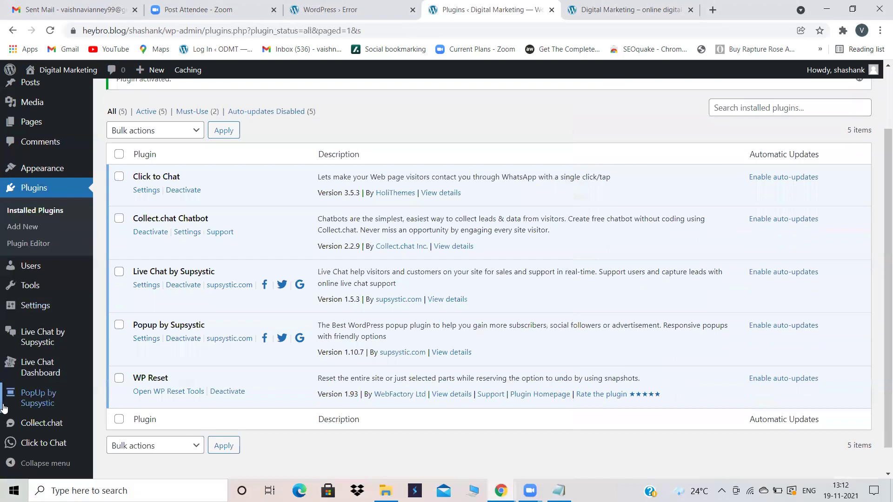
pyautogui.click(28, 443)
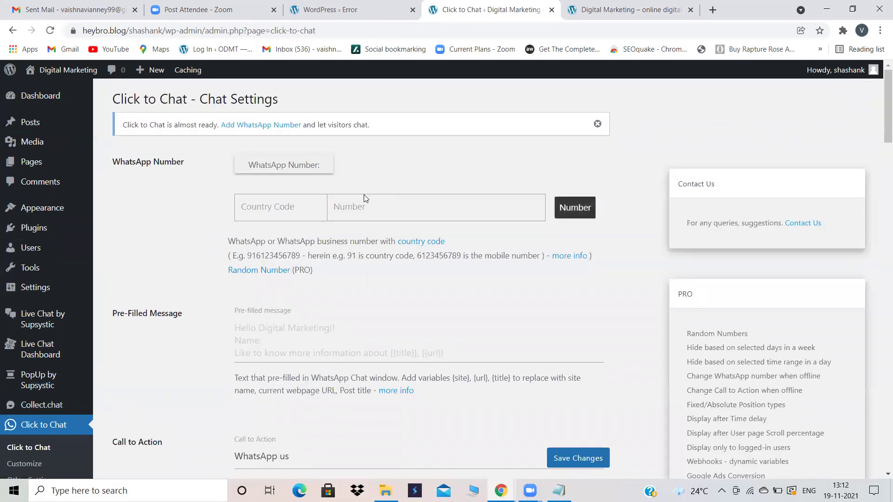
# Step: Enter country code 91 and the WhatsApp phone number
pyautogui.click(363, 195)
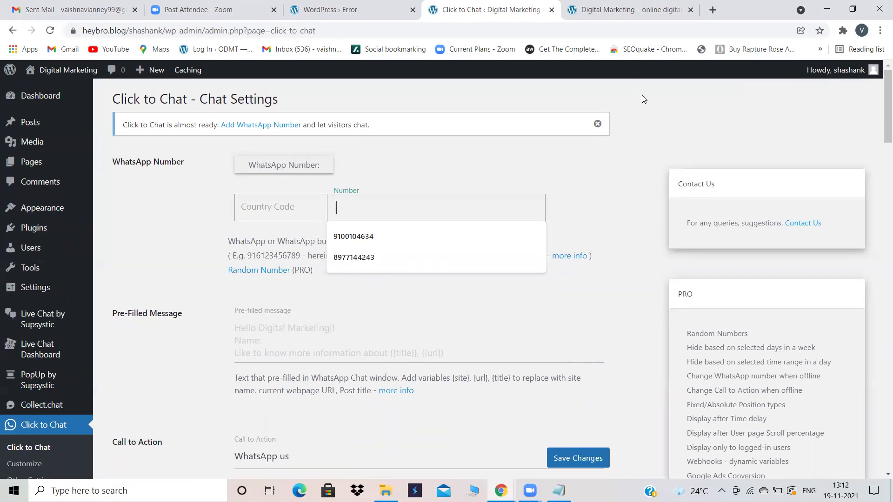
pyautogui.click(288, 201)
pyautogui.write('91')
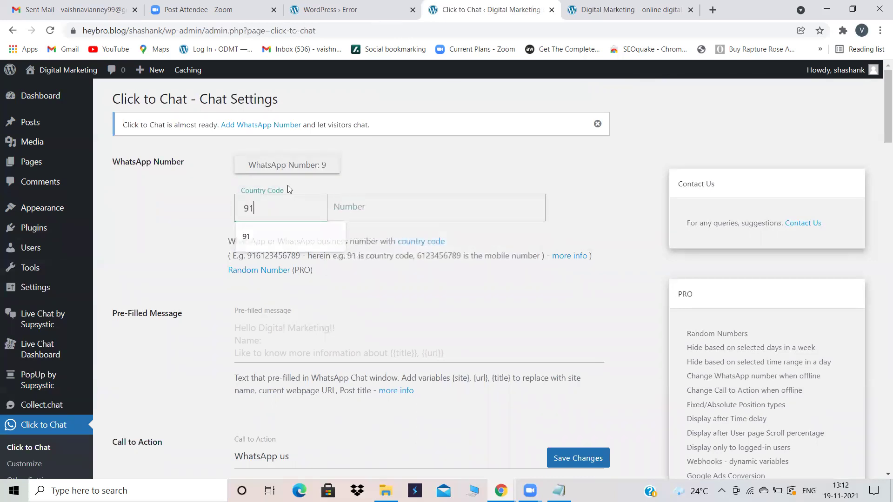
pyautogui.click(374, 201)
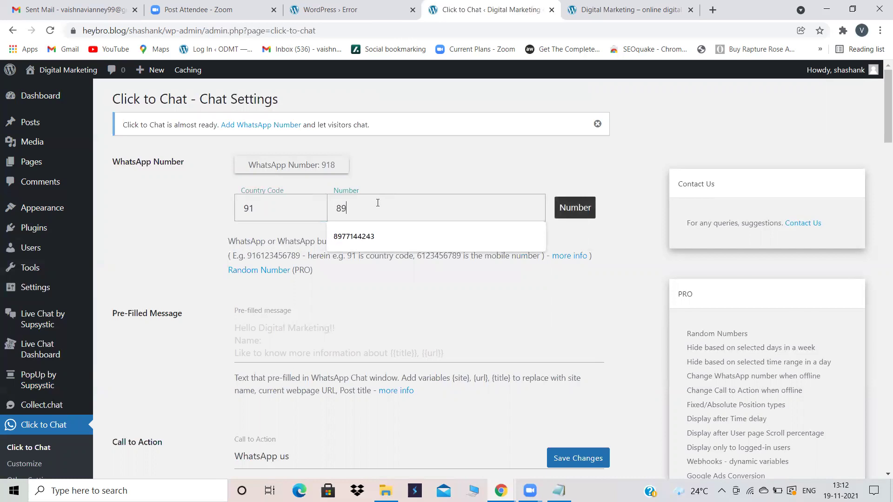
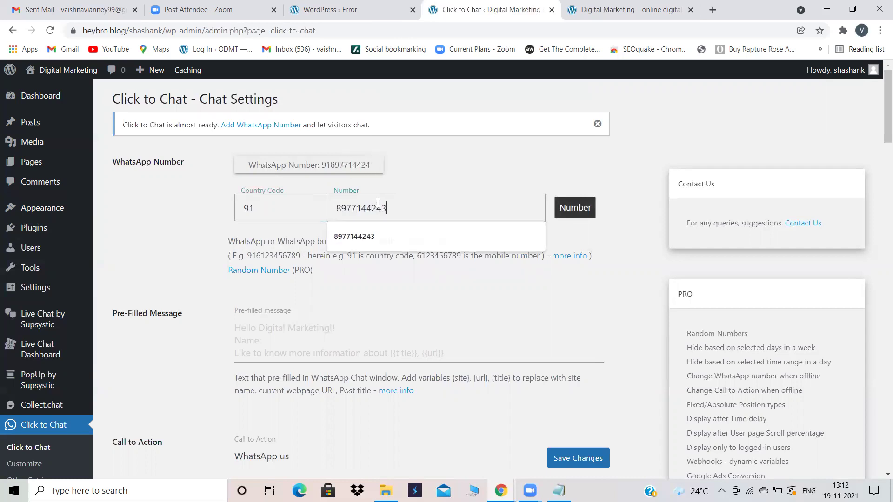
# Step: Write the pre-filled message 'Hello! Thank you for contact us / we will get back to you in some time!!'
pyautogui.scroll(-2, 408, 317)
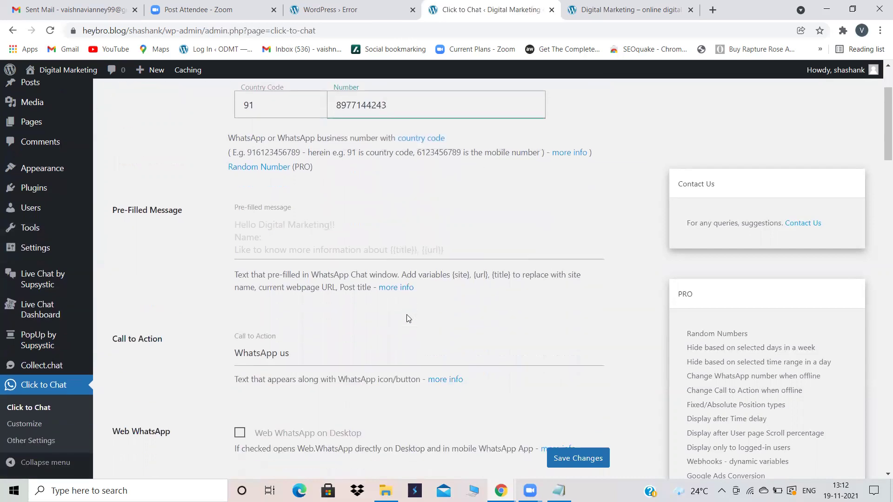
pyautogui.click(294, 245)
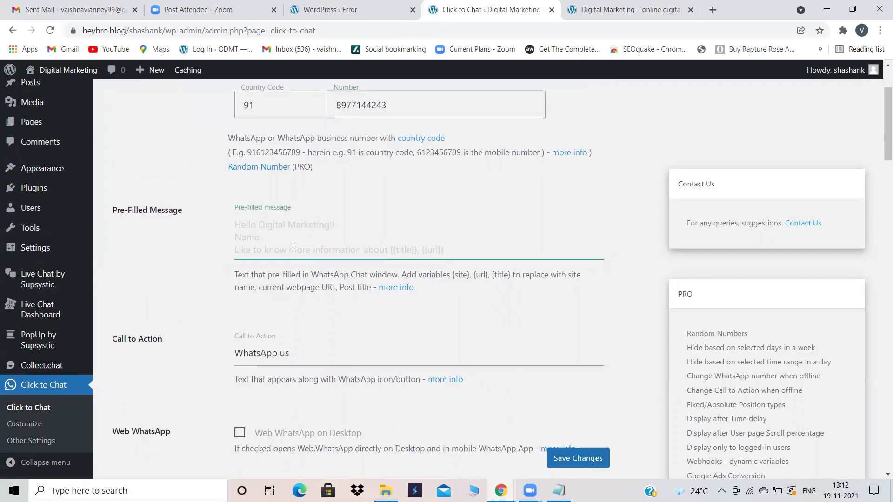
pyautogui.write('Hello')
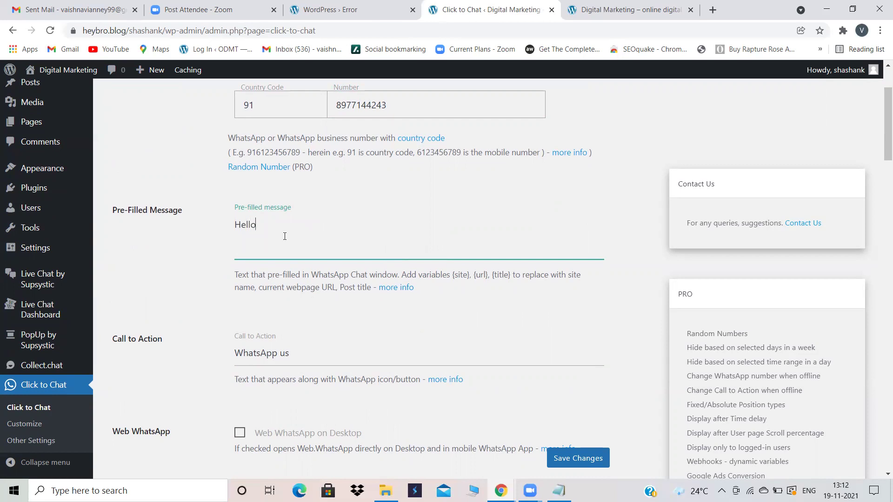
pyautogui.write('! ')
pyautogui.write('Thank y')
pyautogui.write('ou for co')
pyautogui.write('ntact ')
pyautogui.write('us')
pyautogui.press('Return')
pyautogui.write('we w')
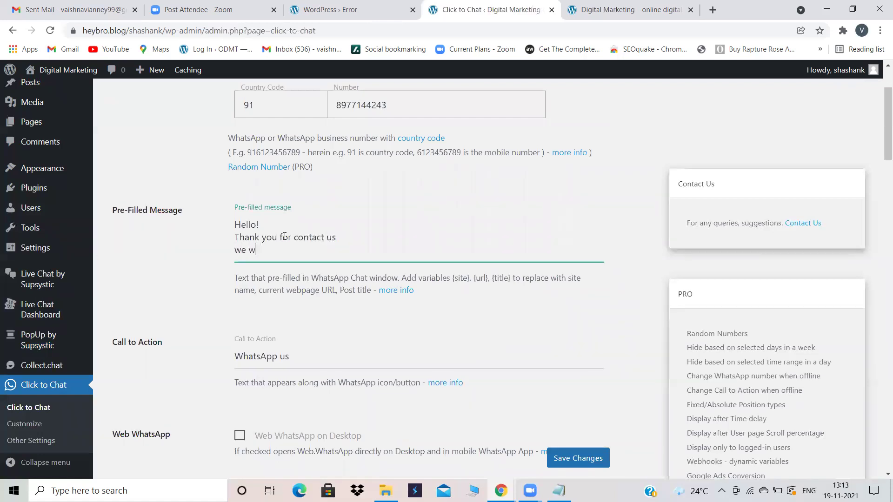
pyautogui.write('ill get back to you in som')
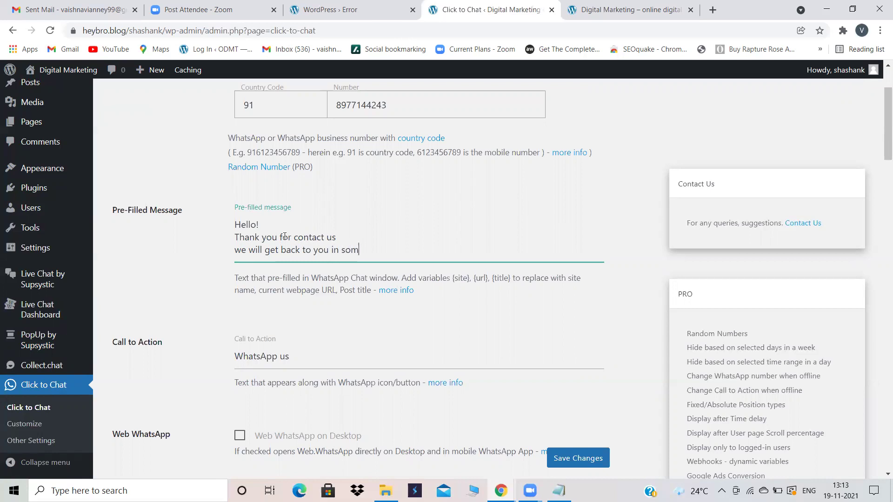
pyautogui.write('e time!!')
# Step: Change the chat button's position under Style, Position from bottom to top
pyautogui.scroll(-2, 281, 313)
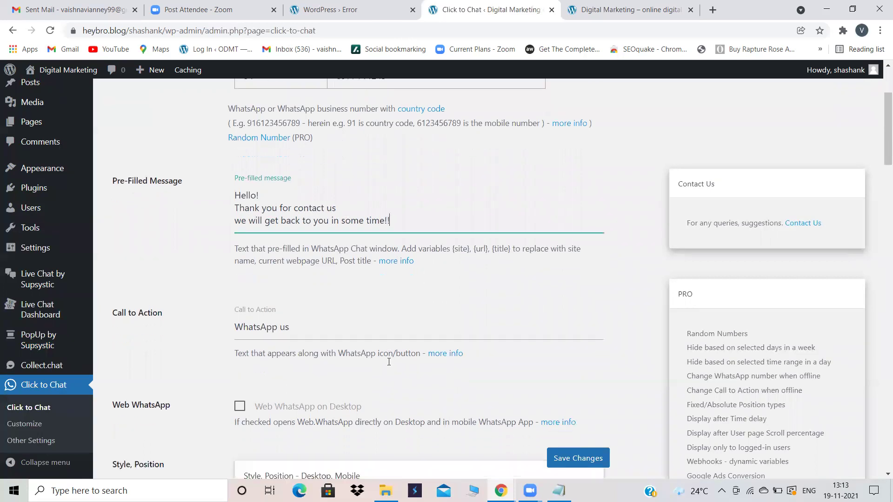
pyautogui.scroll(-7, 313, 344)
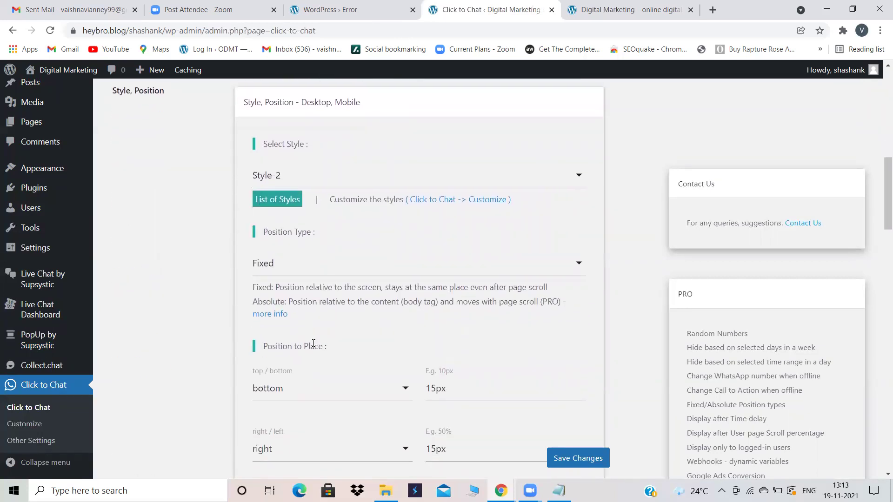
pyautogui.scroll(-3, 313, 345)
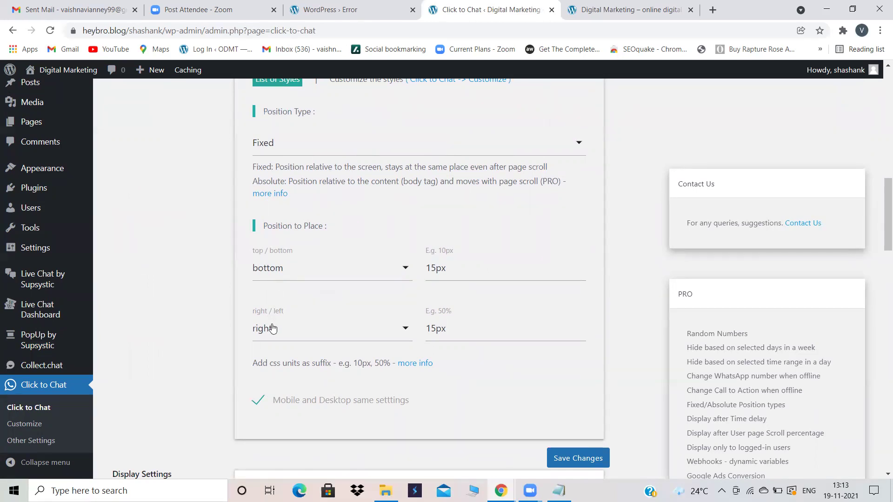
pyautogui.click(393, 272)
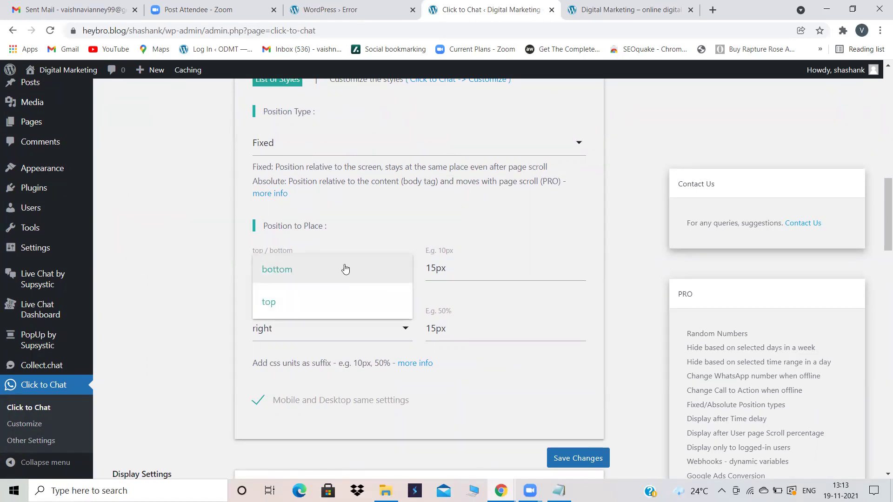
pyautogui.click(299, 297)
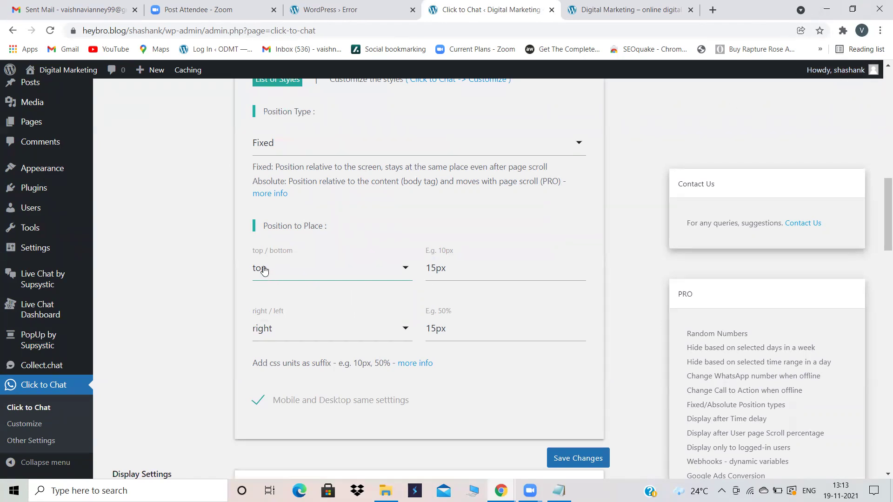
pyautogui.scroll(-3, 279, 335)
pyautogui.scroll(-4, 279, 334)
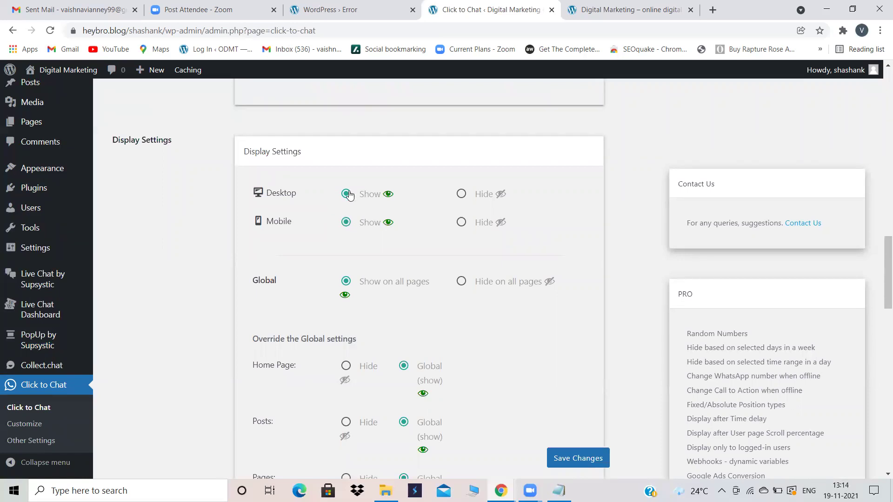
# Step: Leave the chat button shown on desktop and save the Click to Chat settings
pyautogui.click(461, 195)
pyautogui.click(346, 193)
pyautogui.scroll(-3, 378, 272)
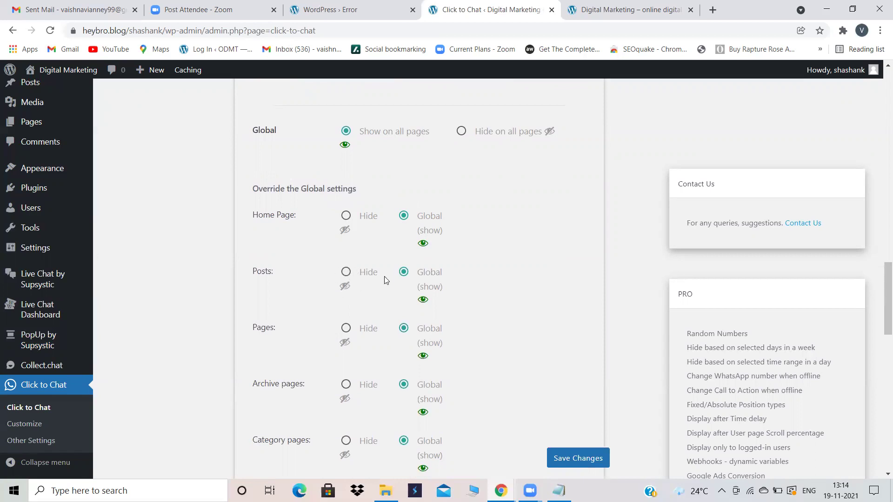
pyautogui.scroll(-9, 385, 276)
pyautogui.scroll(-8, 385, 276)
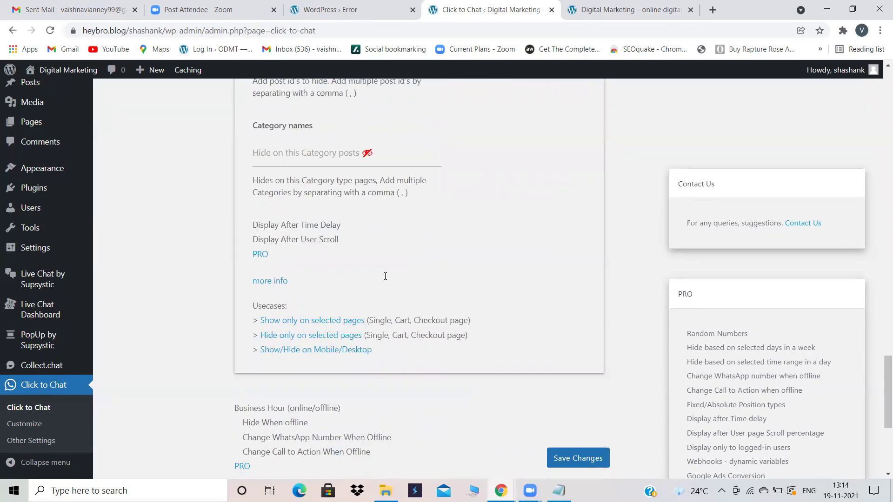
pyautogui.scroll(9, 384, 276)
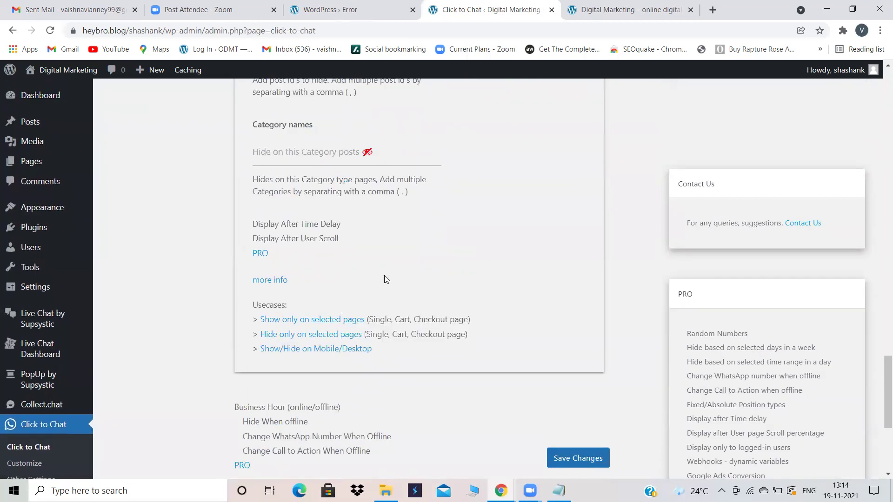
pyautogui.scroll(-5, 385, 275)
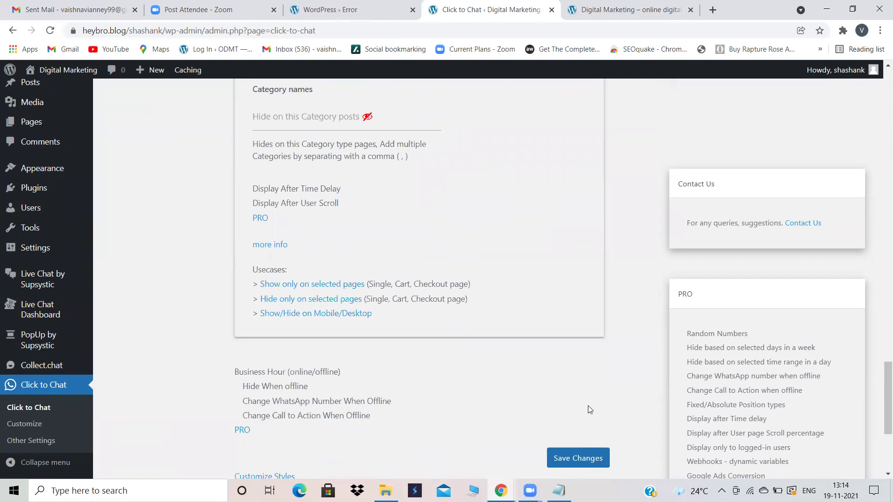
pyautogui.scroll(-4, 588, 405)
pyautogui.moveTo(679, 116); pyautogui.dragTo(754, 313)
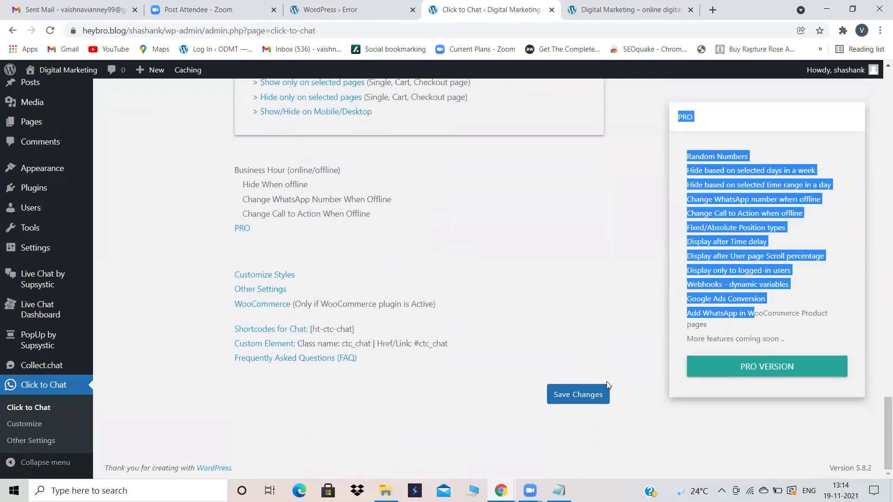
pyautogui.click(588, 393)
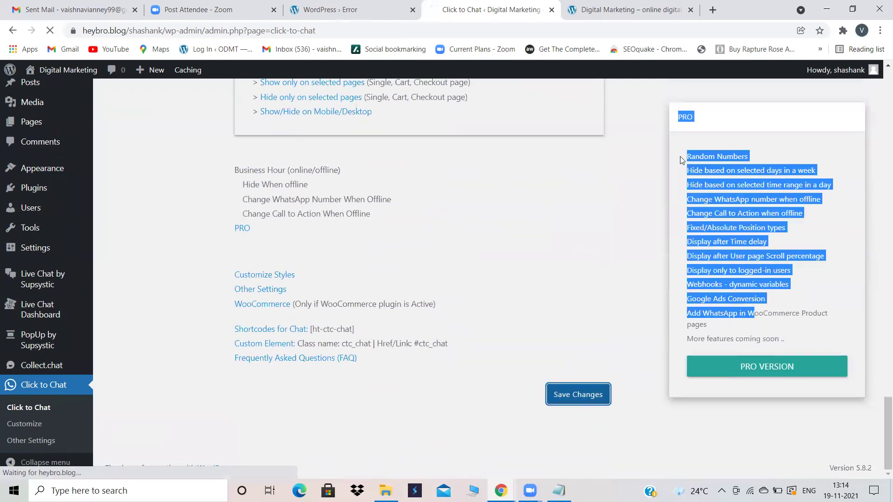
# Step: Reload the live home page and dismiss the newsletter popups
pyautogui.click(665, 6)
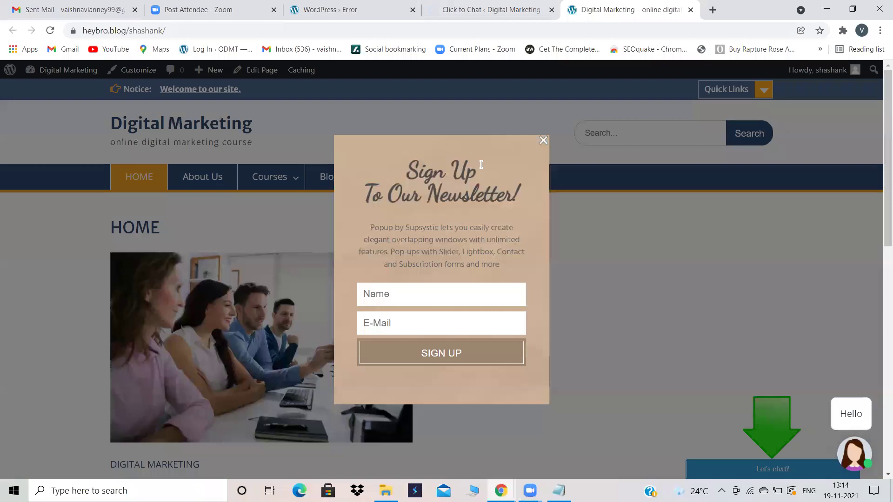
pyautogui.click(543, 139)
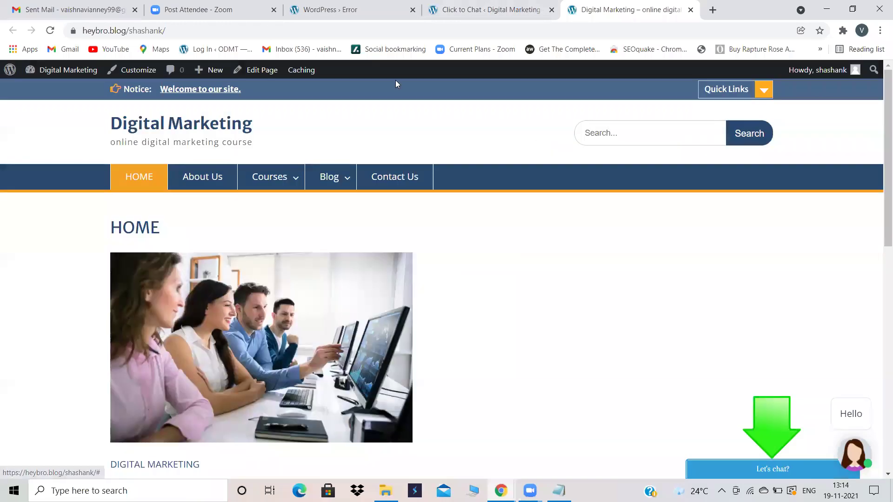
pyautogui.click(50, 31)
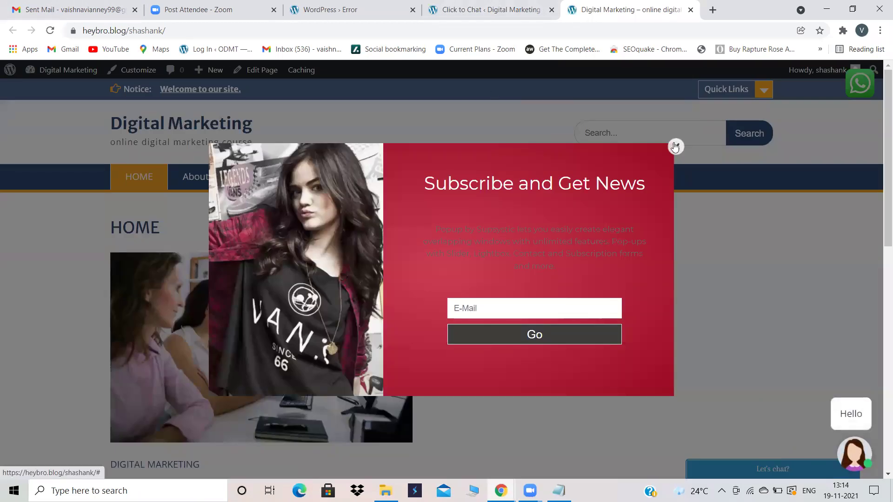
pyautogui.click(676, 148)
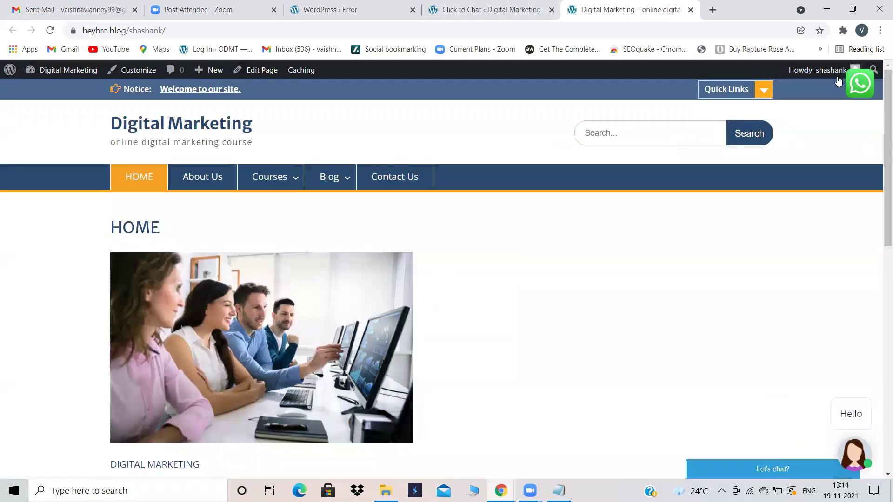
# Step: Test the WhatsApp chat button on the site, then return to the Click to Chat settings
pyautogui.click(860, 82)
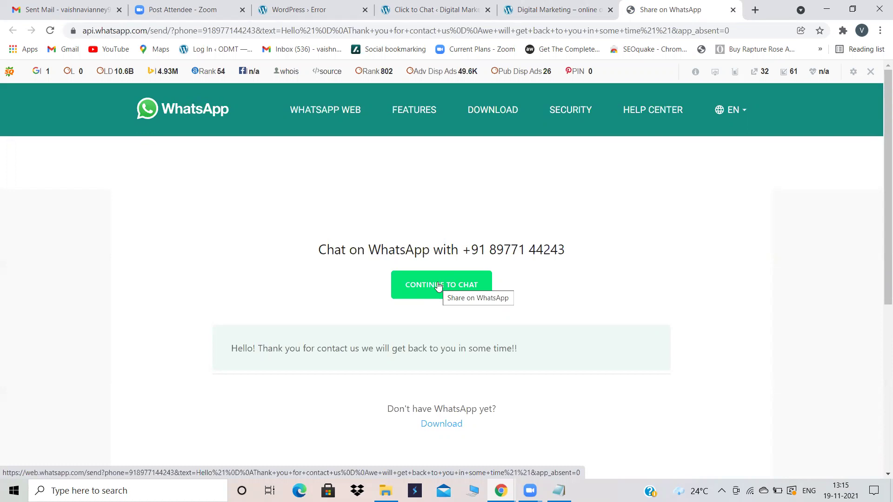
pyautogui.click(732, 10)
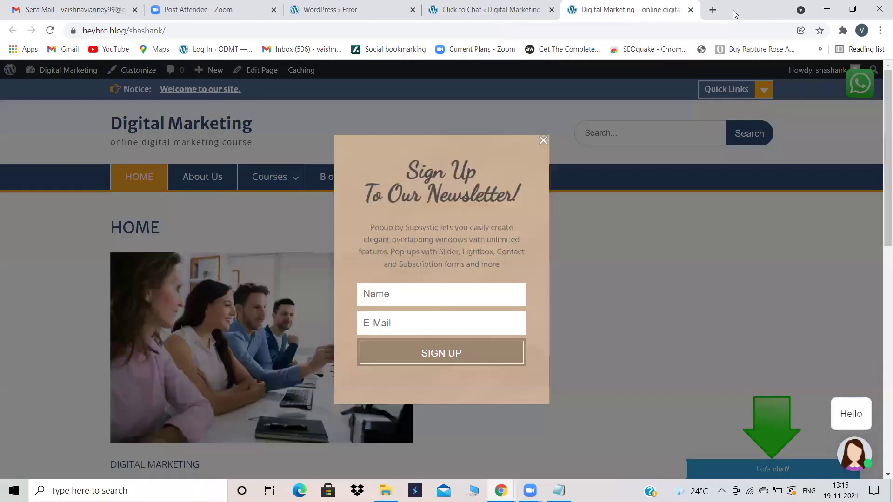
pyautogui.click(543, 138)
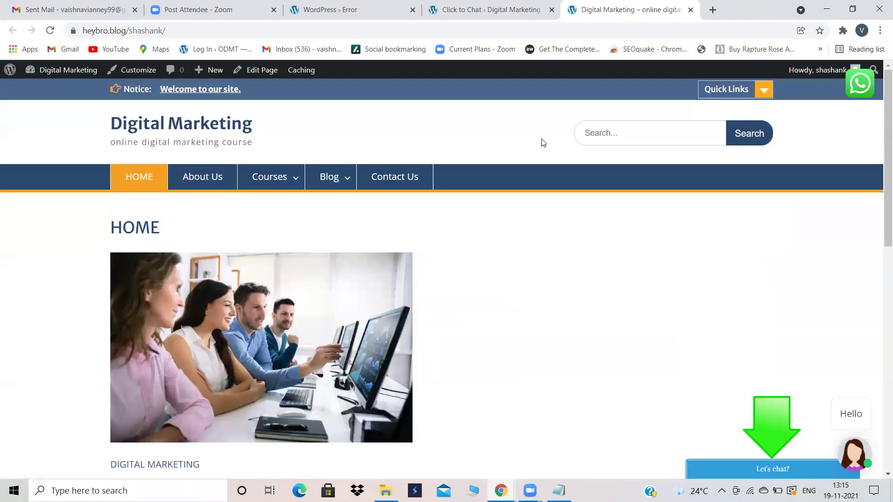
pyautogui.click(530, 6)
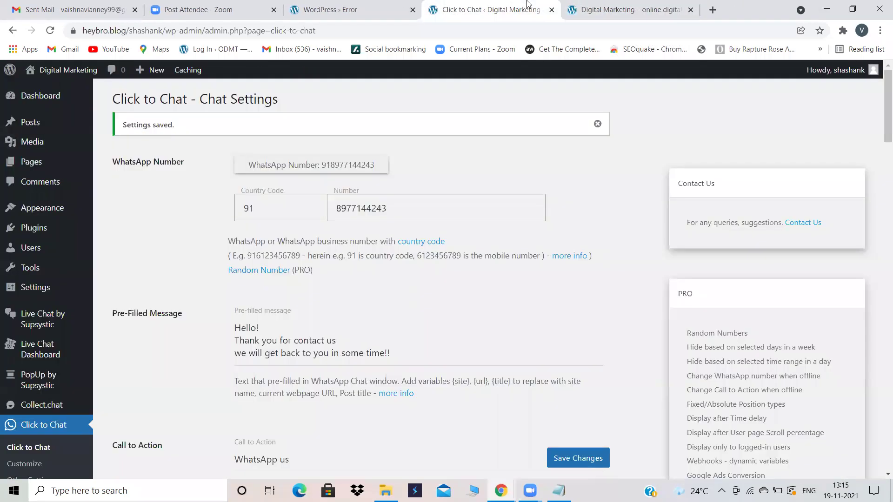
pyautogui.click(630, 5)
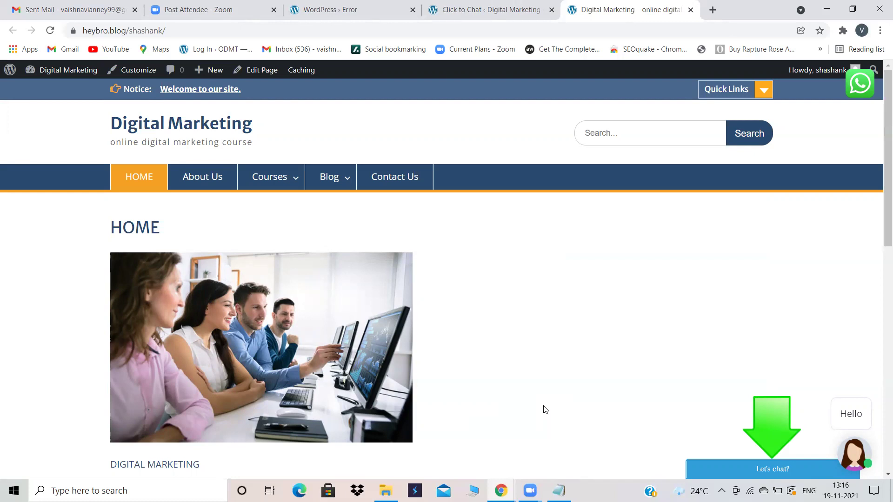
pyautogui.click(509, 8)
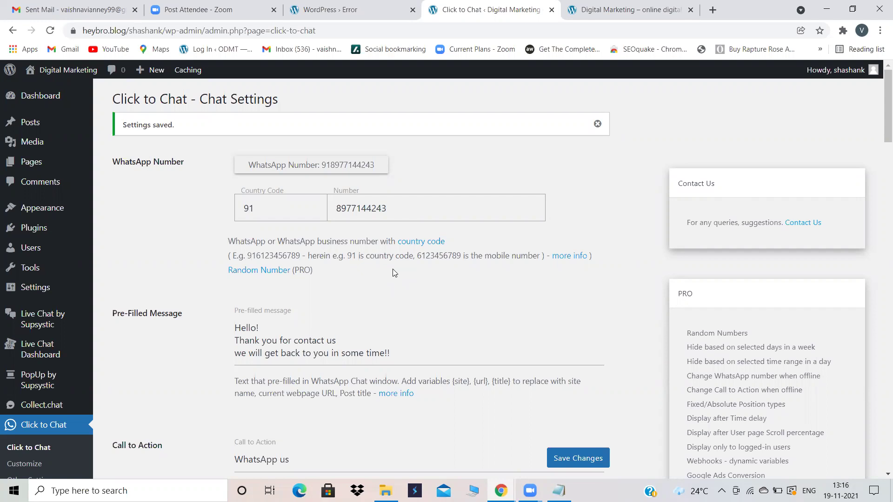
pyautogui.scroll(-2, 392, 272)
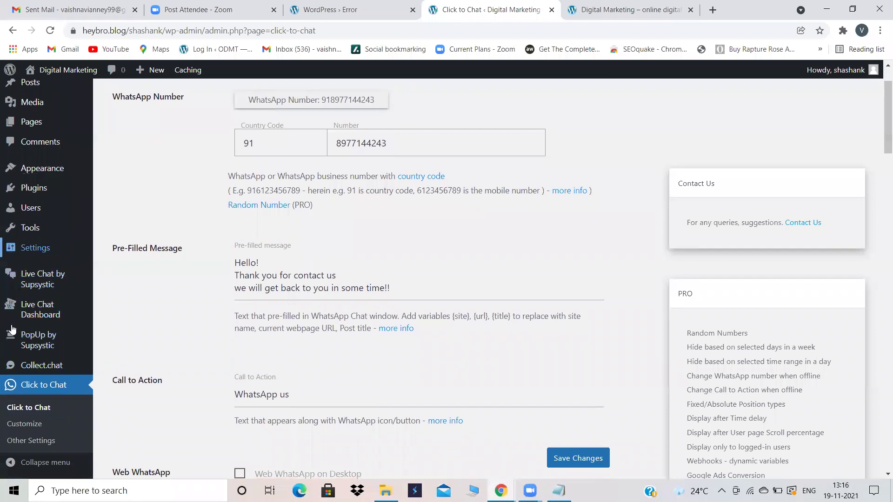
pyautogui.moveTo(34, 346)
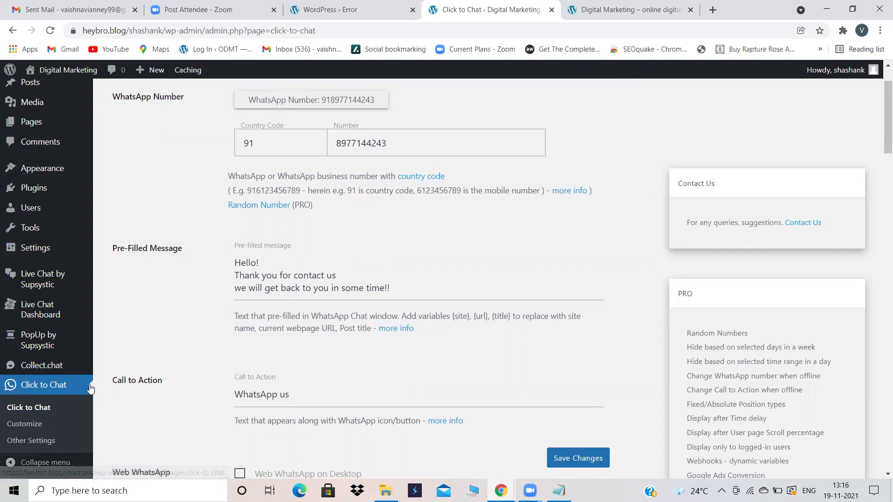
pyautogui.scroll(-3, 279, 393)
pyautogui.scroll(2, 279, 393)
pyautogui.scroll(2, 279, 394)
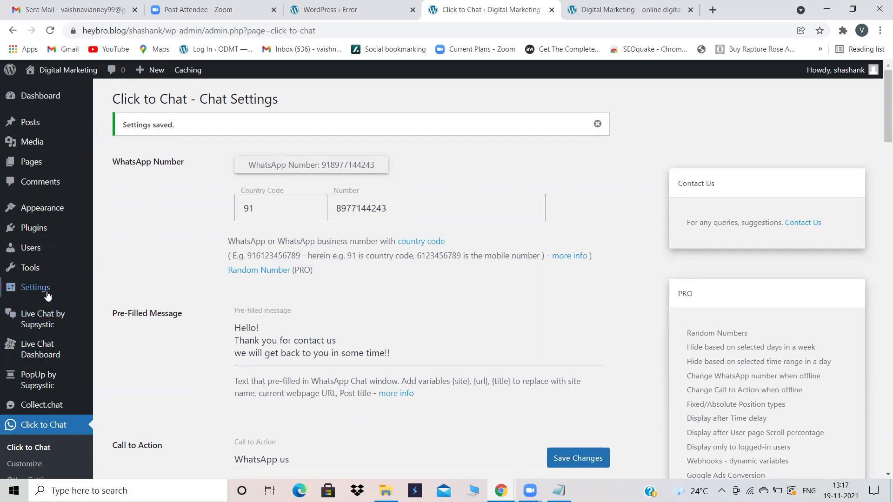
pyautogui.moveTo(44, 279)
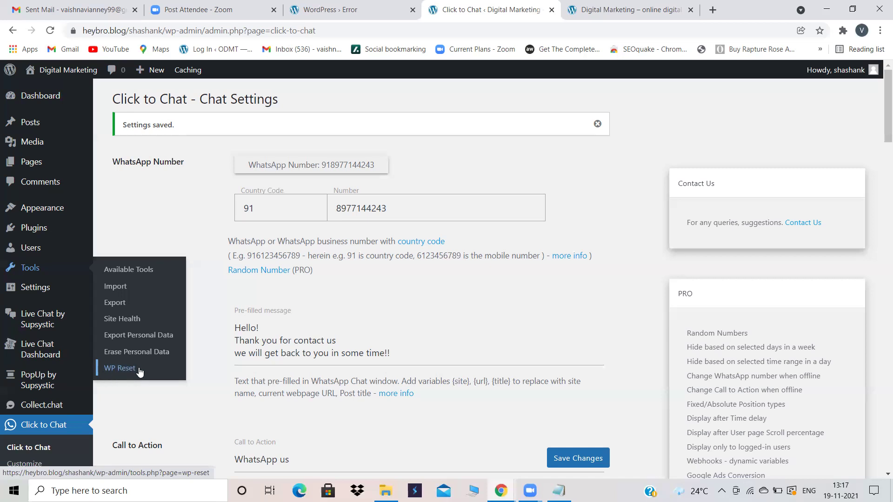
# Step: Go to Plugins > Add New and focus the plugin search box
pyautogui.click(30, 228)
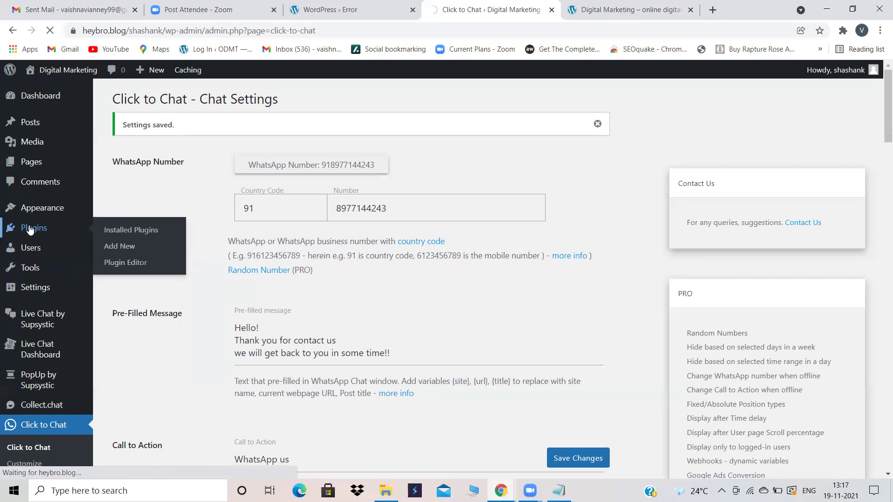
pyautogui.click(171, 99)
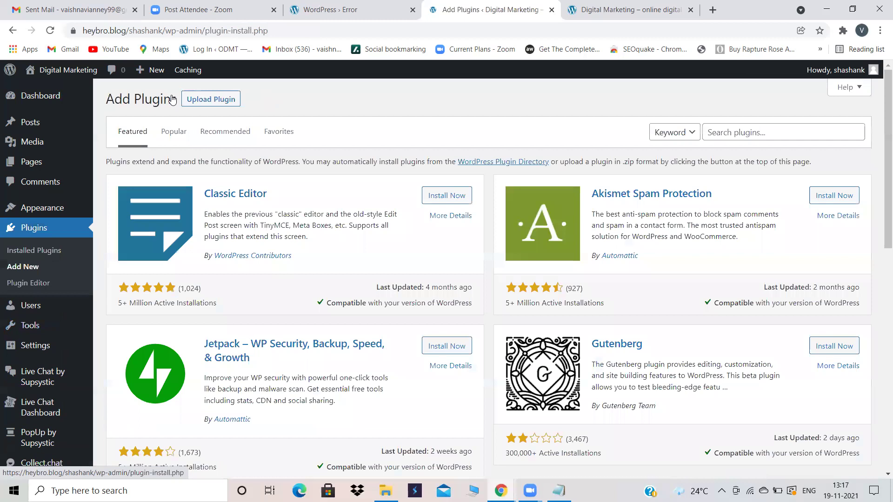
pyautogui.click(722, 132)
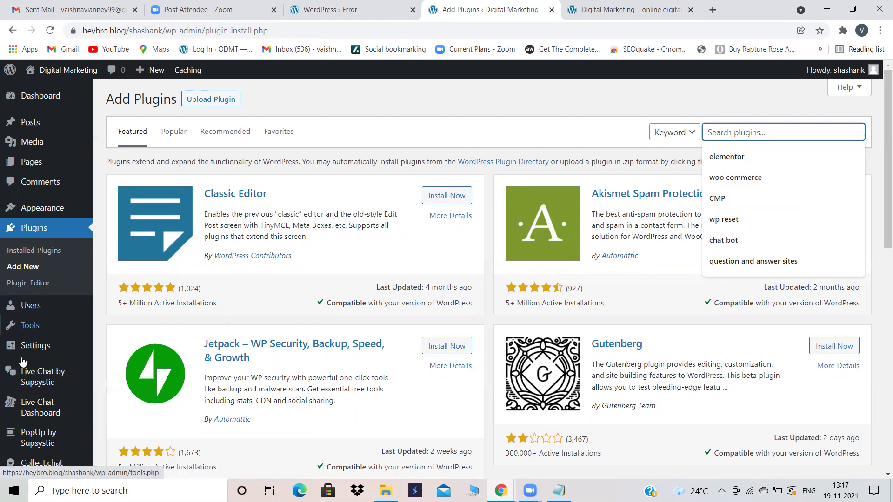
pyautogui.scroll(-2, 26, 358)
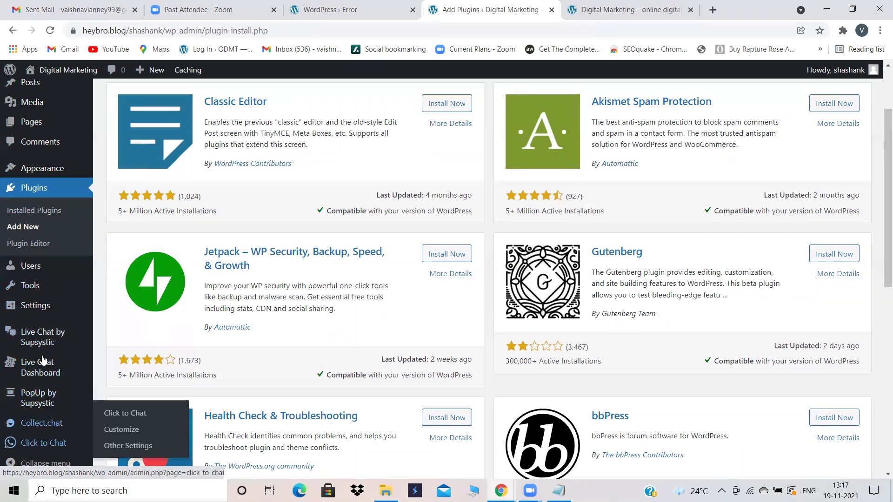
pyautogui.moveTo(42, 405)
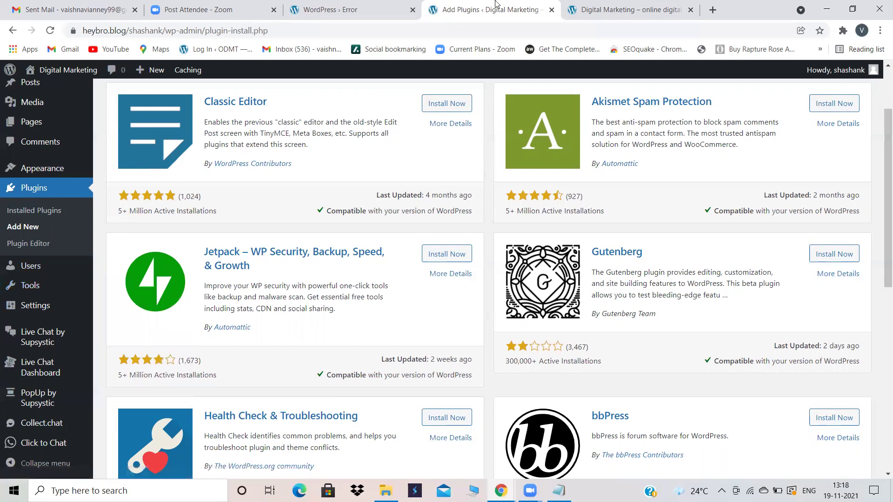
# Step: Check the live home page twice, returning to the Add Plugins page
pyautogui.click(649, 4)
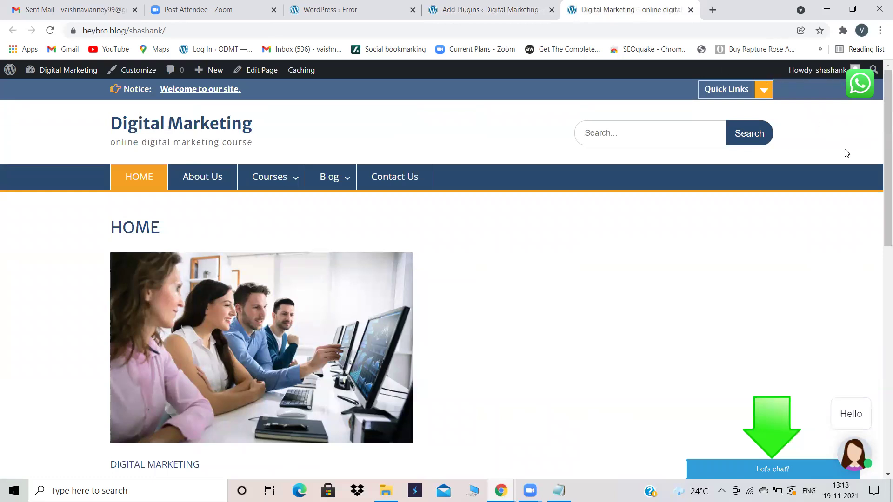
pyautogui.click(497, 6)
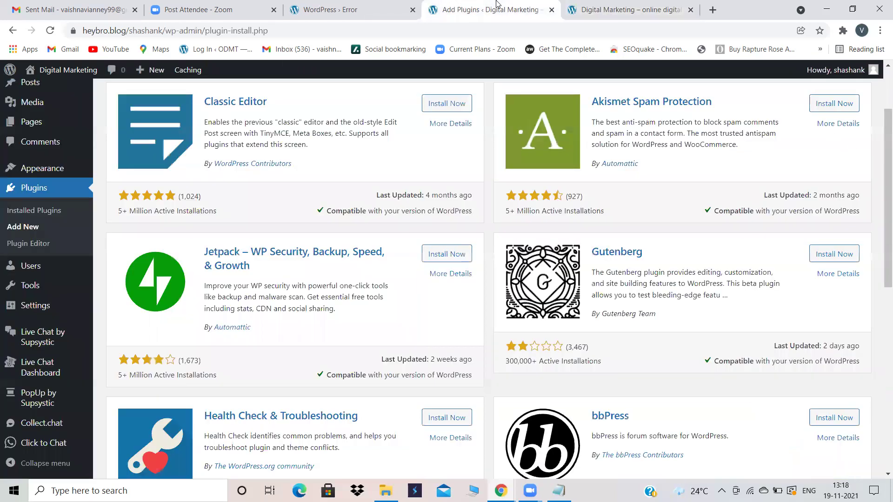
pyautogui.click(664, 7)
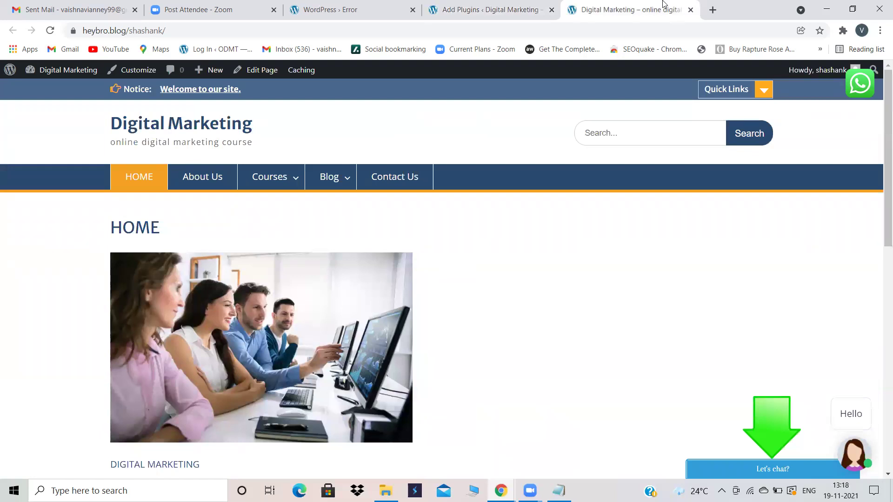
pyautogui.click(530, 6)
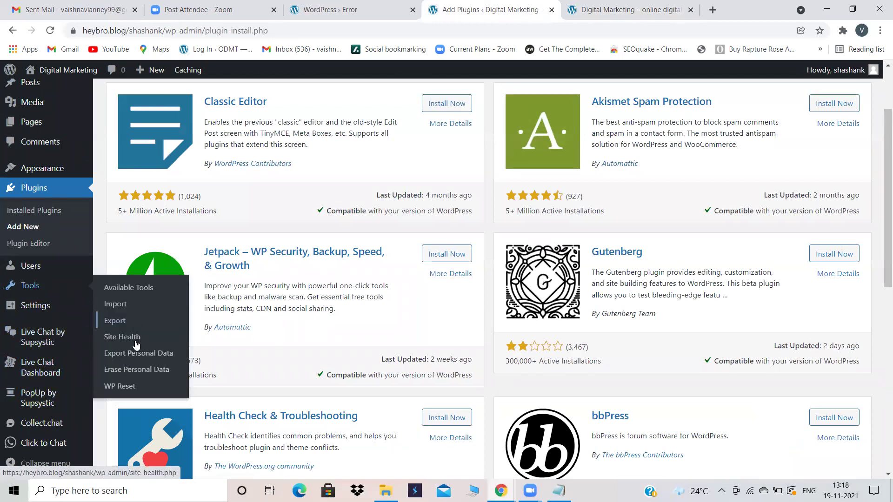
pyautogui.scroll(2, 195, 193)
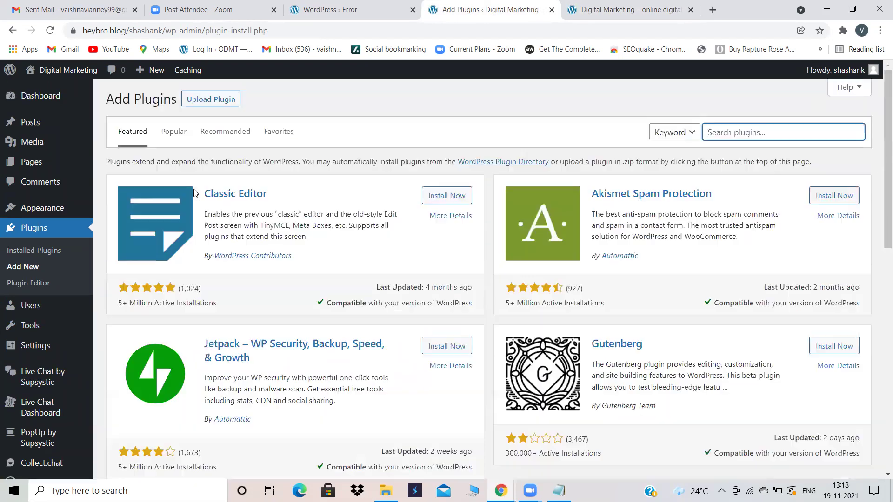
# Step: Deactivate the WP Reset plugin and delete it along with its data
pyautogui.click(51, 226)
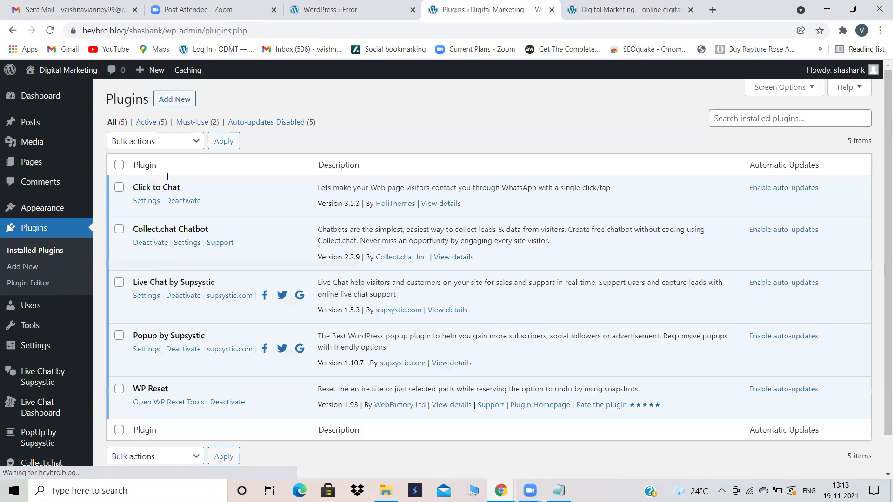
pyautogui.click(219, 403)
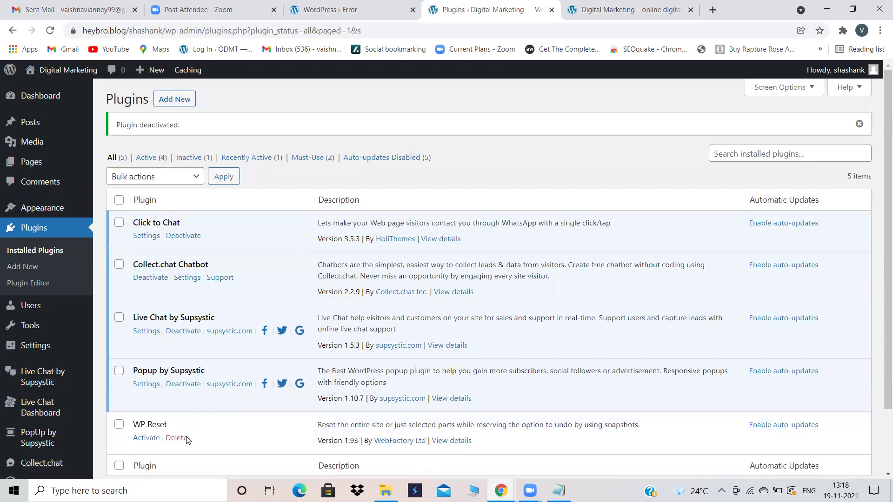
pyautogui.click(177, 437)
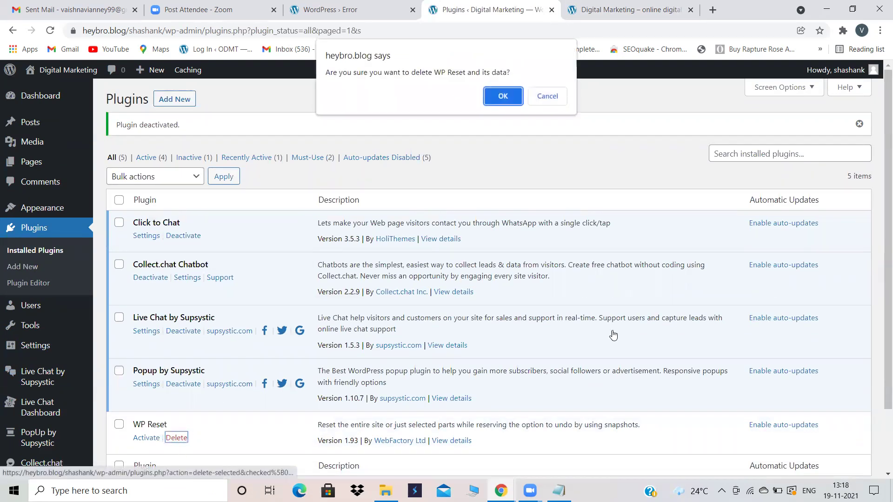
pyautogui.click(504, 95)
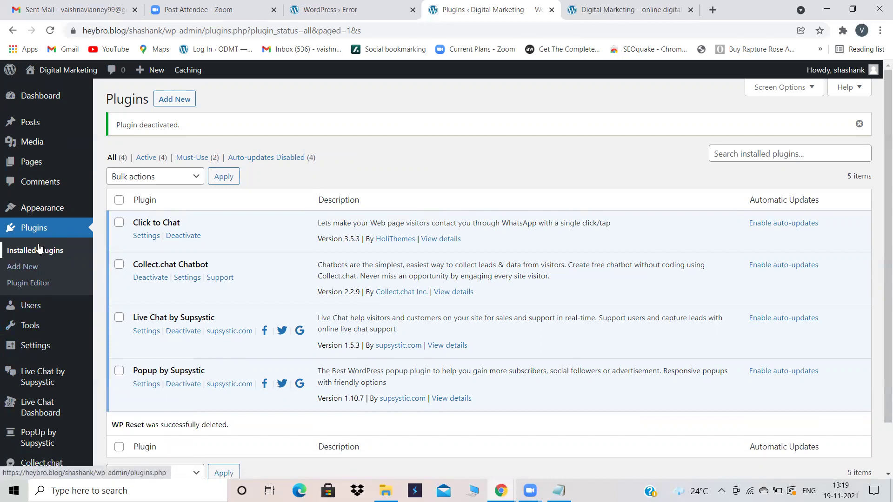
# Step: Search the plugin directory for 'wp reset', install and activate it, and dismiss its welcome notice
pyautogui.click(178, 99)
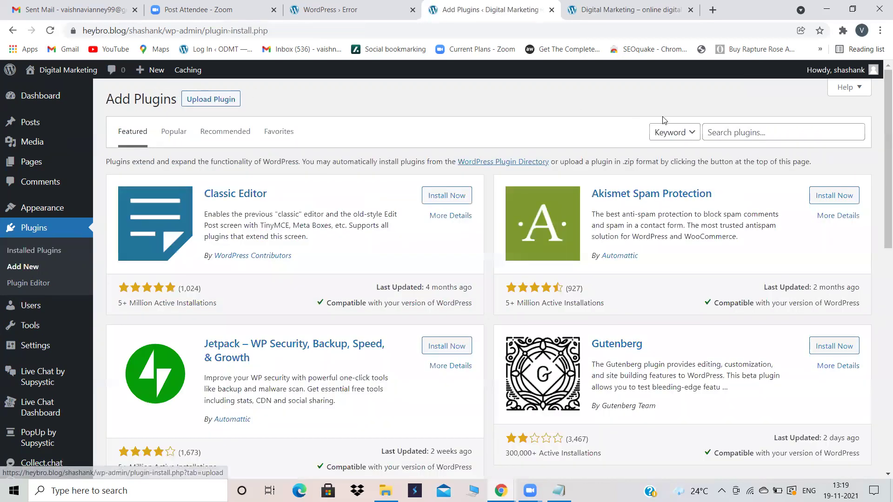
pyautogui.click(721, 133)
pyautogui.write('wp reset')
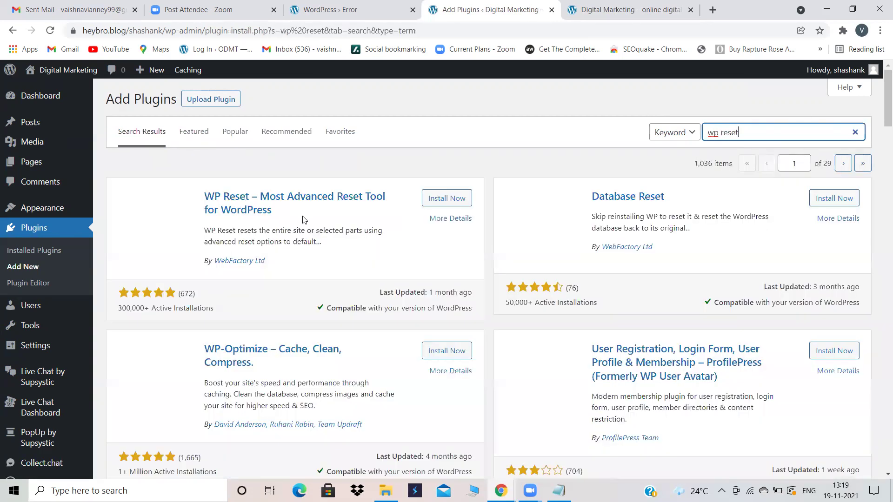
pyautogui.click(440, 199)
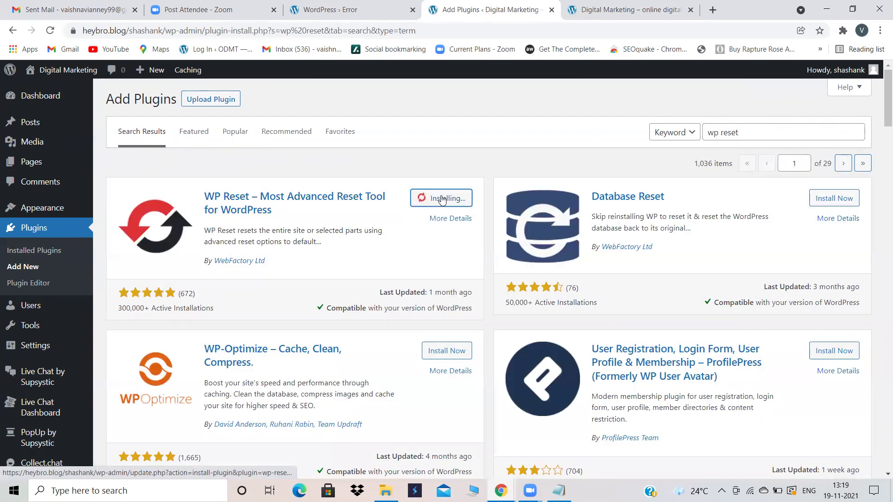
pyautogui.moveTo(37, 327)
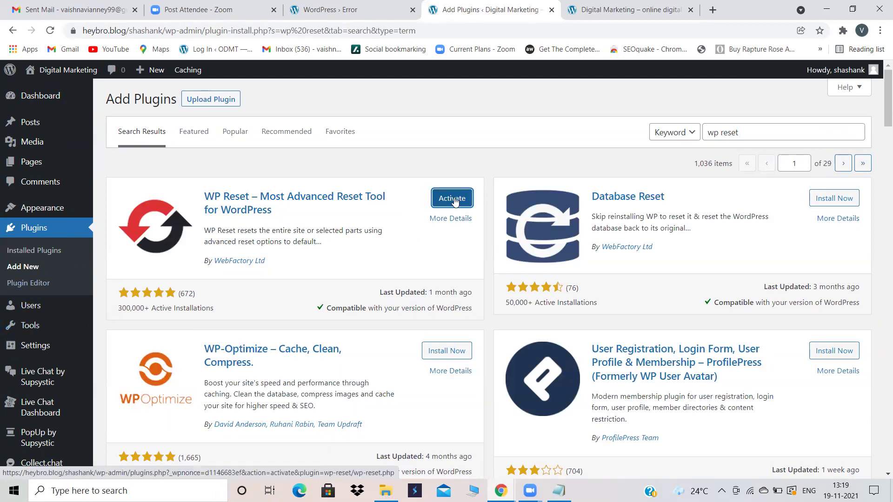
pyautogui.click(452, 199)
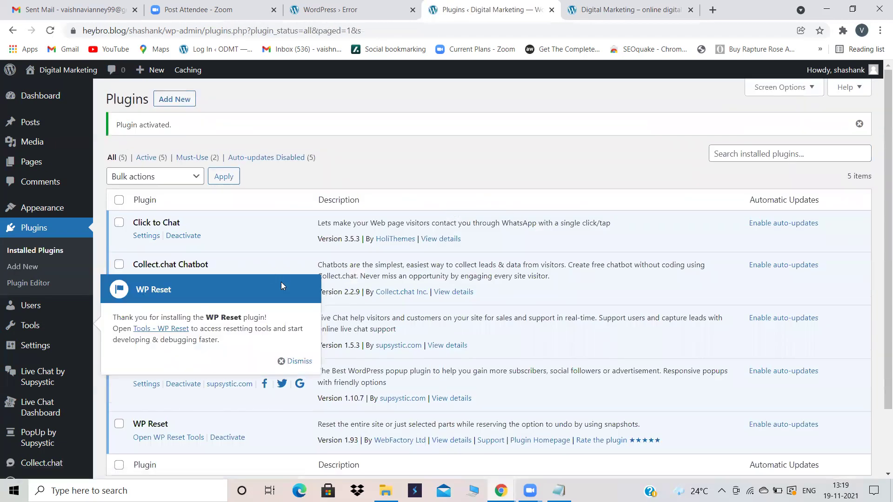
pyautogui.click(298, 361)
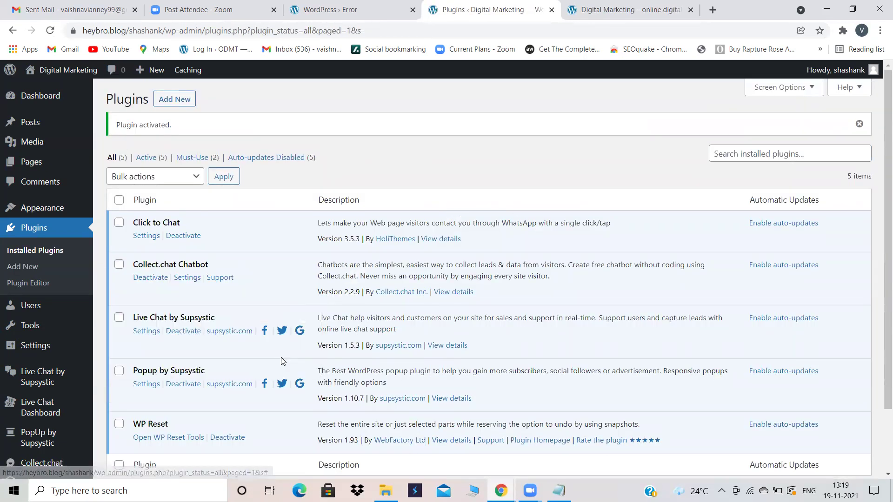
pyautogui.moveTo(37, 321)
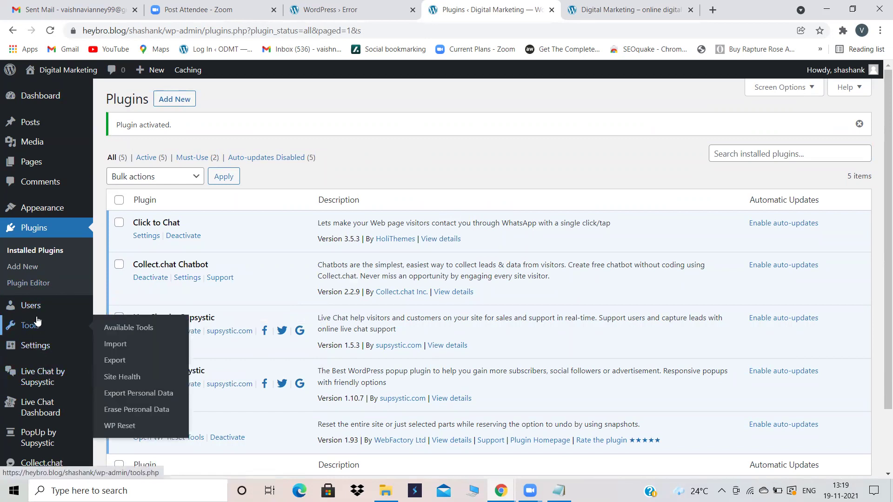